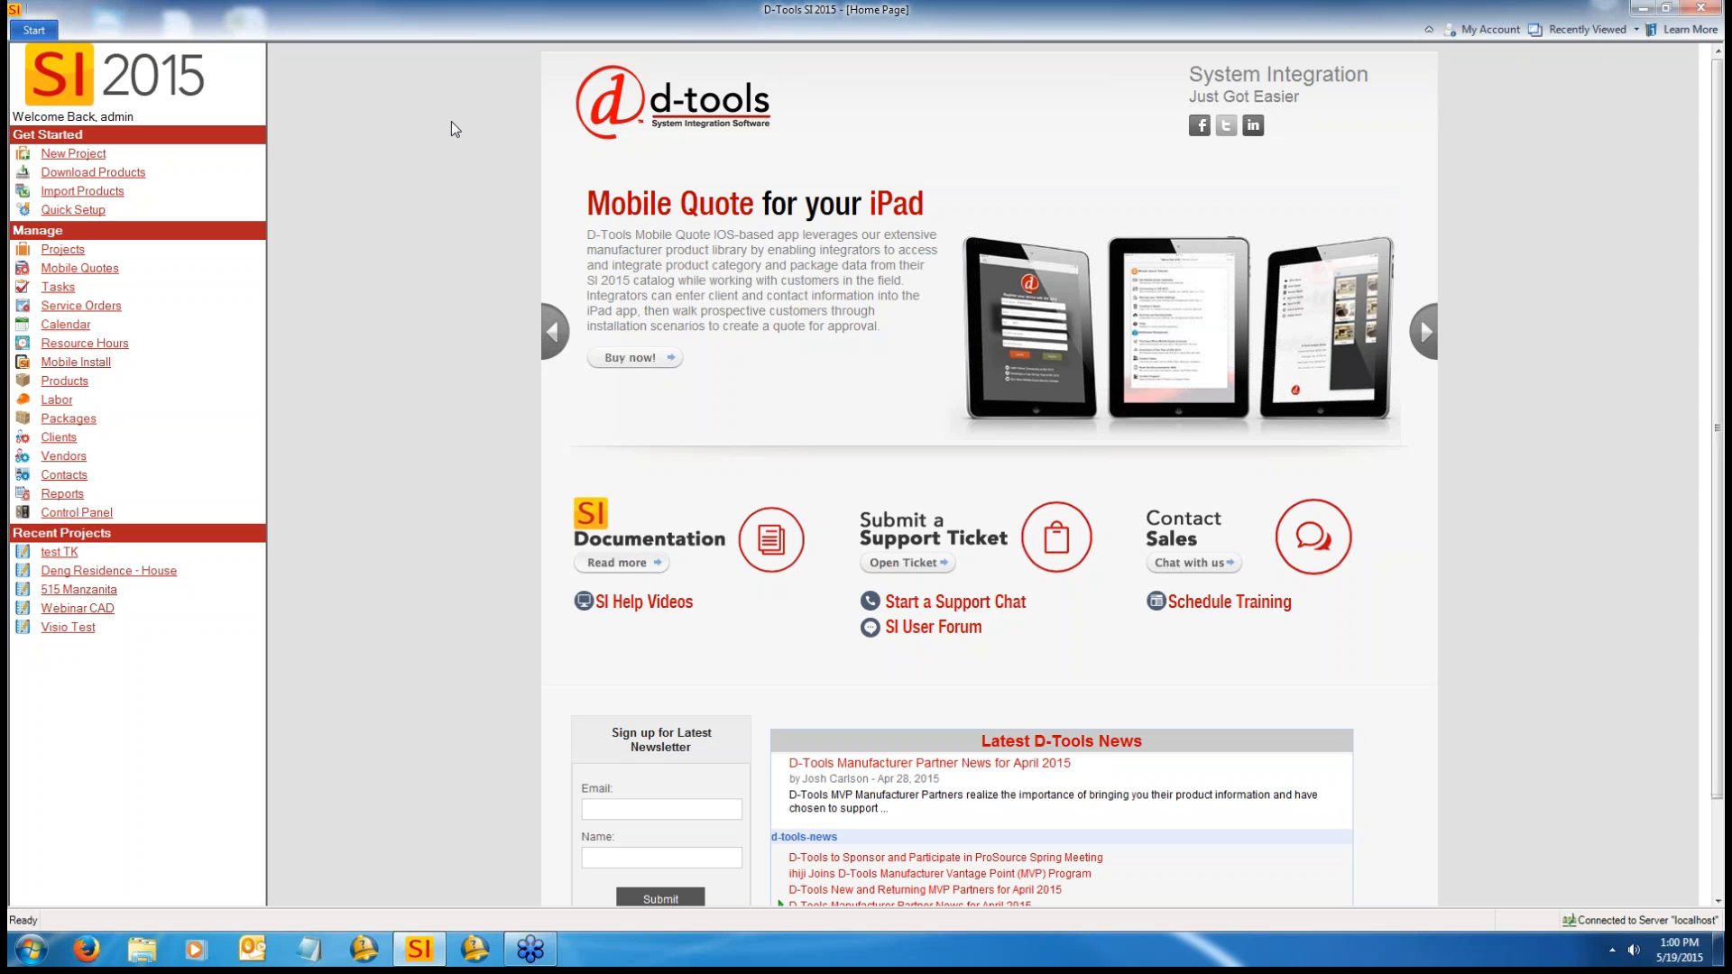
Step: Open the report management view from the home page
left_click(33, 30)
mouse_move(117, 261)
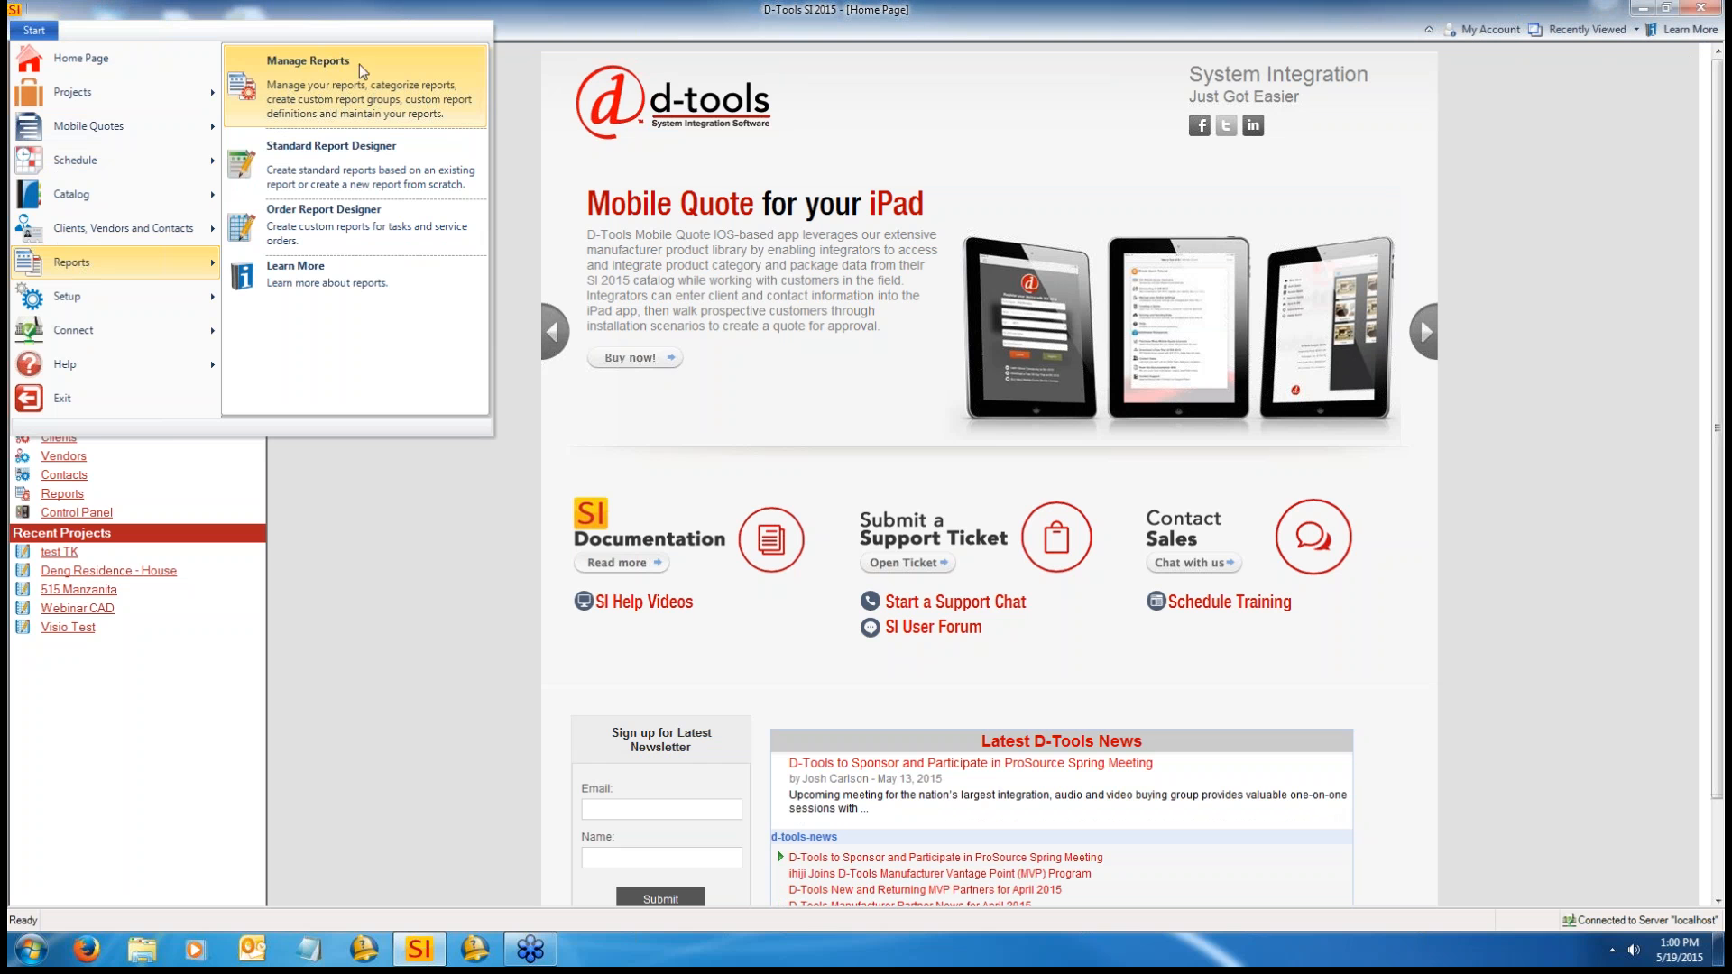
left_click(407, 150)
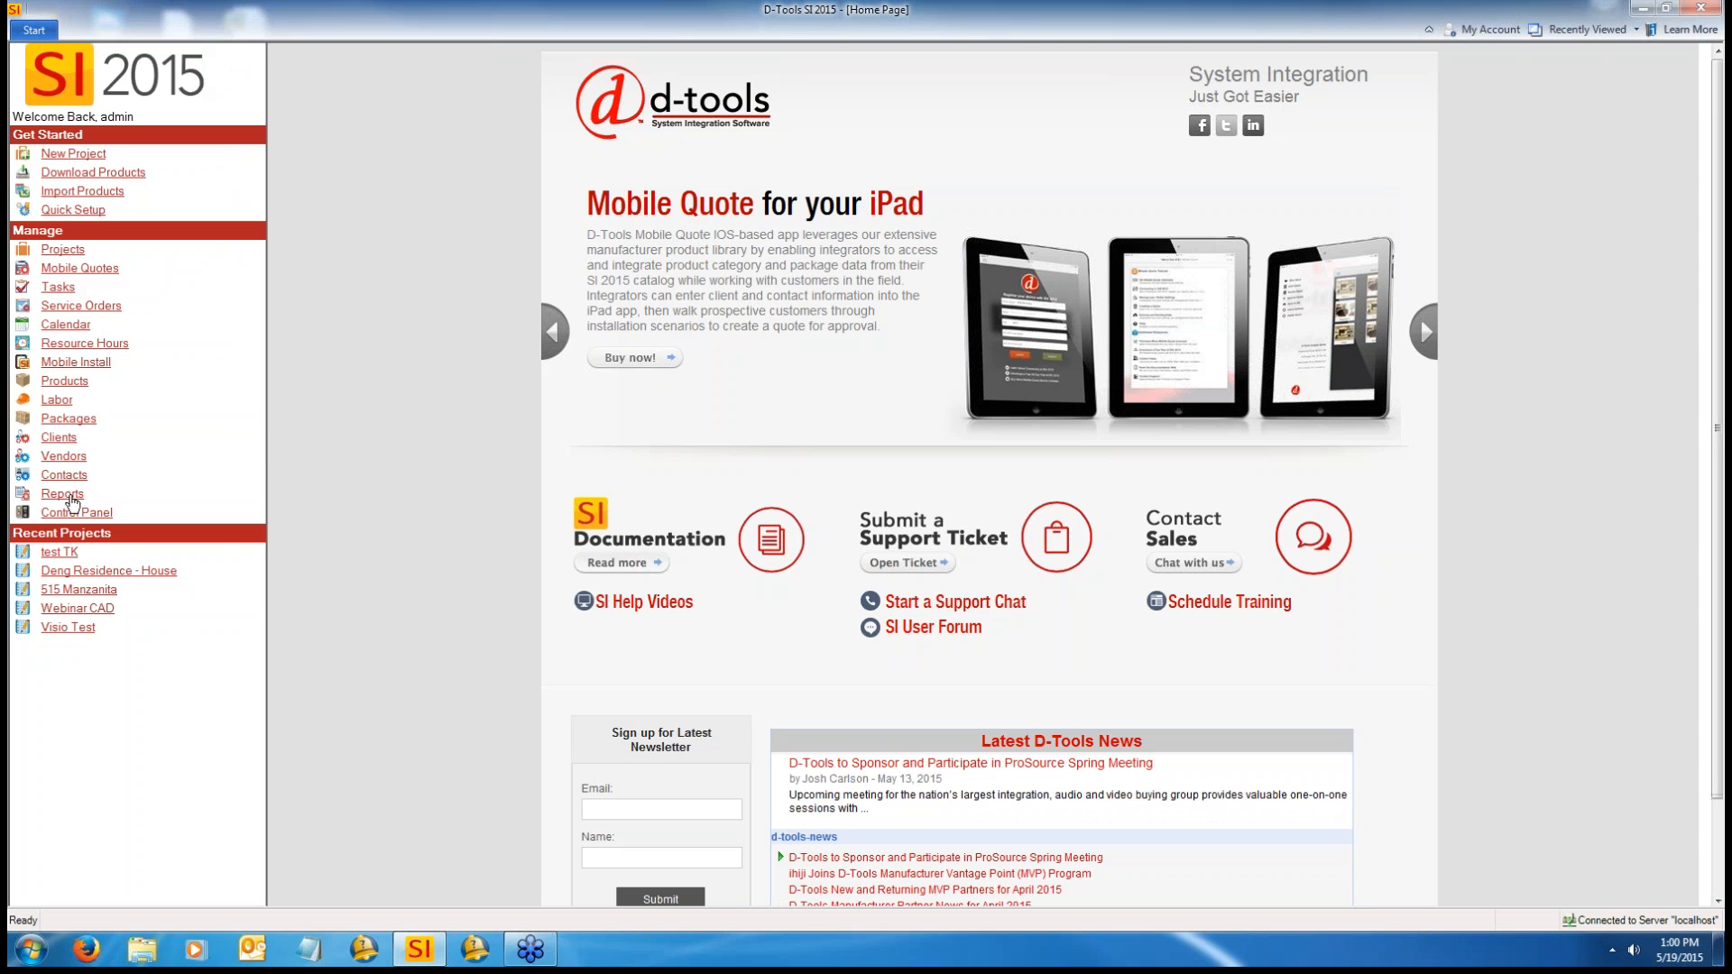
left_click(62, 494)
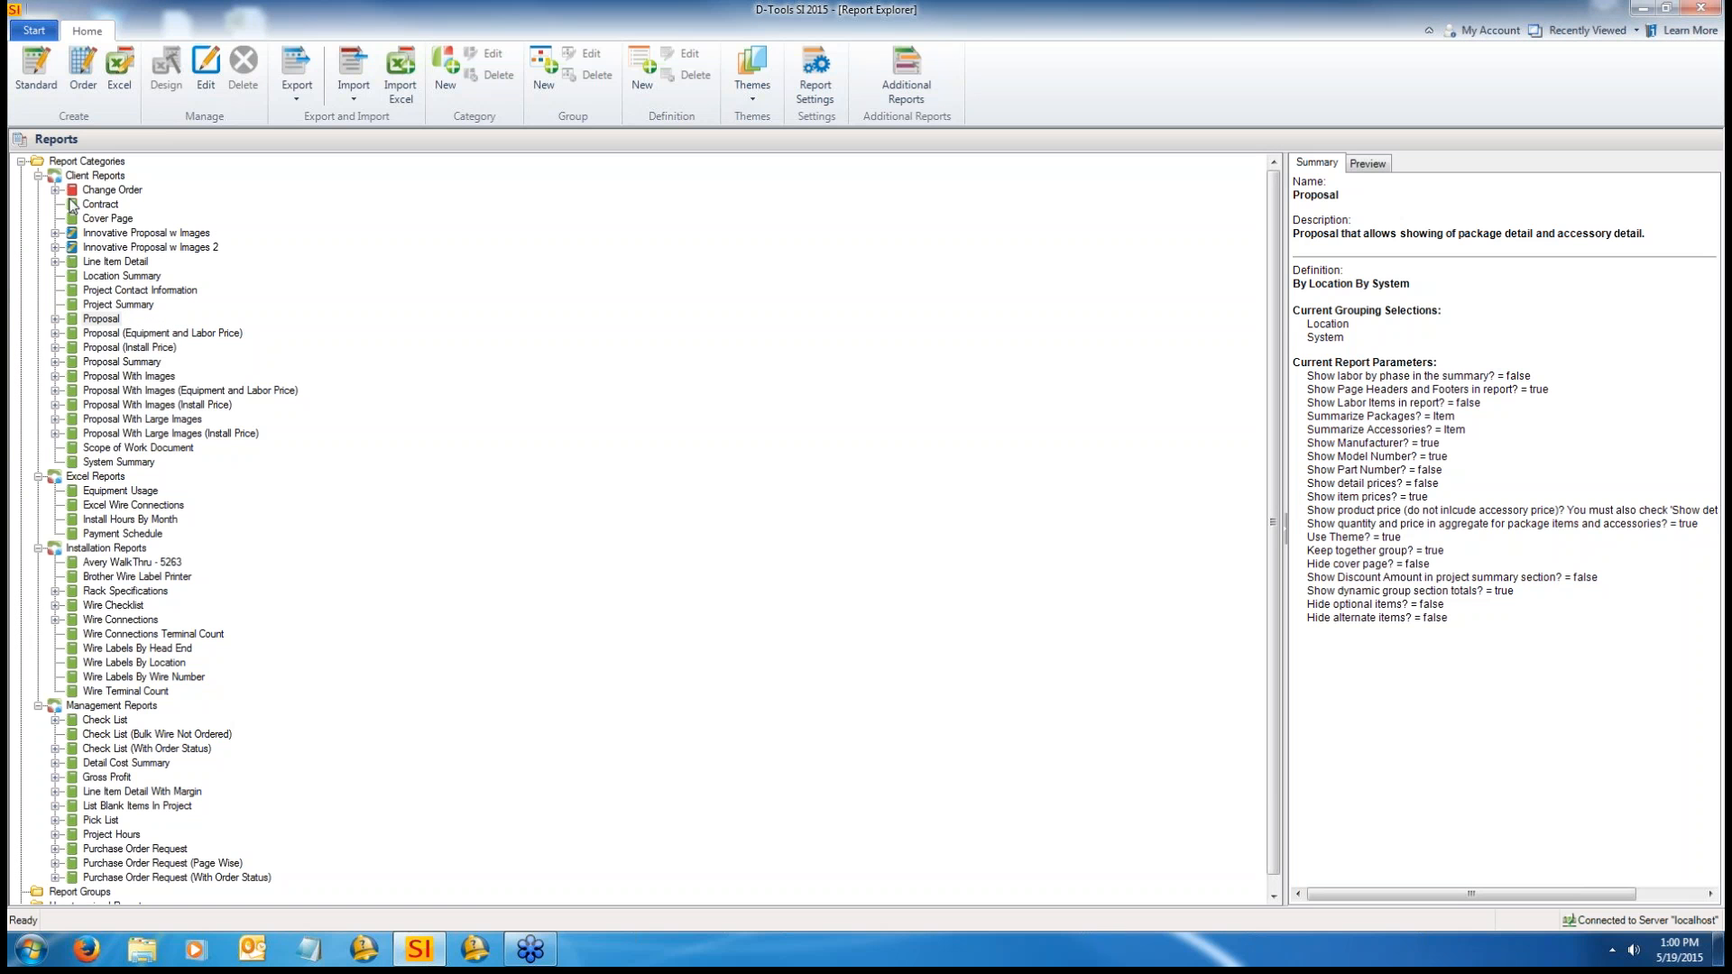
Step: Collapse the Client, Excel, Installation and Management Reports categories and go through the collapsed categories
left_click(38, 175)
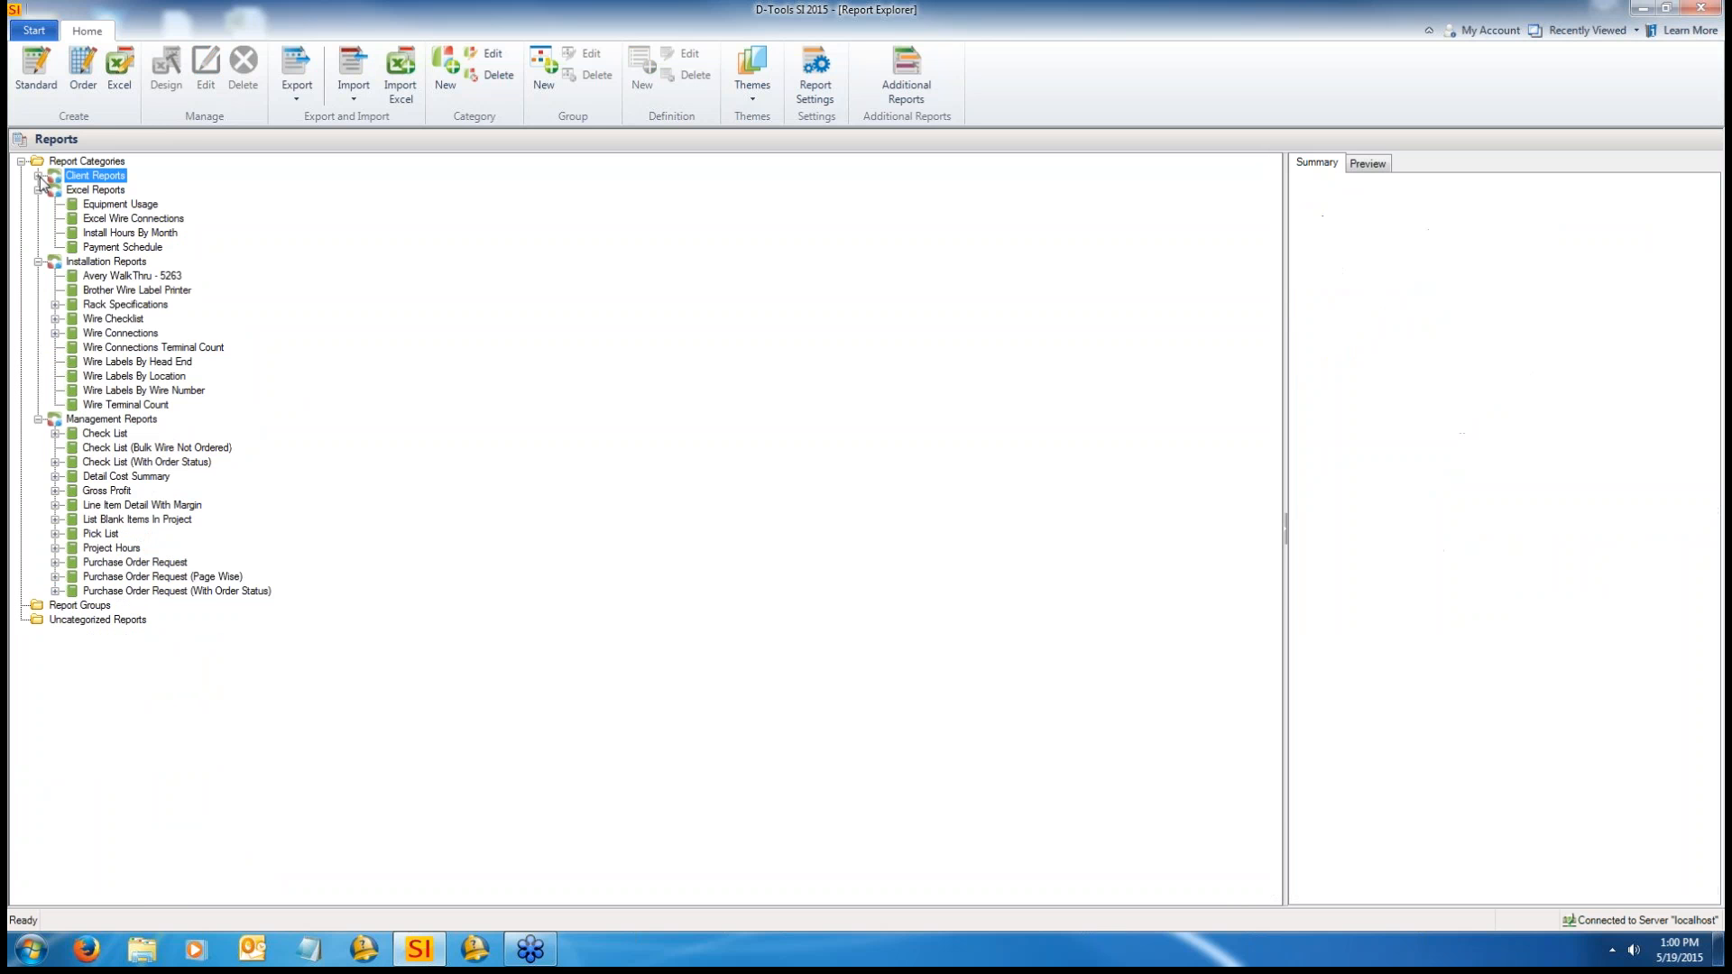
left_click(38, 189)
left_click(38, 203)
left_click(38, 218)
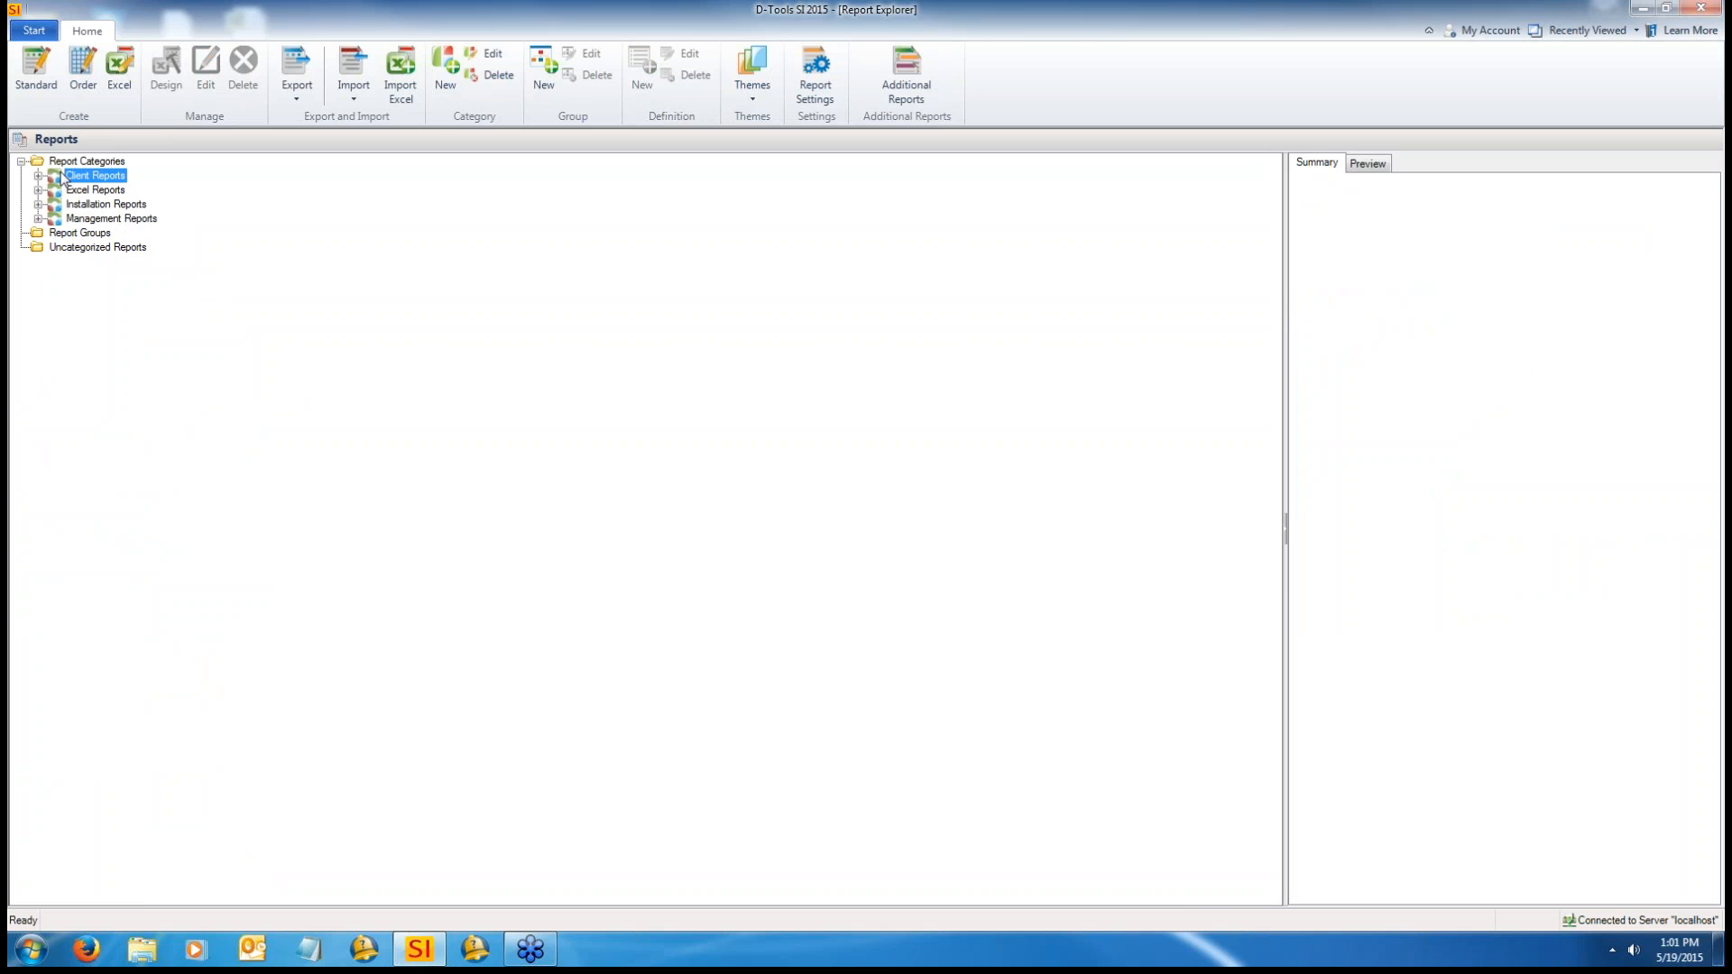
left_click(78, 190)
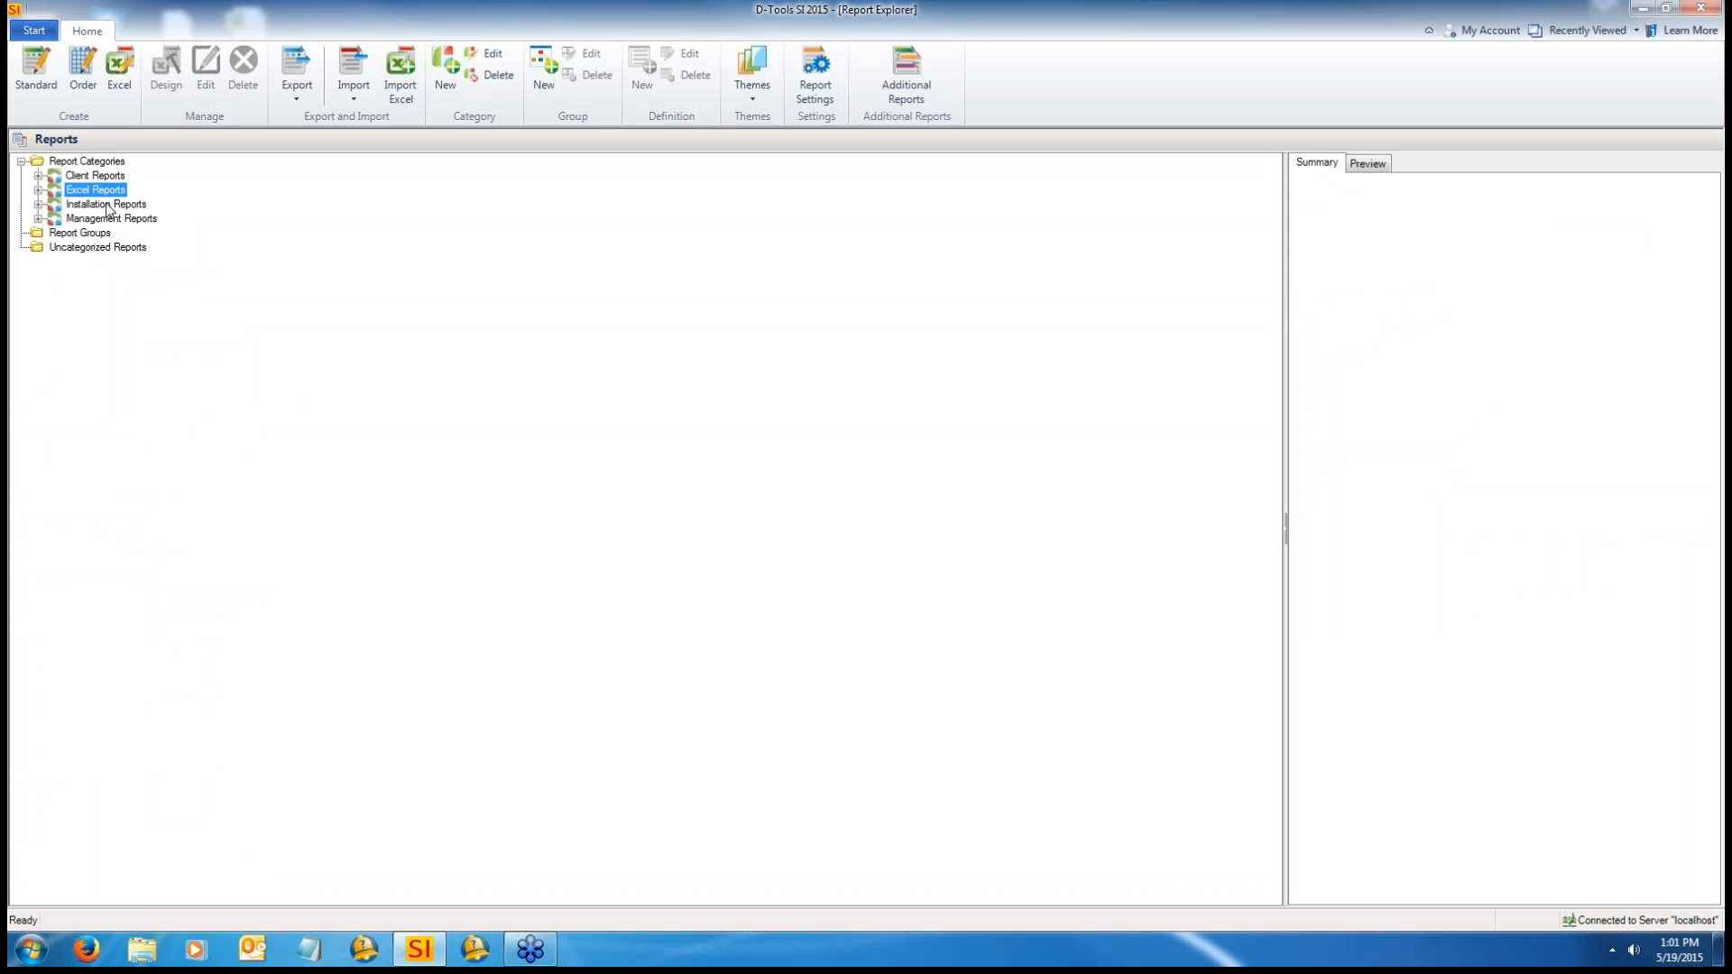
left_click(90, 206)
left_click(146, 220)
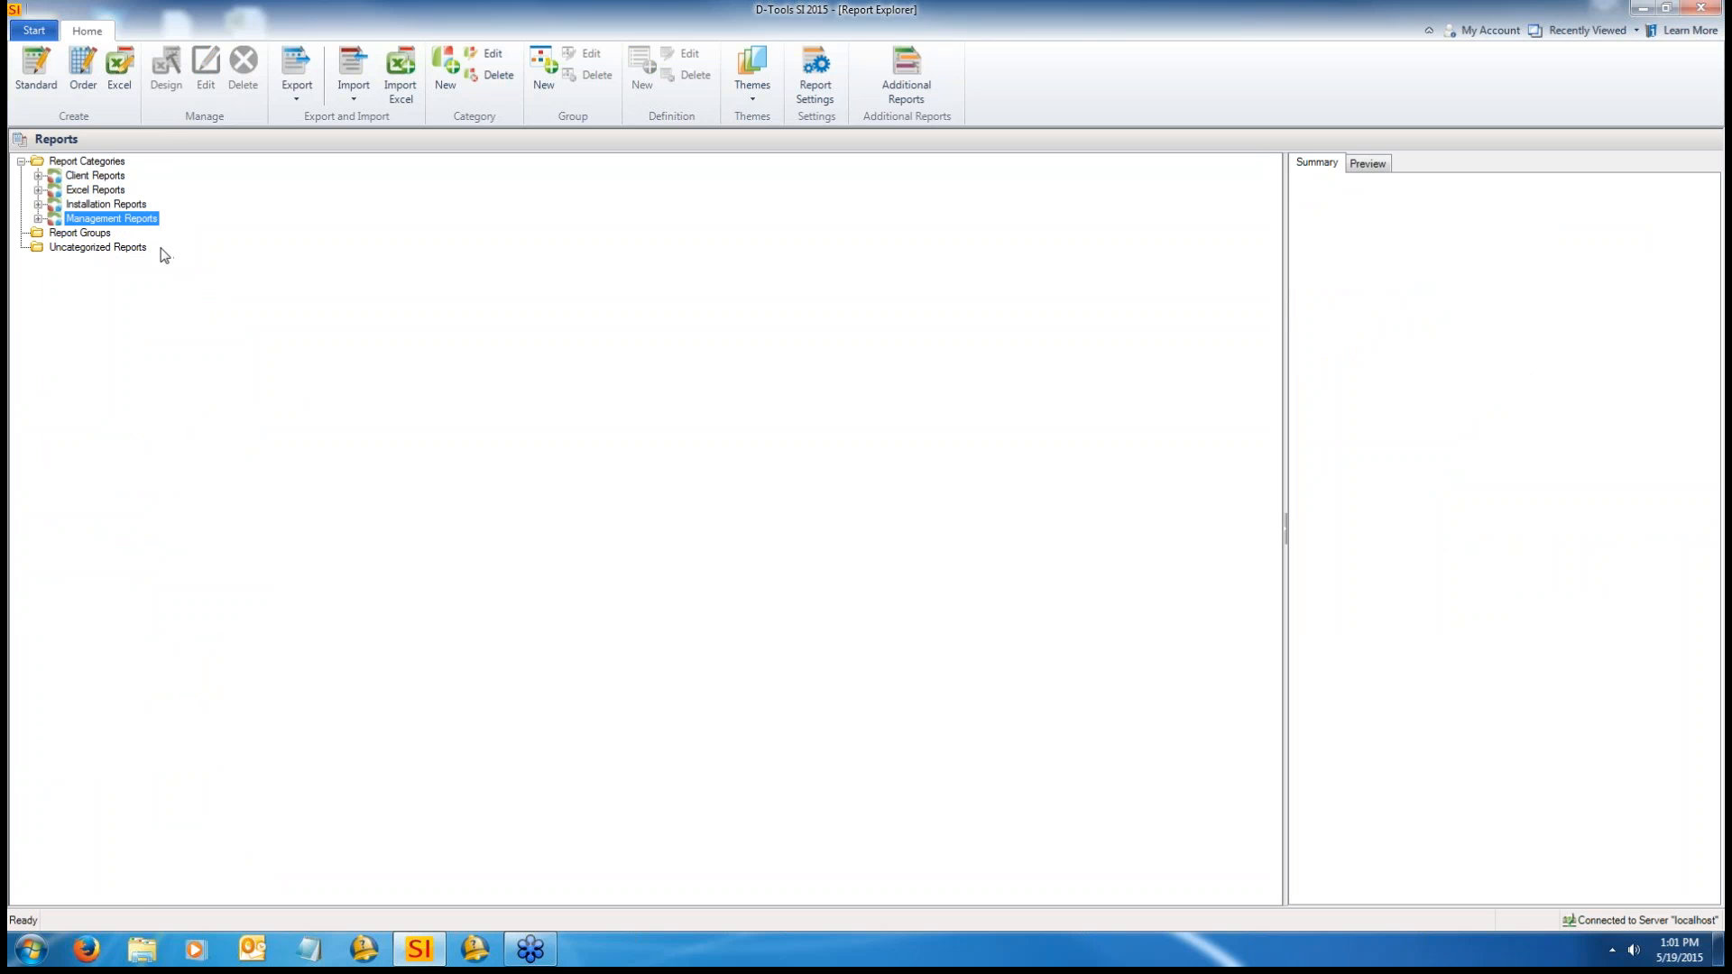
Step: Expand Excel Reports and view the summaries of Excel Wire Connections, Install Hours By Month, Payment Schedule and Equipment Usage
left_click(38, 191)
left_click(115, 208)
left_click(115, 220)
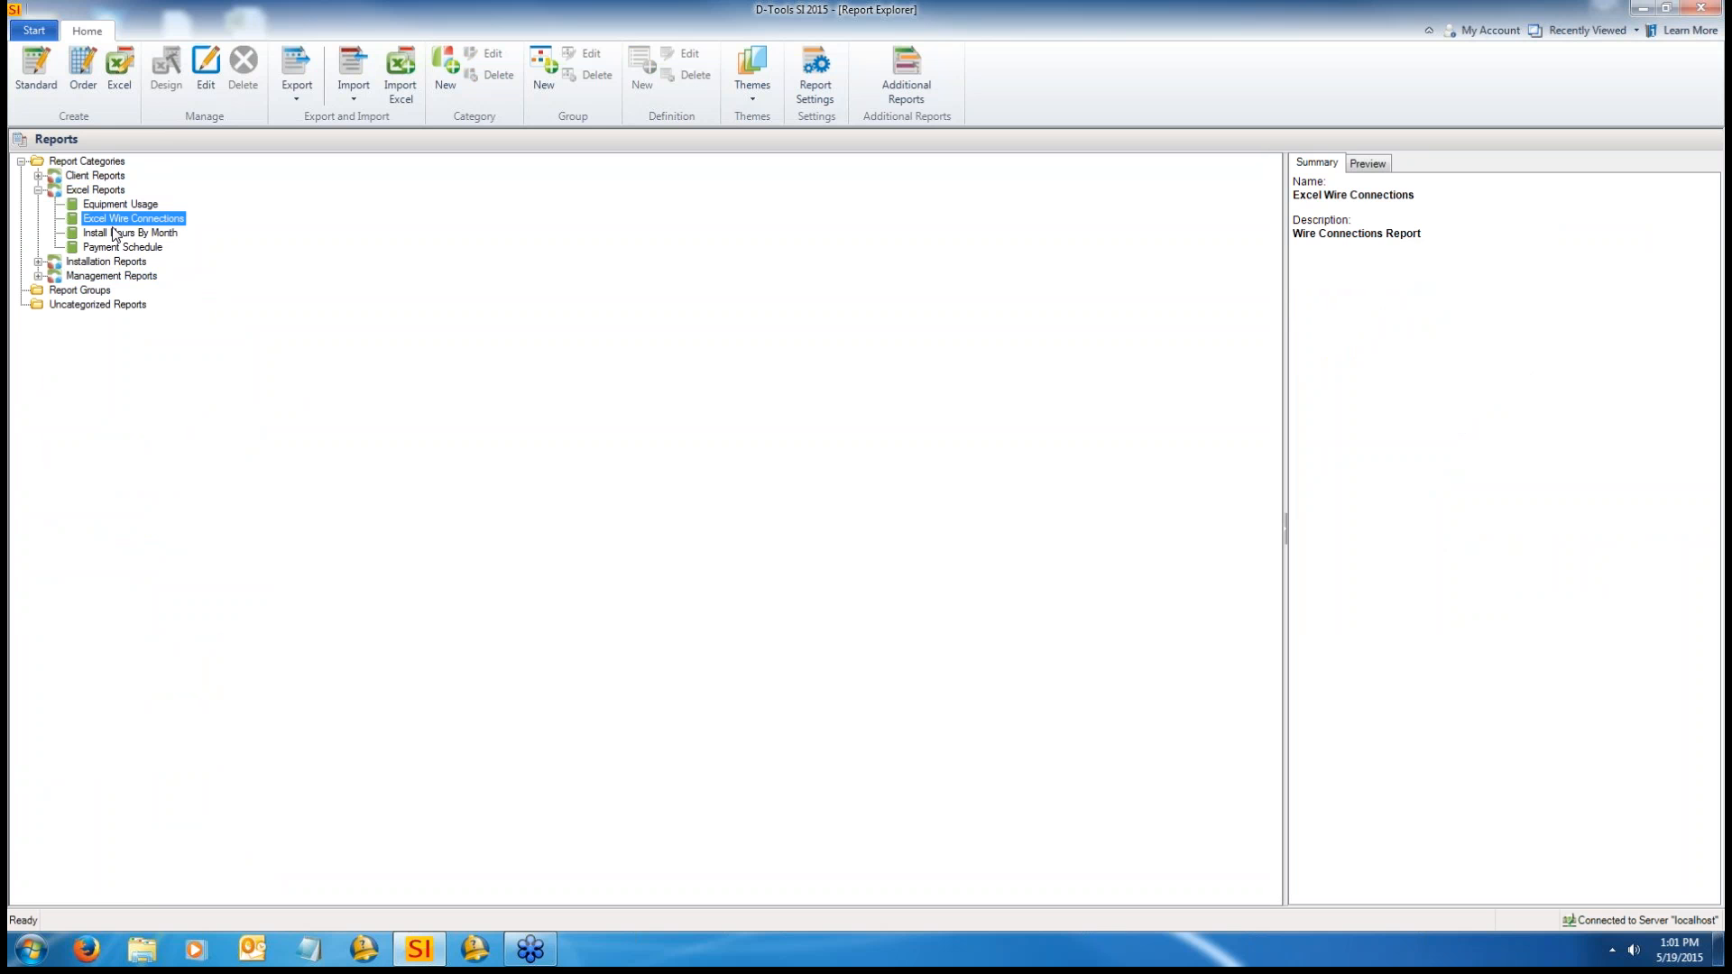
left_click(113, 233)
left_click(111, 245)
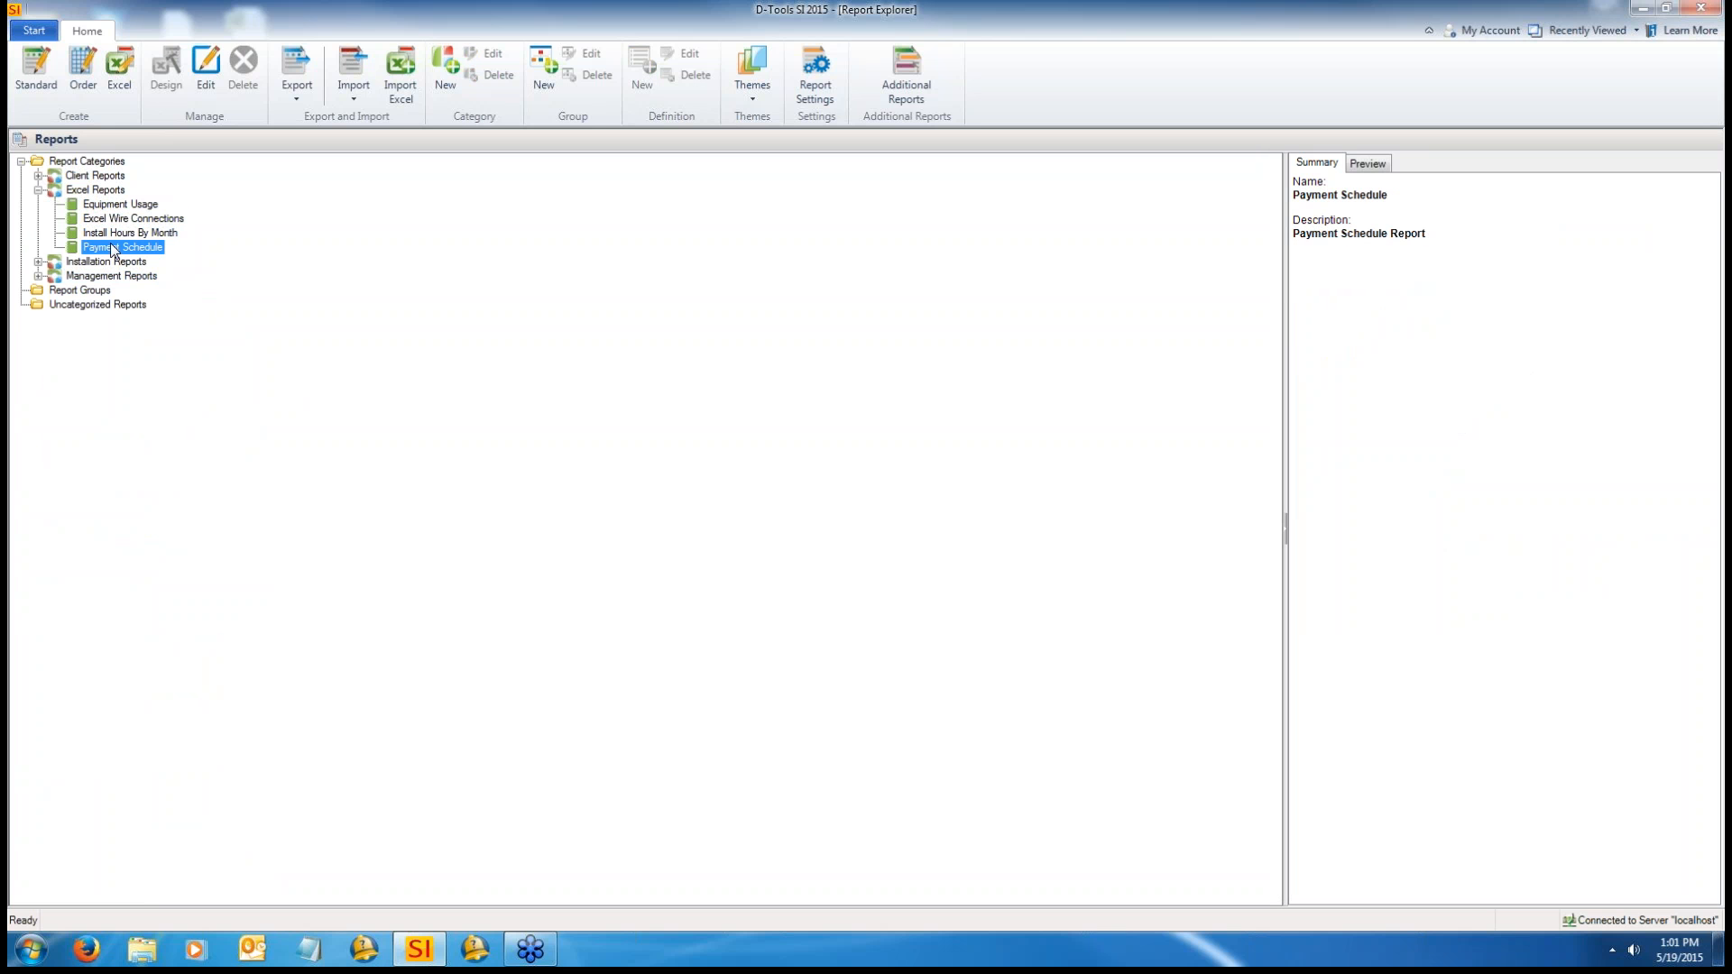
left_click(73, 205)
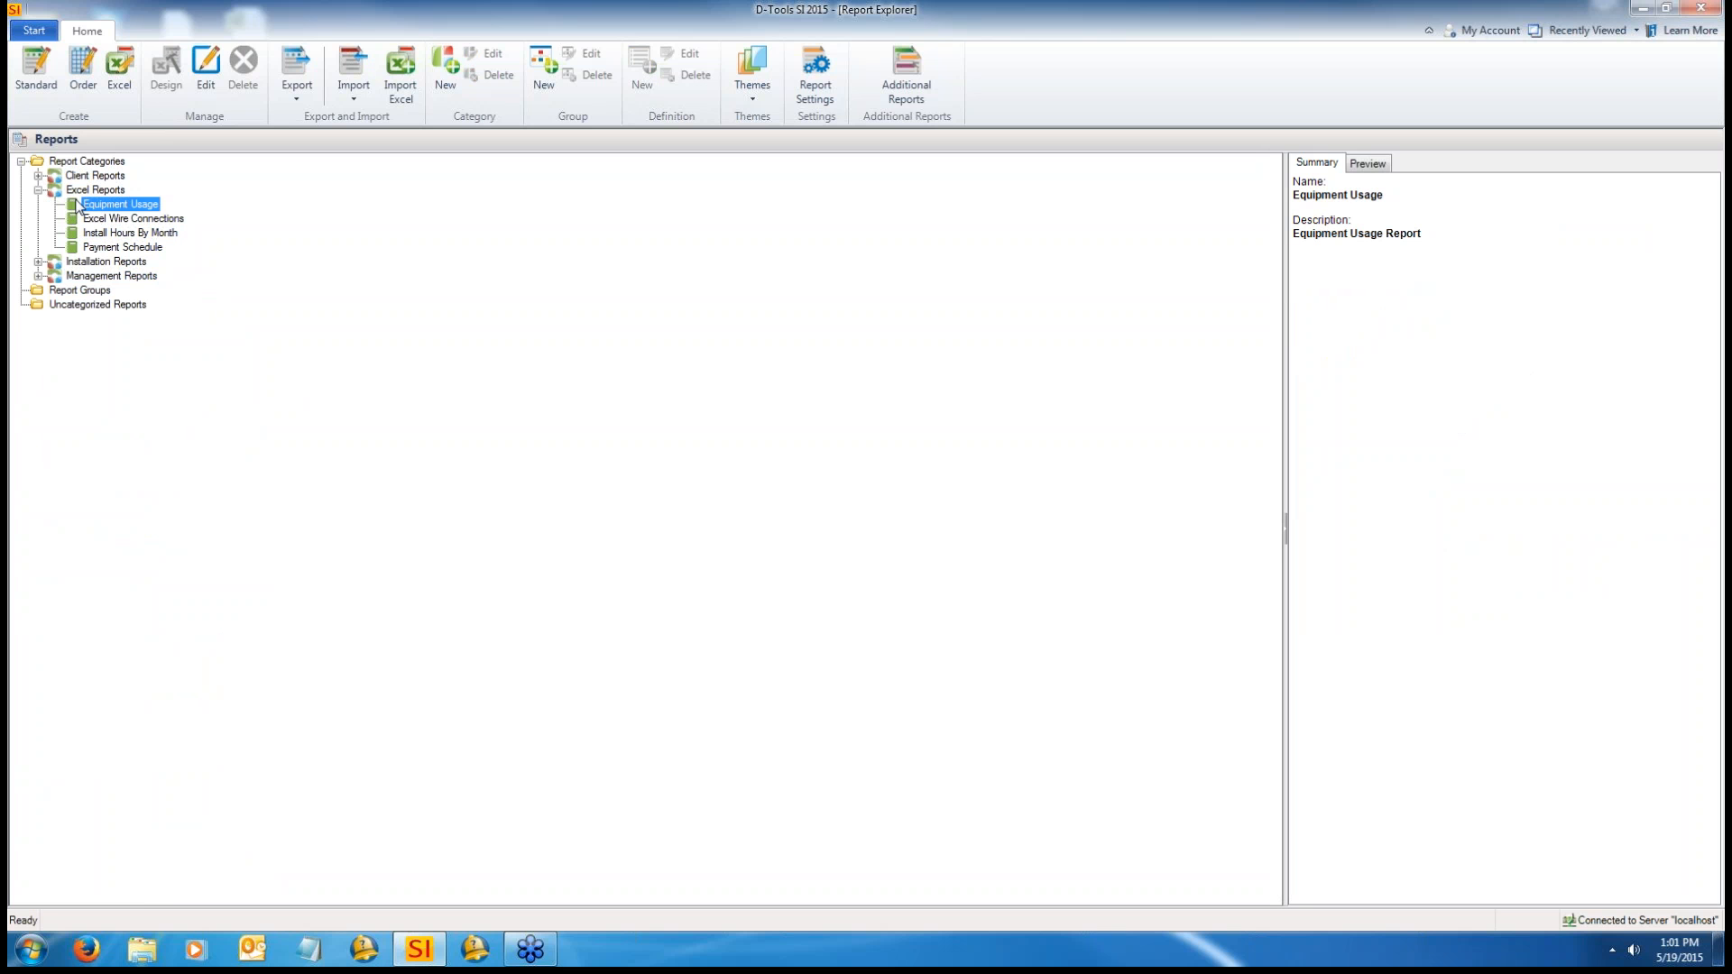
Step: View the Innovative Proposal w Images and Change Order summaries in Client Reports, and collapse the Client and Excel categories
left_click(38, 176)
left_click(101, 233)
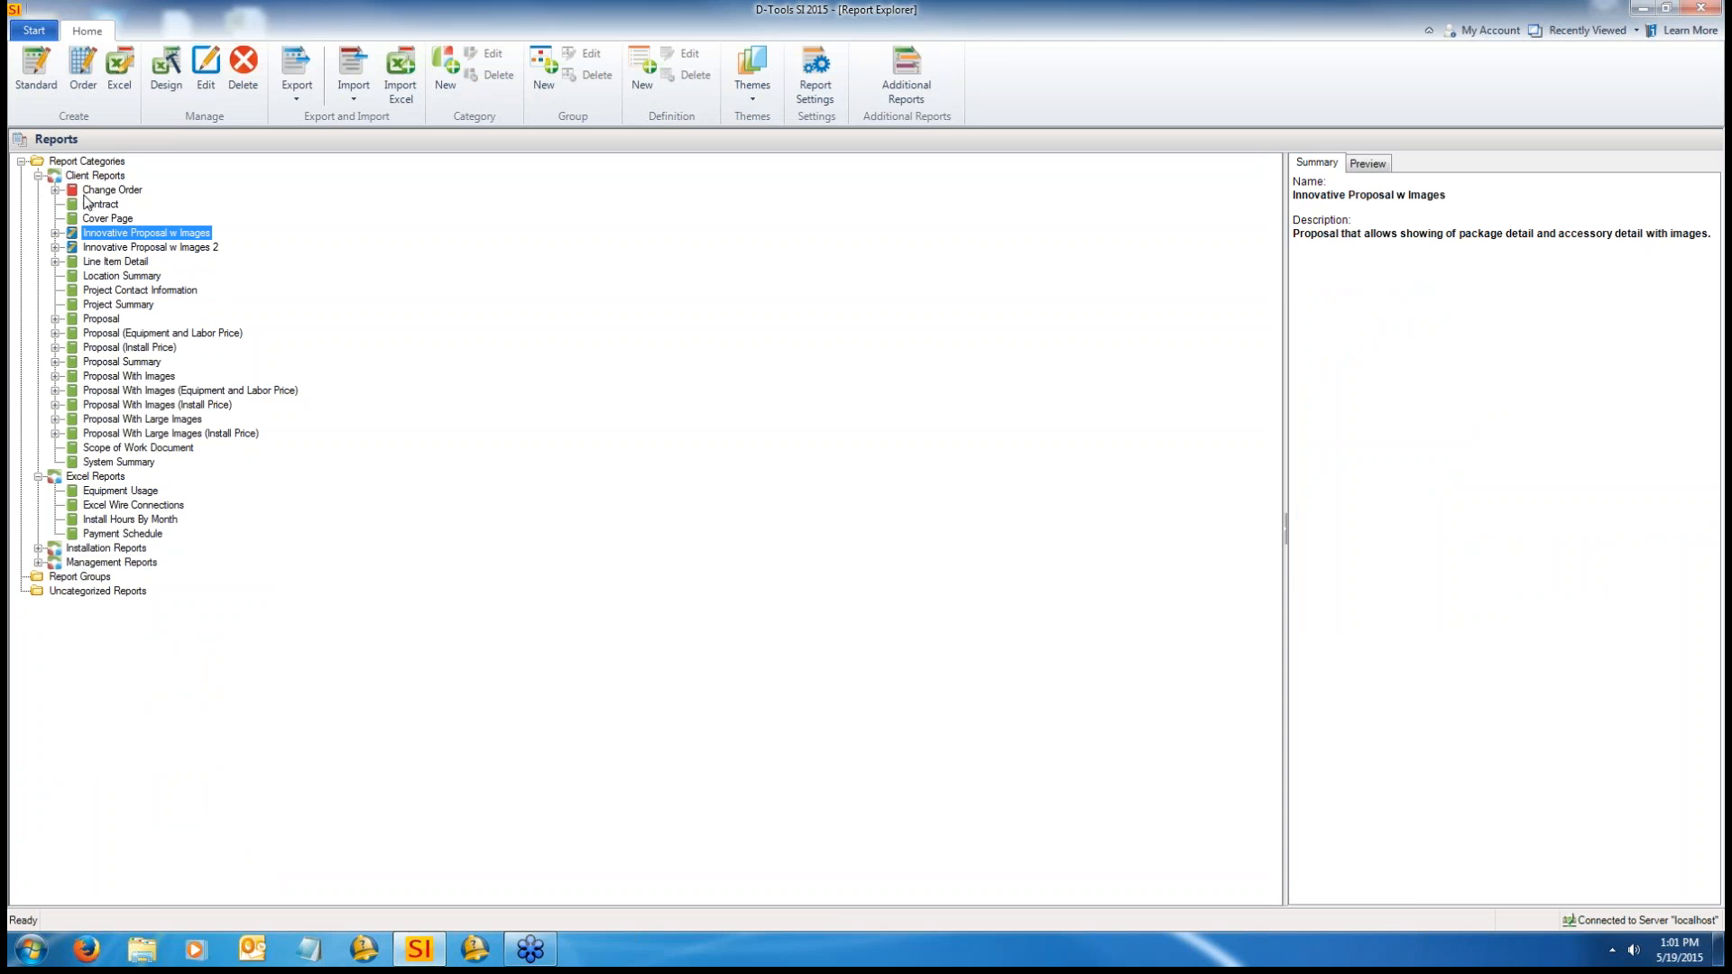
left_click(88, 191)
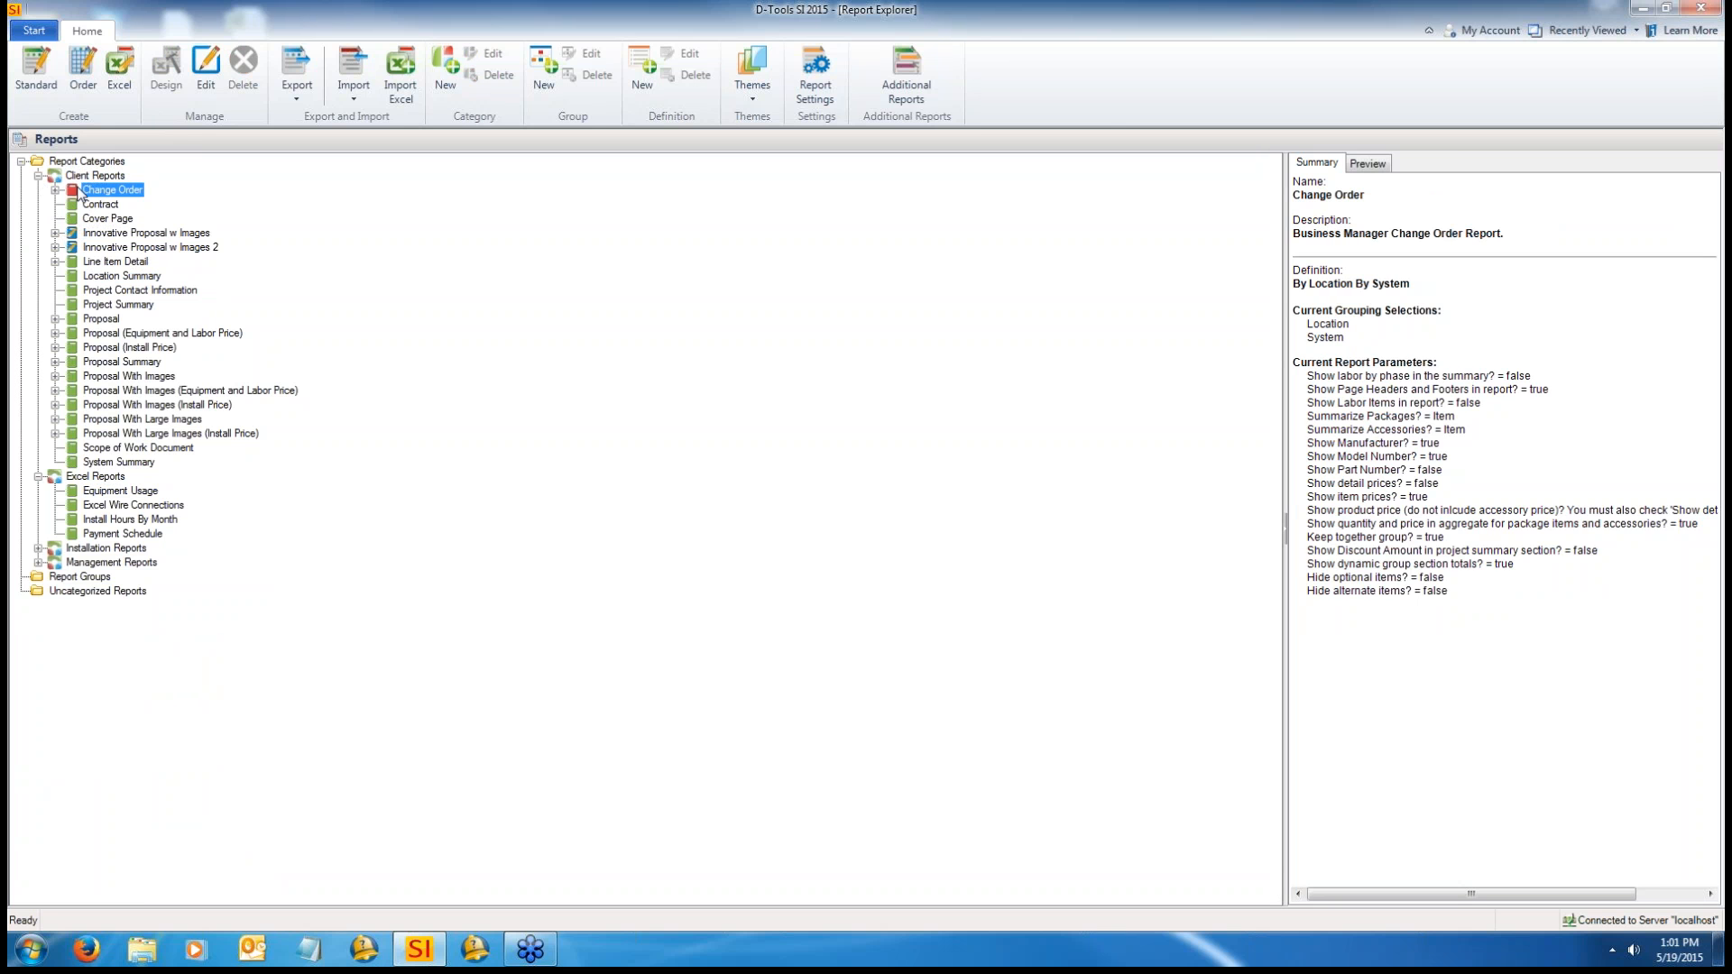
left_click(39, 176)
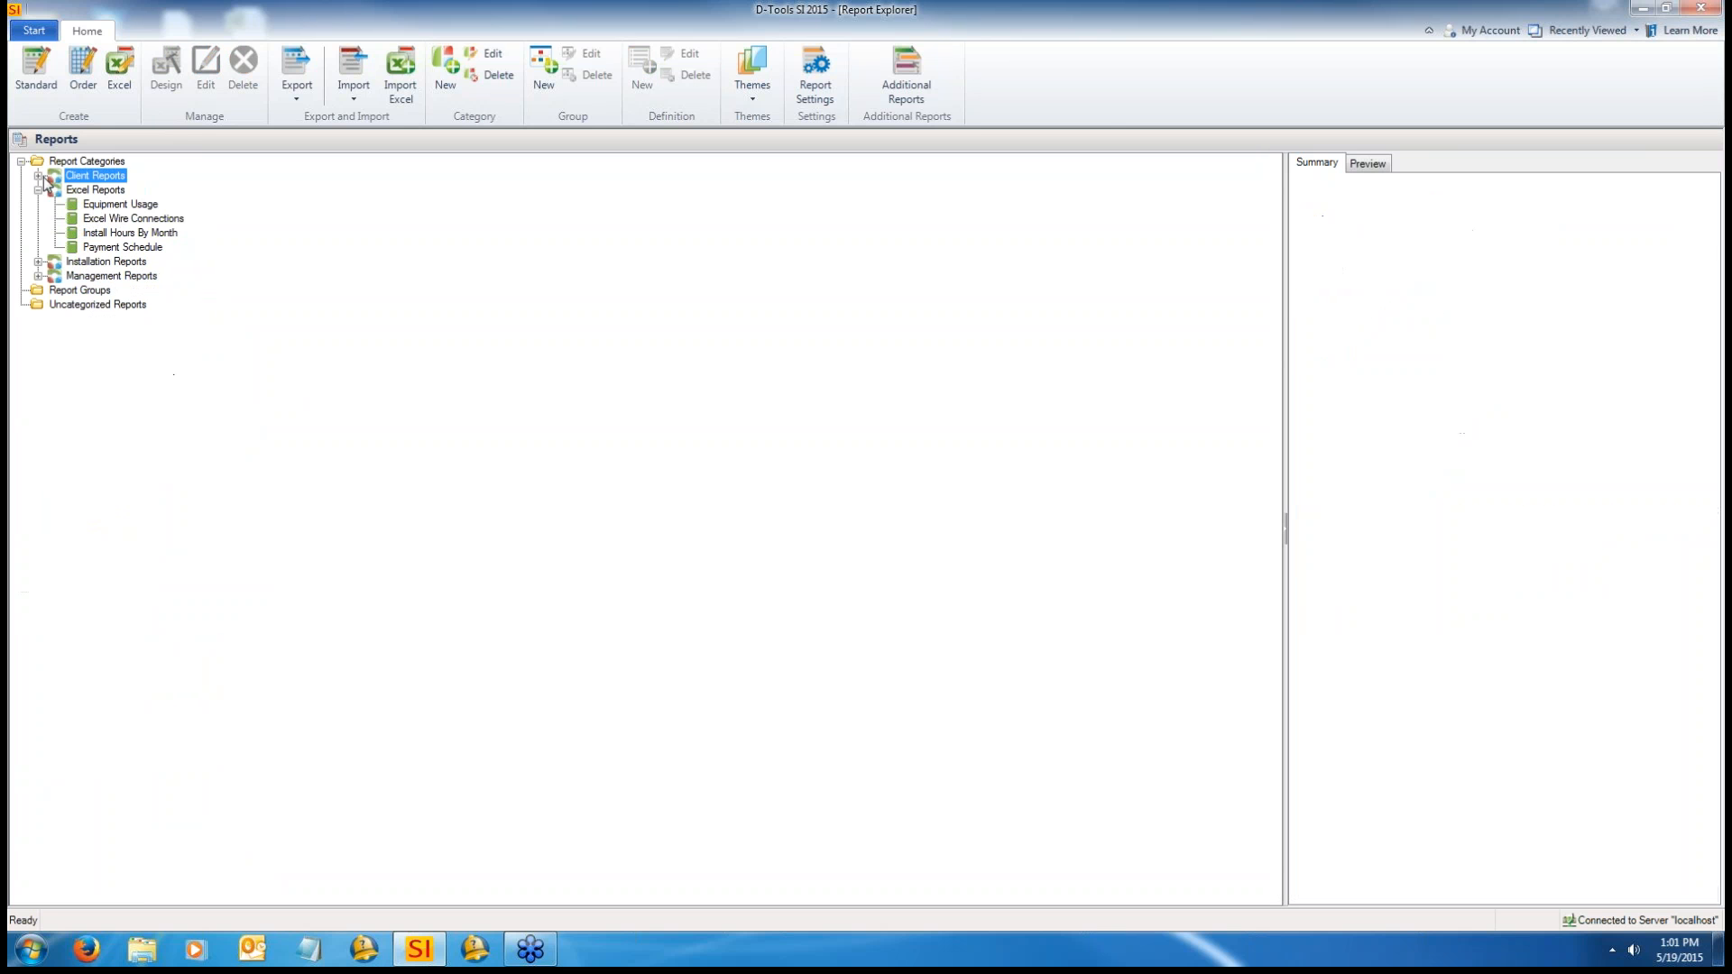
left_click(39, 191)
Step: Check the Report Groups and Uncategorized Reports folders
left_click(79, 232)
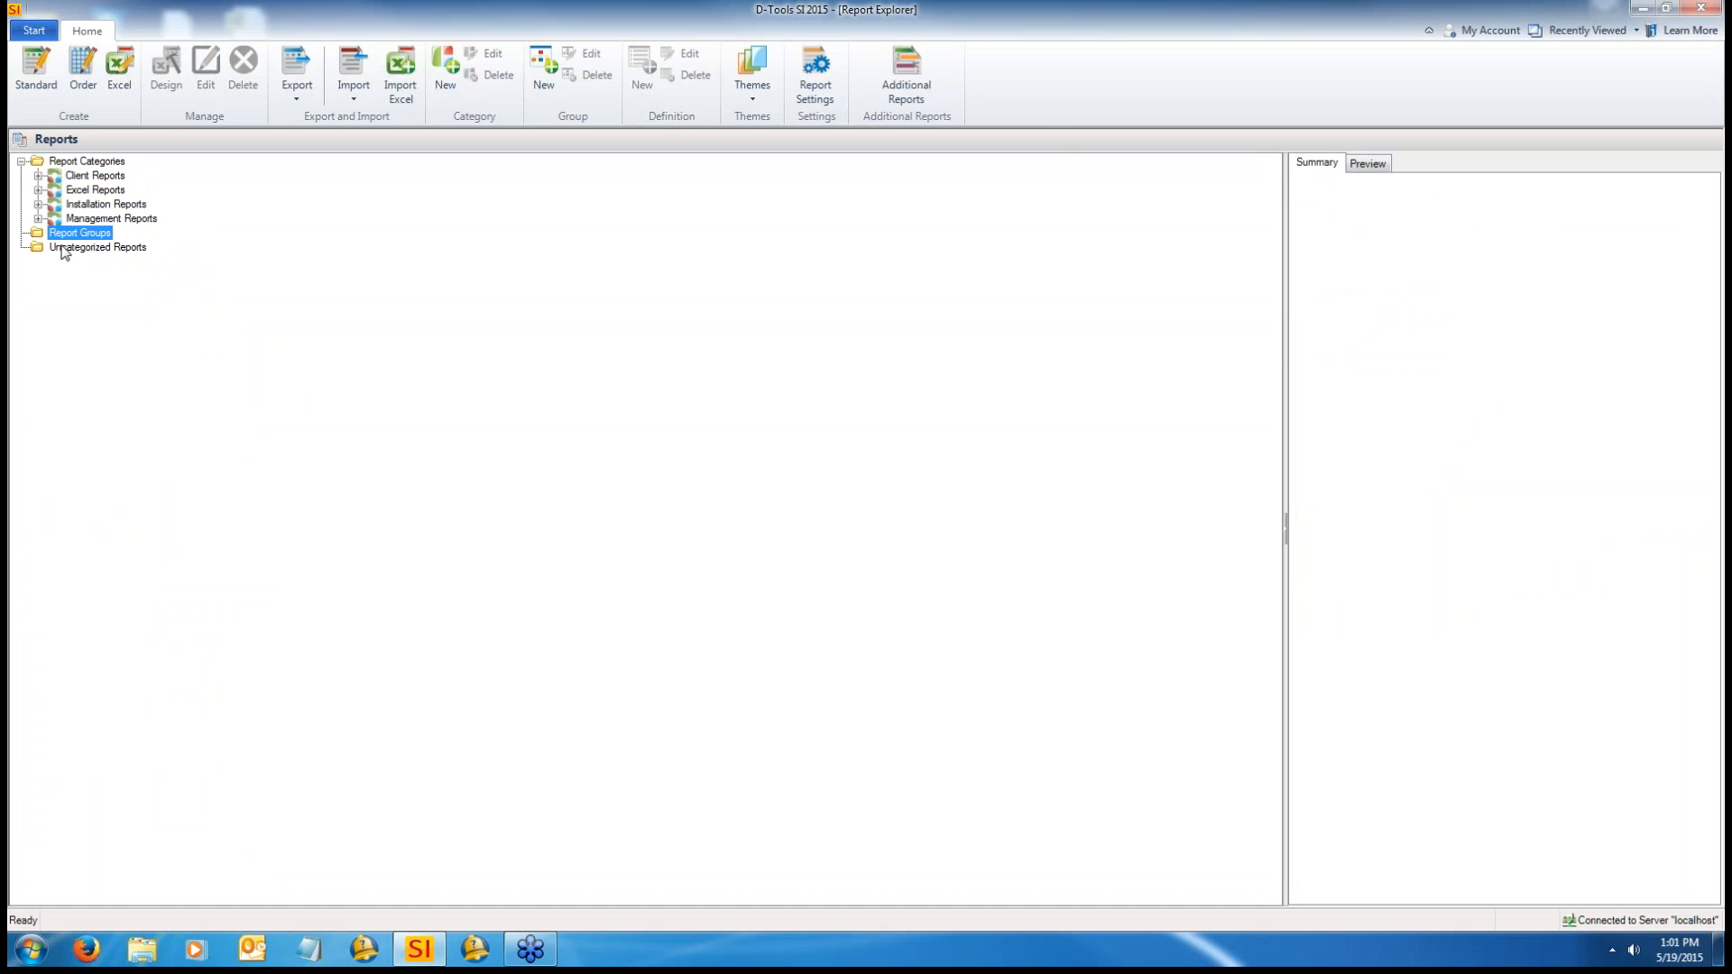
left_click(121, 249)
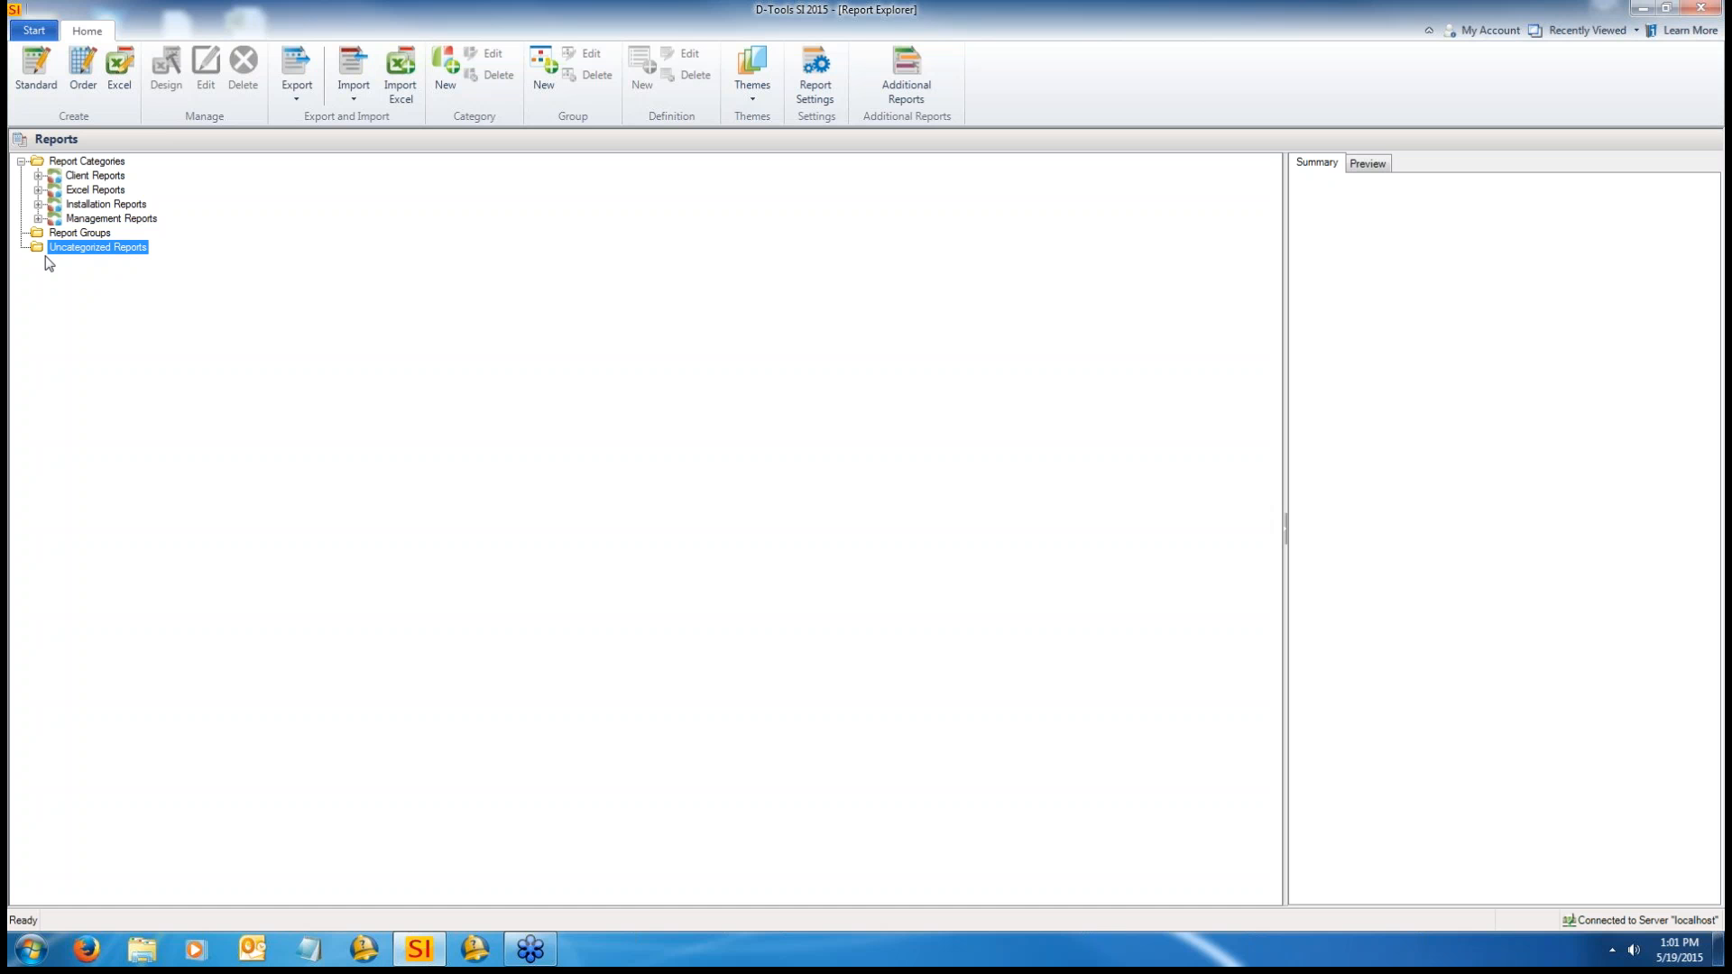
left_click(65, 232)
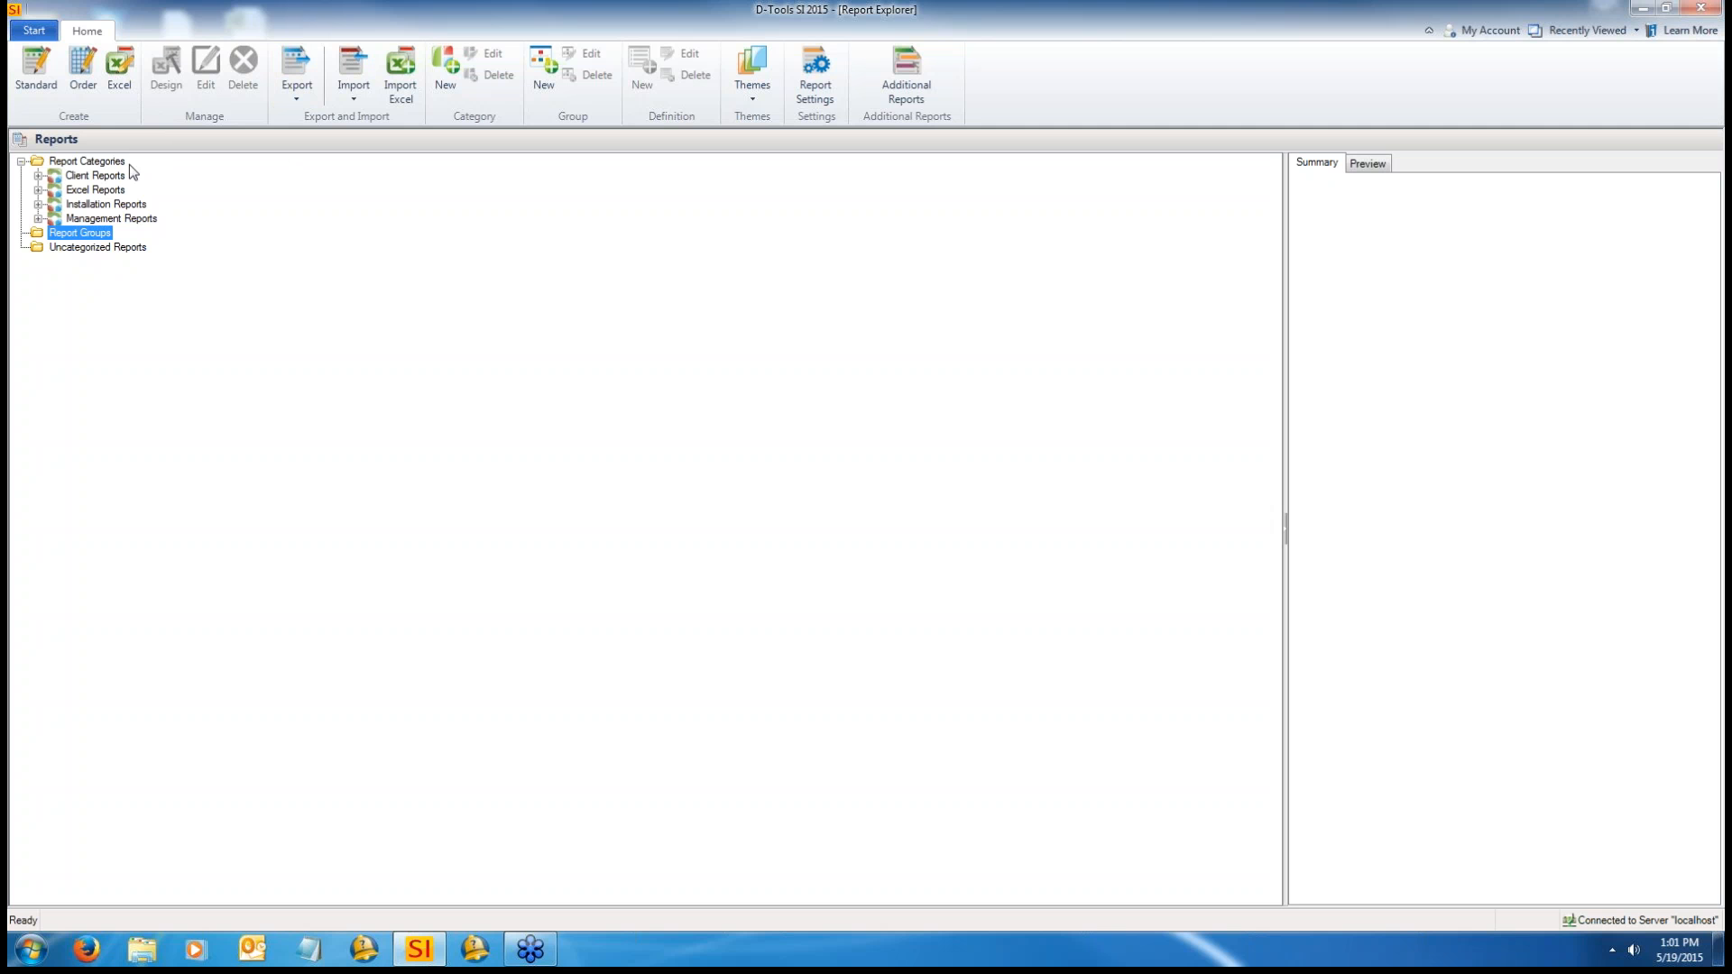
Step: Expand the Client Reports category and take a brief look inside Excel Reports
left_click(38, 176)
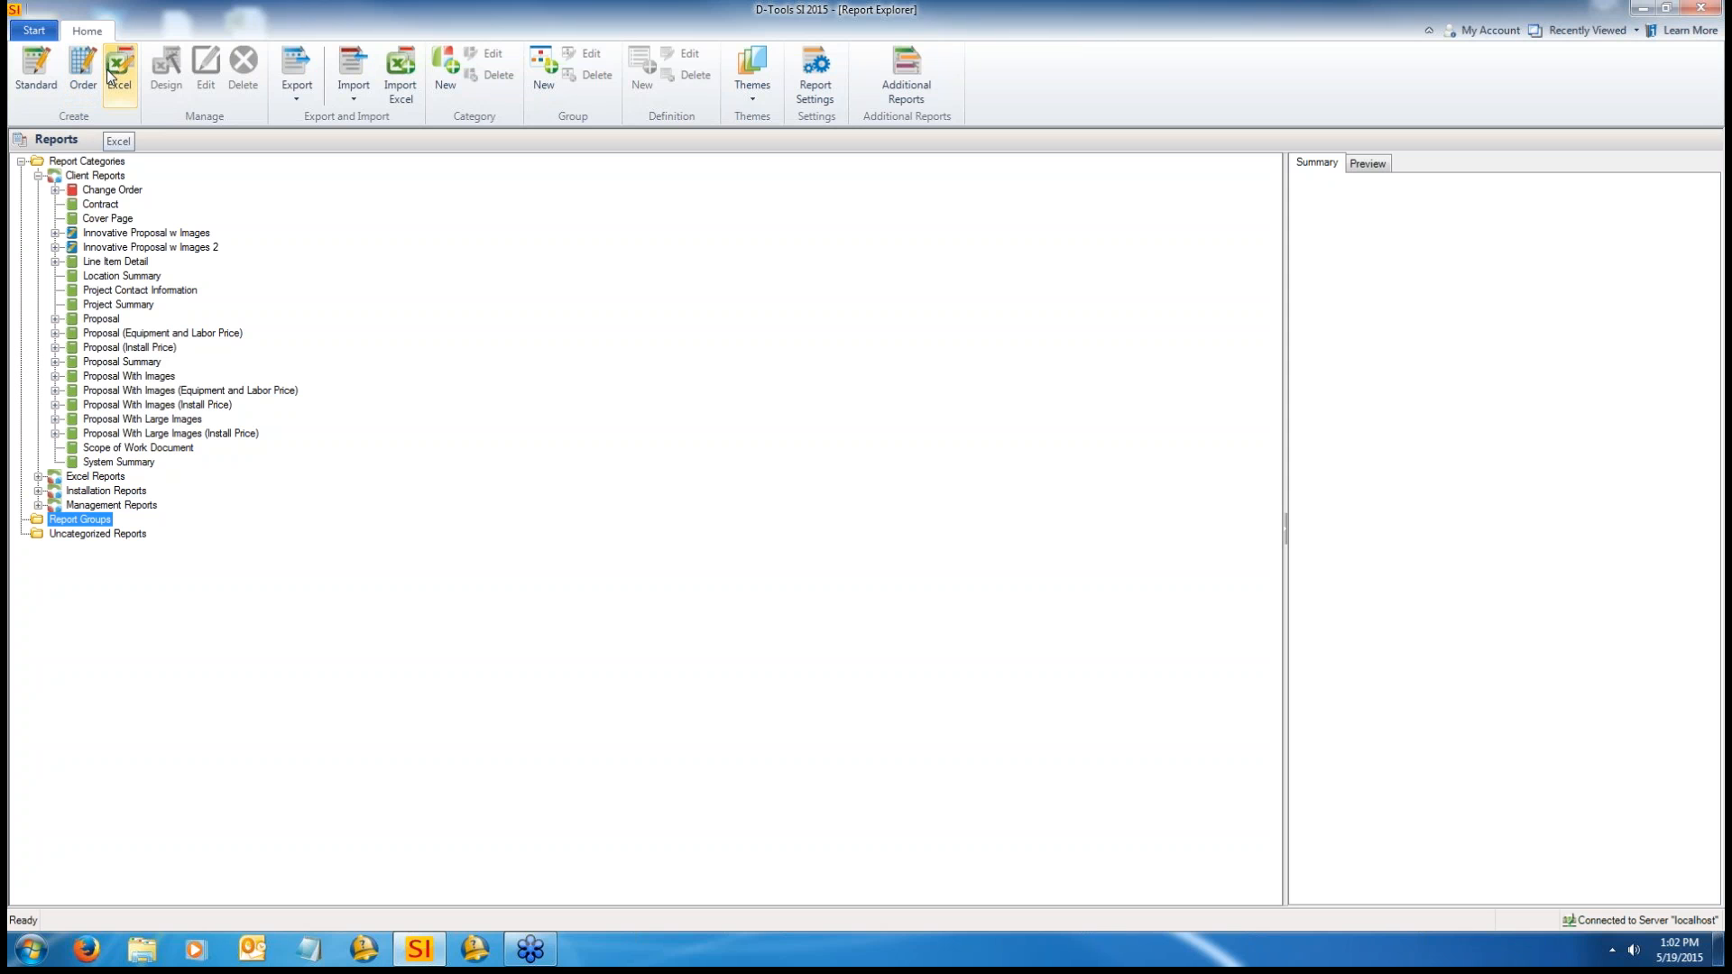
left_click(38, 476)
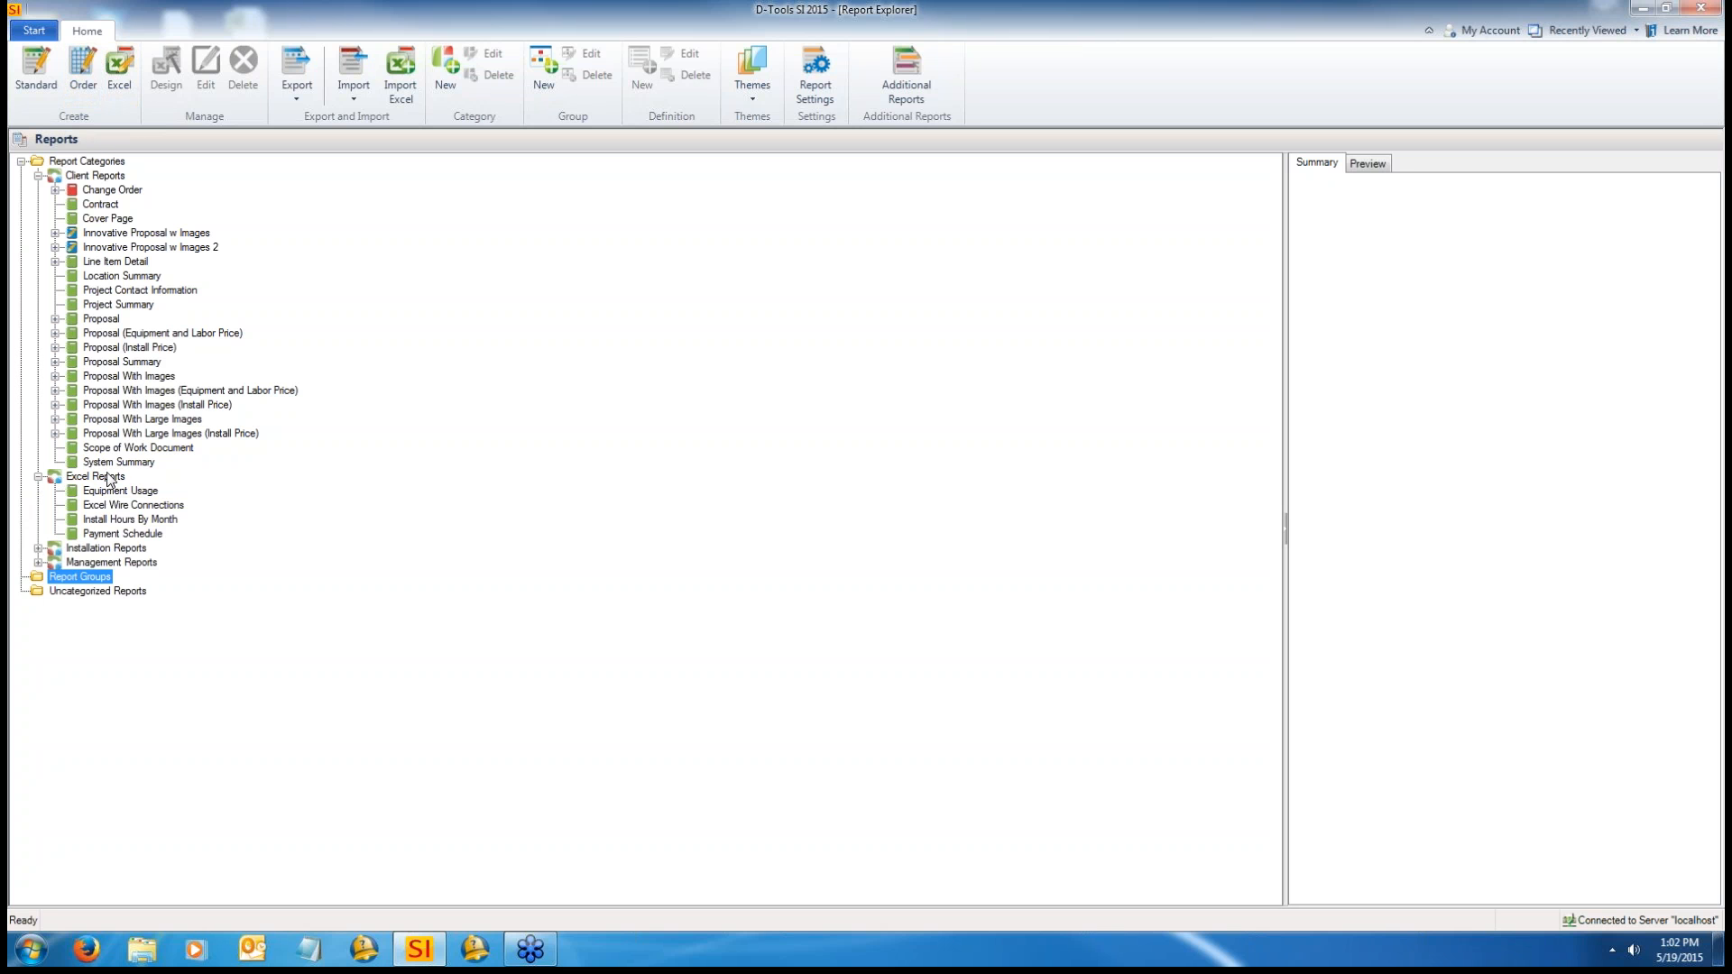
left_click(37, 478)
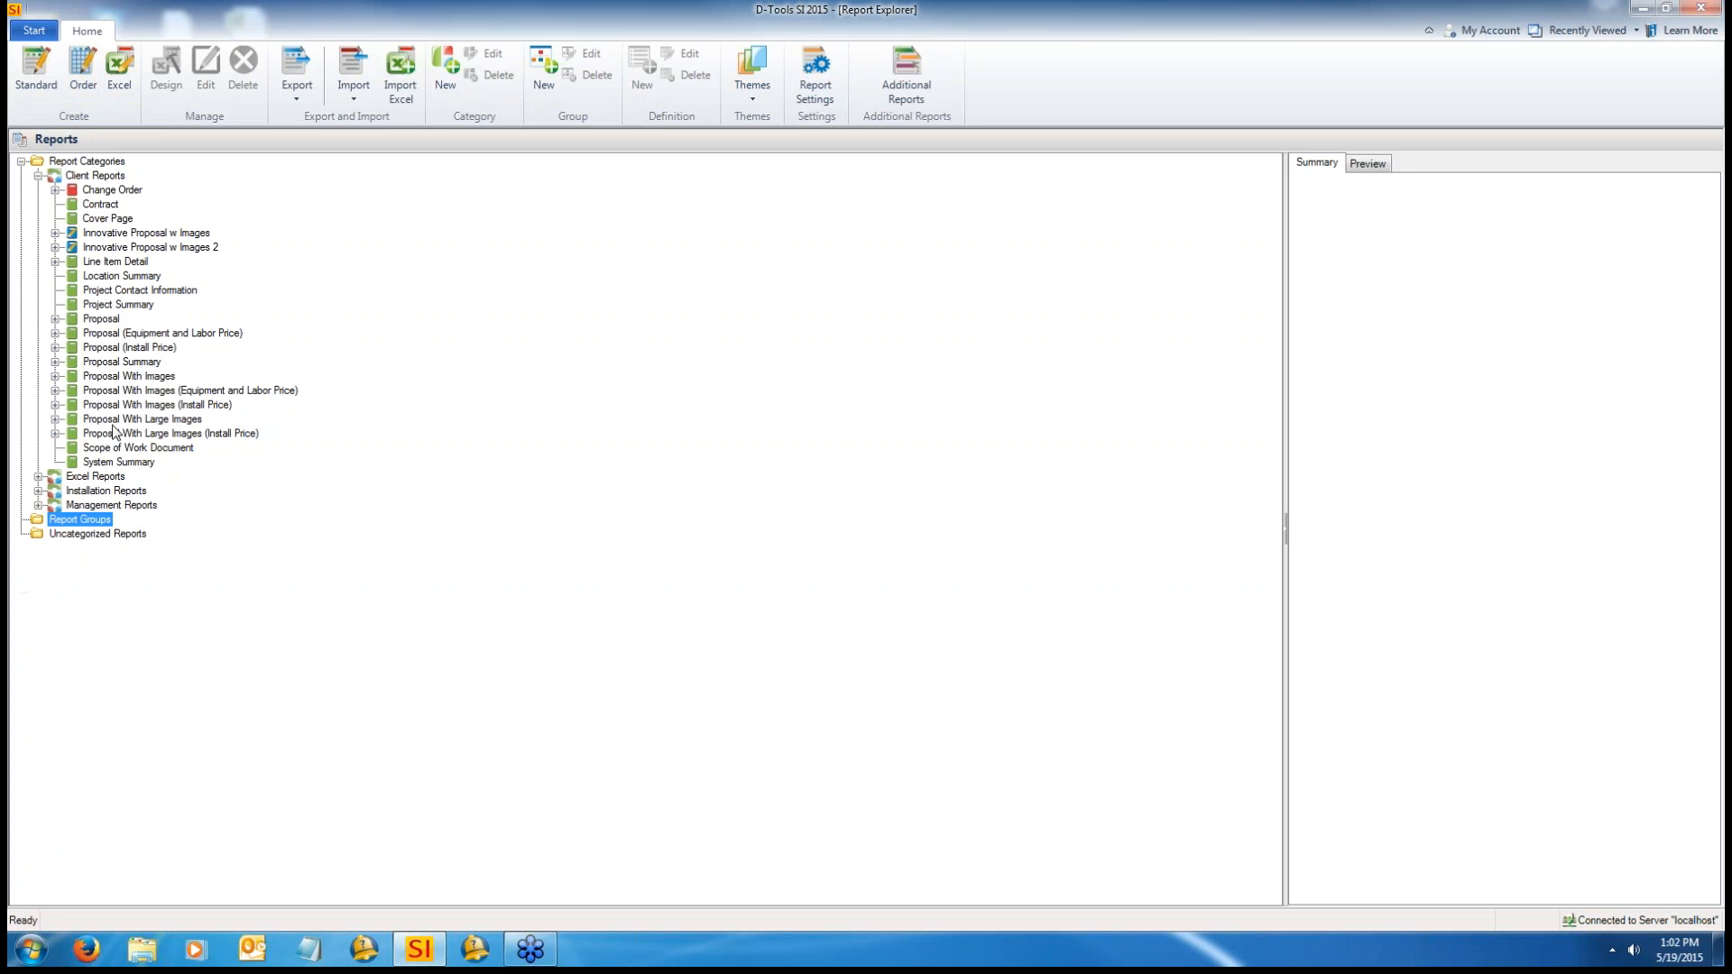
Step: View the summaries of the Change Order, Contract, Cover Page, Project Summary and Proposal (Install Price) reports
left_click(121, 190)
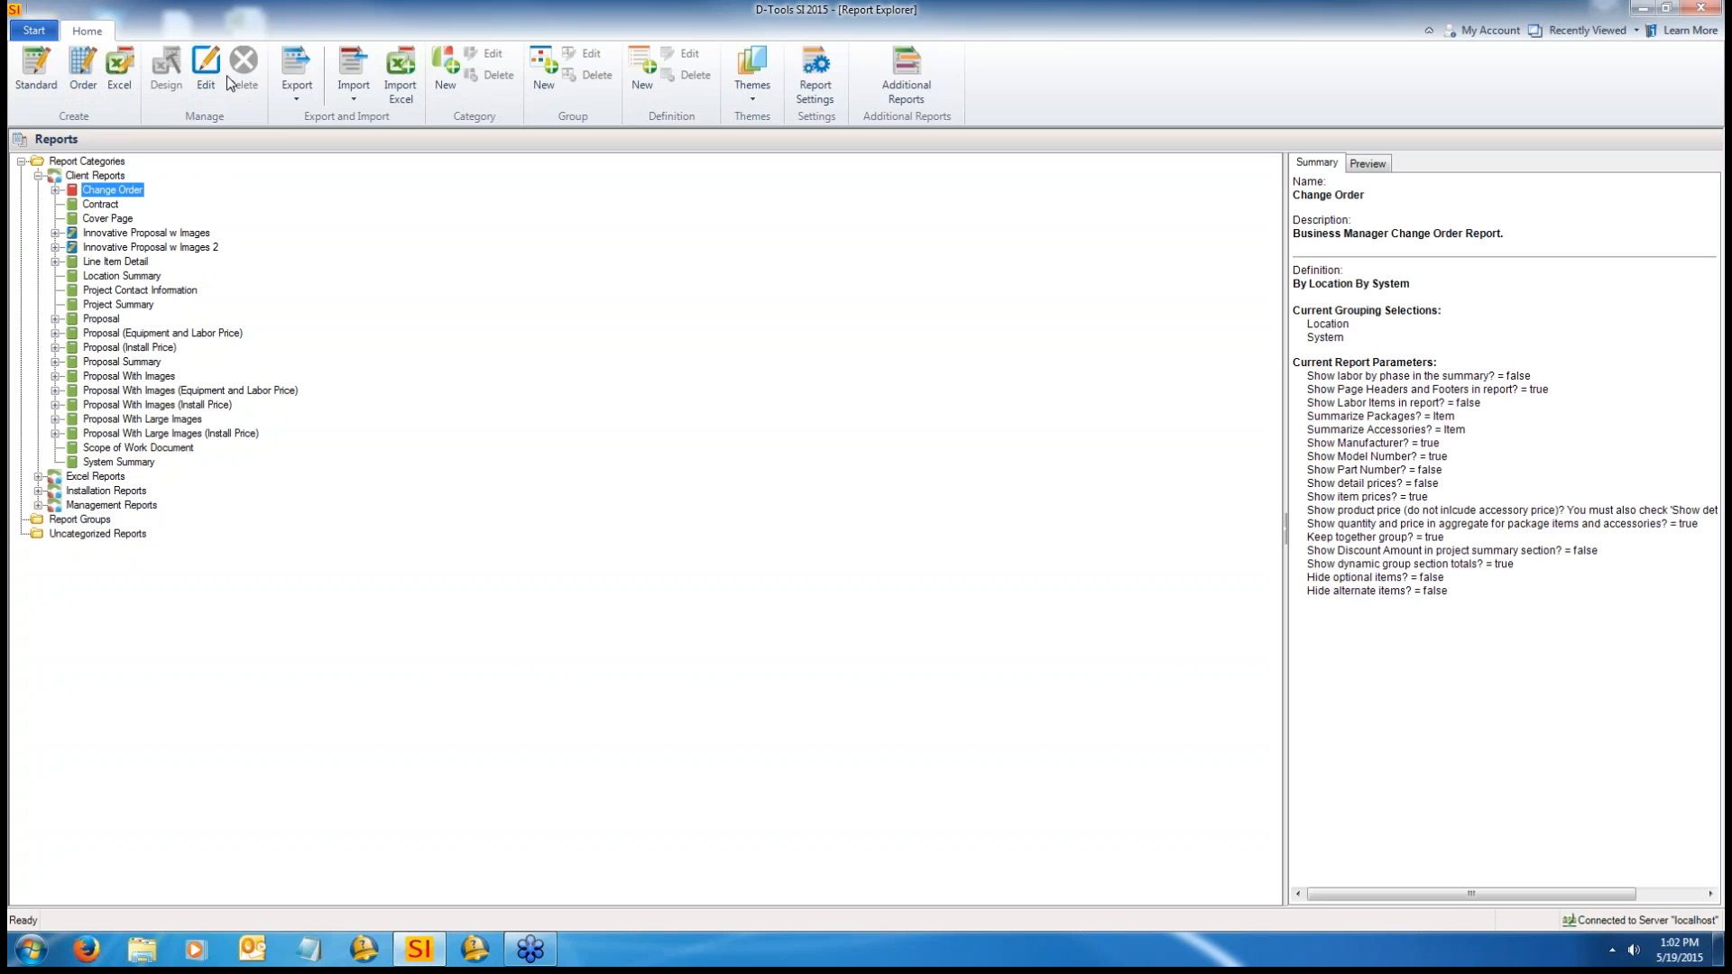
left_click(115, 204)
left_click(115, 219)
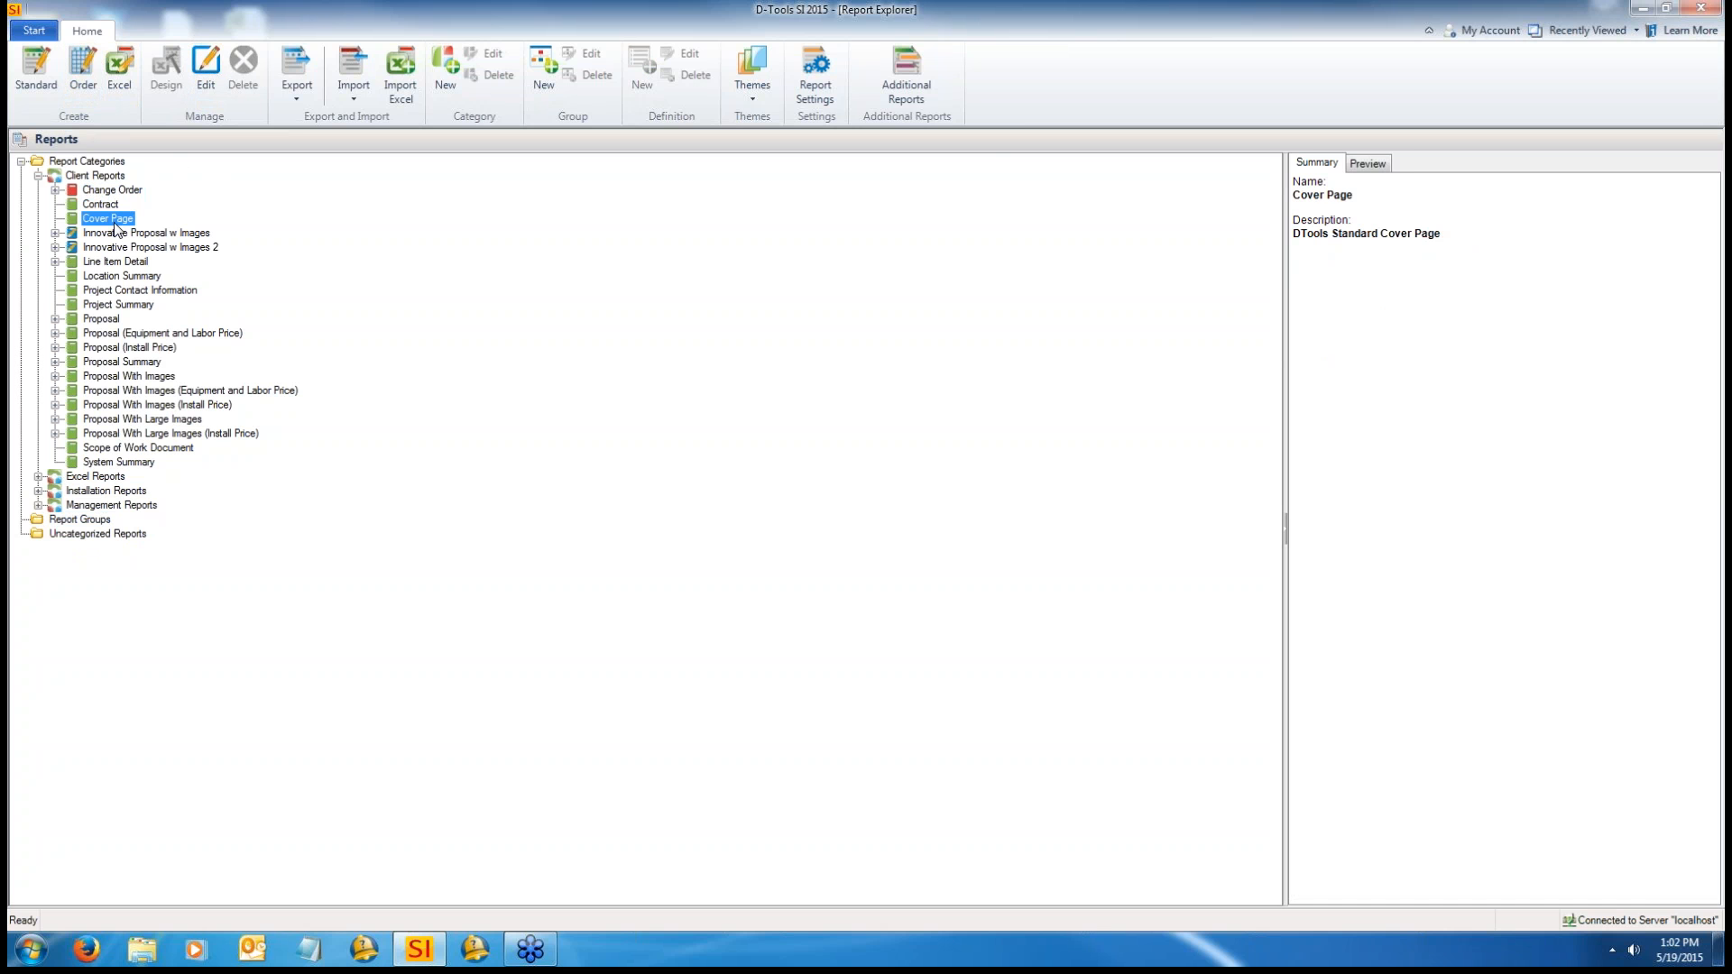
left_click(126, 304)
left_click(118, 349)
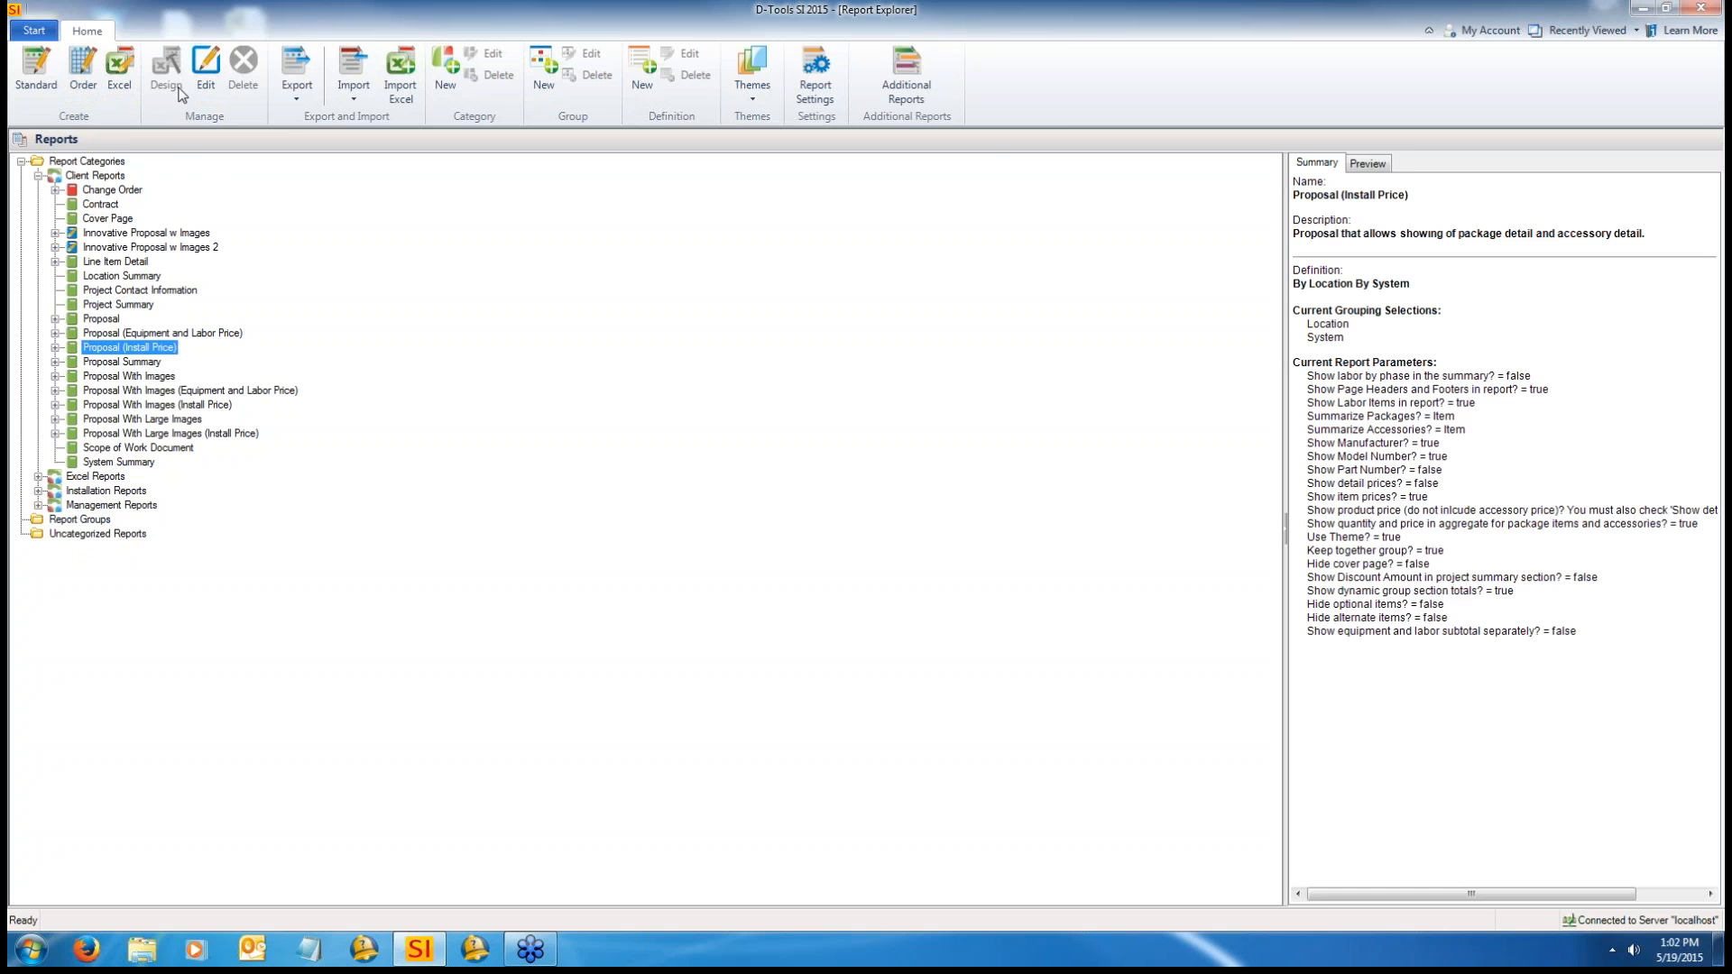
Step: Open the Proposal (Install Price) report's properties, check the available categories and close them without changes
left_click(205, 67)
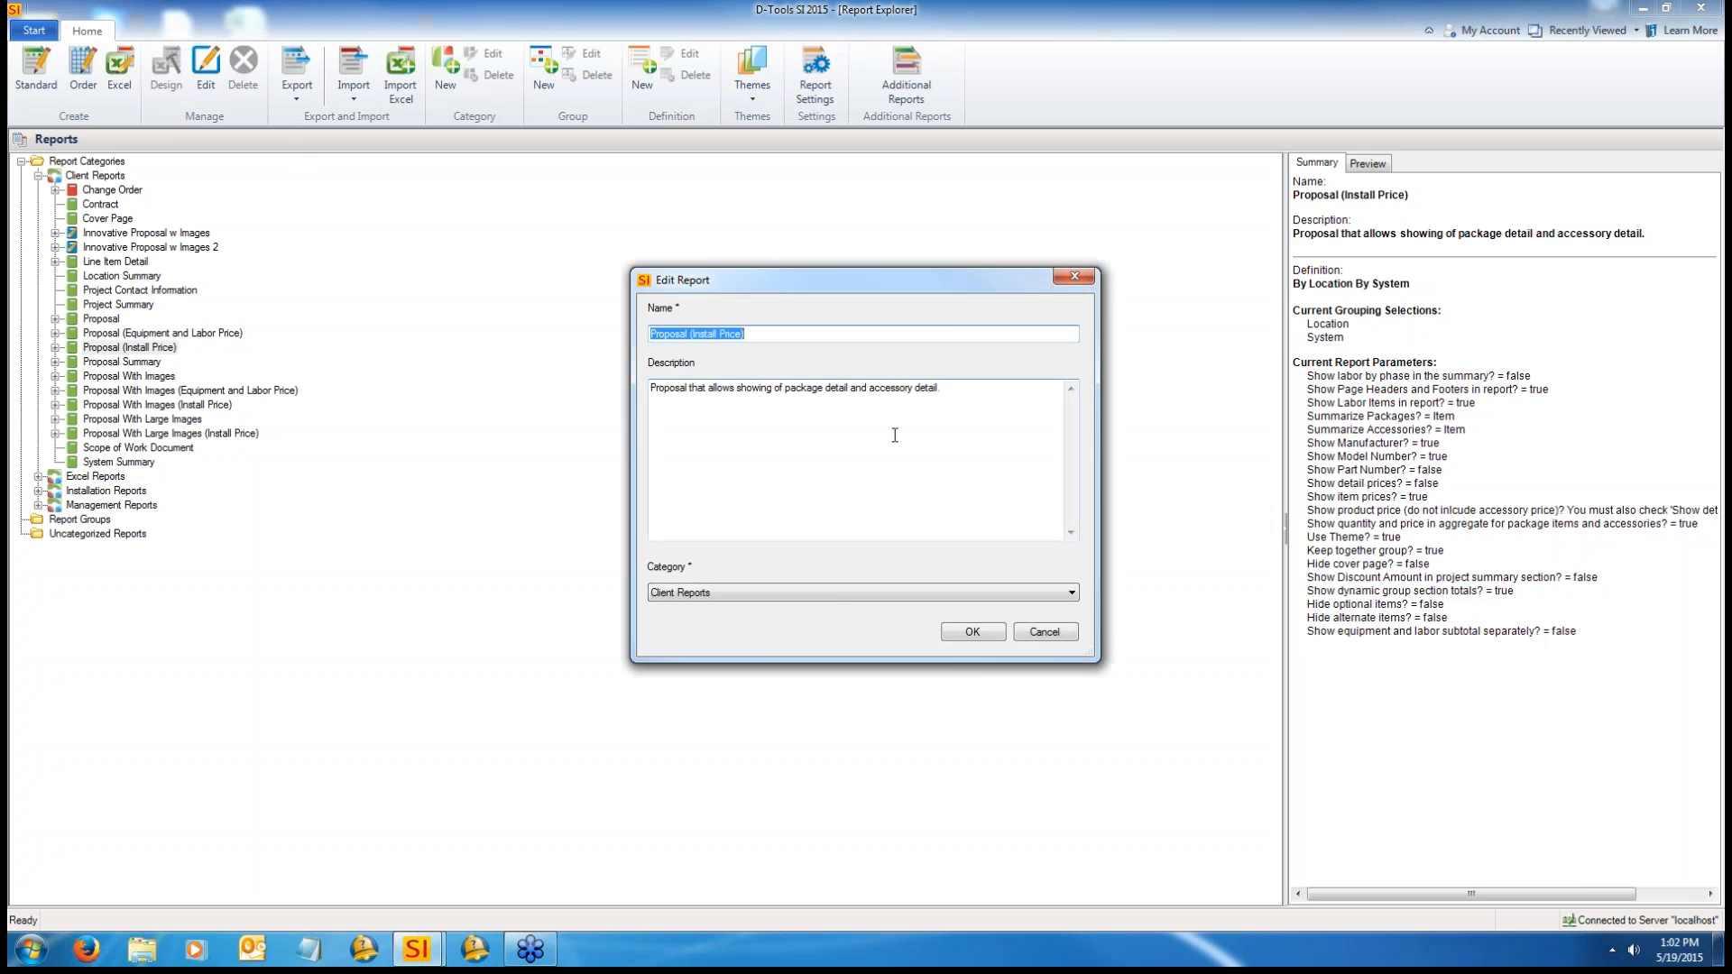
left_click(826, 592)
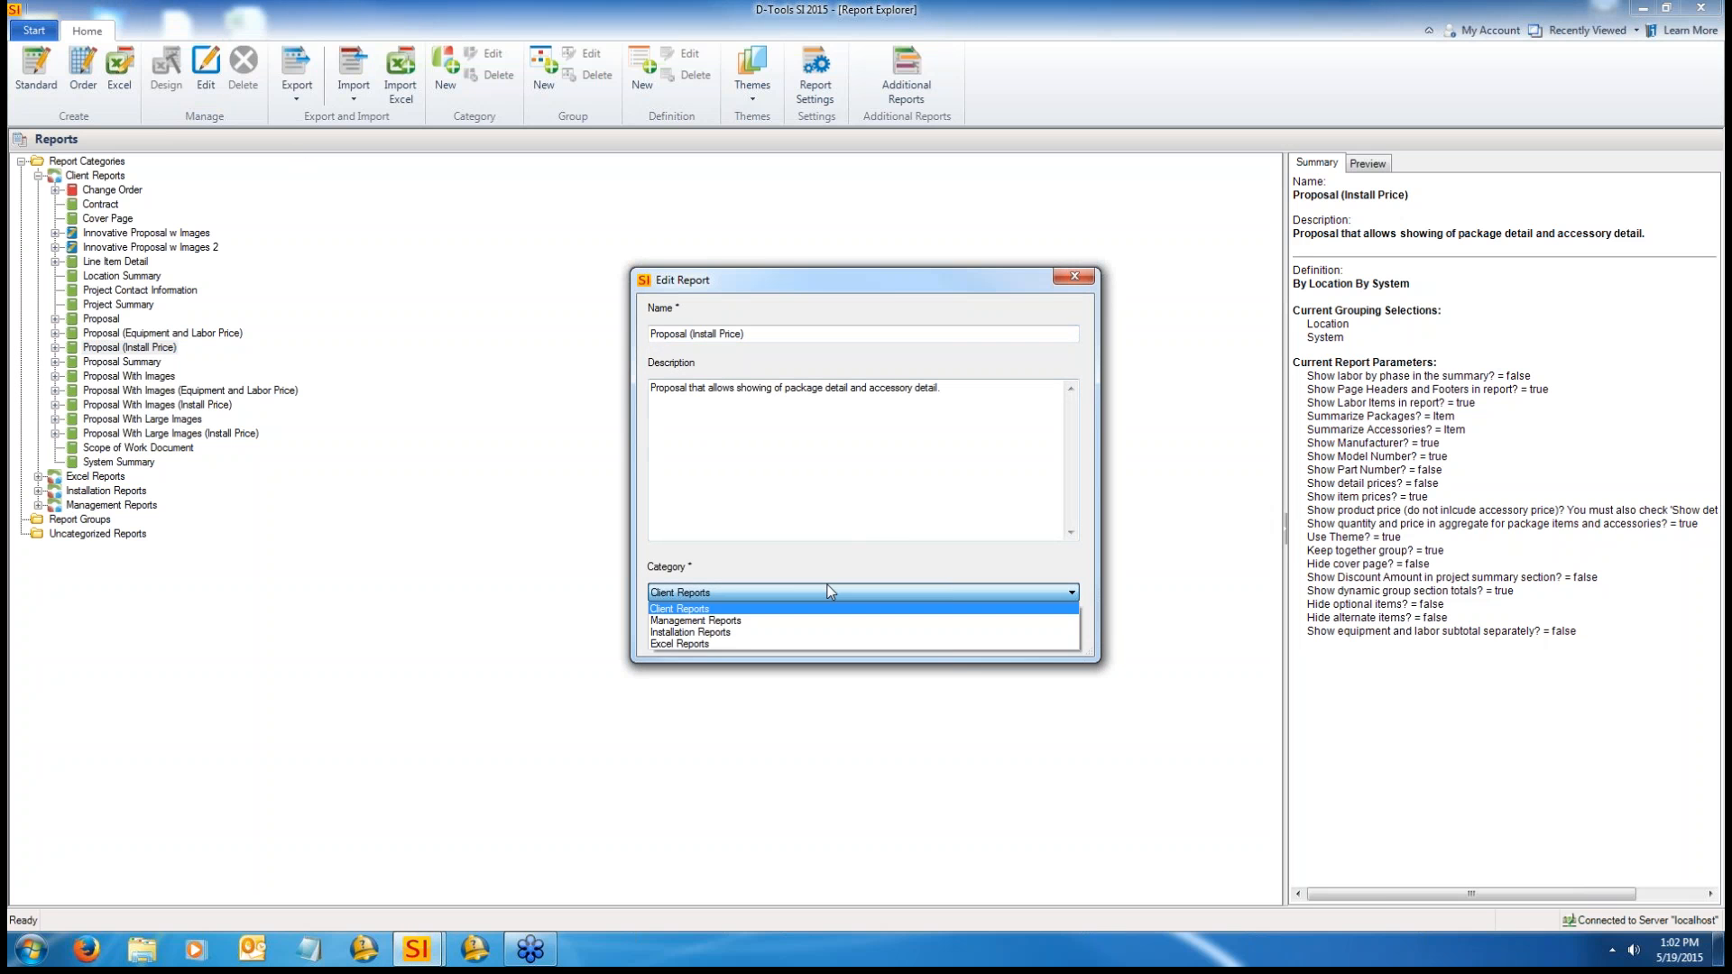
left_click(851, 490)
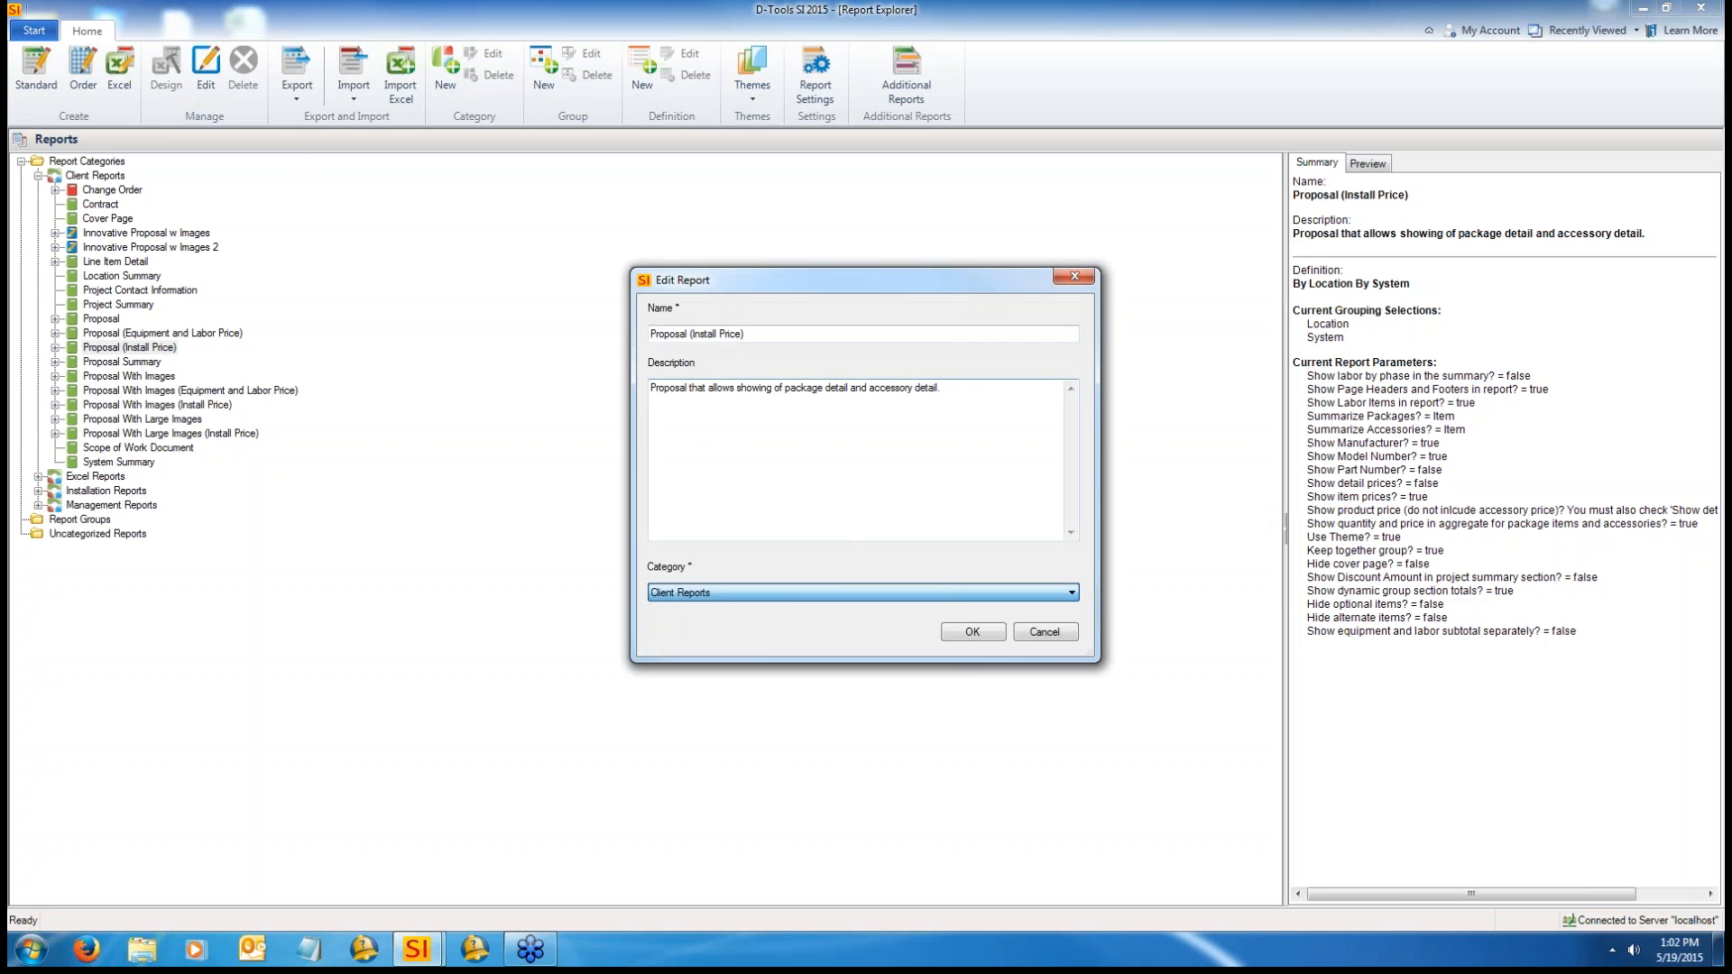
left_click(1073, 281)
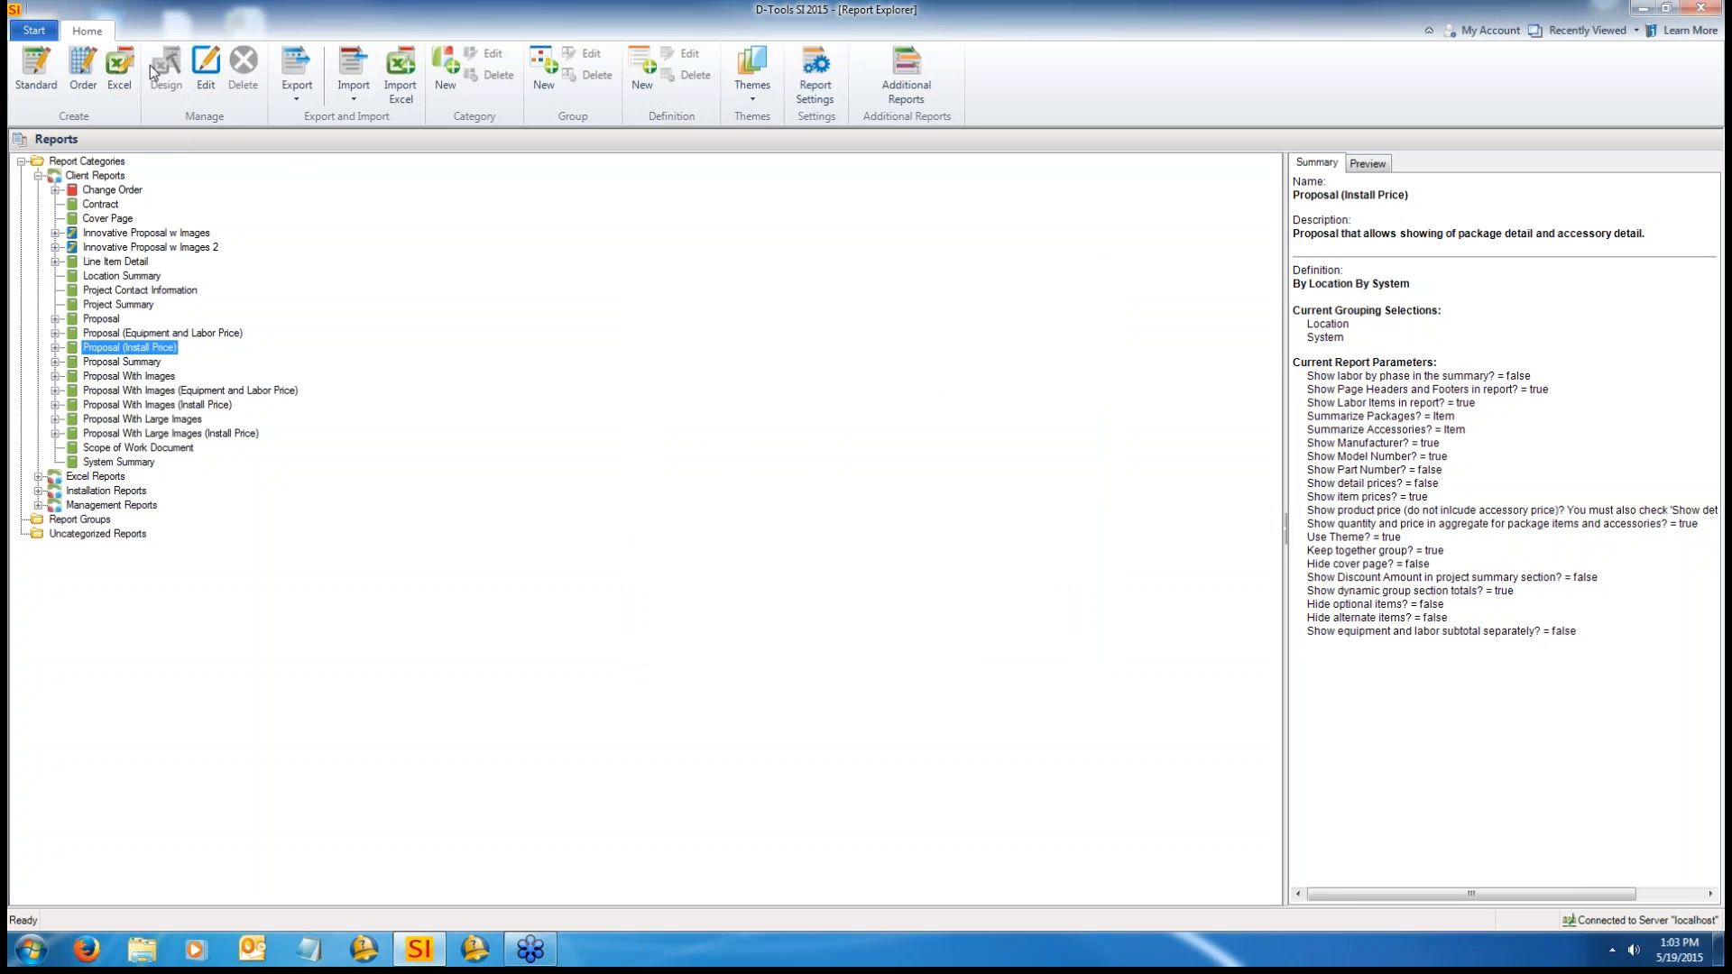
Step: Select the Innovative Proposal w Images custom report and check the export and import options
left_click(156, 235)
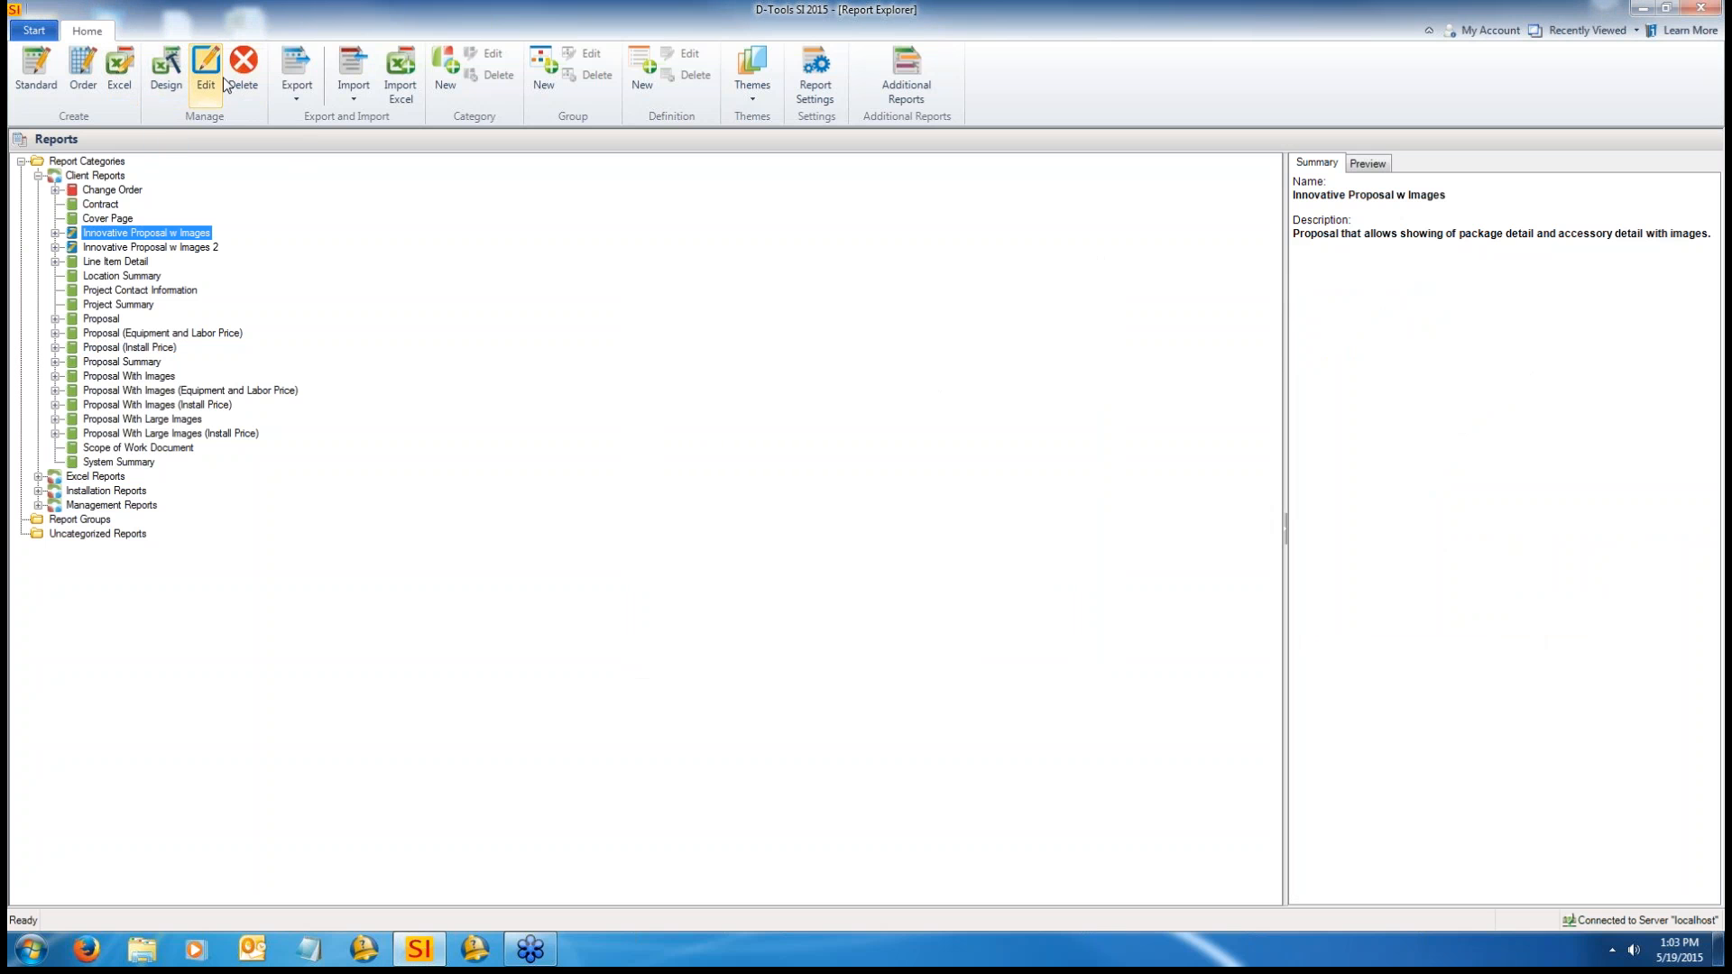
left_click(166, 80)
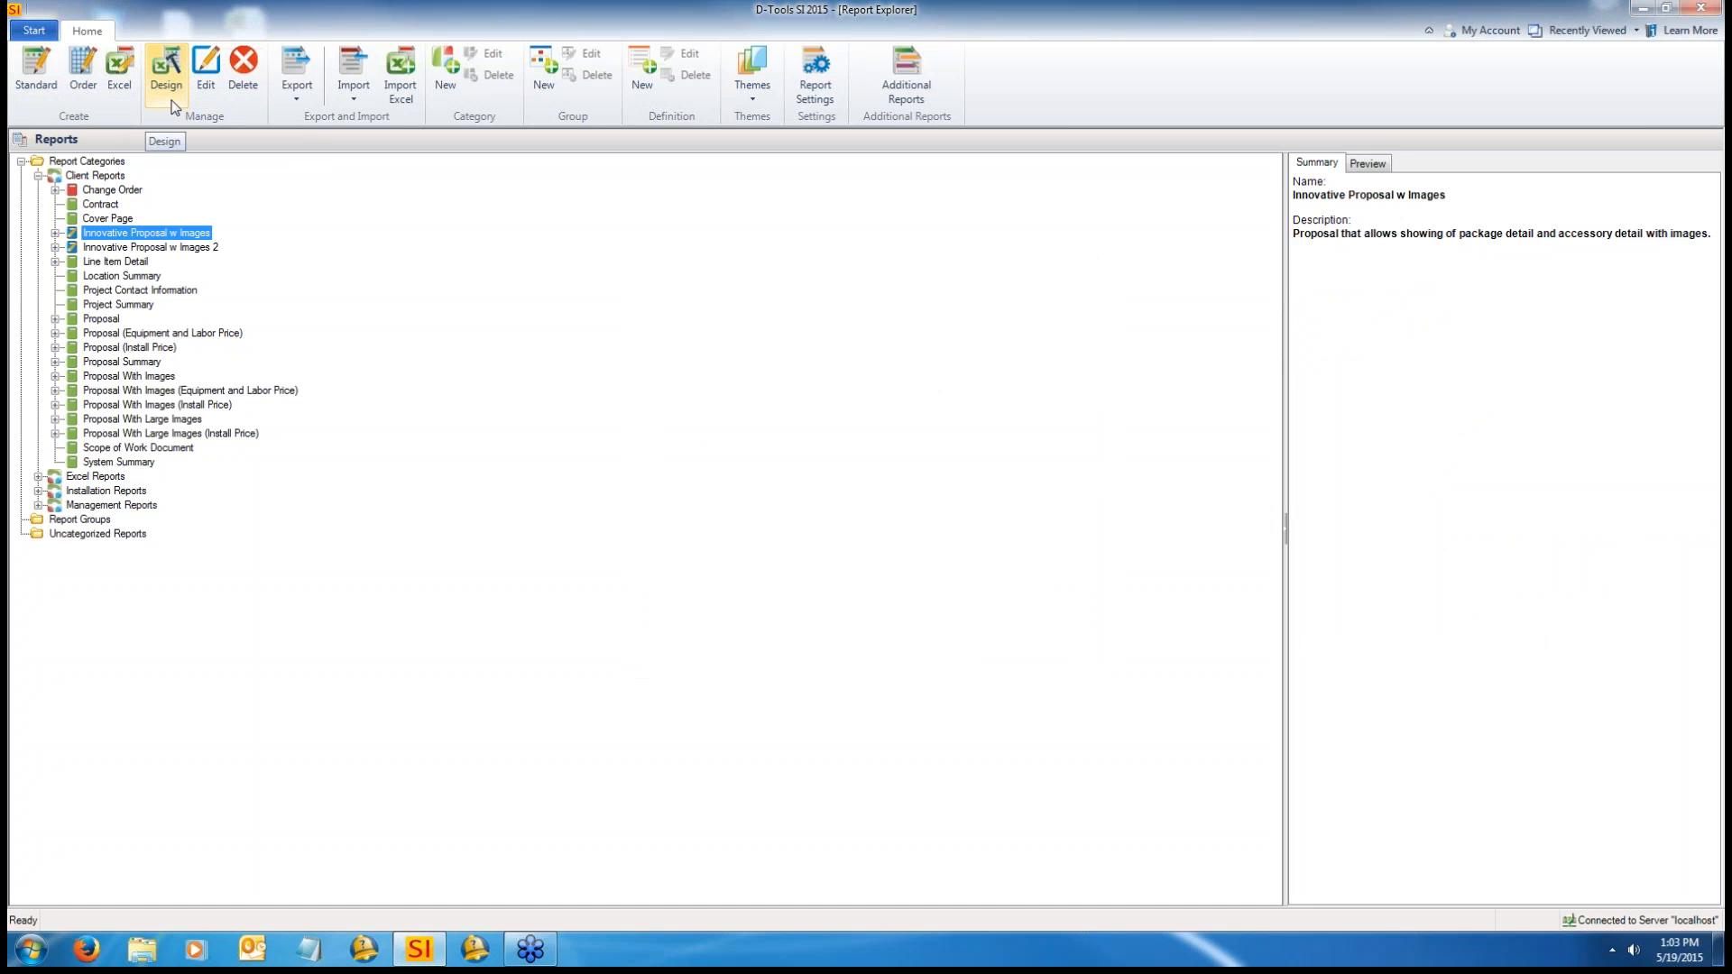
left_click(302, 92)
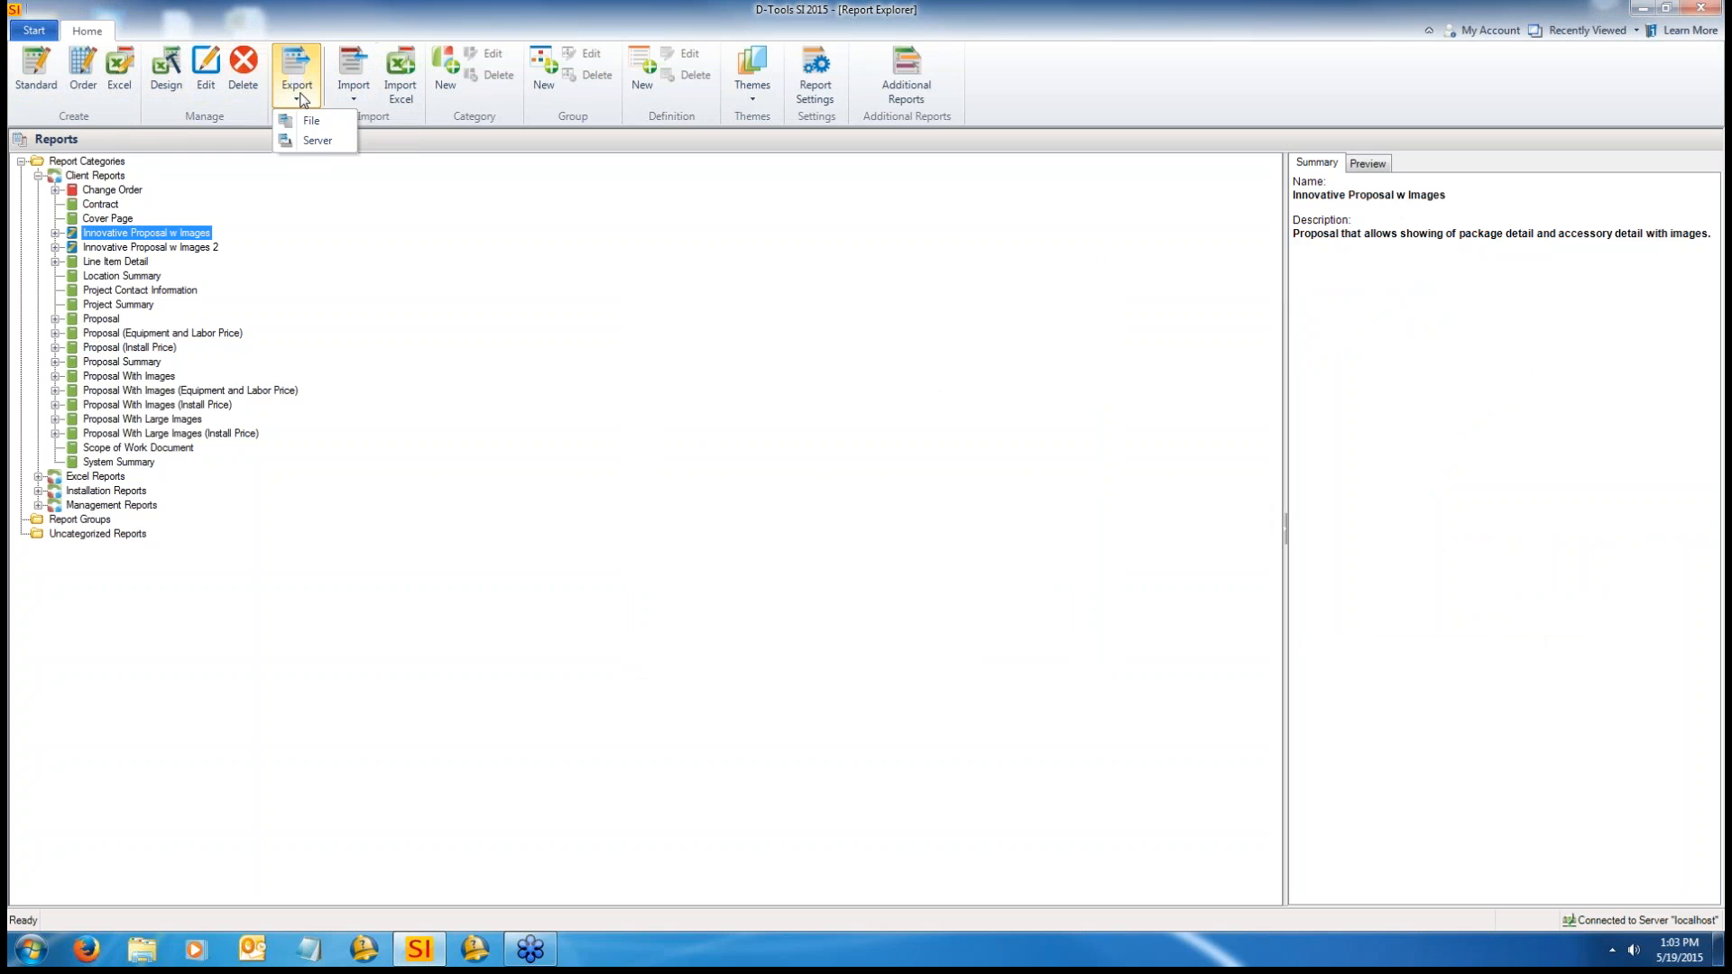
left_click(360, 96)
left_click(505, 256)
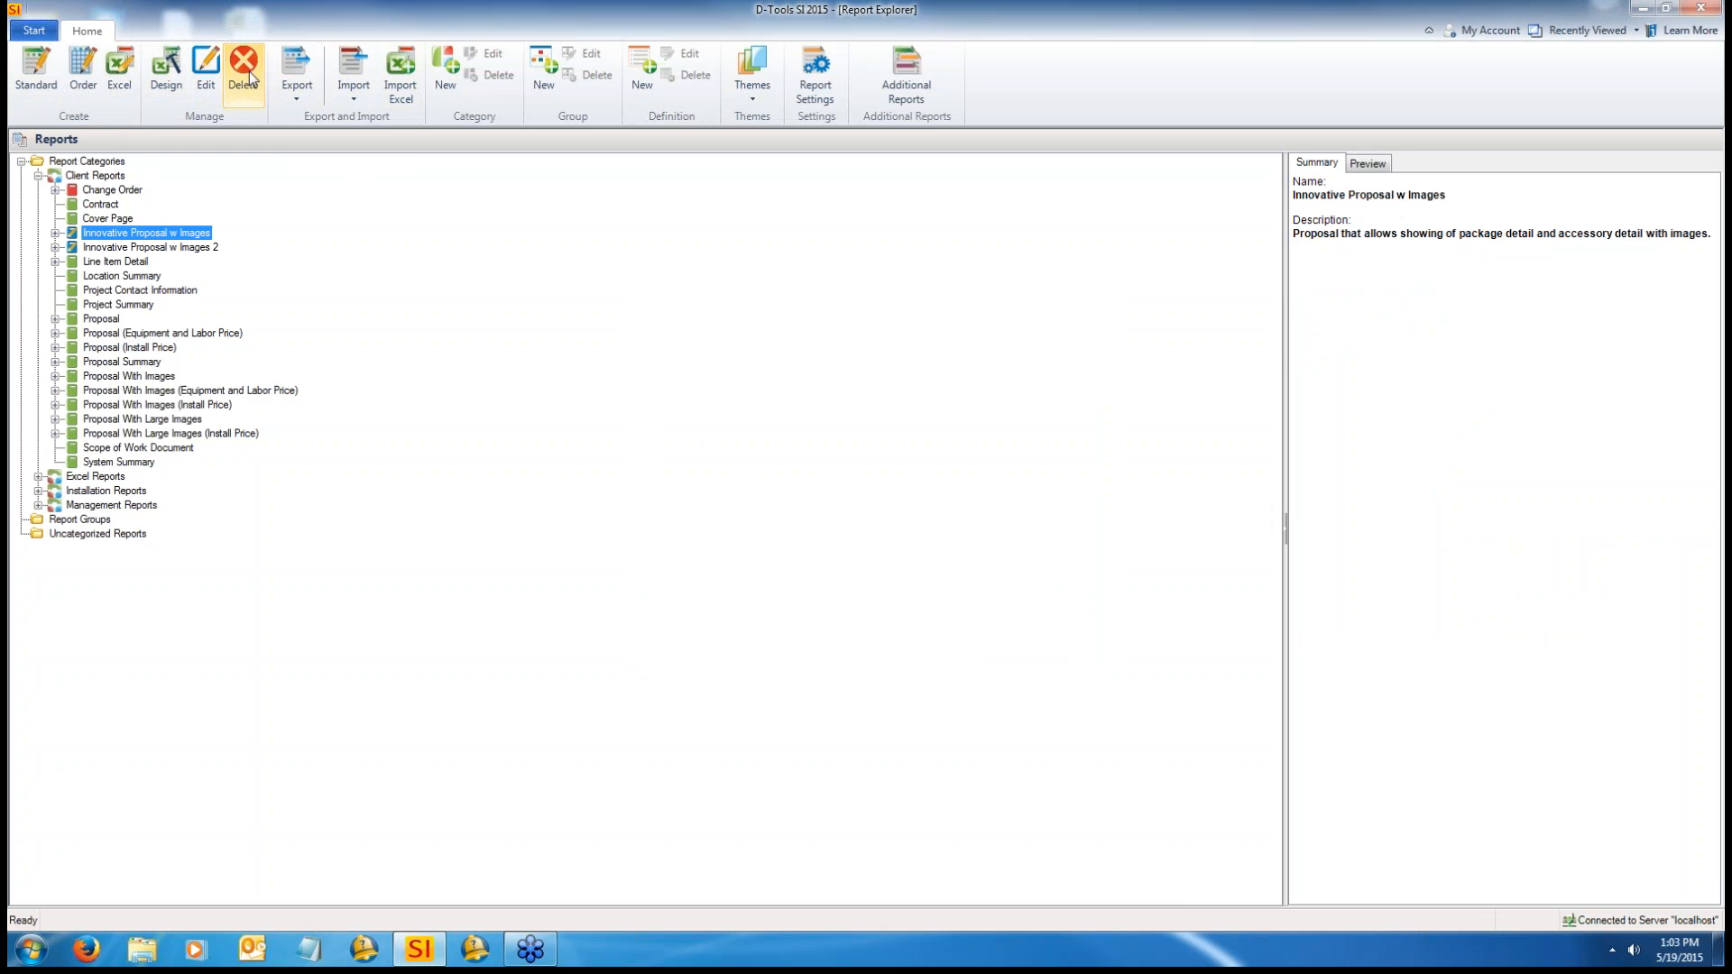
Step: Open the export of custom reports to a file and close it without exporting
left_click(290, 83)
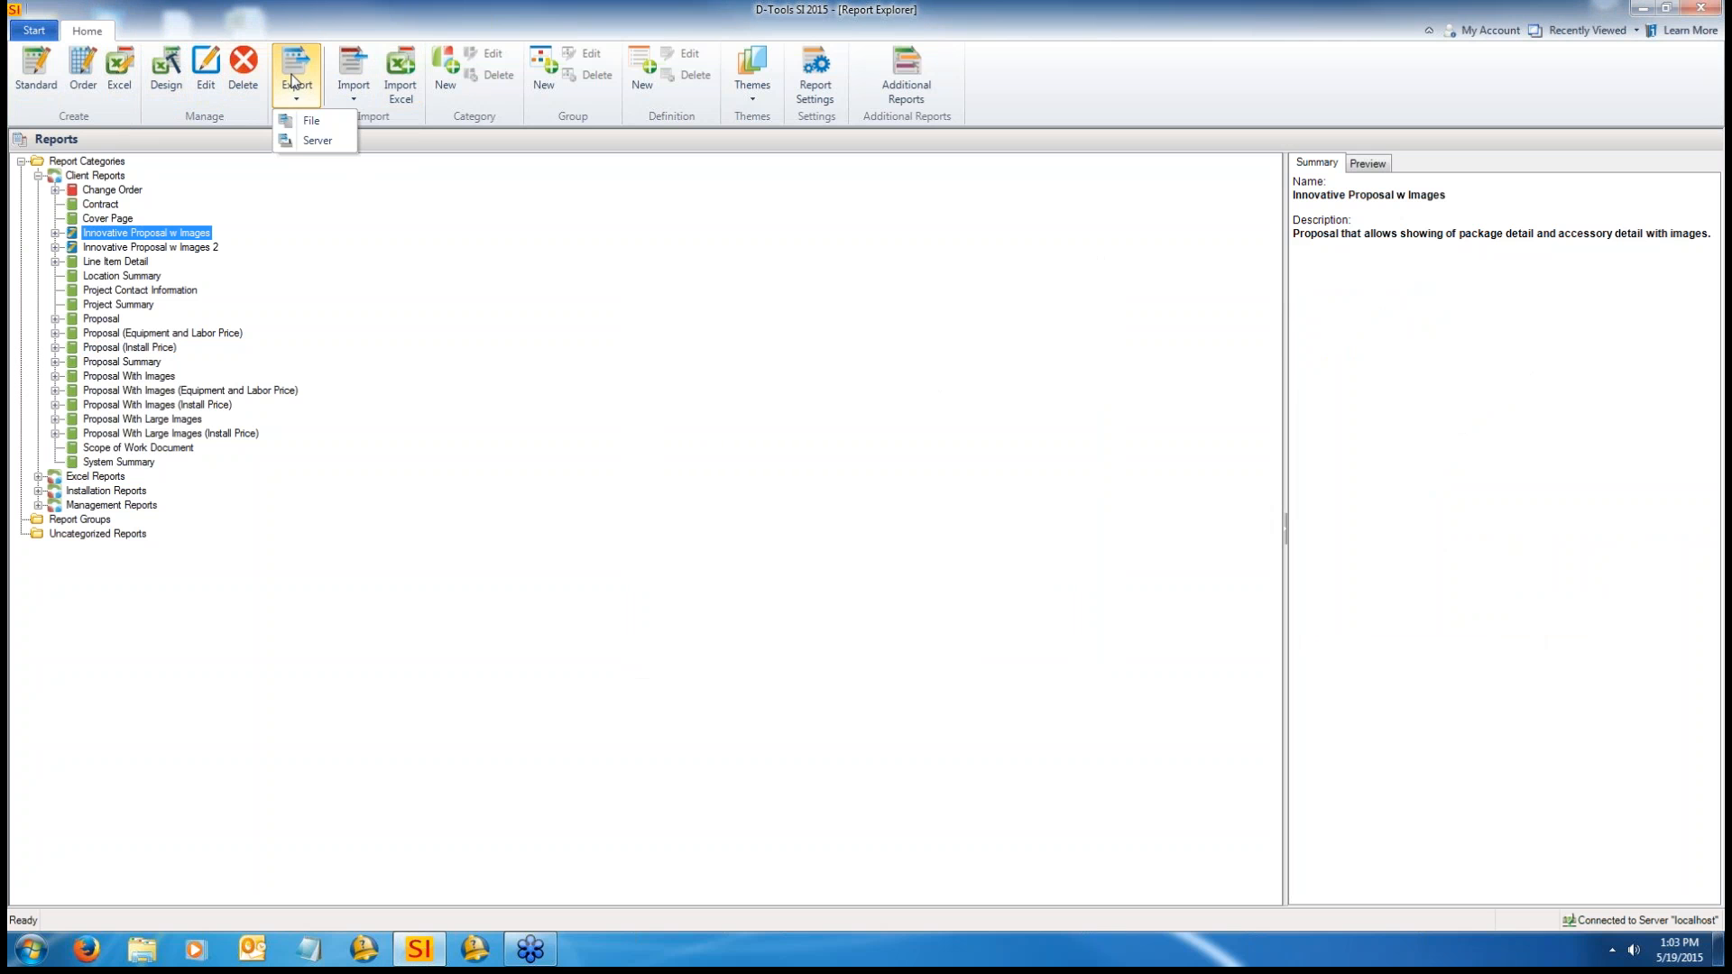
left_click(314, 120)
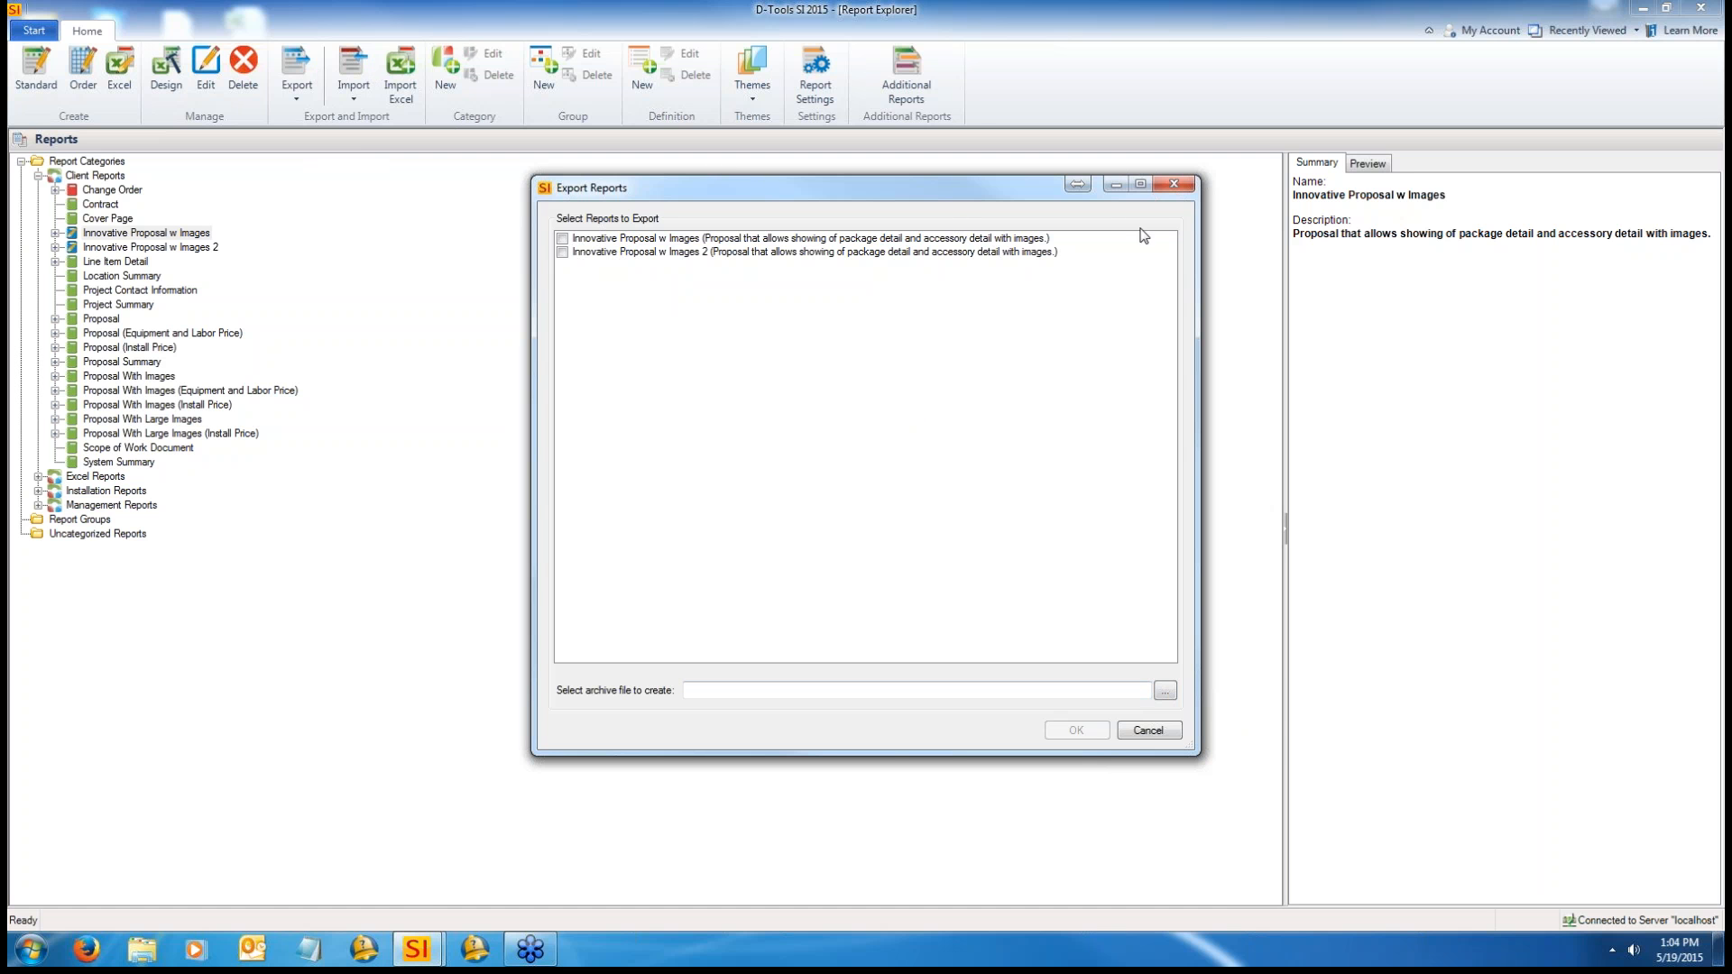
left_click(1173, 184)
Step: Open the export of custom reports to the server and list all custom reports
left_click(298, 86)
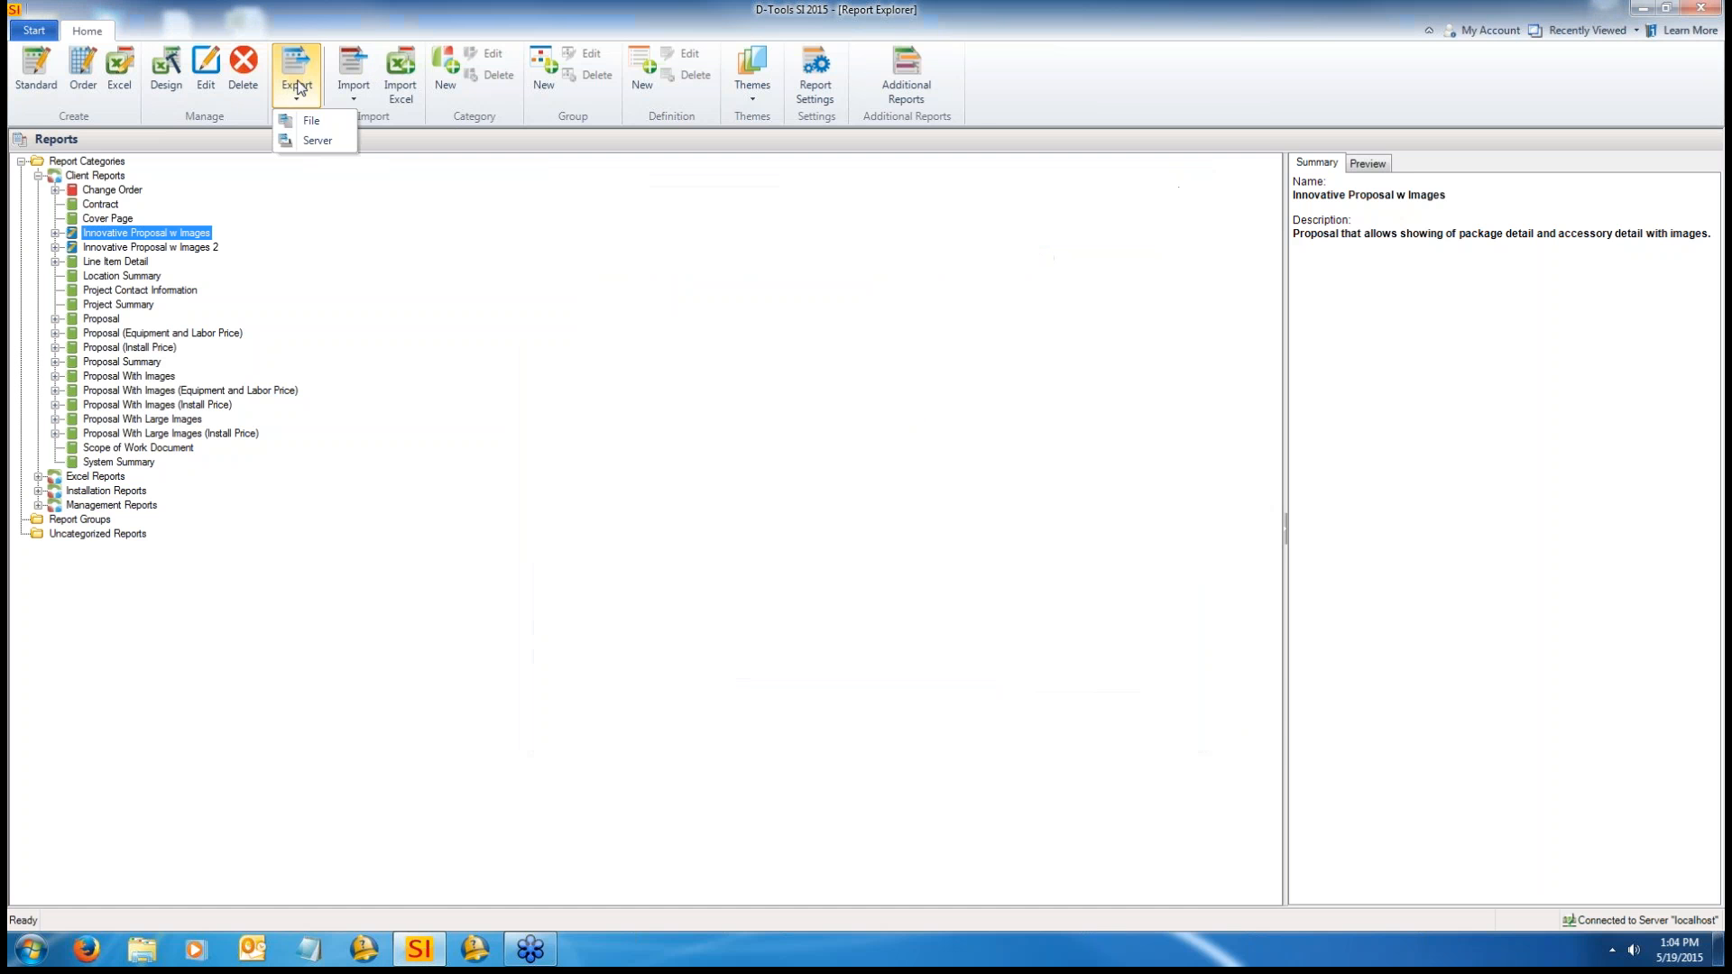
left_click(311, 141)
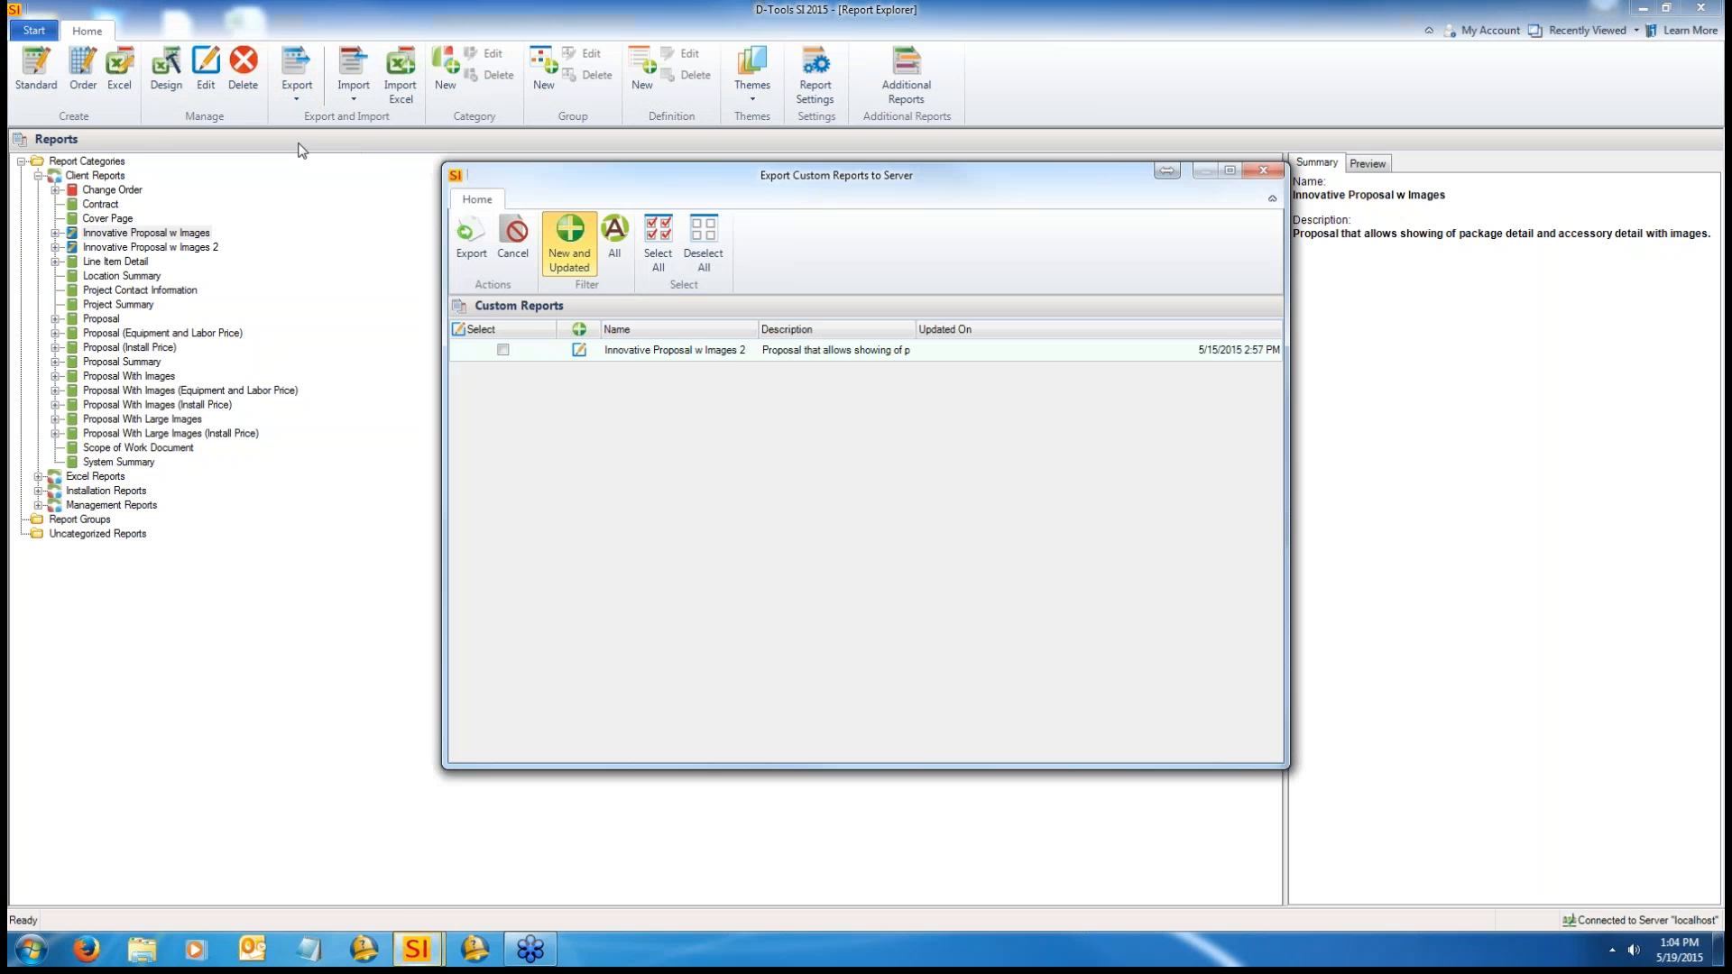
left_click(615, 244)
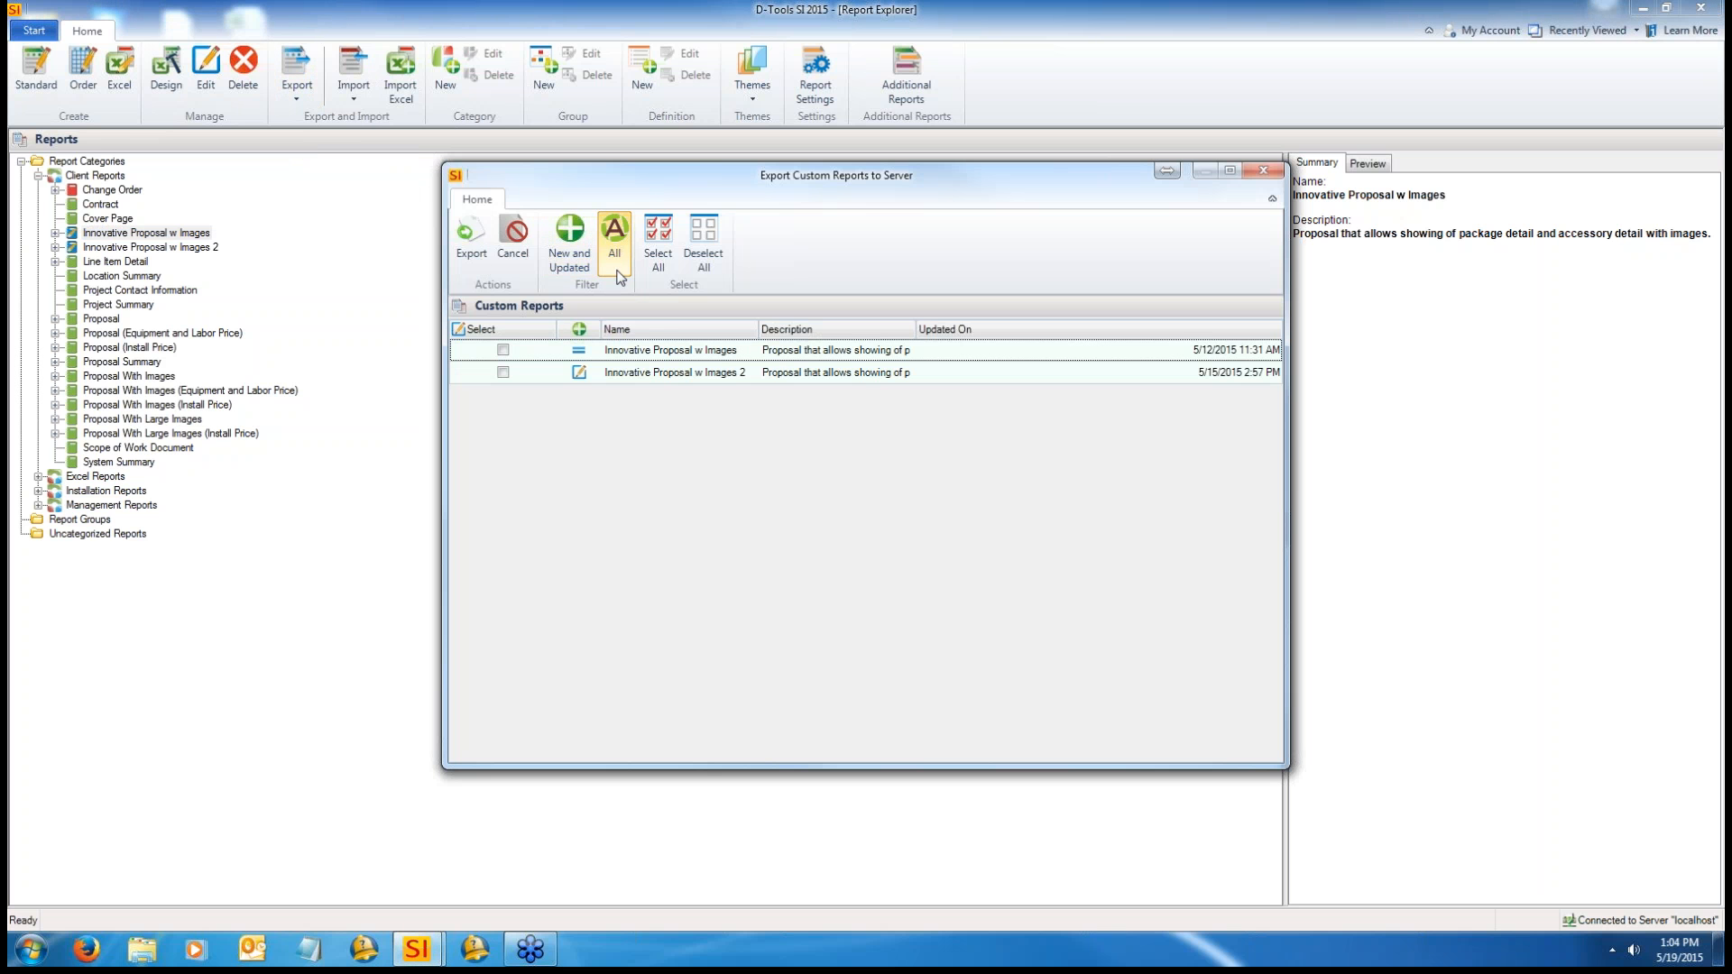
Step: Compare the new-and-updated filter with the full custom report list, and export Innovative Proposal w Images 2 to the server
left_click(570, 269)
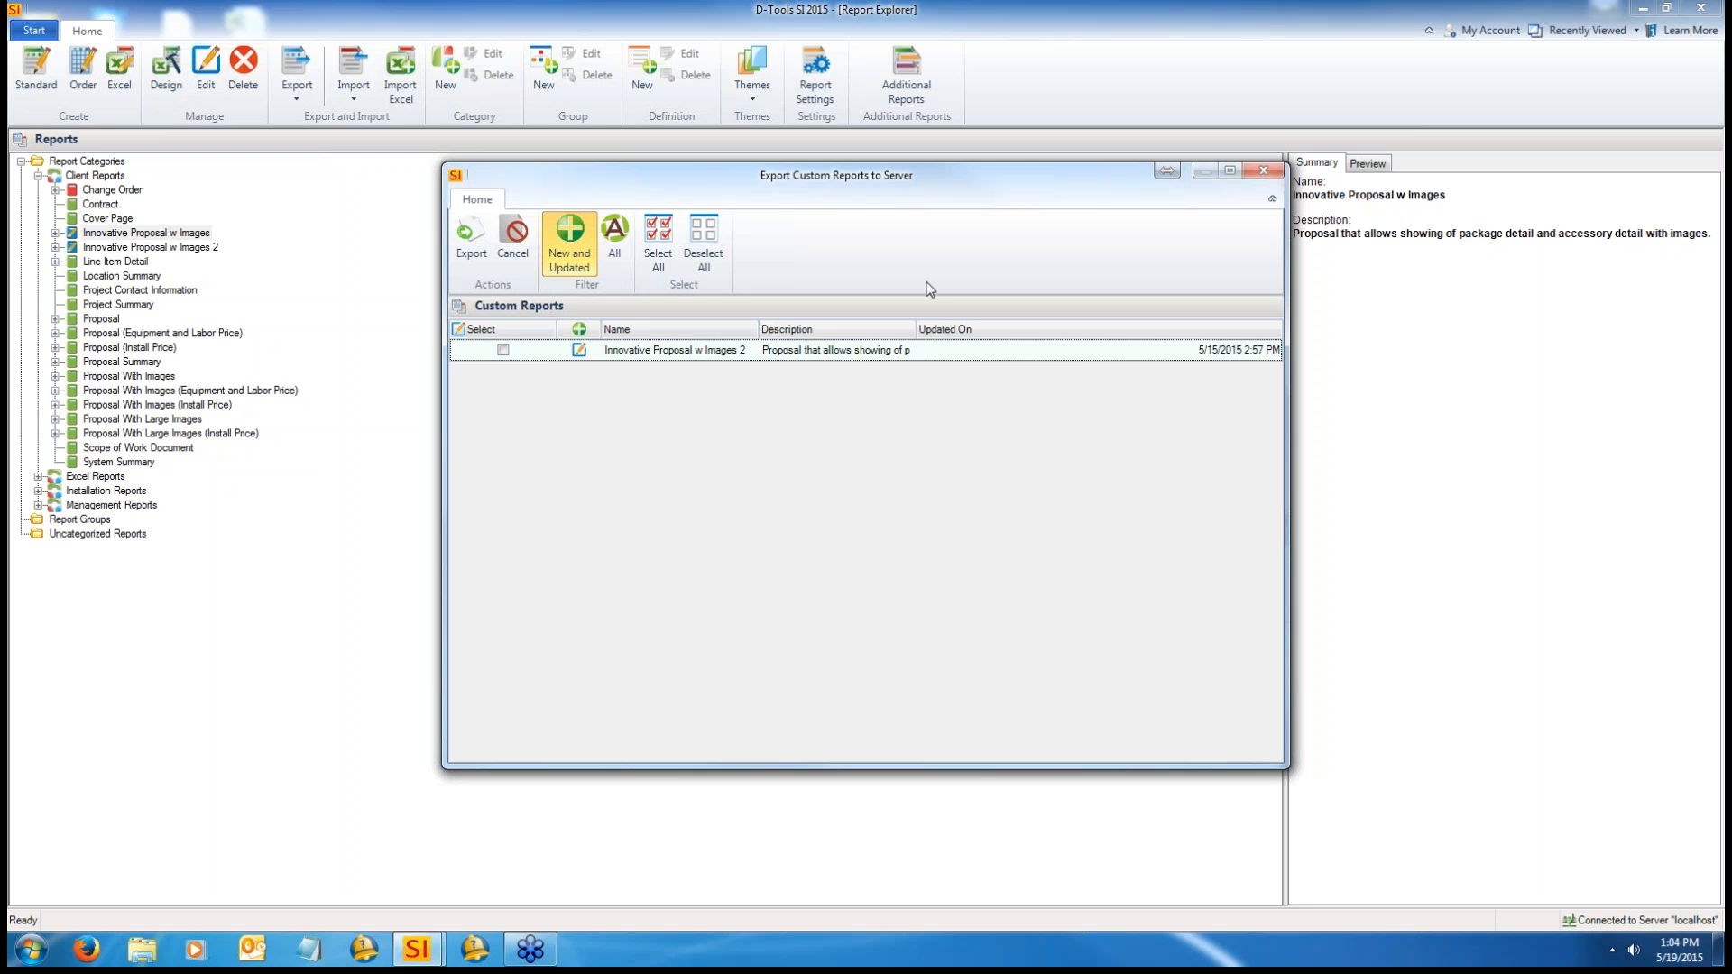
left_click(614, 242)
left_click(581, 245)
left_click(611, 244)
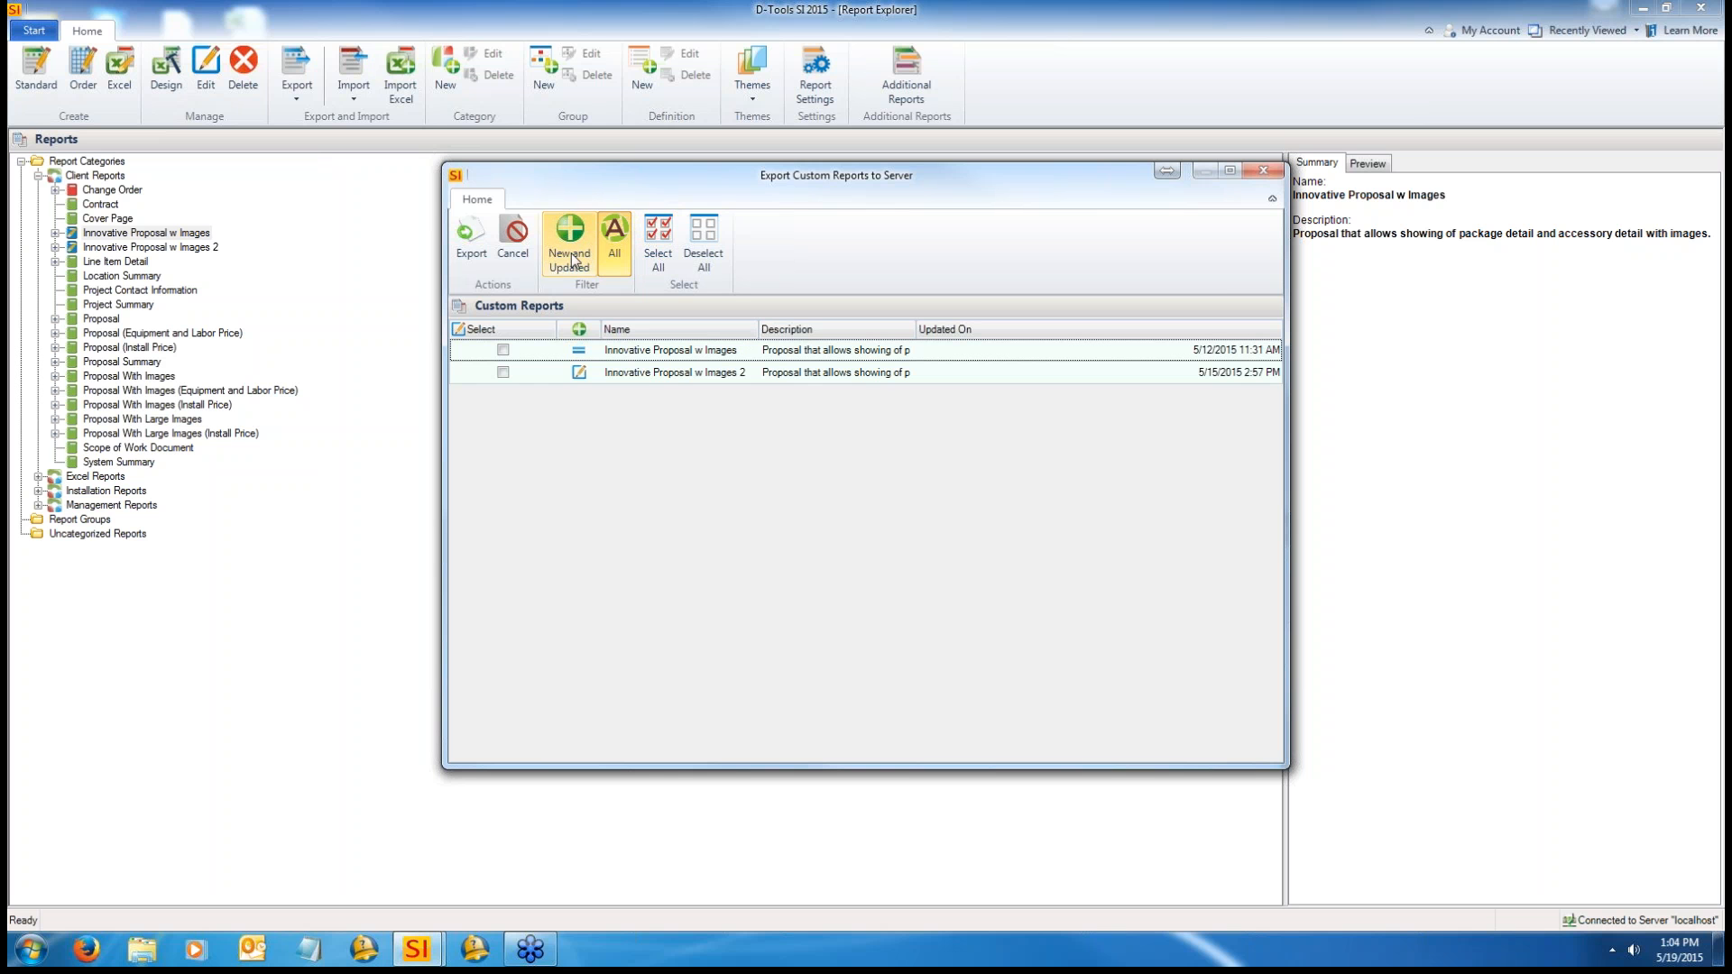
left_click(502, 372)
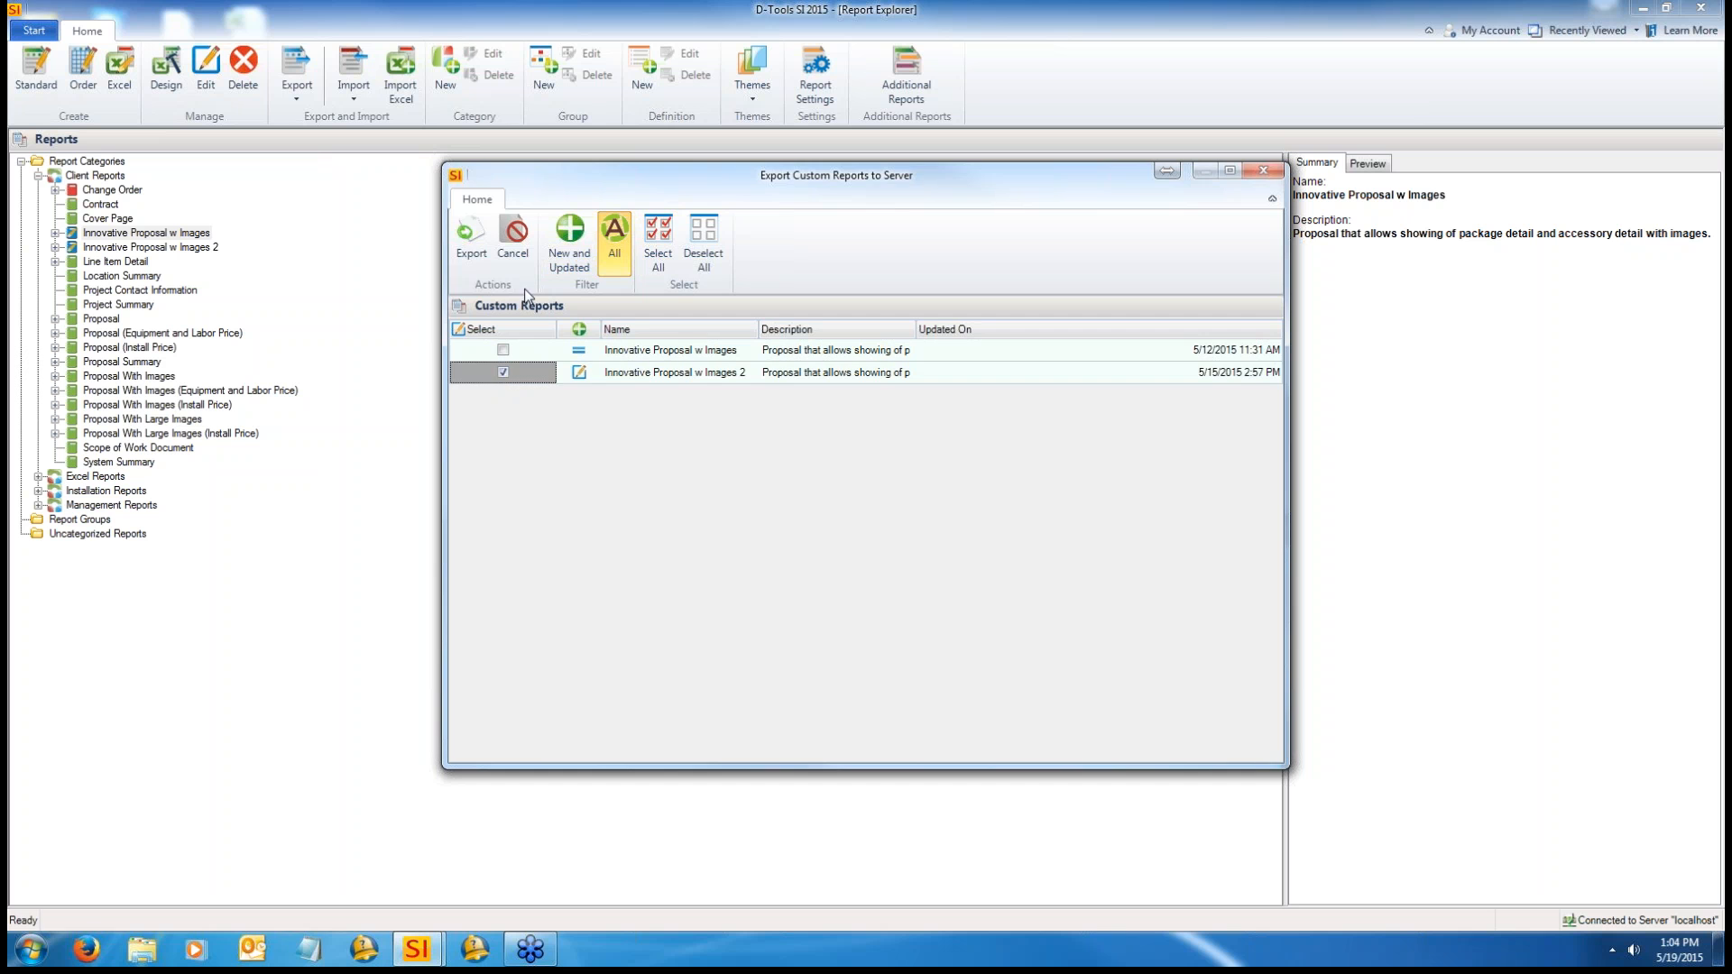
left_click(469, 236)
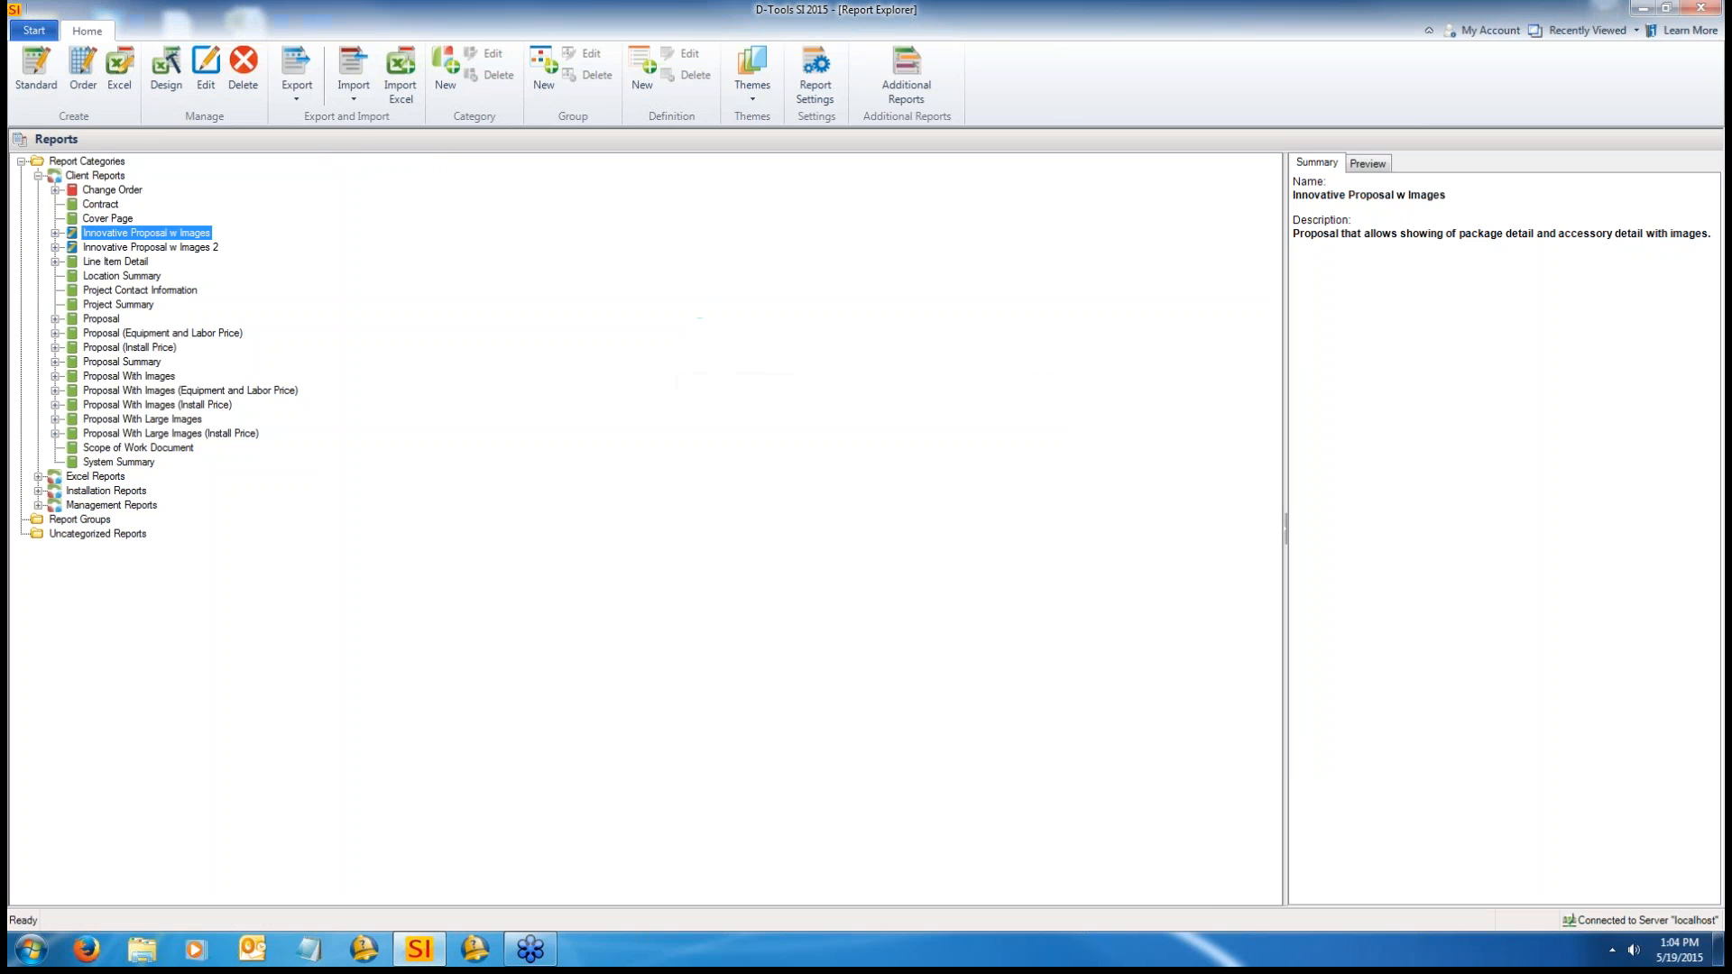
Step: Open the import of custom reports from a file and close it without importing
left_click(300, 91)
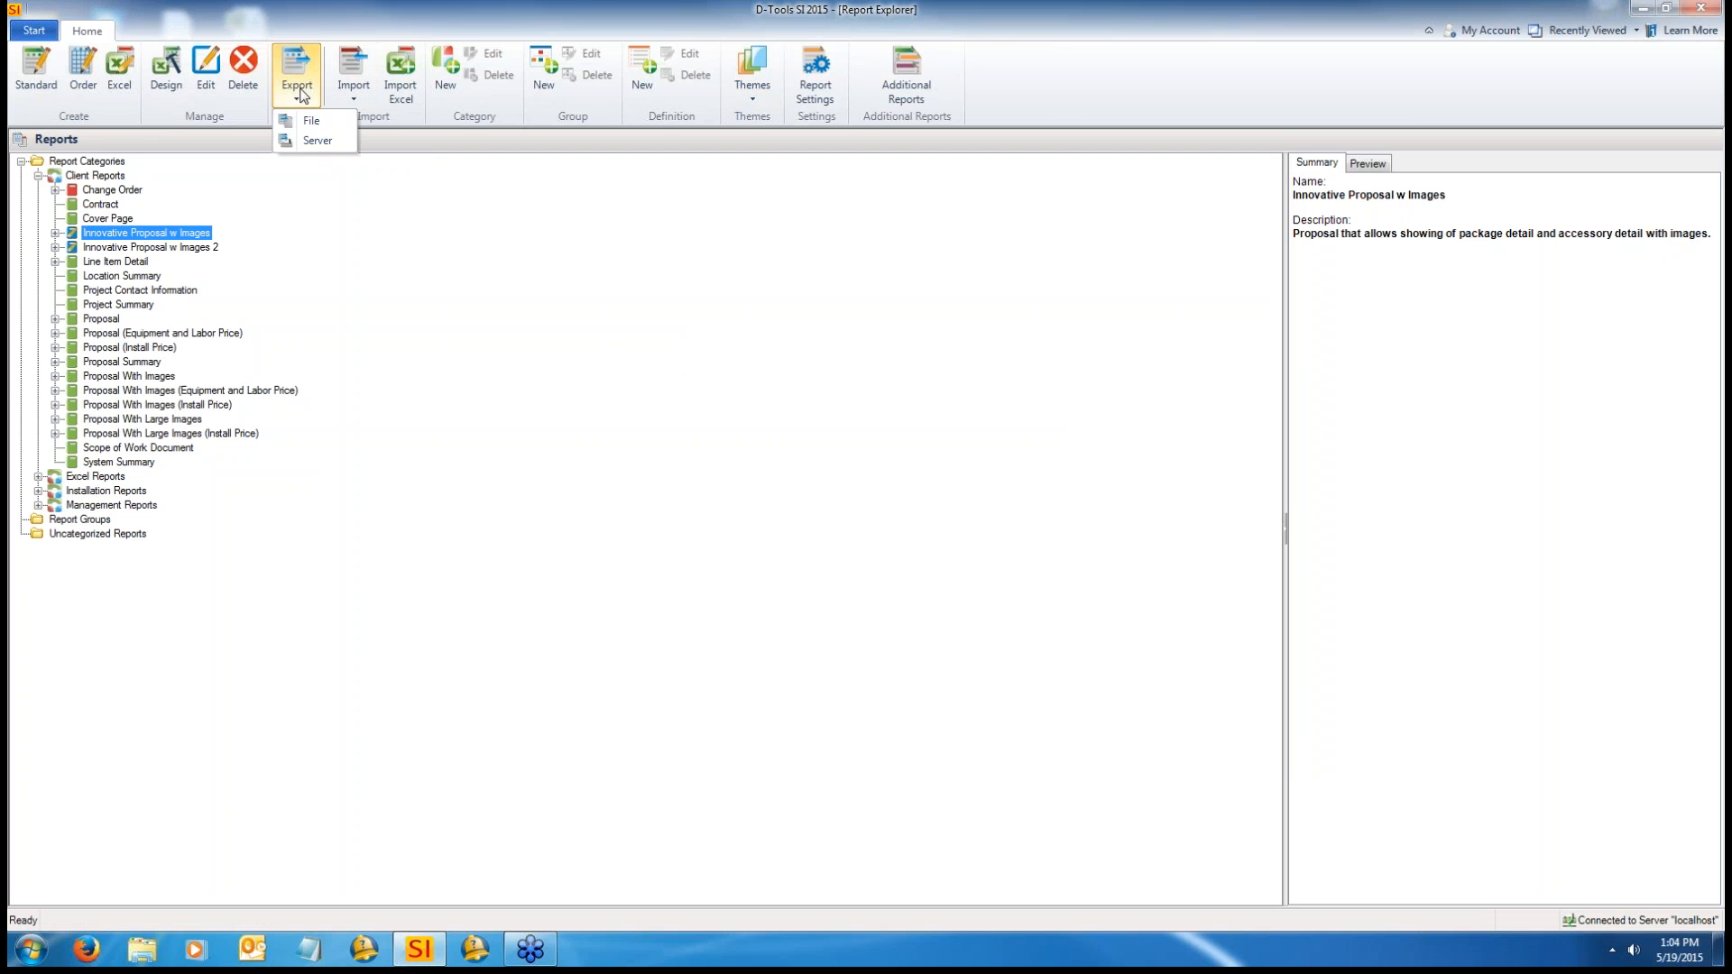
left_click(336, 182)
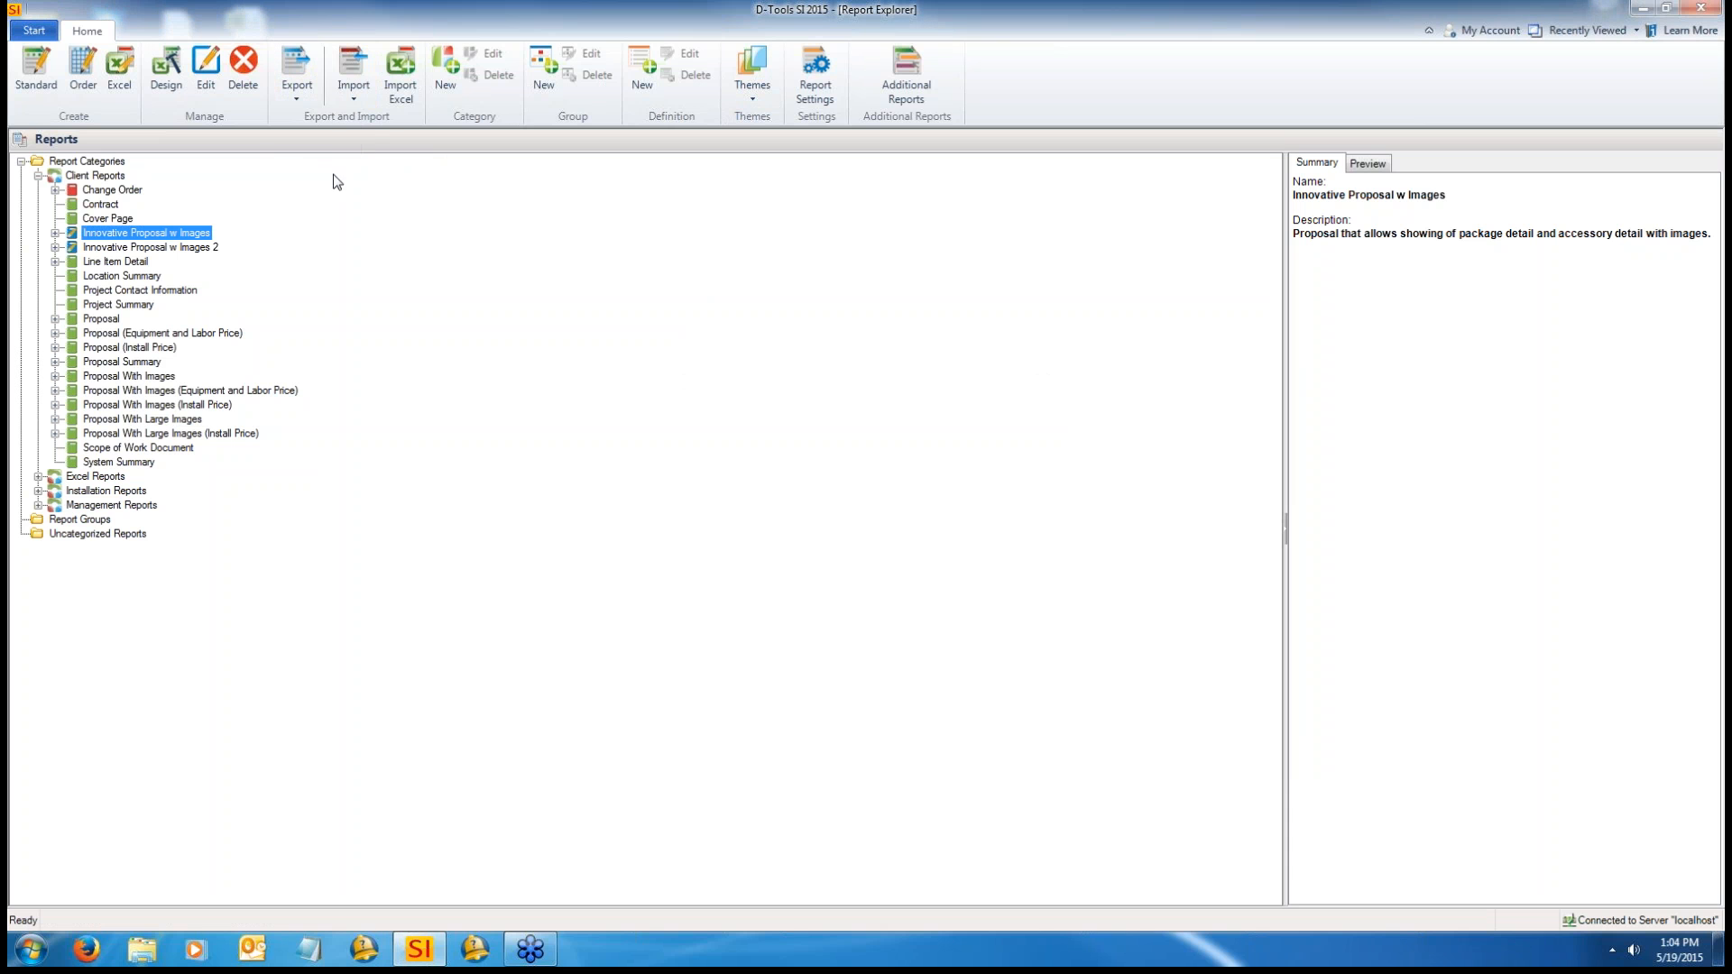
left_click(349, 93)
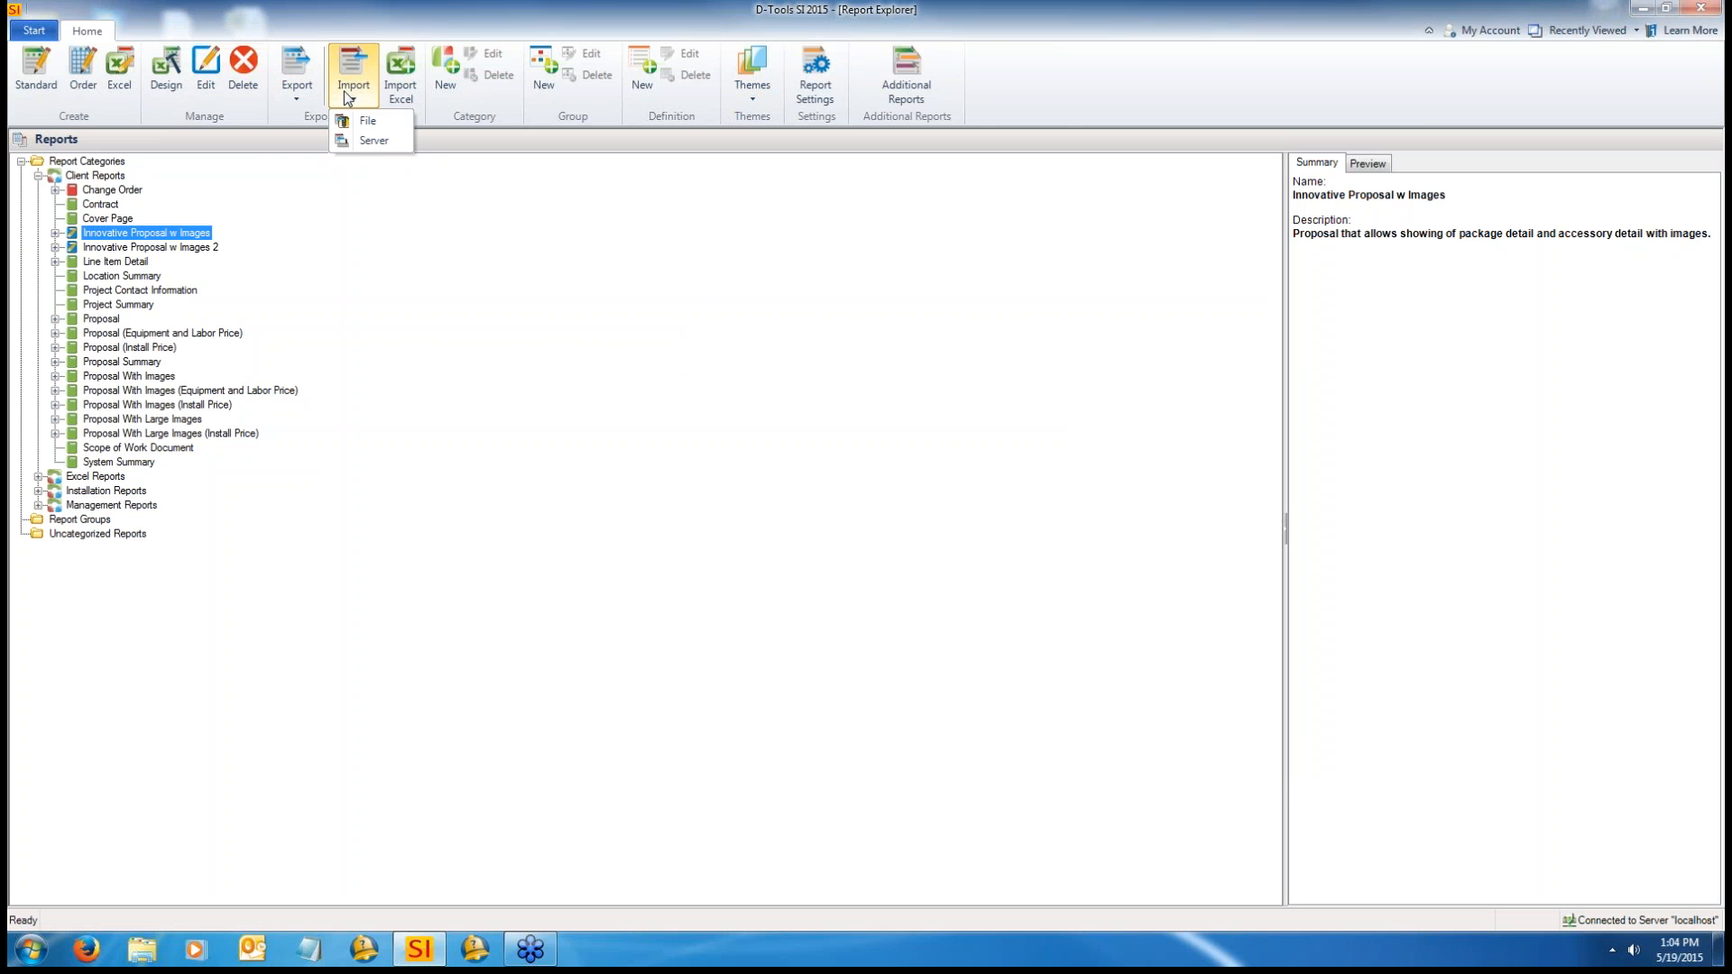
left_click(380, 129)
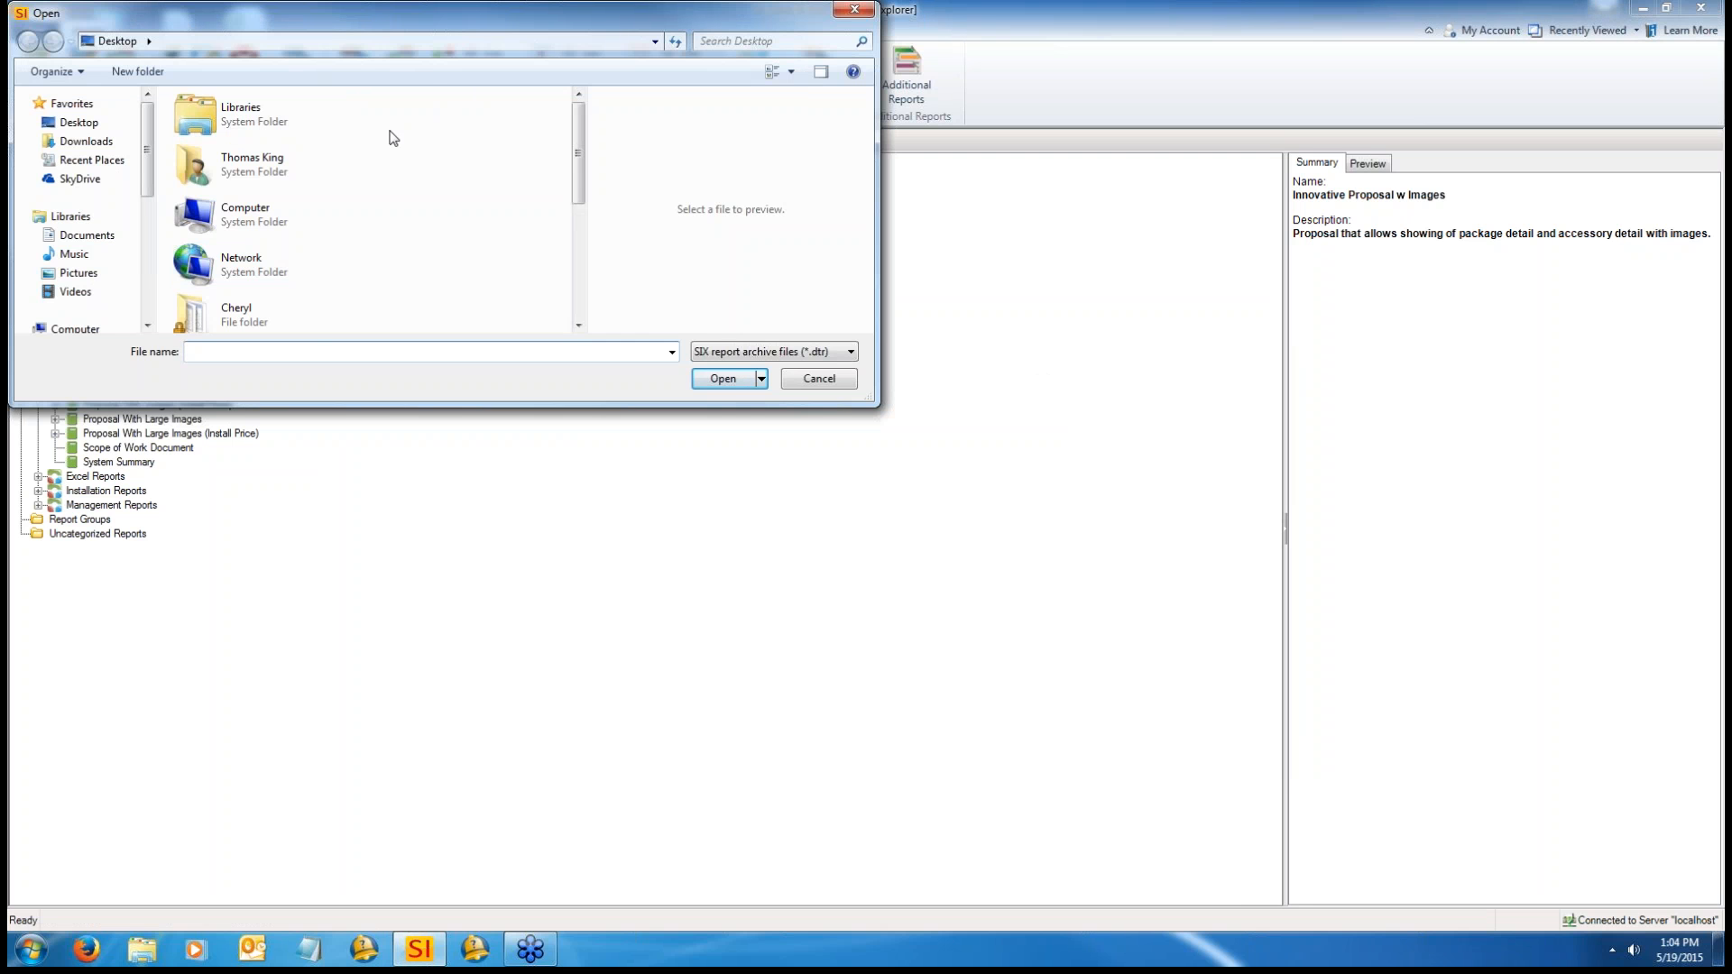
left_click_drag(580, 126, 626, 72)
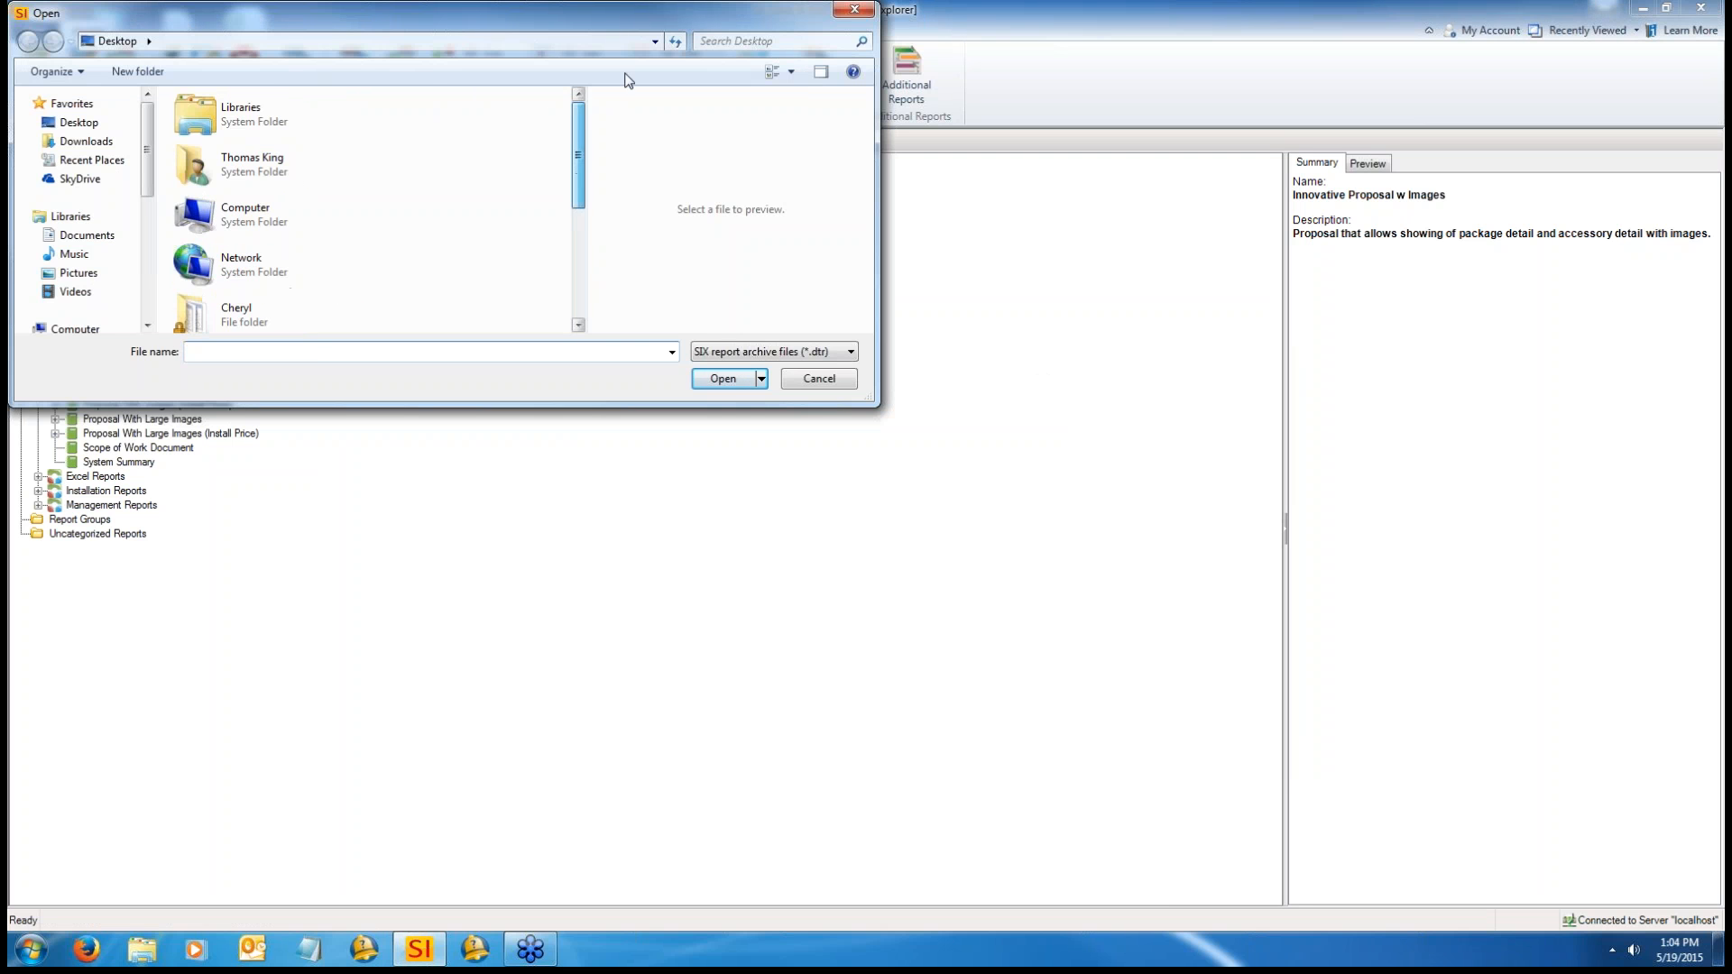
left_click_drag(648, 7, 1316, 381)
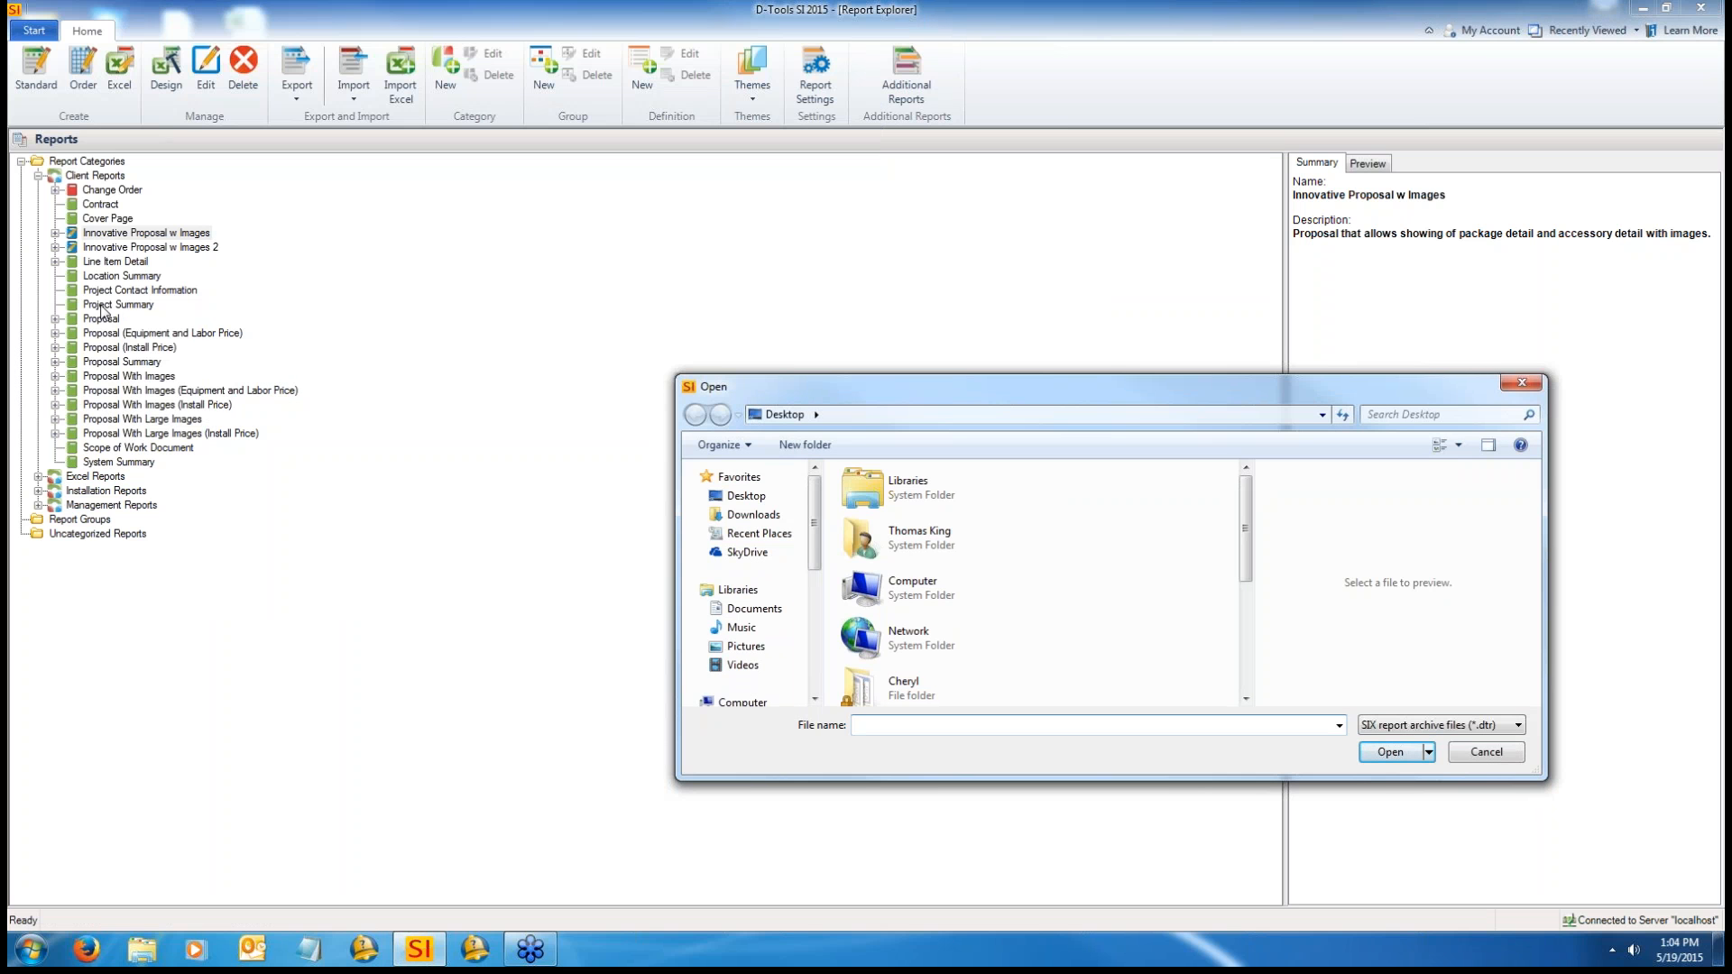
left_click(1522, 382)
Step: Open the import of custom reports from the server and look through the available new and updated reports
left_click(364, 89)
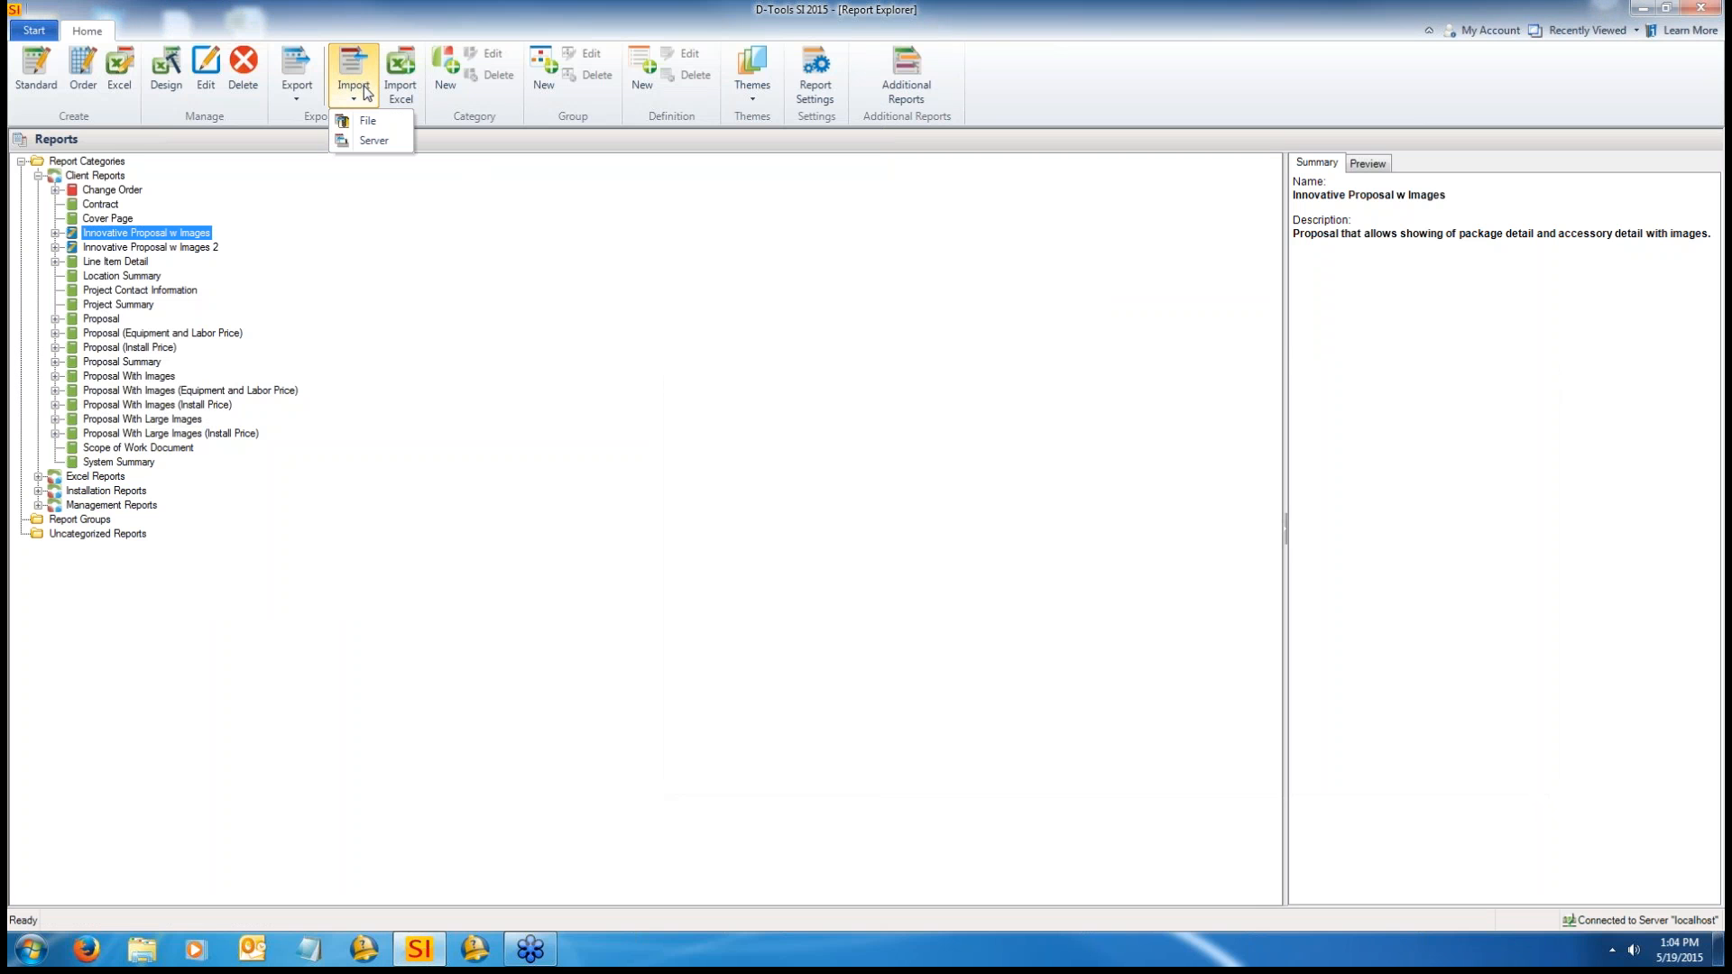
left_click(371, 142)
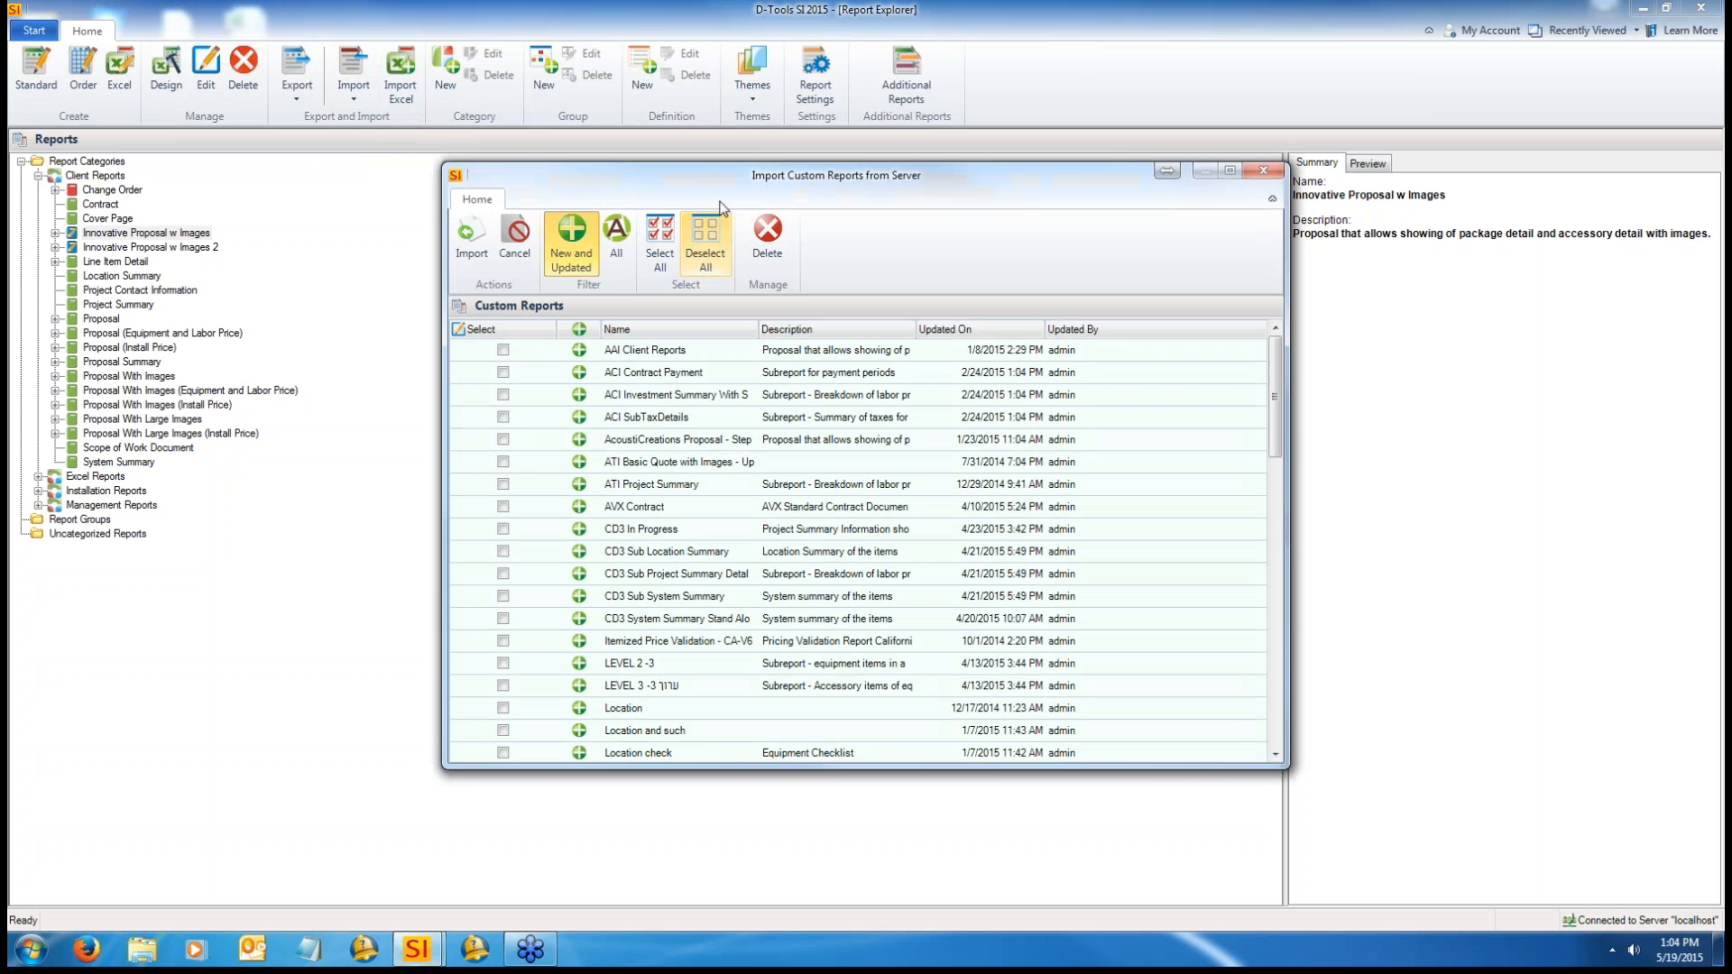
mouse_move(1275, 368)
left_mouse_down()
mouse_move(1275, 681)
mouse_move(1274, 392)
left_mouse_up()
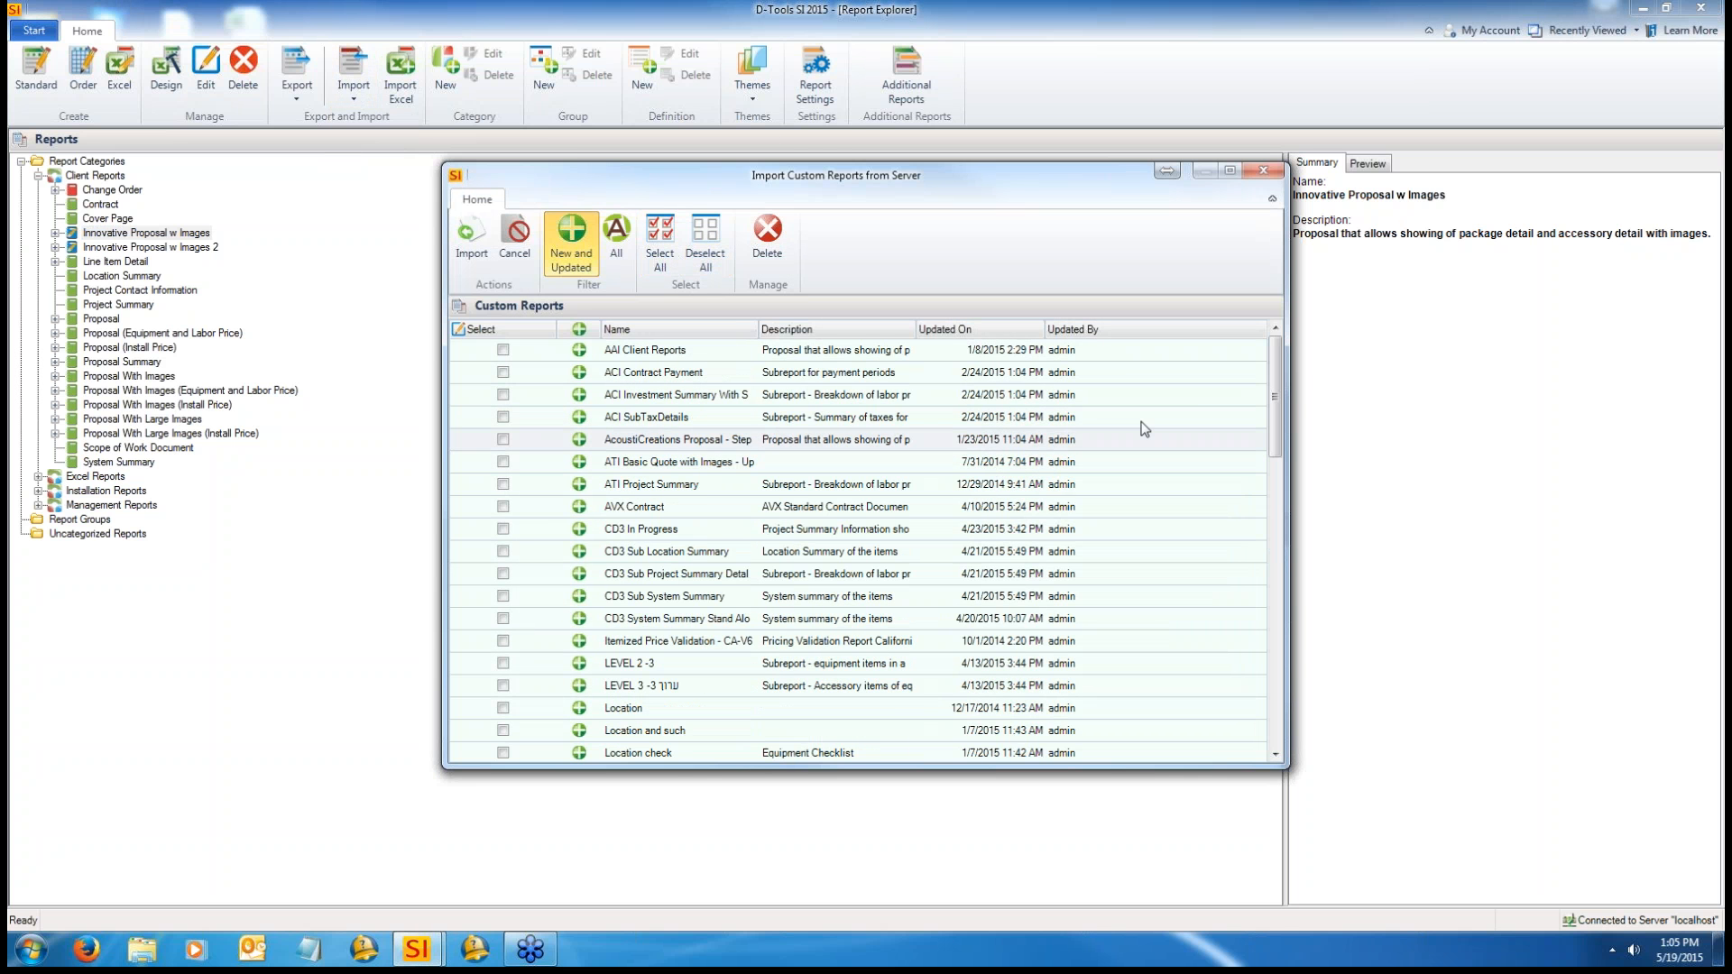
left_click_drag(1277, 381, 1257, 276)
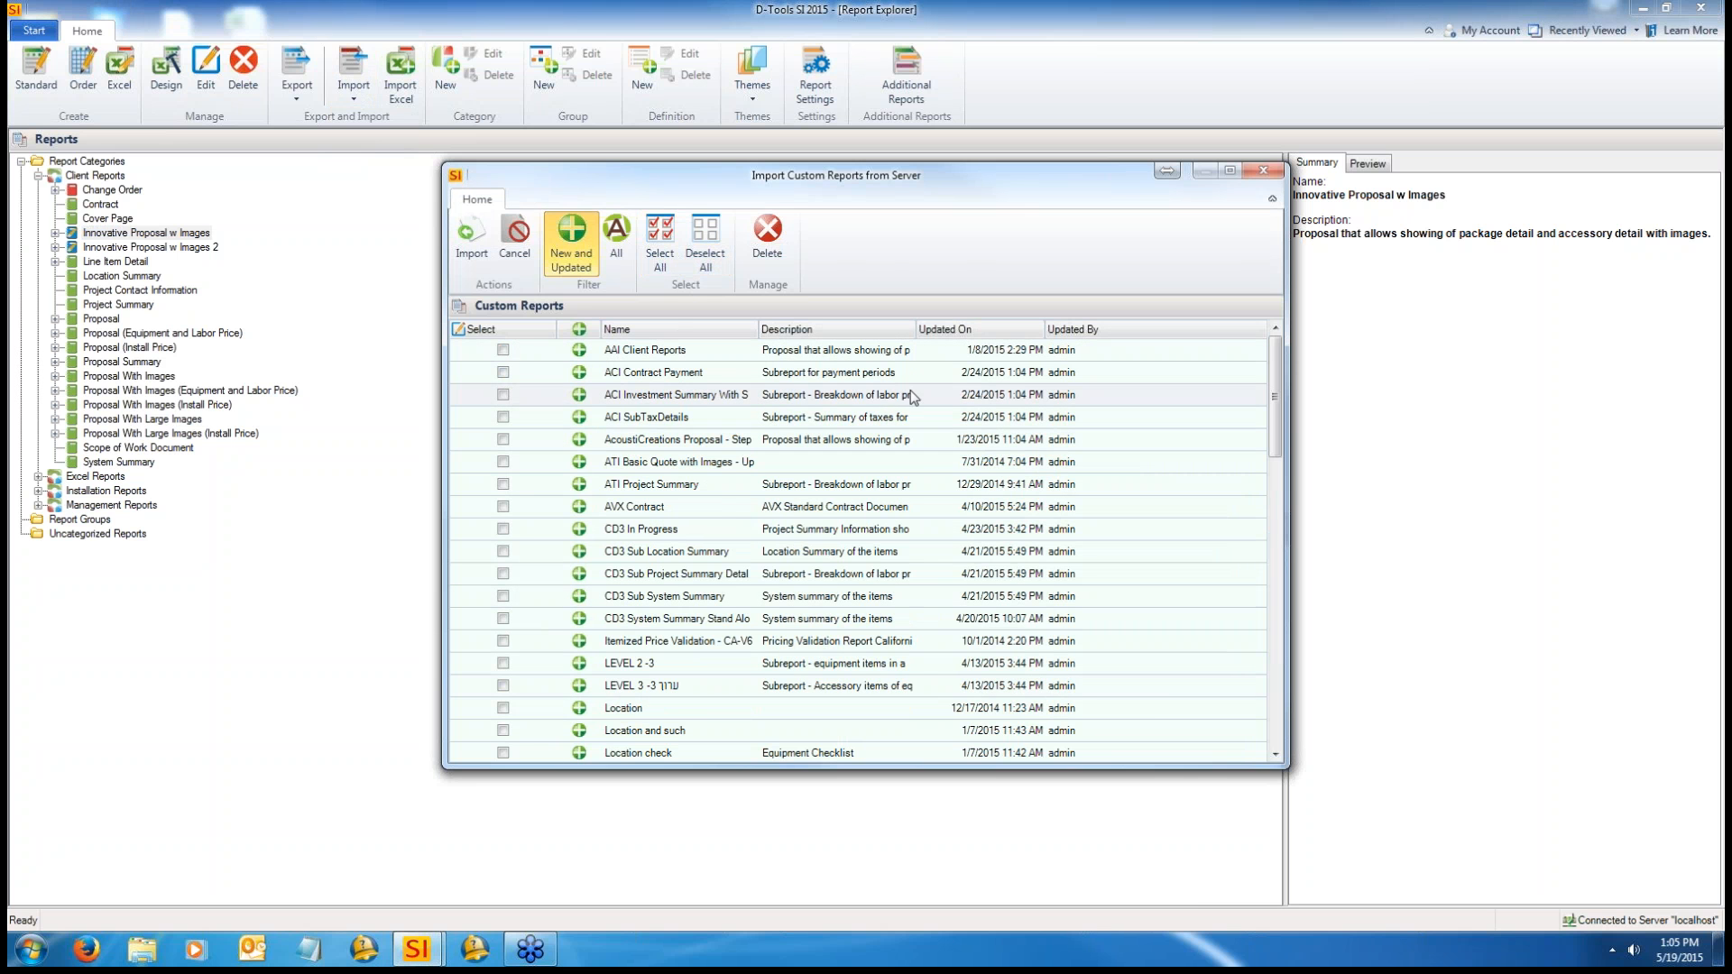
Step: Delete AAI Client Reports, ACI Contract Payment and the ACI Investment Summary report from the server, and close the import without importing
left_click(502, 350)
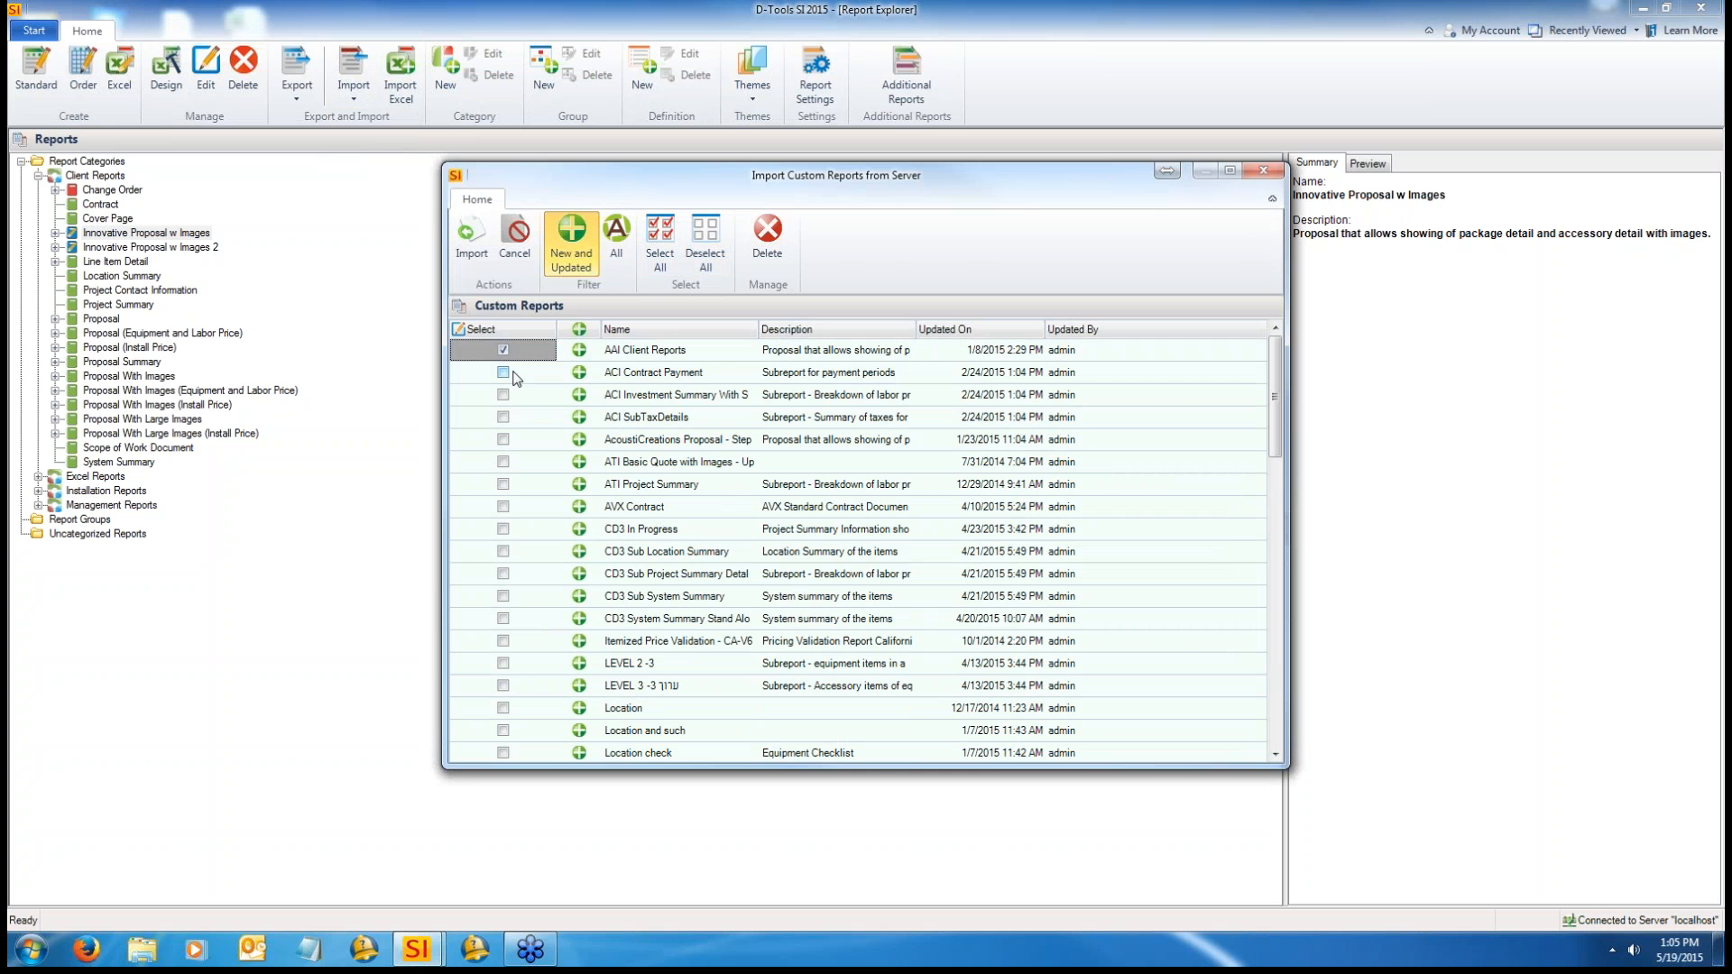
left_click(503, 372)
left_click(503, 395)
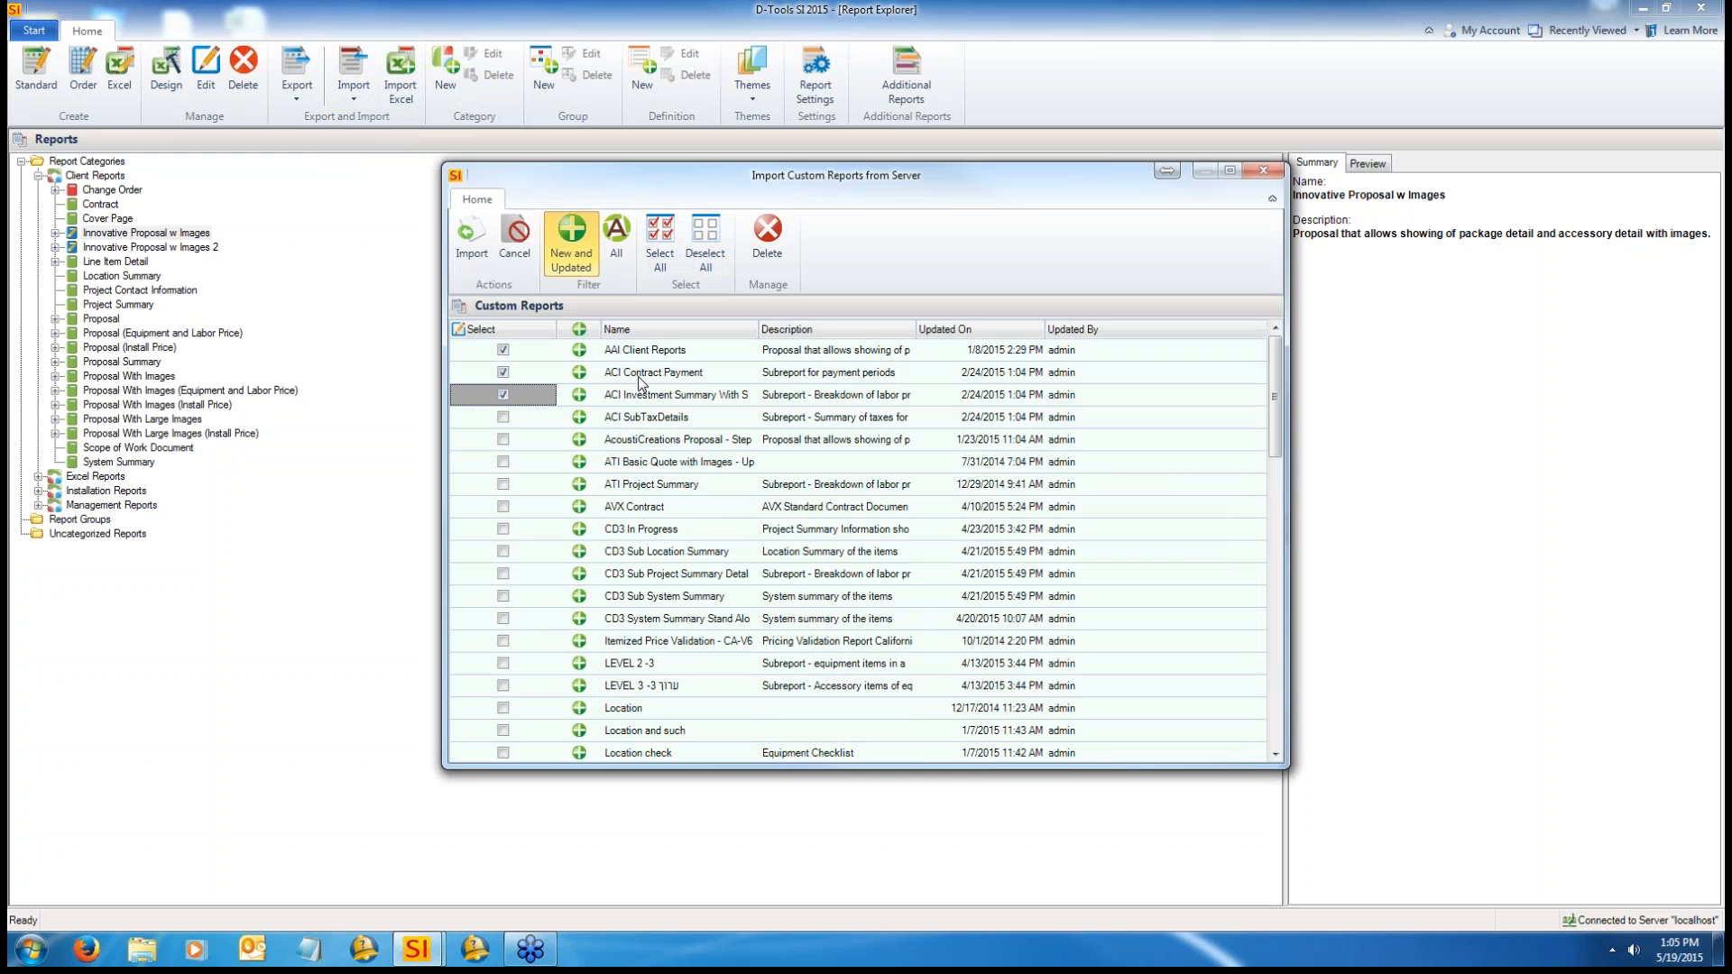
left_click(783, 263)
left_click(922, 534)
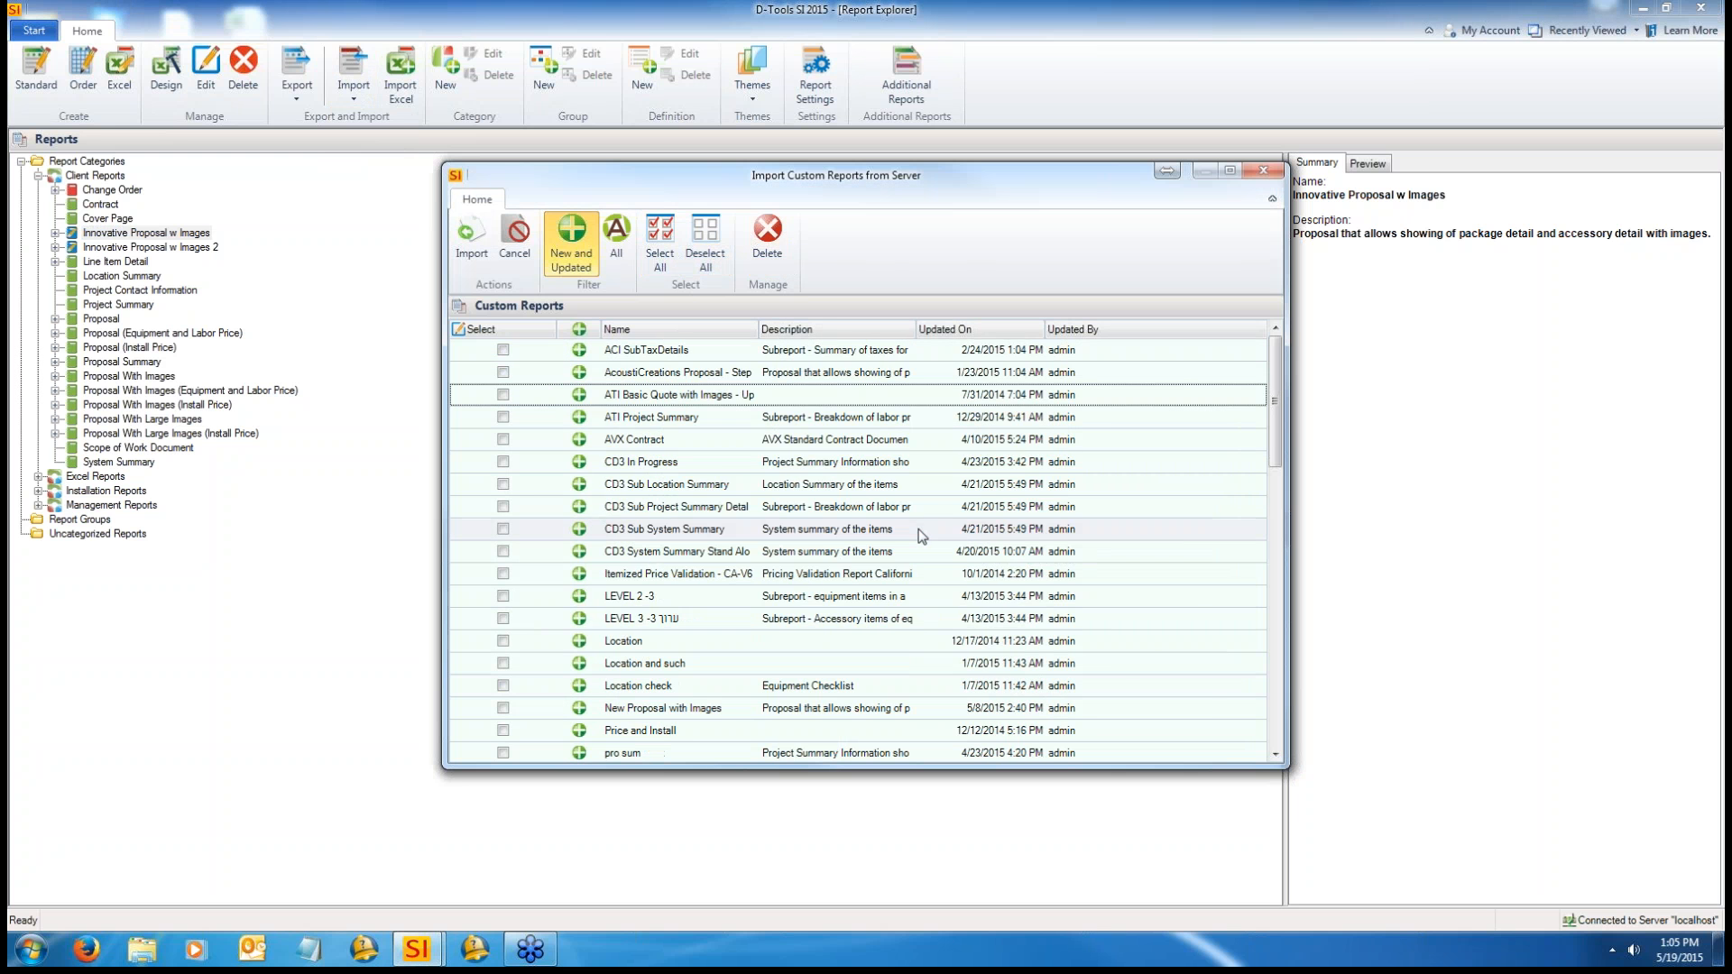
left_click(1254, 174)
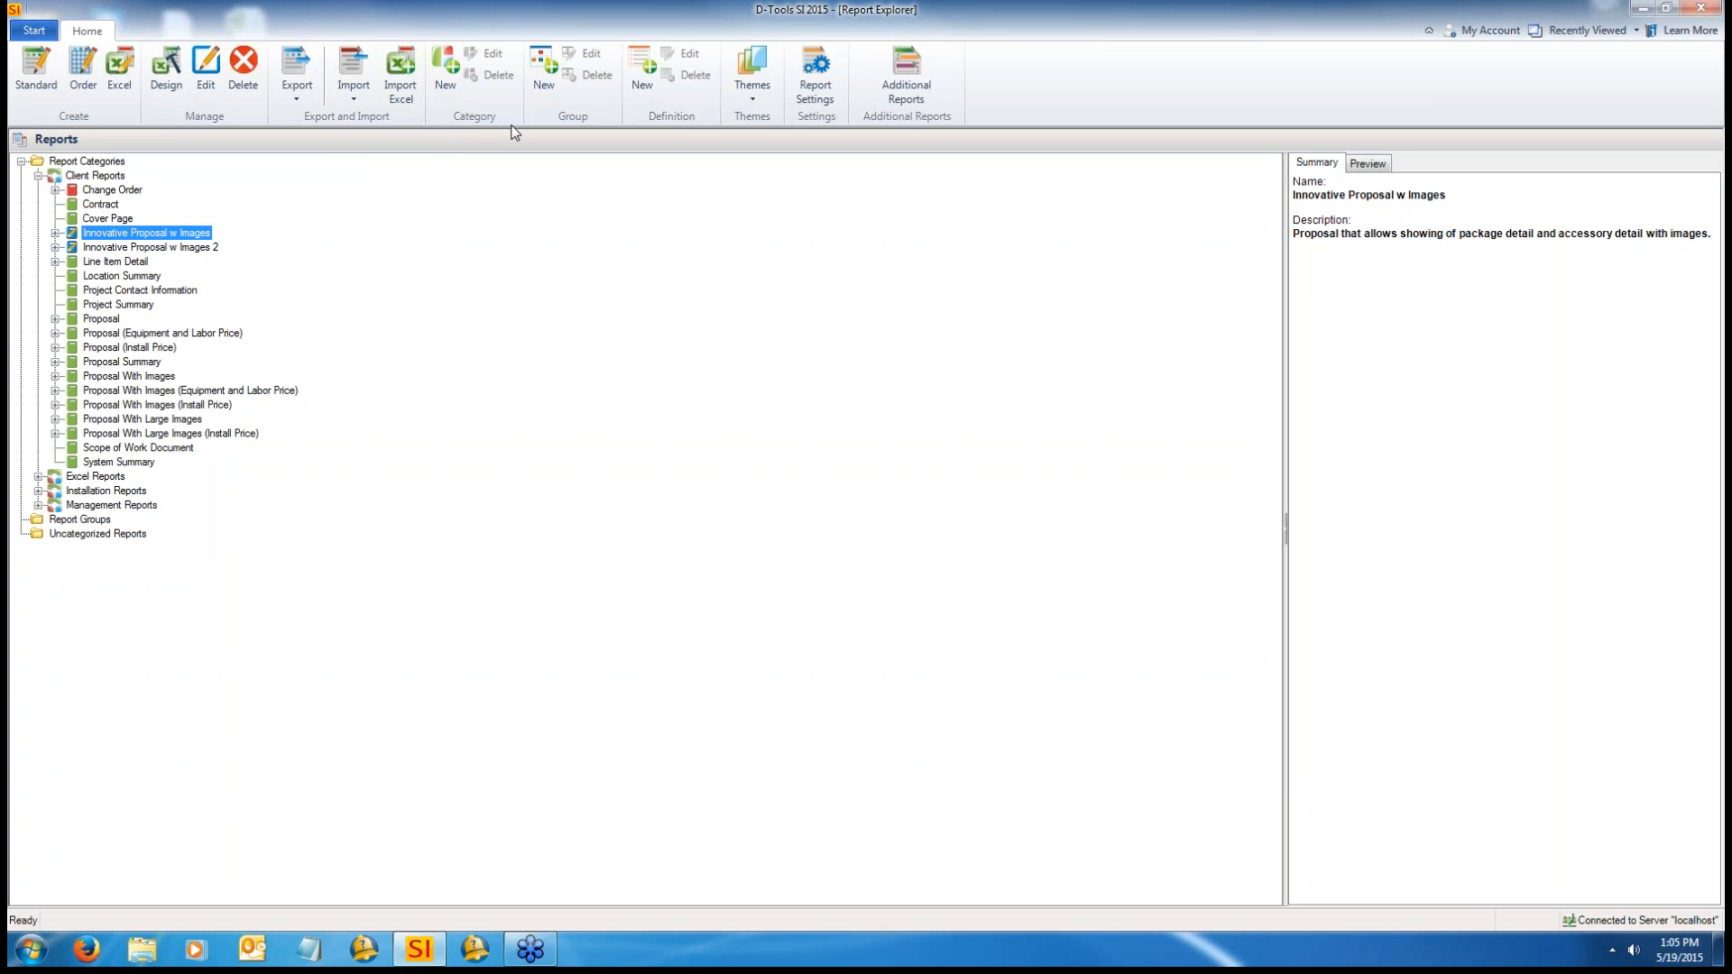
Step: Create a report category named New Category containing Innovative Proposal w Images and Innovative Proposal w Images 2
left_click(38, 177)
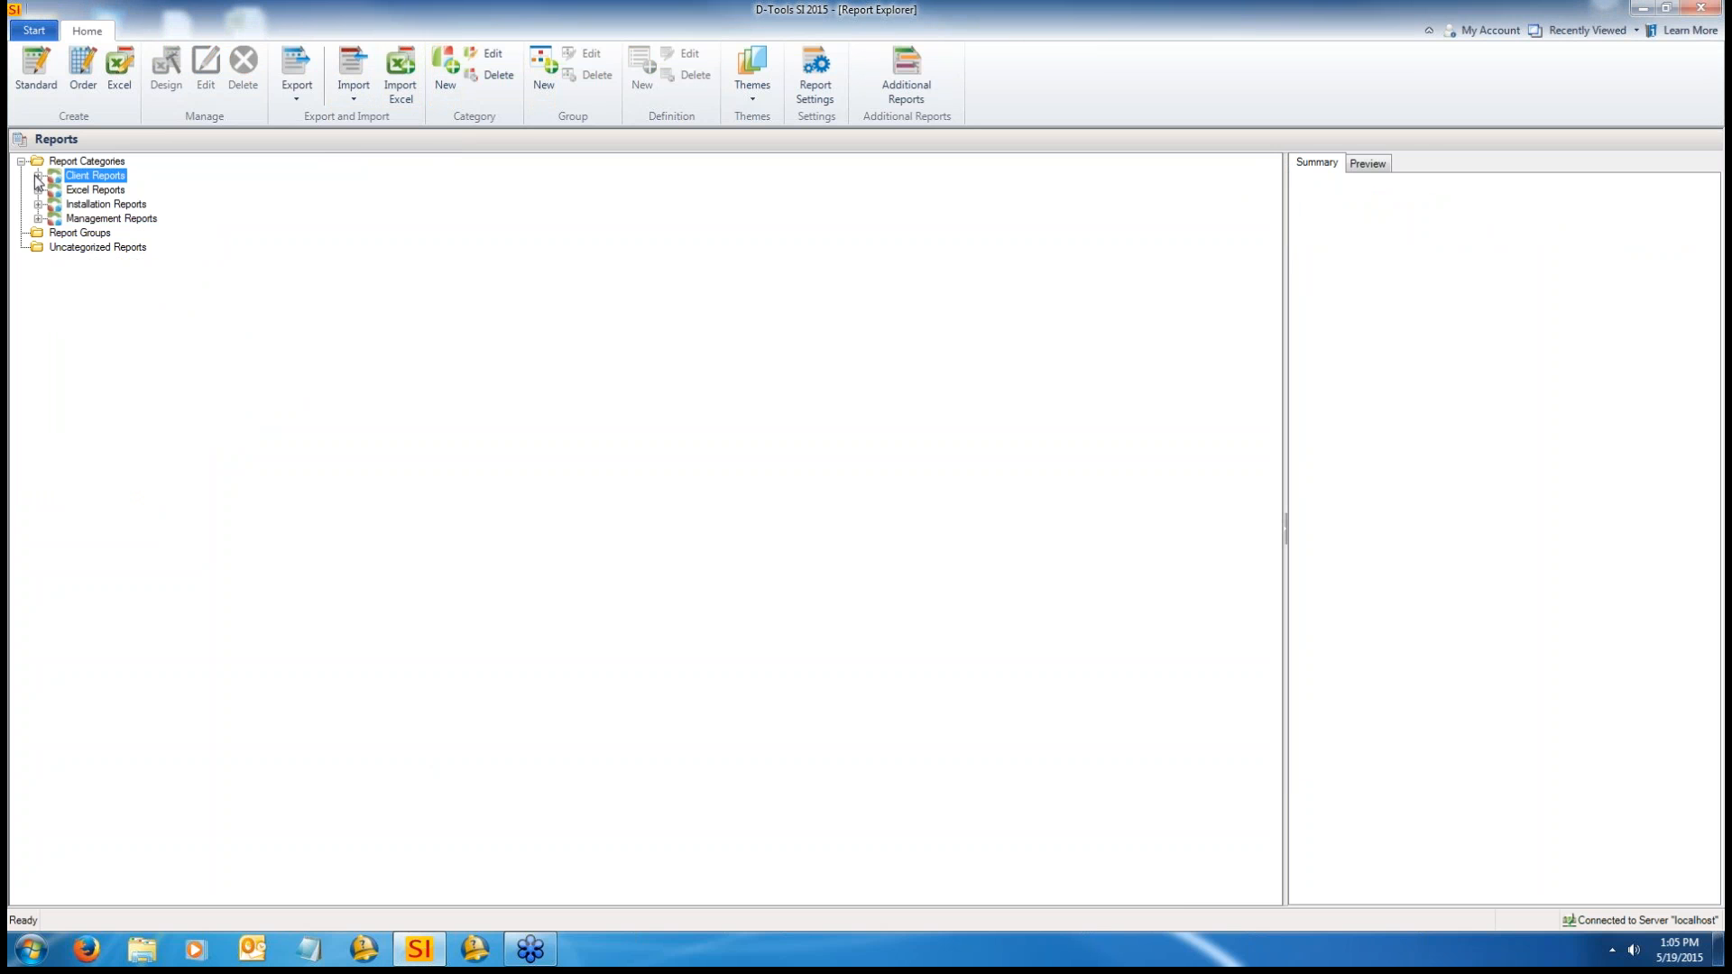
left_click(448, 72)
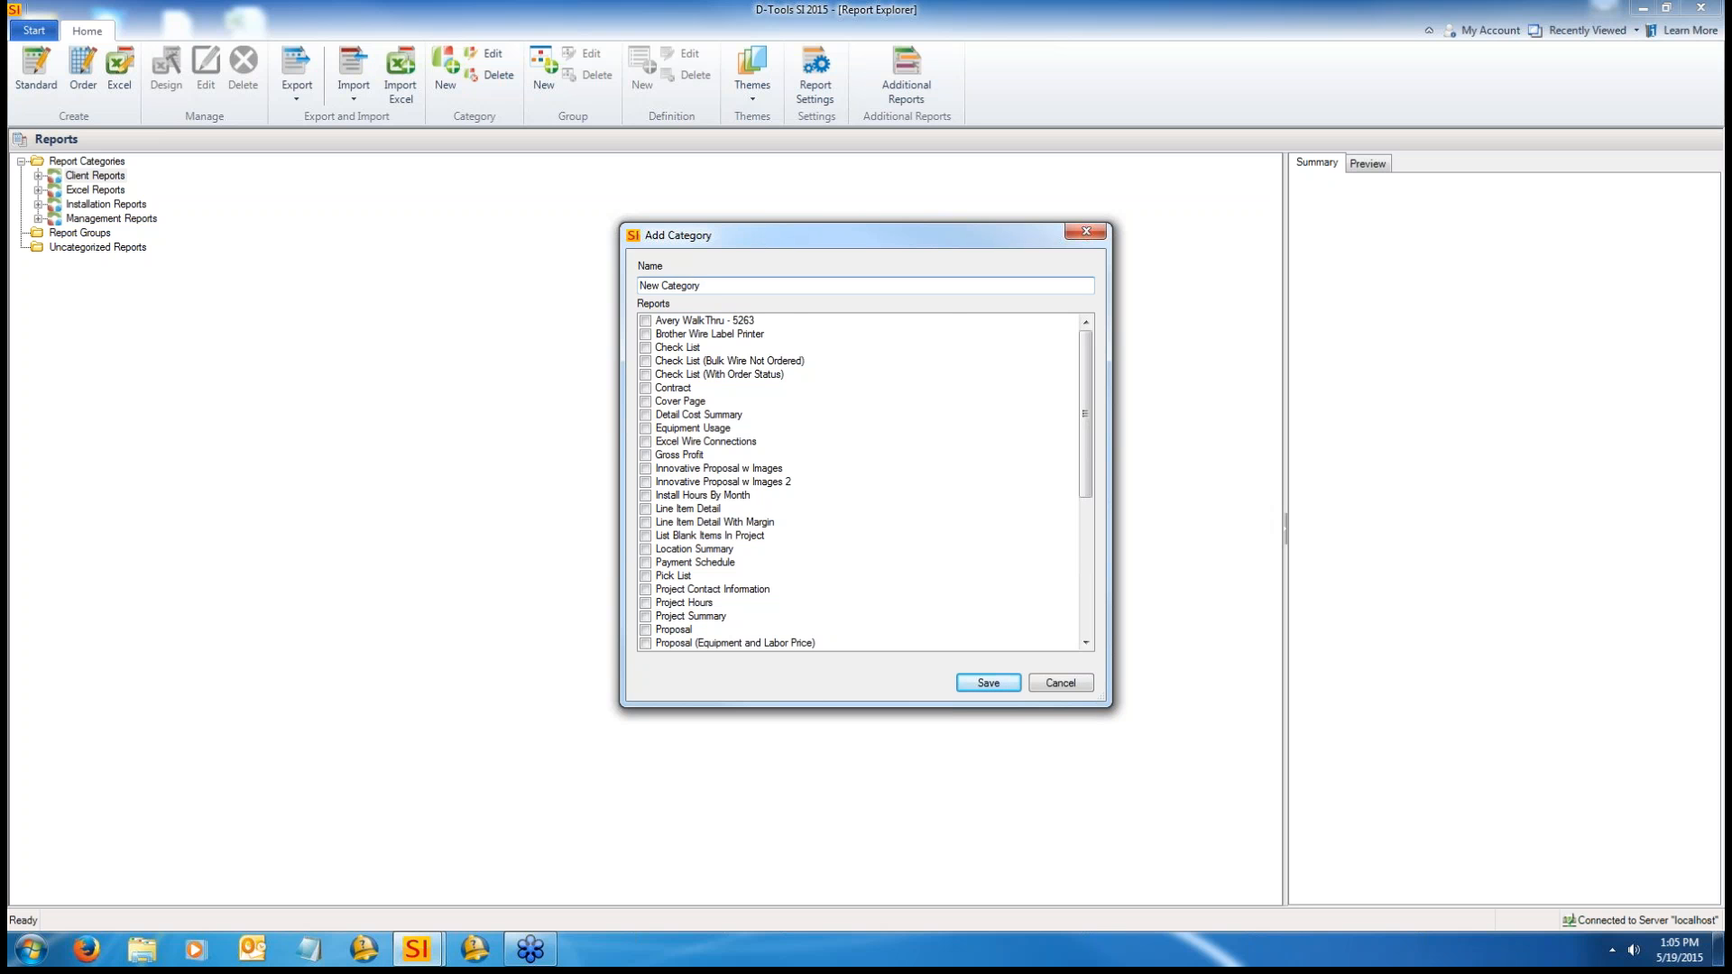
mouse_move(1090, 377)
left_mouse_down()
mouse_move(1085, 408)
mouse_move(1081, 359)
left_mouse_up()
left_click(646, 469)
left_click(646, 483)
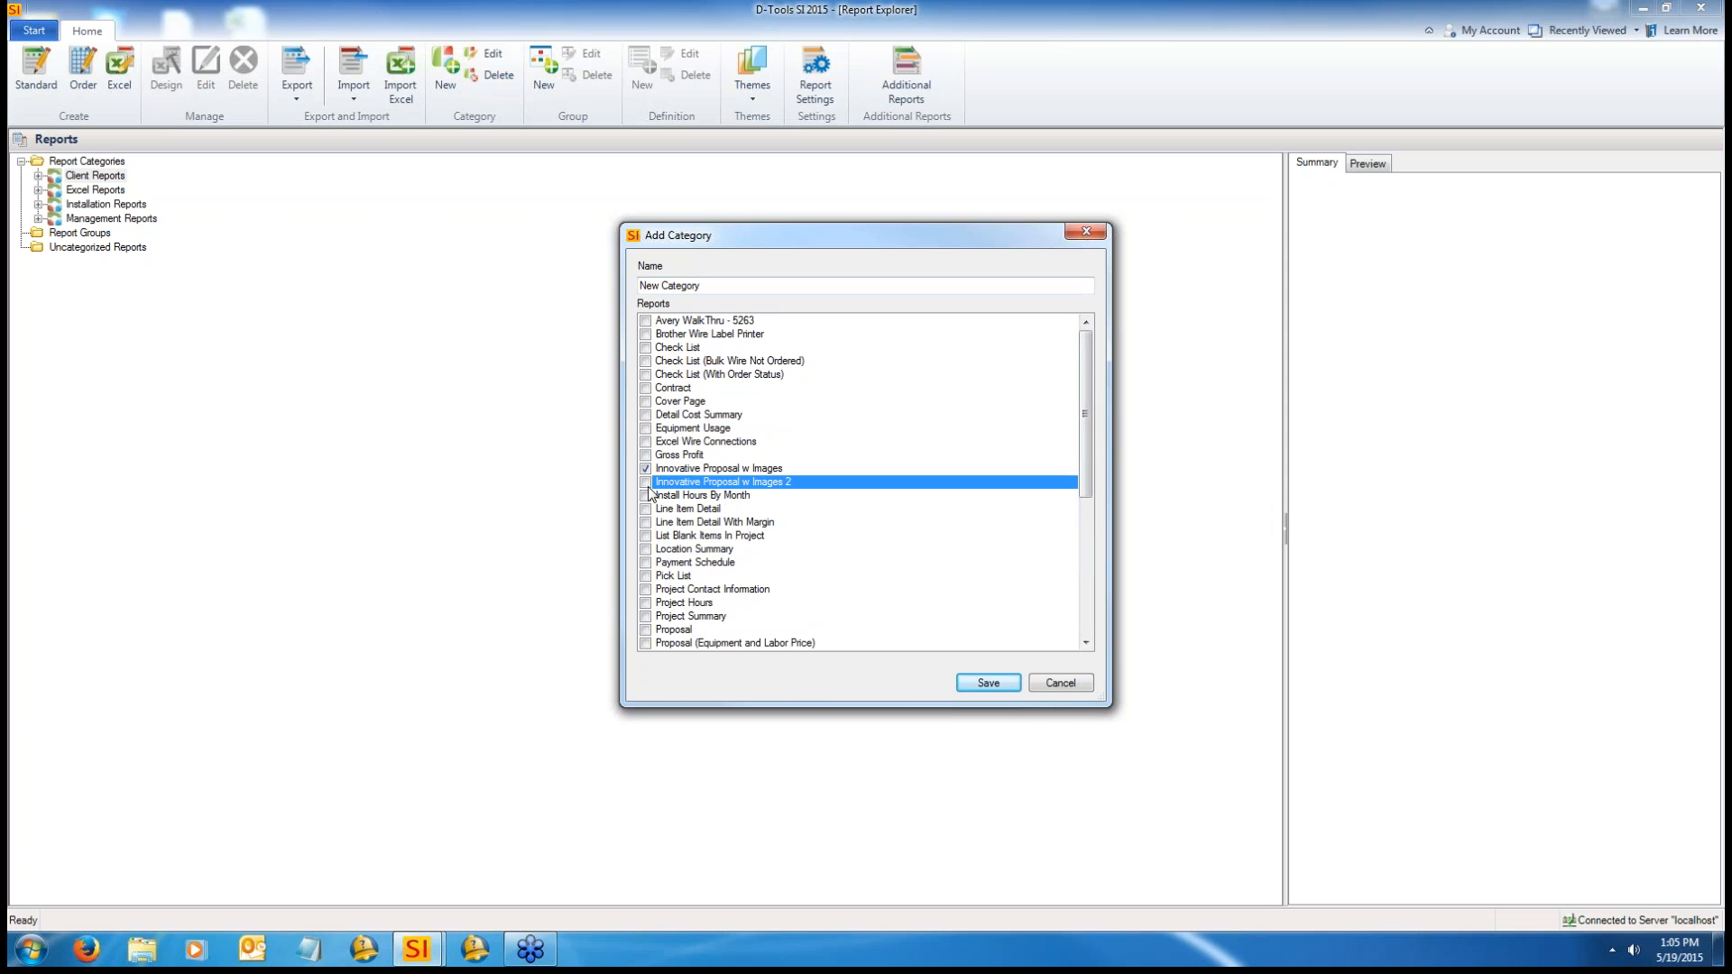
left_click(988, 683)
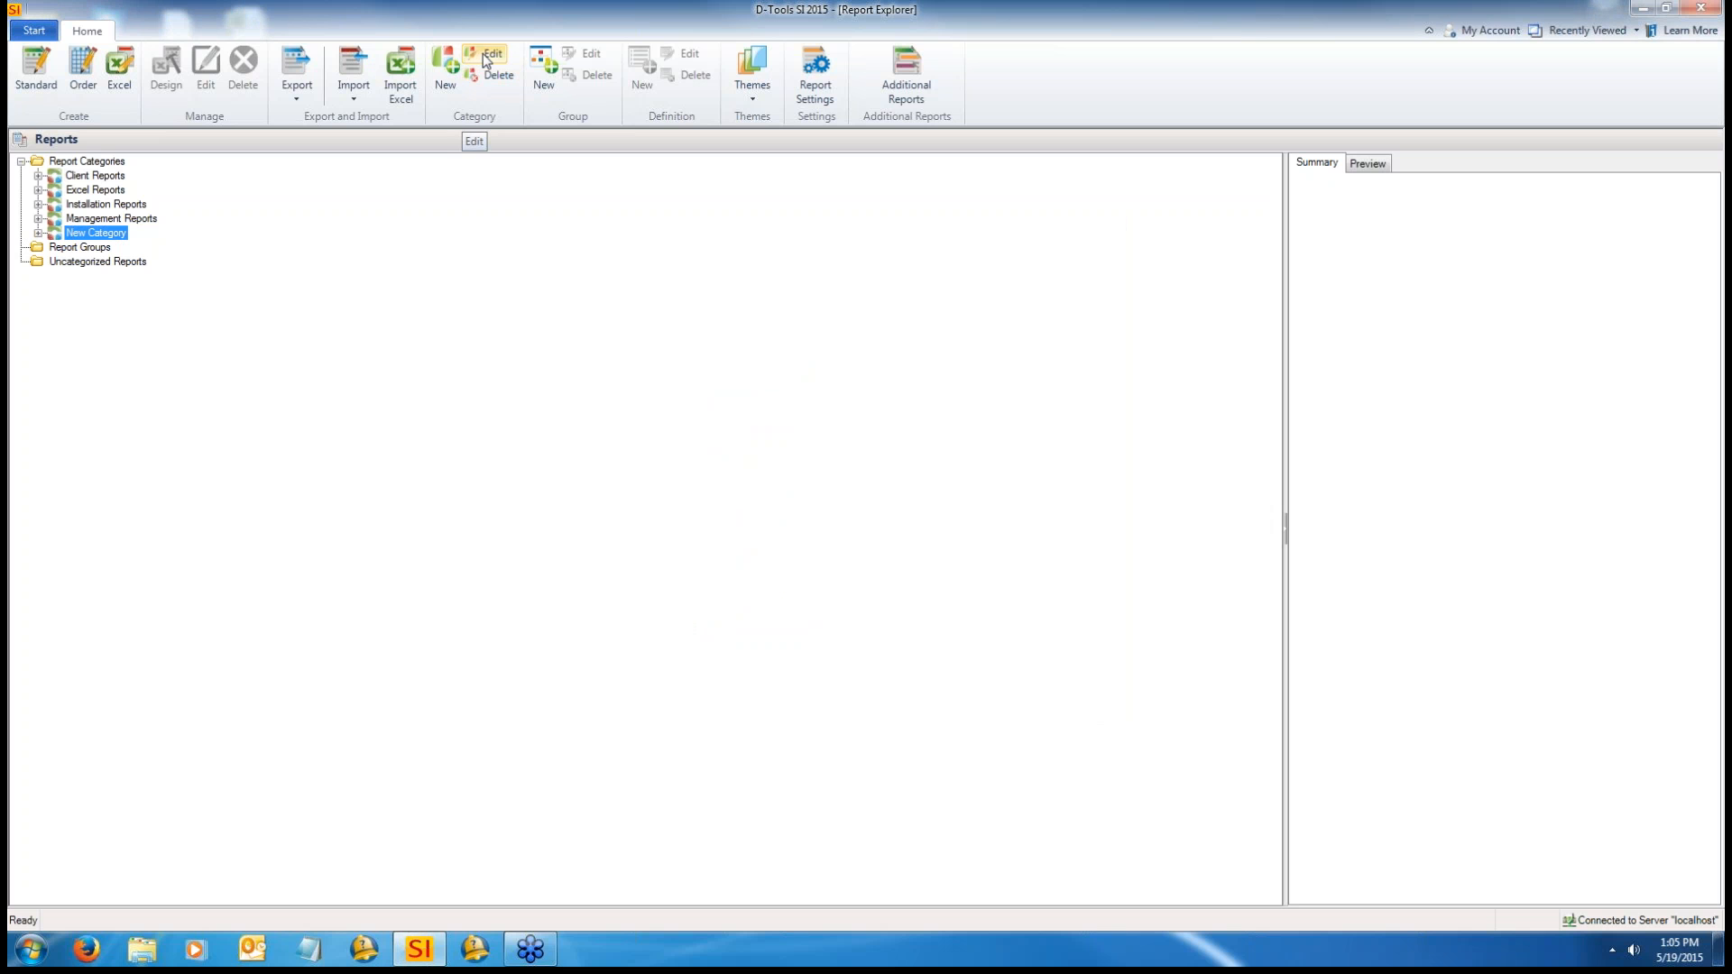
Step: Rename the report category New Category to Webinar category
left_click(113, 231)
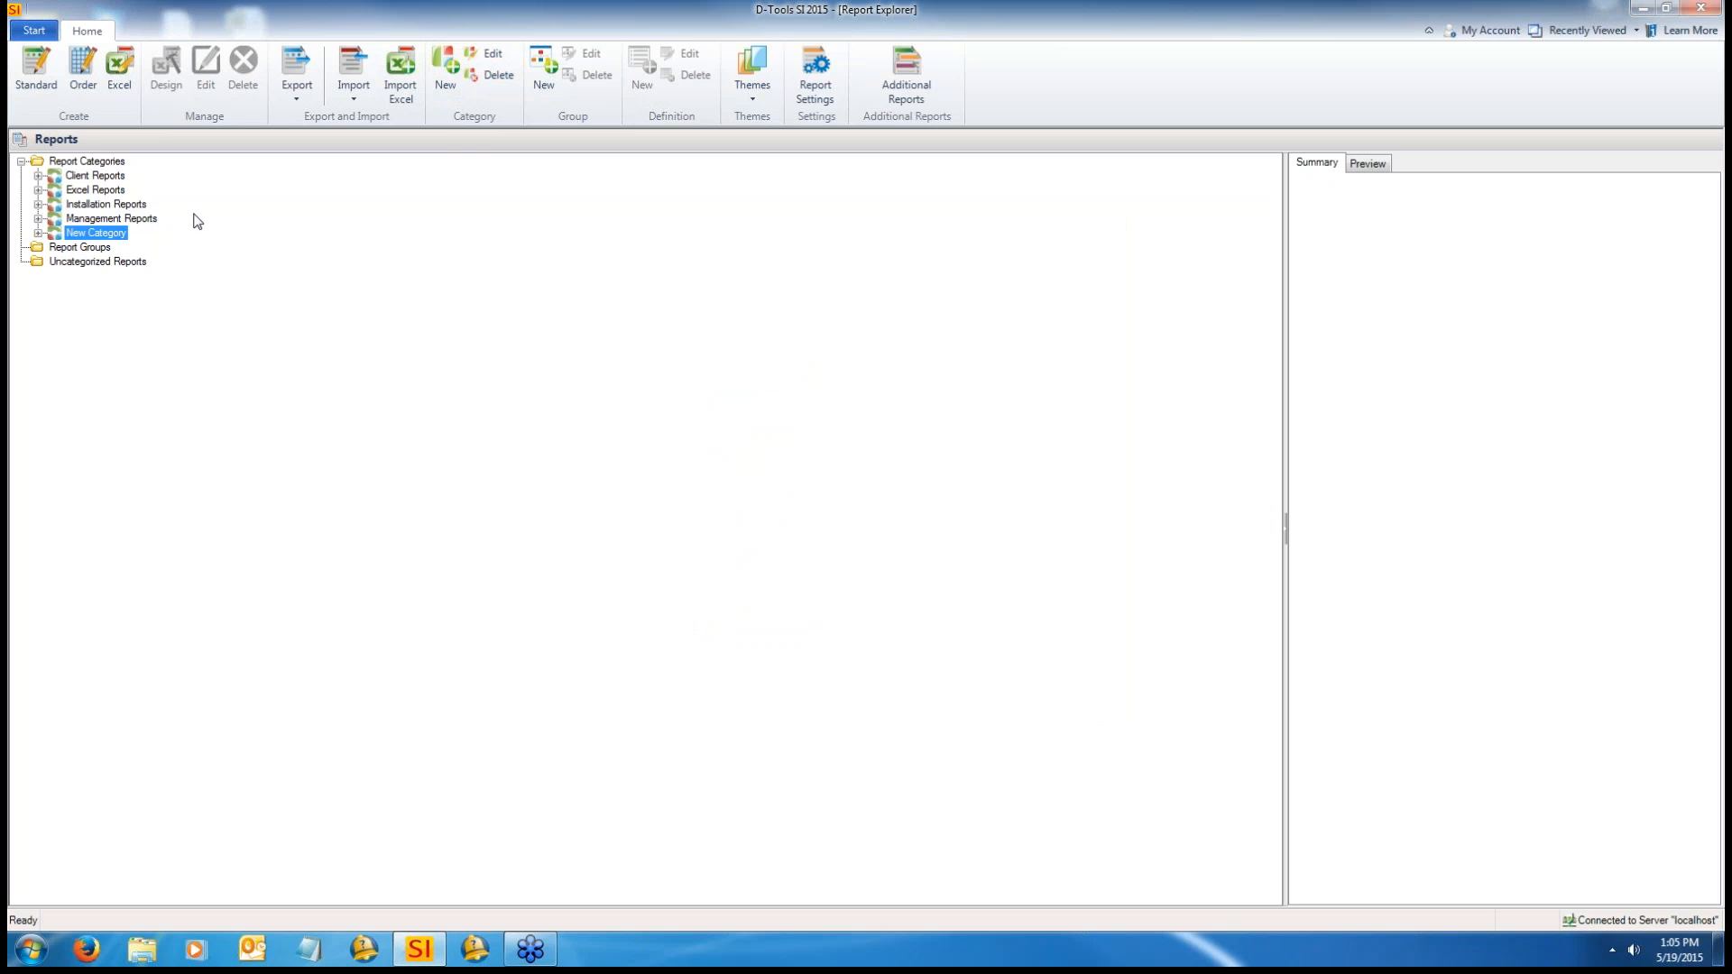
left_click(493, 56)
left_click(743, 287)
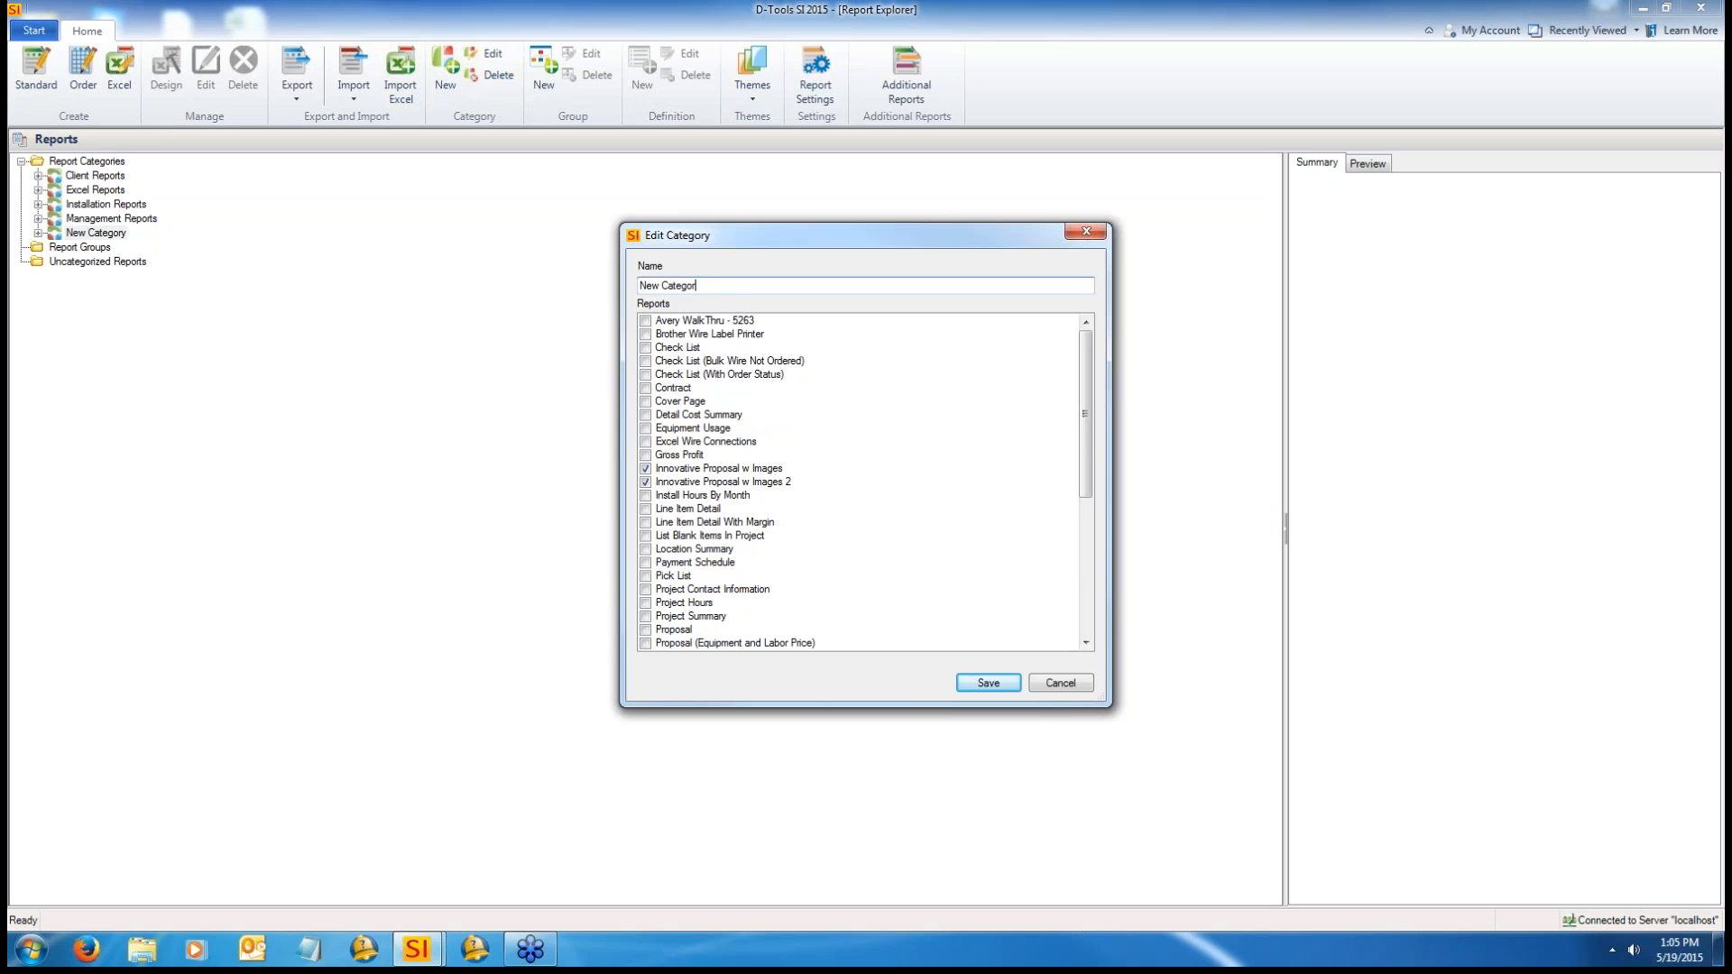
key("BackSpace")
key("BackSpace")
key("BackSpace")
key("BackSpace")
key("BackSpace")
key("BackSpace")
key("BackSpace")
key("BackSpace")
left_click(990, 682)
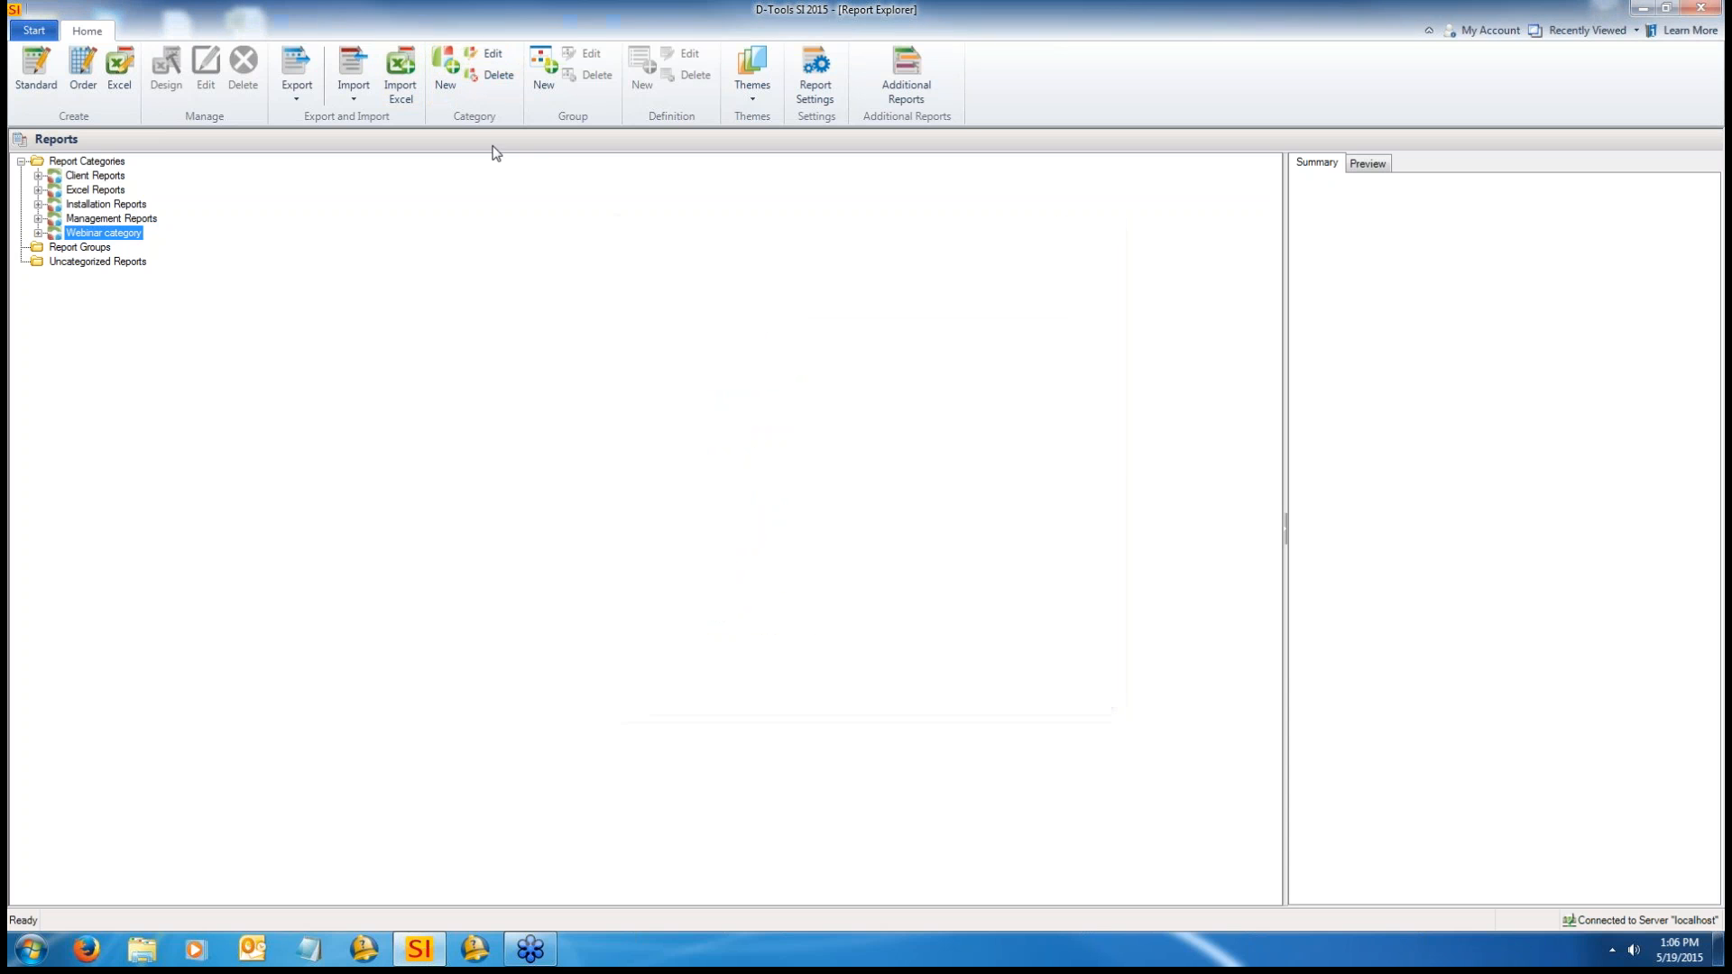
Step: Delete the report category Webinar category and check which reports are listed under Uncategorized Reports
left_click(497, 81)
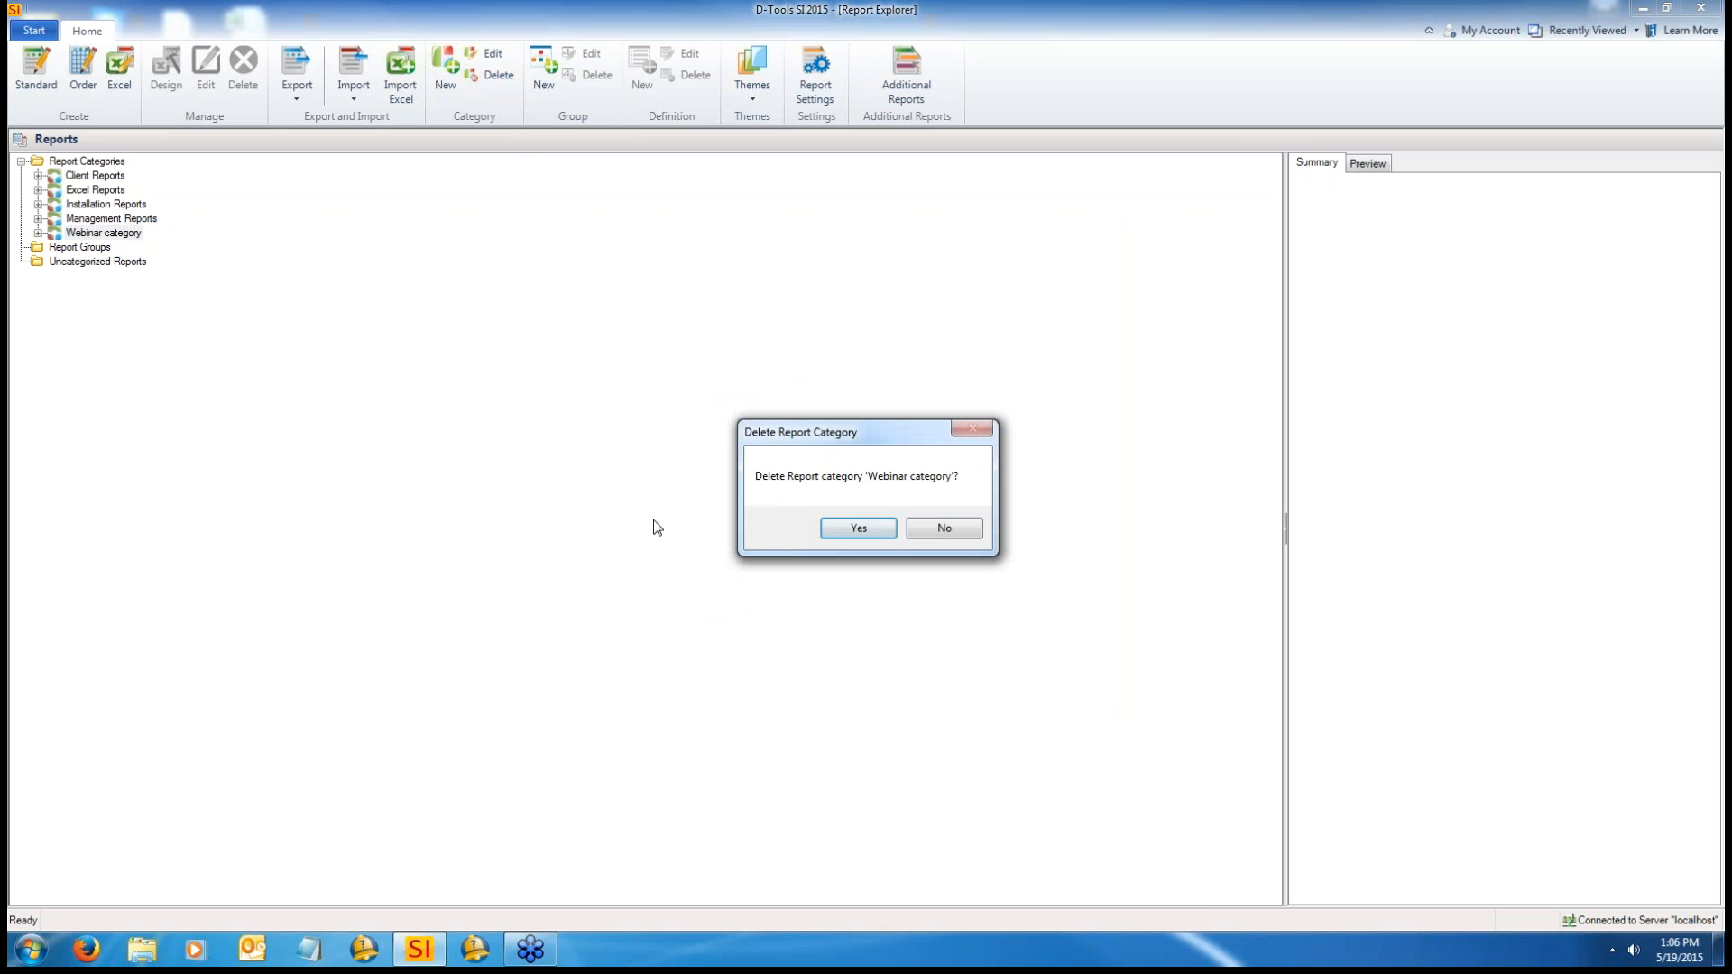
left_click(849, 532)
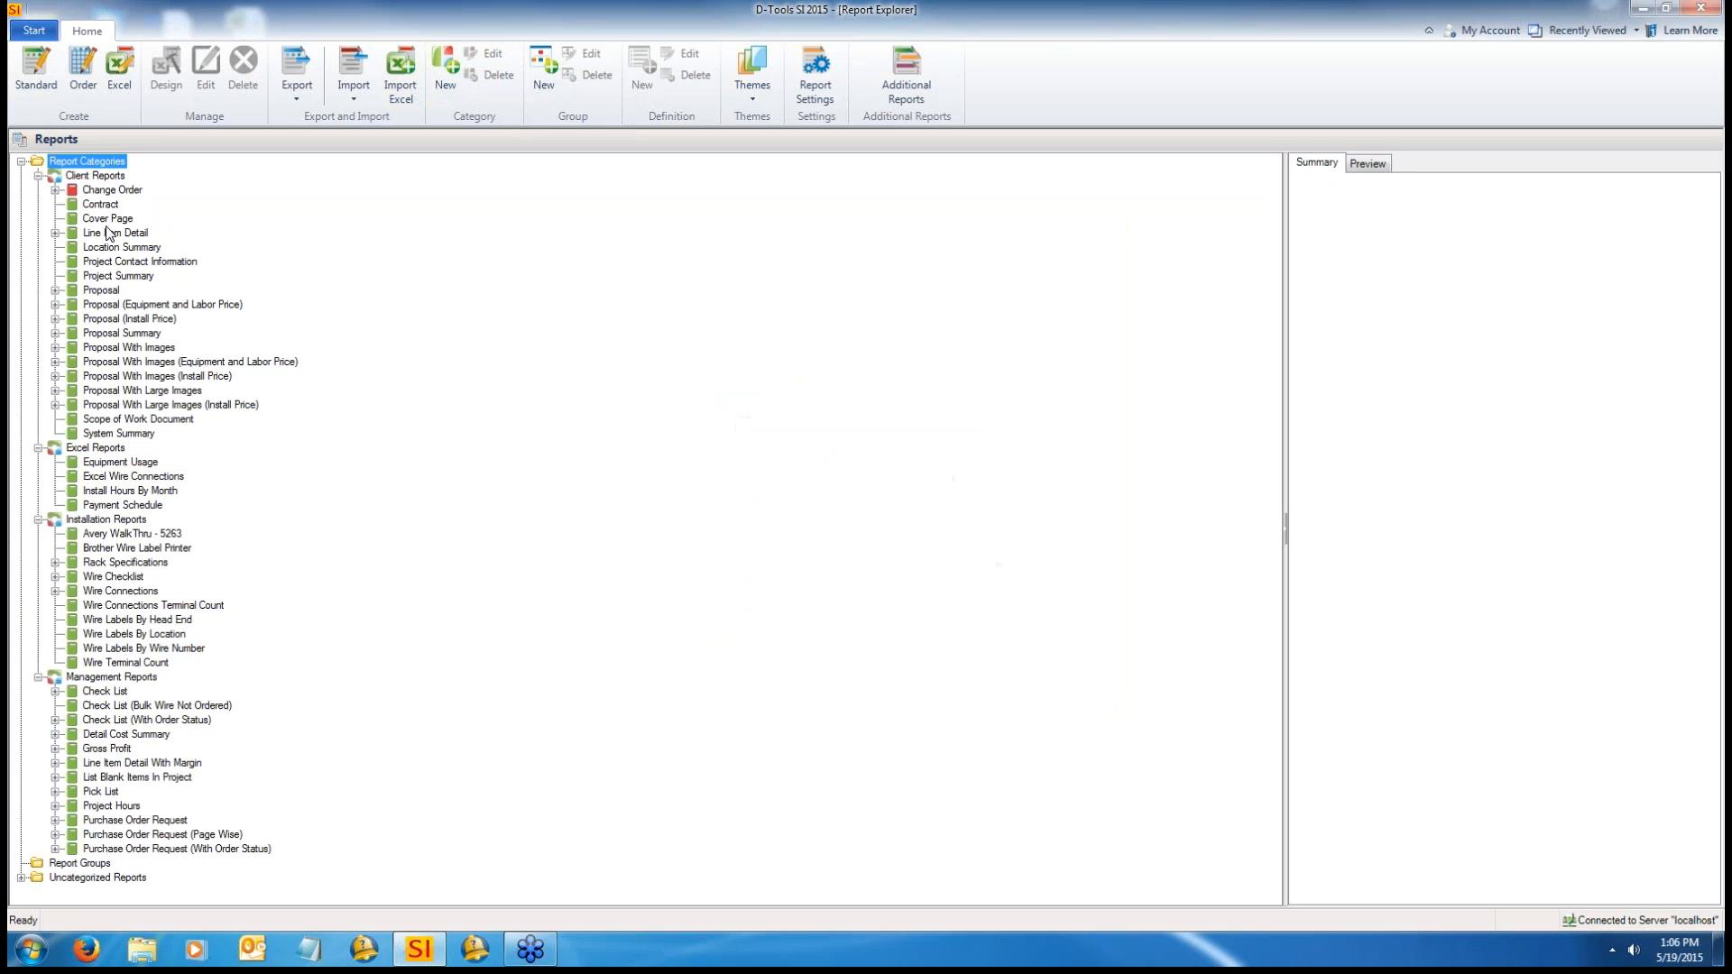
left_click(20, 161)
left_click(20, 189)
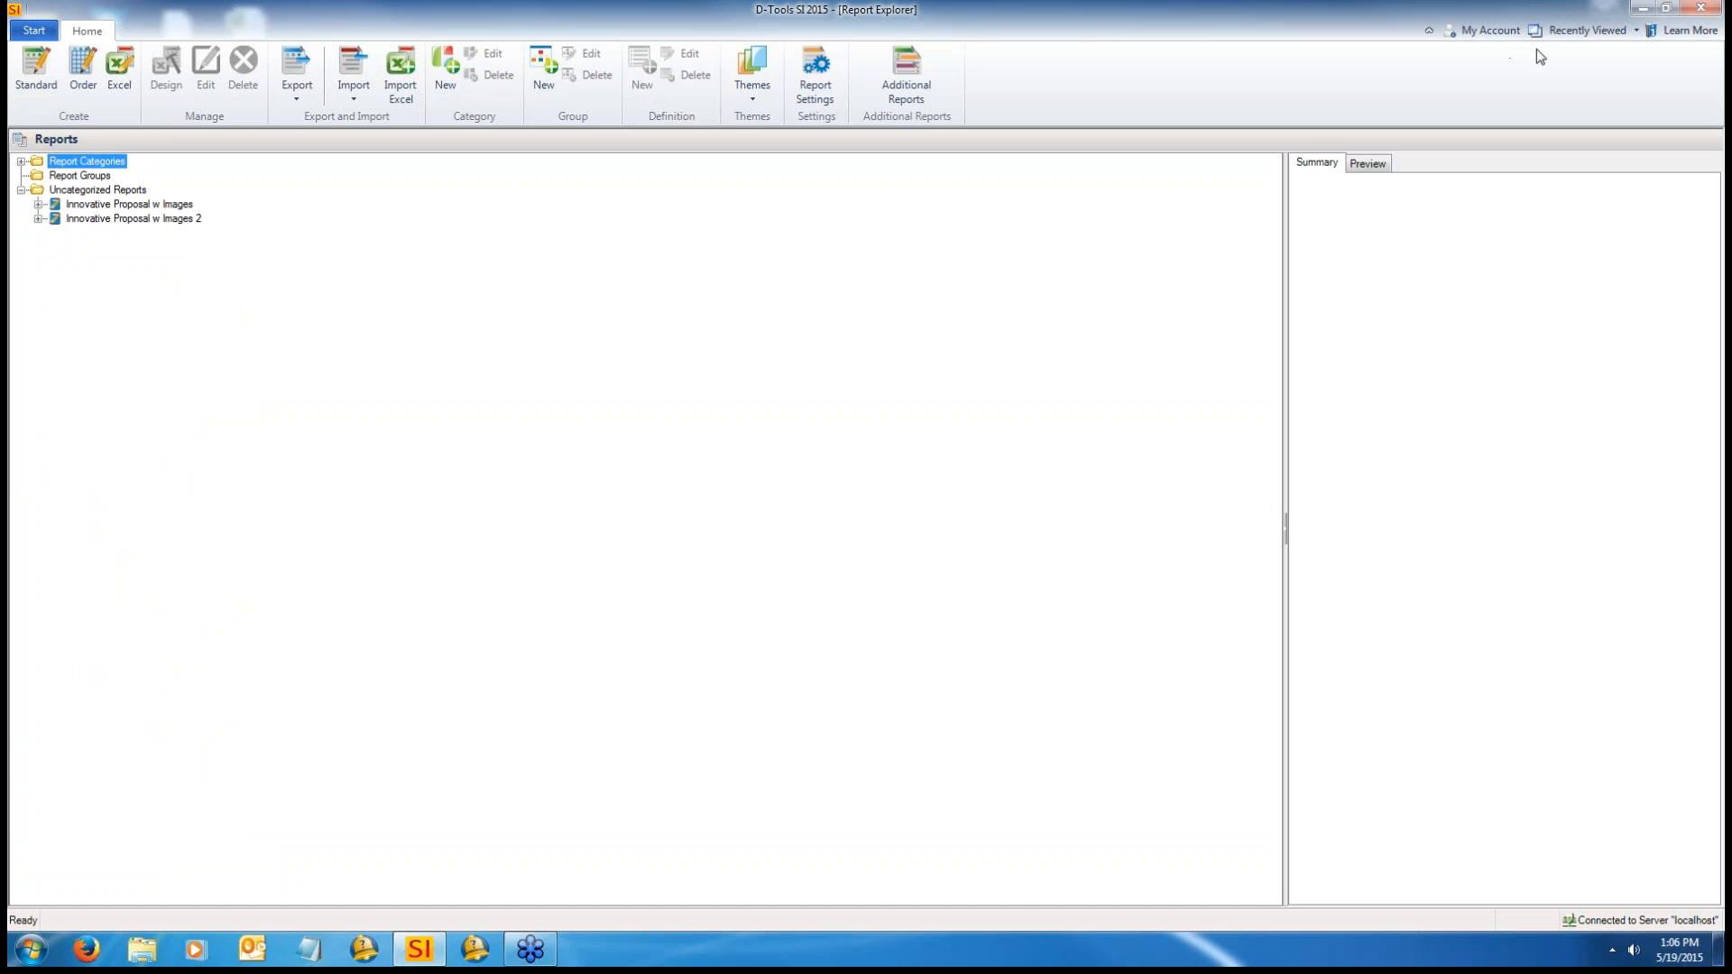
left_click(1677, 42)
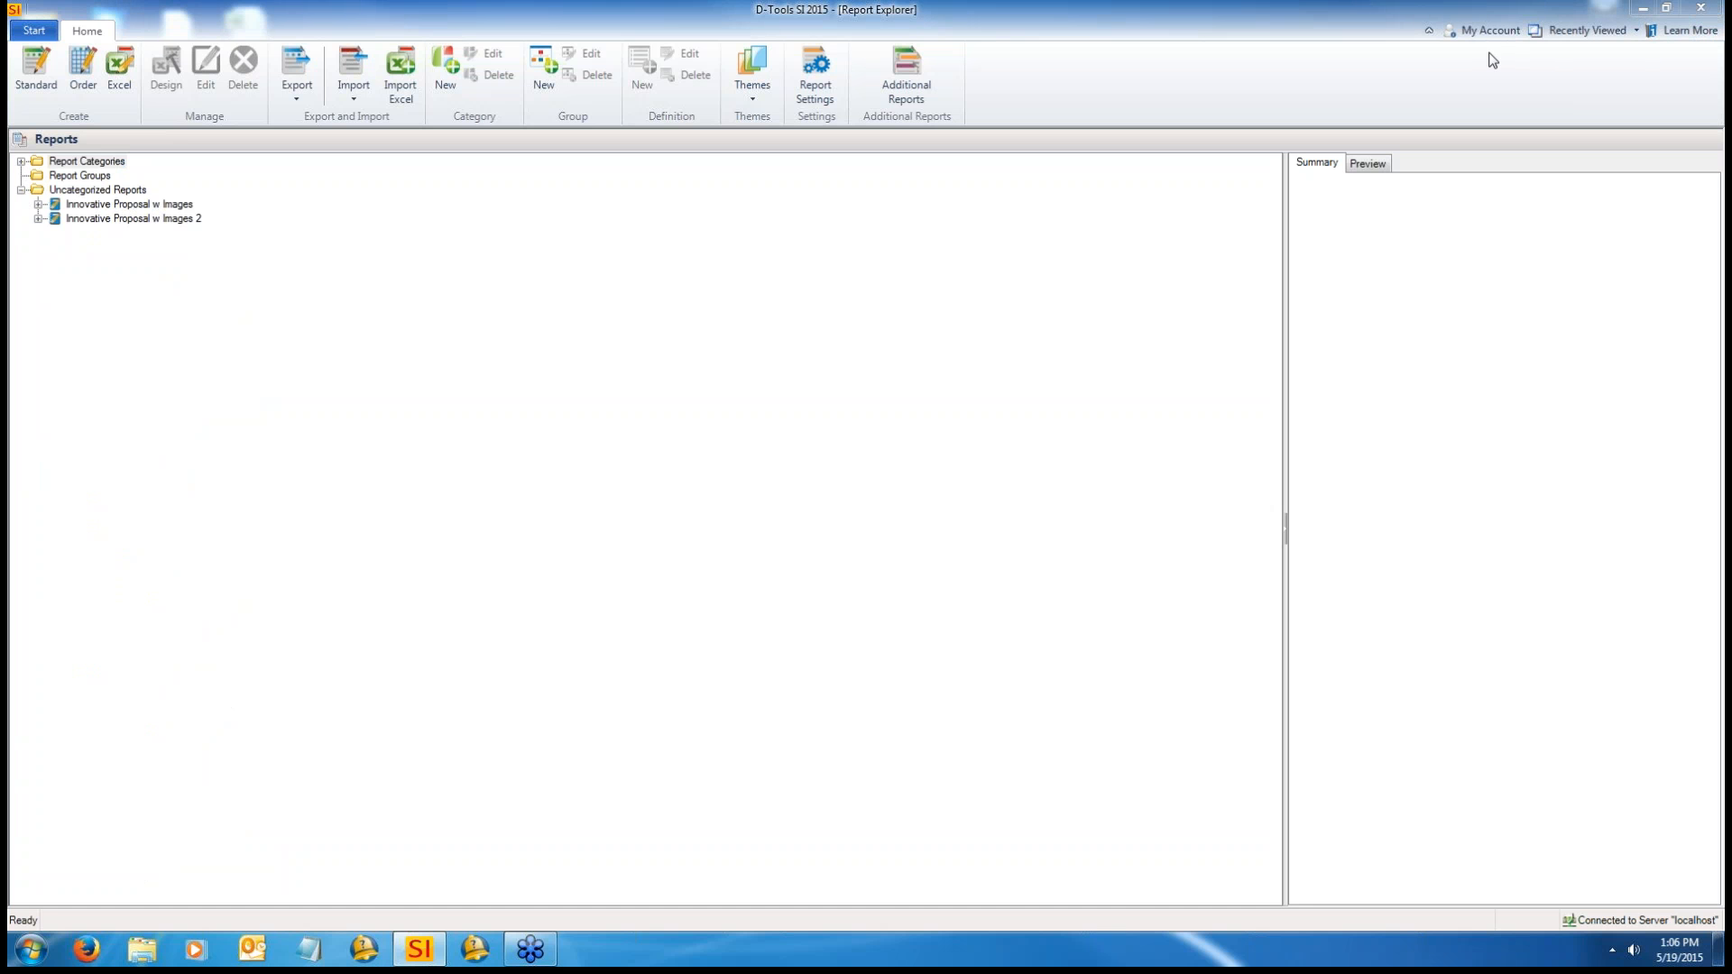
left_click(1429, 49)
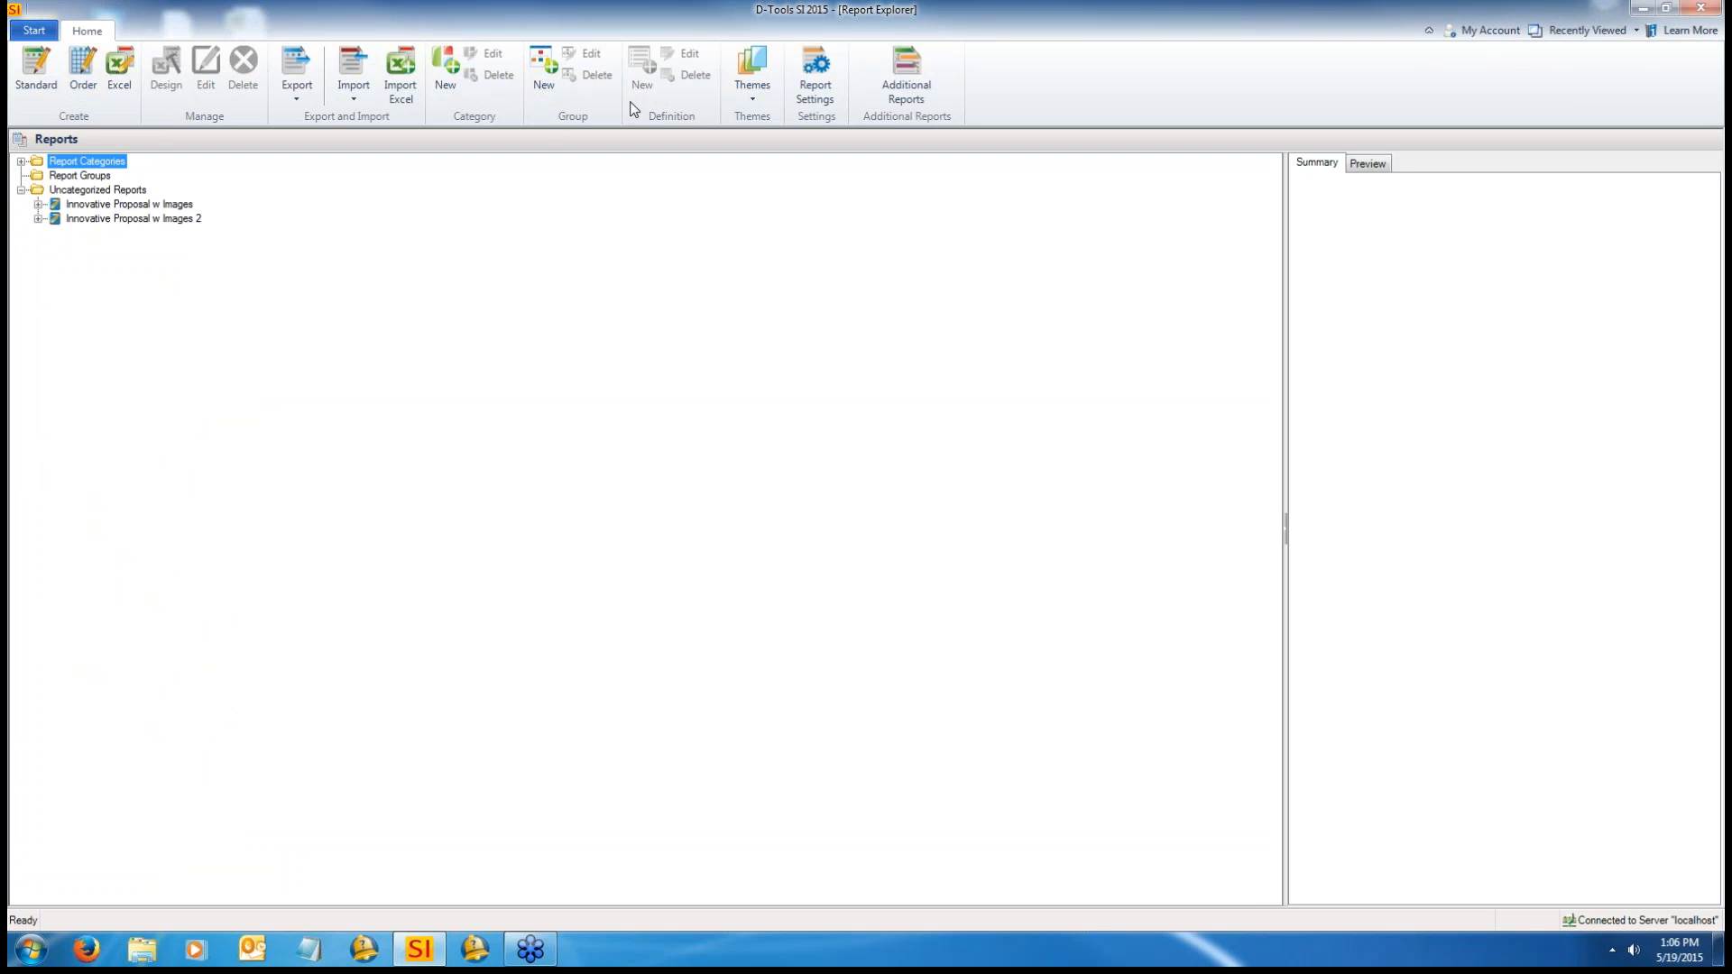
left_click(21, 190)
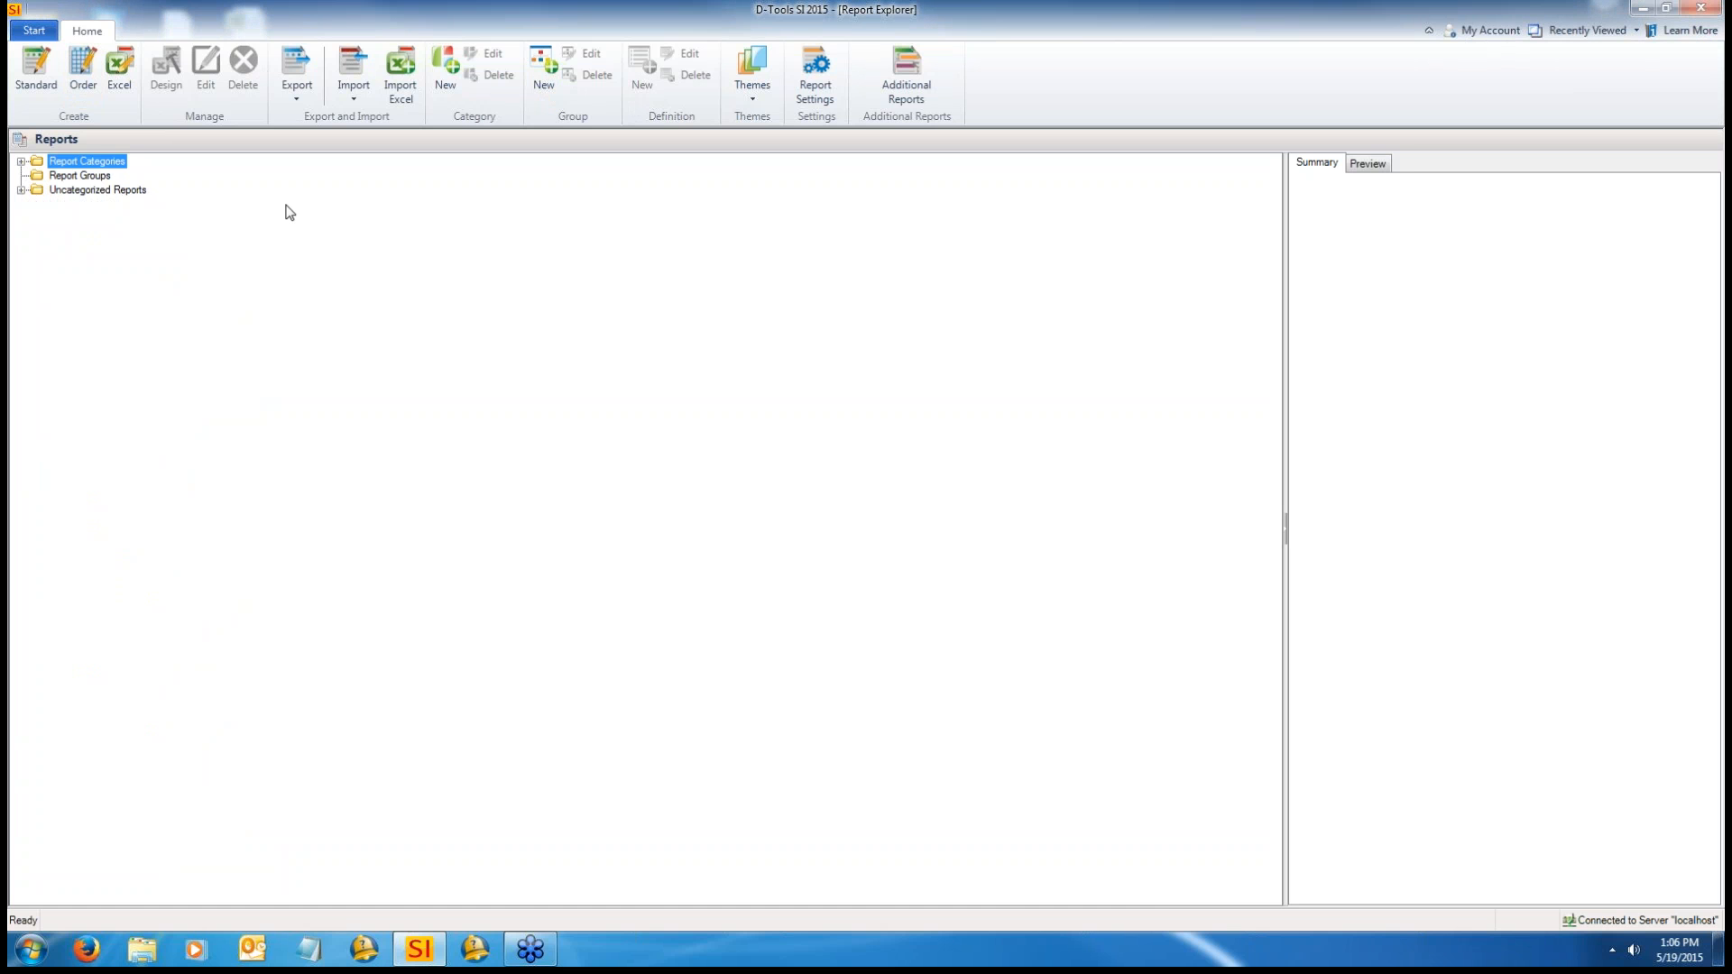
Step: Look through the report categories, including the definitions under Proposal Summary and the Project Summary client report
left_click(21, 162)
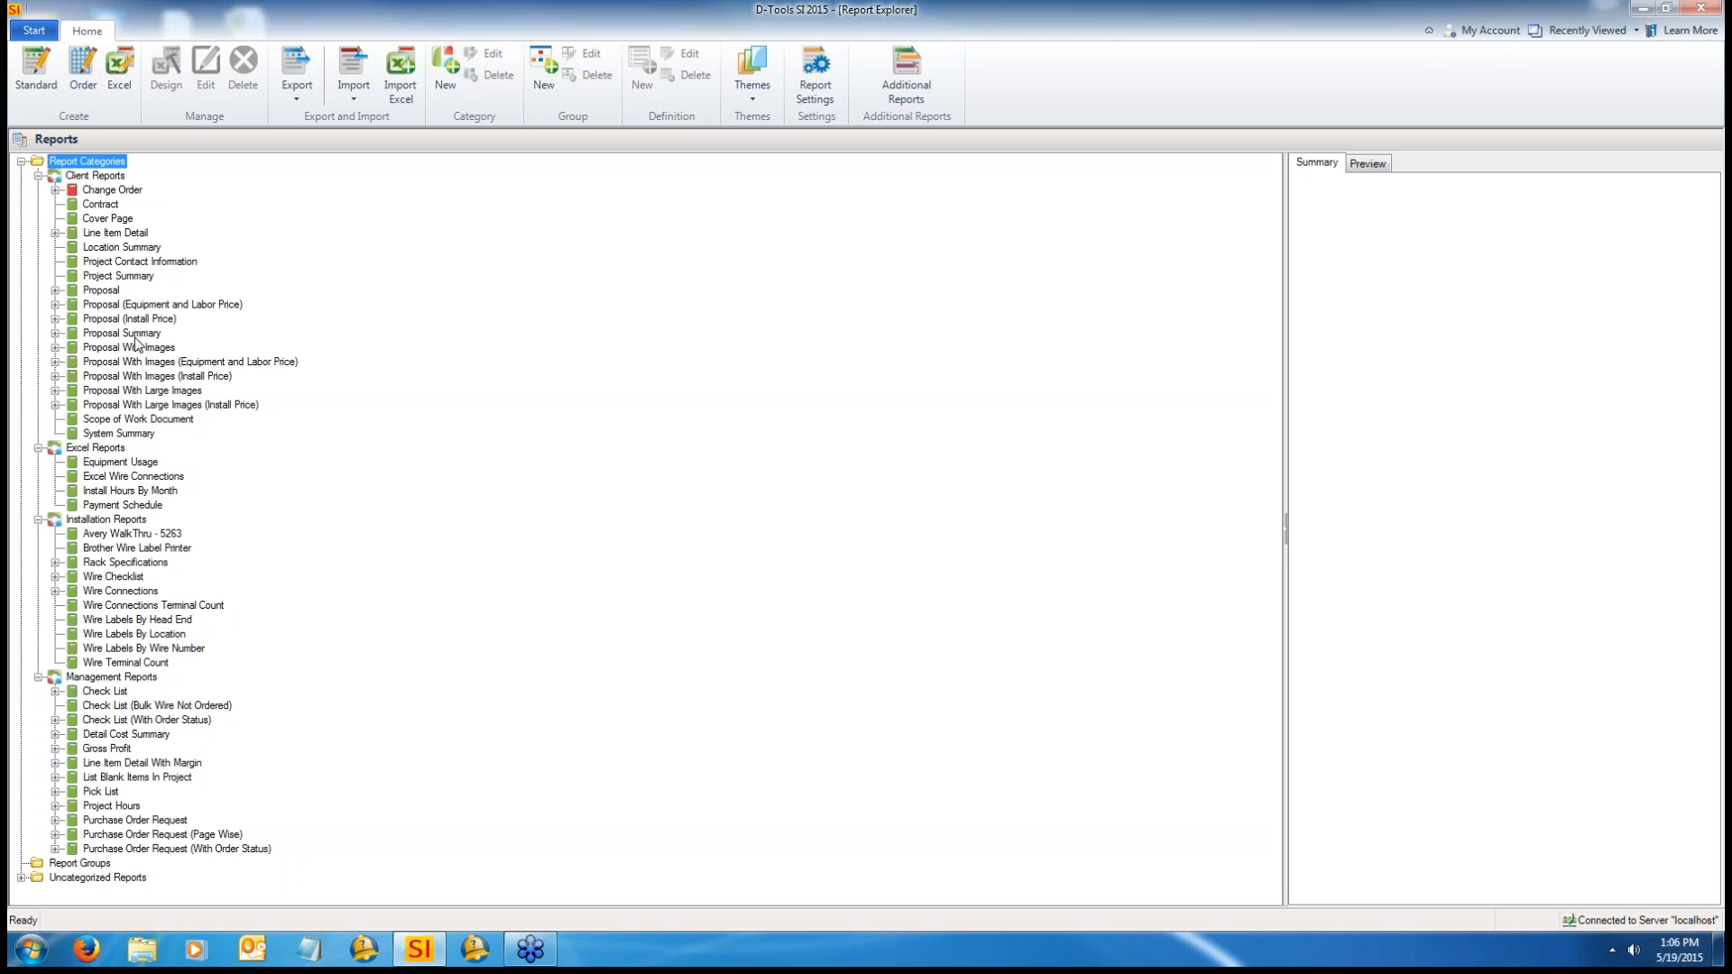
left_click(55, 334)
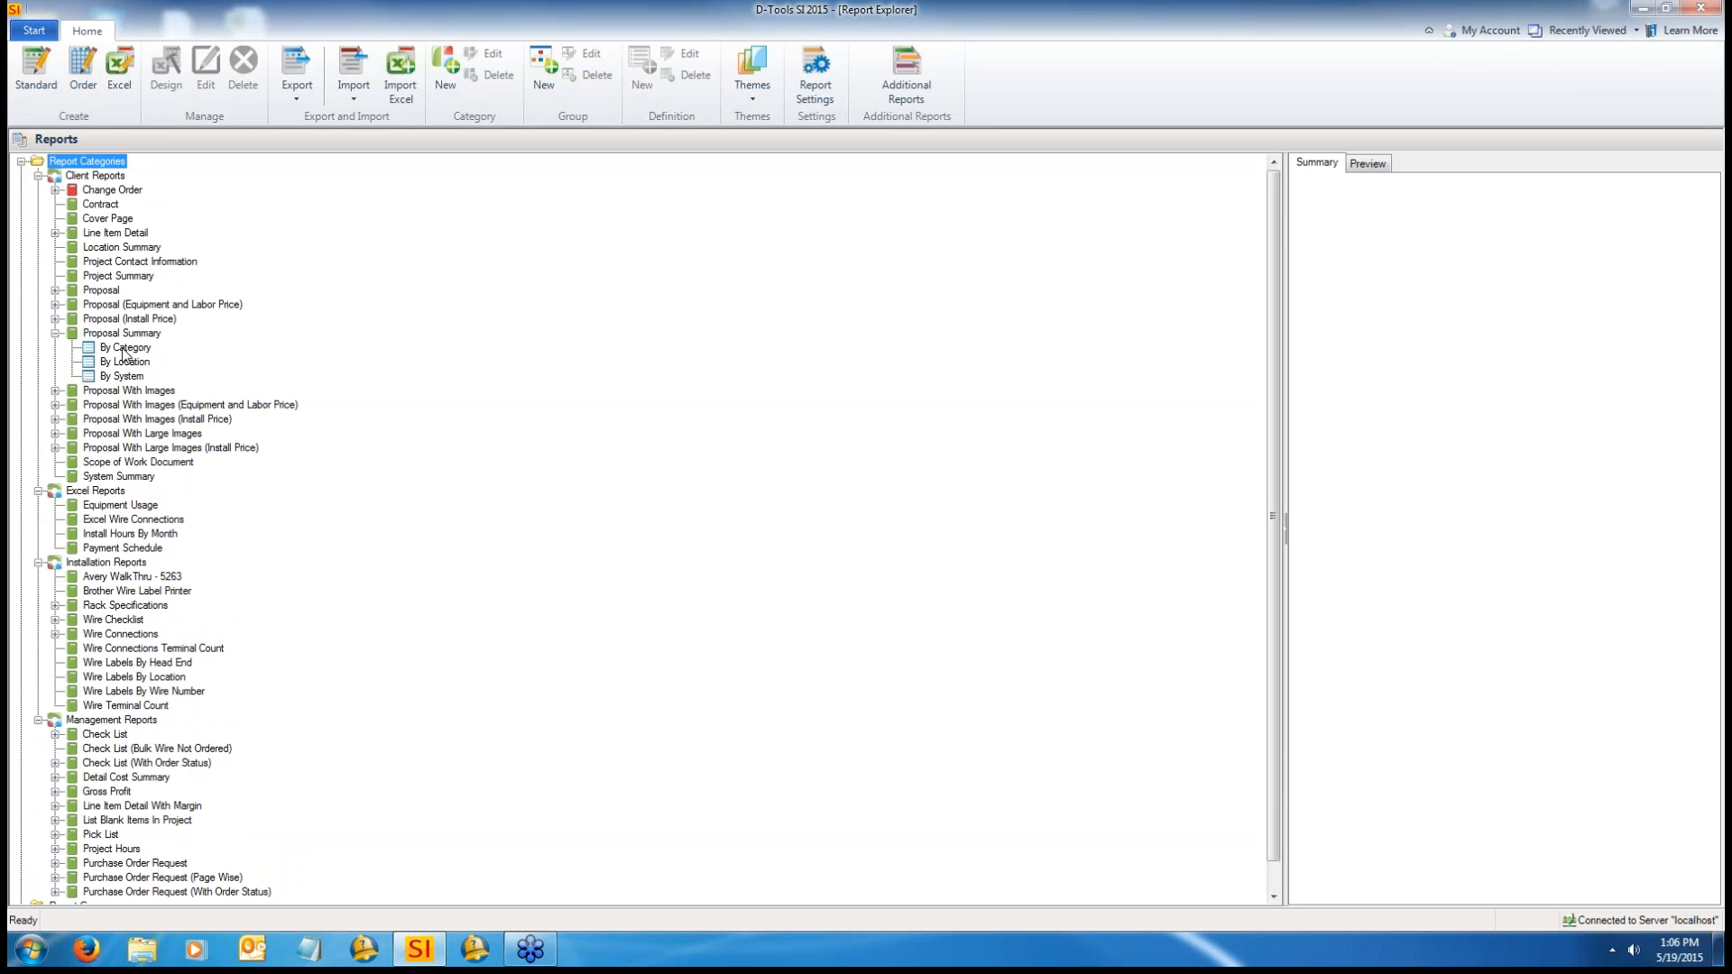
left_click(99, 276)
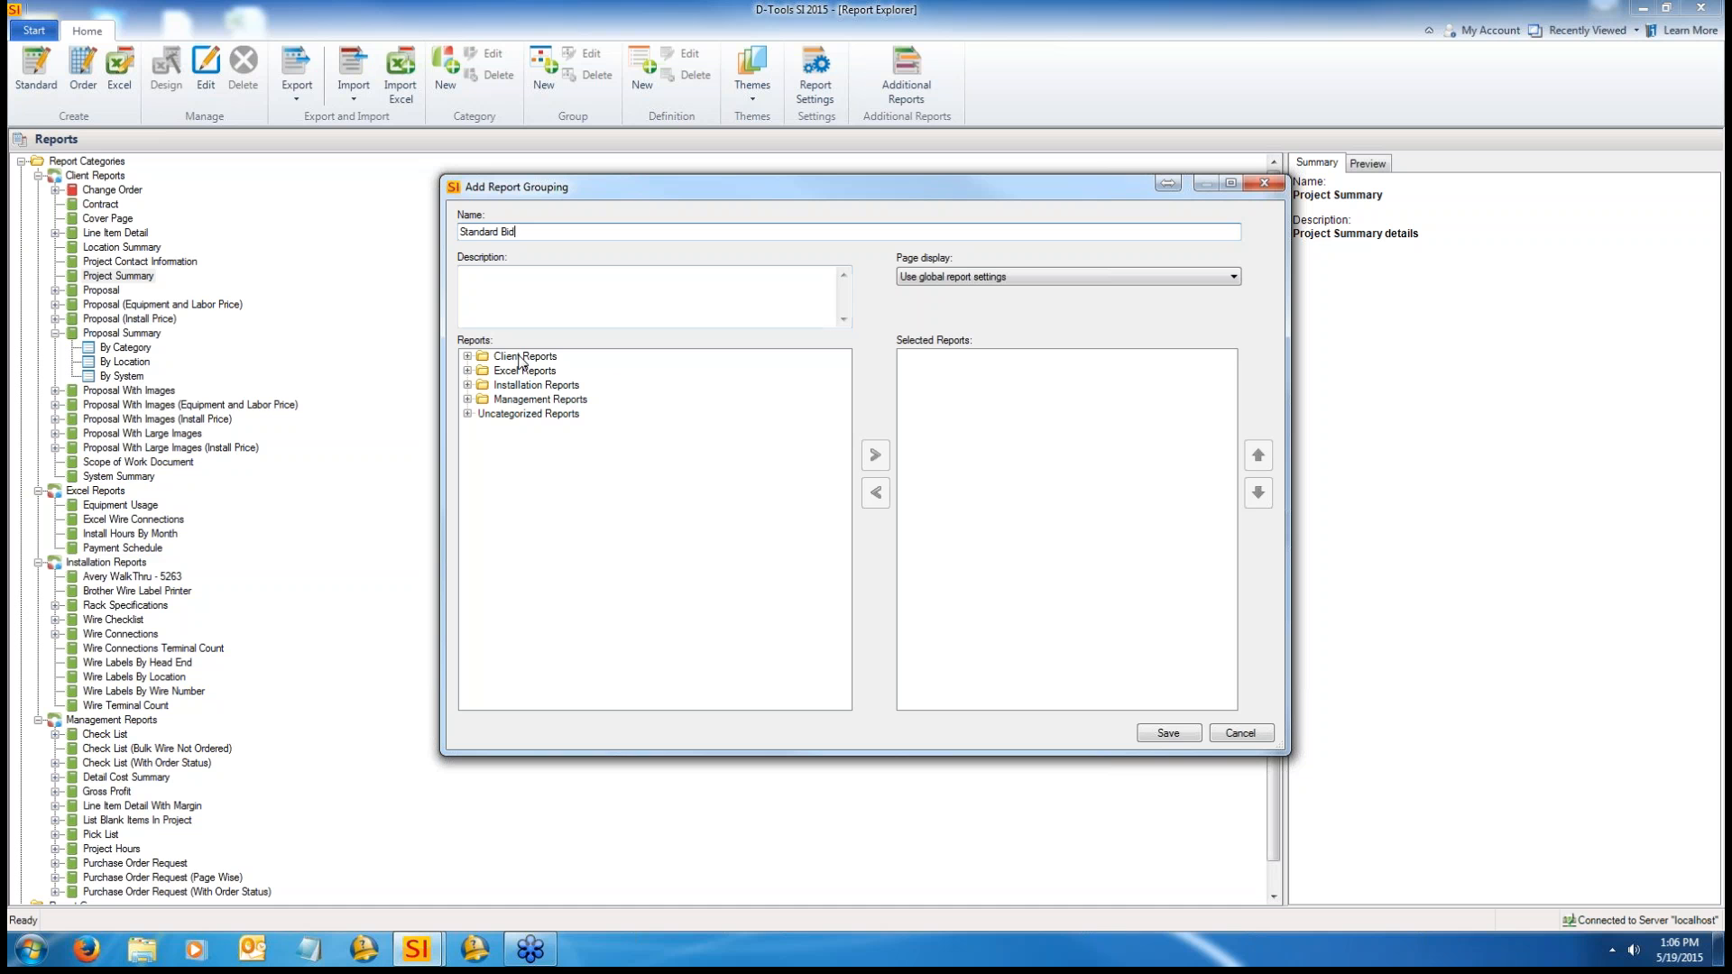
Step: Create a report group named Standard Bid and add the Cover Page and Project Summary client reports to it
left_click(468, 356)
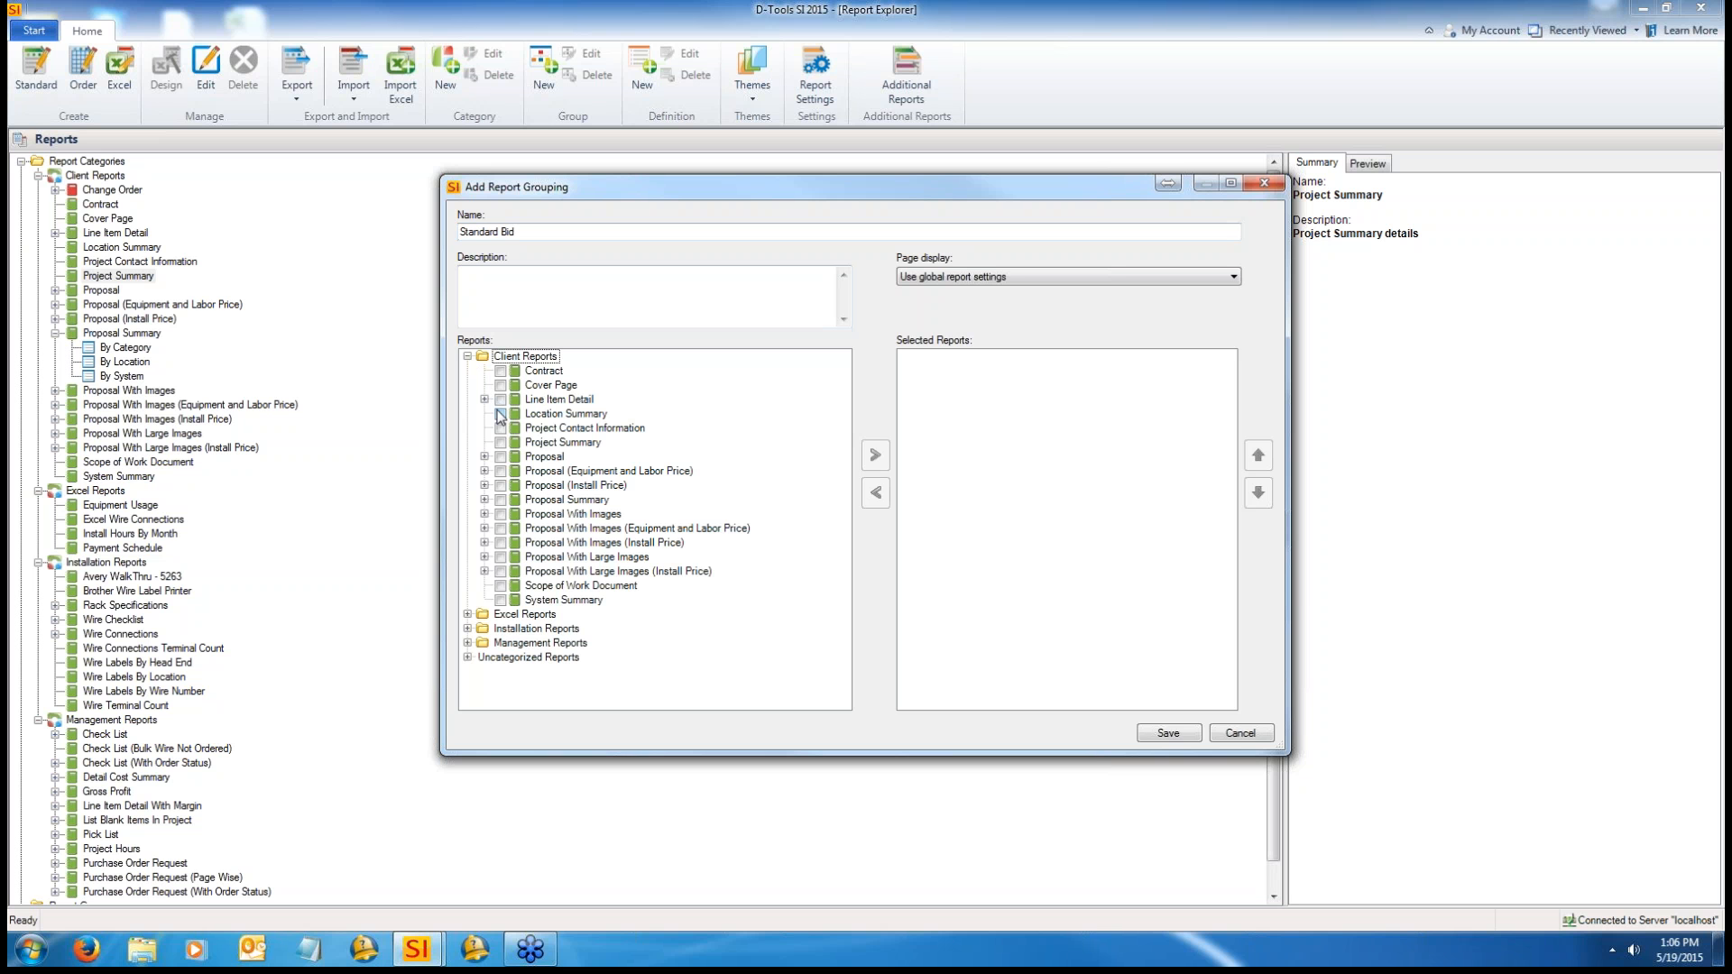
left_click(501, 386)
left_click(501, 443)
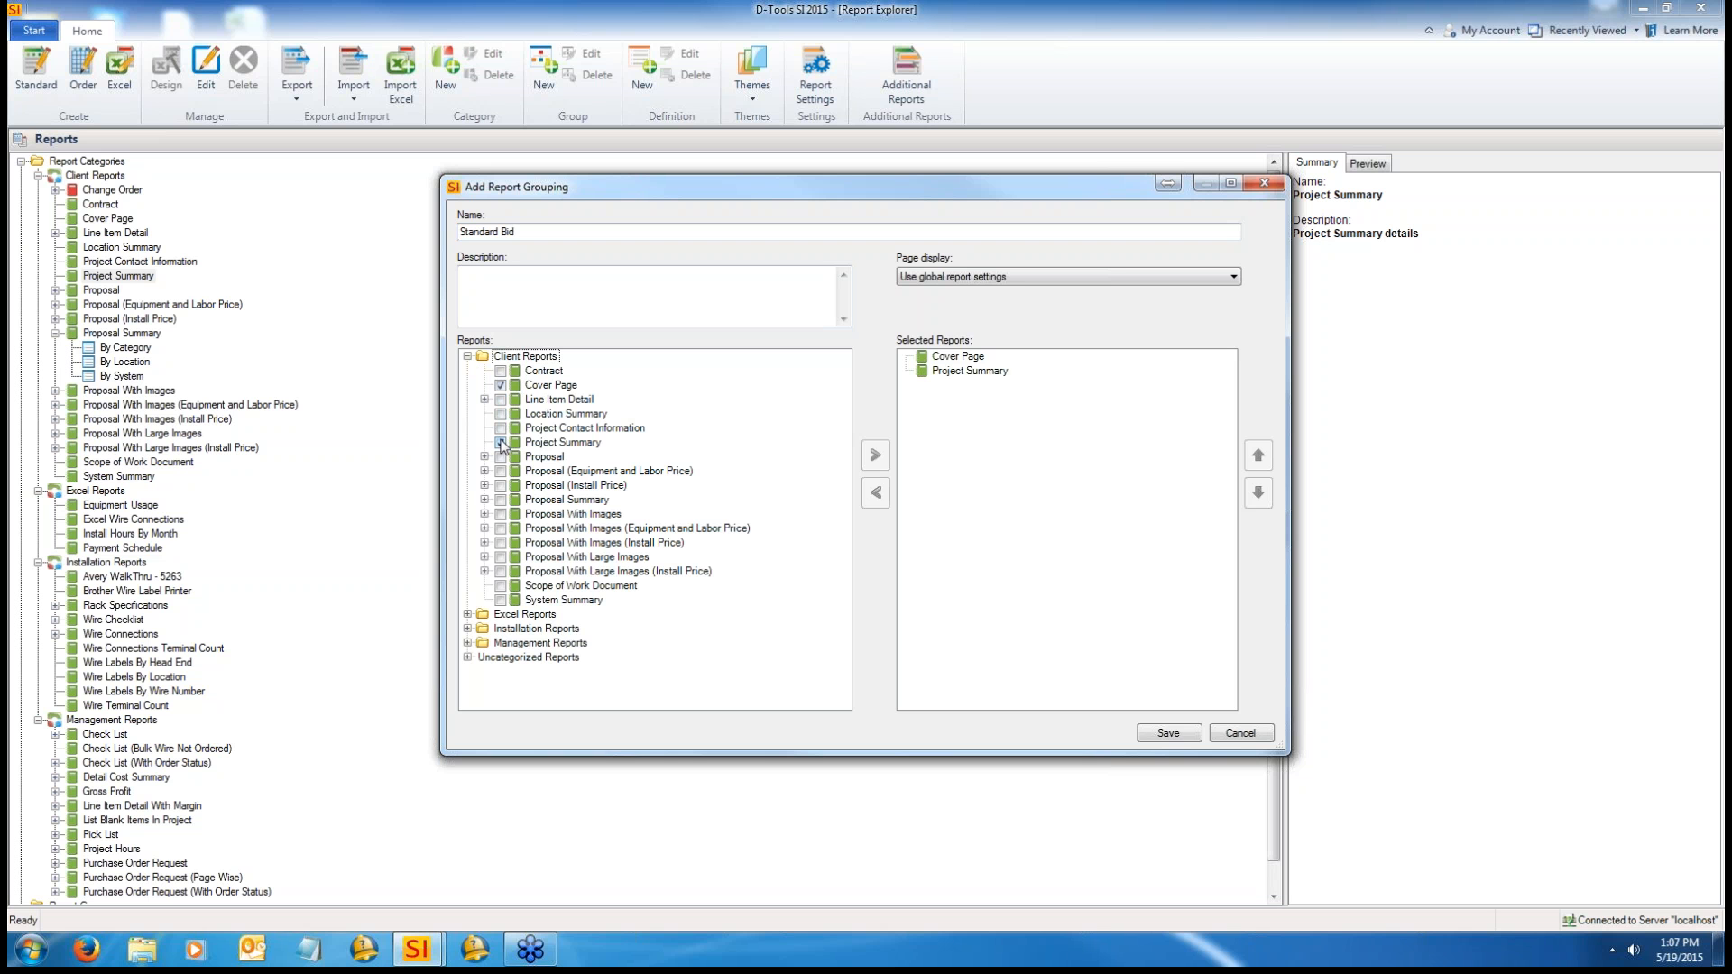
Step: Compare the Proposal, Proposal (Equipment and Labor Price) and Proposal (Install Price) reports, including the definitions under Install Price
left_click(485, 486)
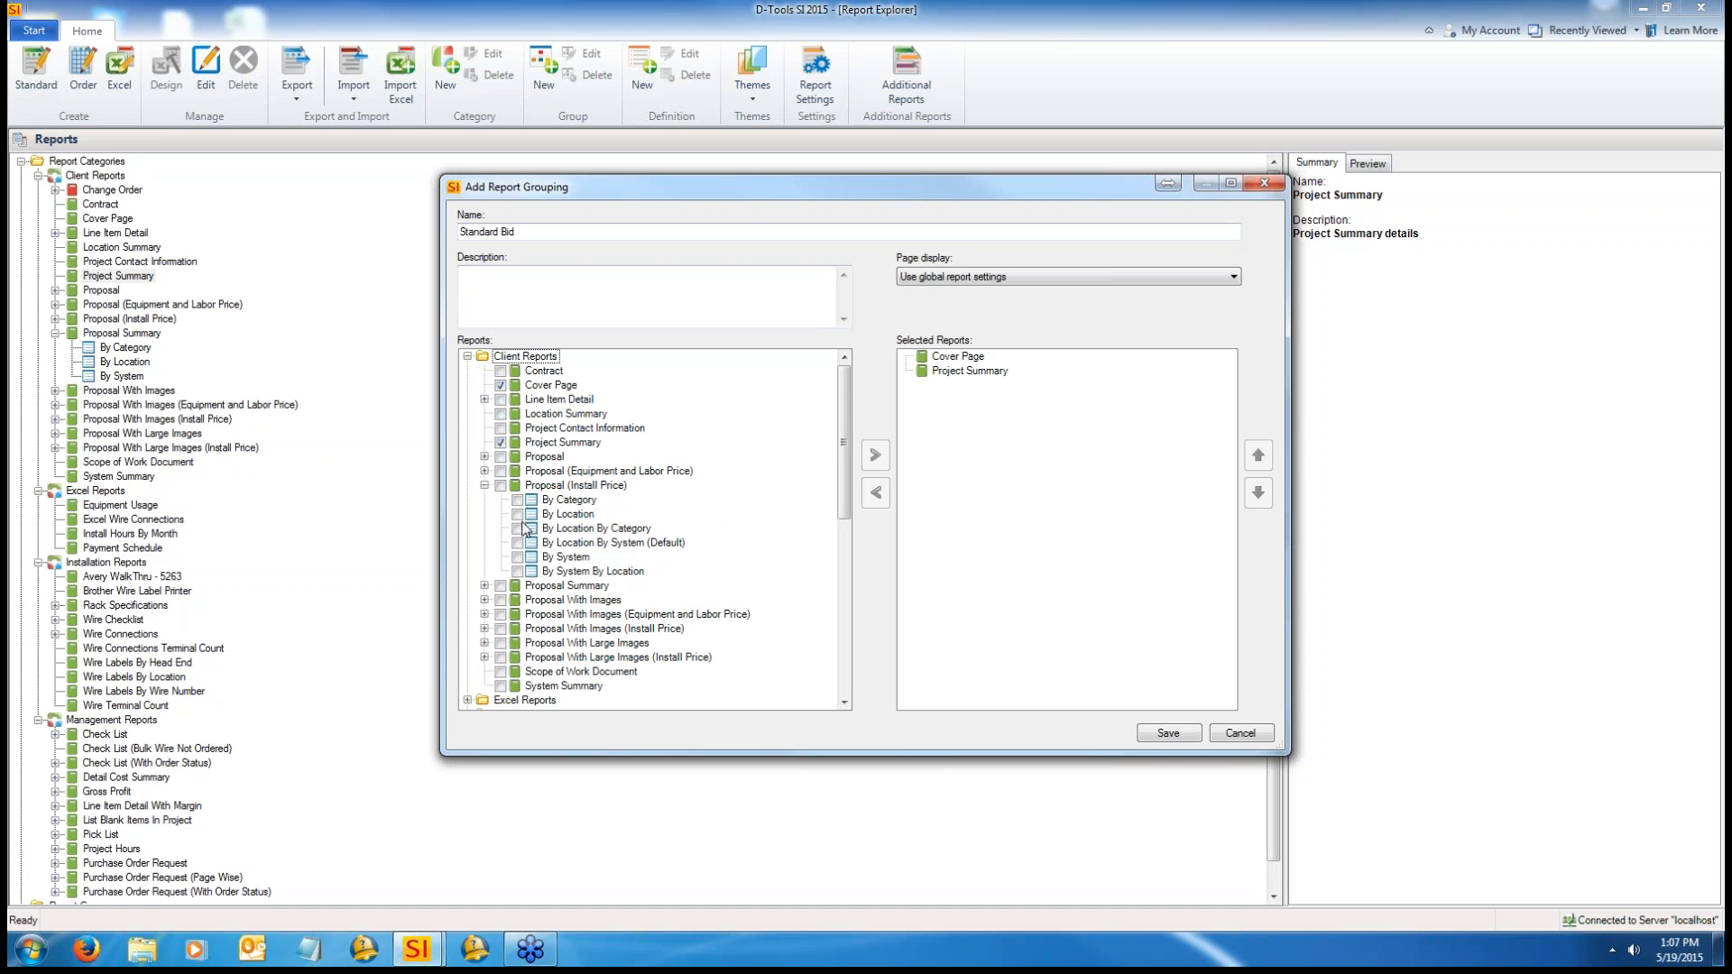
left_click(486, 486)
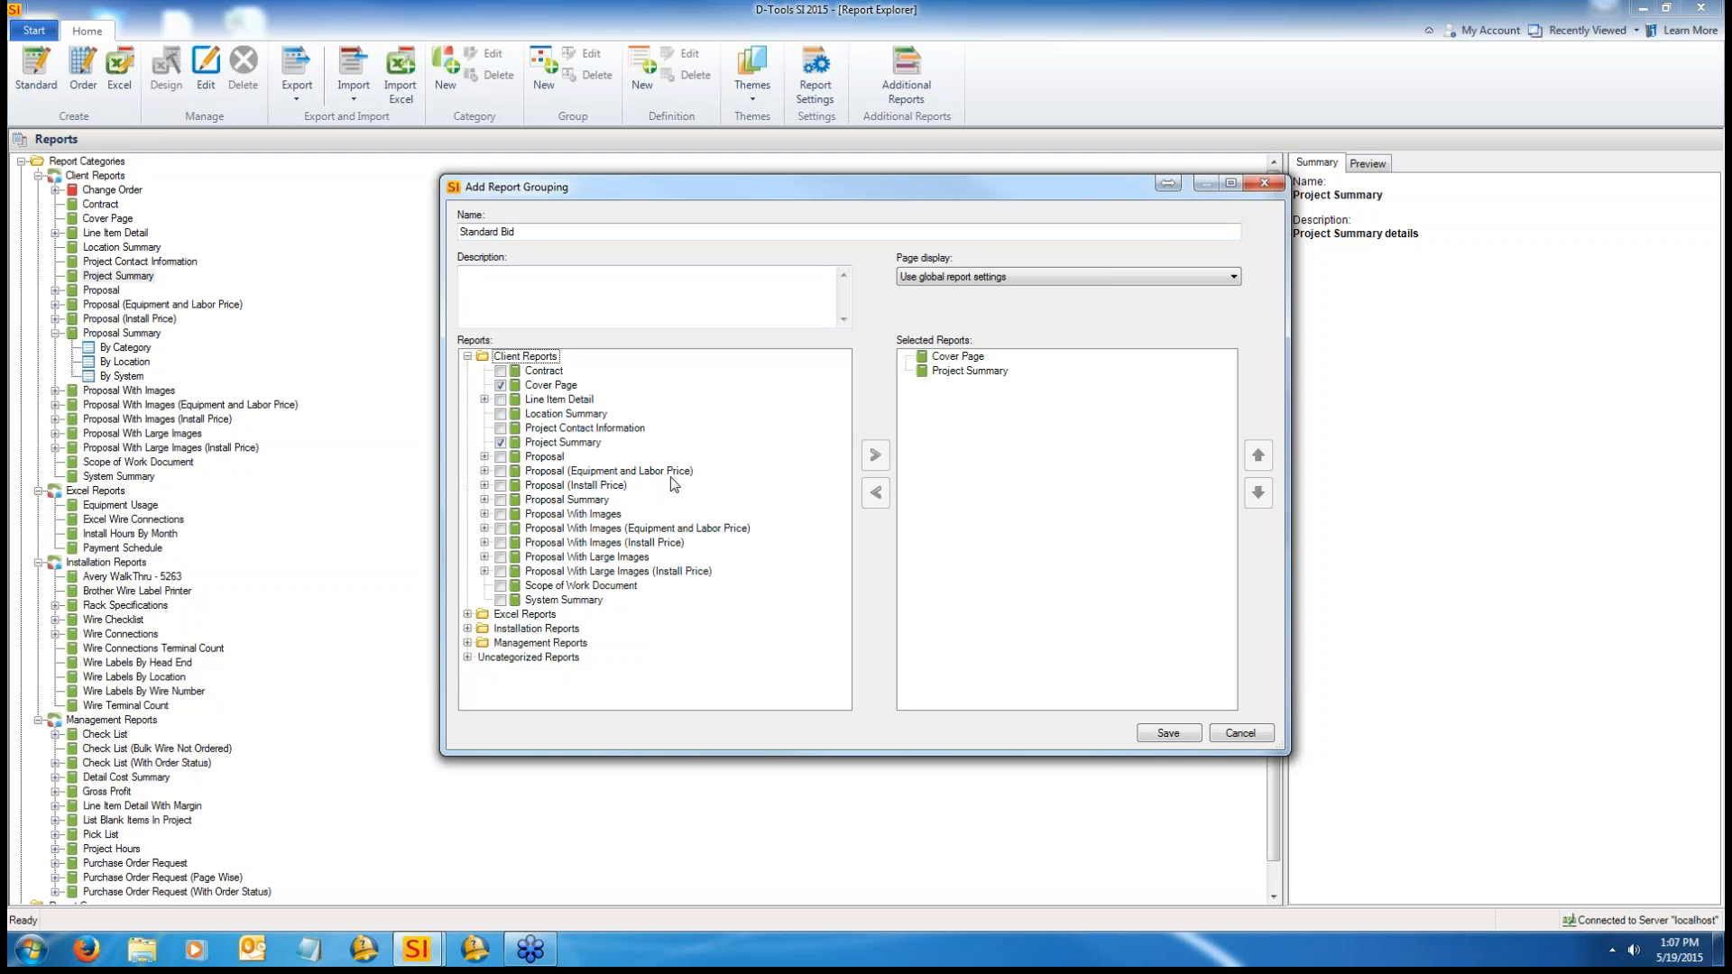
left_click(542, 457)
left_click(607, 472)
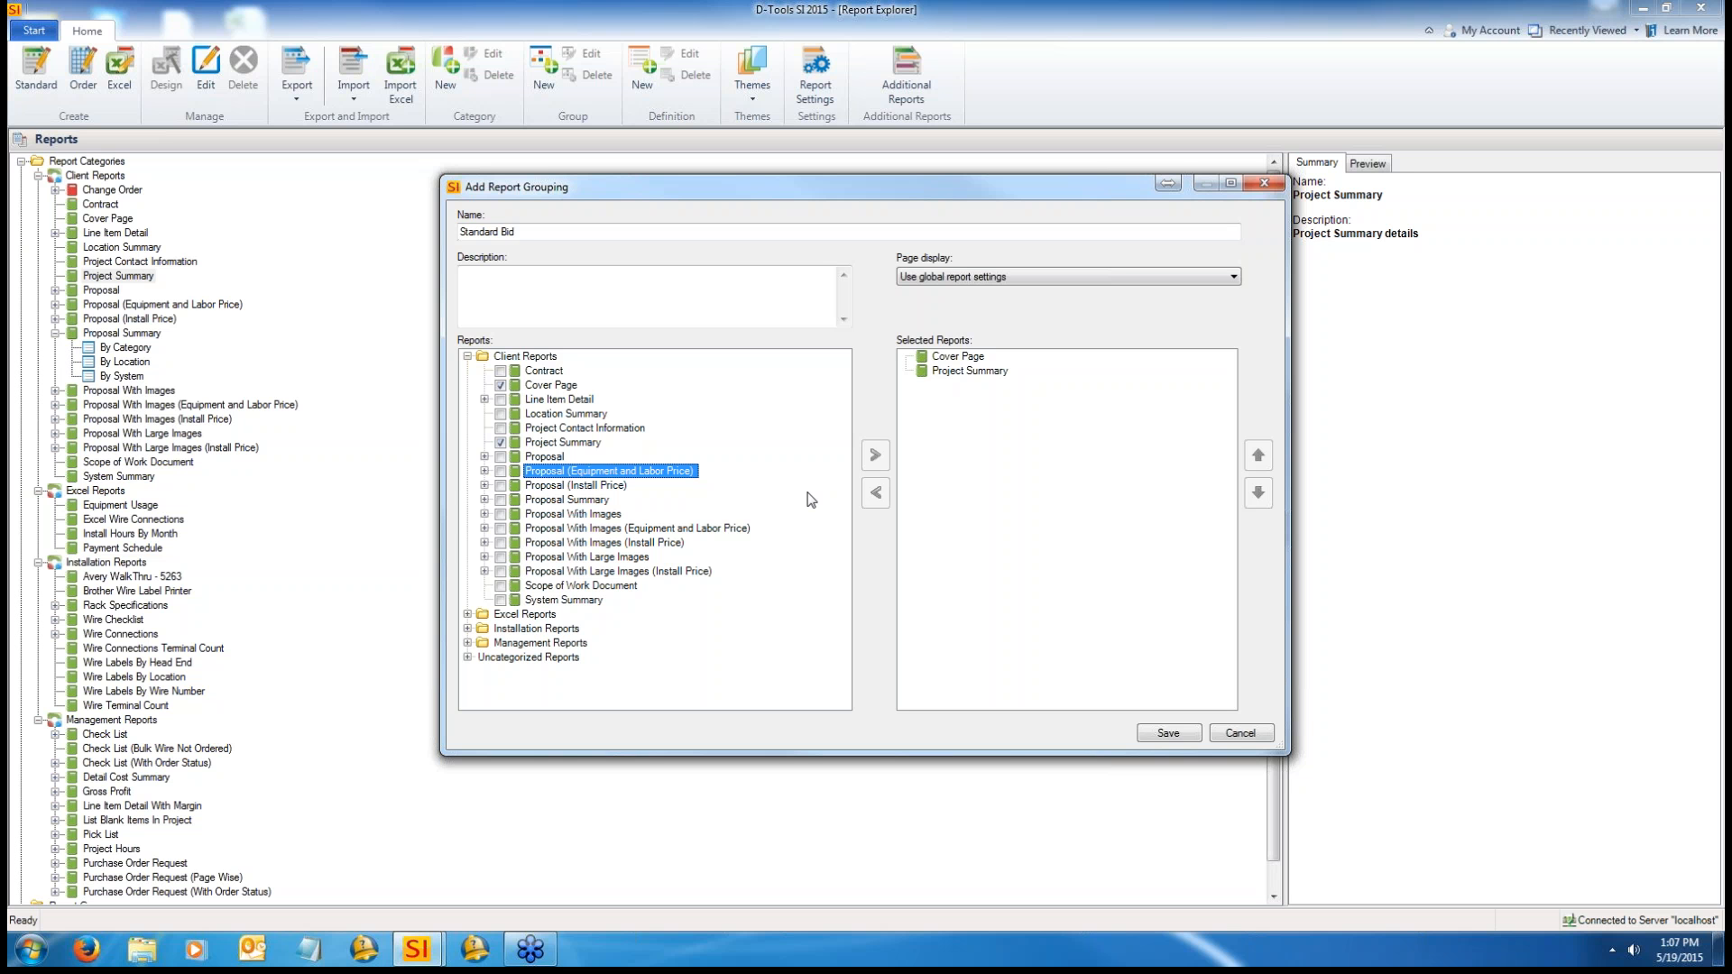
left_click(620, 491)
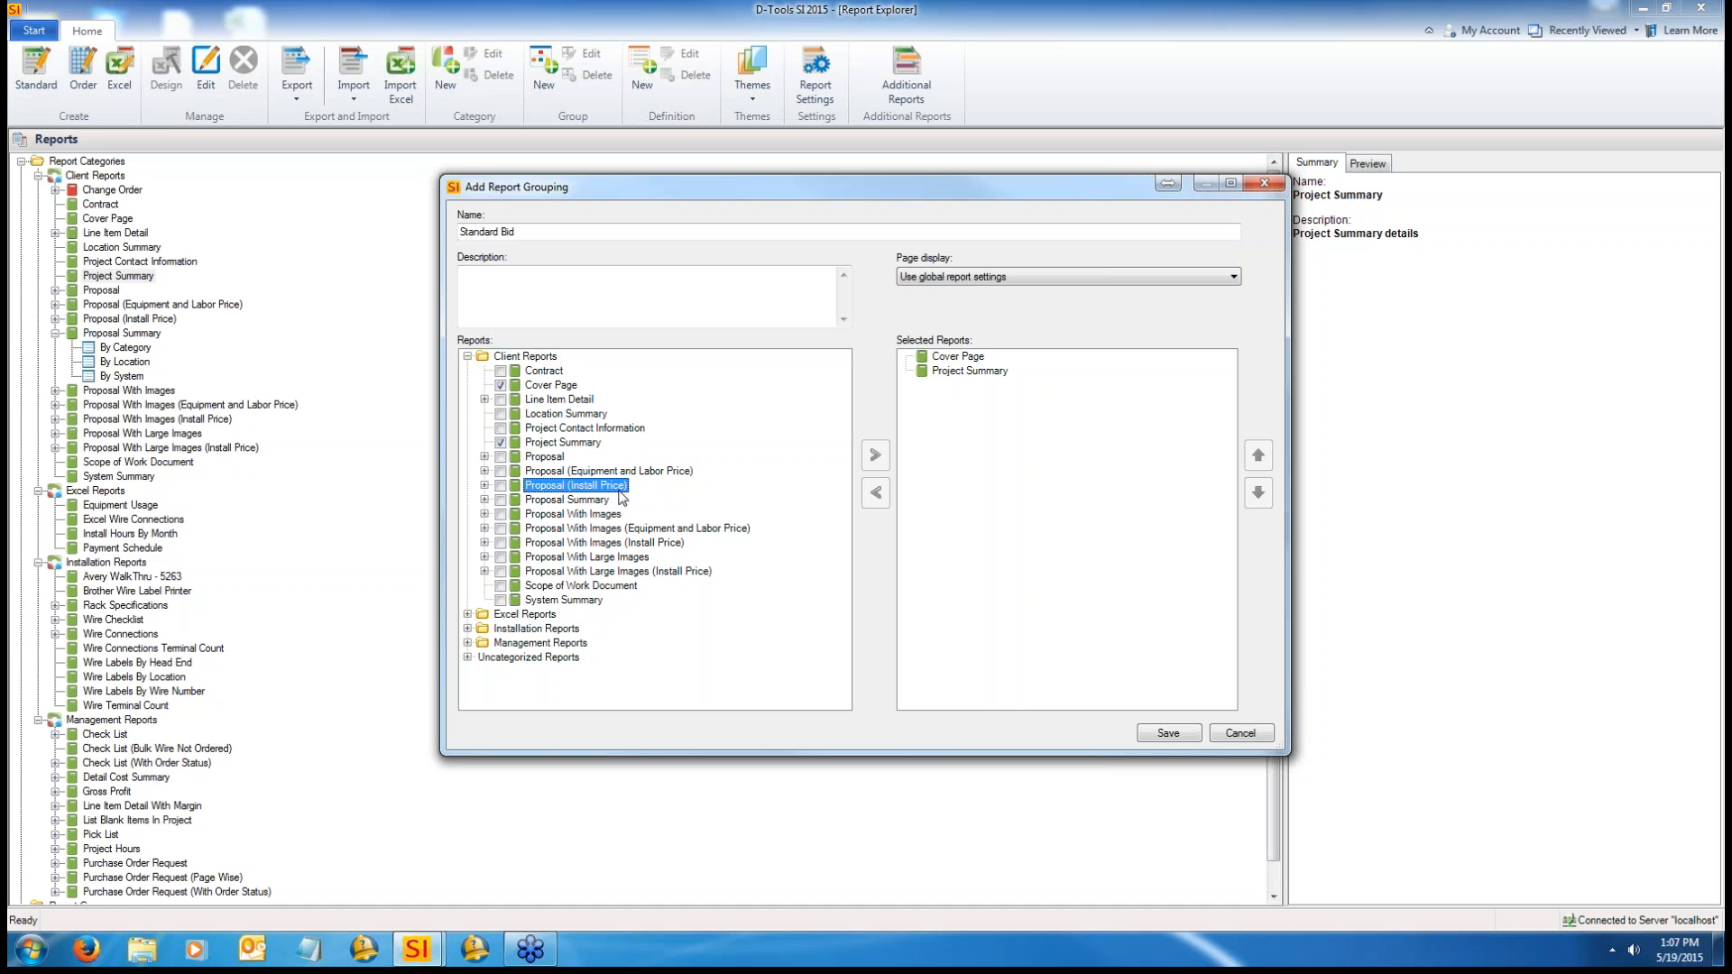
Step: Add Proposal (Install Price) to the group with only its By Location definition selected instead of the default one
left_click(501, 486)
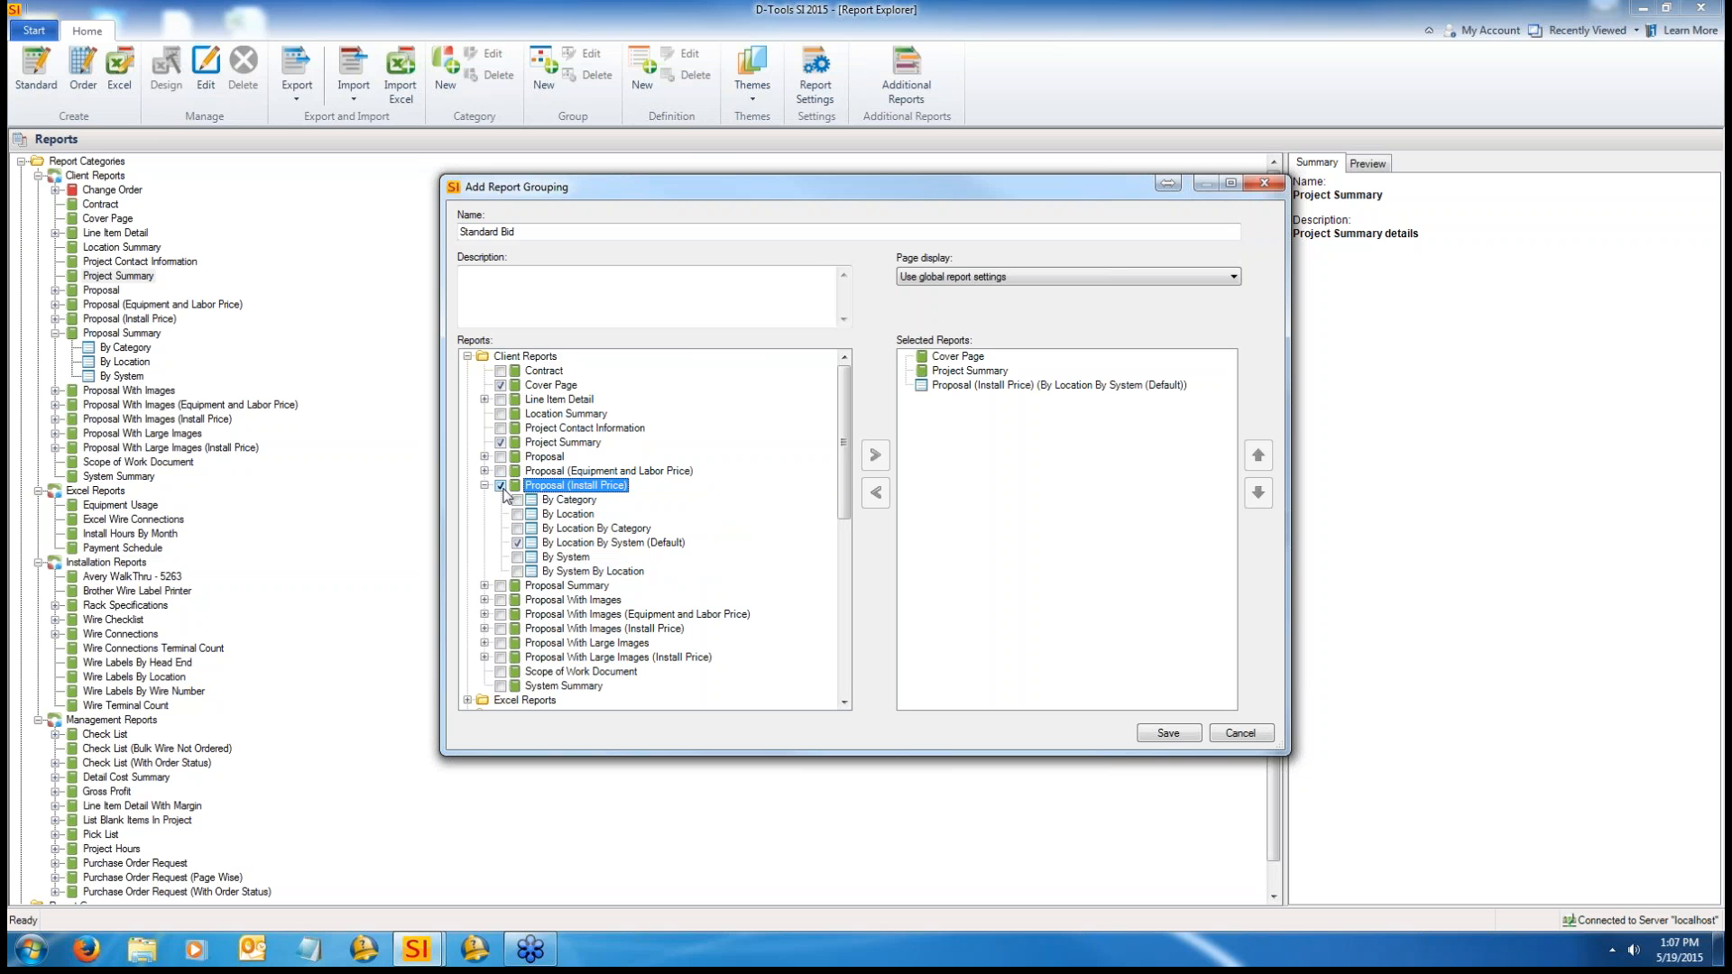
left_click(518, 543)
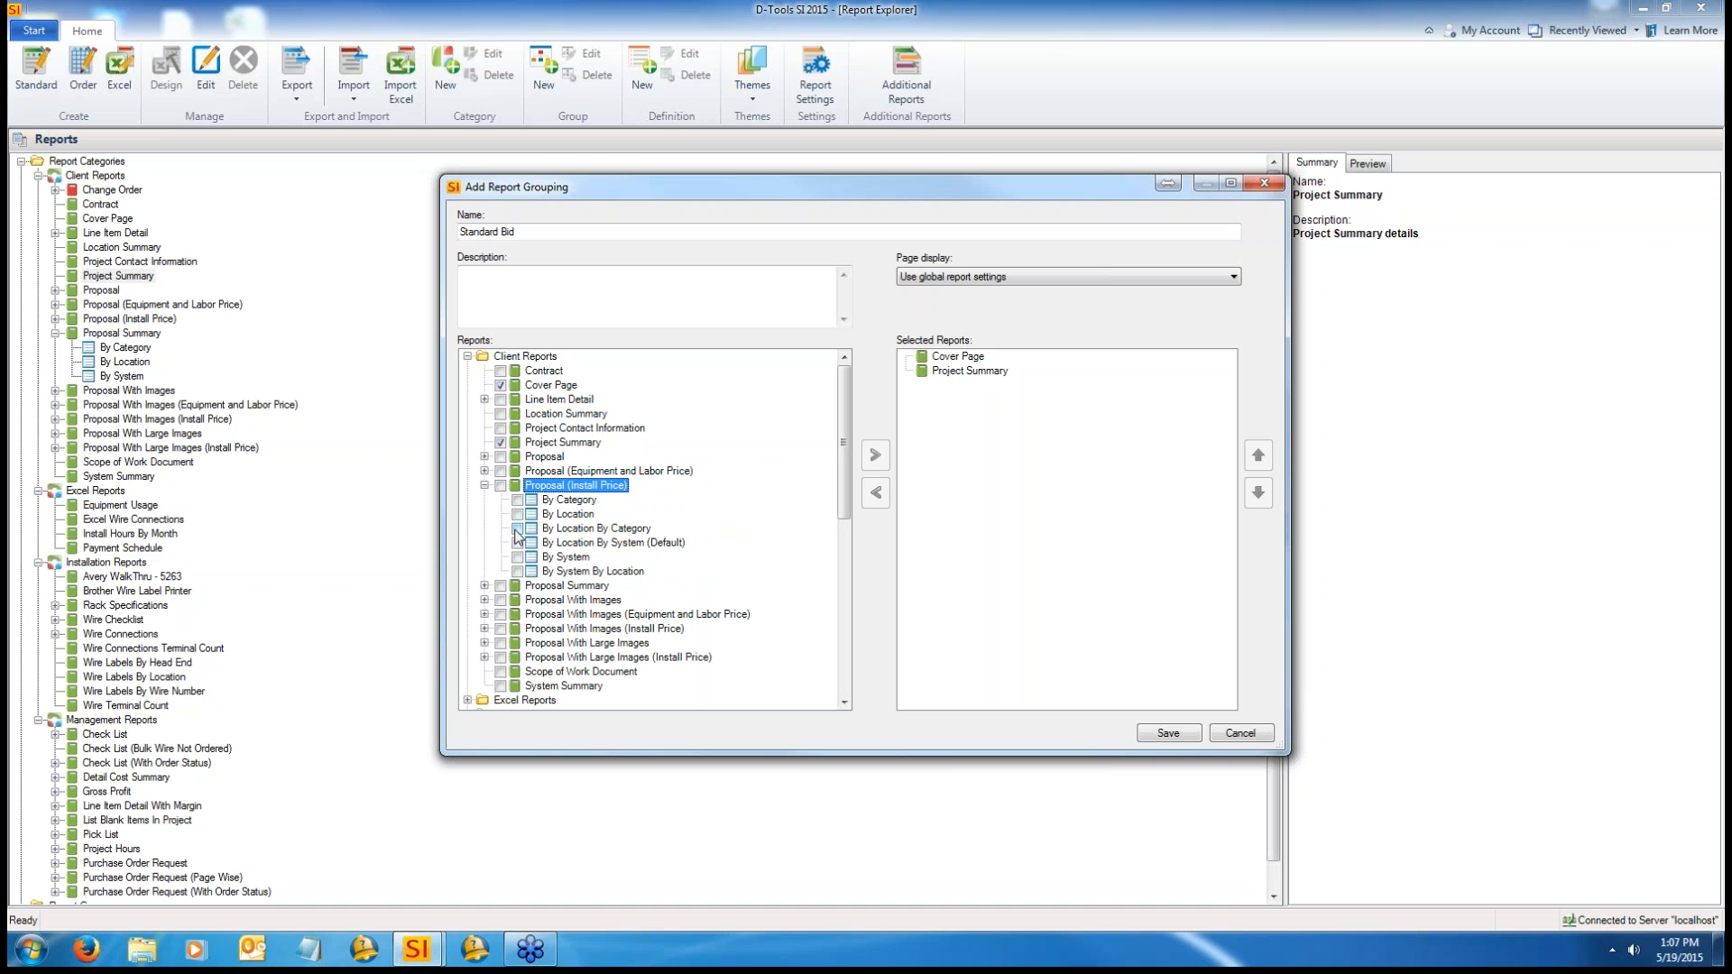
left_click(518, 516)
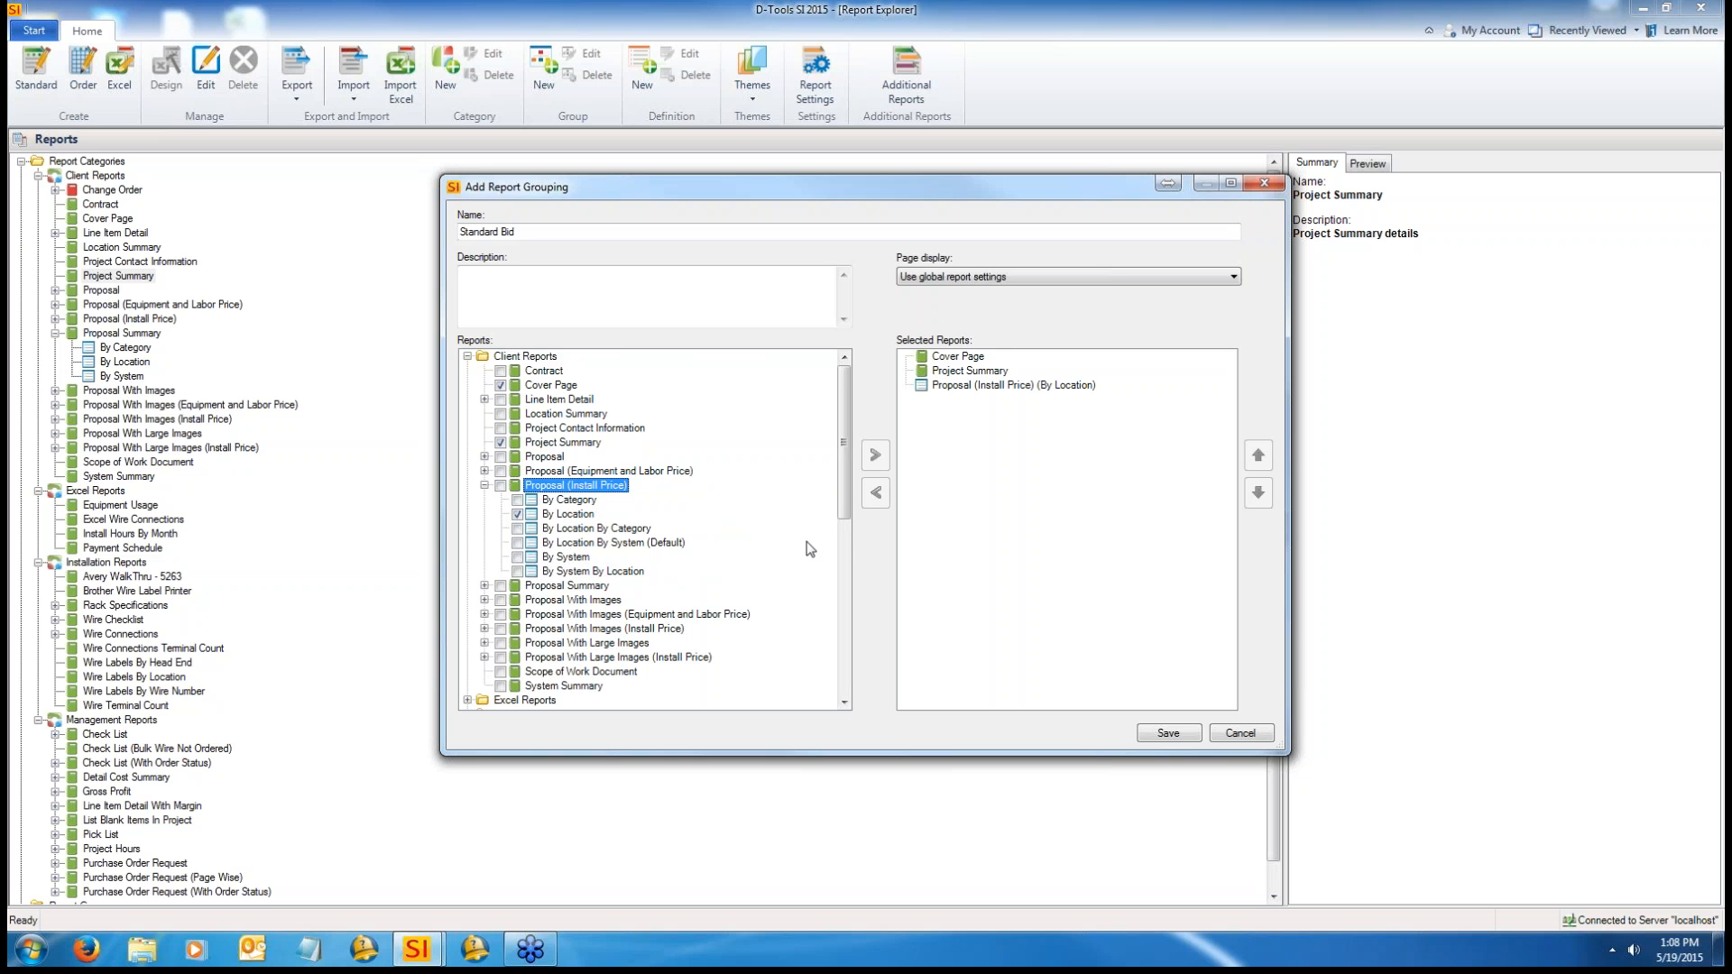
Step: Add the System Summary report, save the Standard Bid group and check which reports it contains
scroll(631, 542, "down", 3)
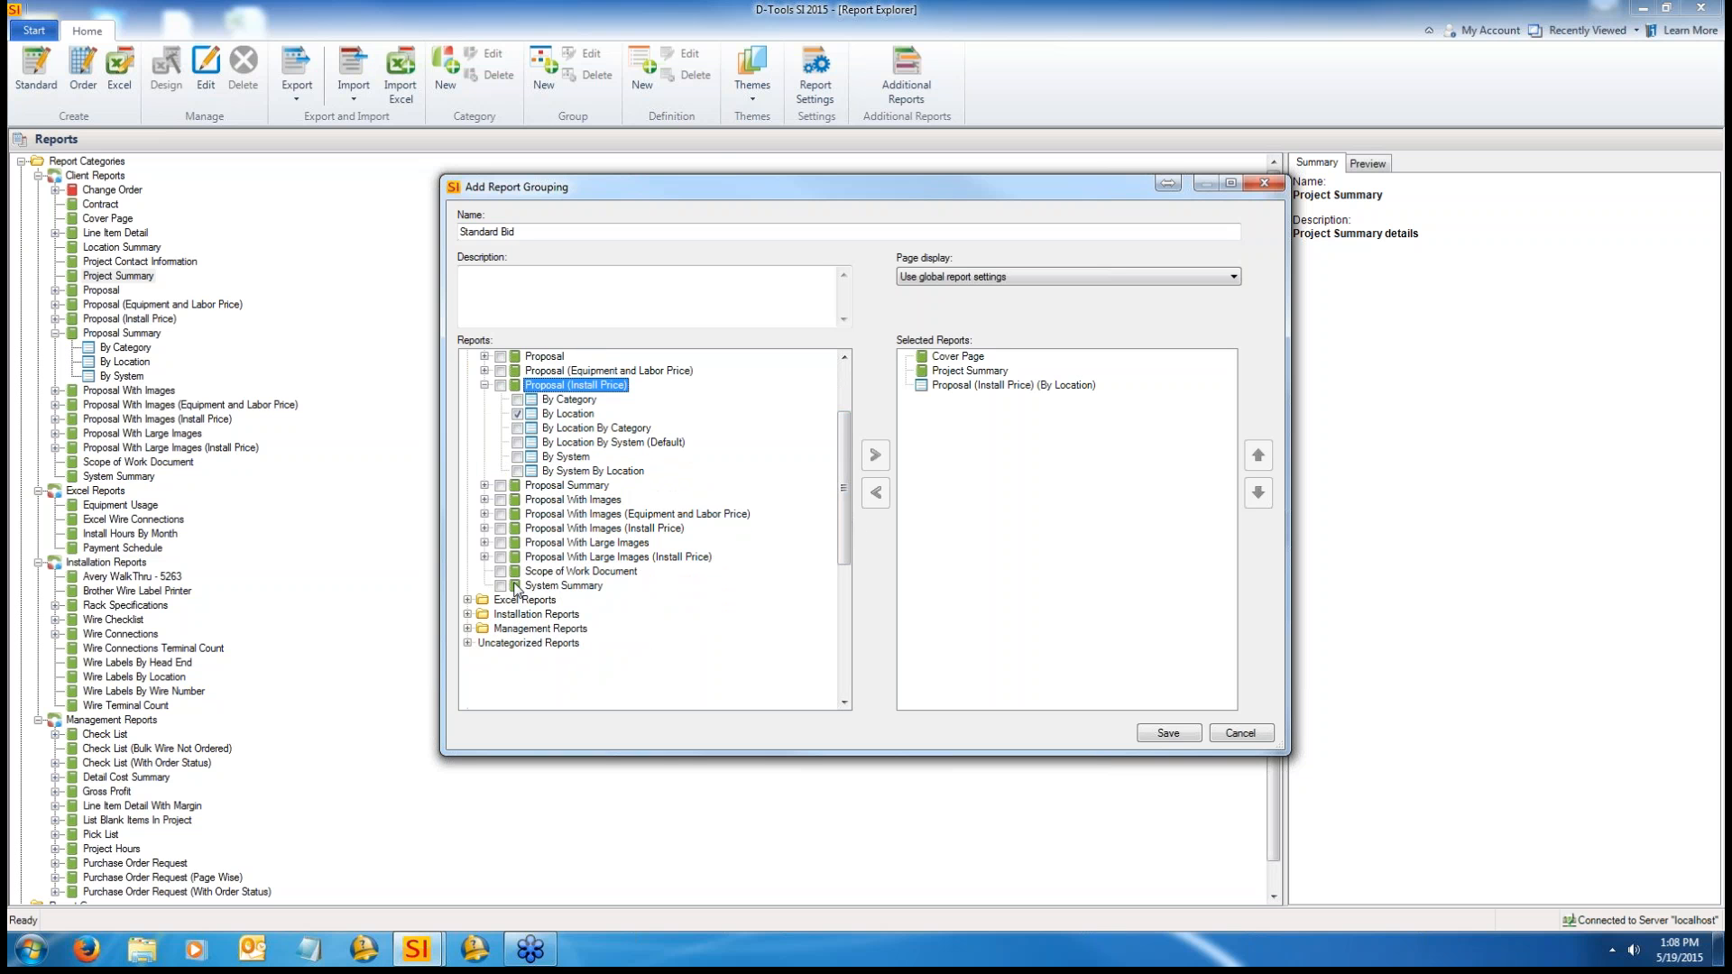
left_click(509, 588)
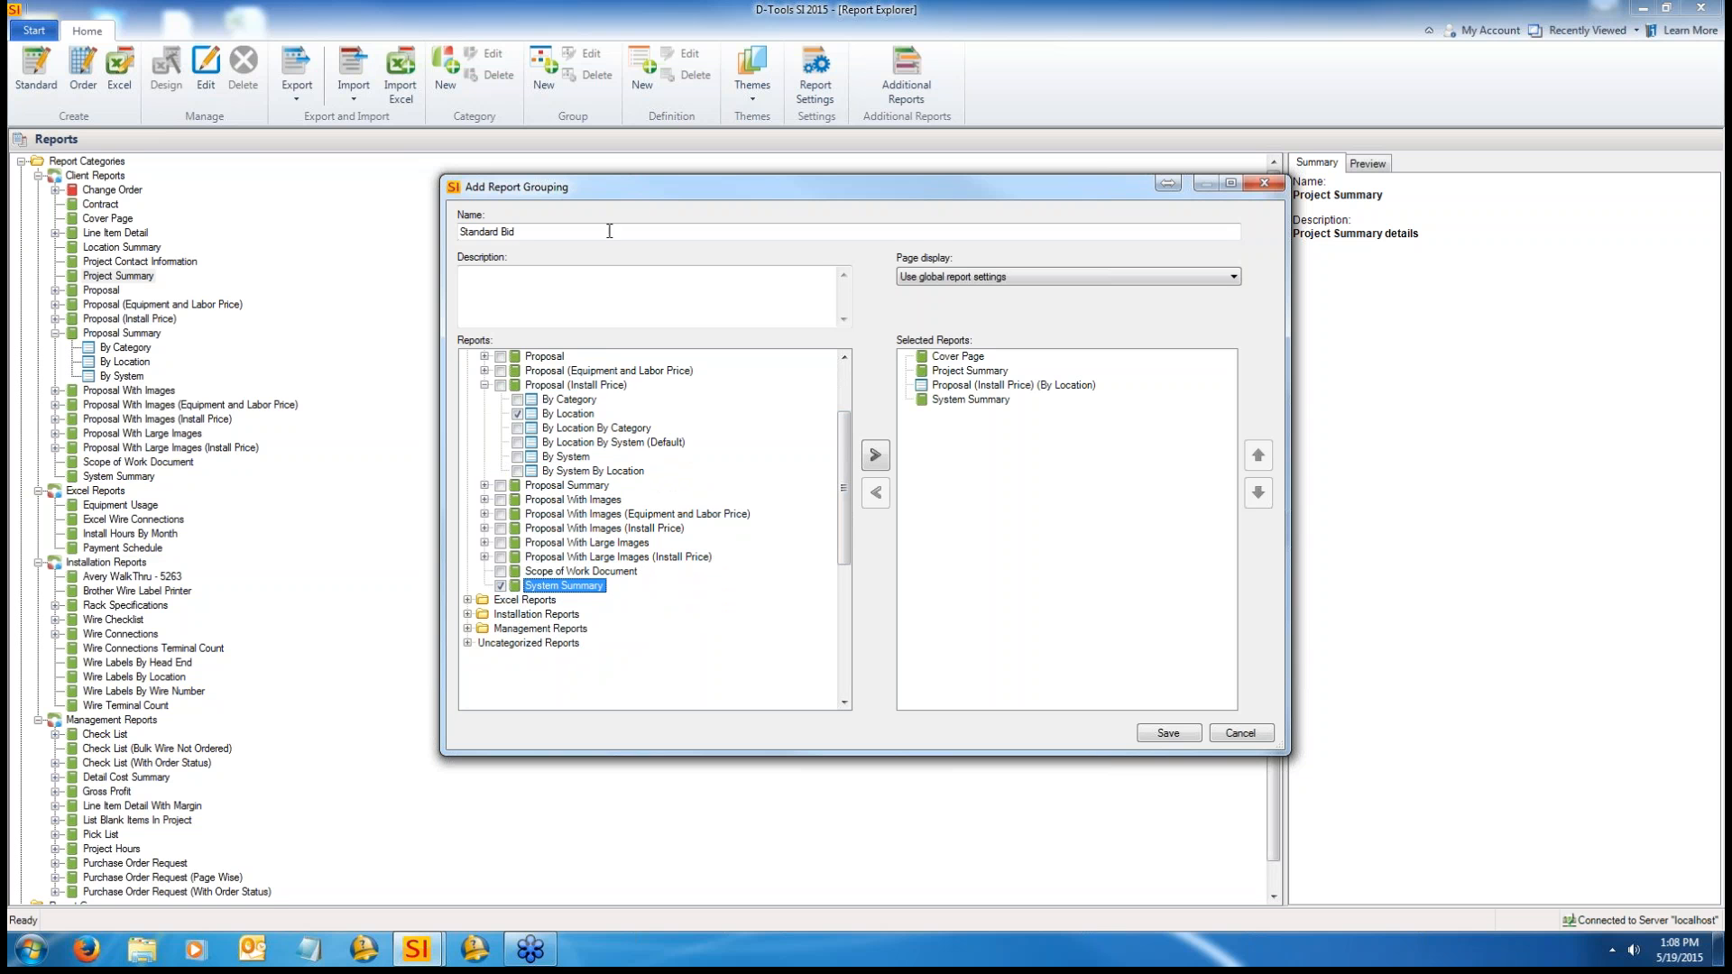
left_click(1169, 733)
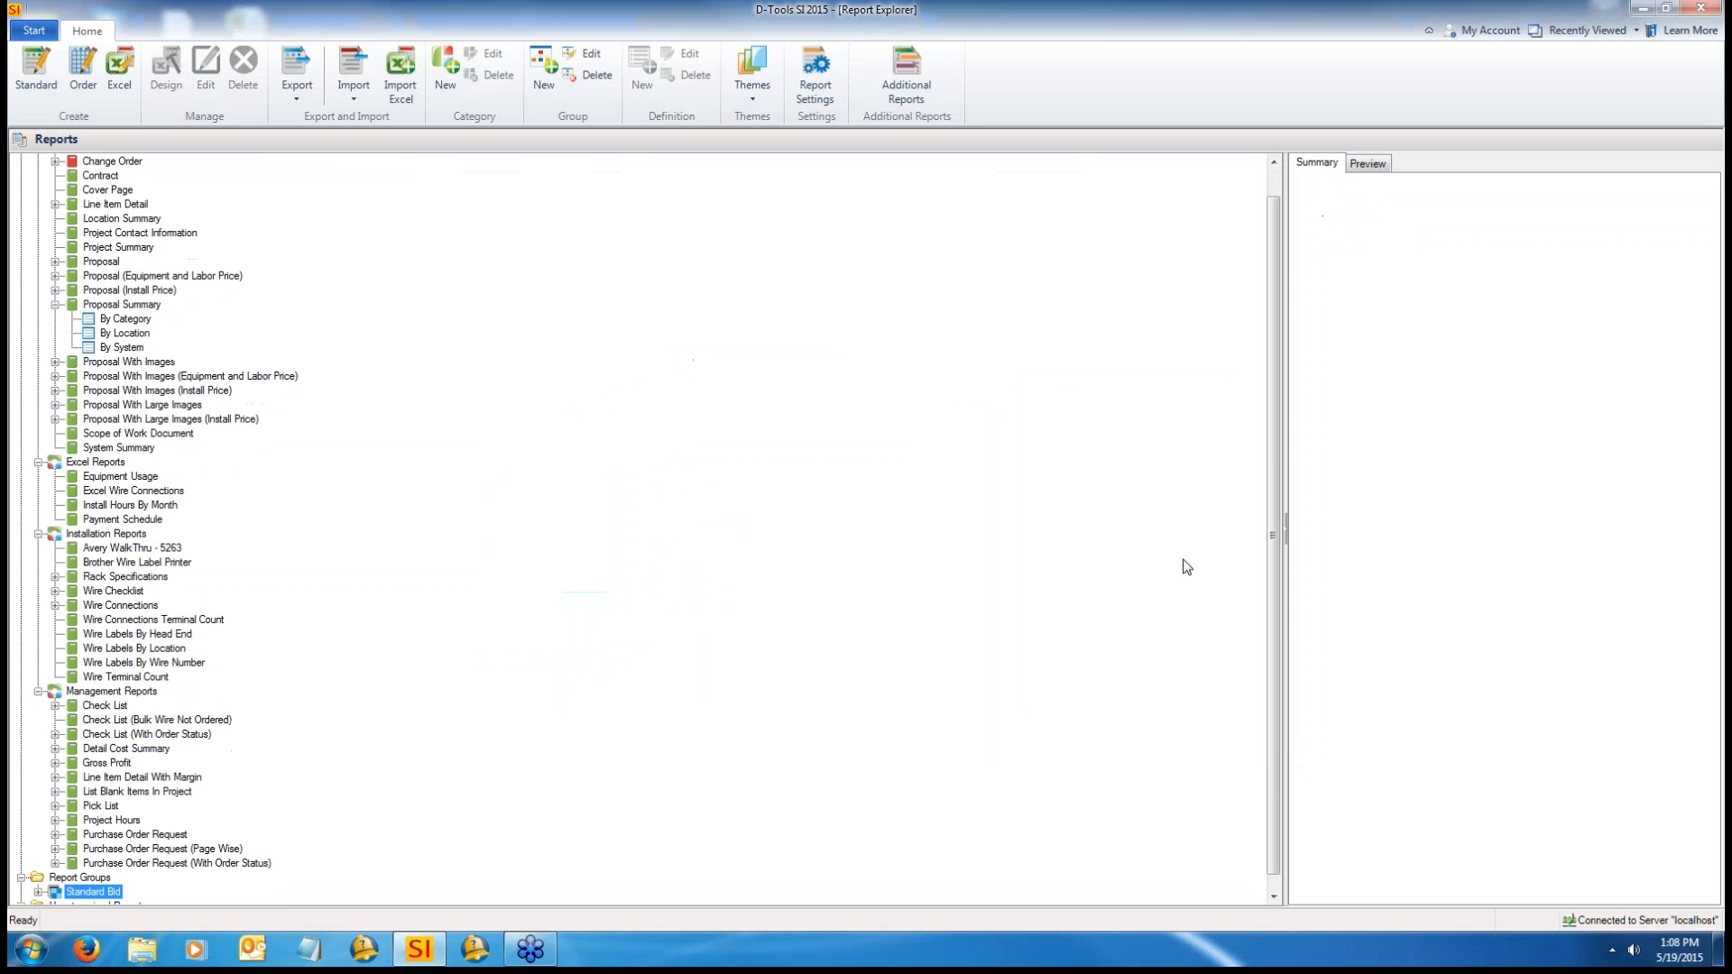
scroll(1274, 458, "down", 1)
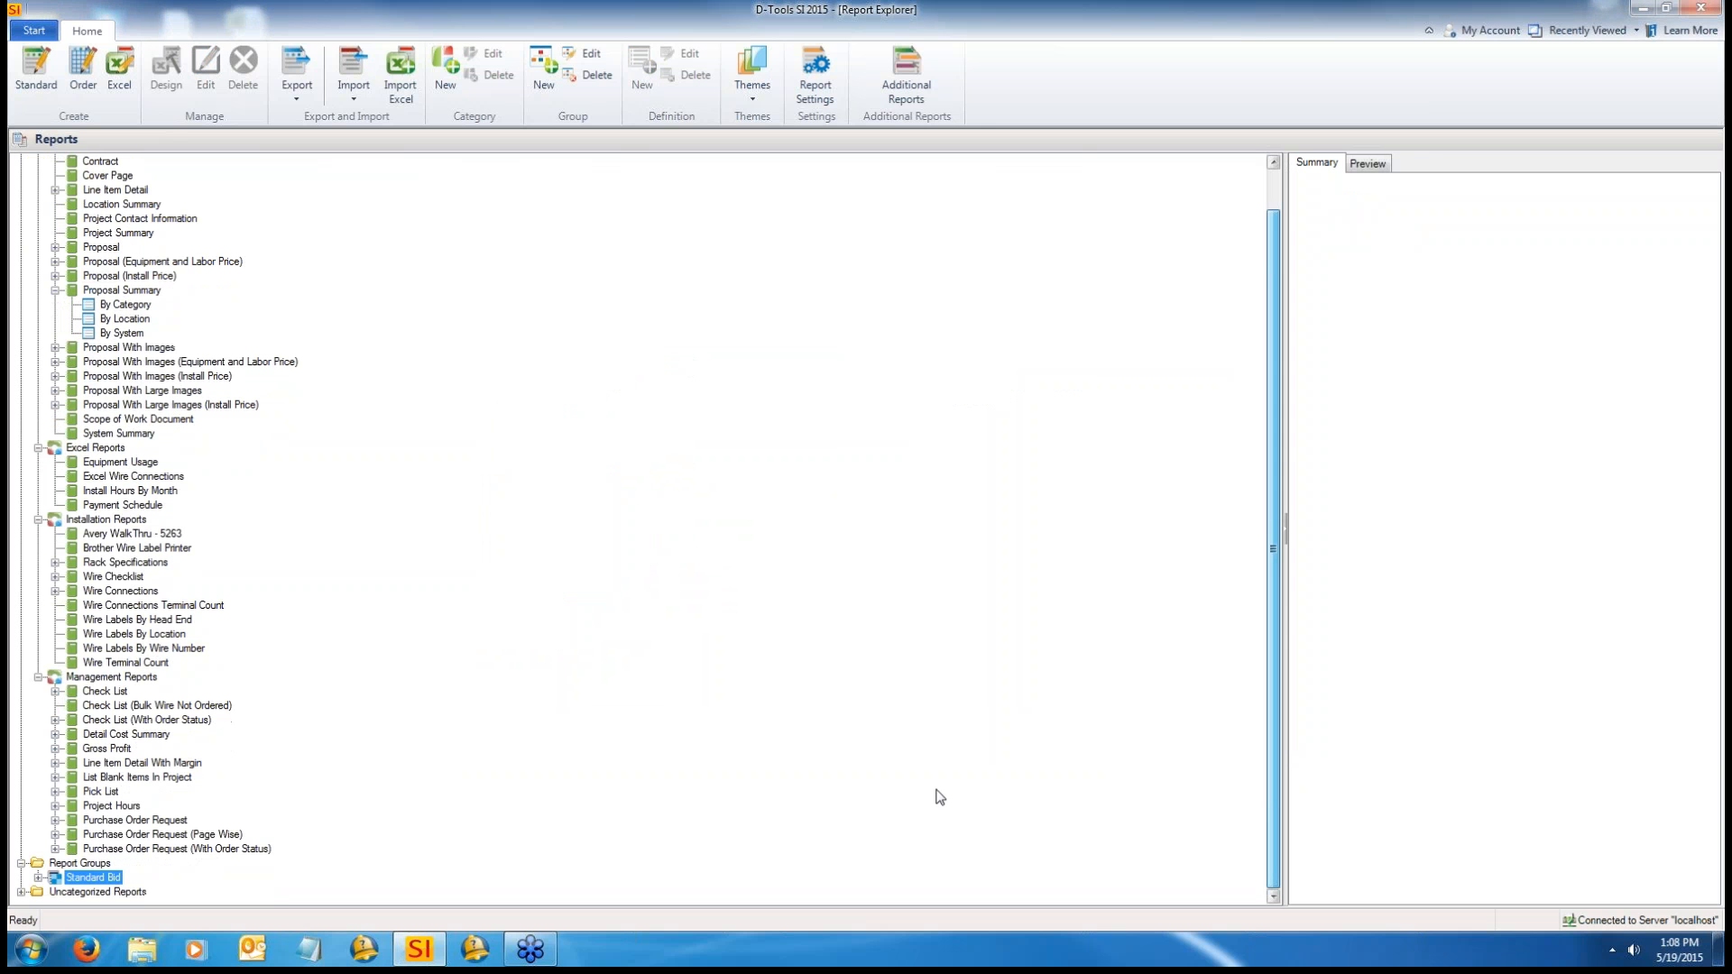
left_click(37, 877)
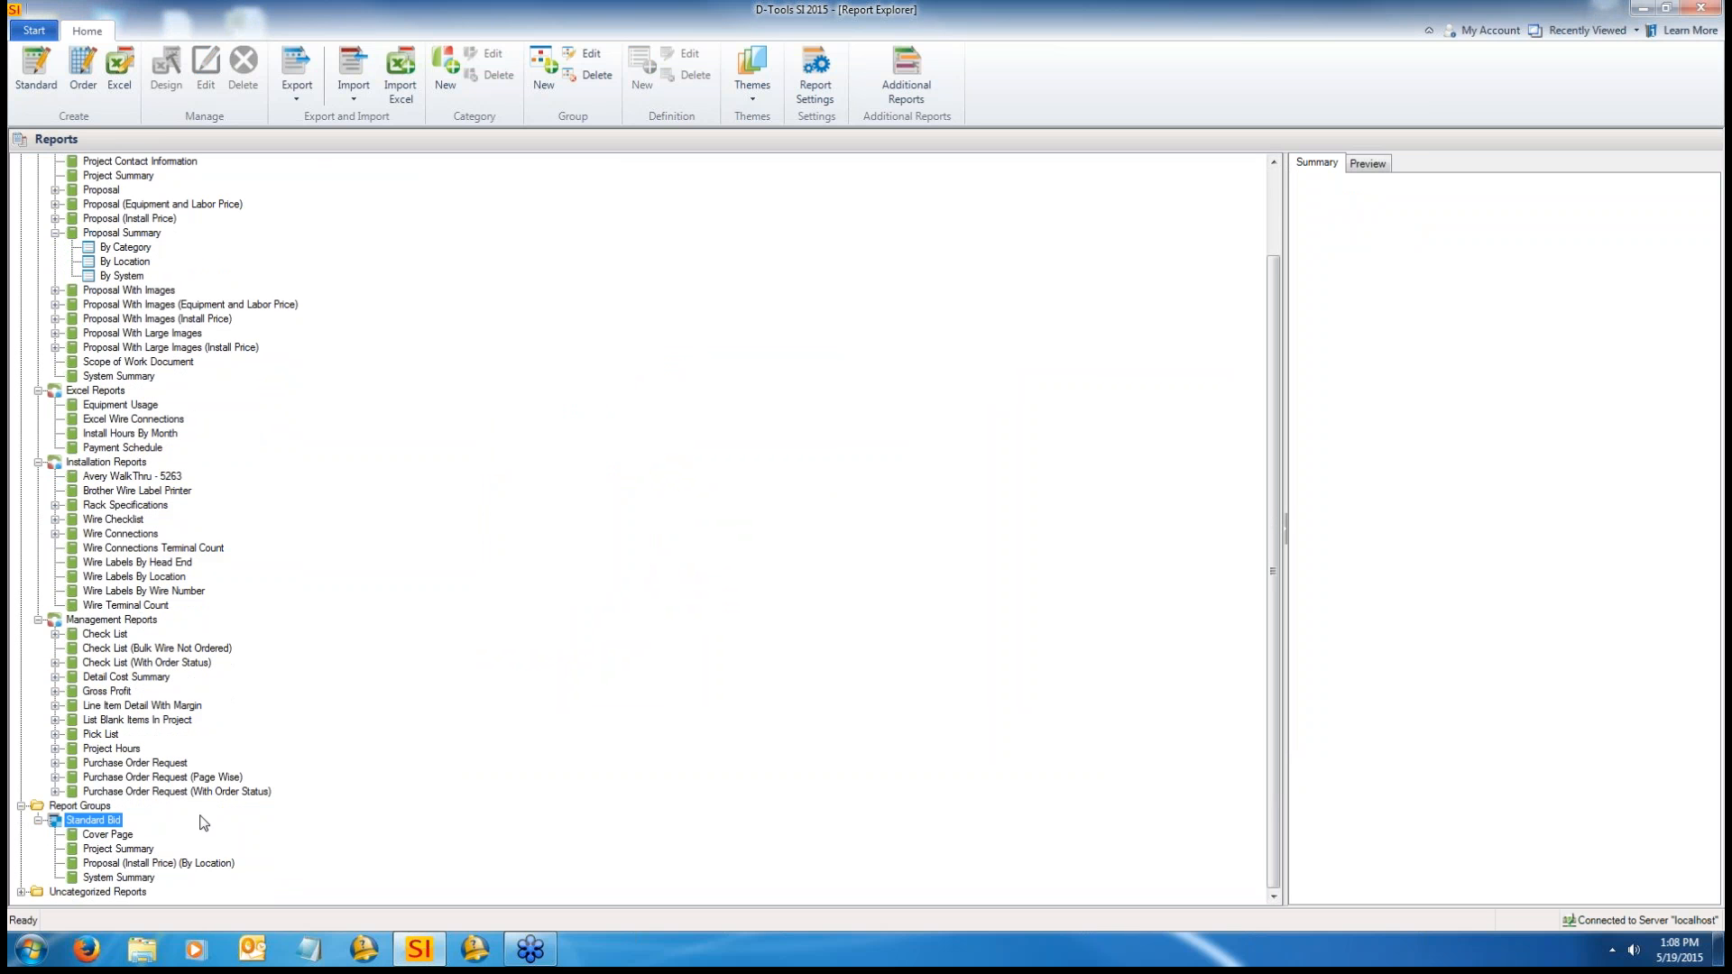
Step: Switch to the project list and select the Webinar Client's QuickBooks project
left_click(25, 33)
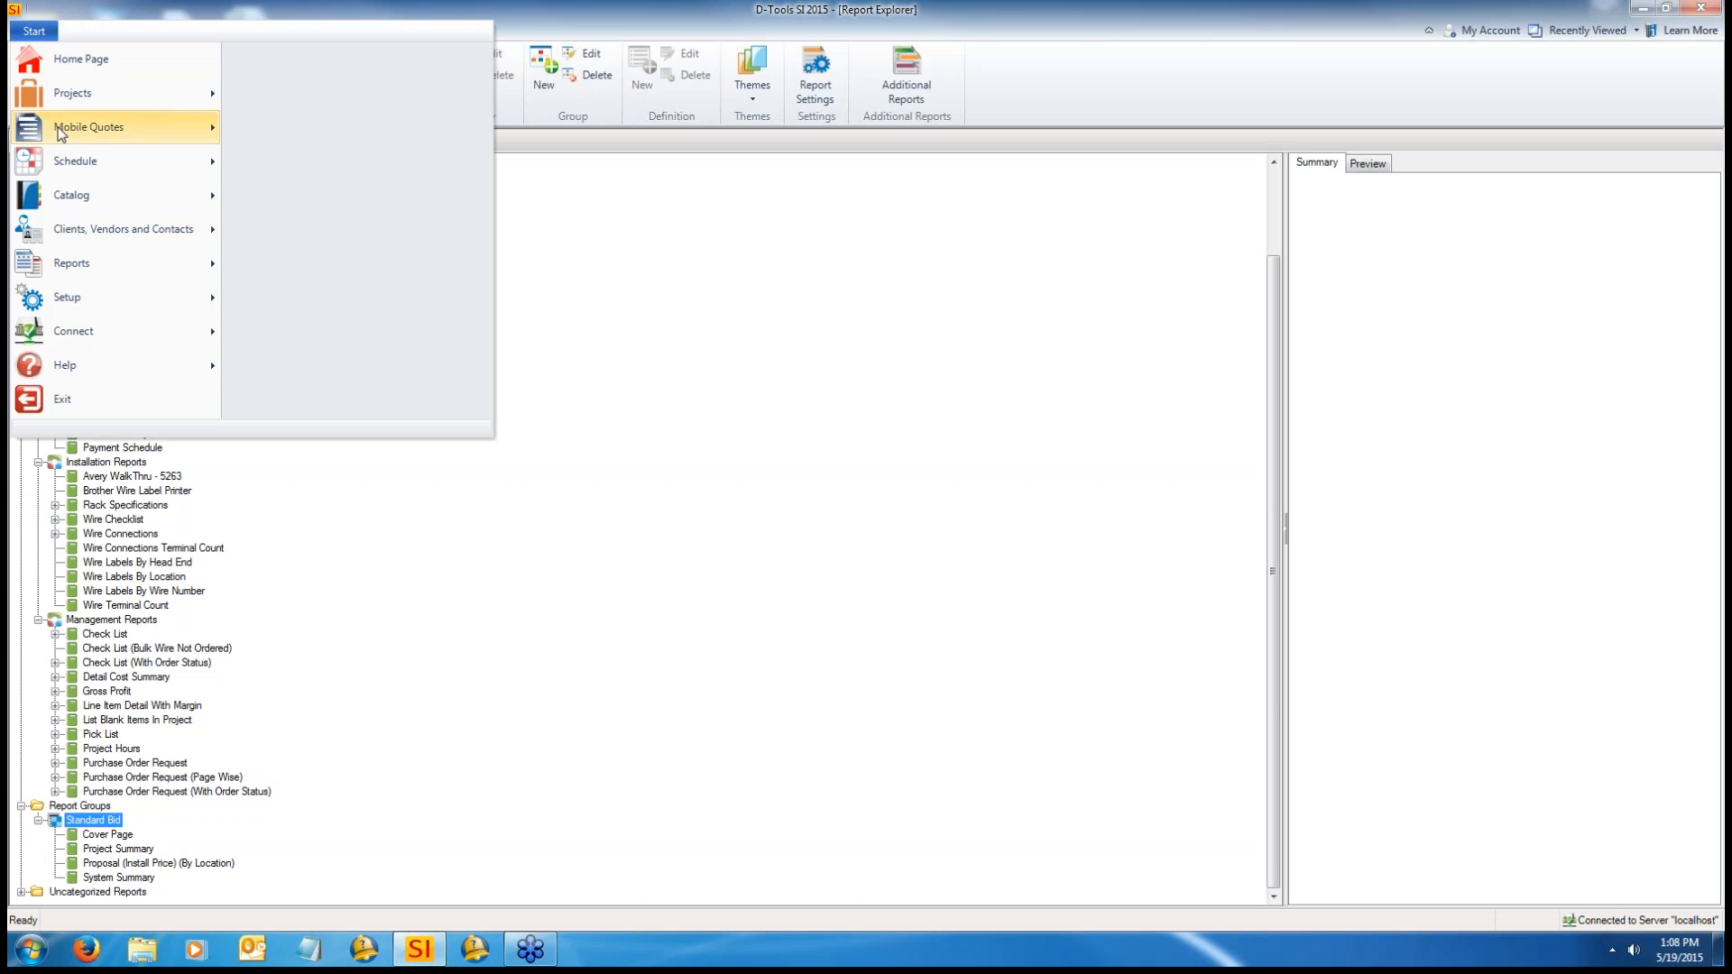
mouse_move(190, 93)
left_click(328, 85)
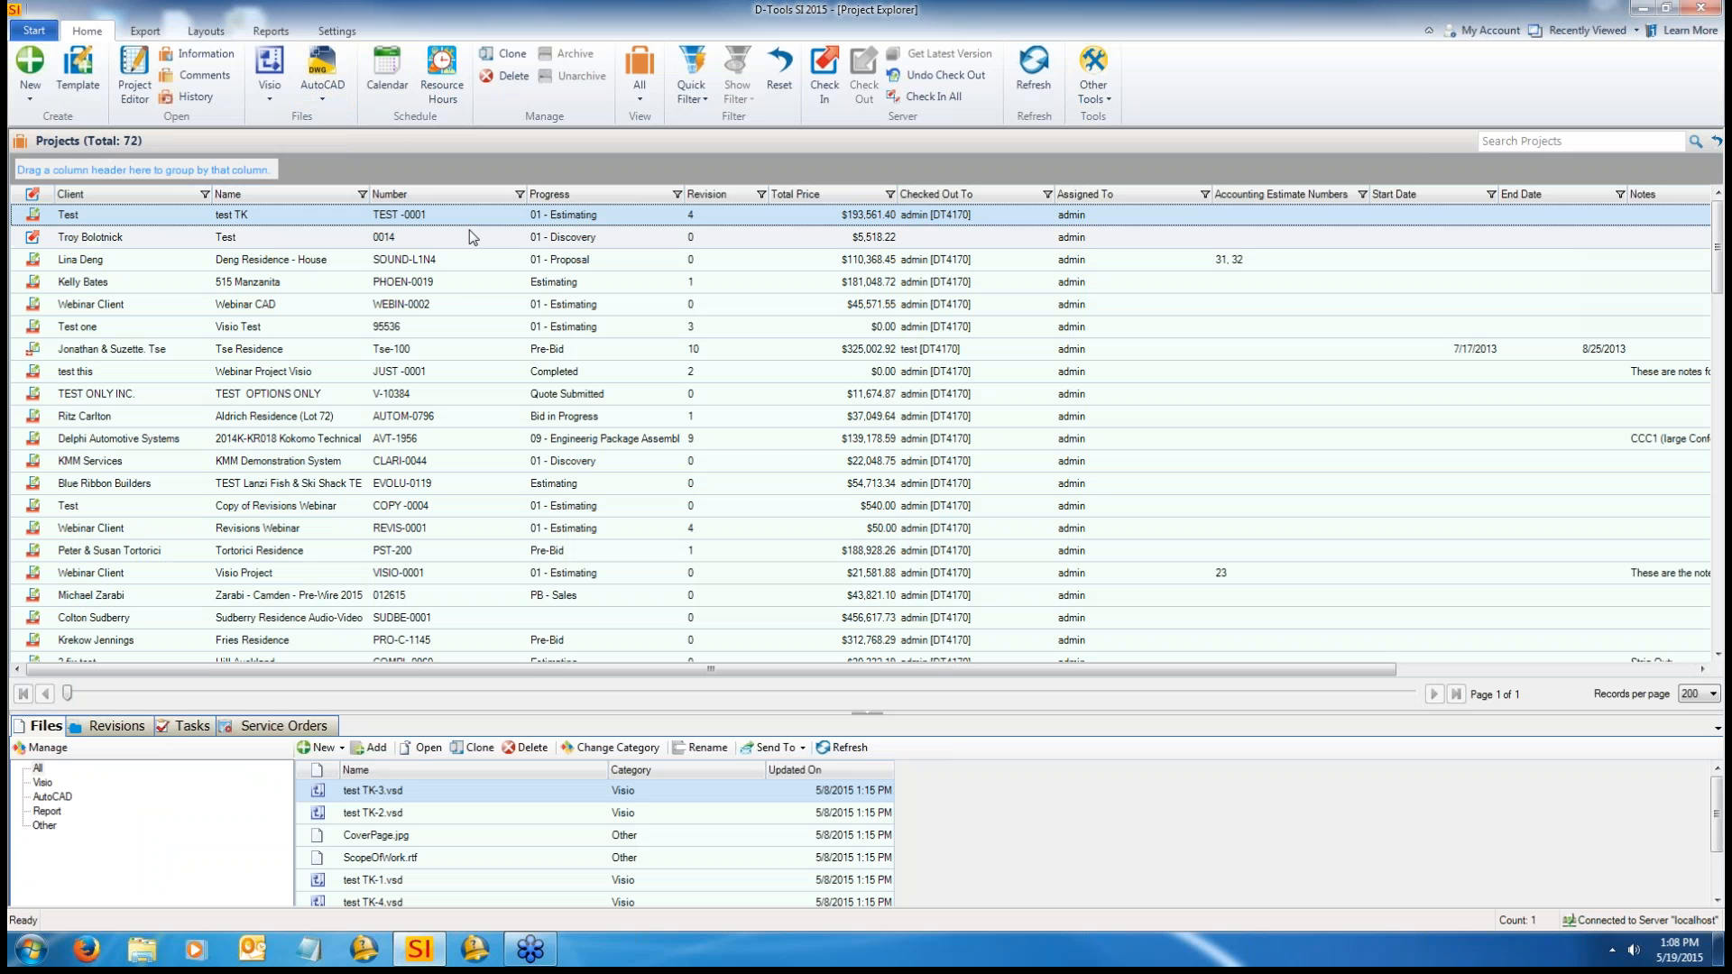
left_click(431, 239)
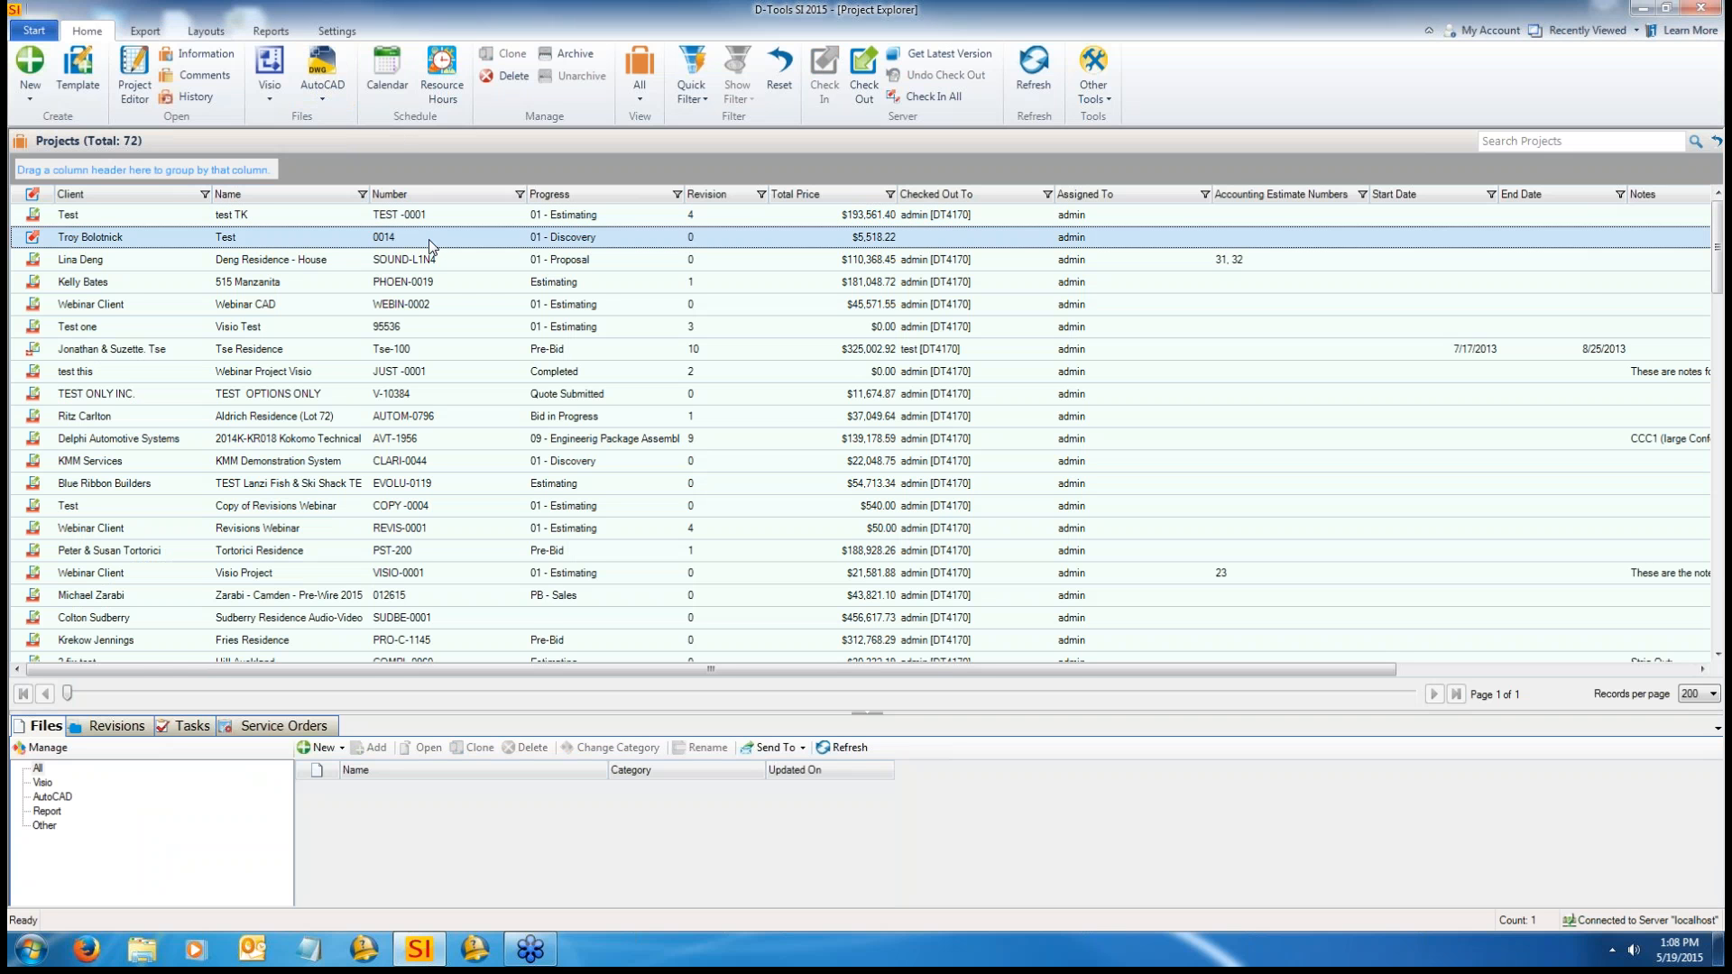
scroll(452, 285, "down", 15)
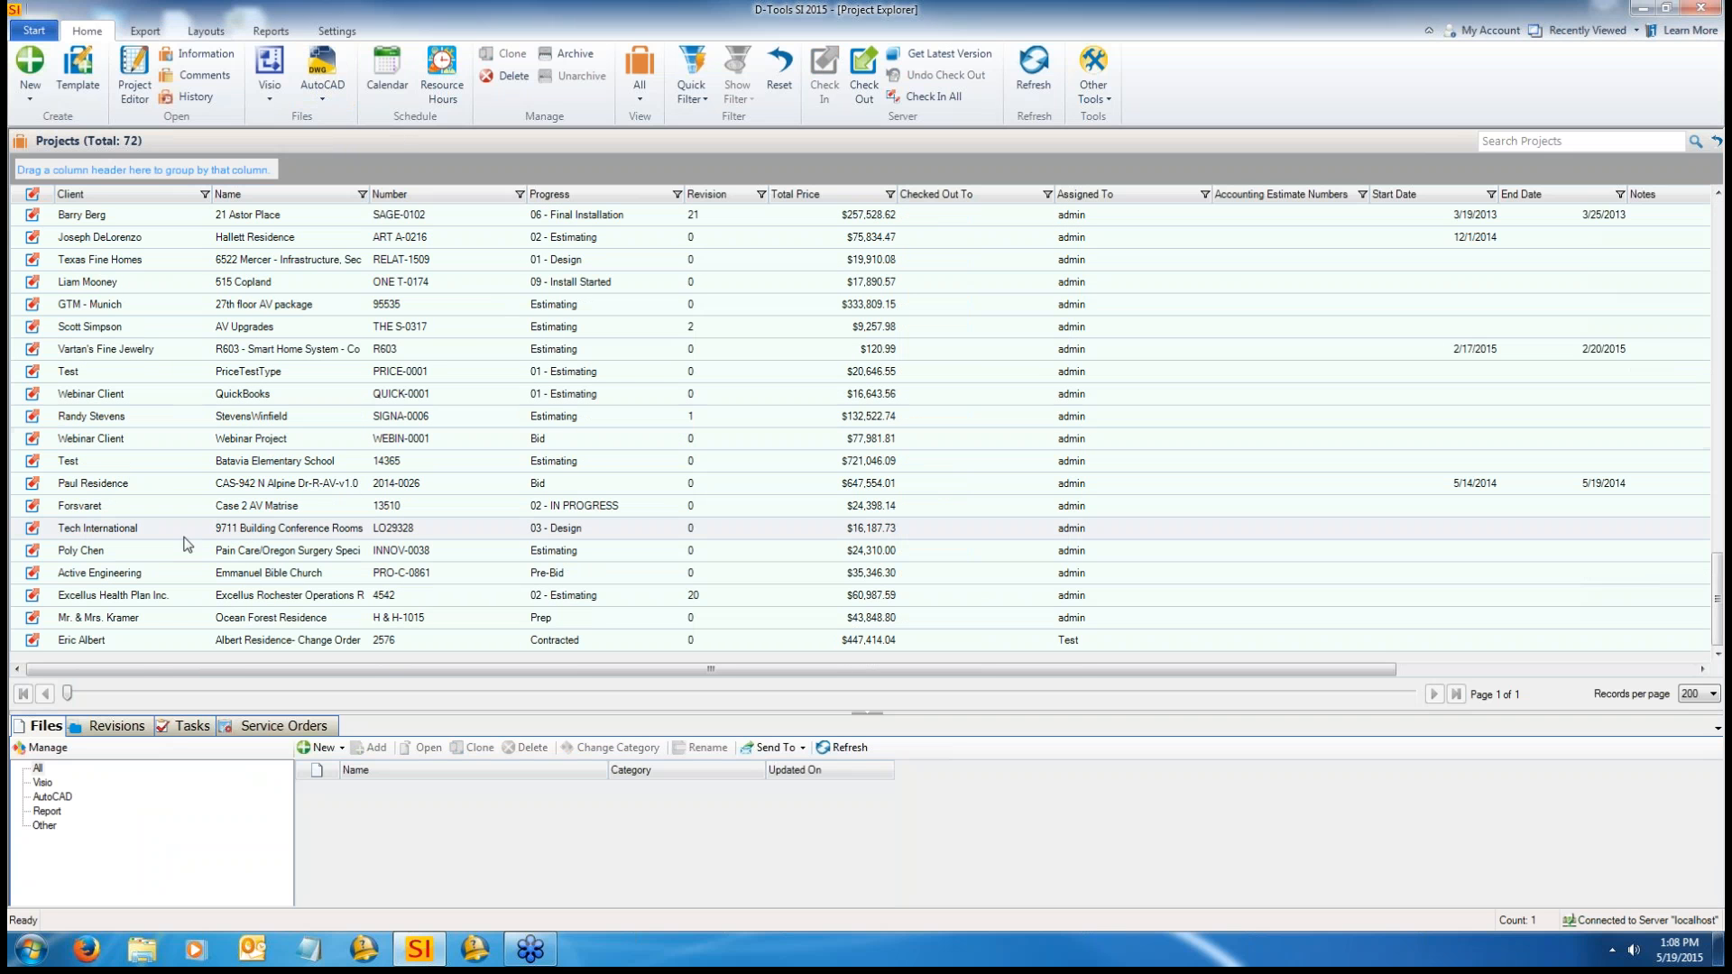
left_click(189, 400)
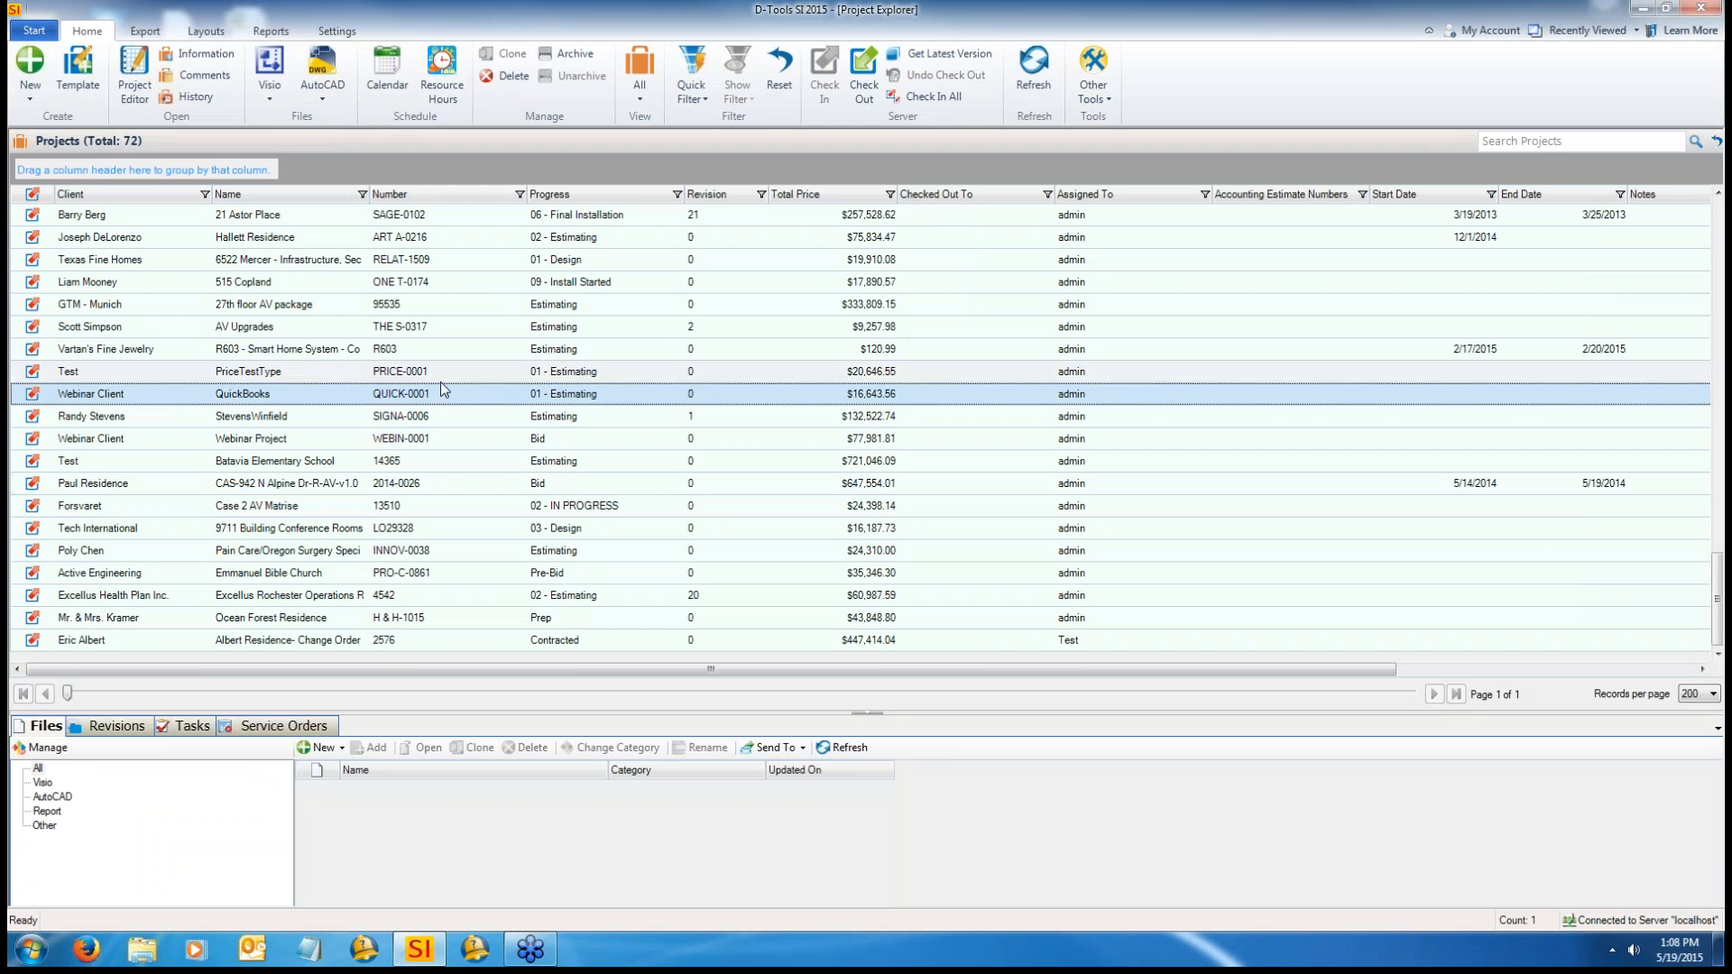
Step: Run the Standard Bid report group for the selected QuickBooks project
left_click(295, 36)
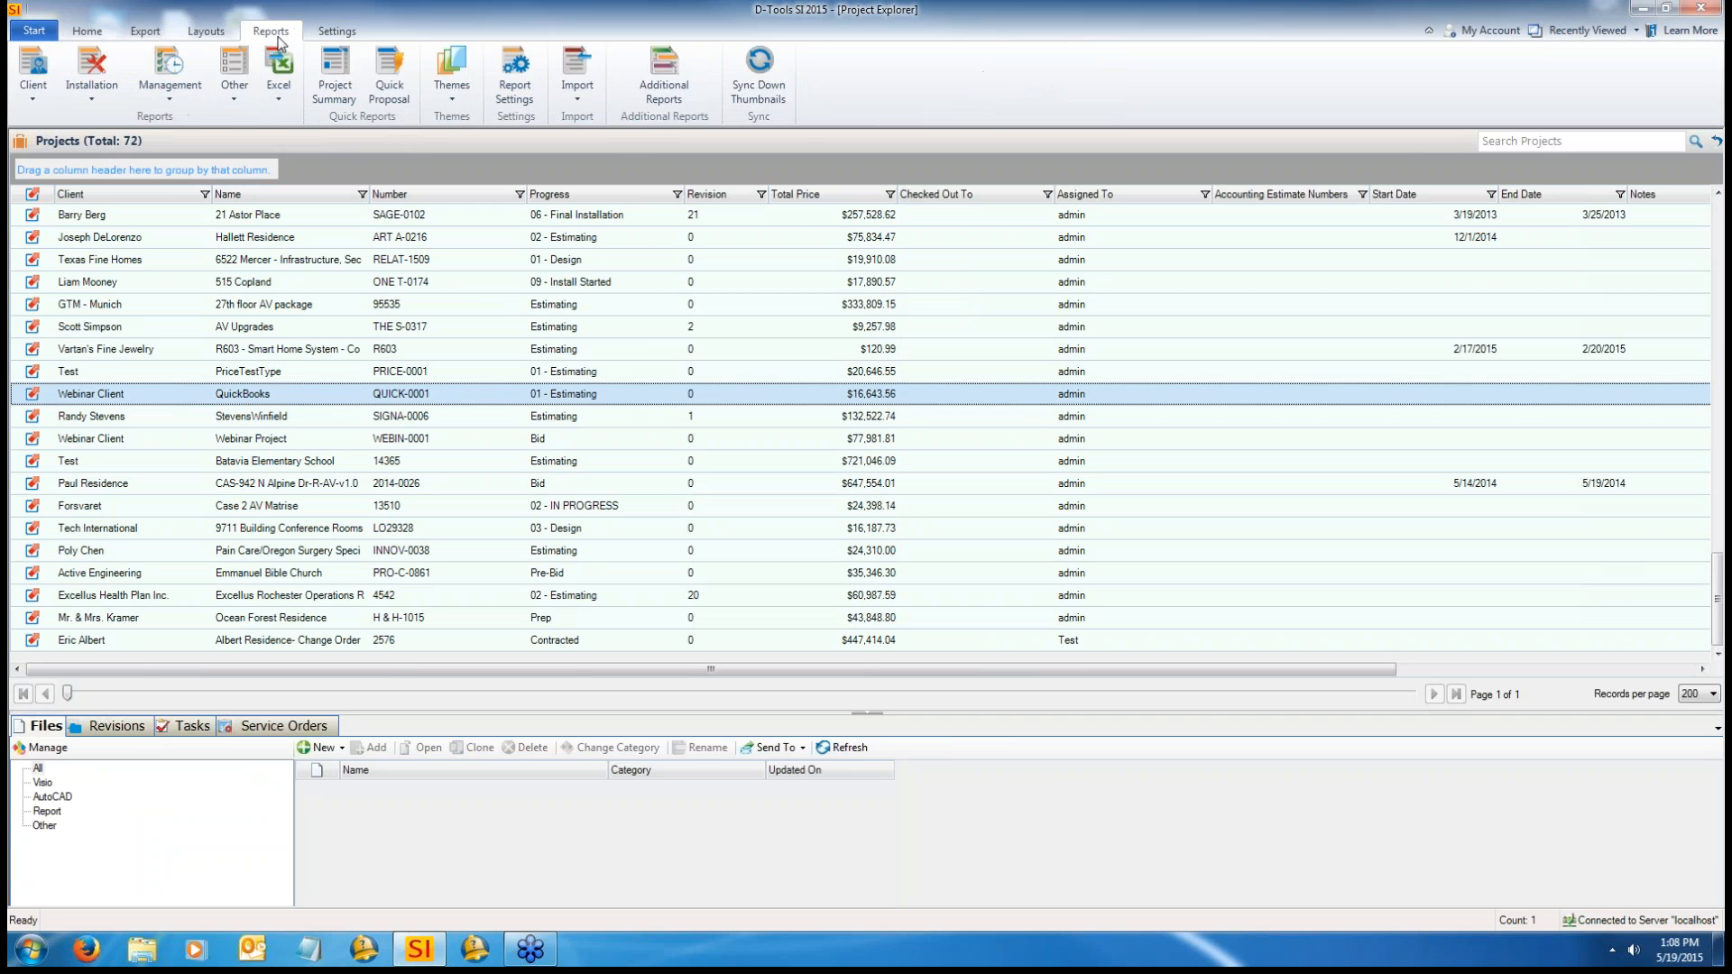
left_click(241, 83)
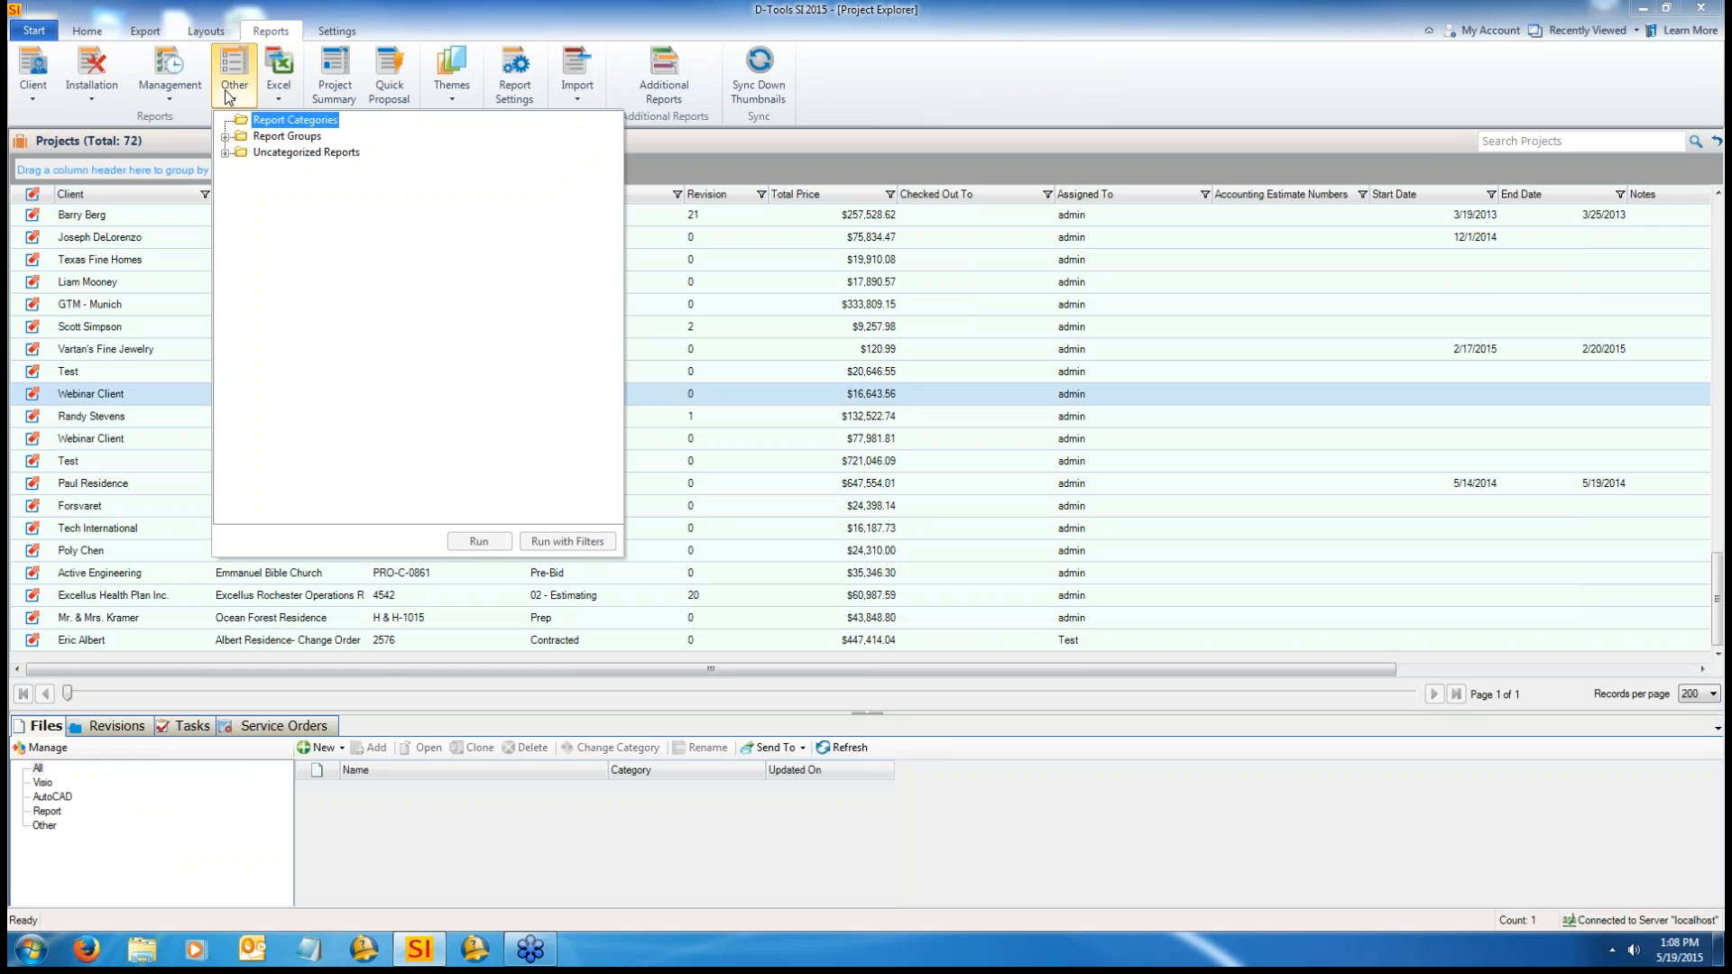
left_click(226, 136)
left_click(300, 152)
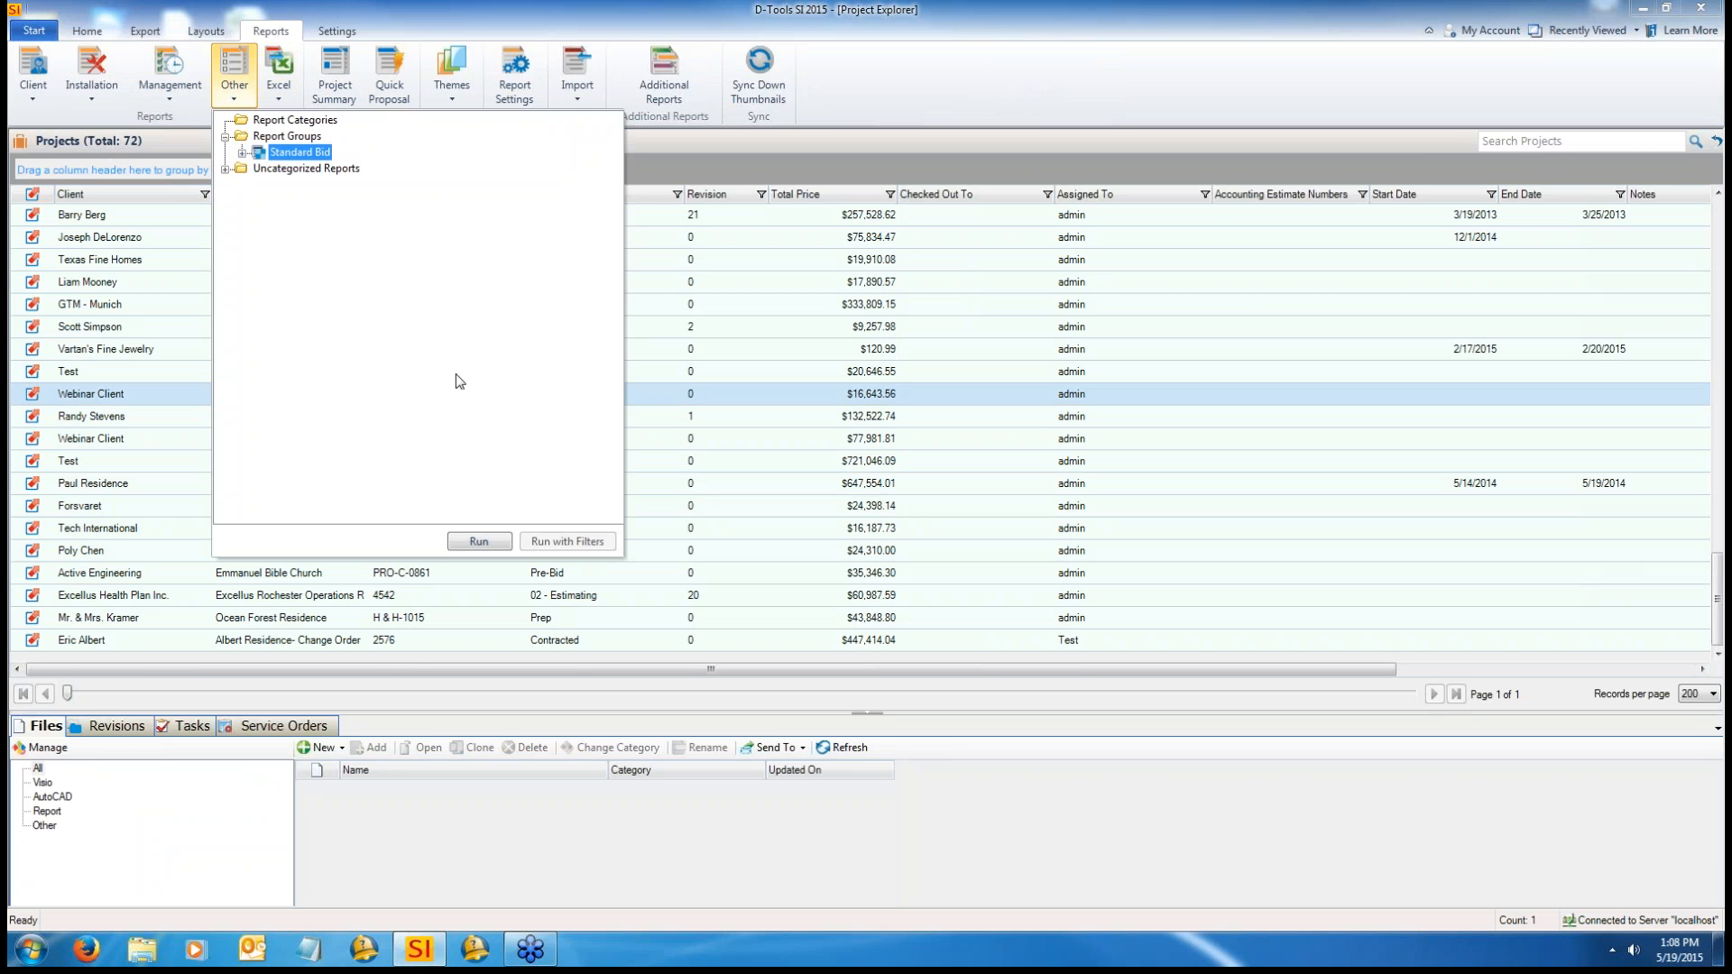
left_click(479, 539)
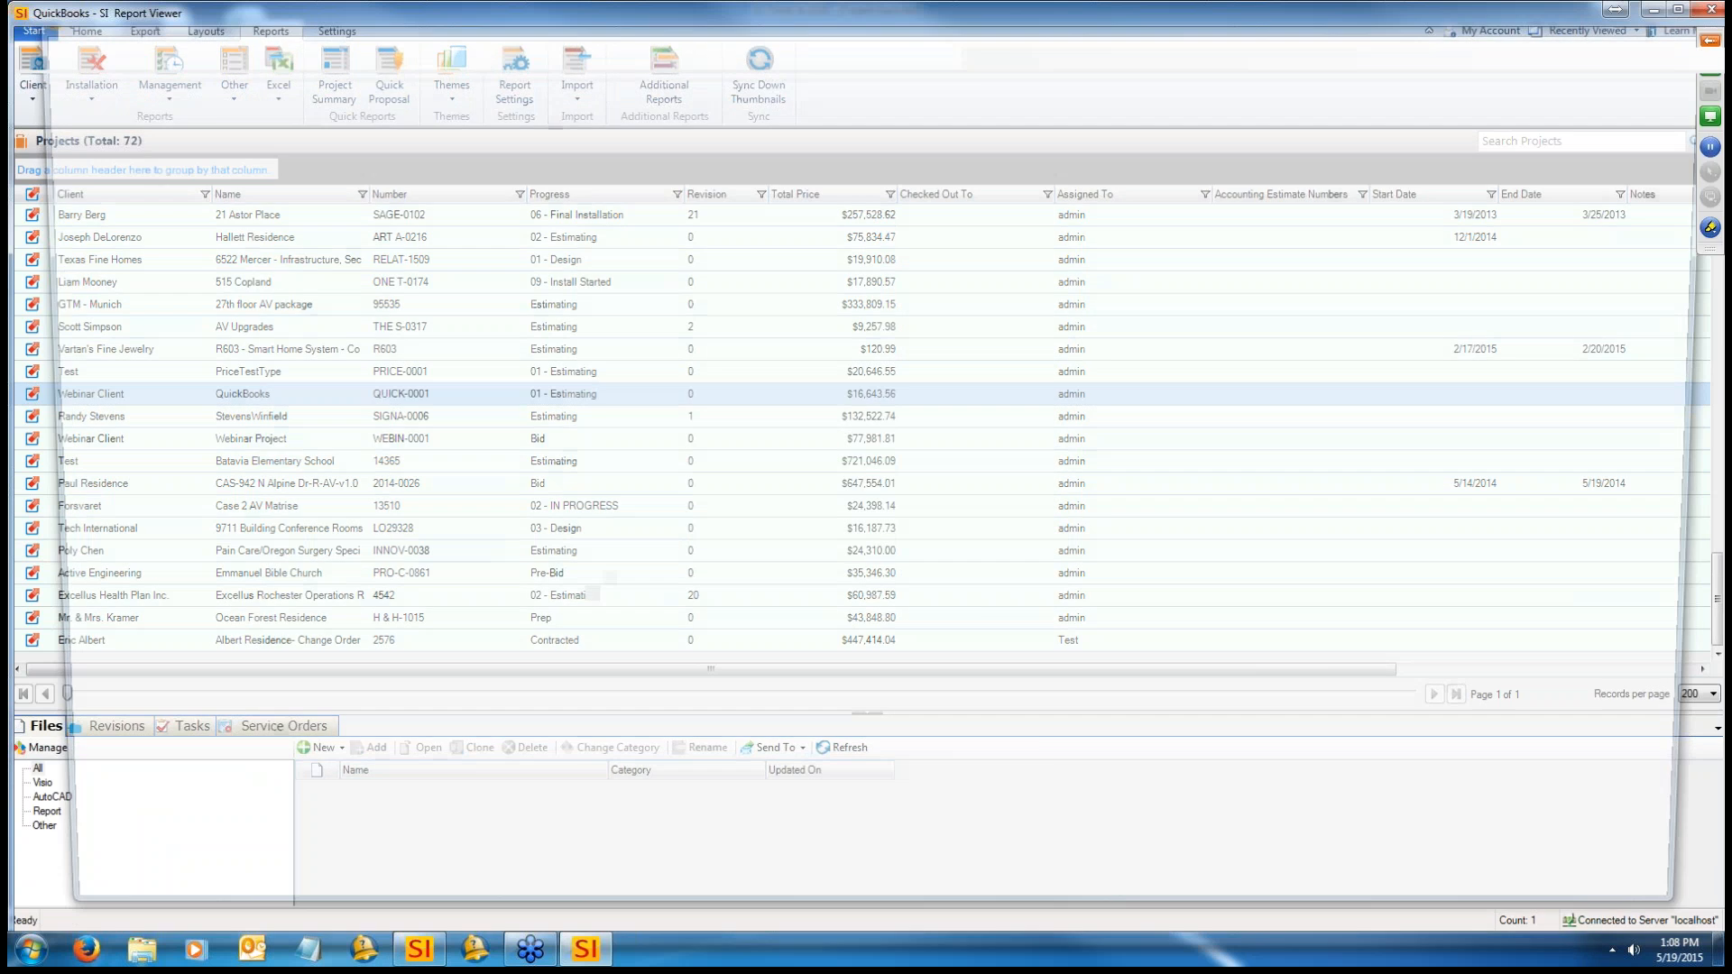
Step: Examine the generated Standard Bid report from the cover page through the project summary, proposal locations and closing totals page
scroll(766, 362, "down", 2)
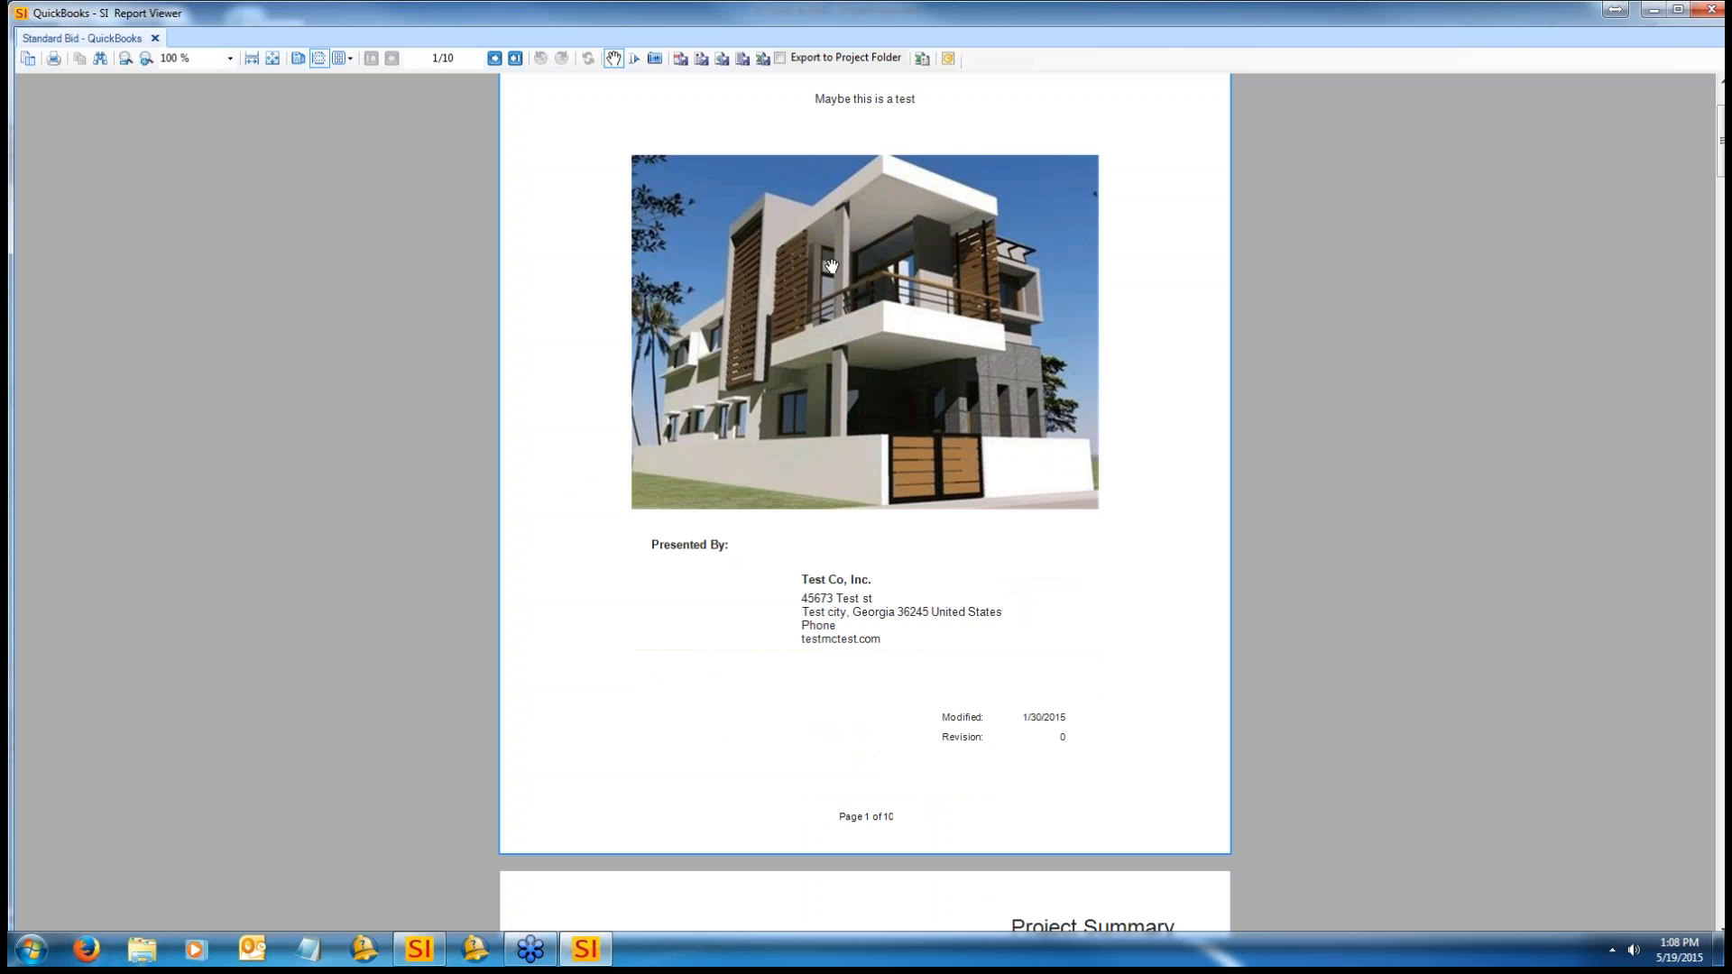
scroll(887, 455, "up", 2)
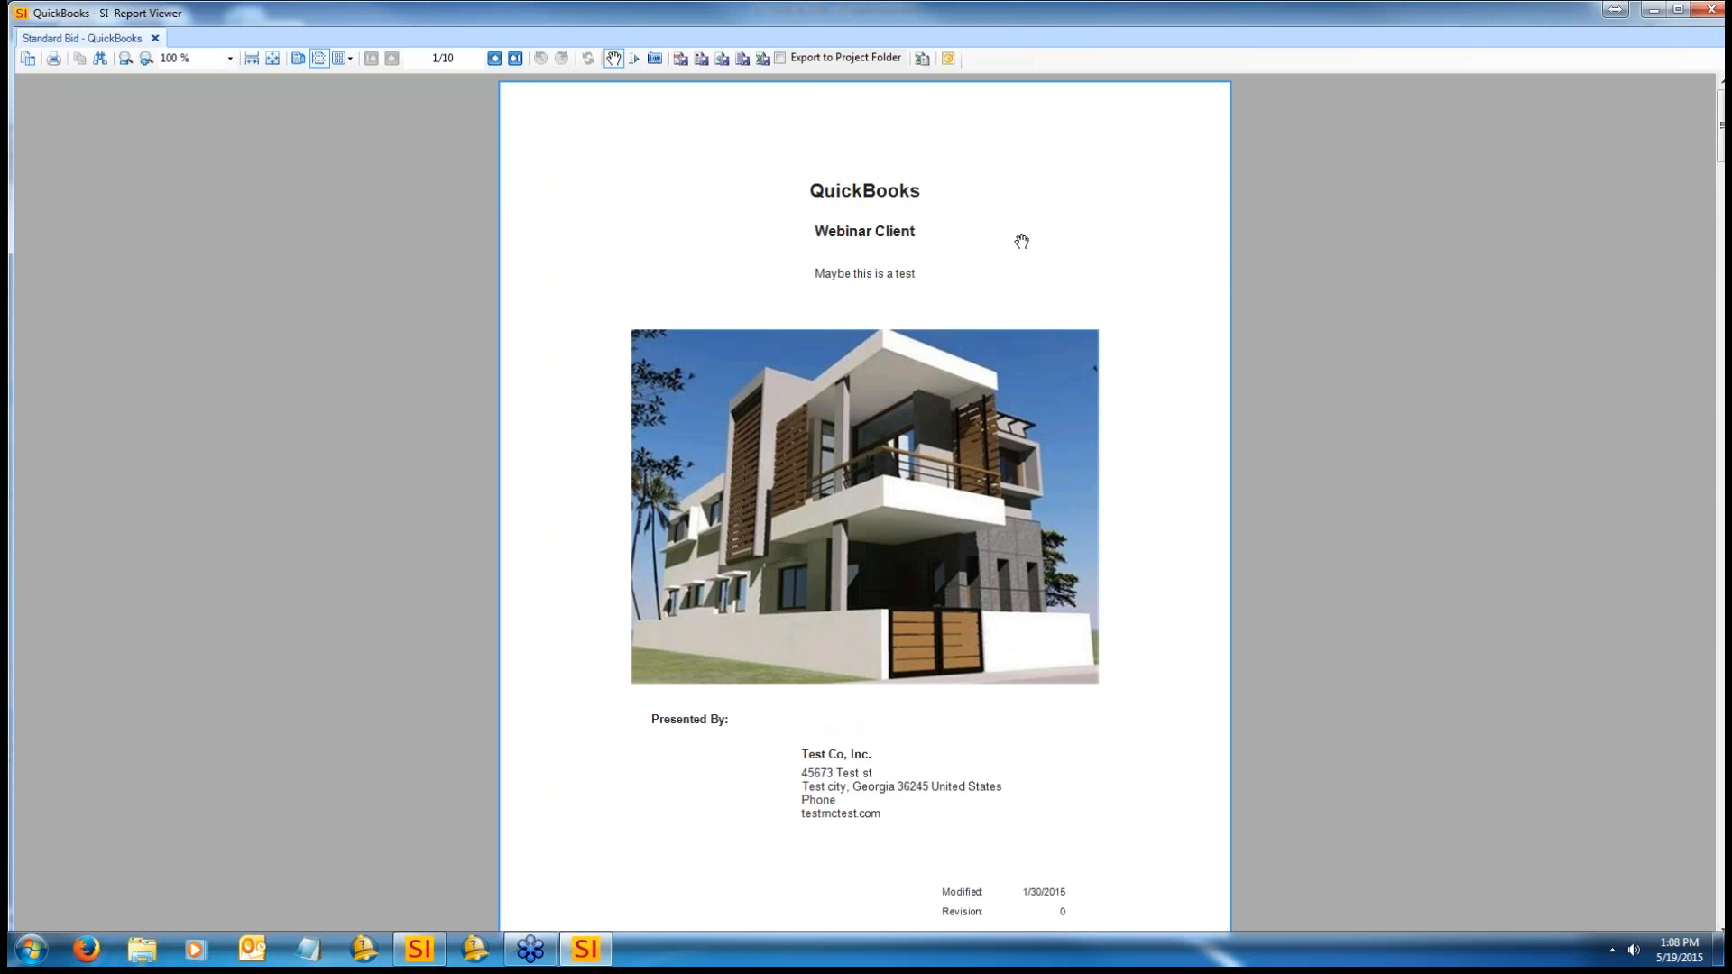
scroll(1021, 242, "down", 4)
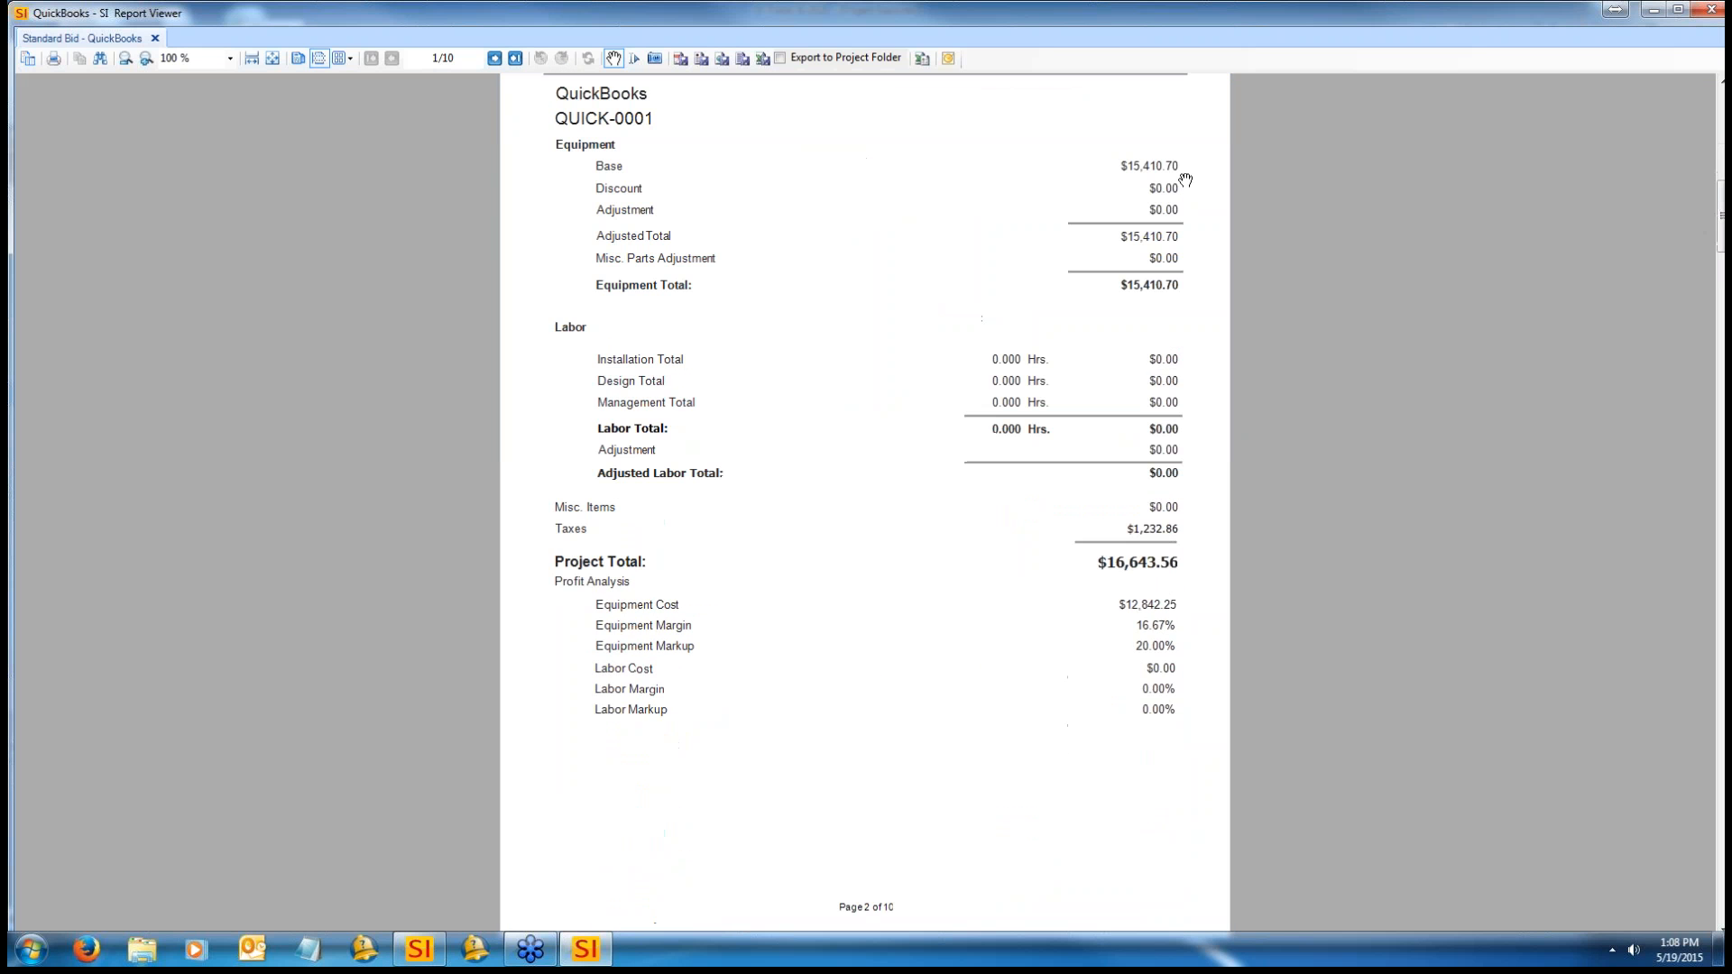
scroll(1094, 691, "down", 8)
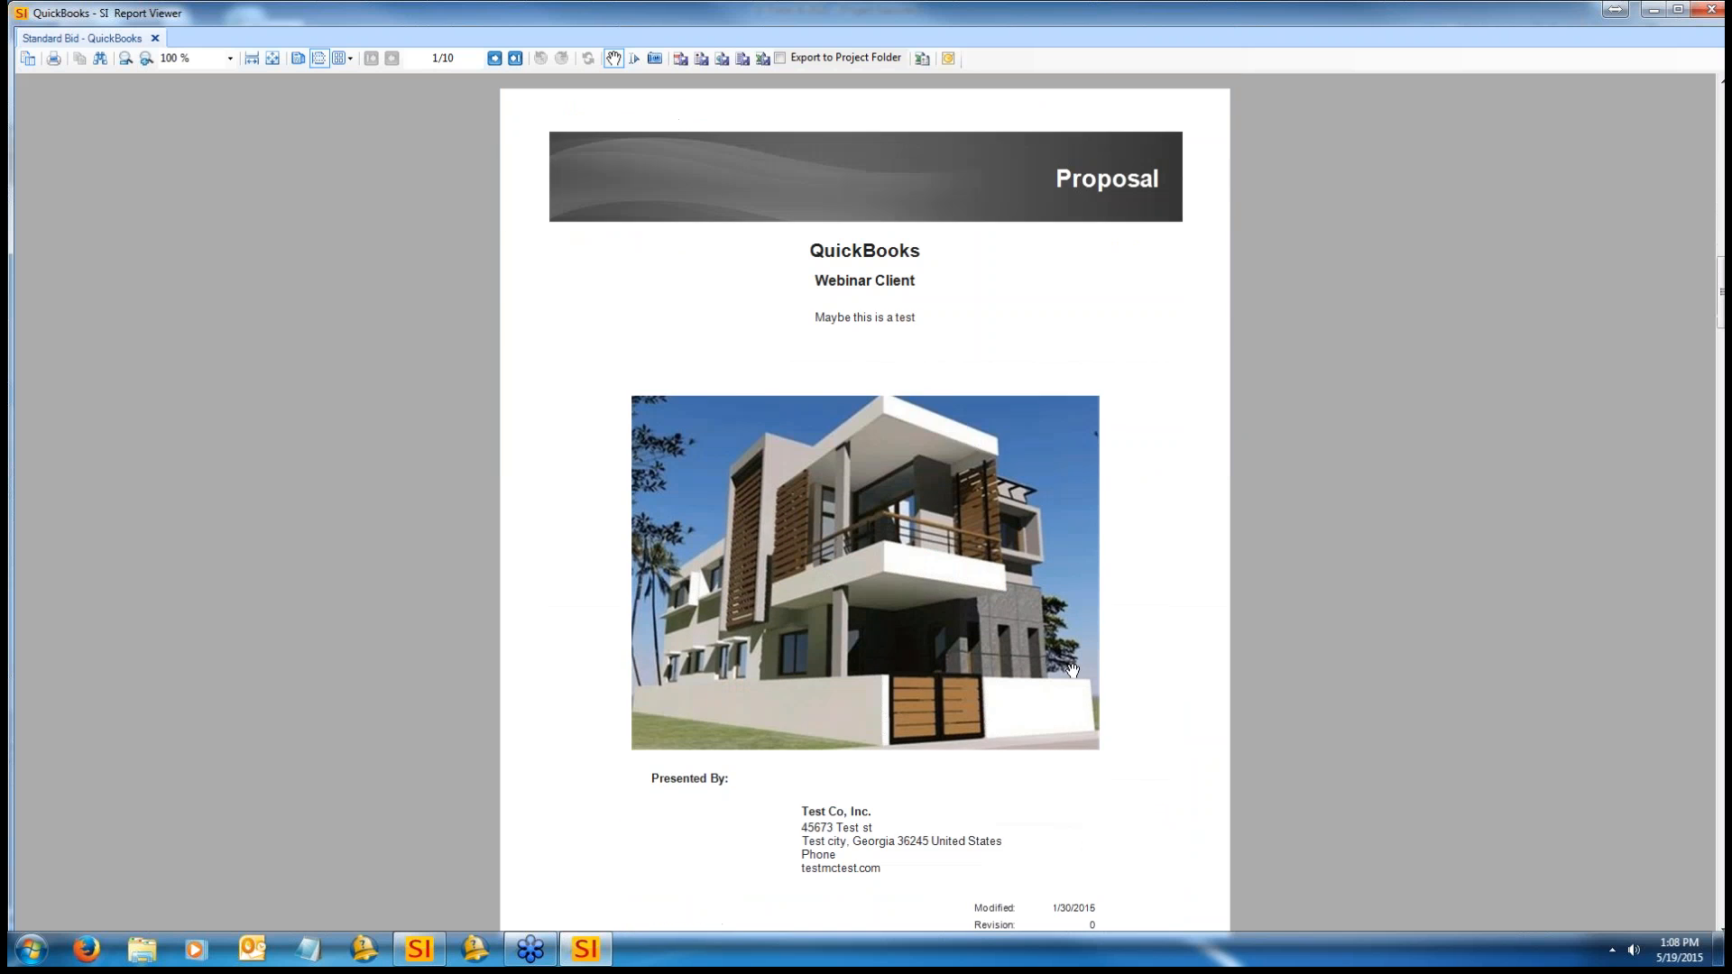
scroll(774, 472, "up", 5)
scroll(621, 464, "down", 5)
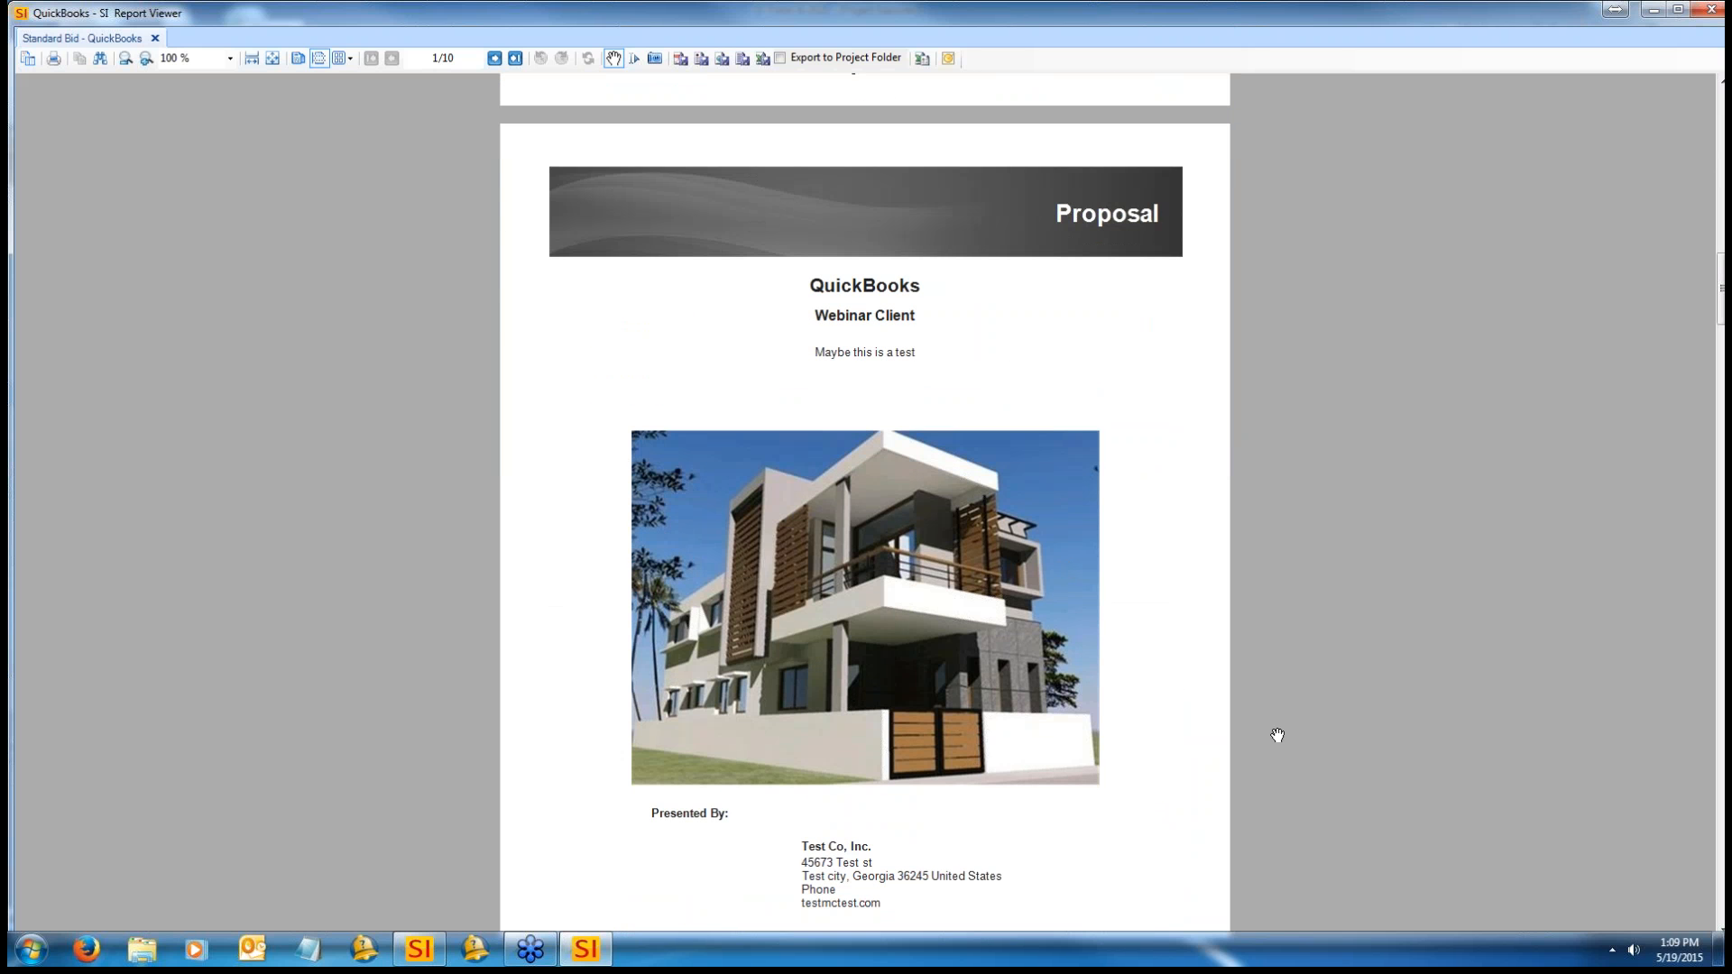
scroll(1064, 278, "down", 20)
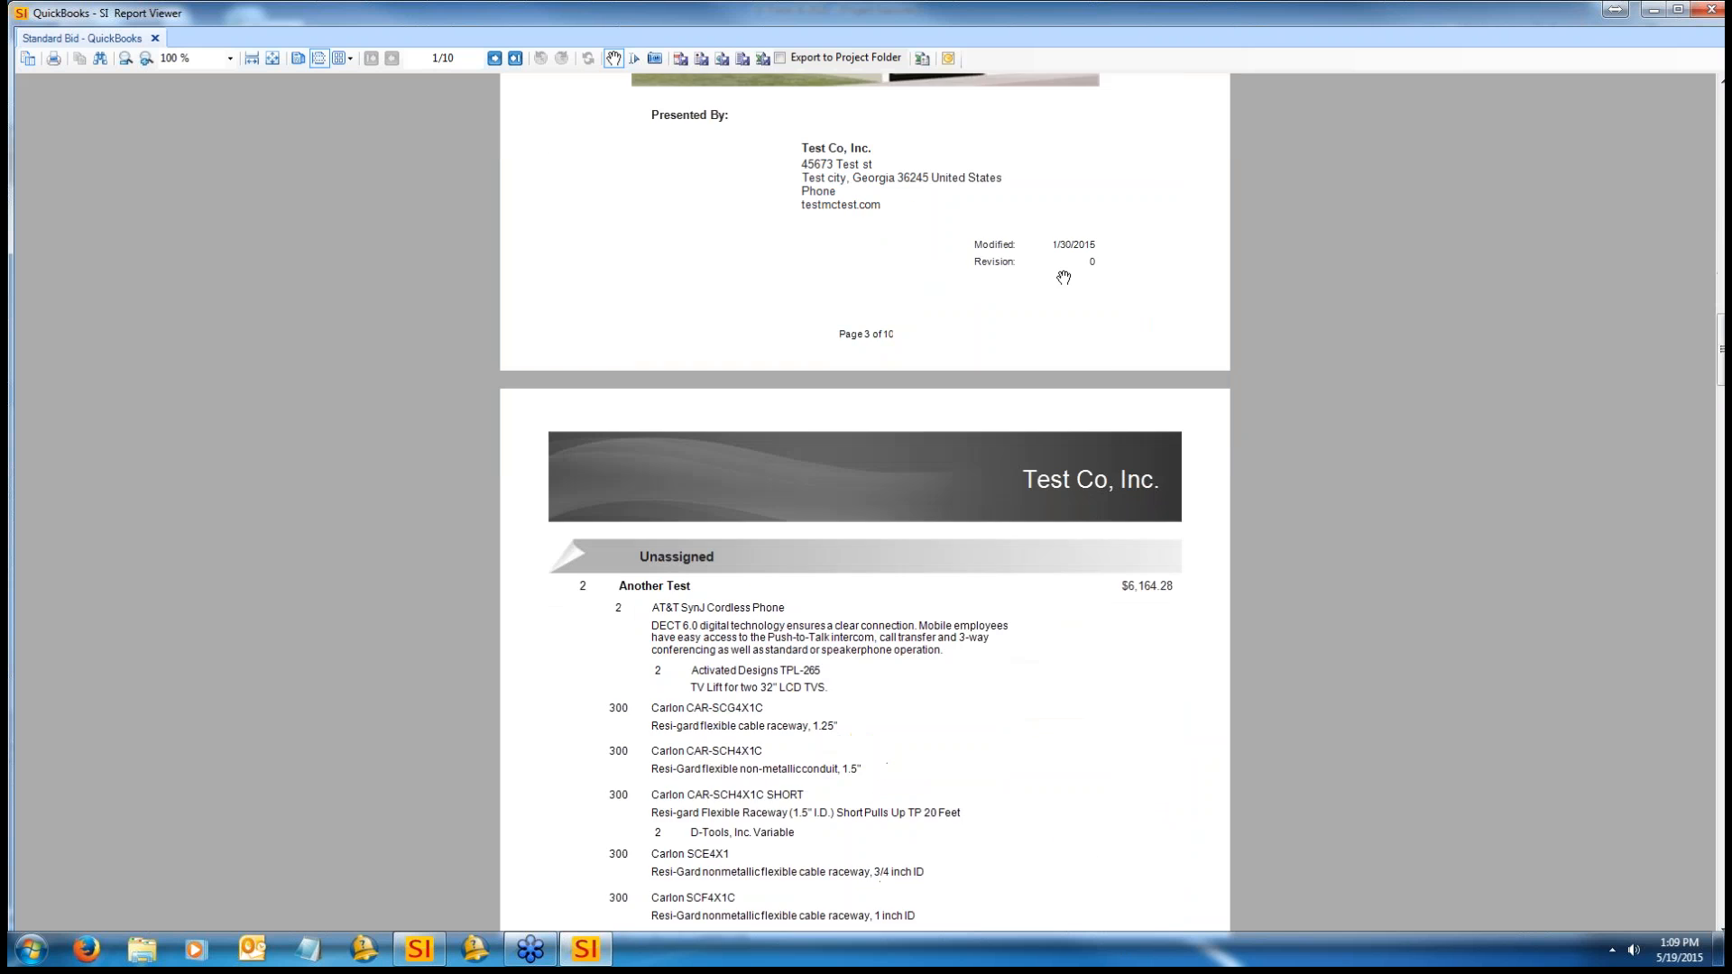
scroll(767, 479, "down", 2)
scroll(768, 479, "down", 20)
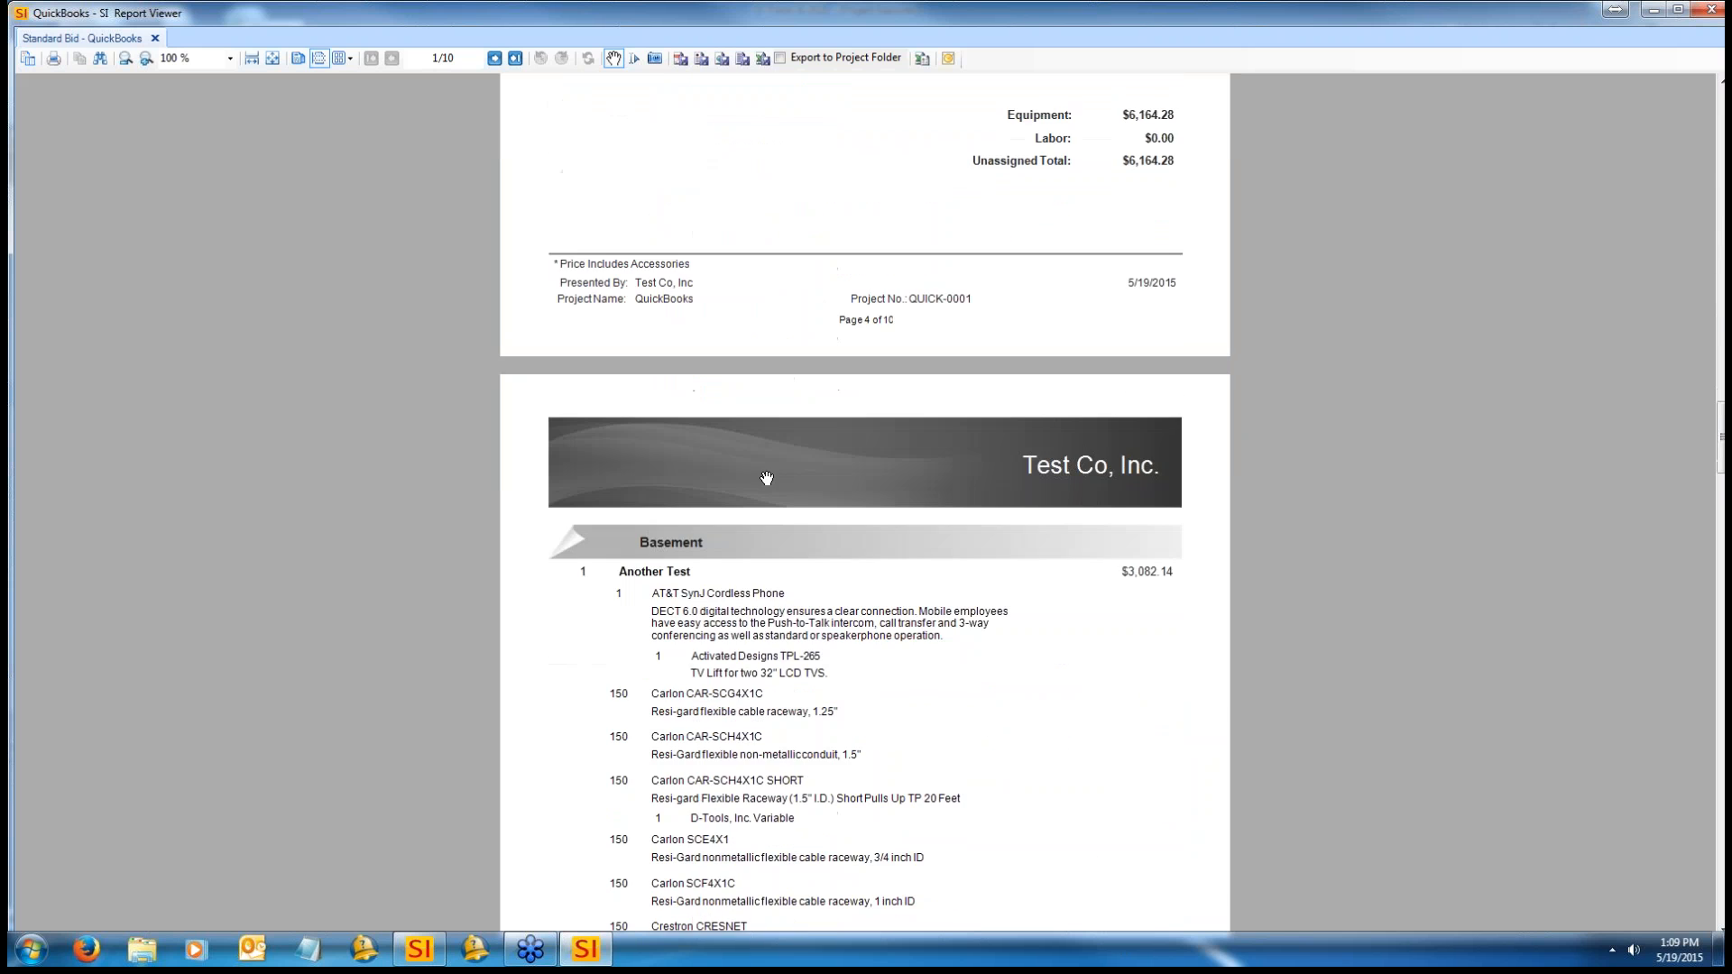
scroll(767, 479, "down", 20)
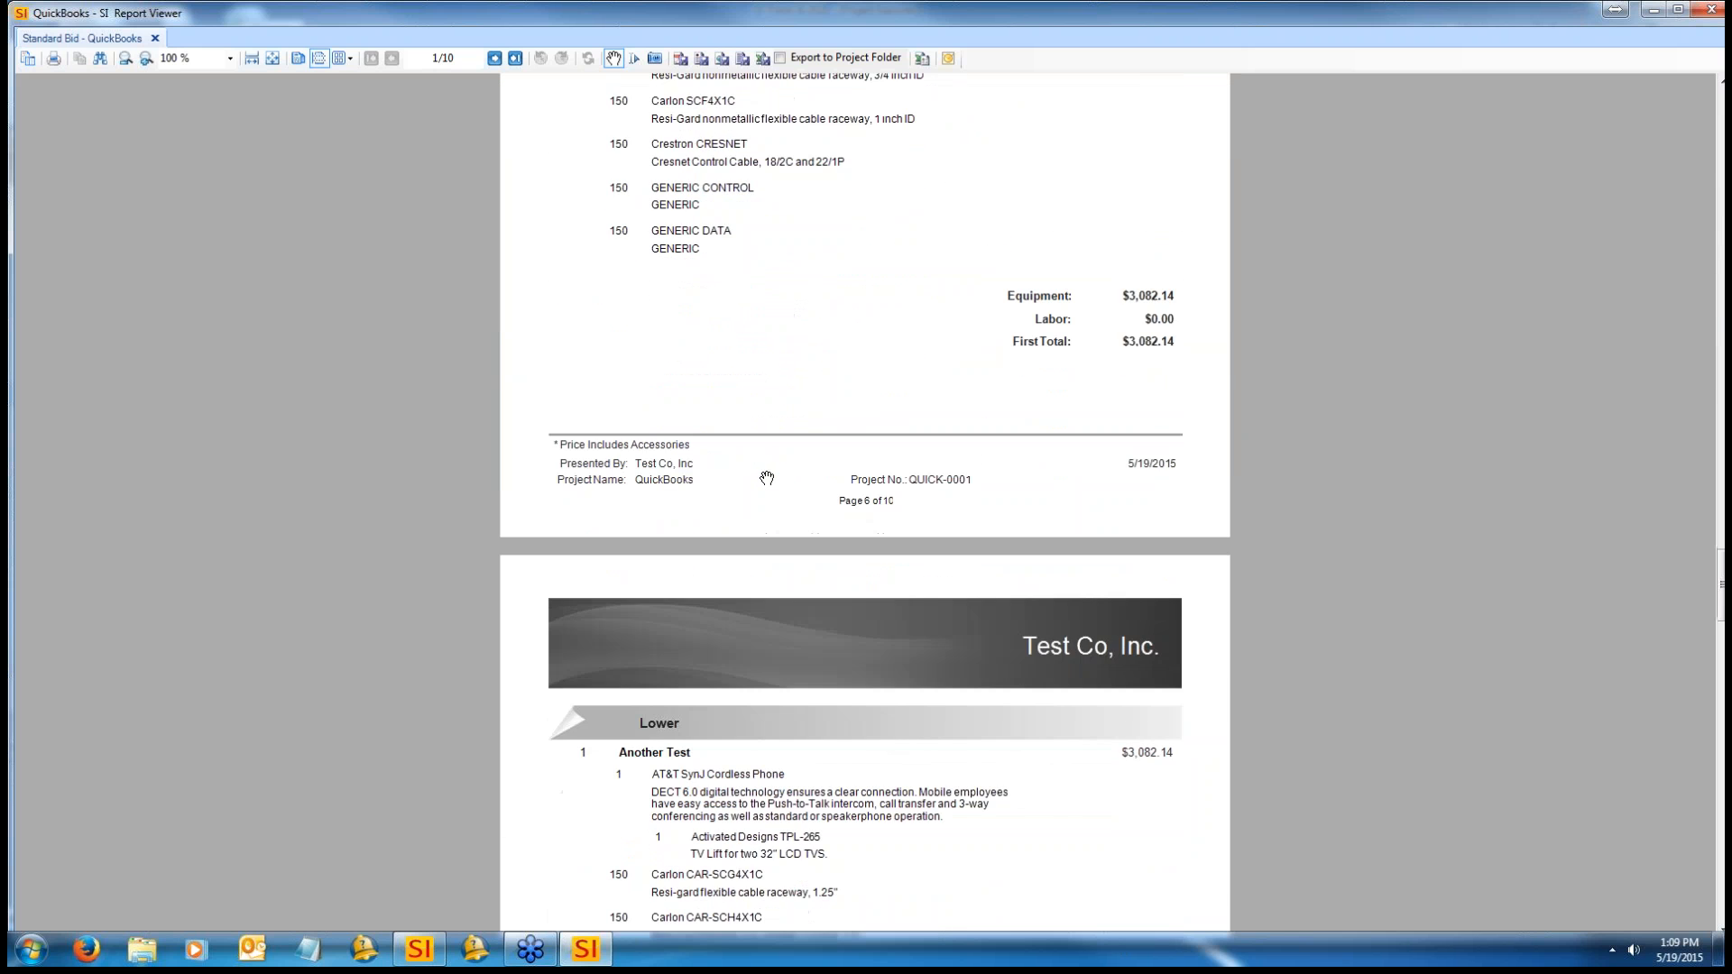
scroll(767, 478, "down", 6)
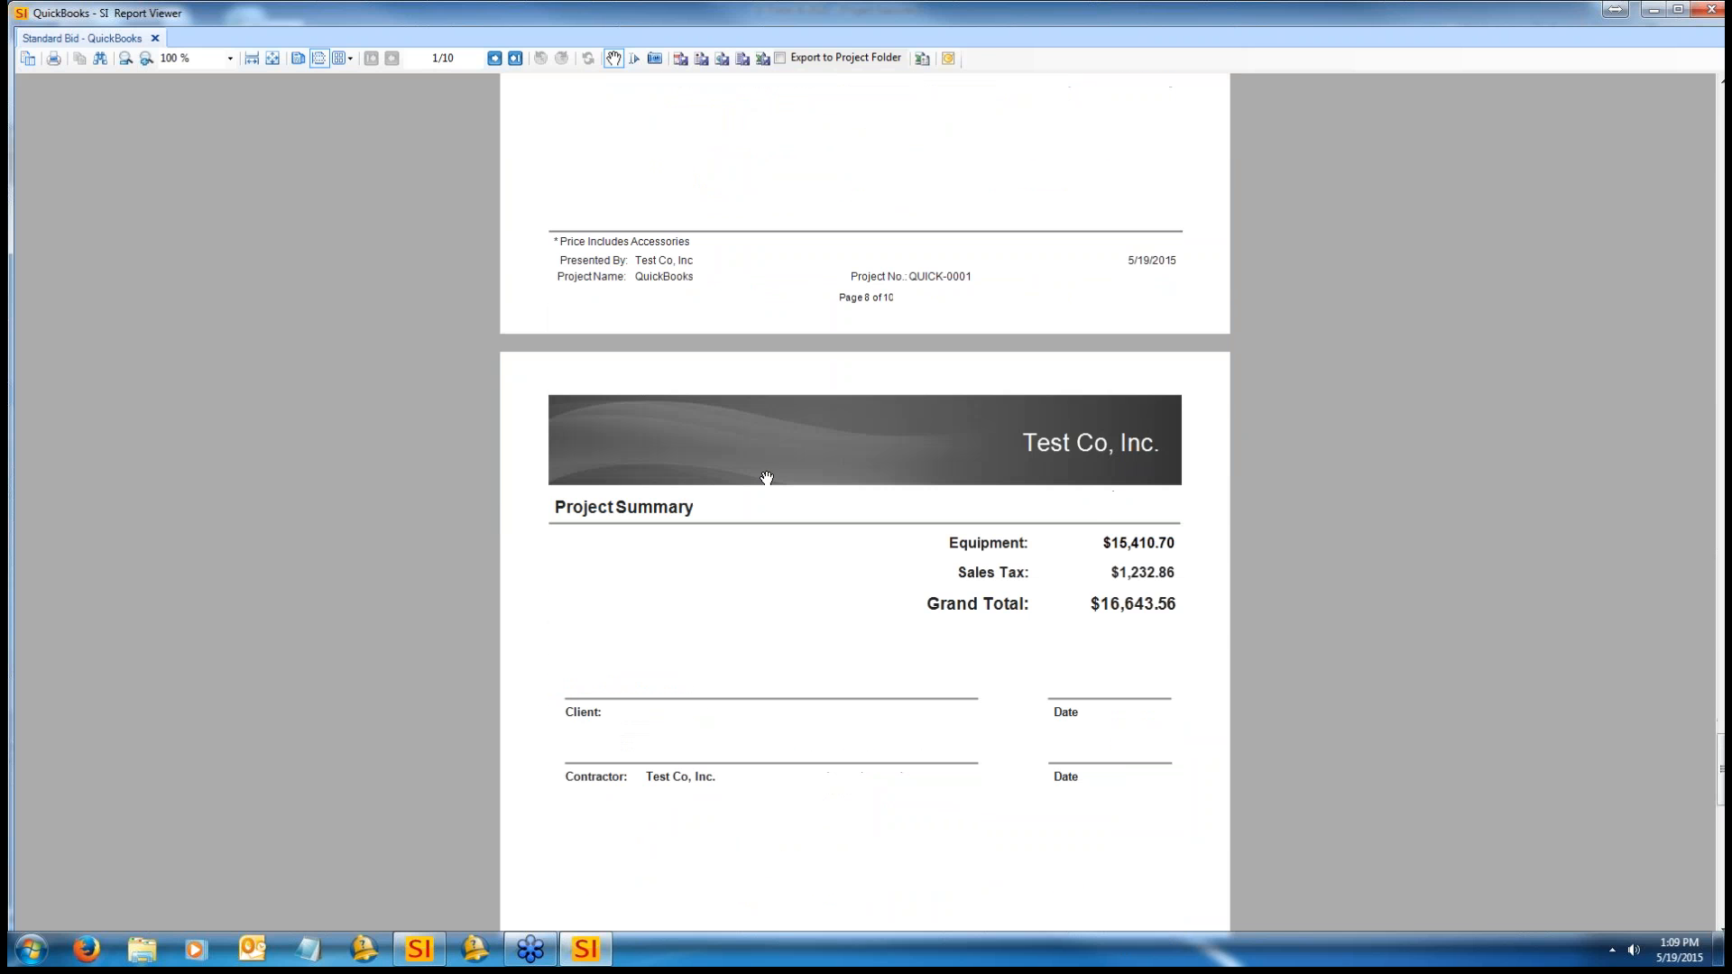
Step: Review the report's signature page and System Summary page, and close the report viewer
scroll(893, 604, "down", 10)
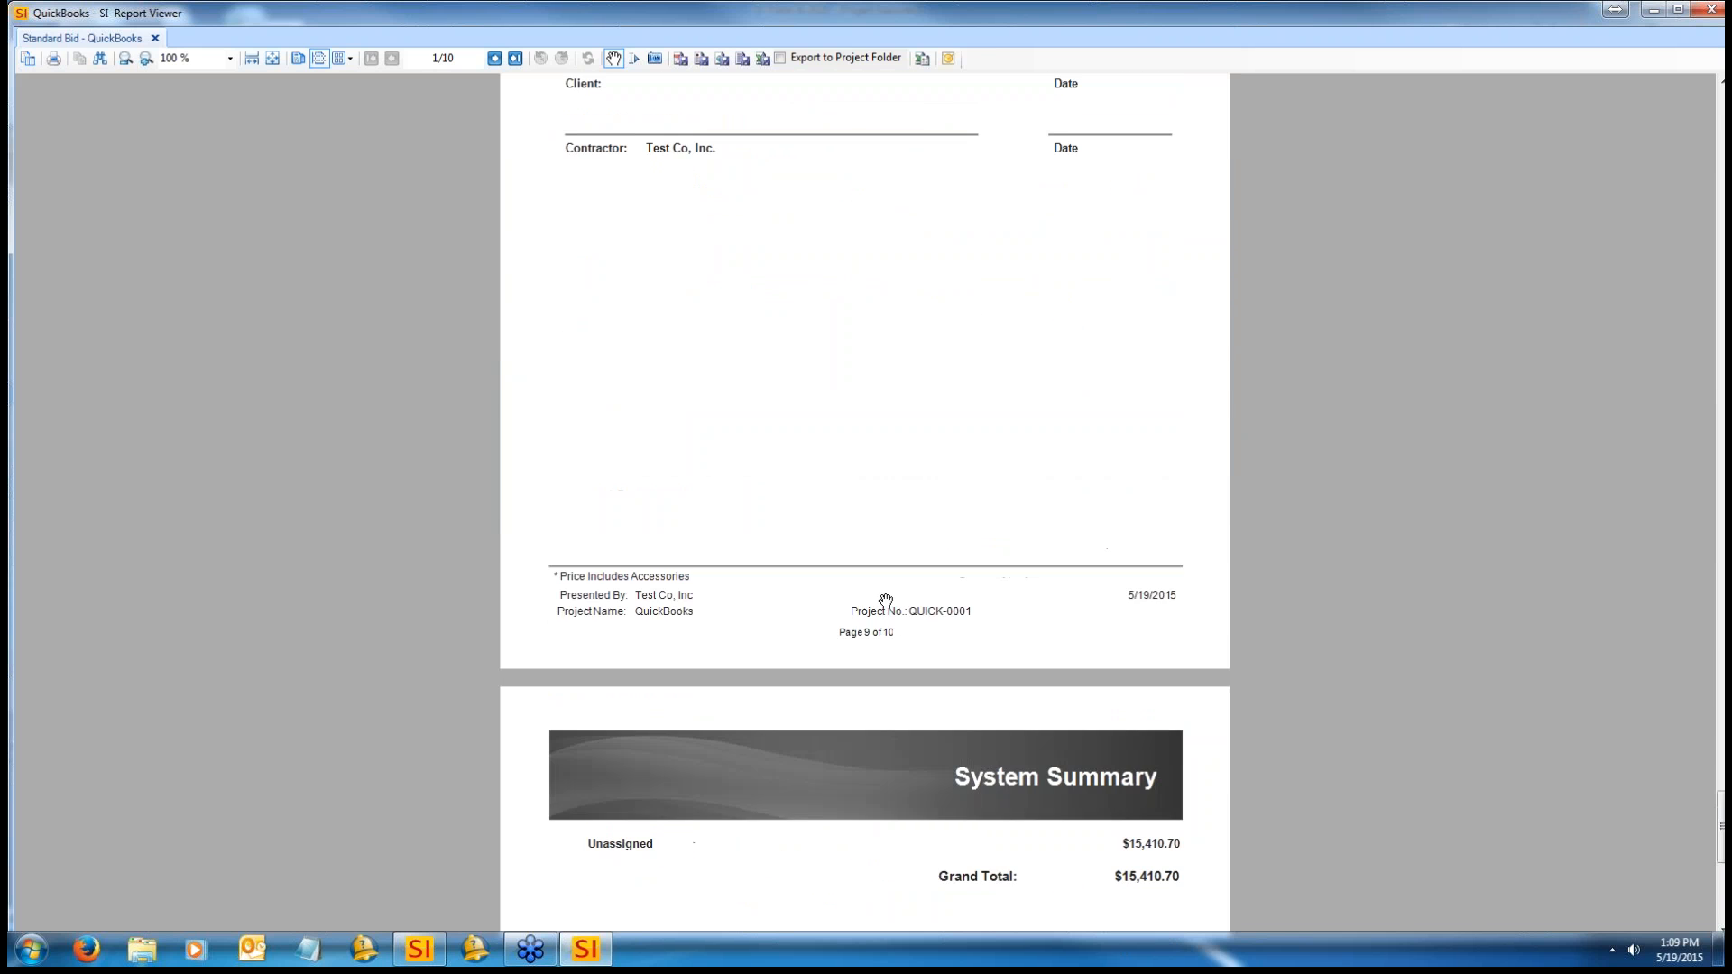
scroll(677, 379, "down", 4)
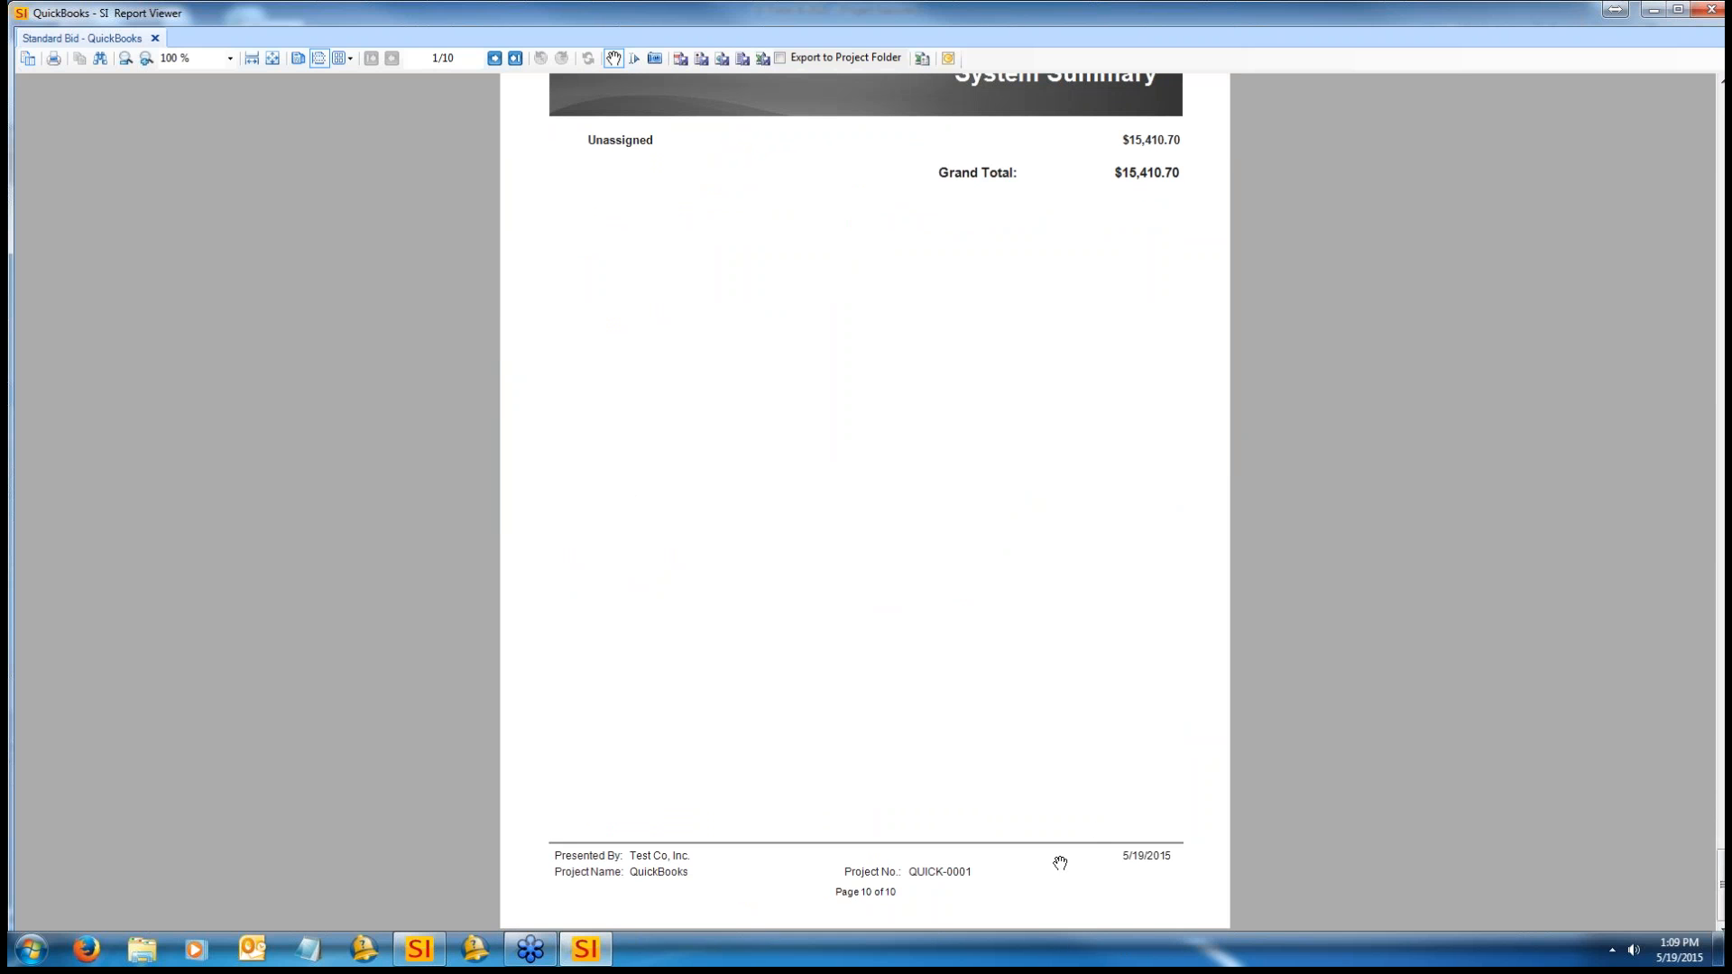
left_click(1711, 9)
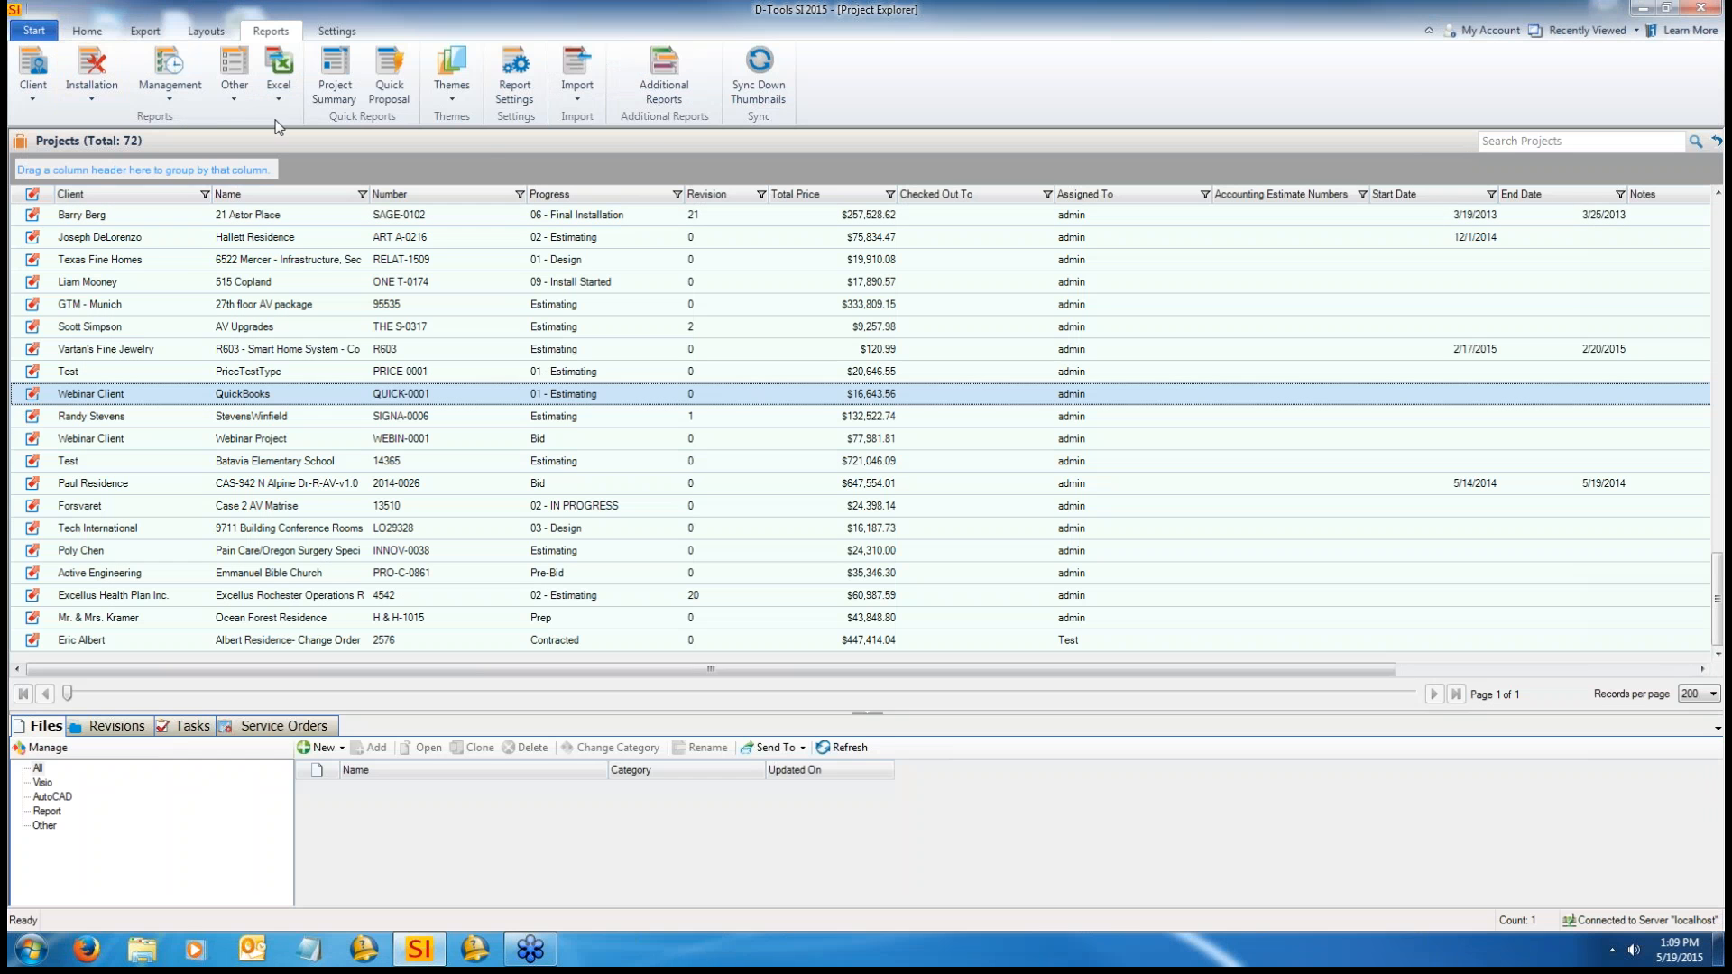
Step: Return to report management and list the reports inside the Standard Bid group
left_click(33, 31)
mouse_move(134, 263)
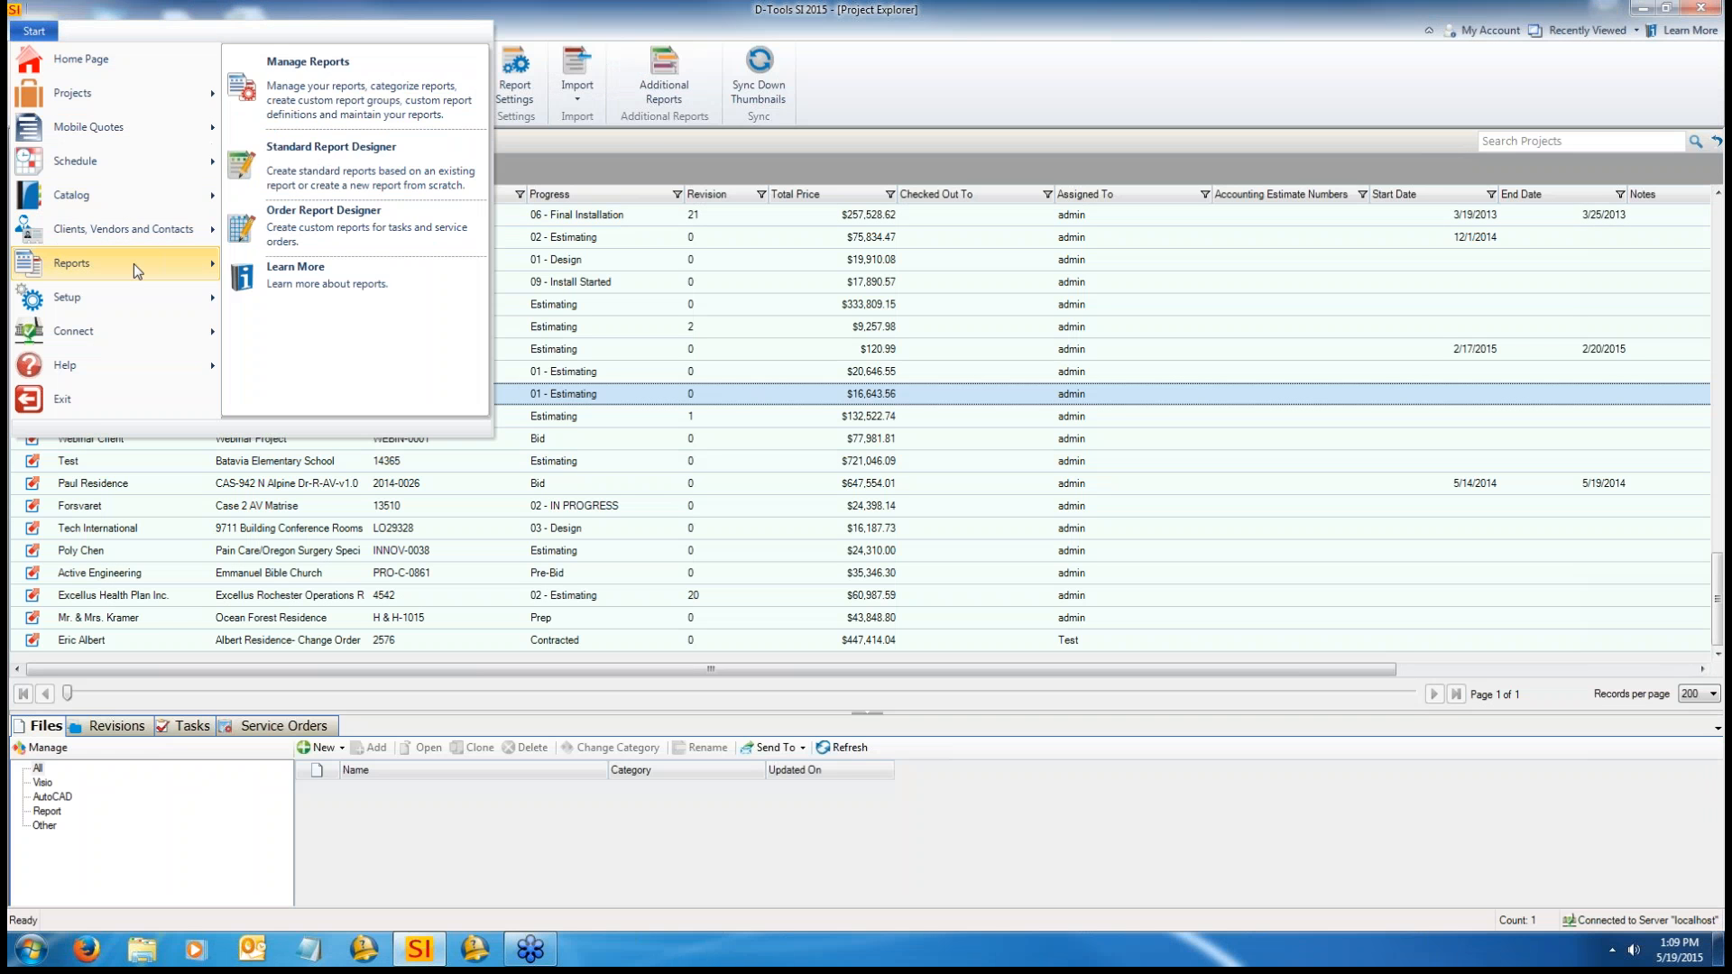
left_click(346, 95)
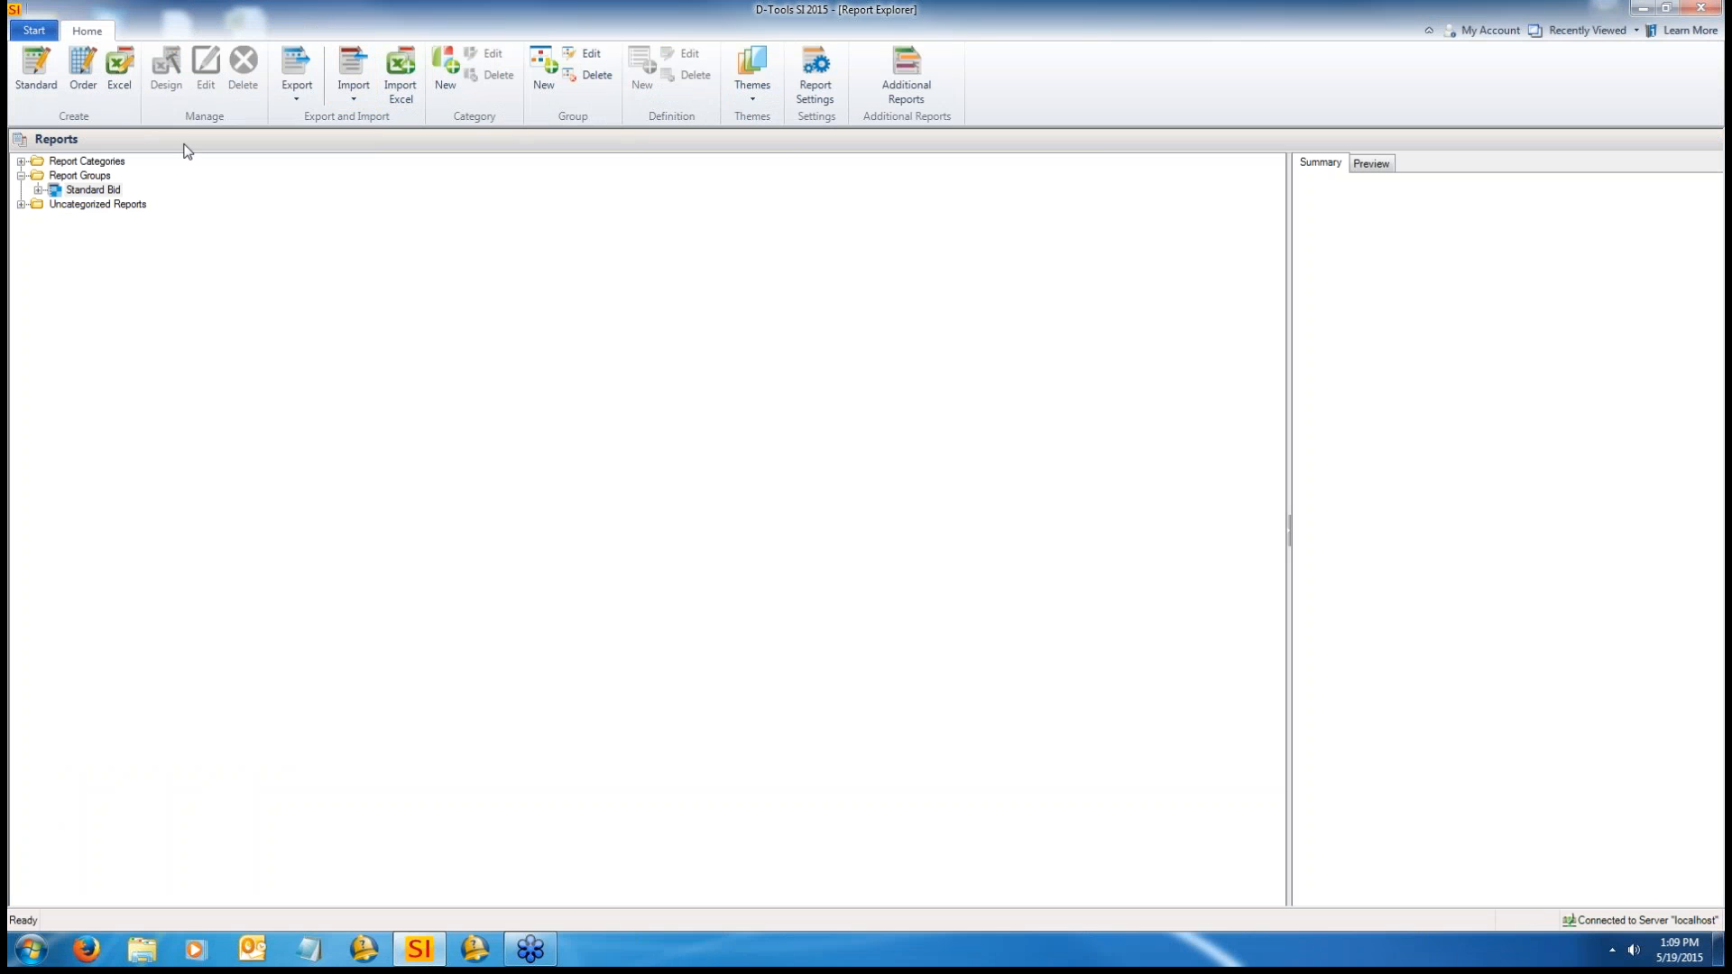
left_click(38, 189)
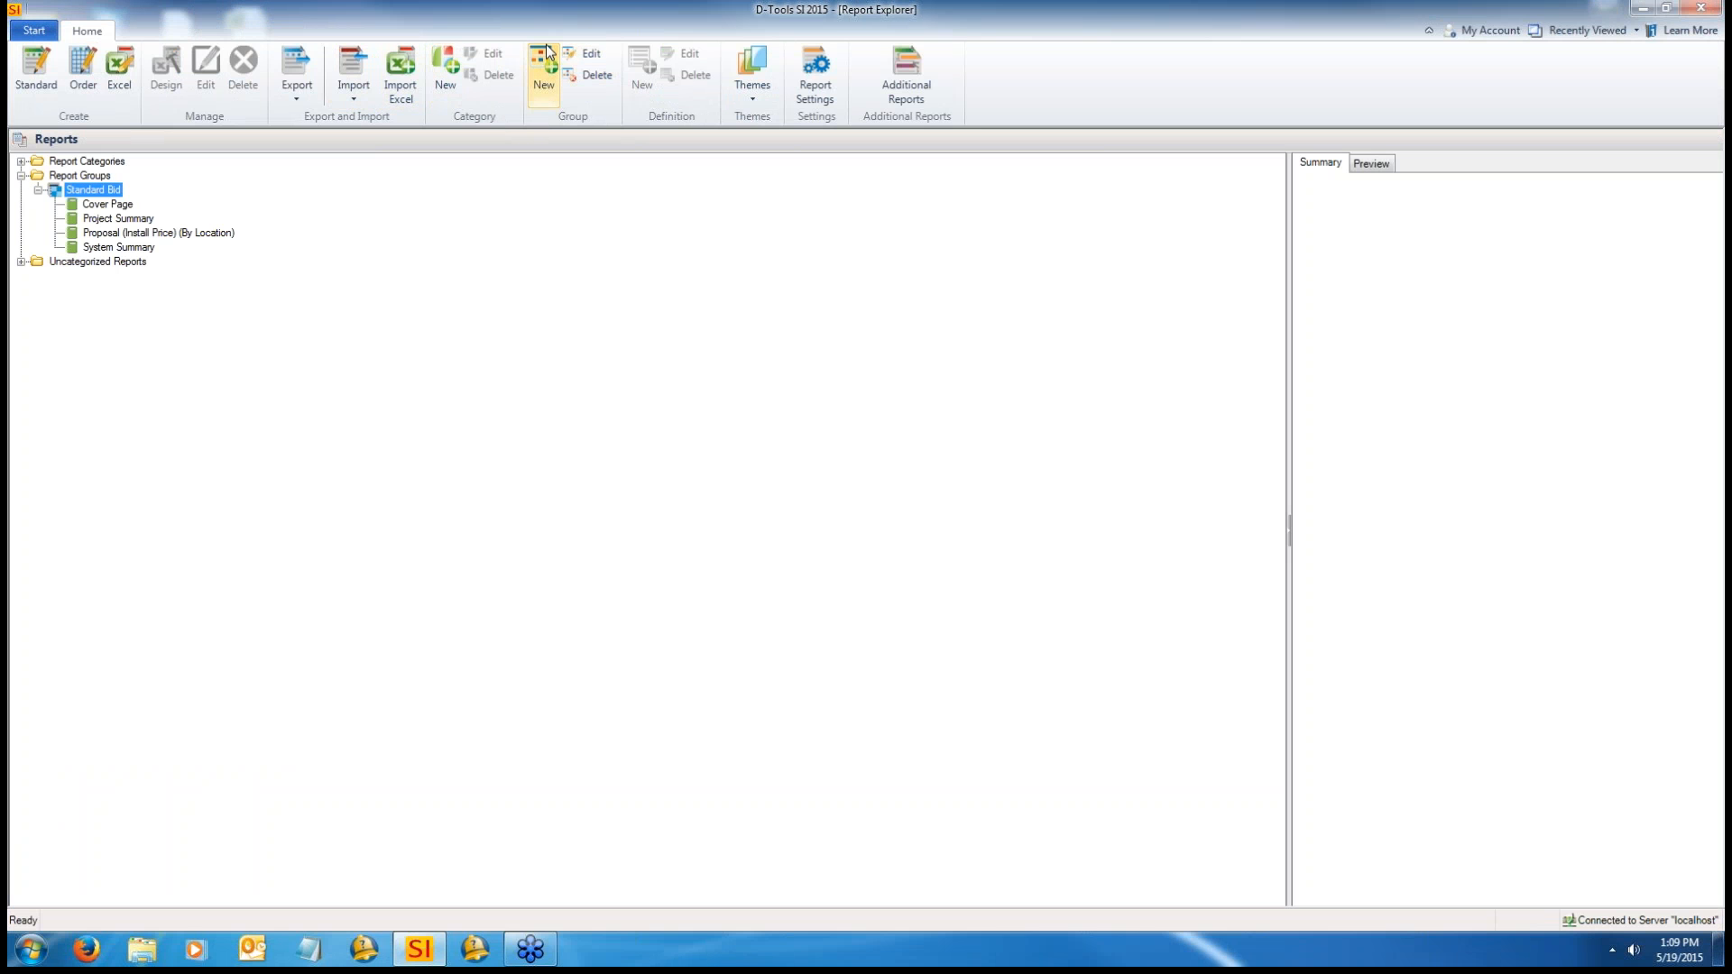
Step: Edit the Standard Bid group to place System Summary above Proposal (Install Price) (By Location)
left_click(582, 54)
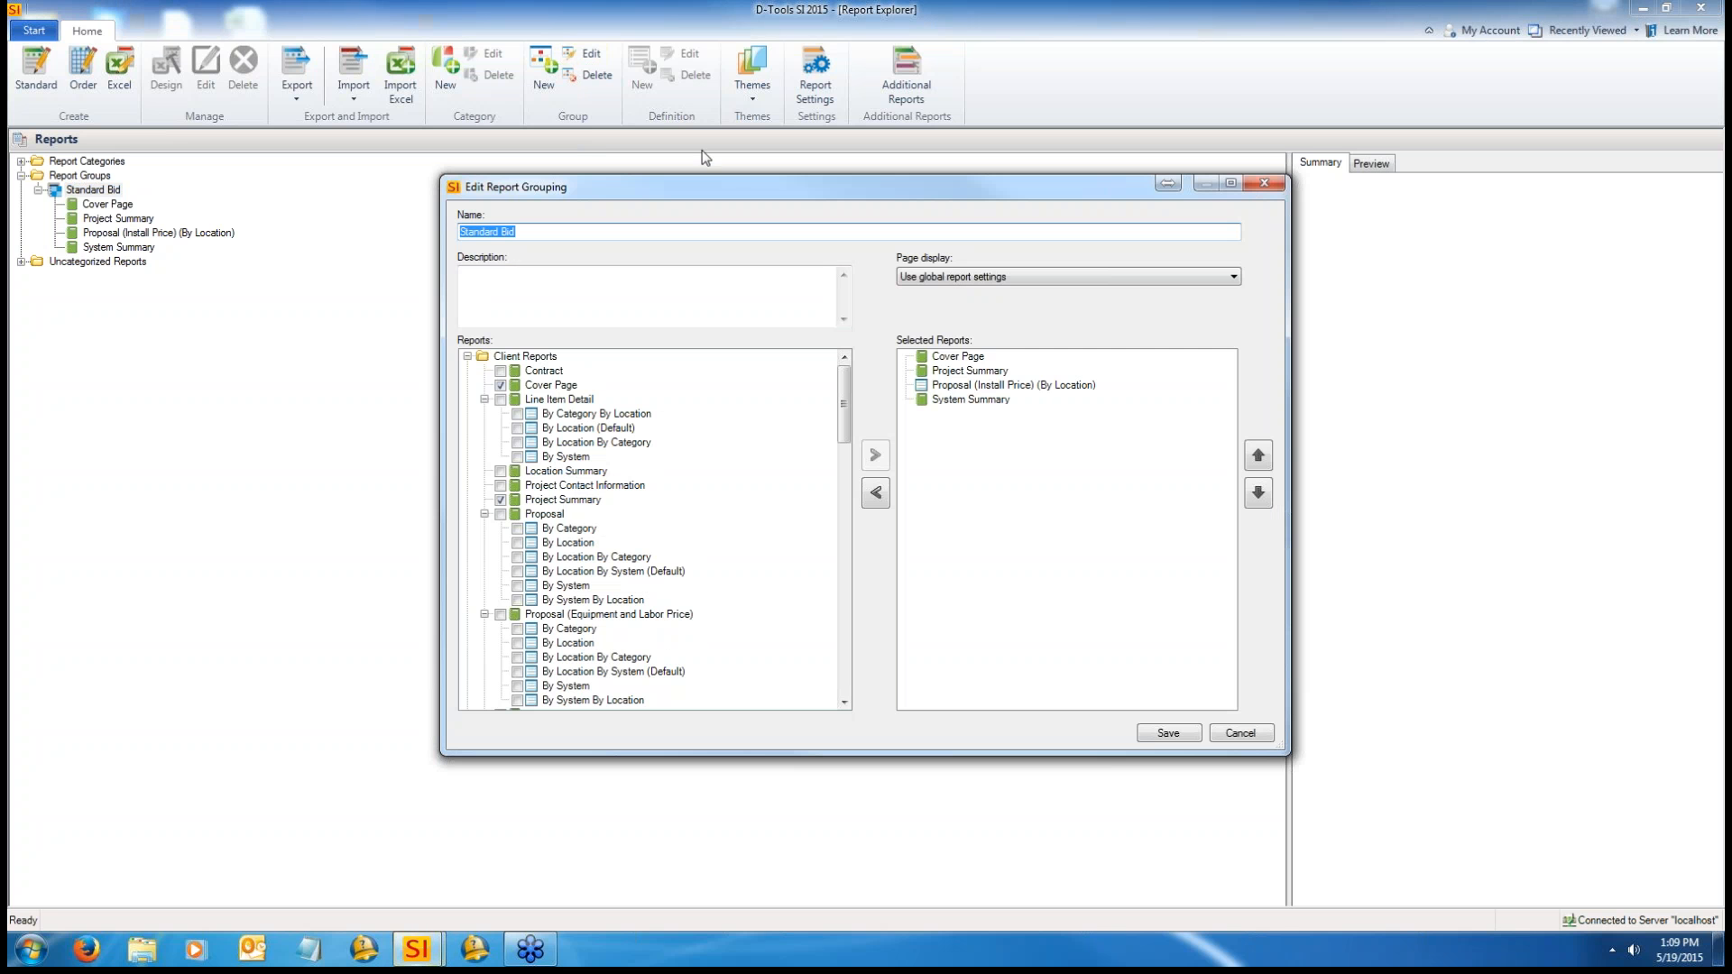
left_click(989, 280)
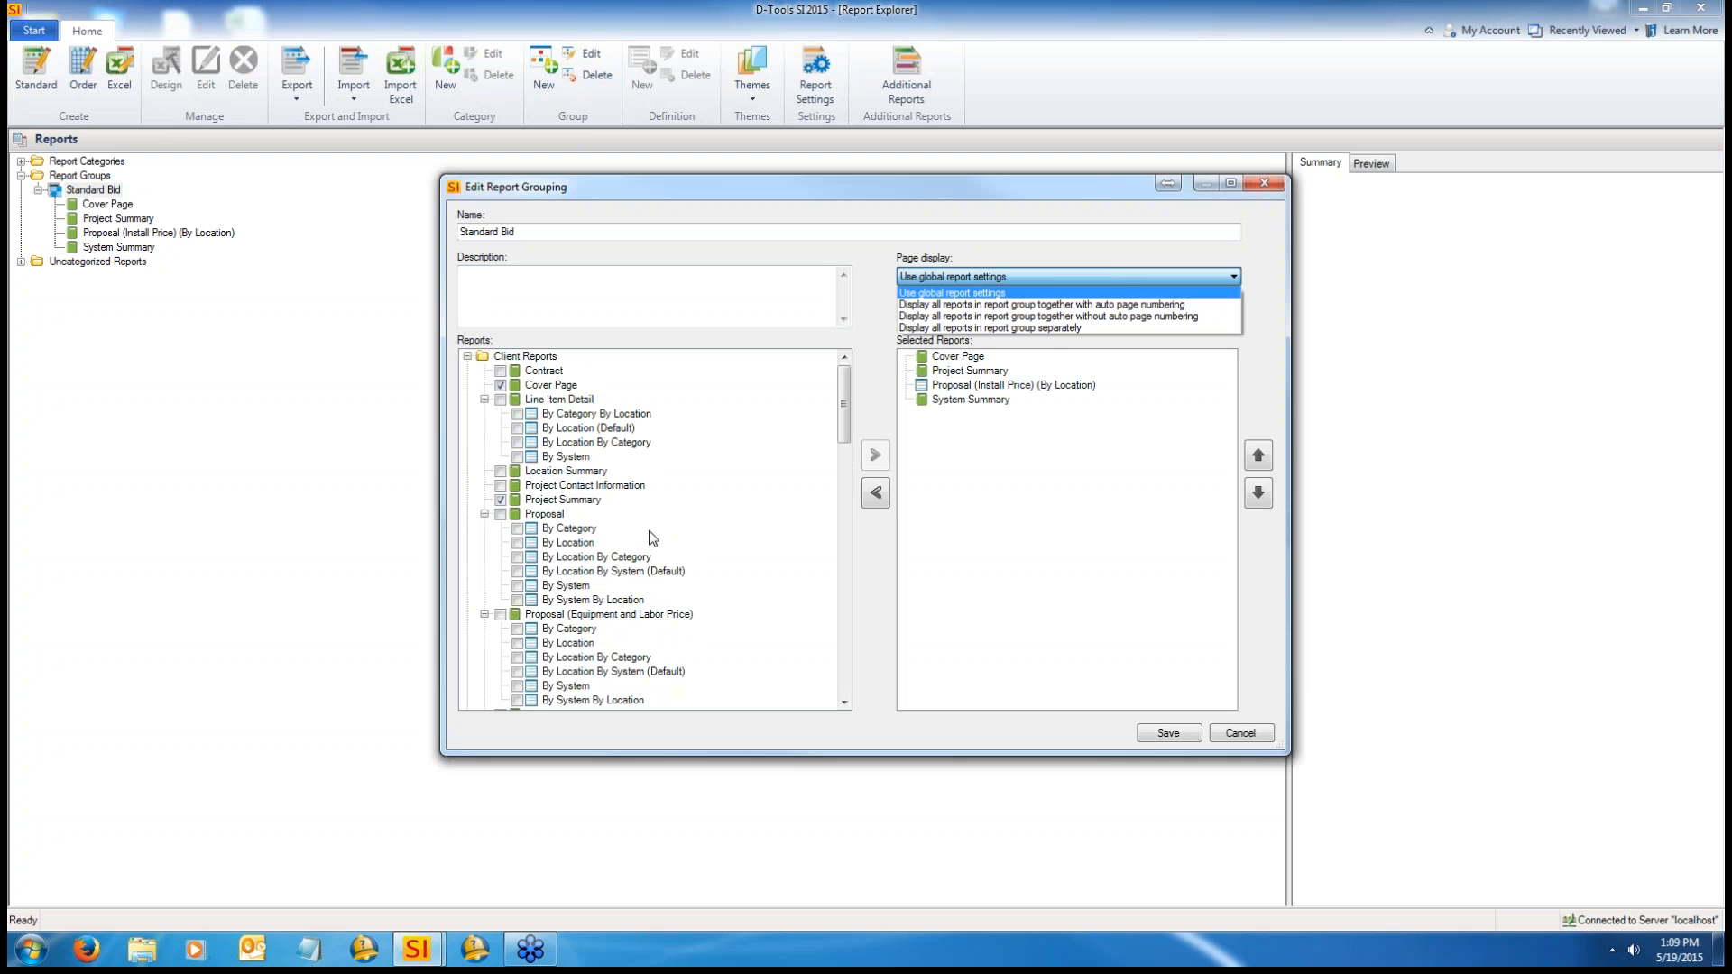
left_click(1037, 386)
left_click(1081, 400)
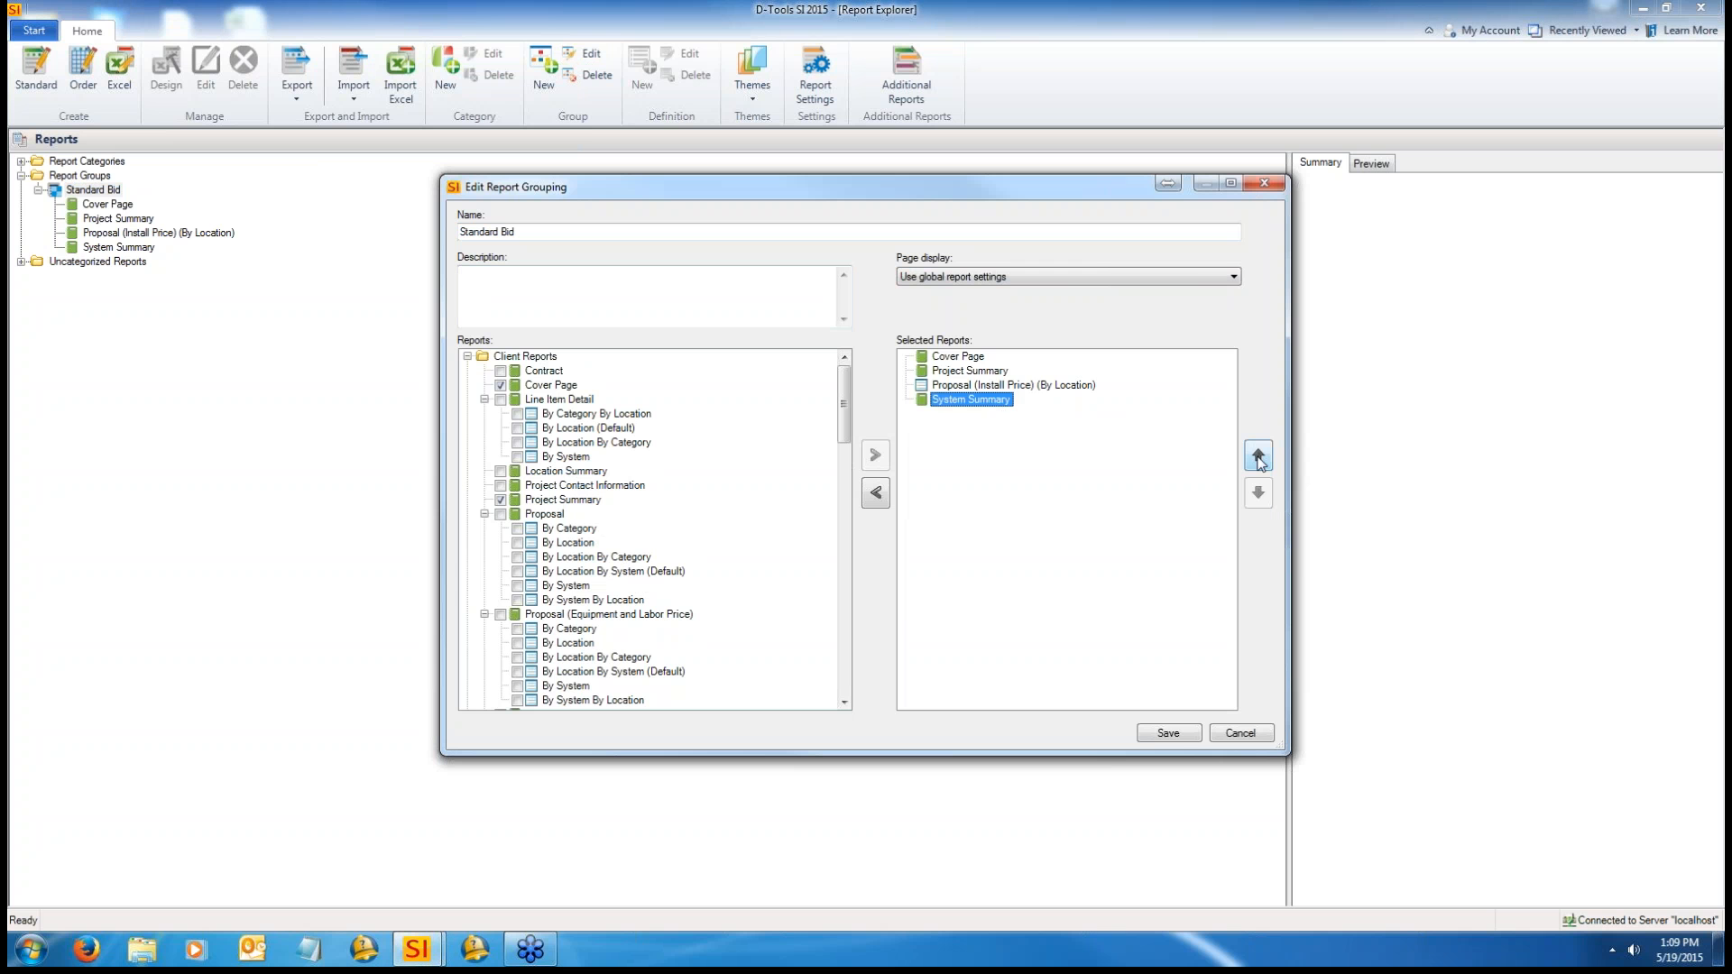
left_click(1259, 457)
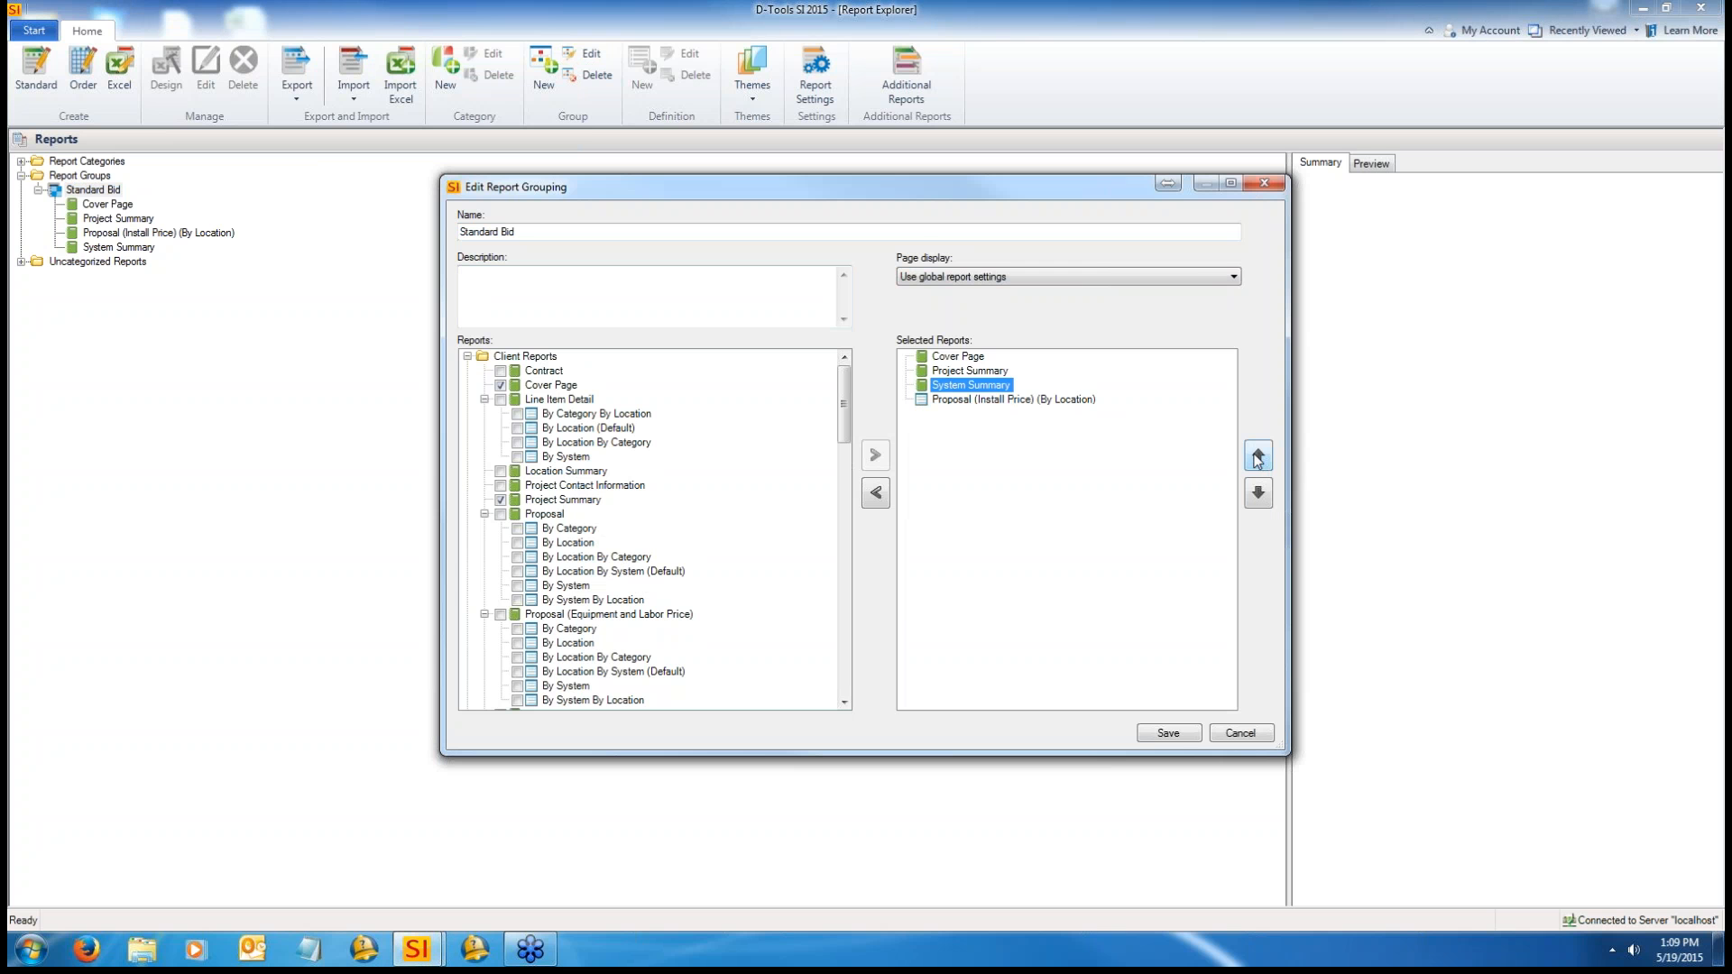
Step: Check the group's page display options, keep "Use global report settings" and save the Standard Bid group
left_click(1083, 276)
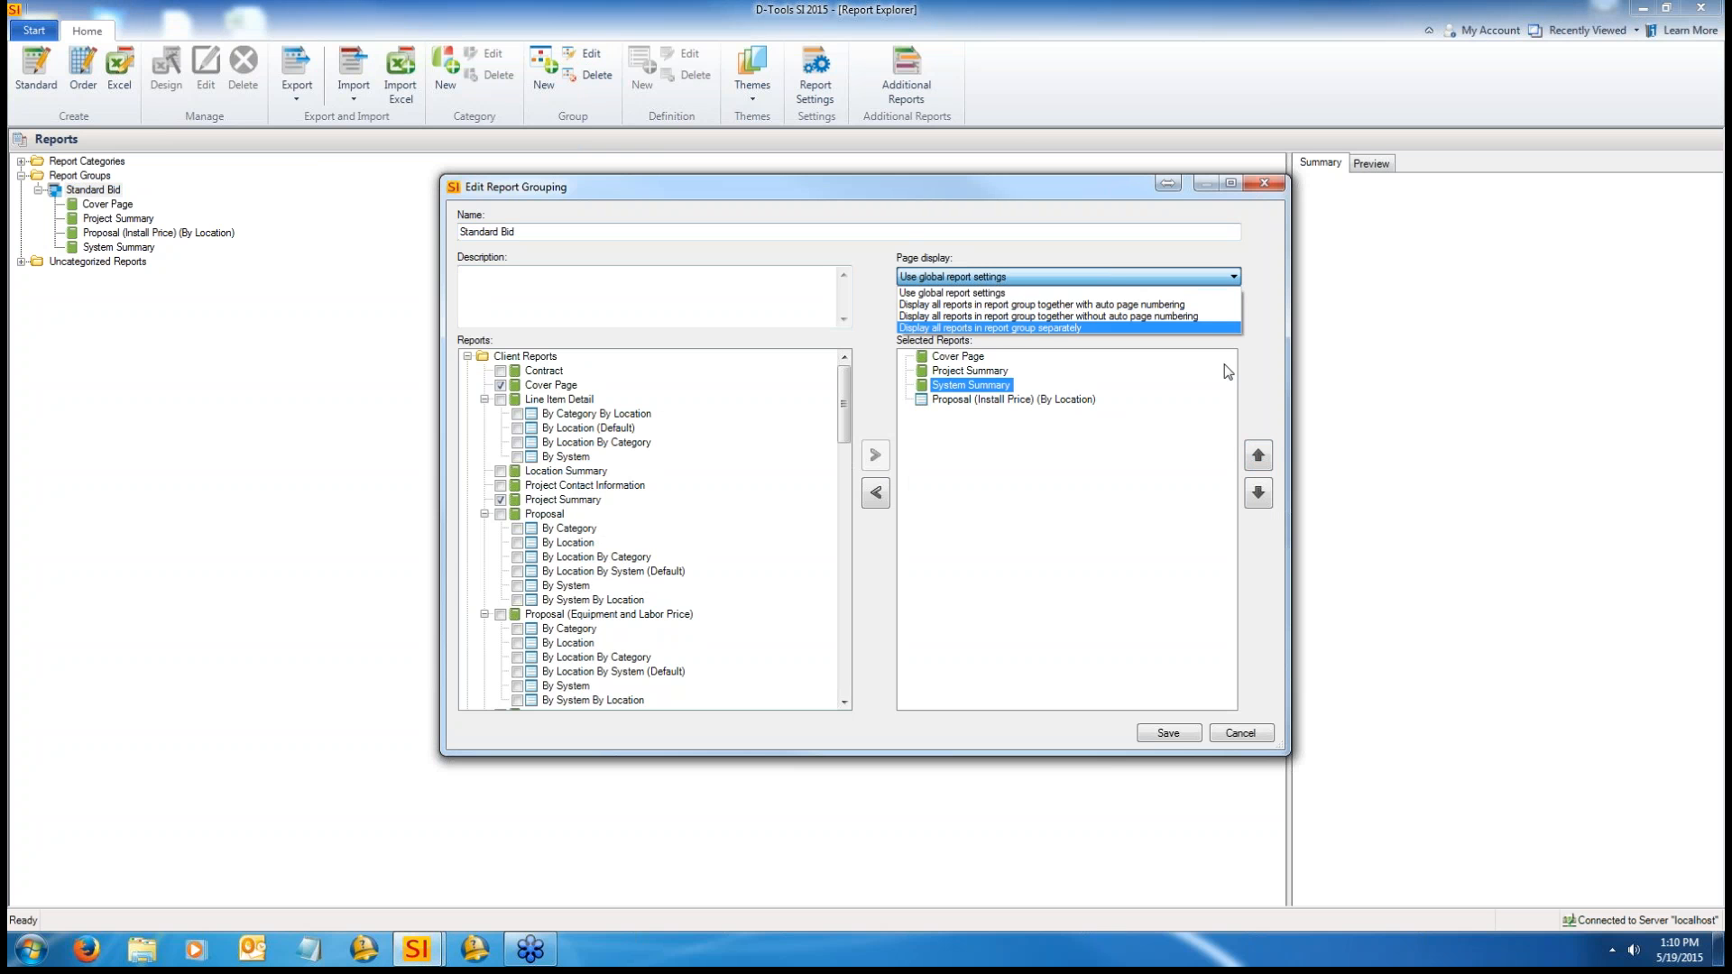
left_click(1244, 435)
left_click(999, 280)
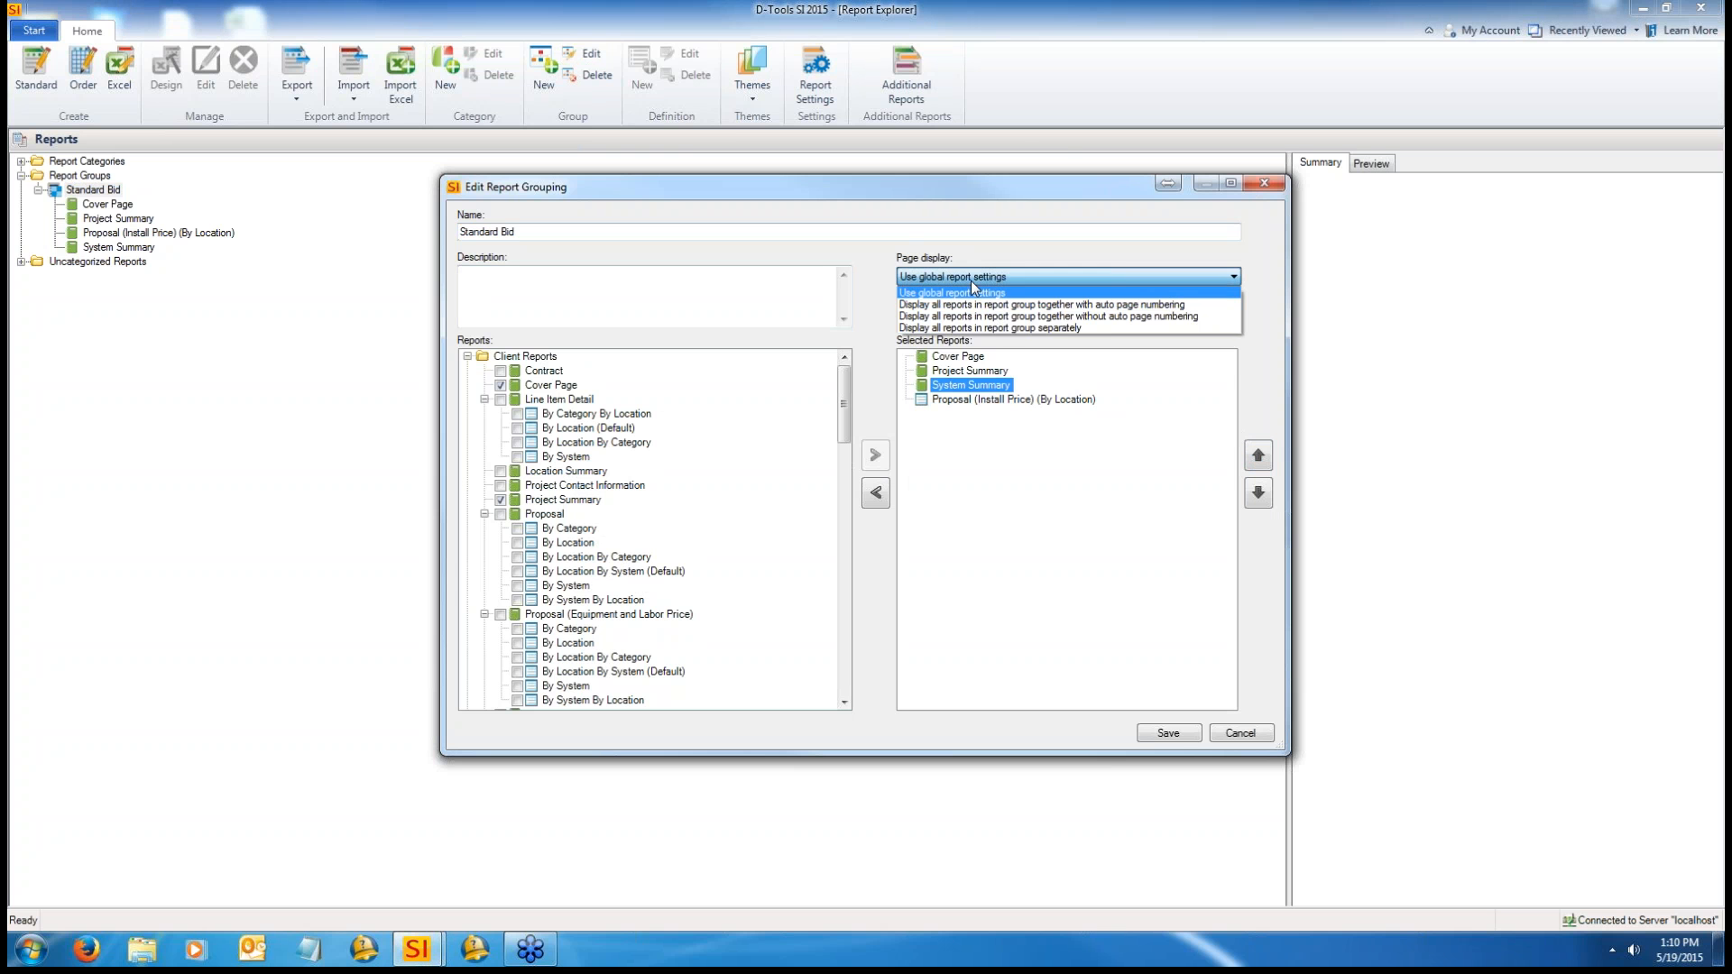
left_click(963, 387)
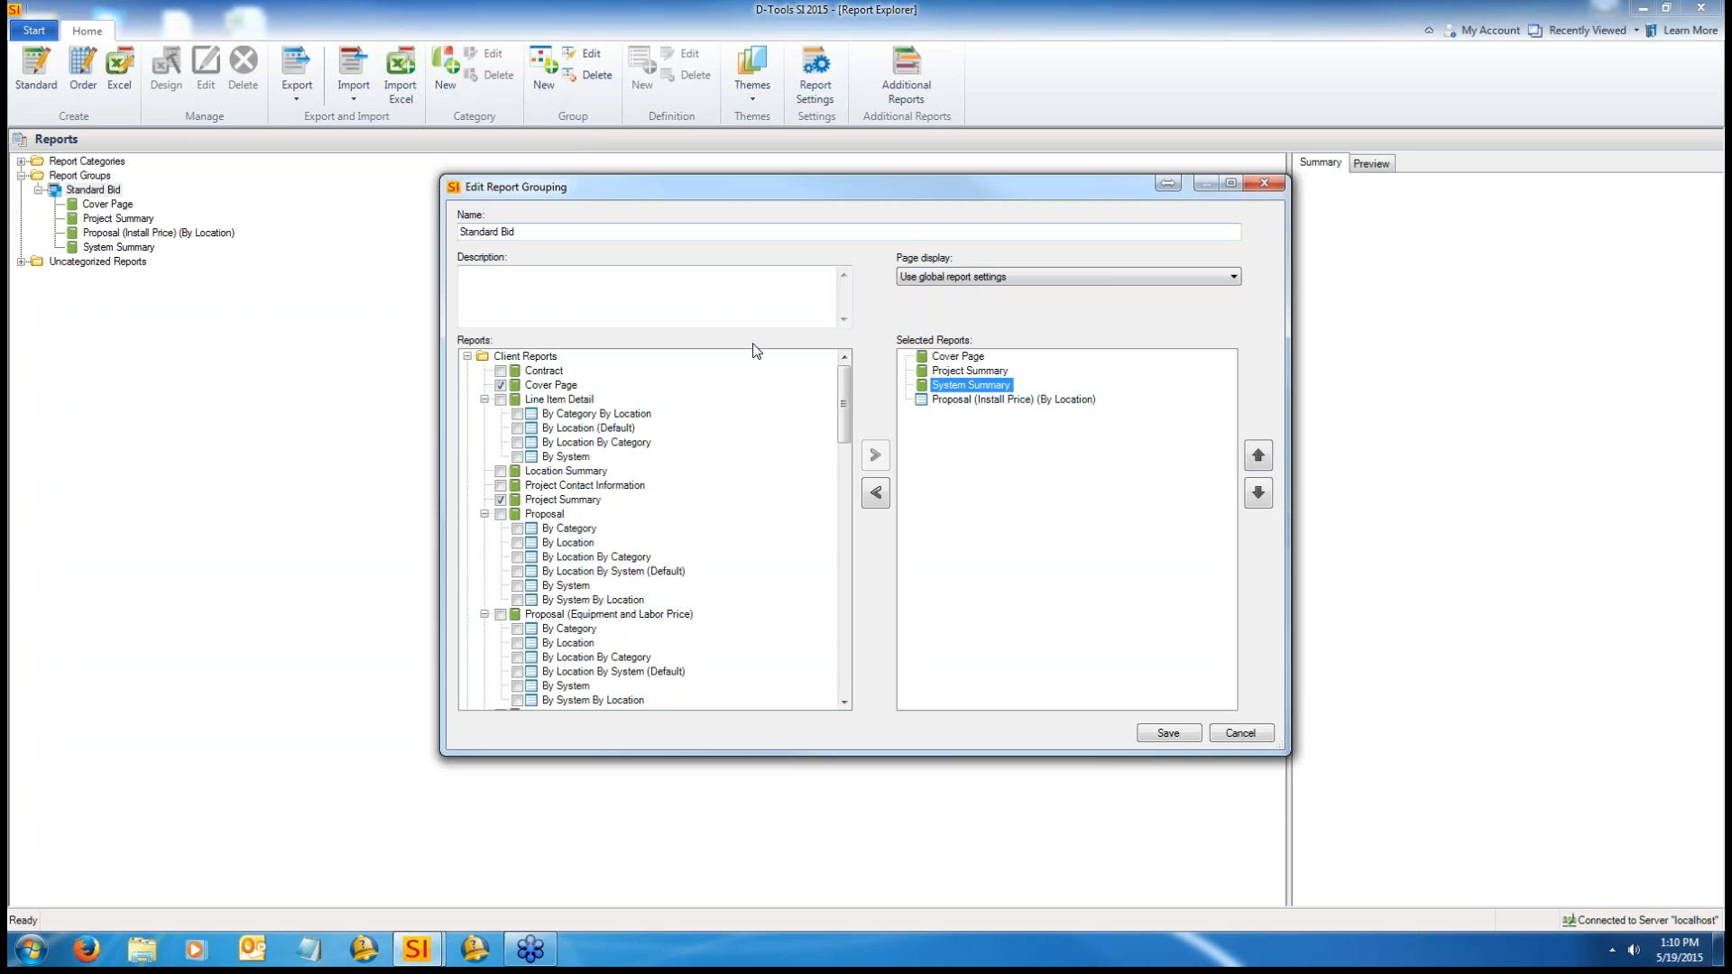
left_click(1151, 733)
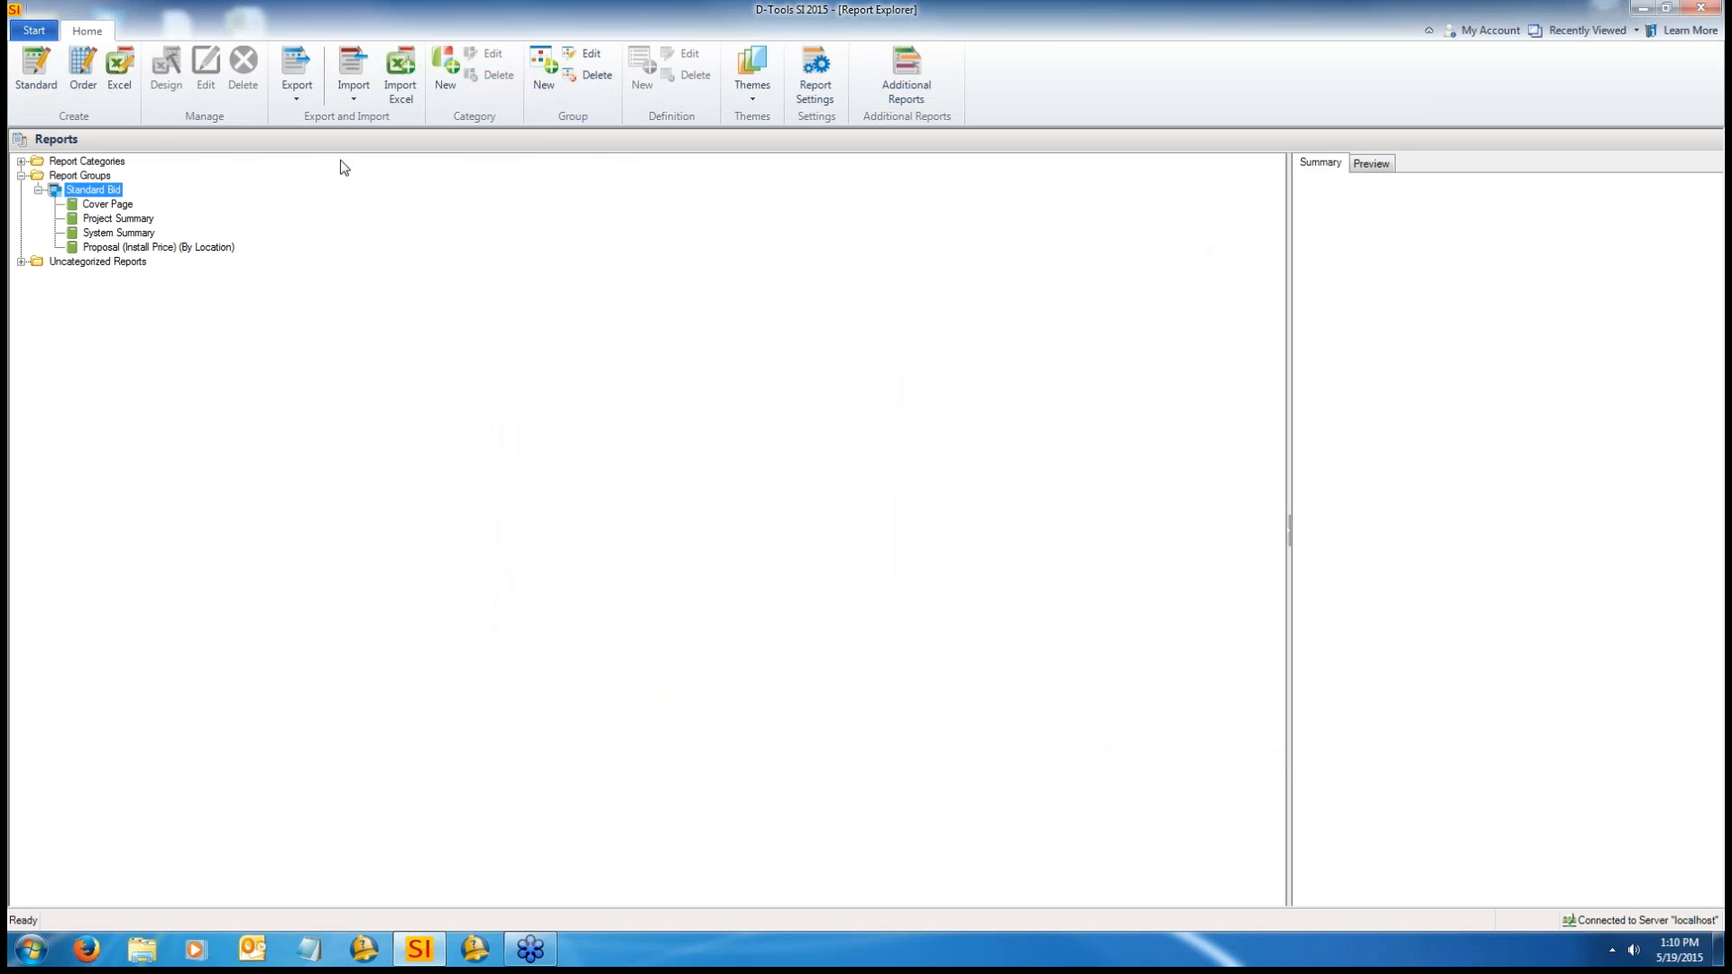
Step: Collapse the report groups and show the definitions of the Proposal report under Client Reports
left_click(37, 189)
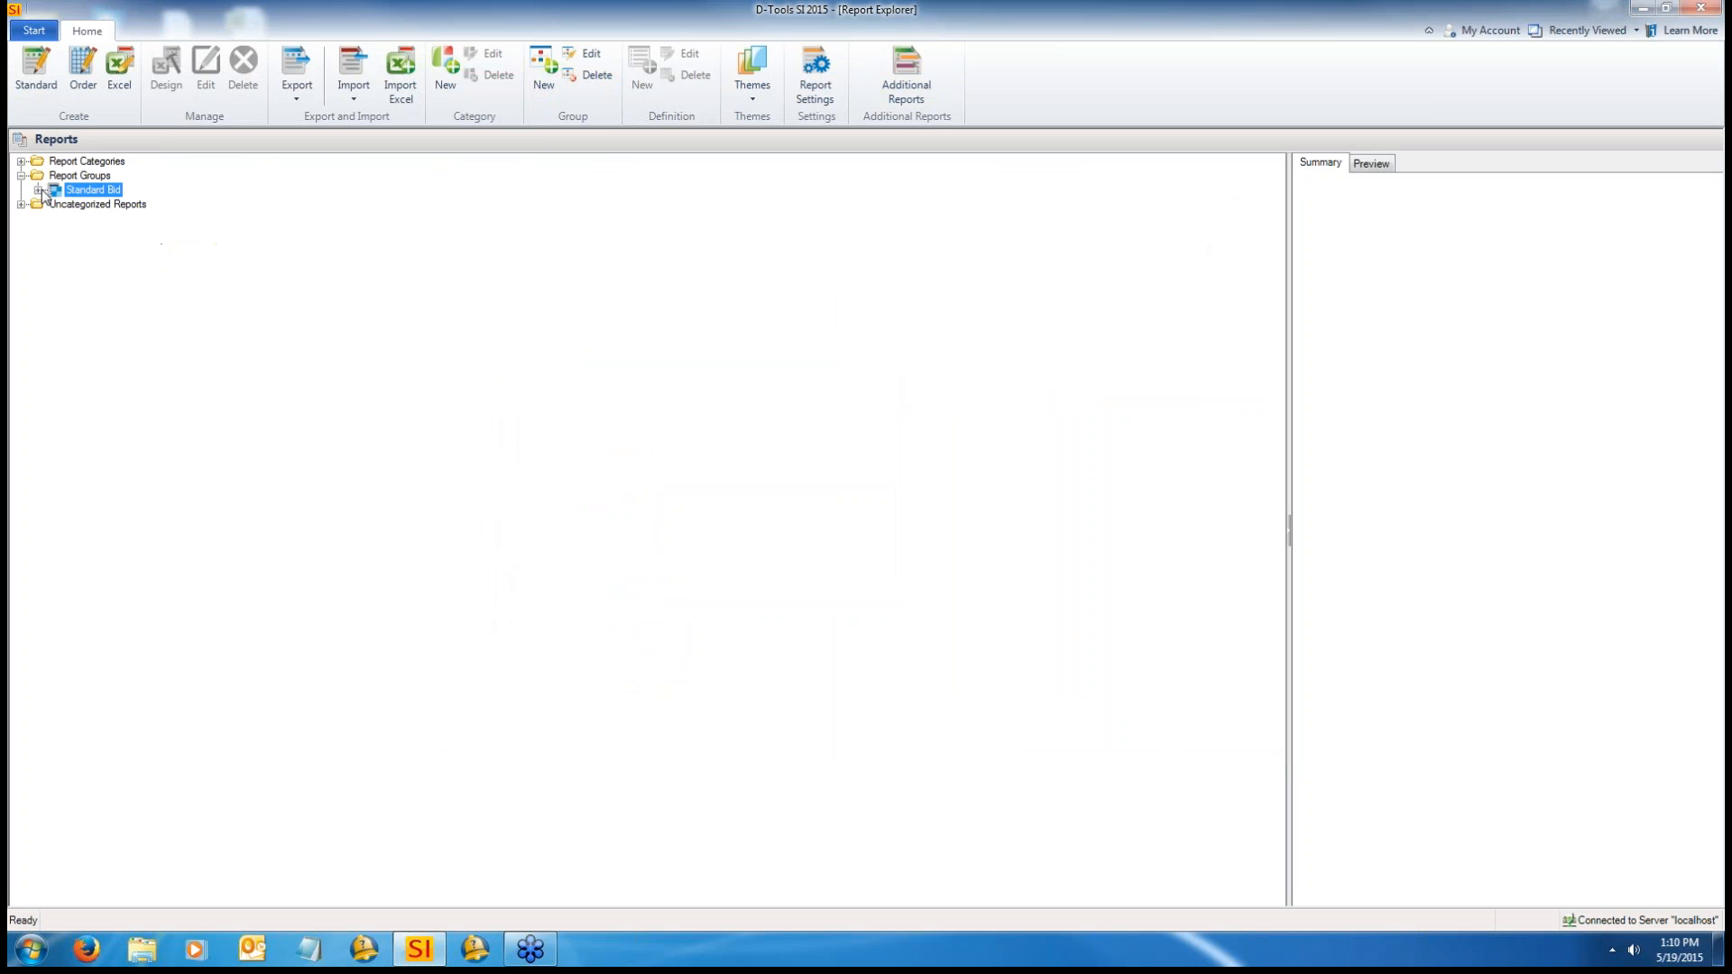
left_click(21, 175)
left_click(20, 161)
left_click(38, 175)
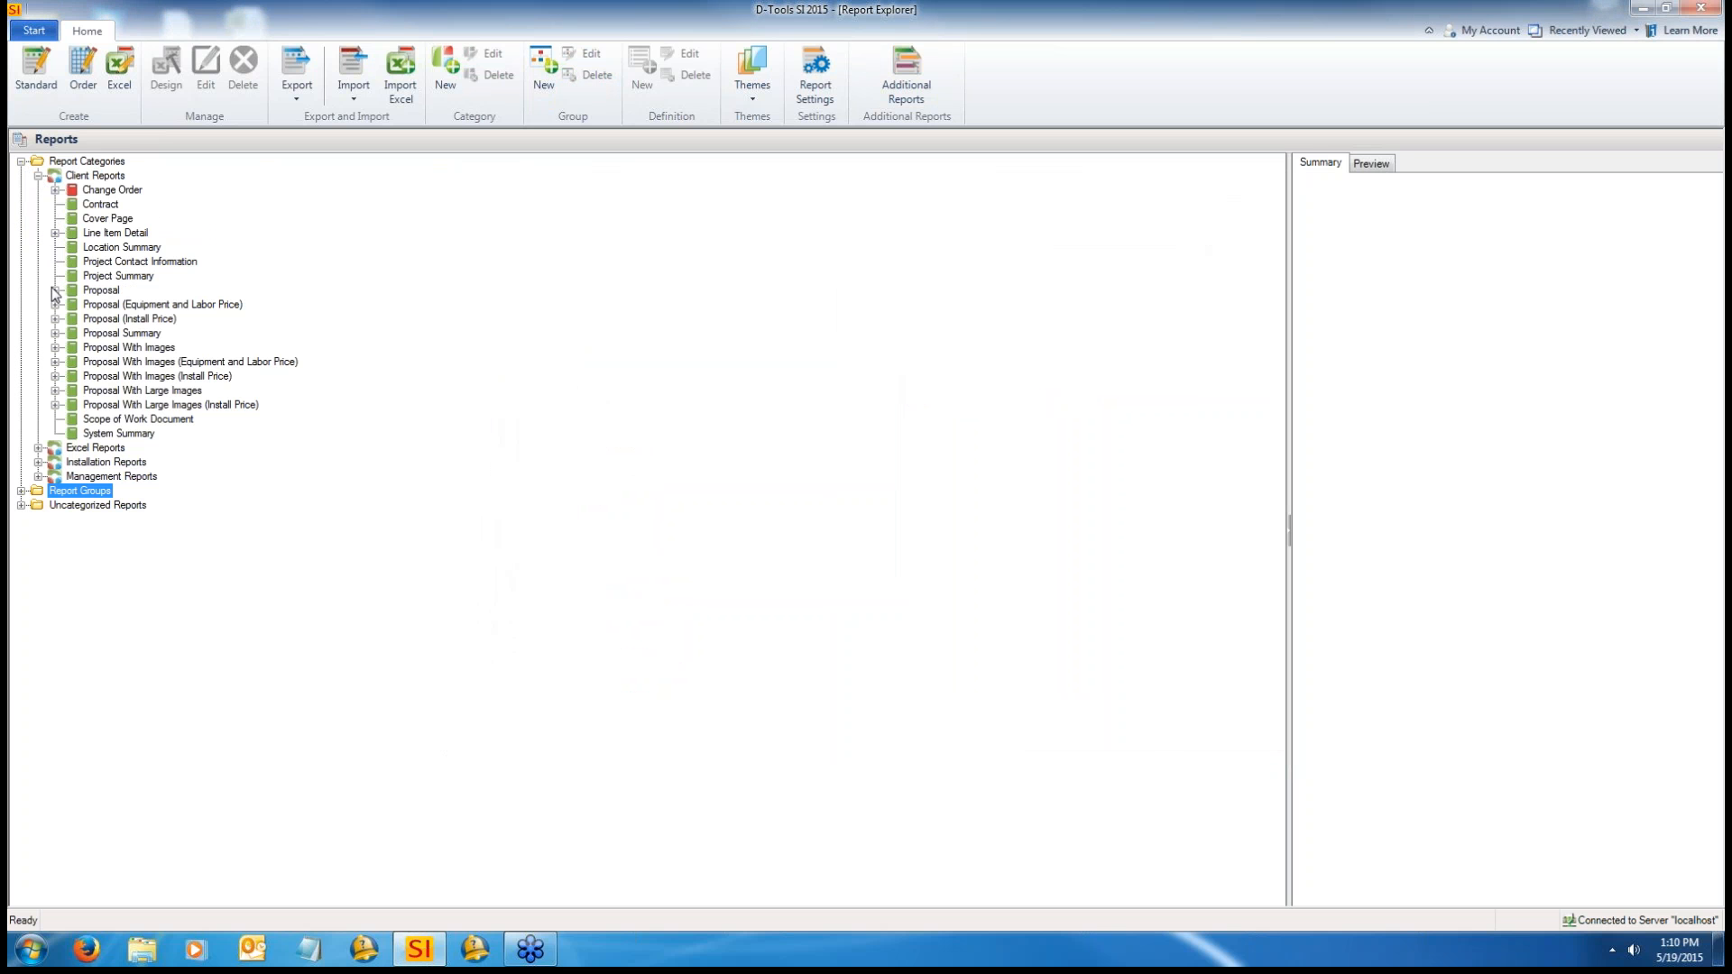
left_click(55, 290)
Step: Compare the grouping and parameter summaries of the Proposal definitions By Category, By Location and By Location By Category
left_click(126, 319)
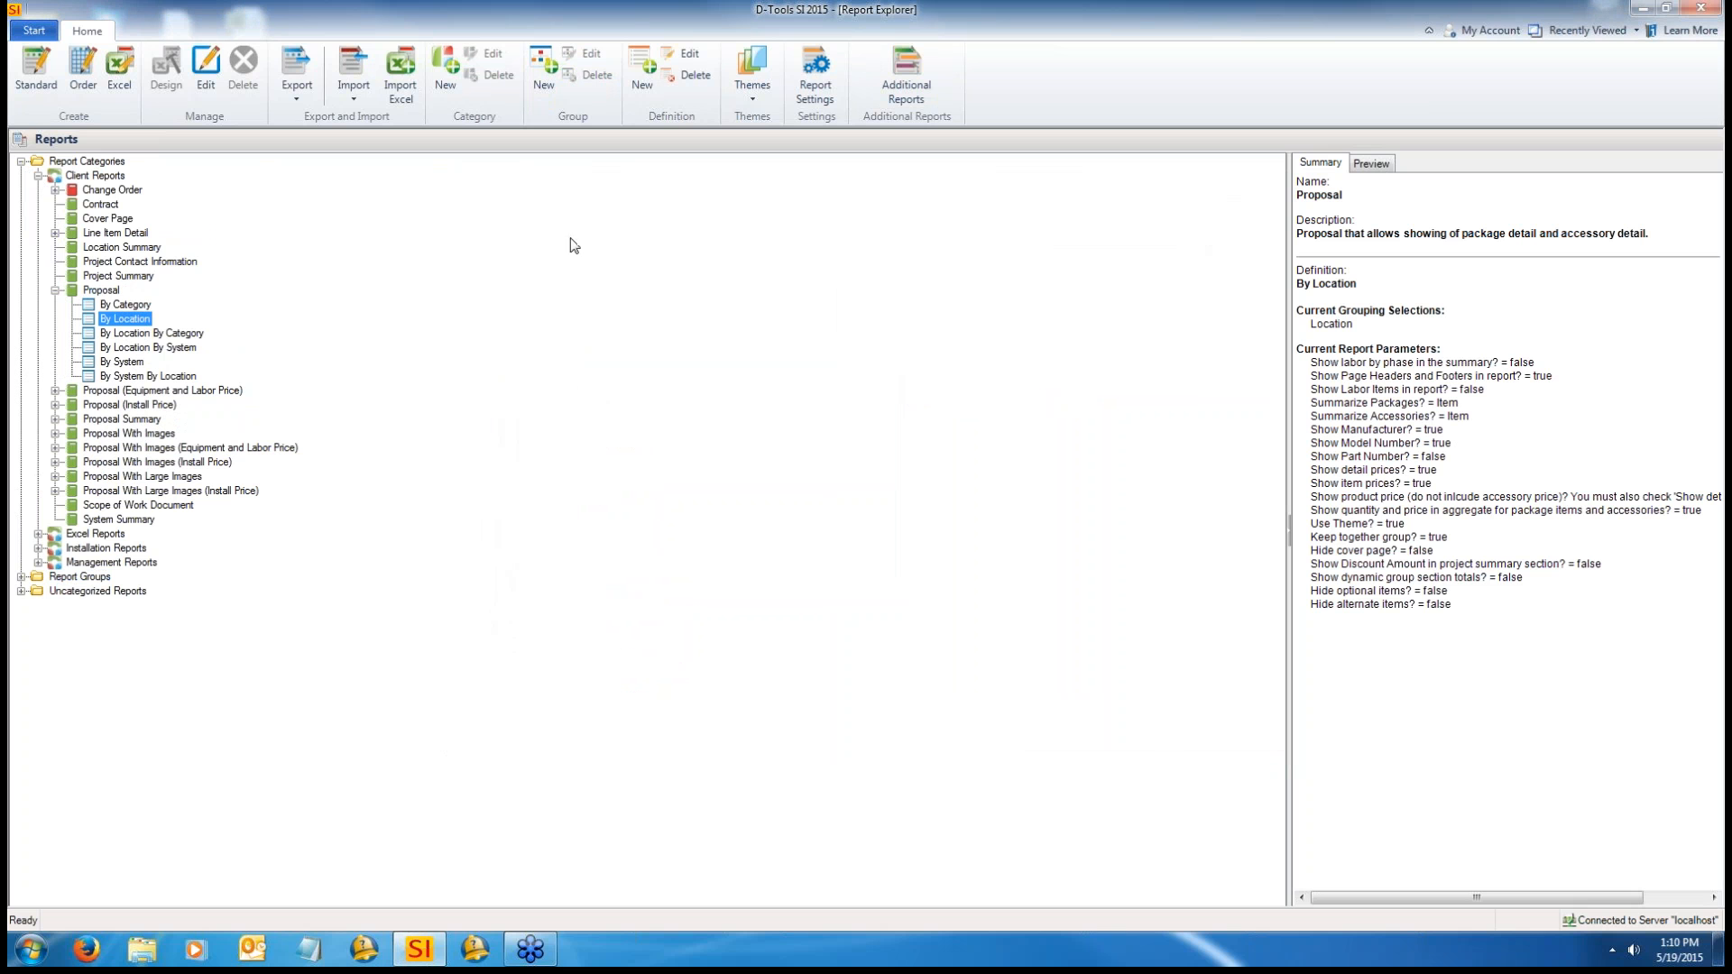
left_click(135, 305)
left_click(135, 319)
left_click(146, 334)
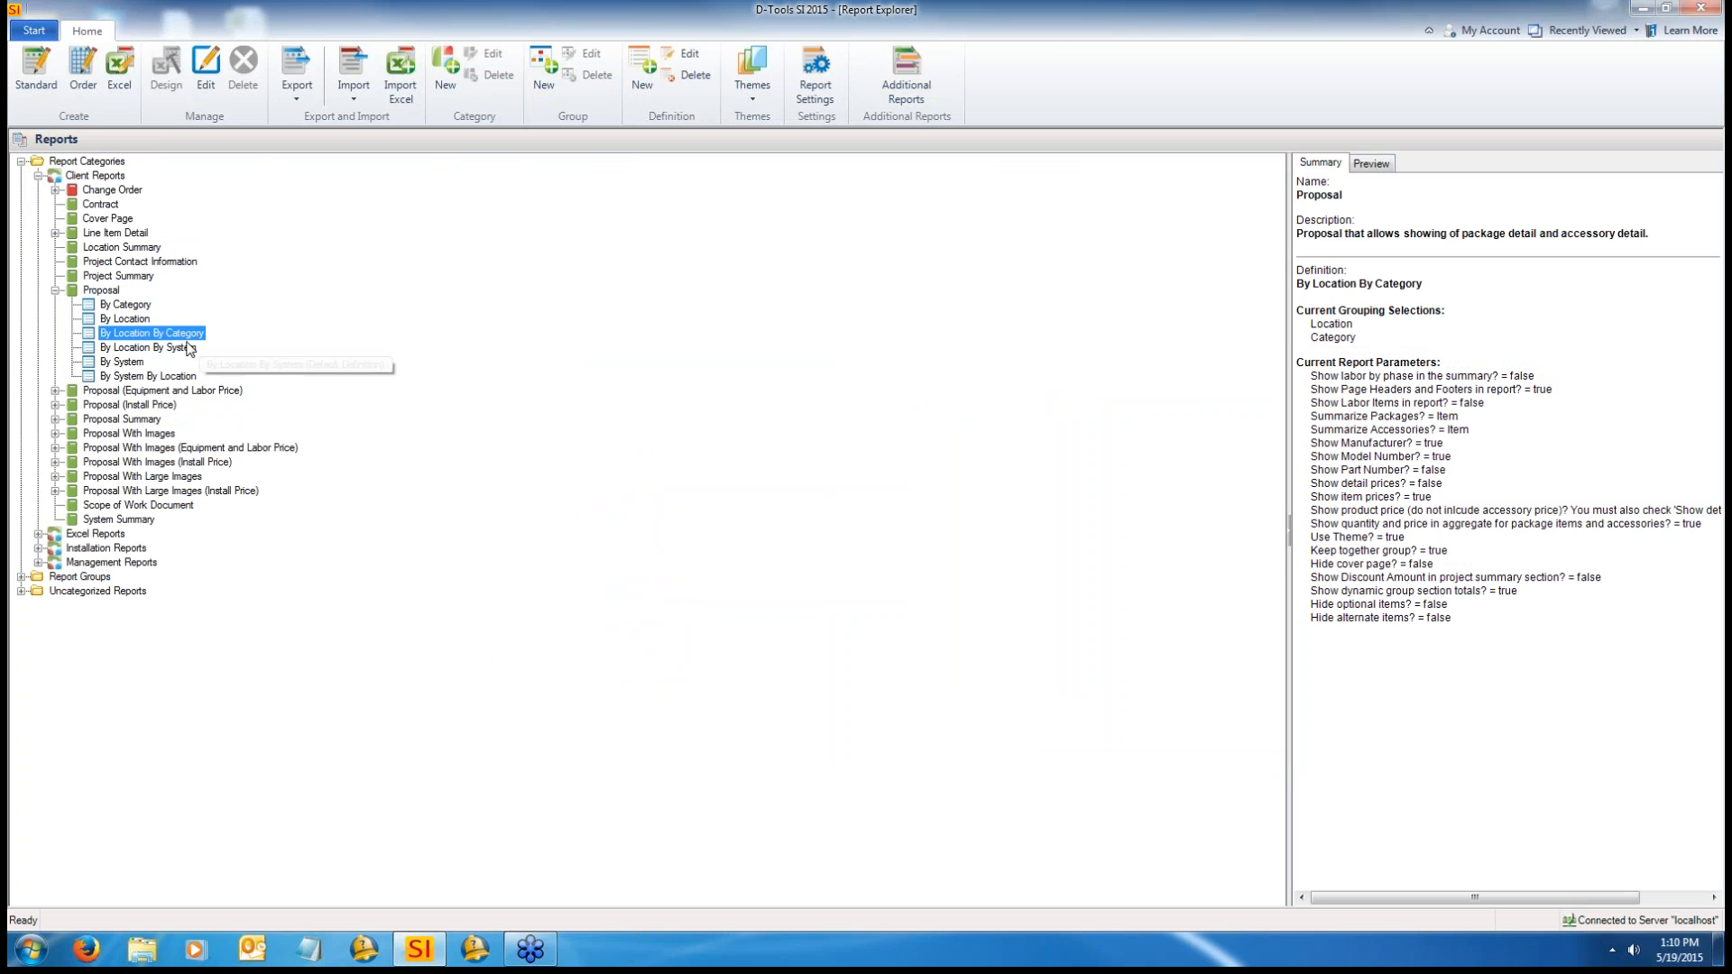
Step: Try a new Proposal report definition described as "No group", leaving its grouping empty
left_click(112, 292)
left_click(637, 63)
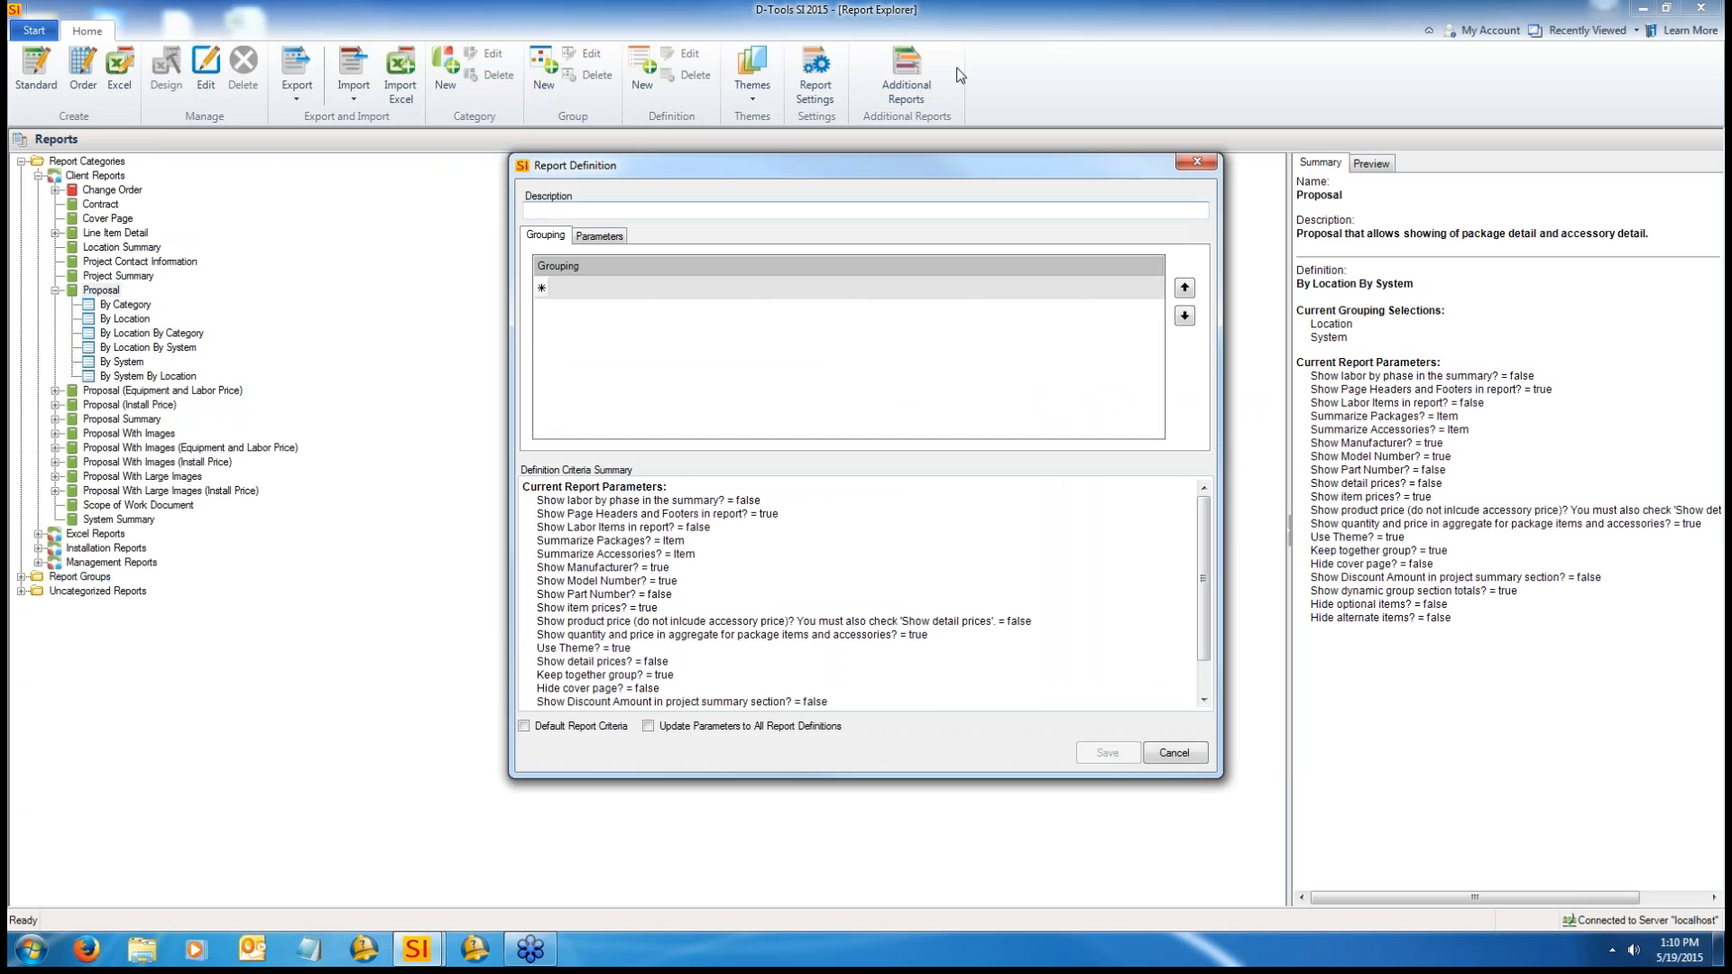
left_click(620, 209)
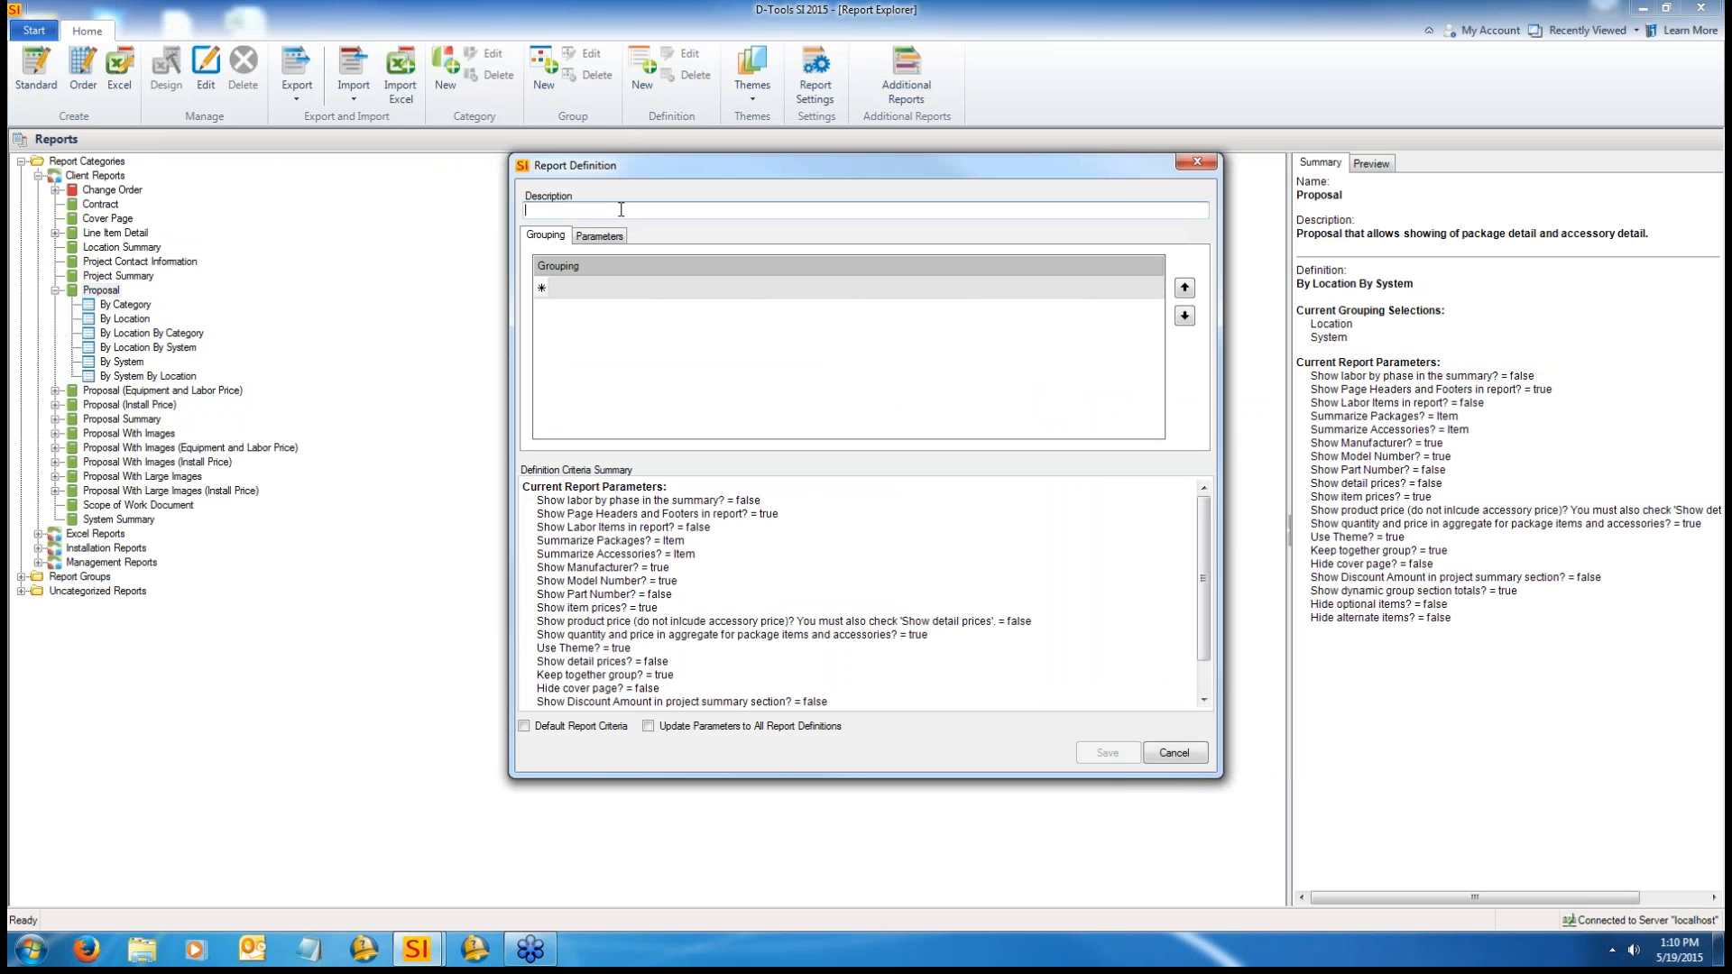
type("No group")
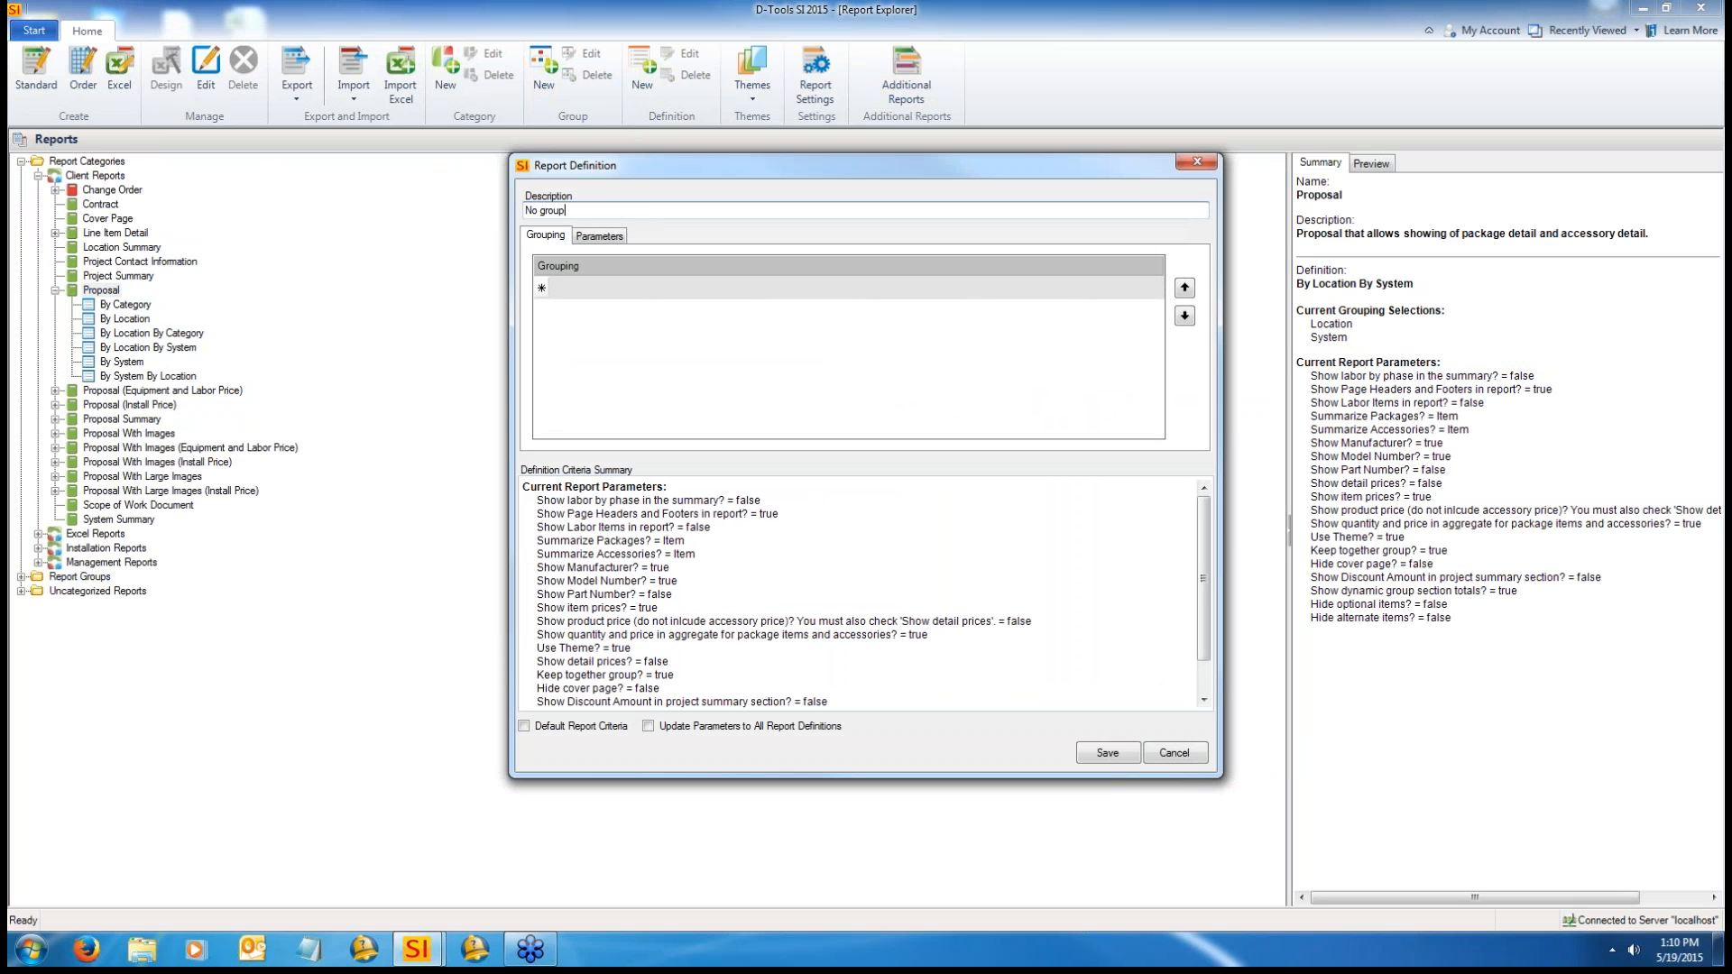
left_click(955, 289)
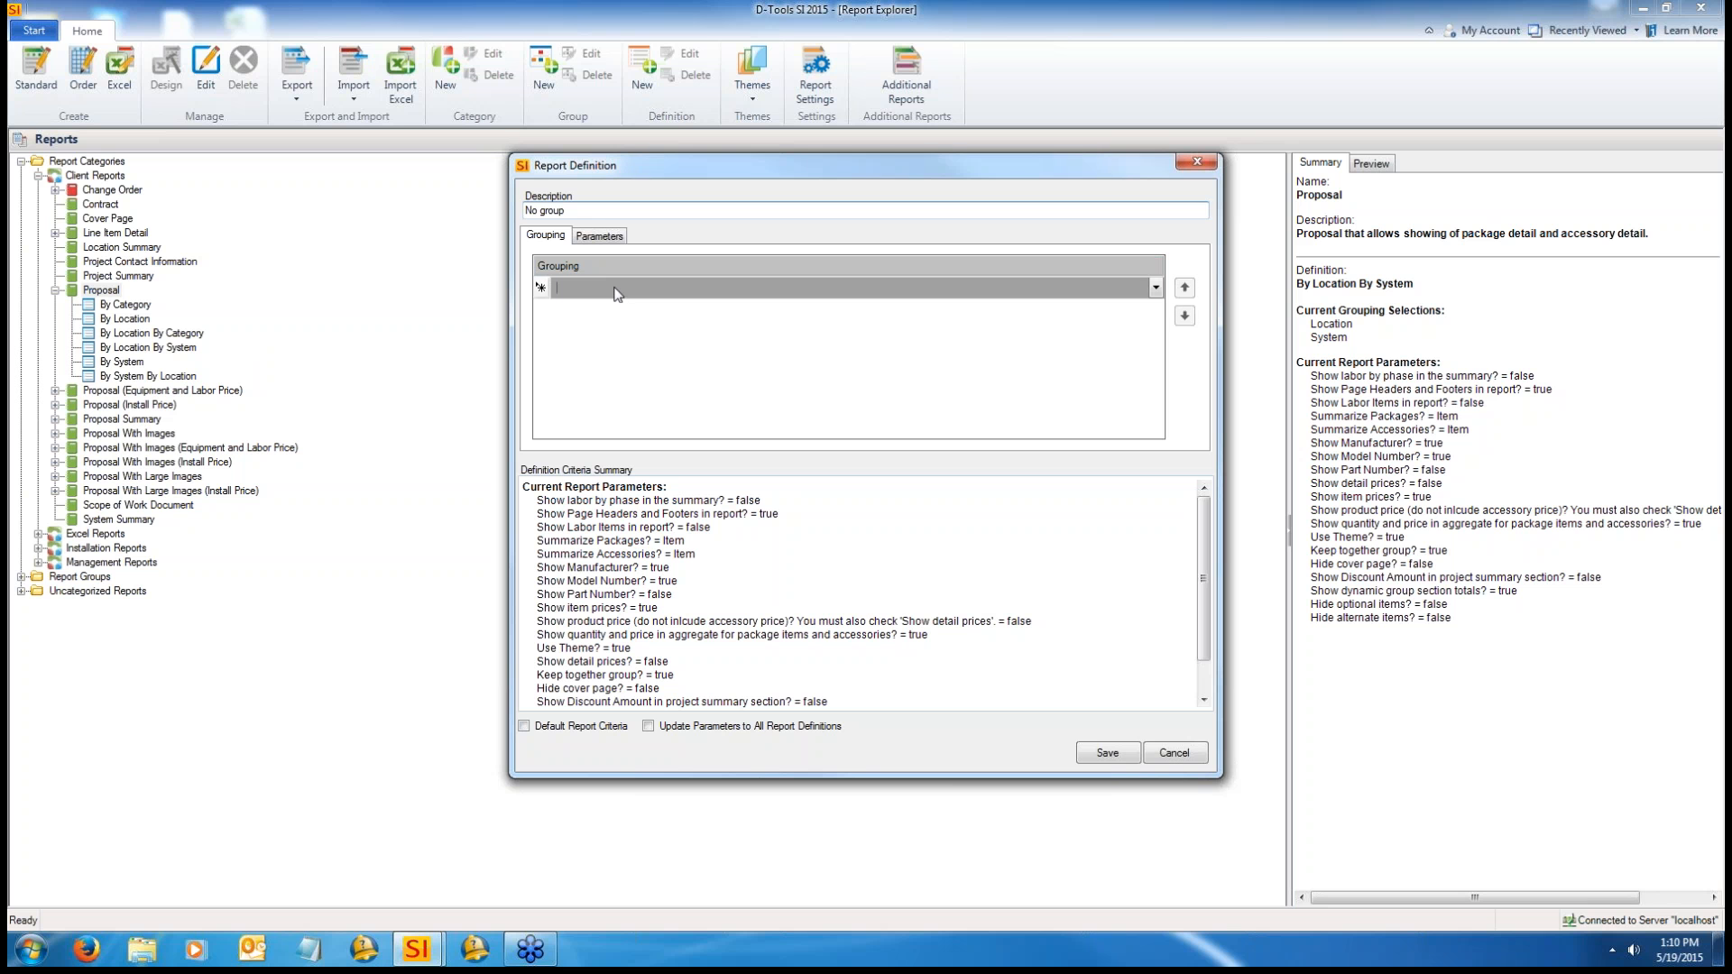
left_click(1154, 289)
left_click(1155, 288)
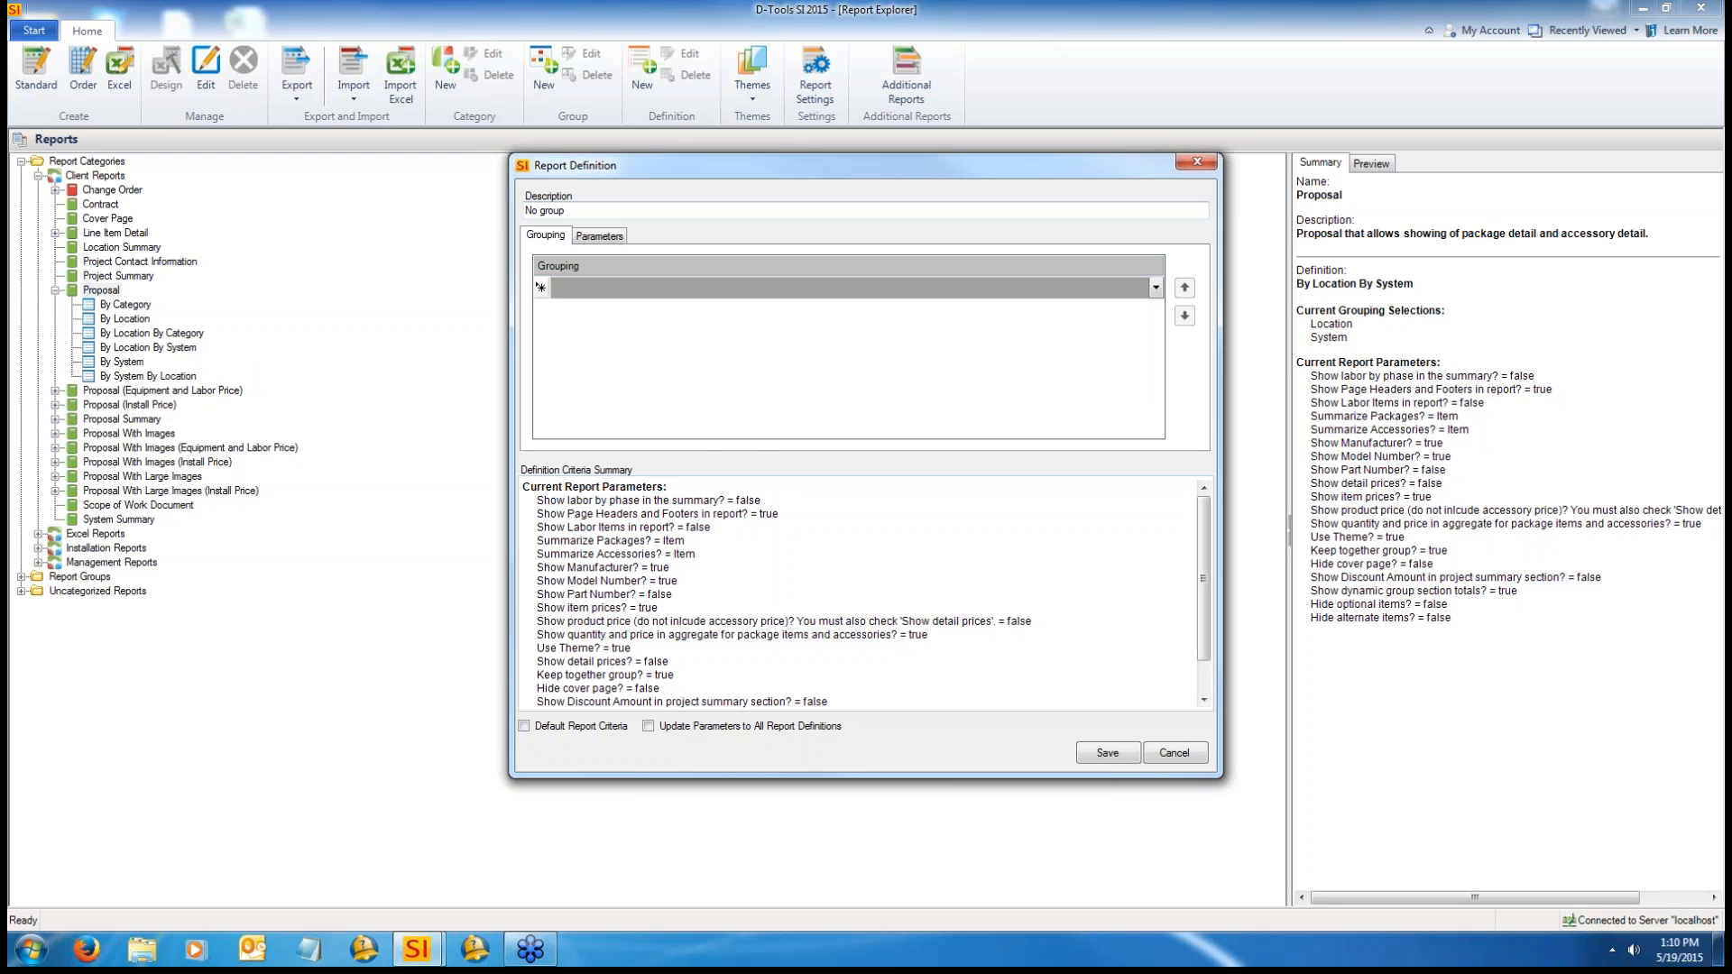
Step: Look through the new definition's report parameters and discard the definition without saving it
left_click(597, 237)
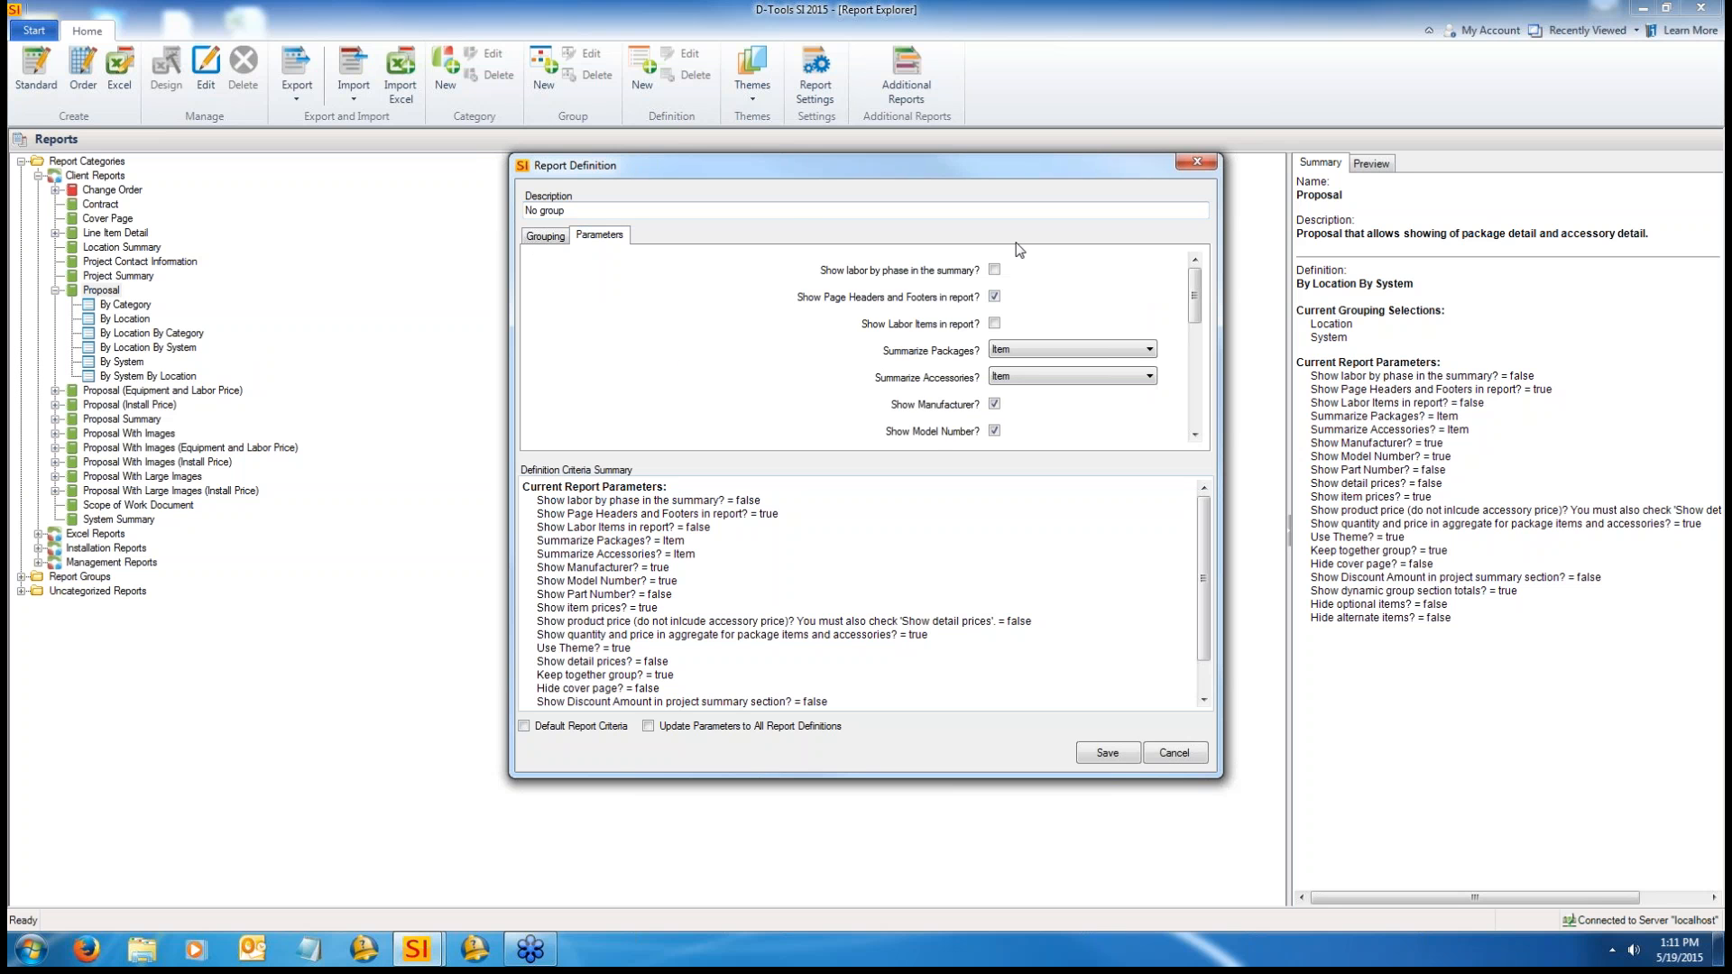
scroll(1195, 436, "down", 5)
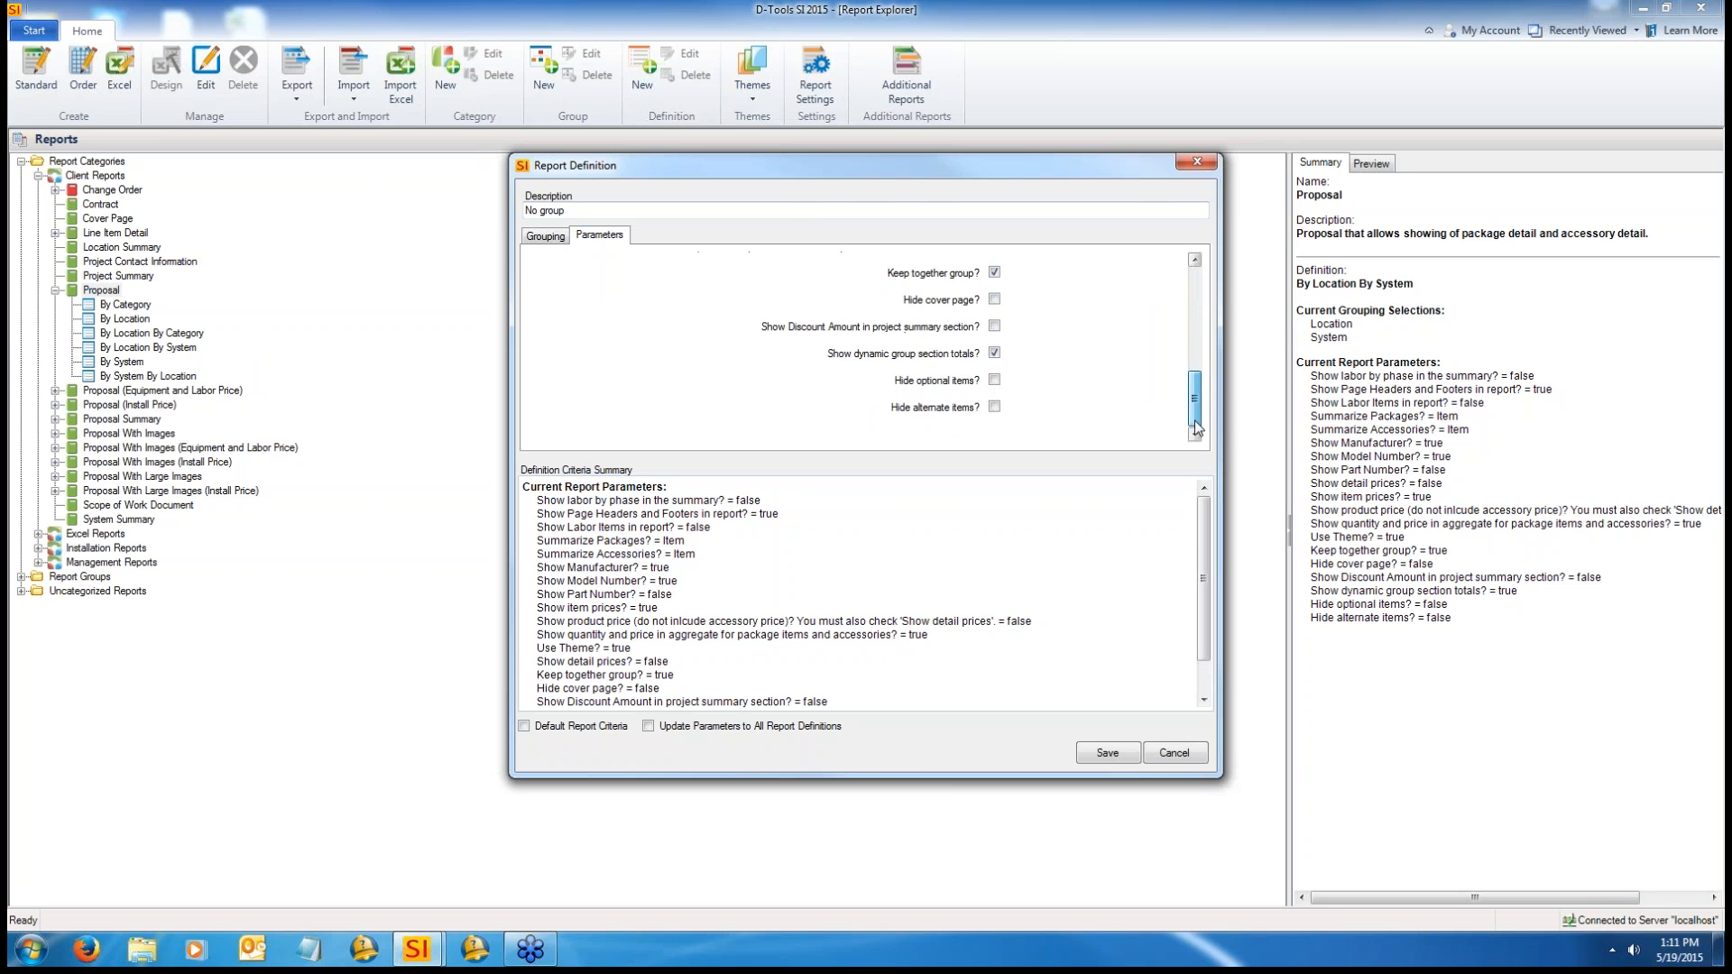
scroll(1196, 436, "up", 5)
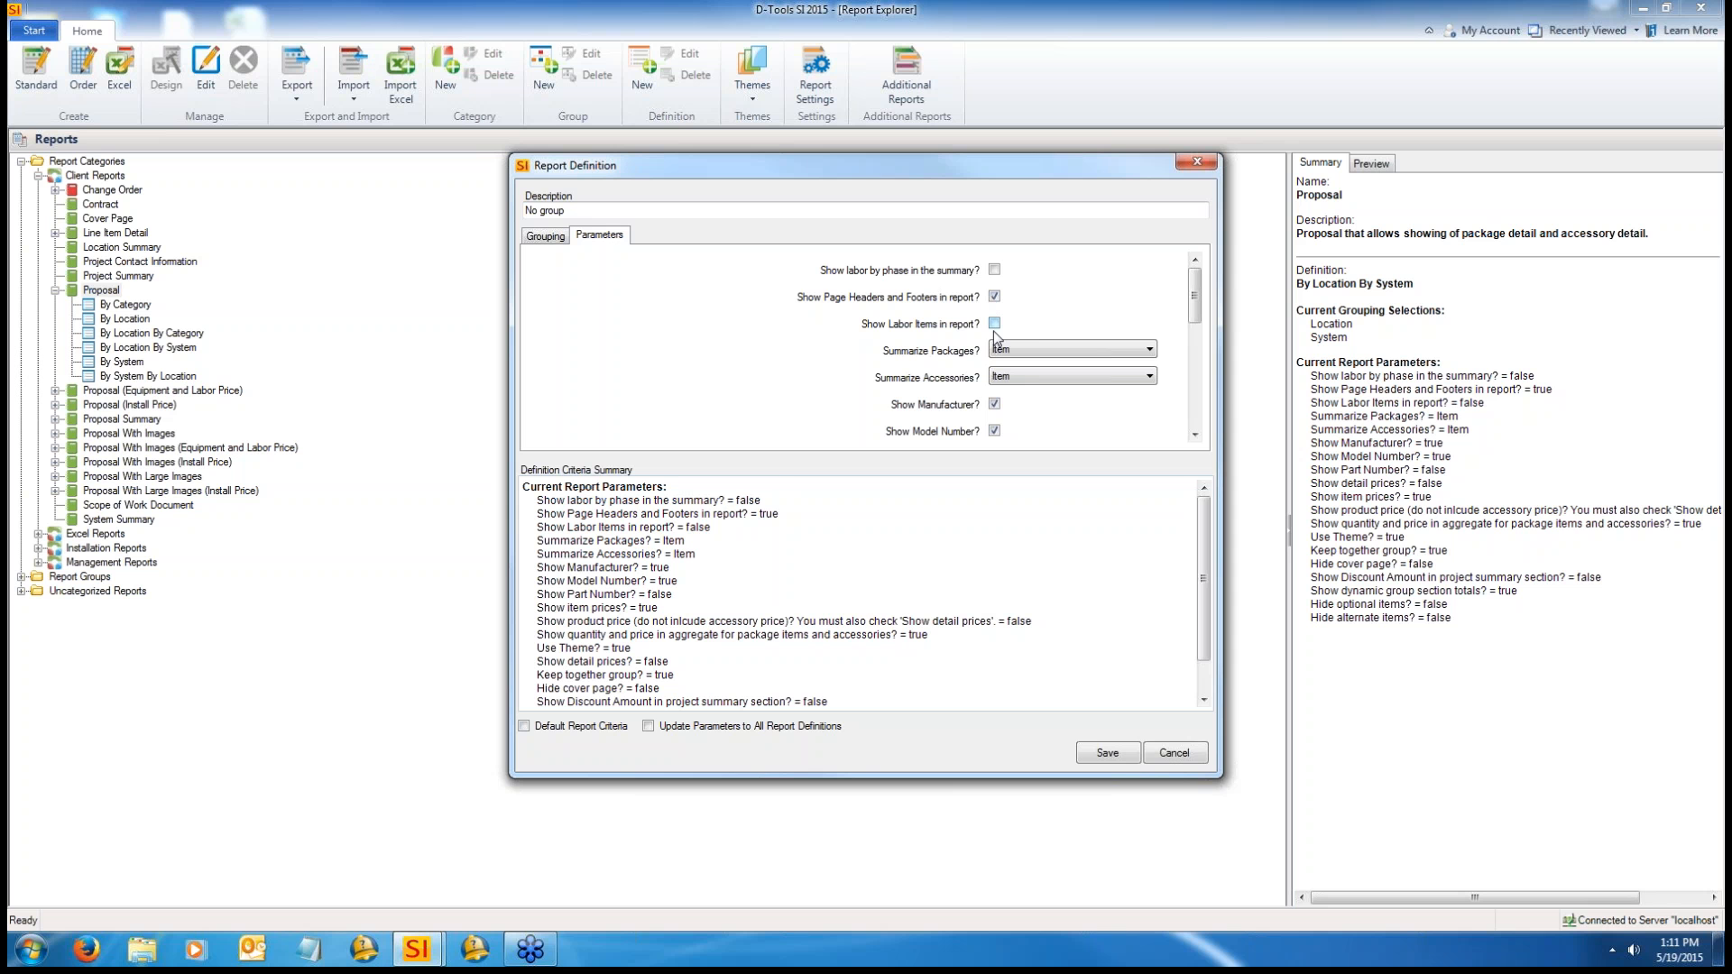
left_click(1175, 754)
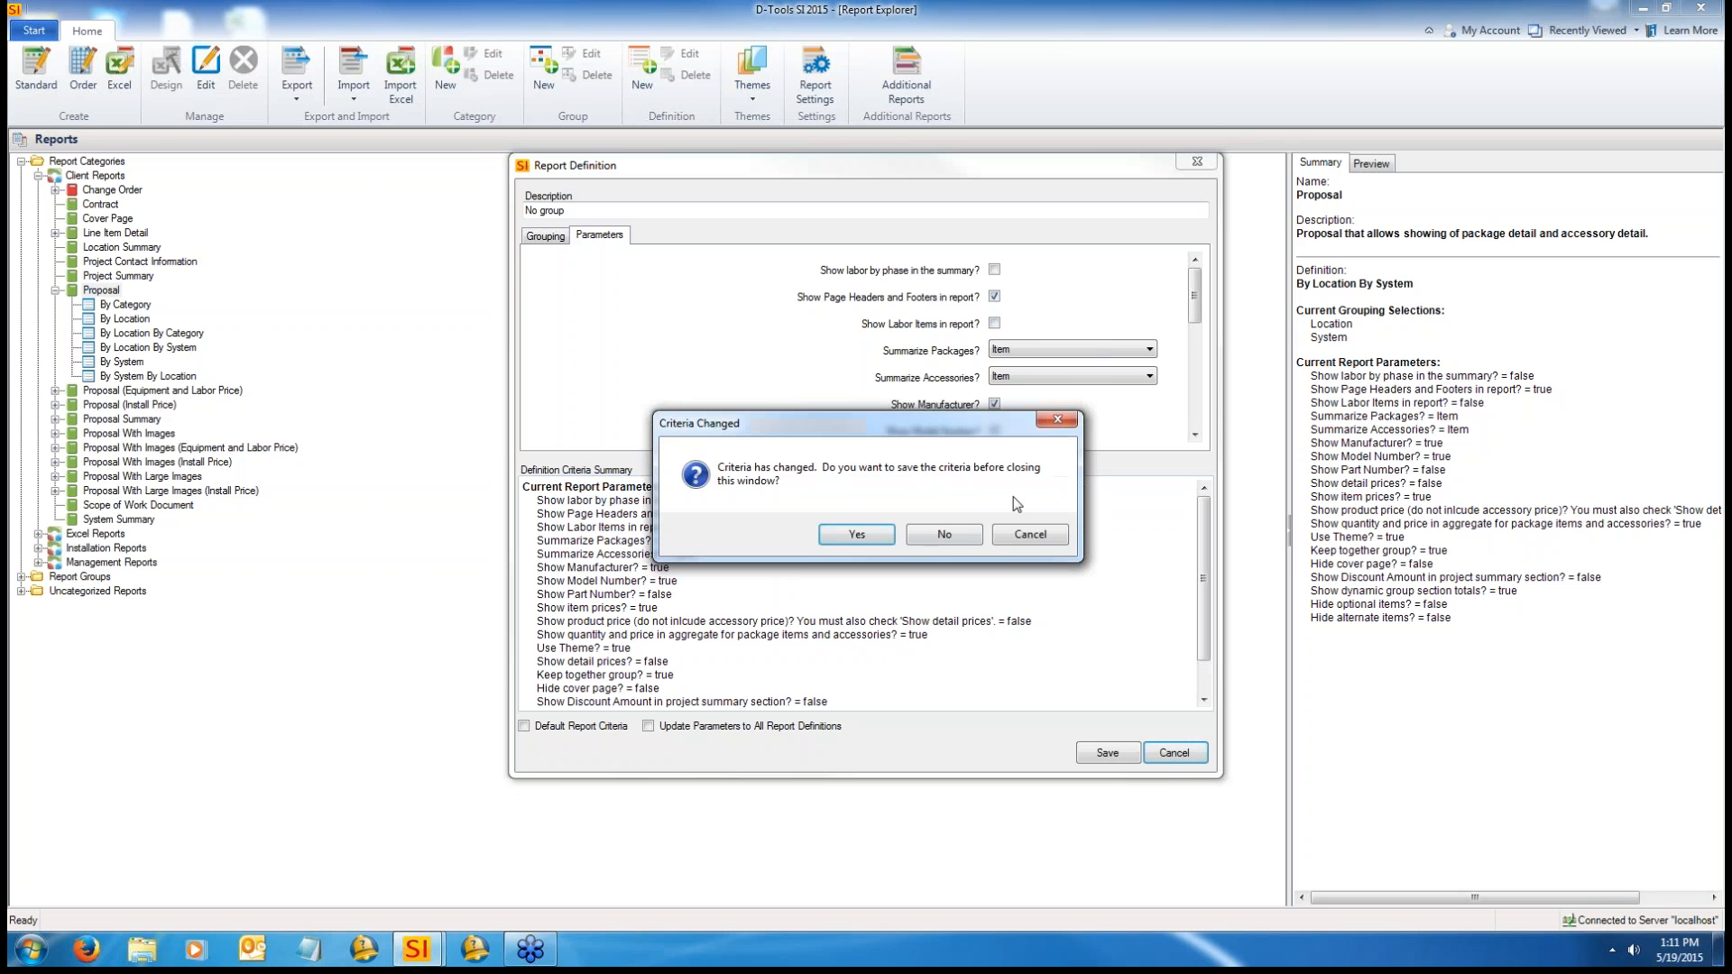
left_click(944, 535)
Step: Check the labor items parameter in the By Location definition of Proposal (Install Price) and close the definition
left_click(55, 405)
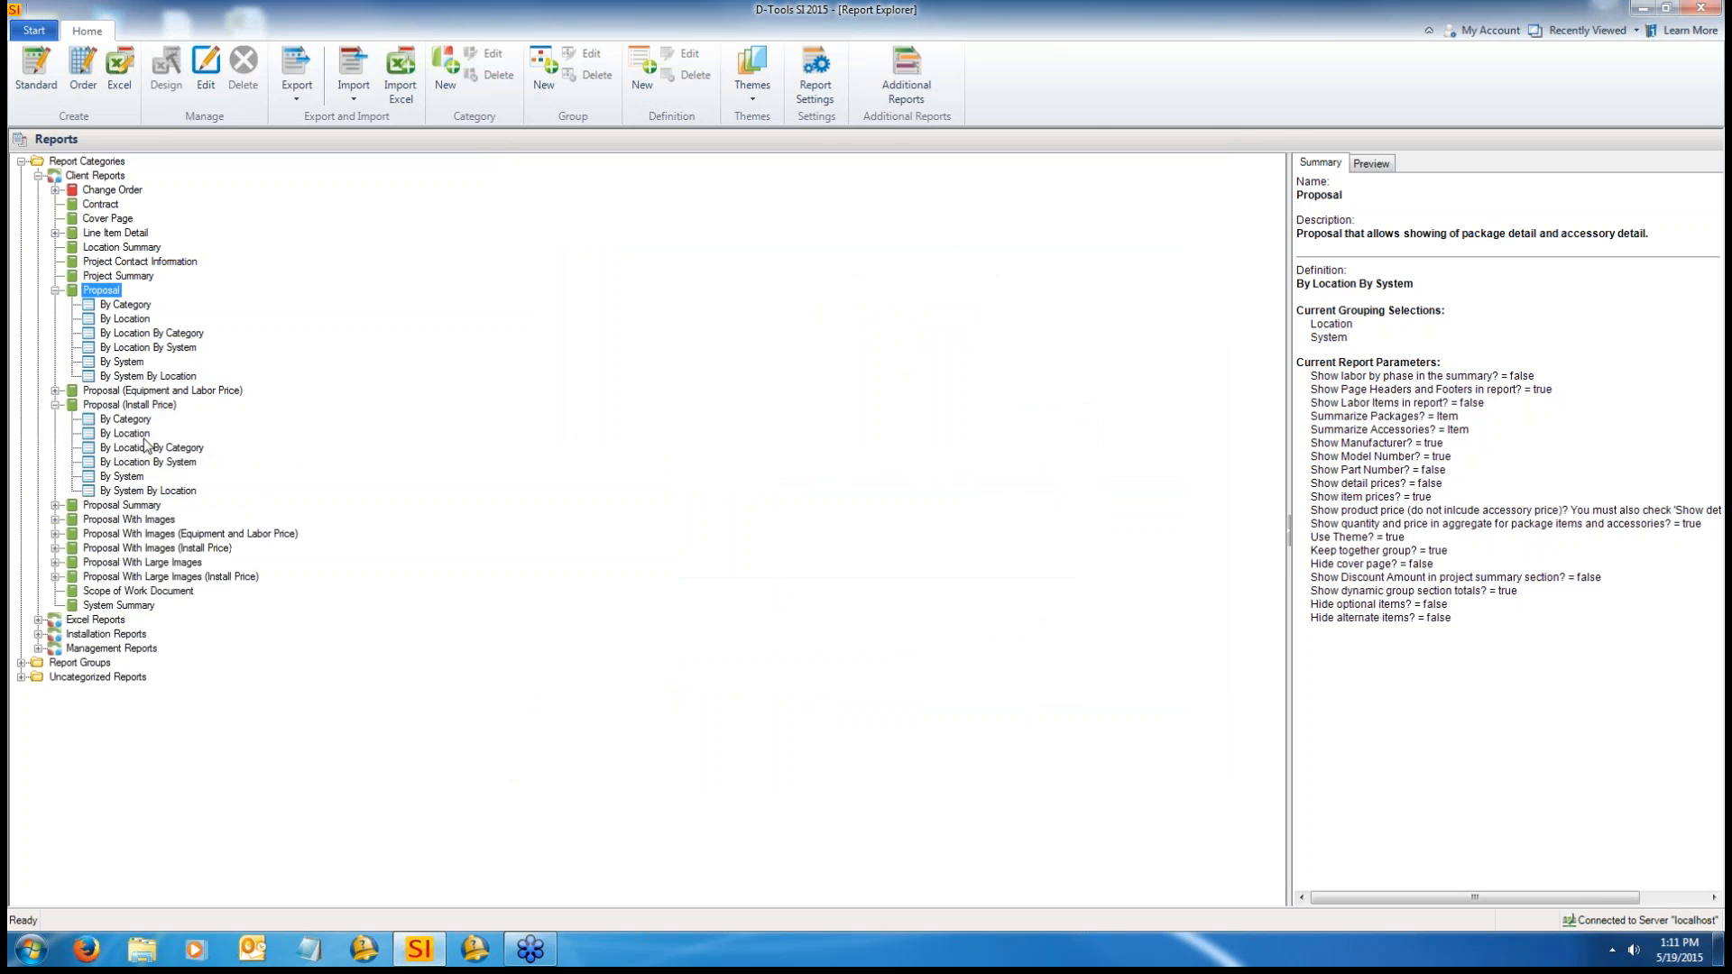
right_click(140, 437)
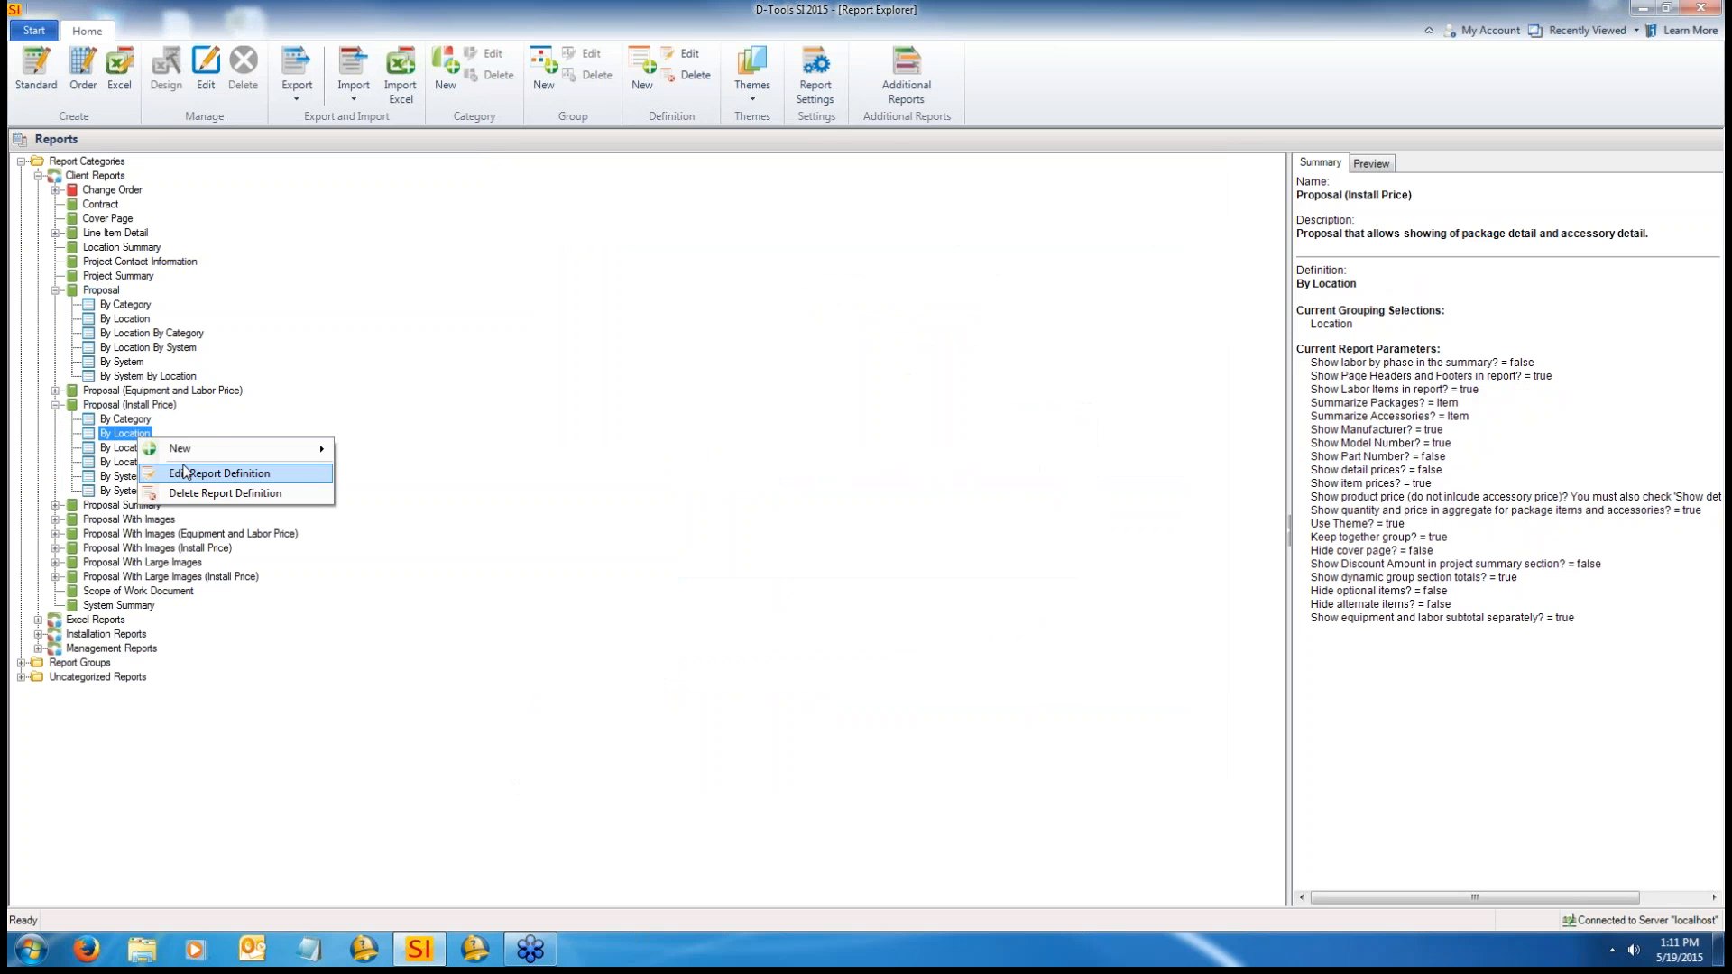
left_click(184, 472)
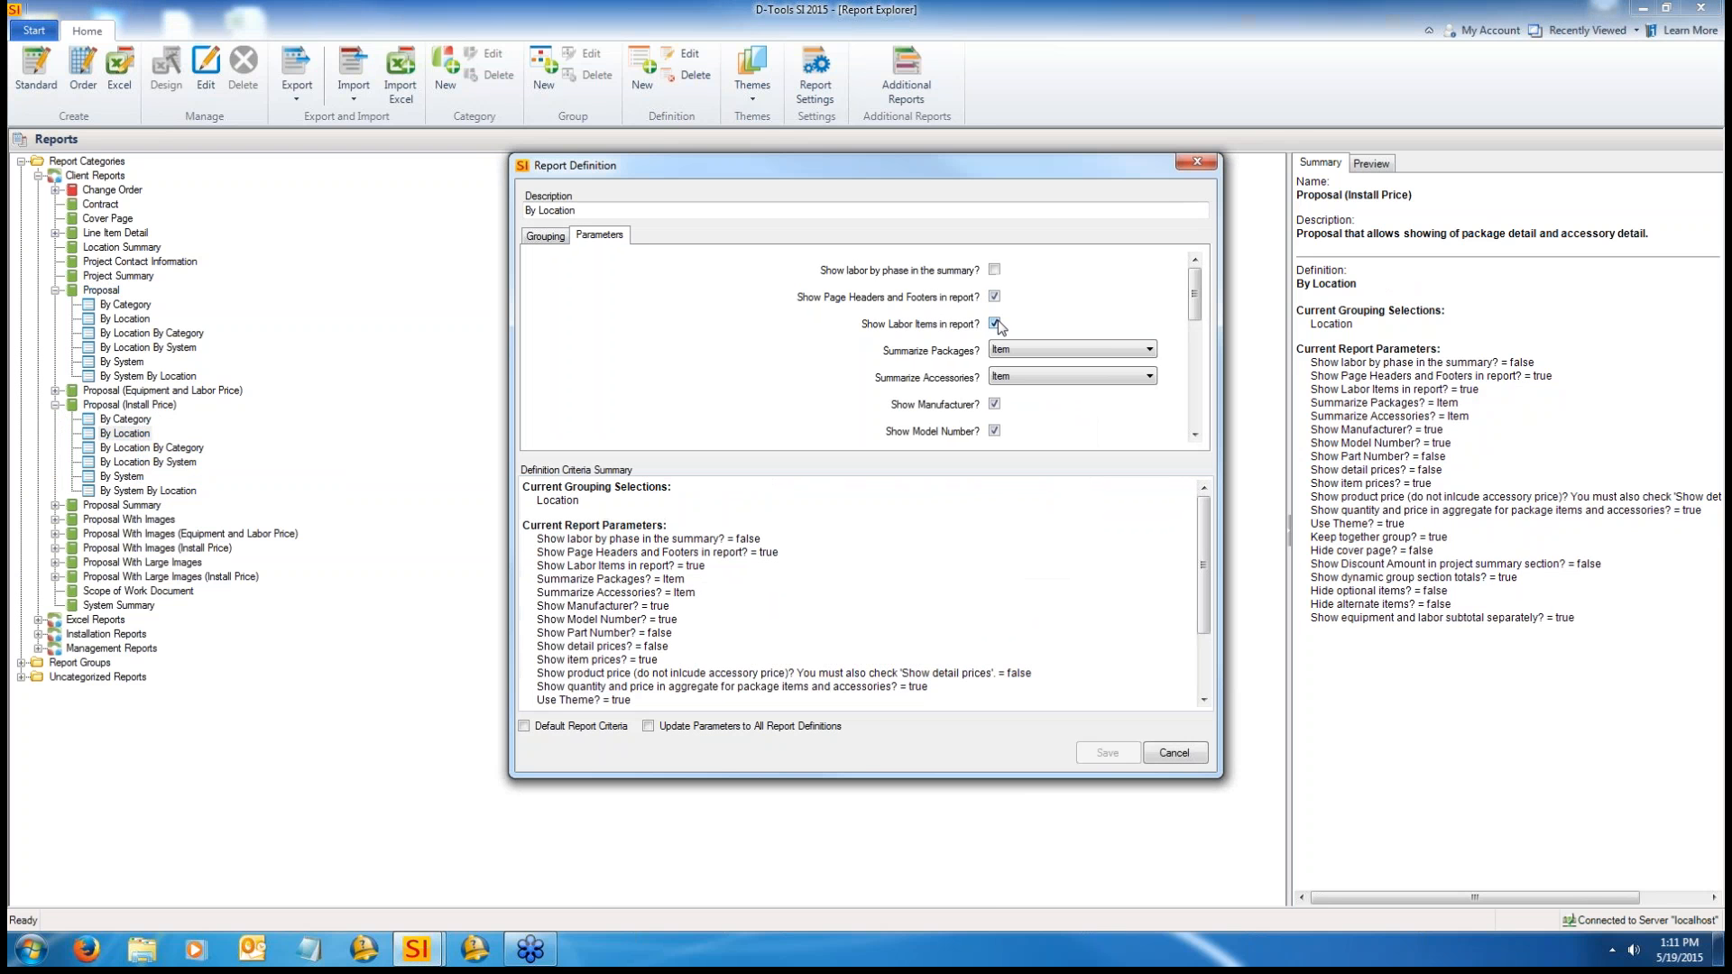
left_click(1202, 165)
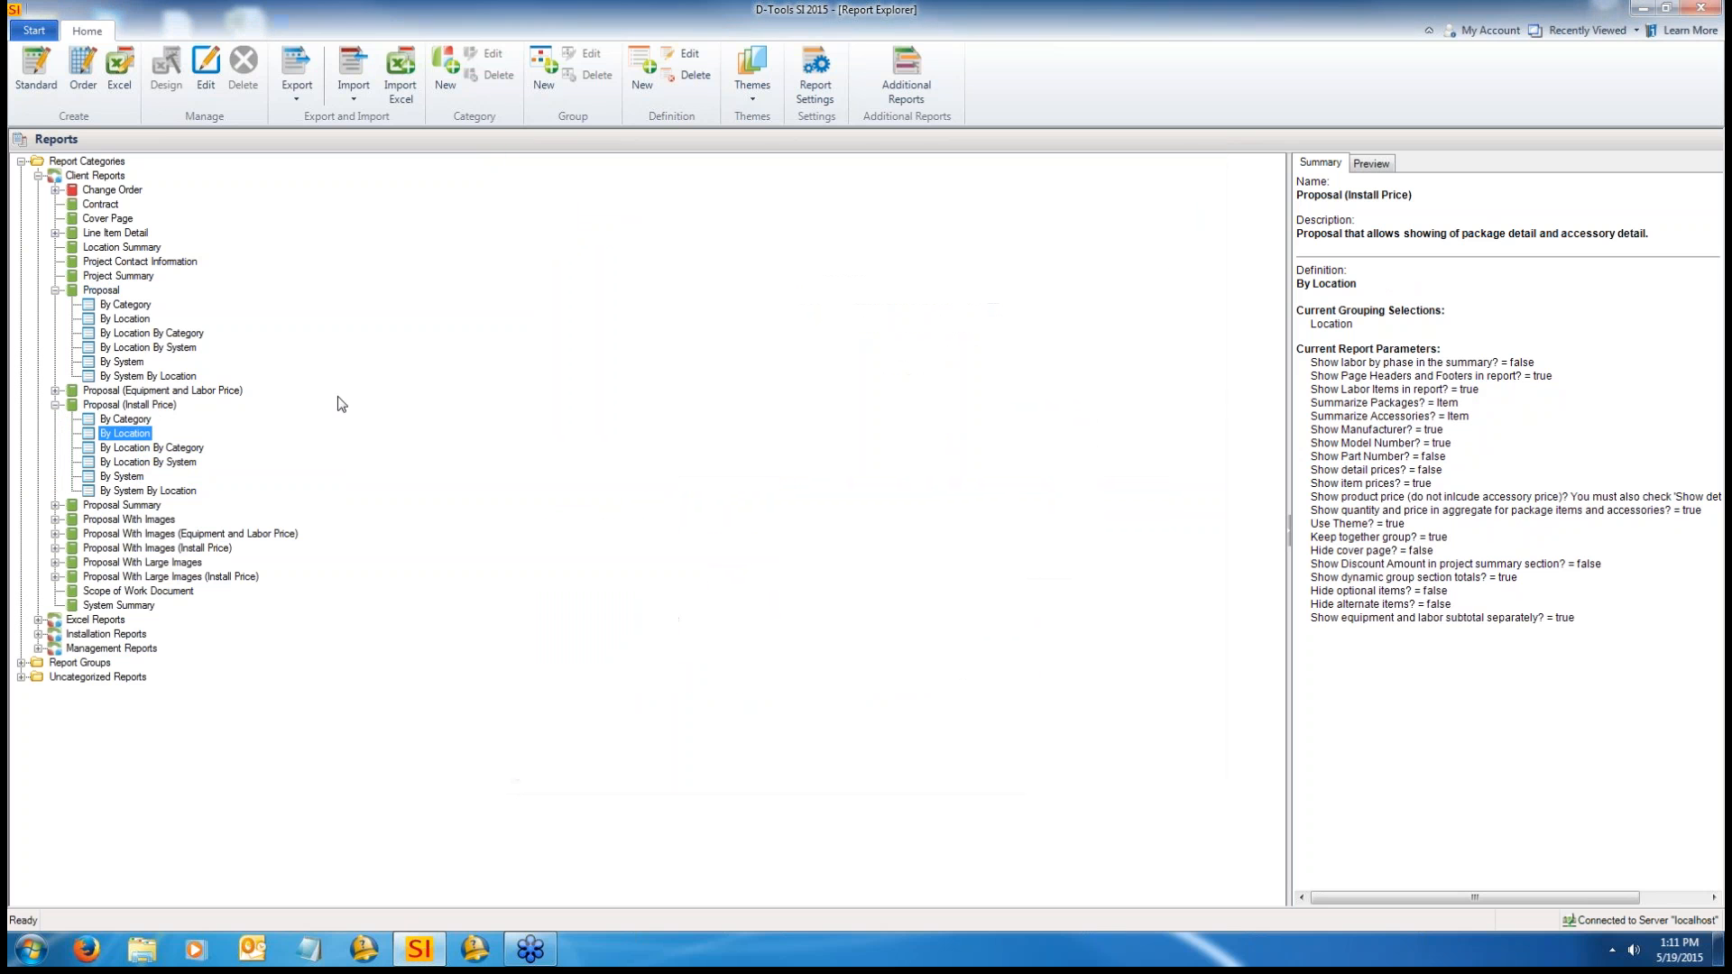
Step: Open Proposal's By Location definition and check the Summarize Packages options, keeping Item selected
left_click(127, 318)
right_click(131, 318)
left_click(203, 355)
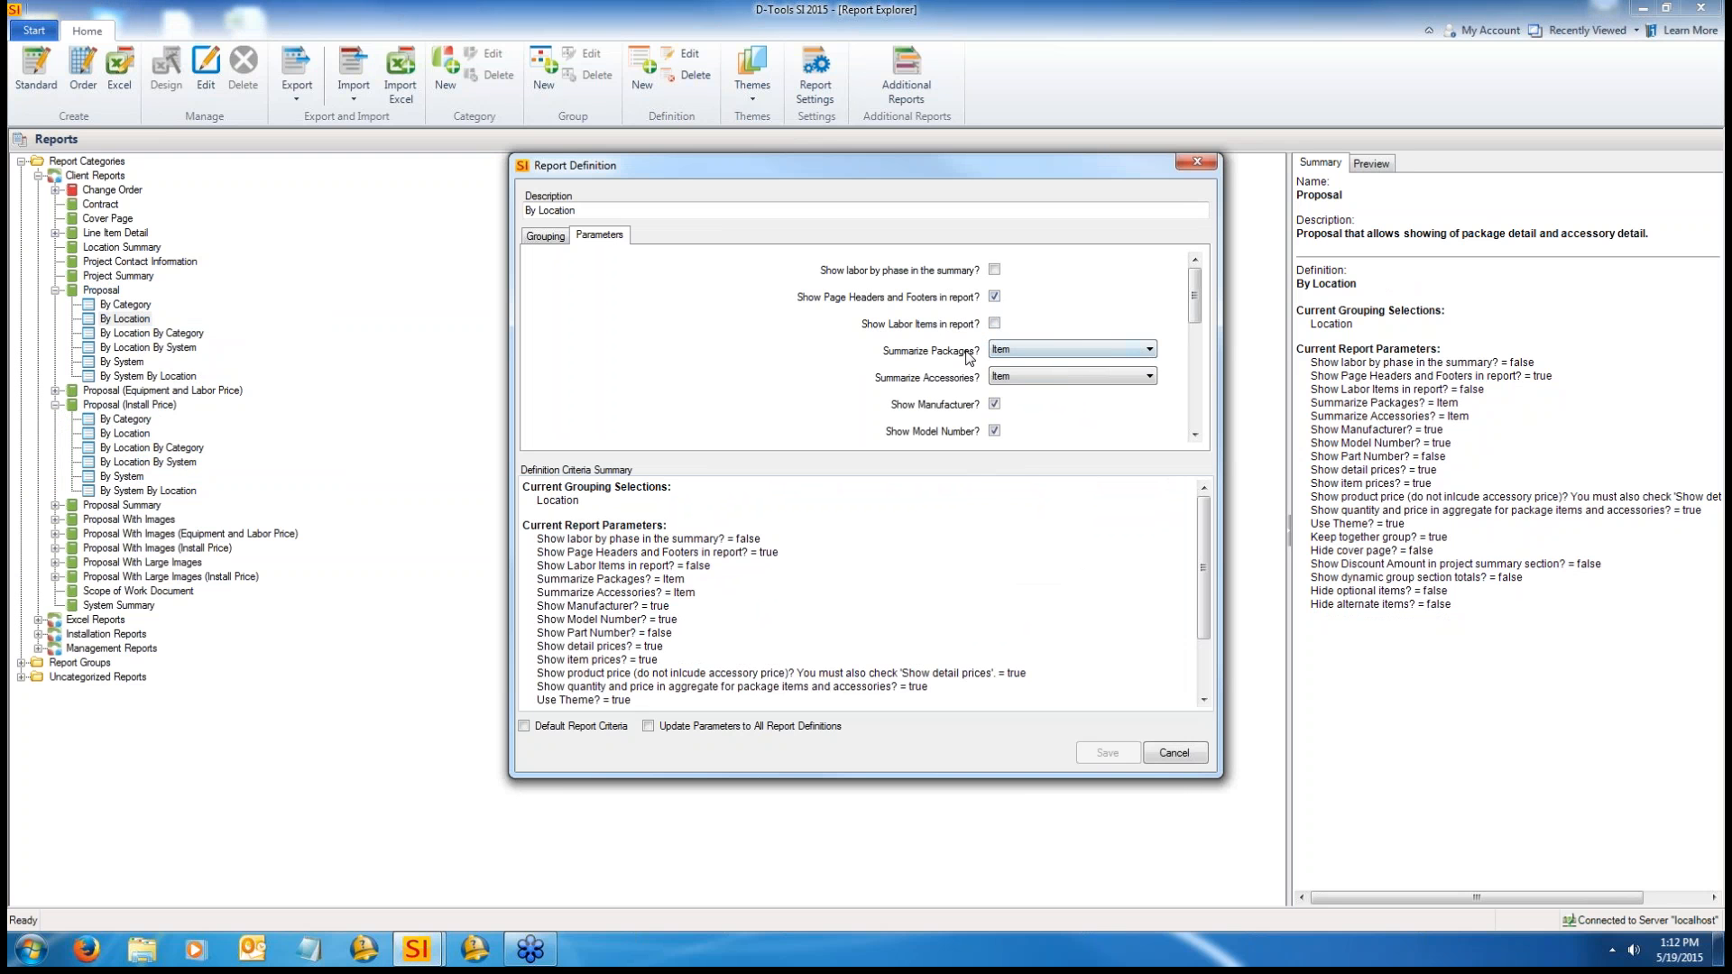
left_click(1043, 349)
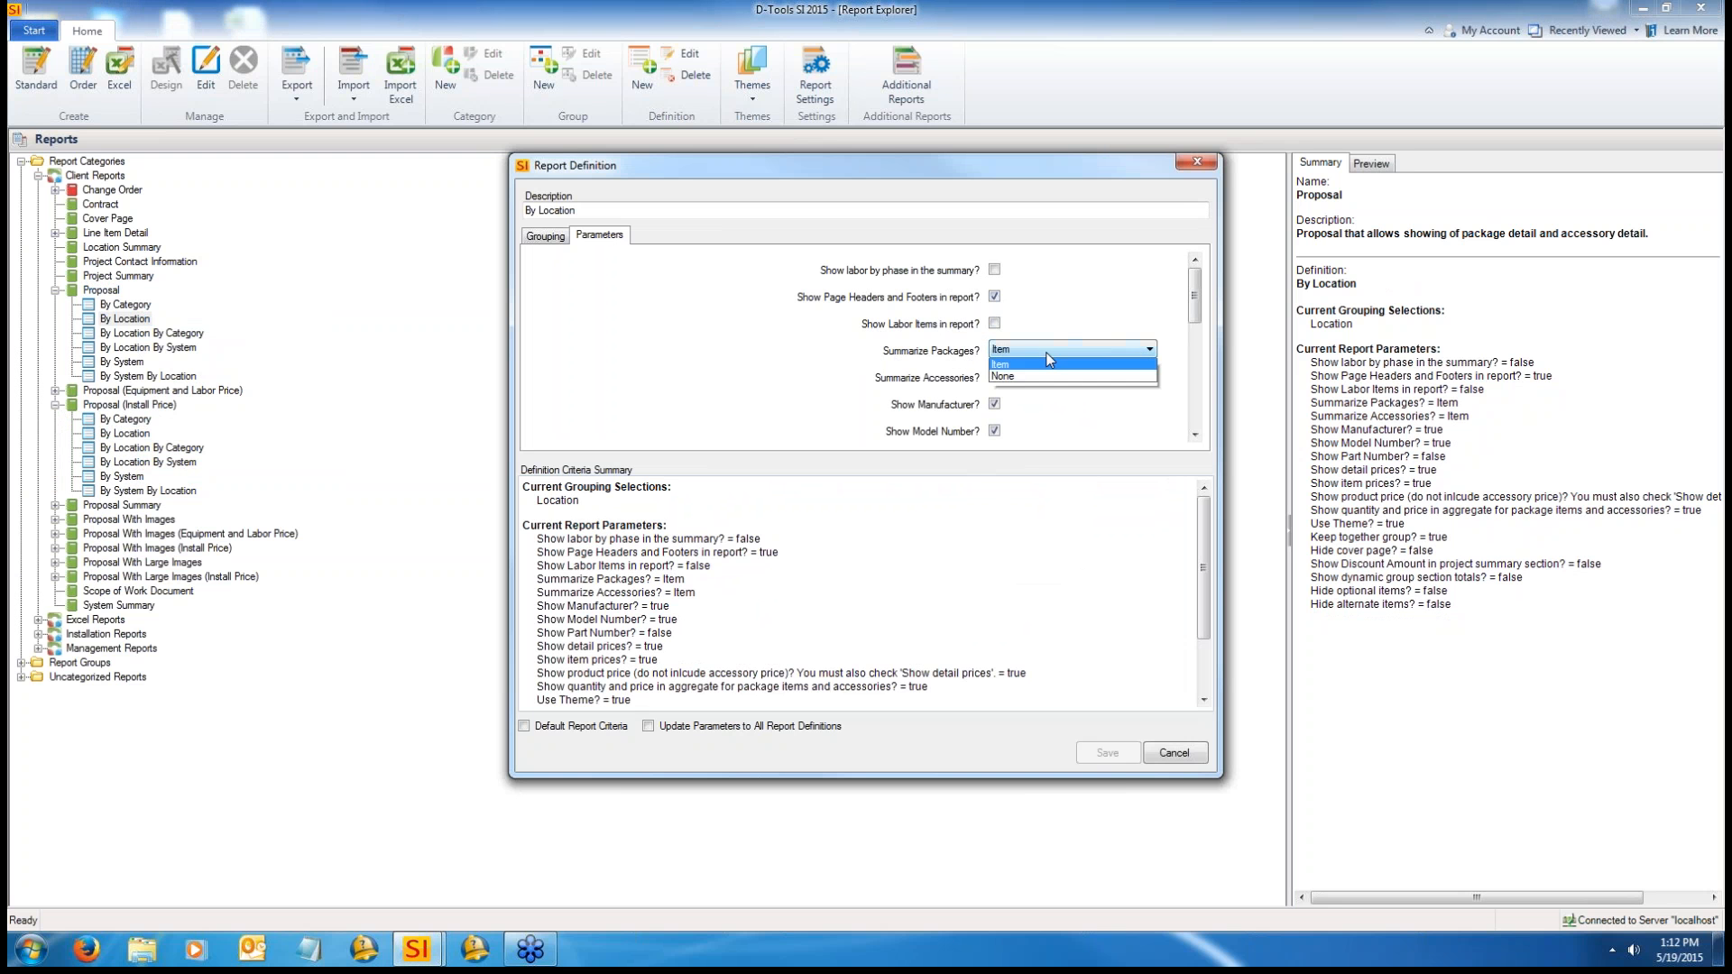
left_click(1000, 363)
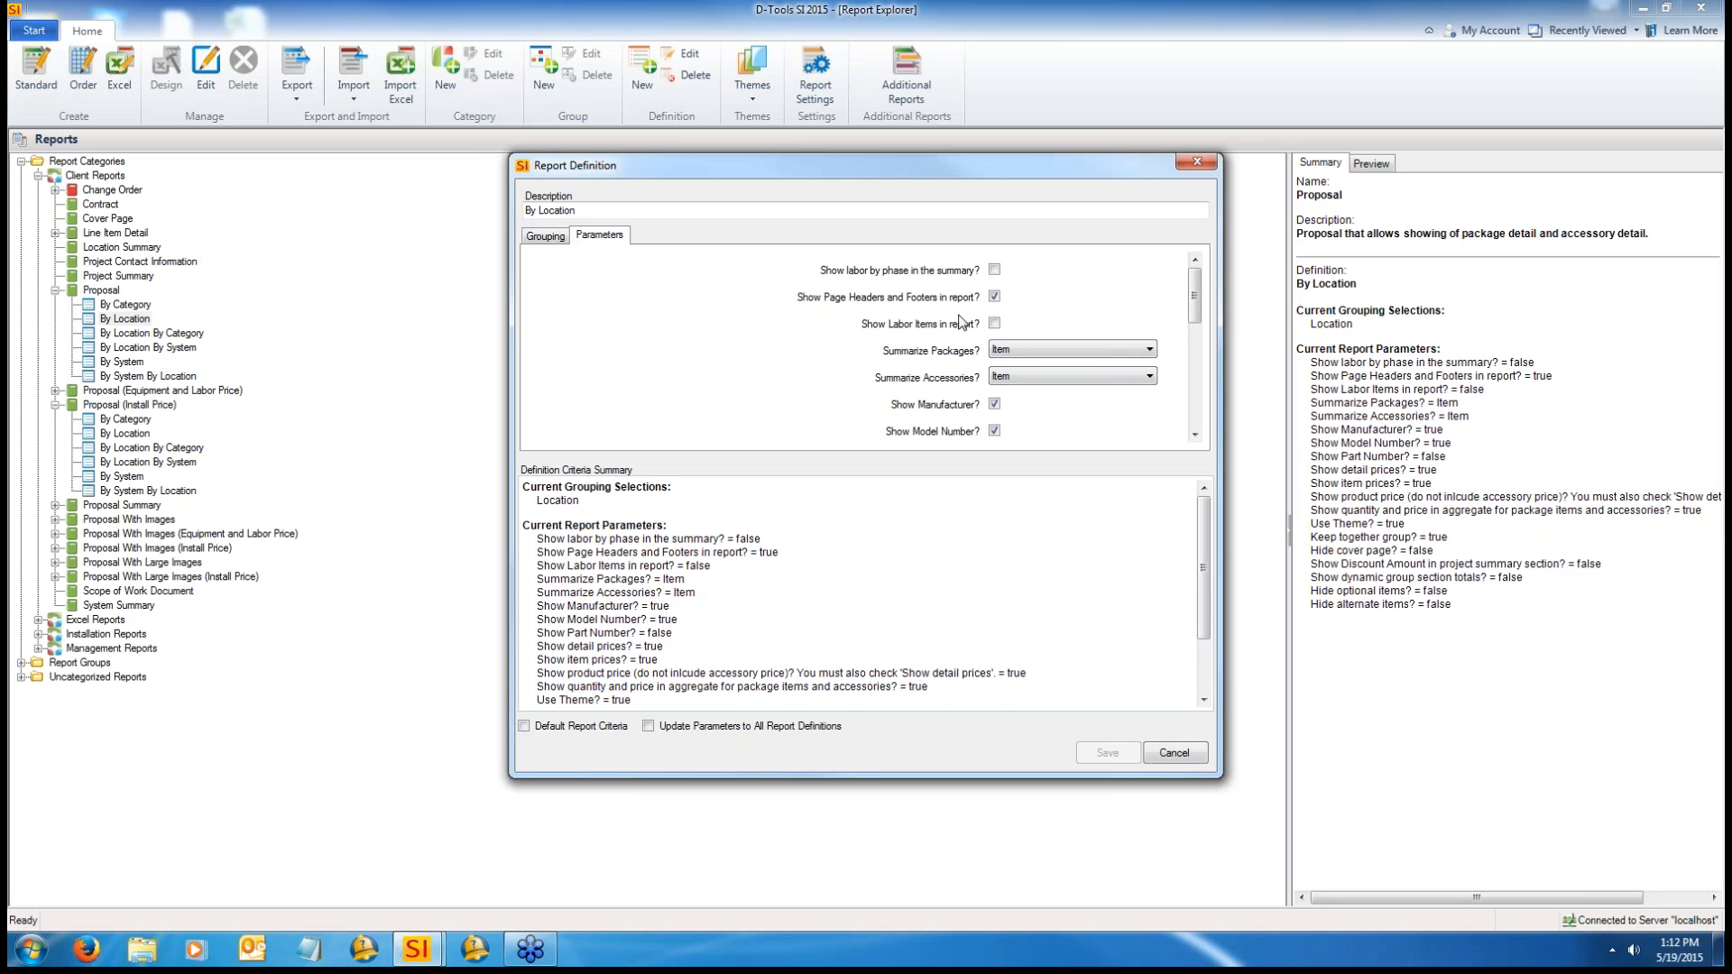
left_click(1021, 353)
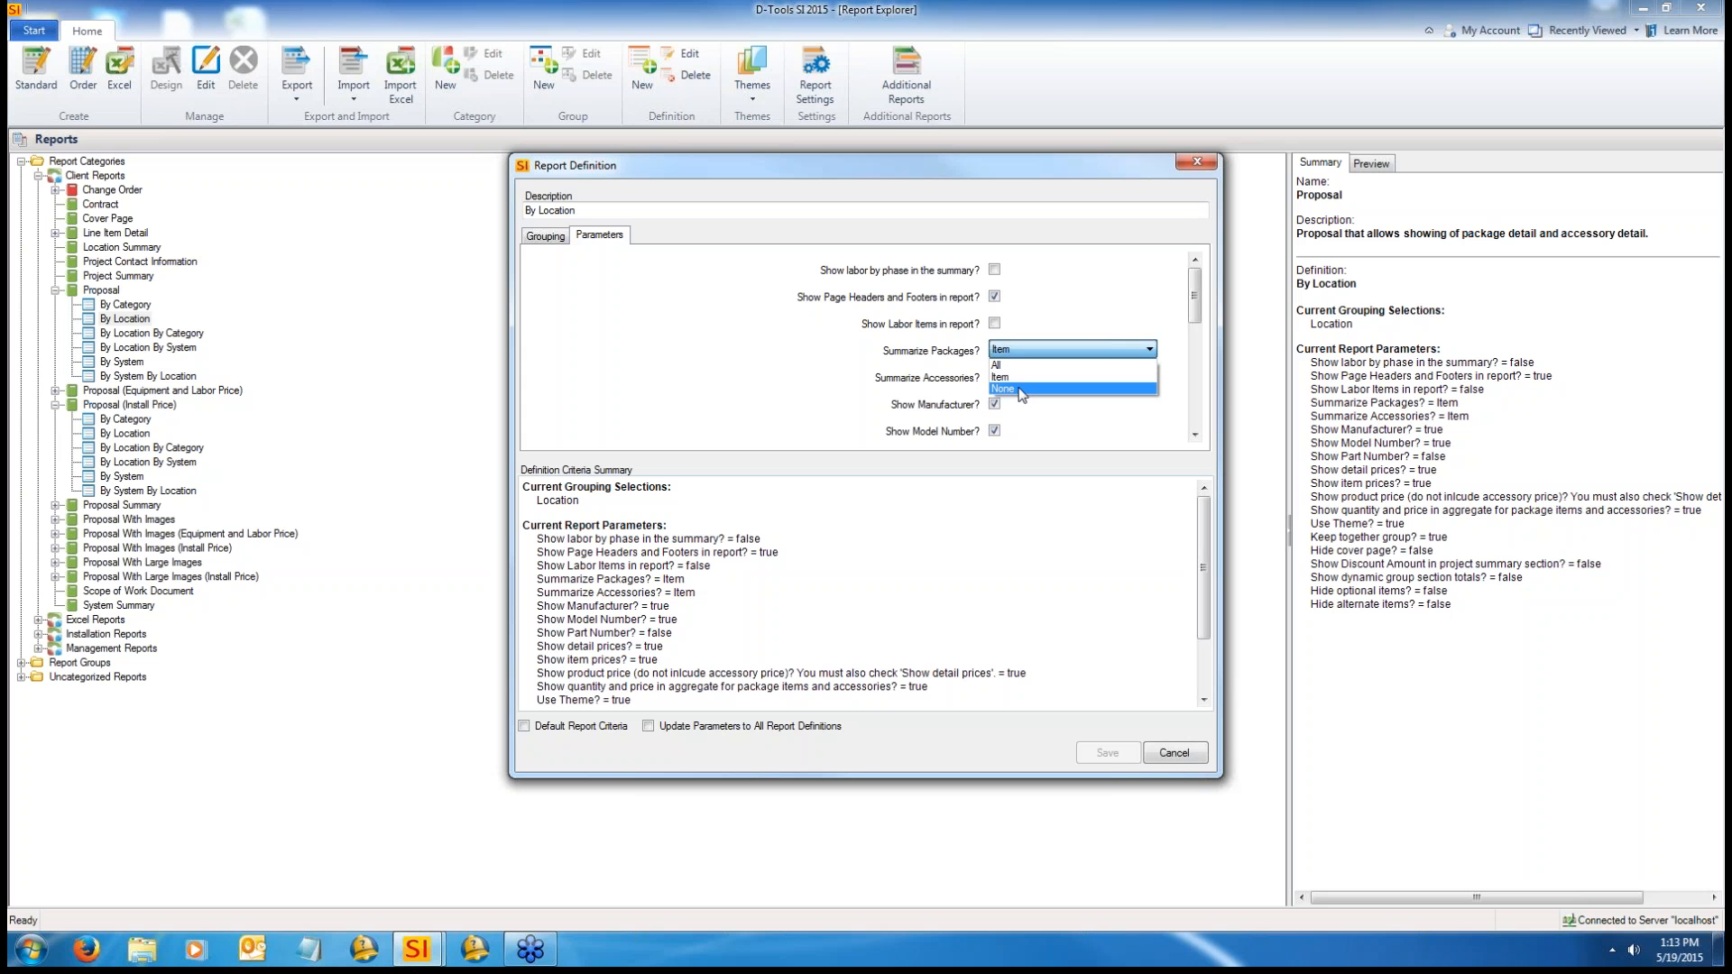
left_click(1022, 378)
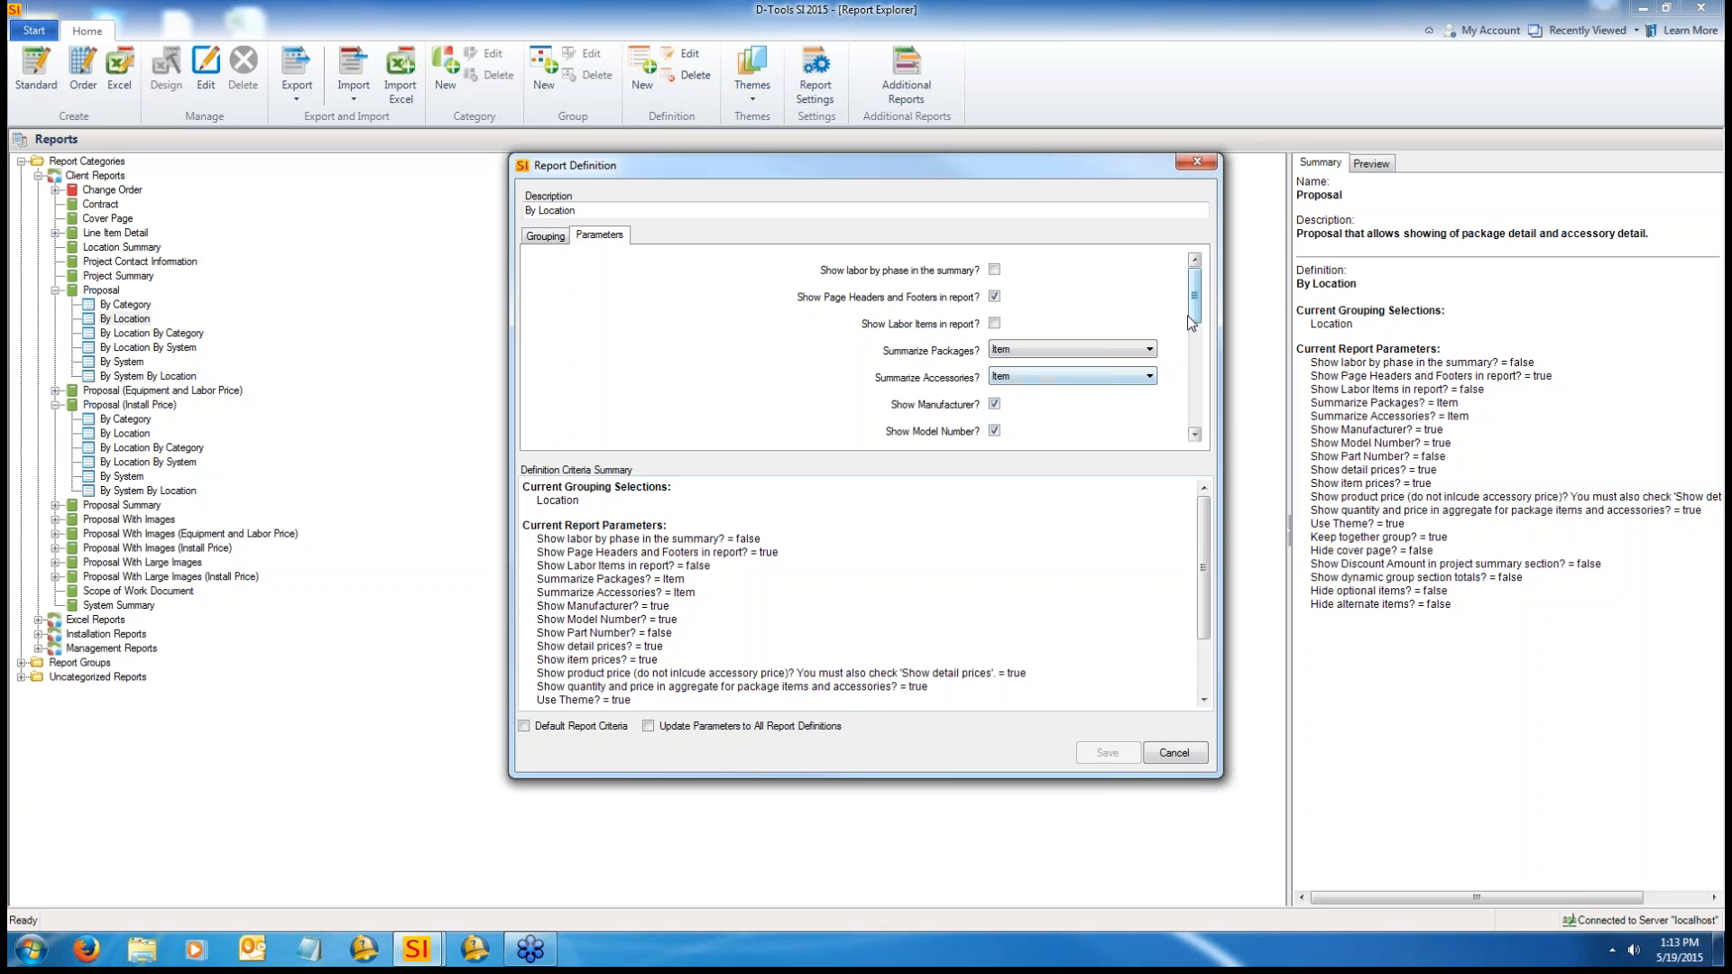
Step: Examine the manufacturer, model number, part number and price display parameters of Proposal's By Location definition
left_click_drag(1191, 296, 1189, 323)
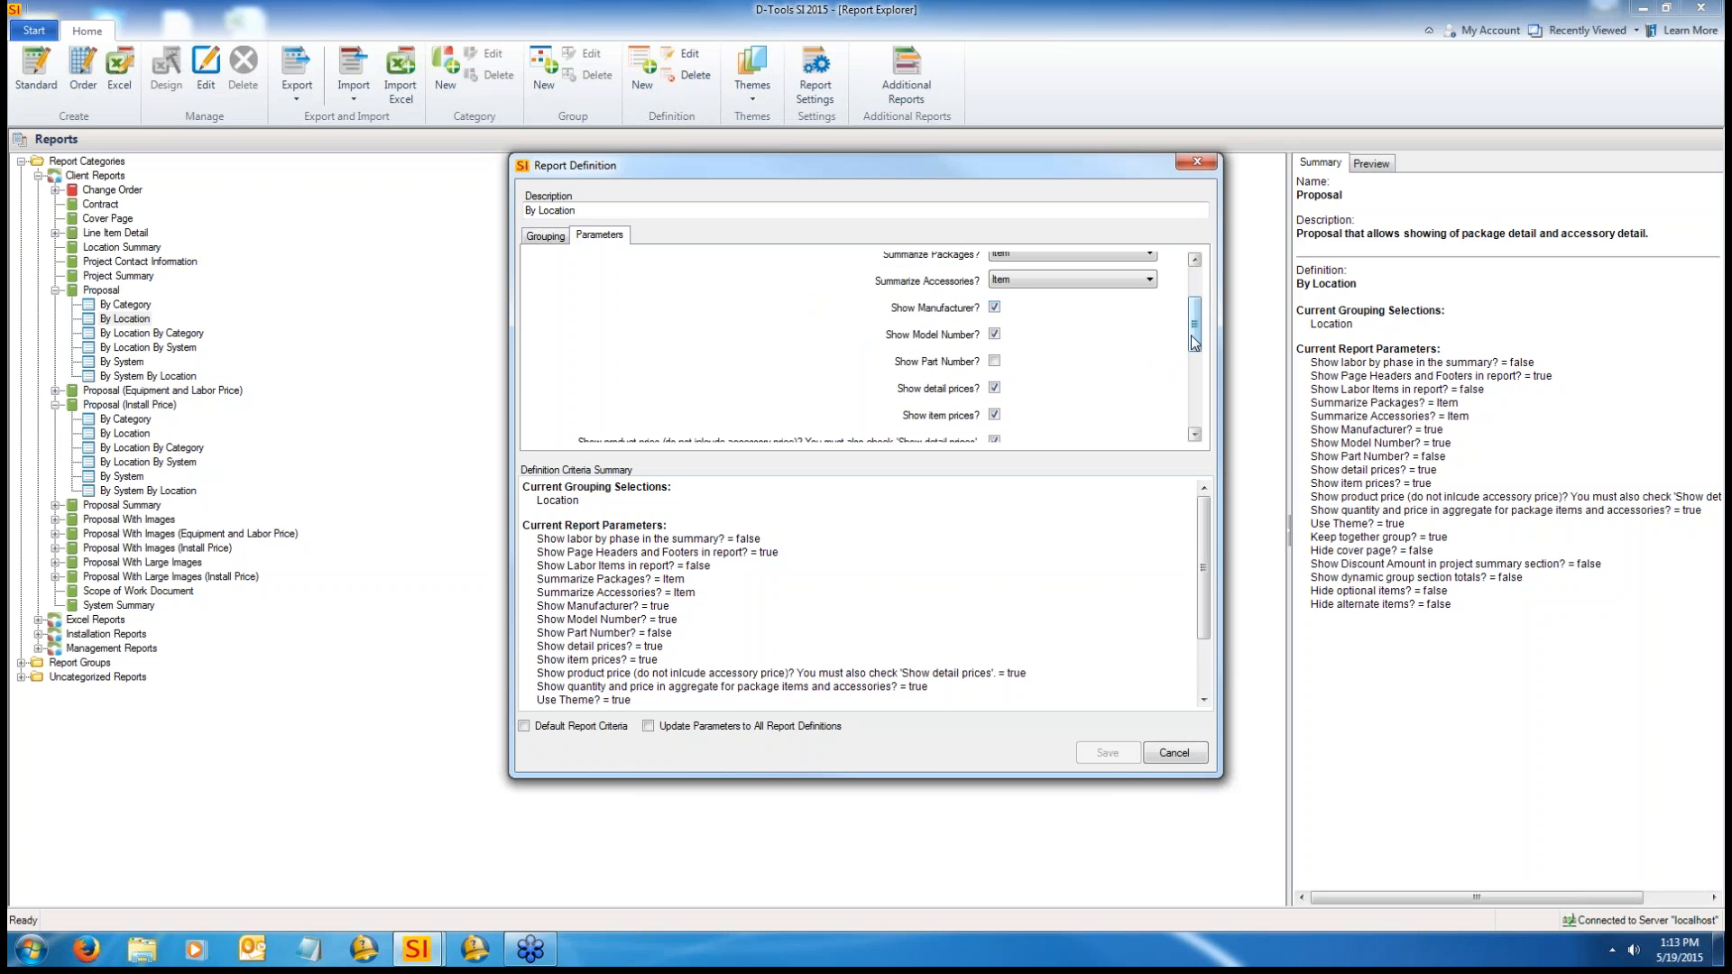
left_click_drag(1190, 334, 1191, 343)
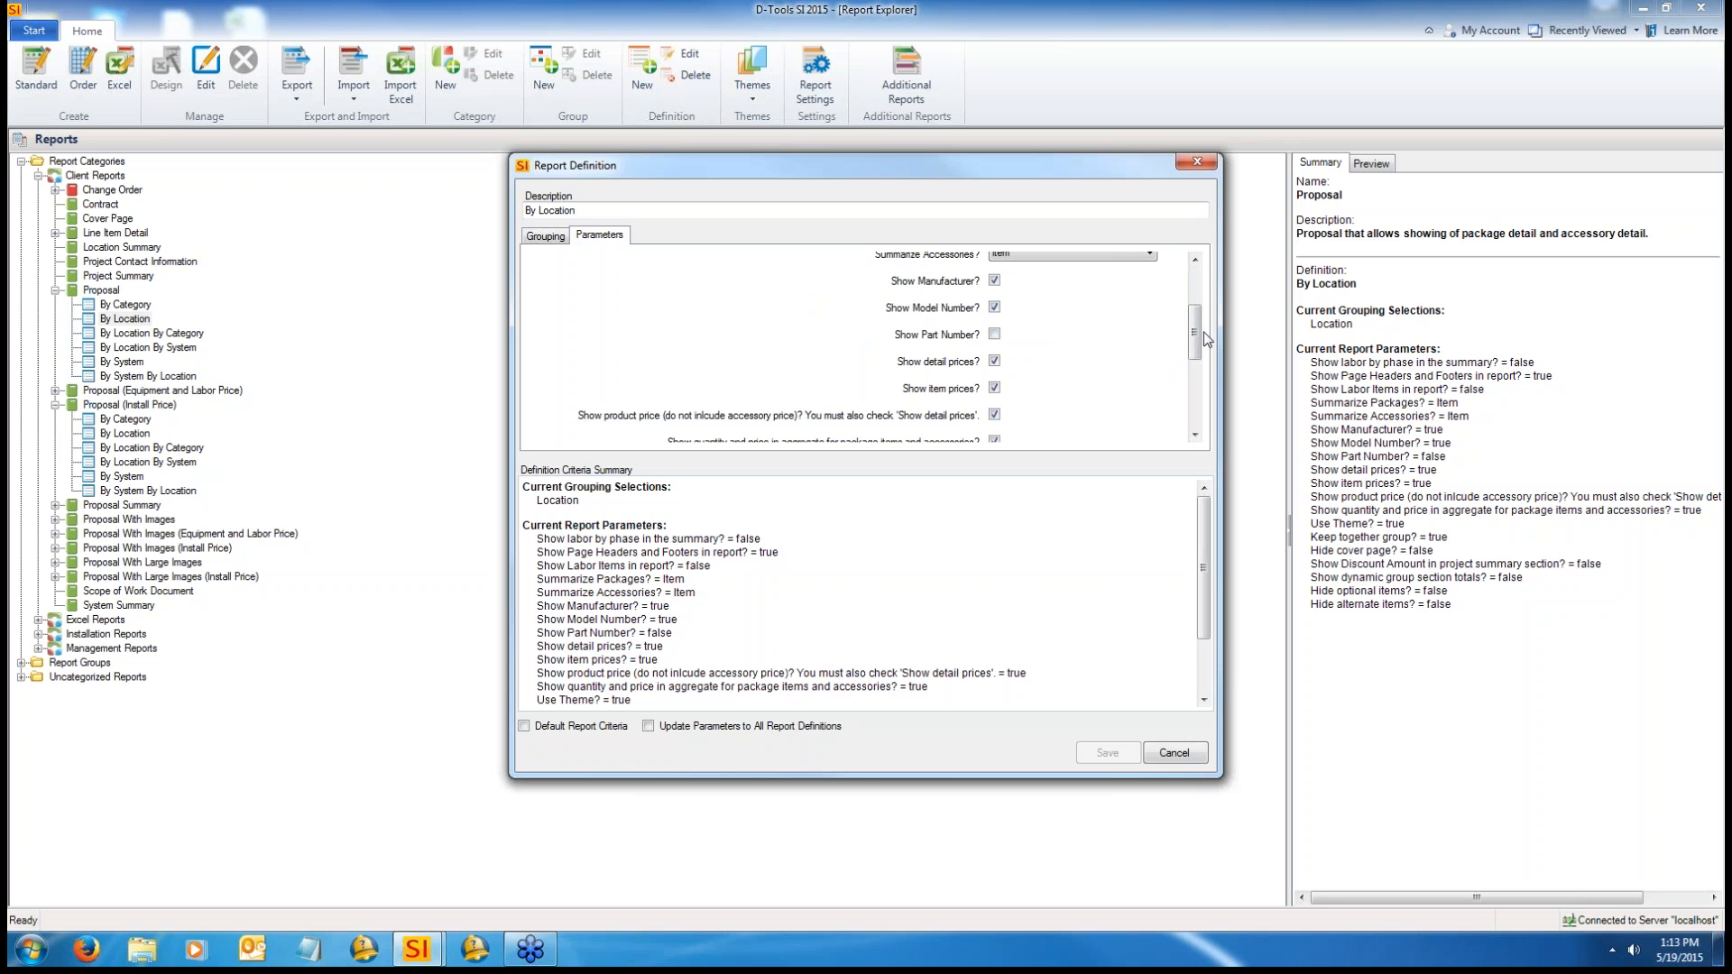
scroll(1193, 333, "down", 2)
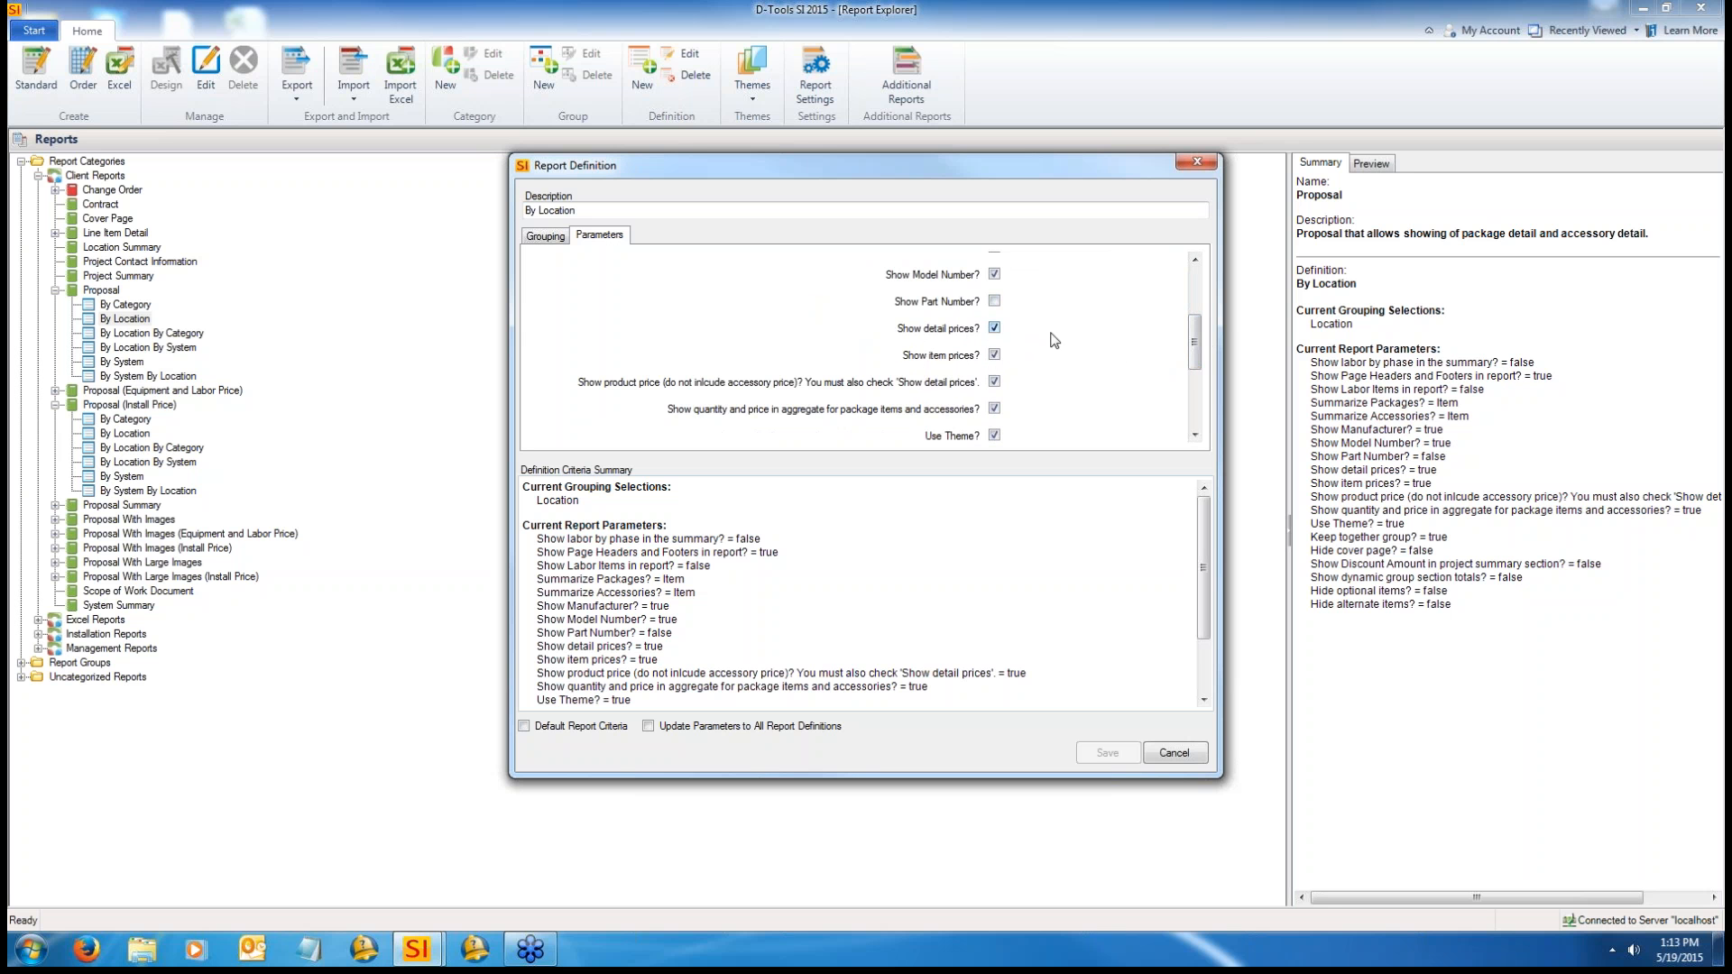
left_click_drag(1190, 345, 1075, 352)
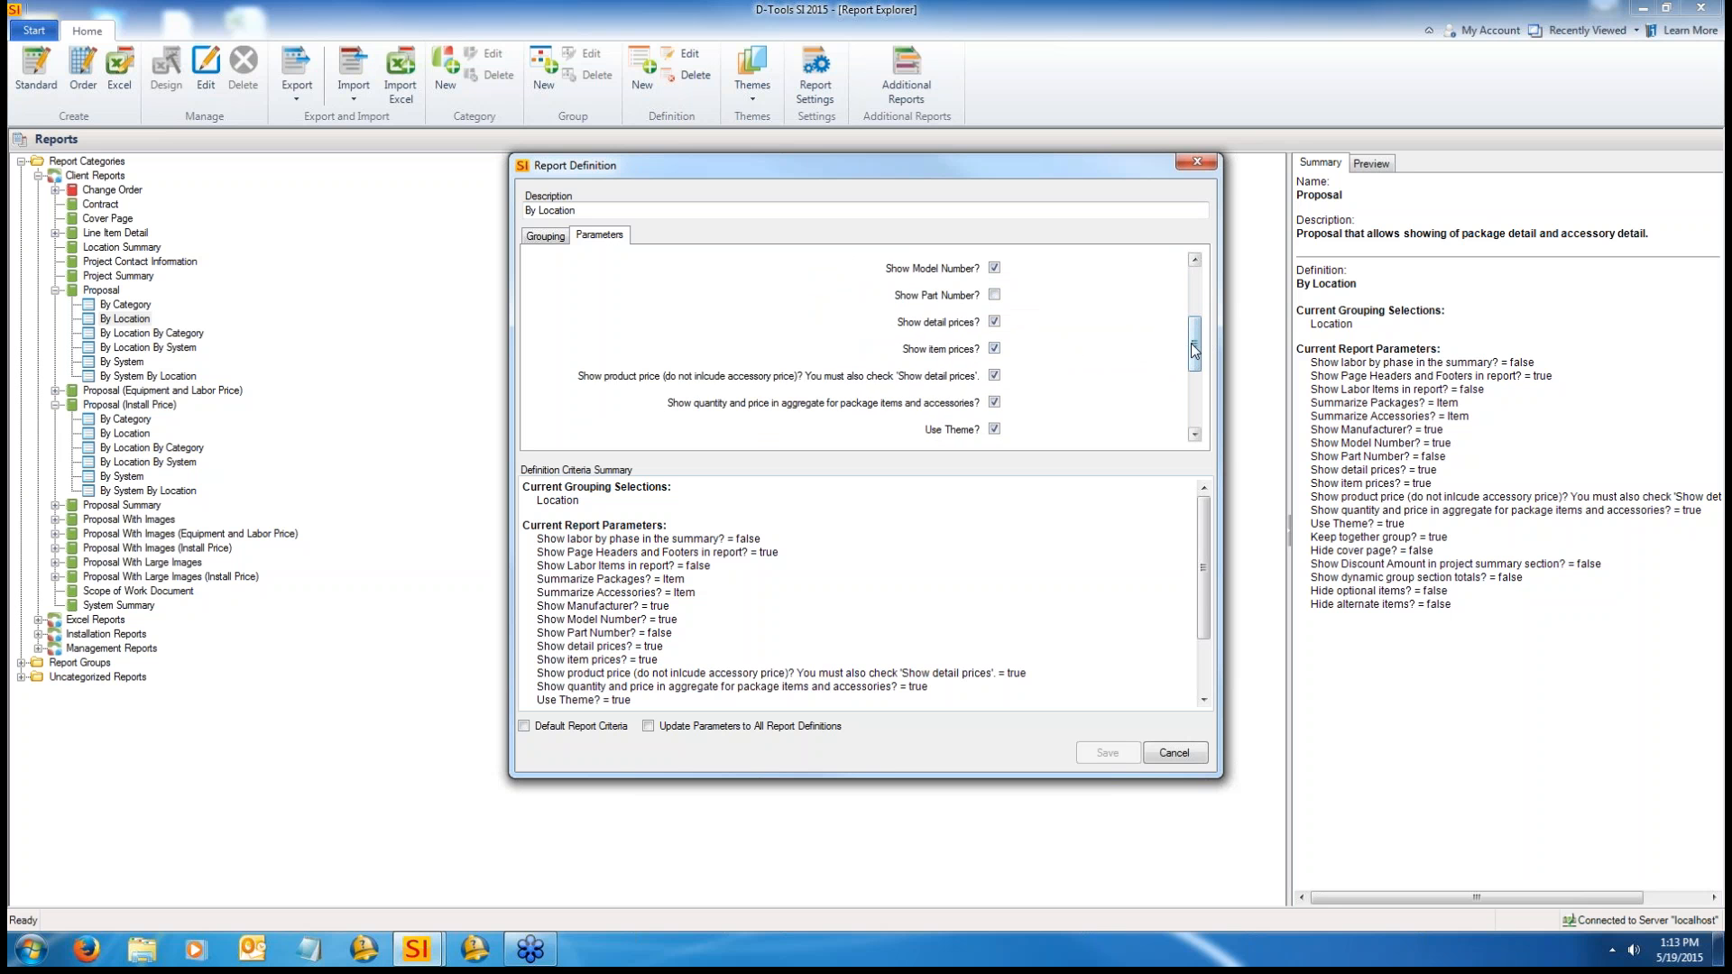
left_click_drag(1191, 343, 1193, 309)
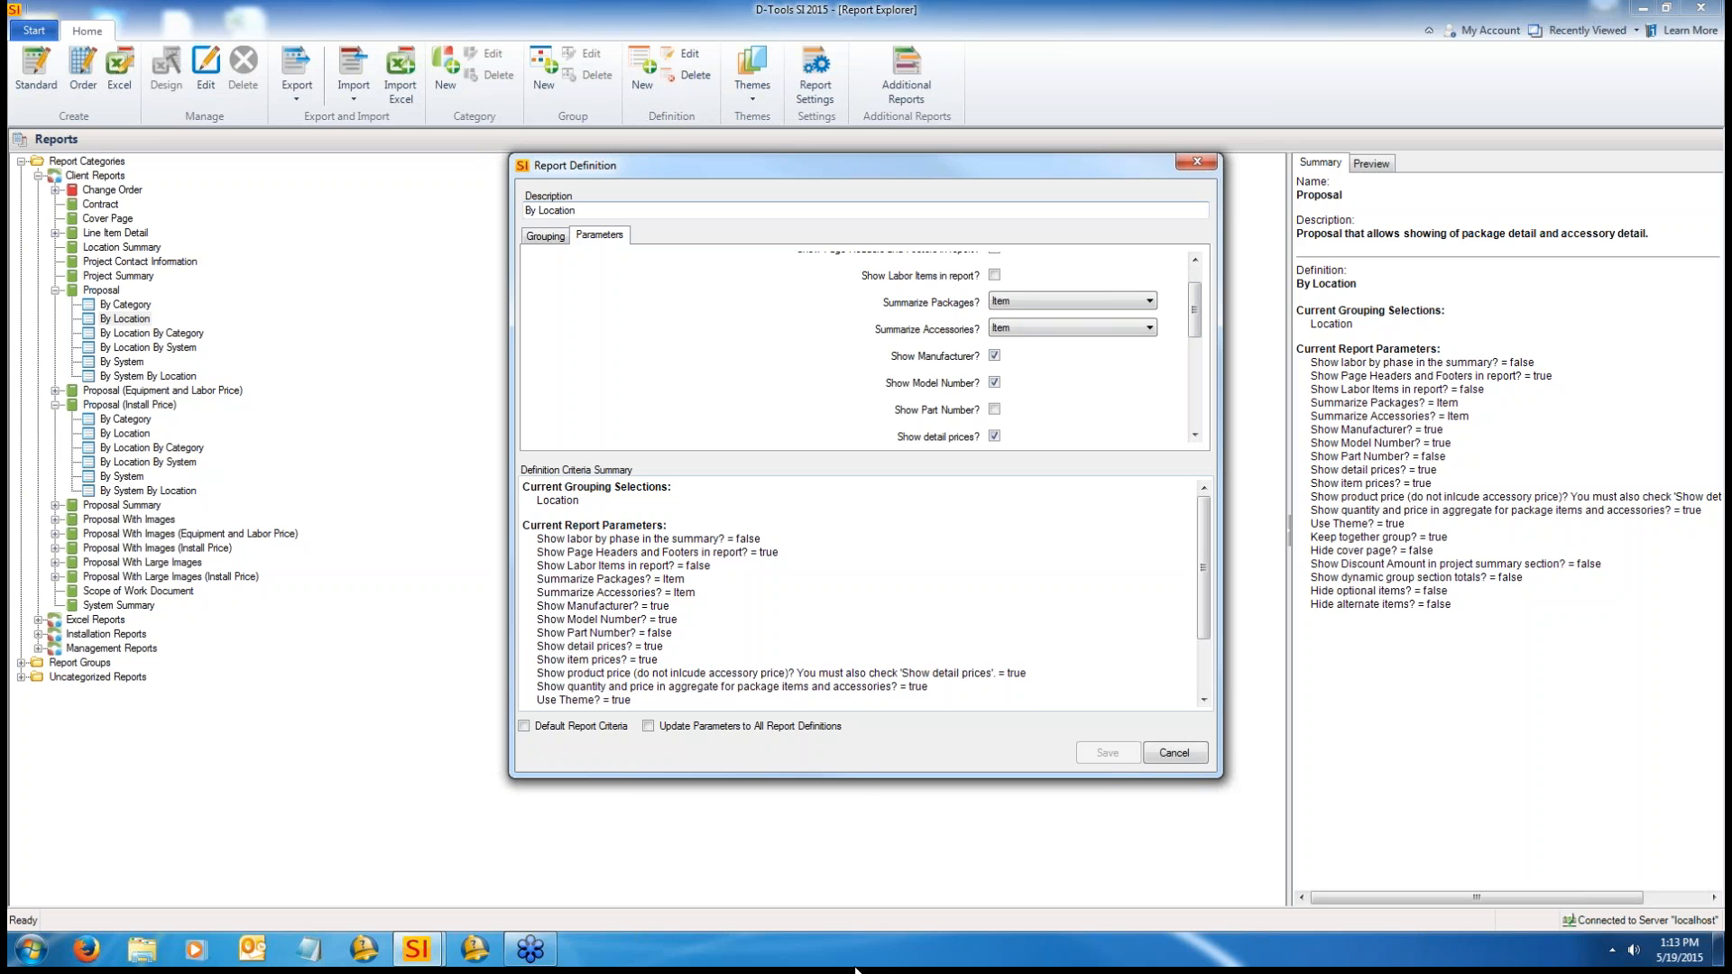
left_click_drag(1195, 328, 1199, 372)
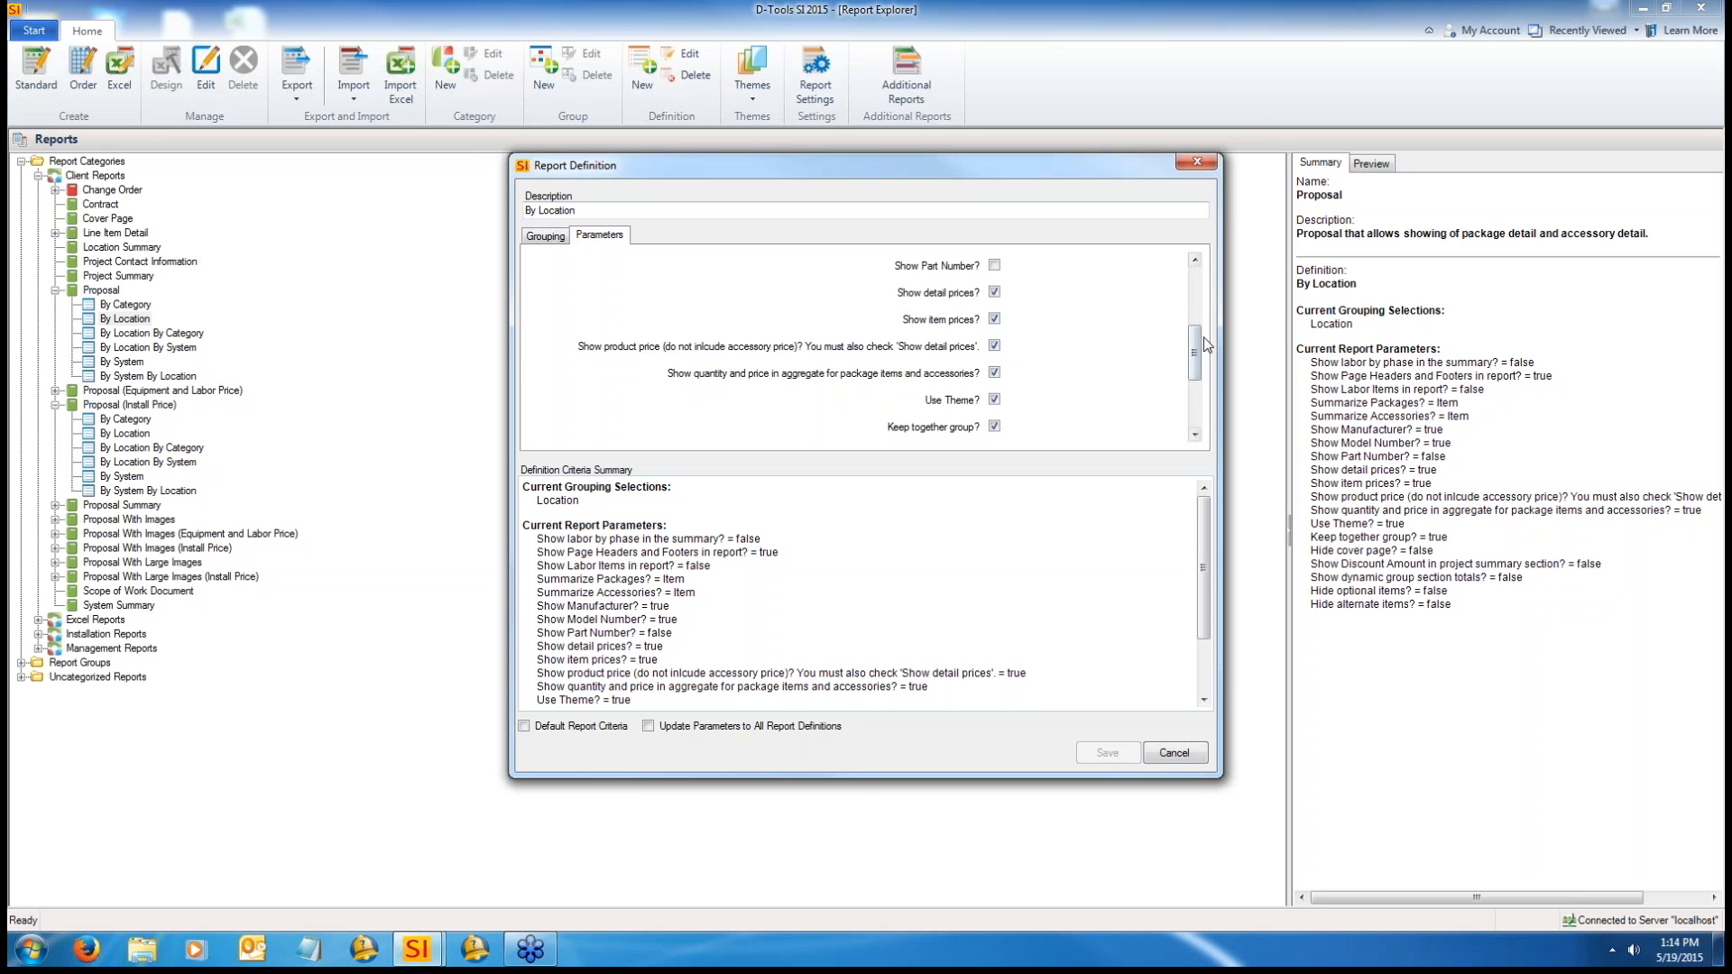
scroll(1199, 354, "down", 1)
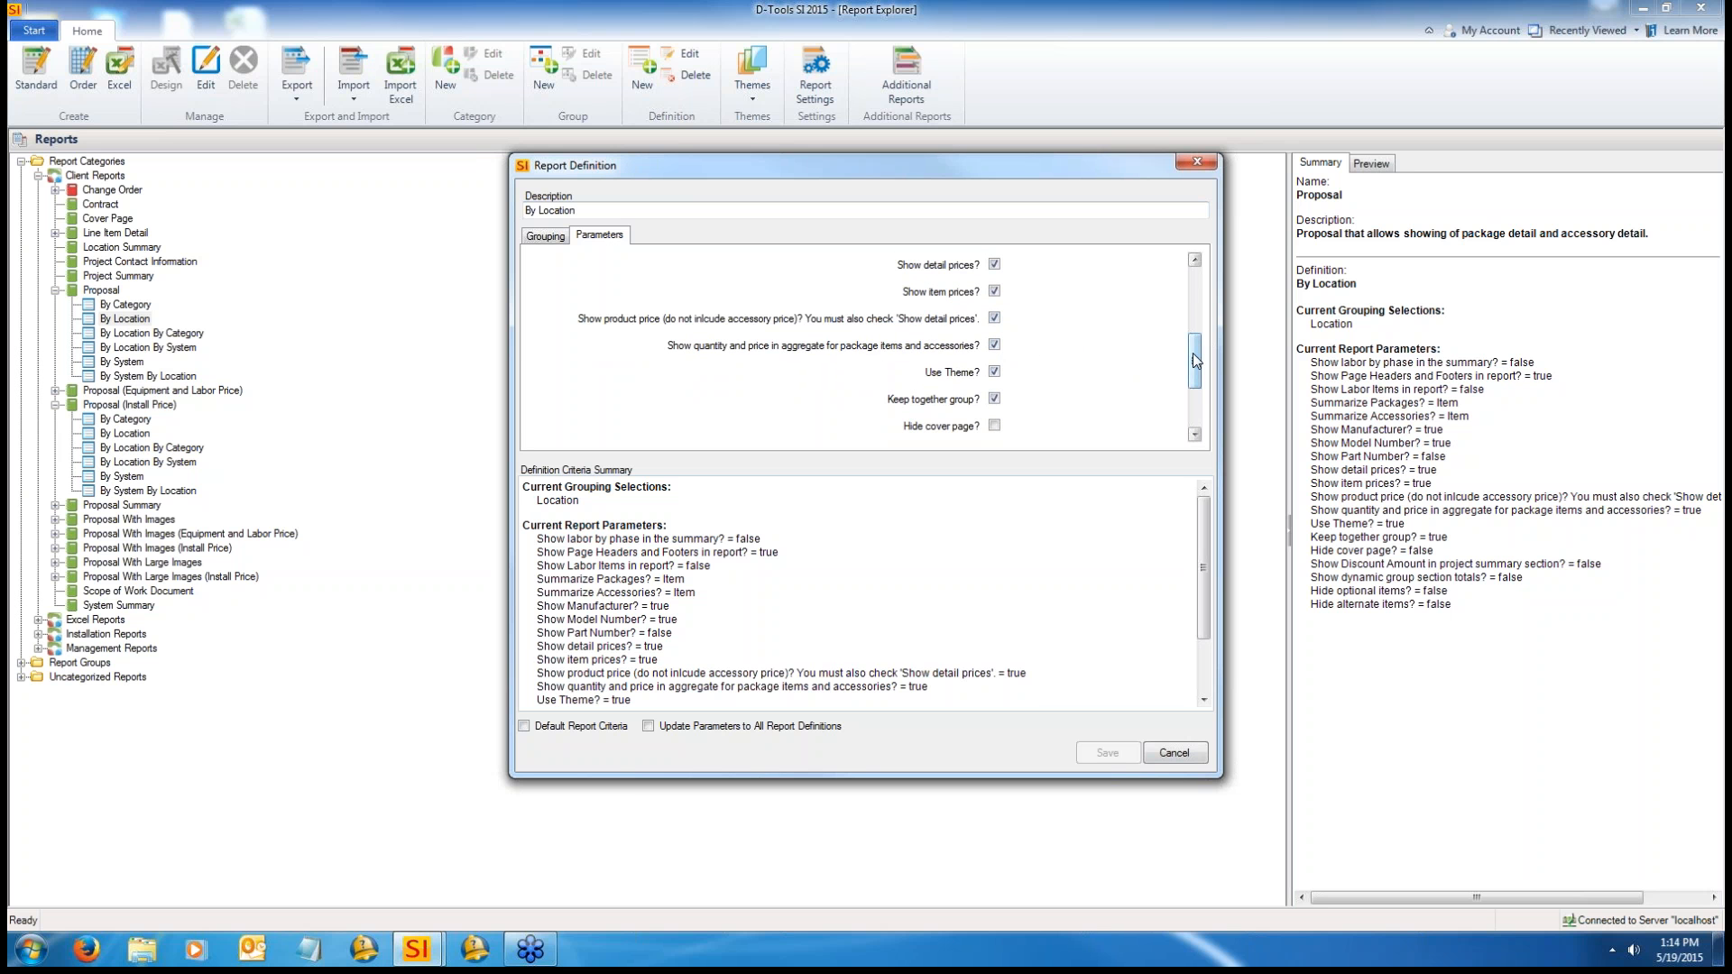
scroll(1192, 351, "up", 1)
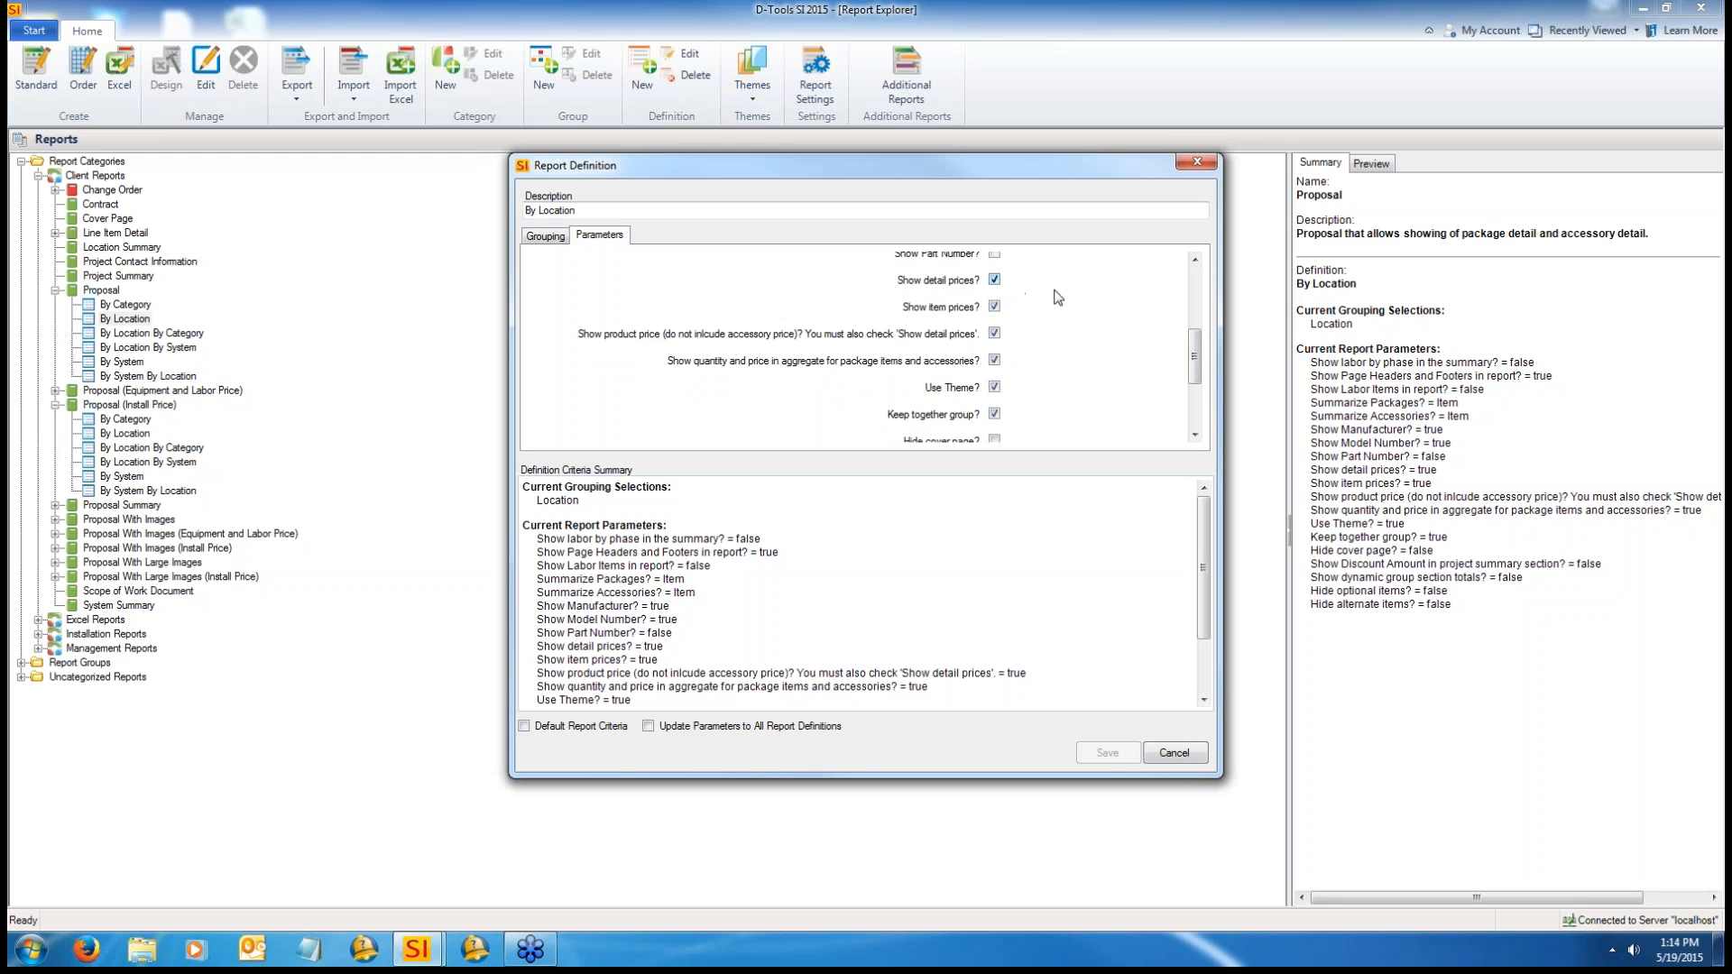
Step: Review the remaining parameters, from aggregate pricing and theme to optional and alternate items, and close the definition without saving
left_click_drag(1191, 346, 1199, 359)
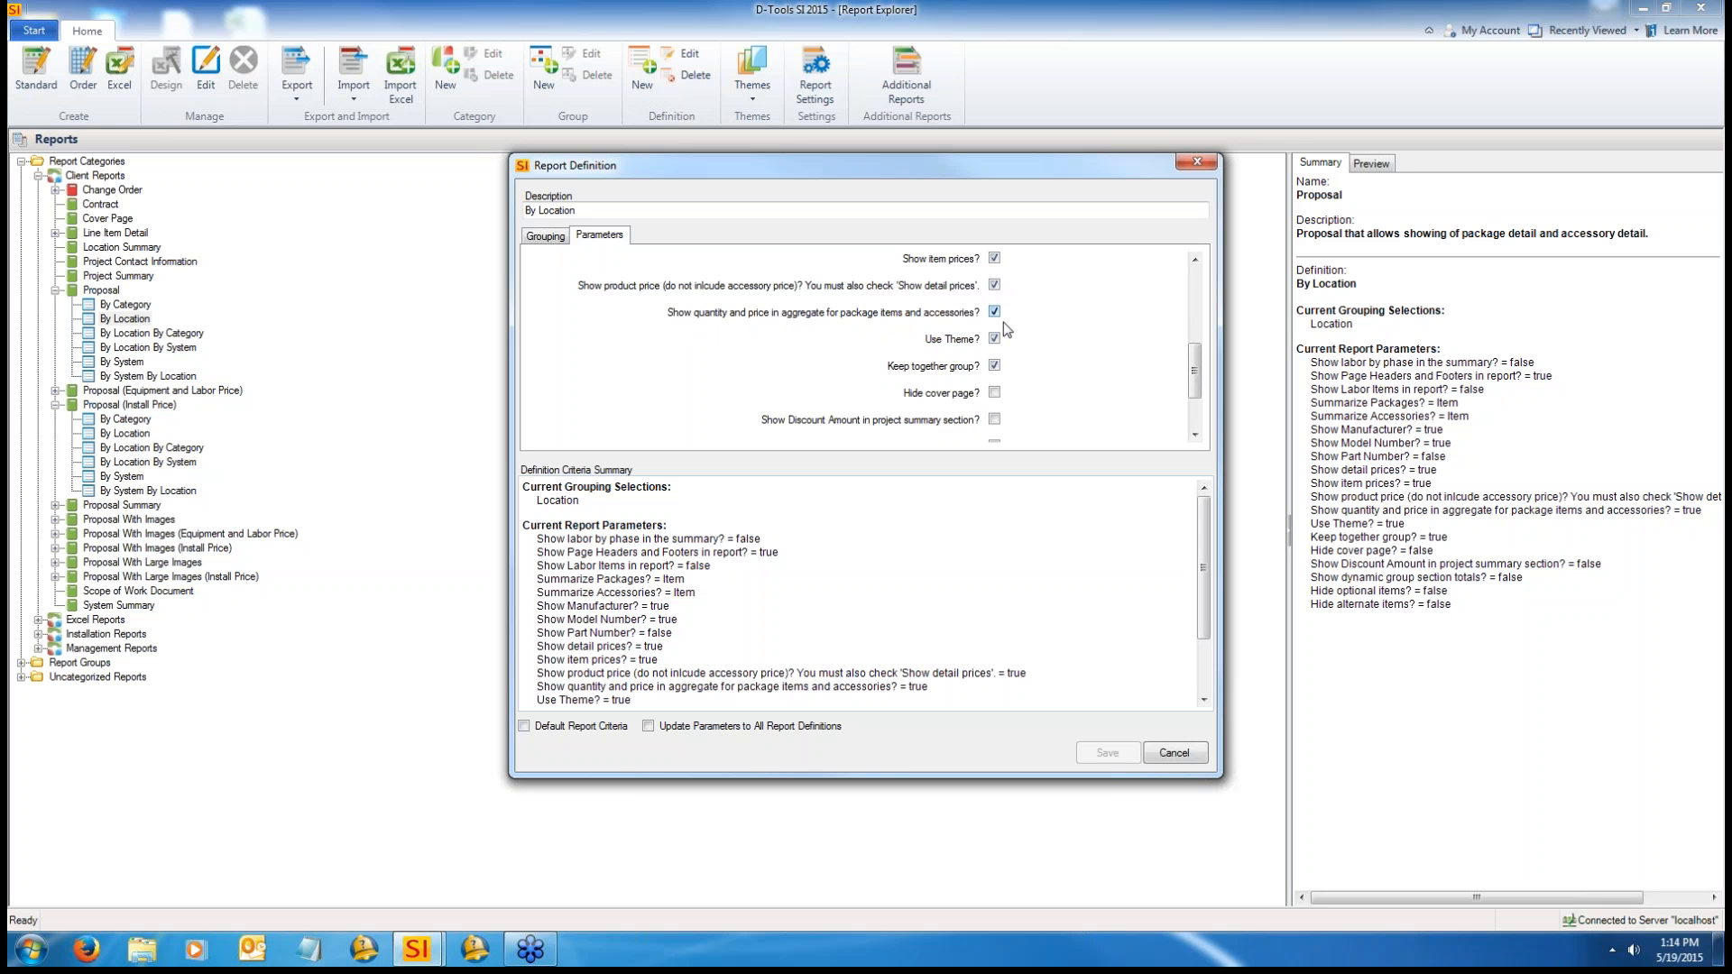
scroll(1155, 372, "down", 1)
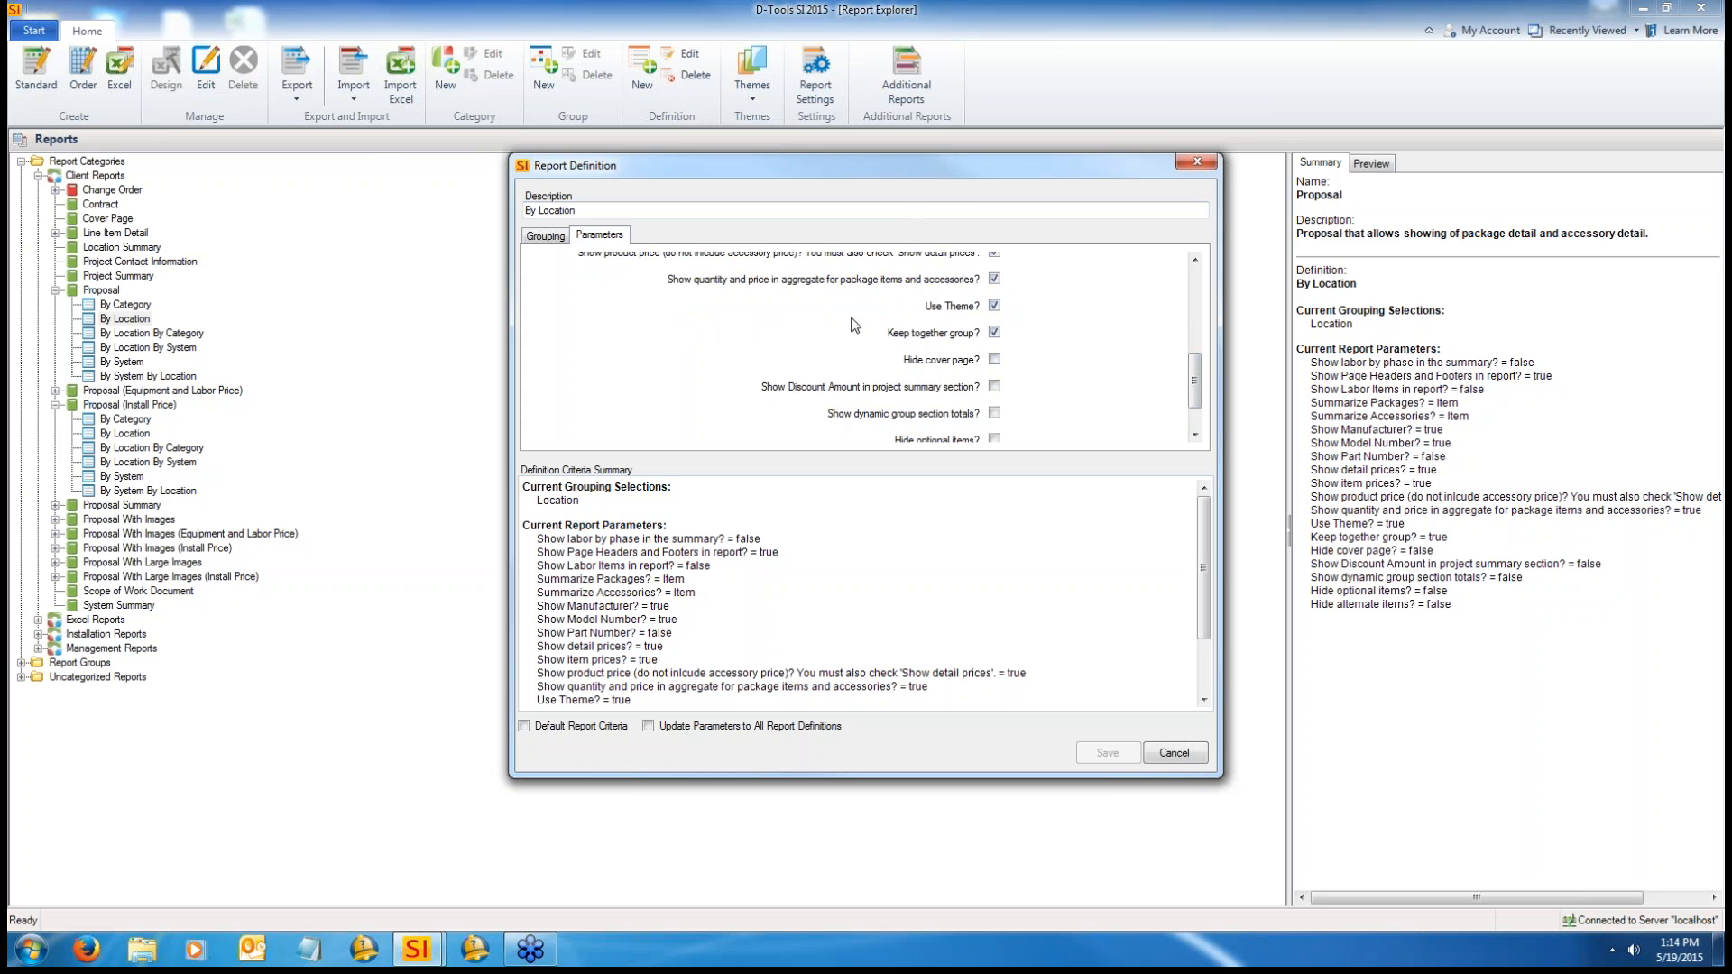
left_click_drag(1201, 386, 1201, 395)
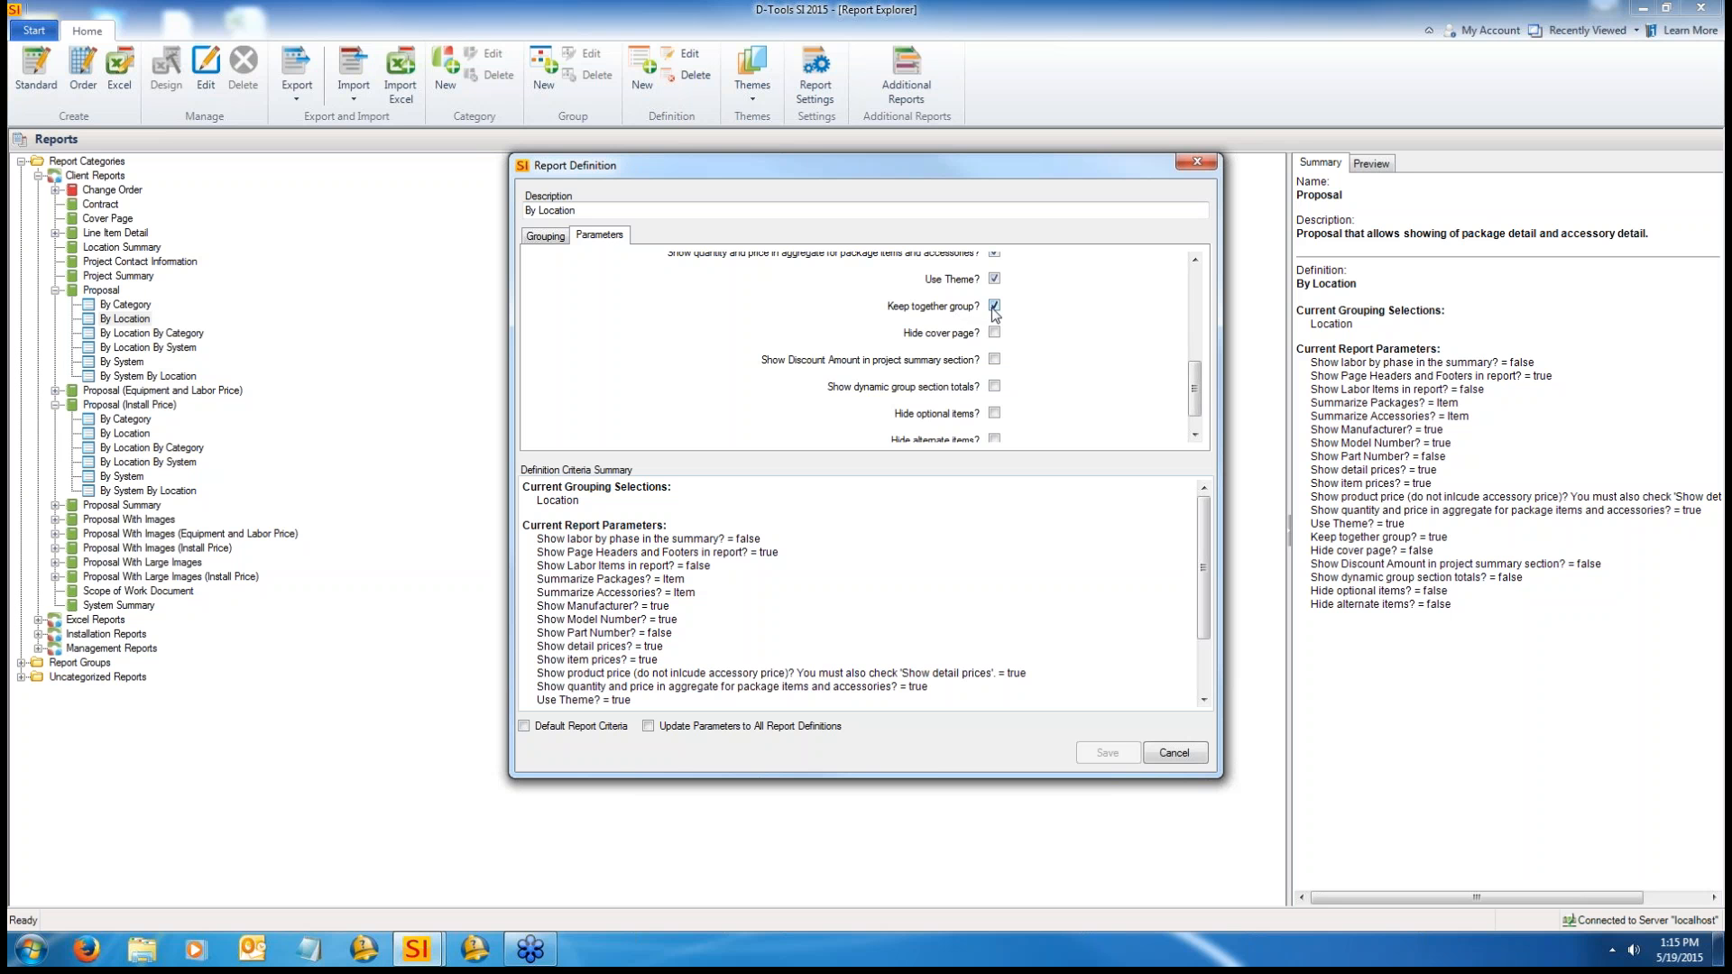
scroll(1191, 375, "down", 1)
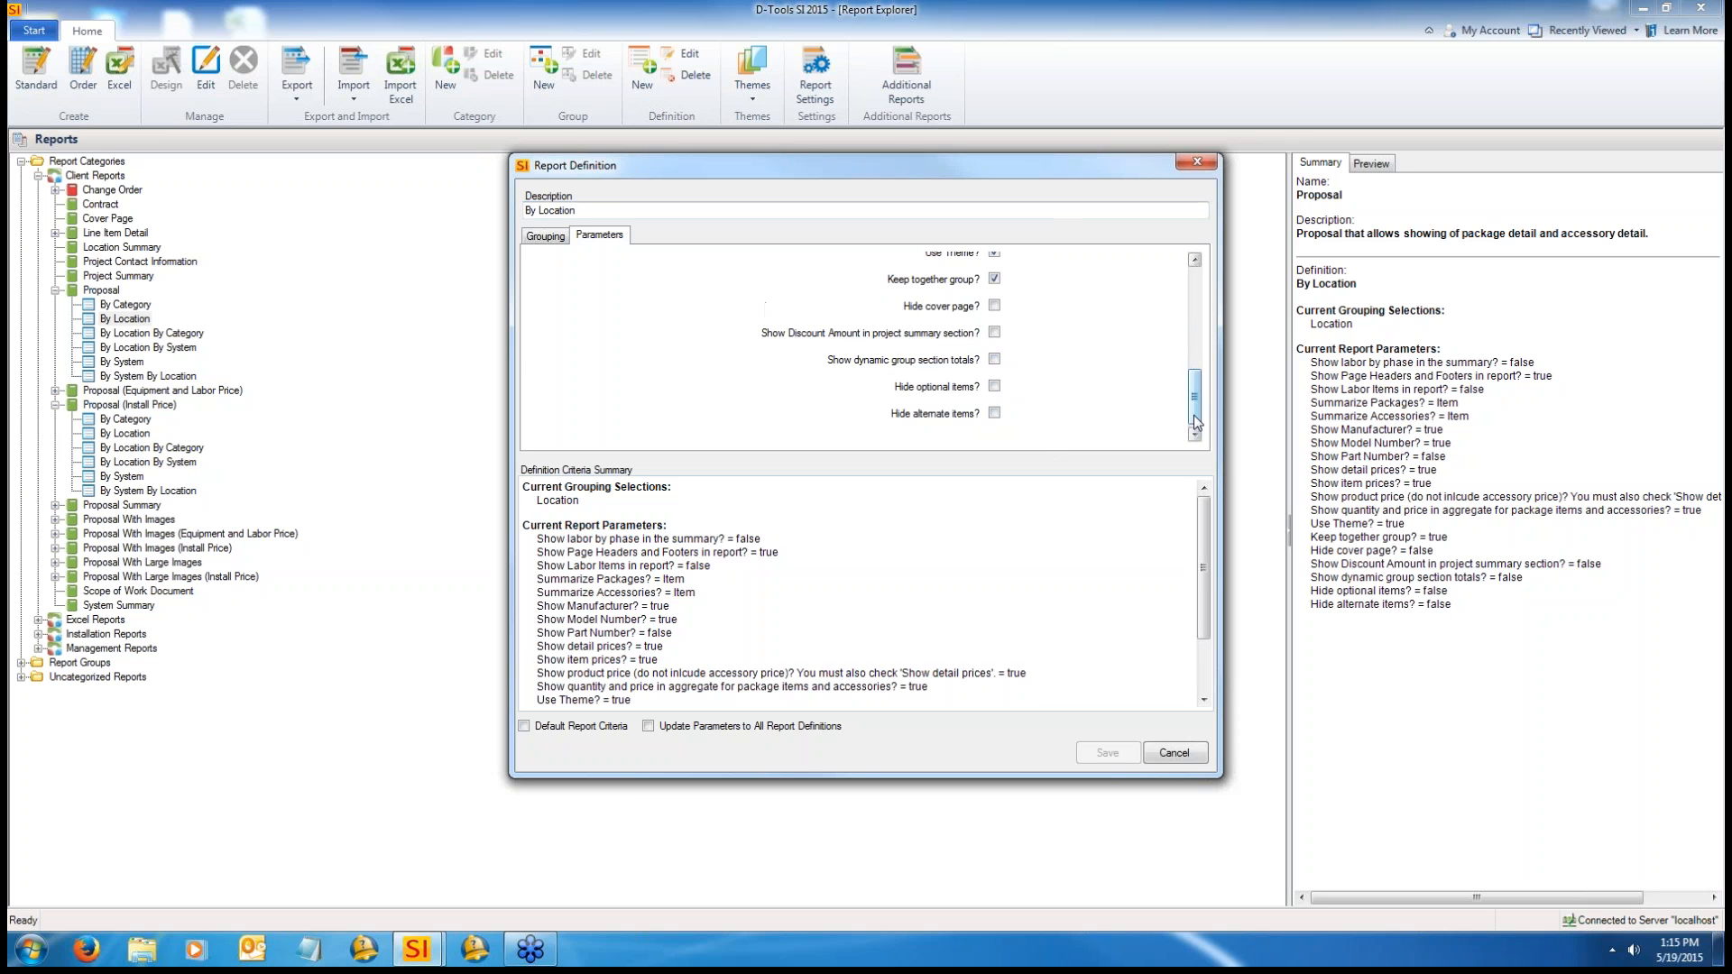
left_click_drag(1194, 415, 1174, 471)
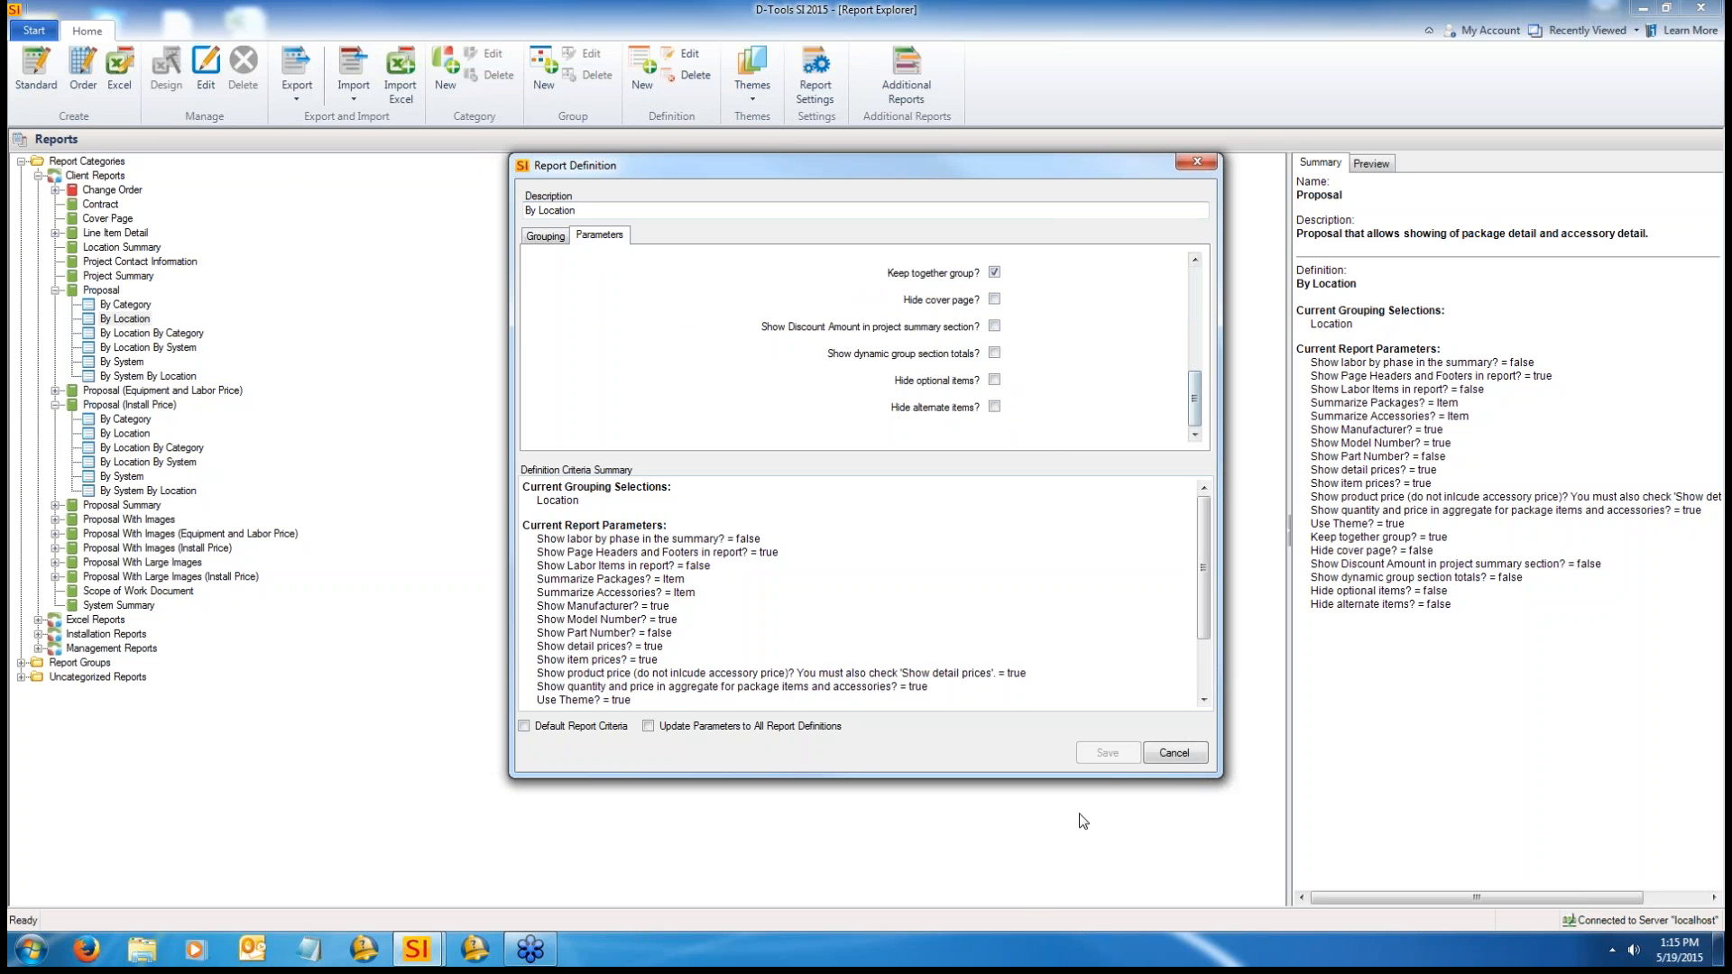
left_click(1173, 754)
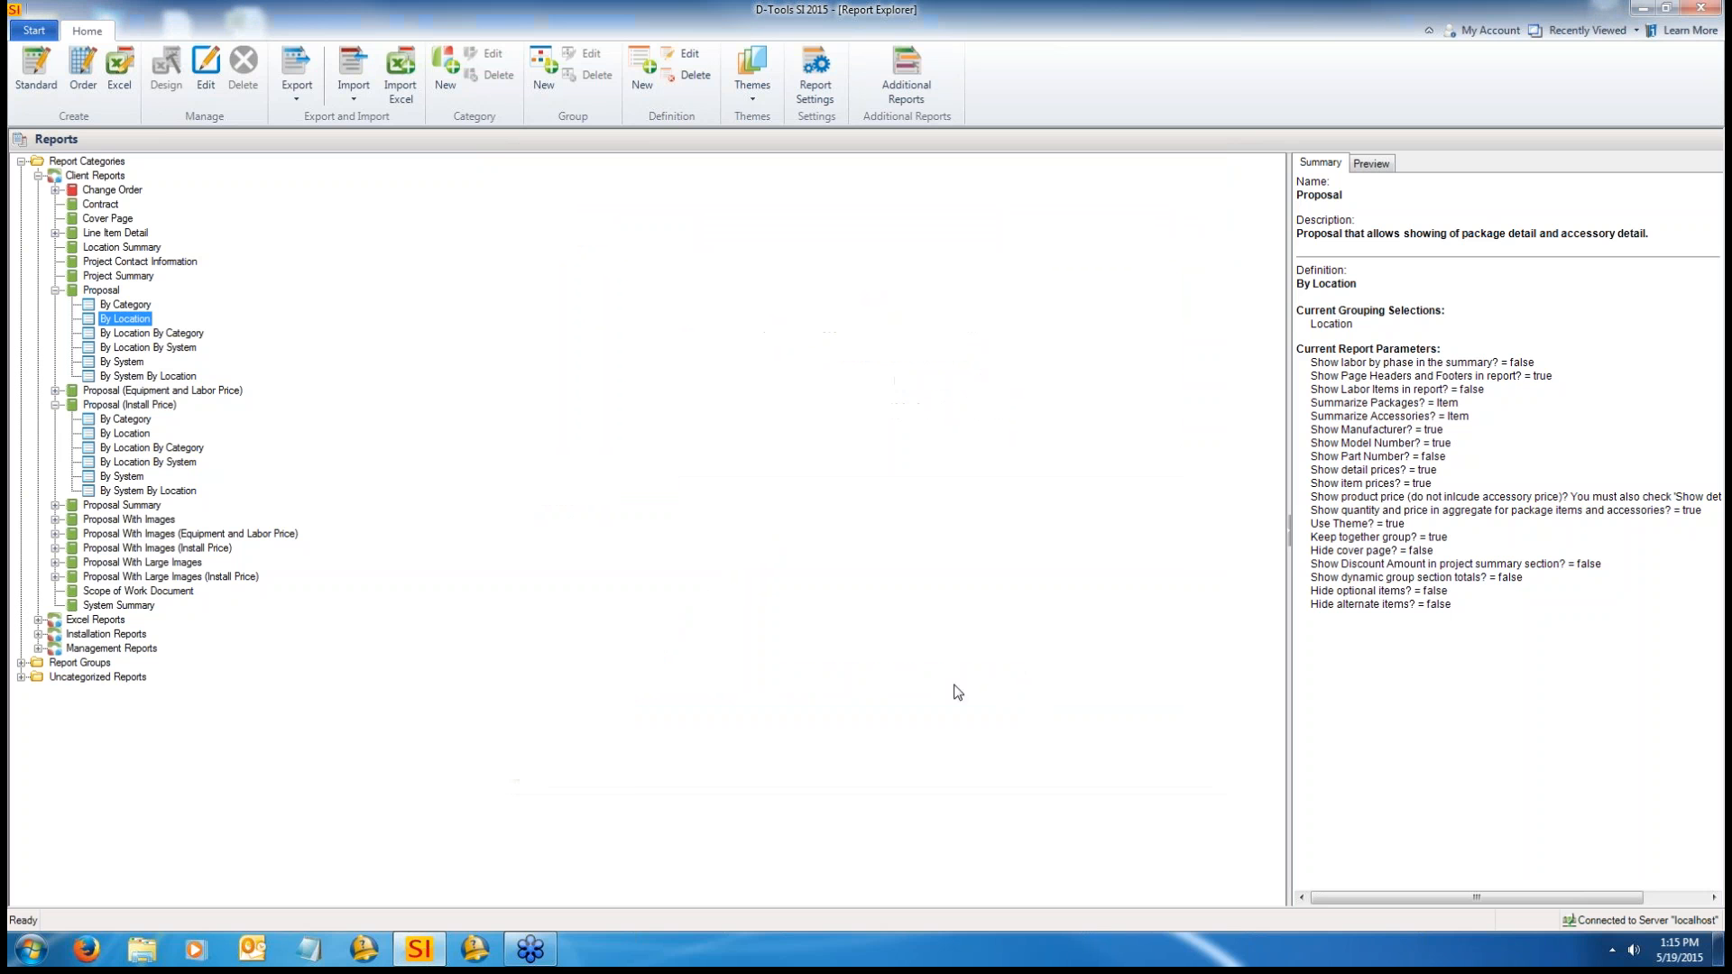
Step: Create and save a Proposal report definition described as "No Group", with empty grouping and default parameters
left_click(107, 292)
right_click(108, 291)
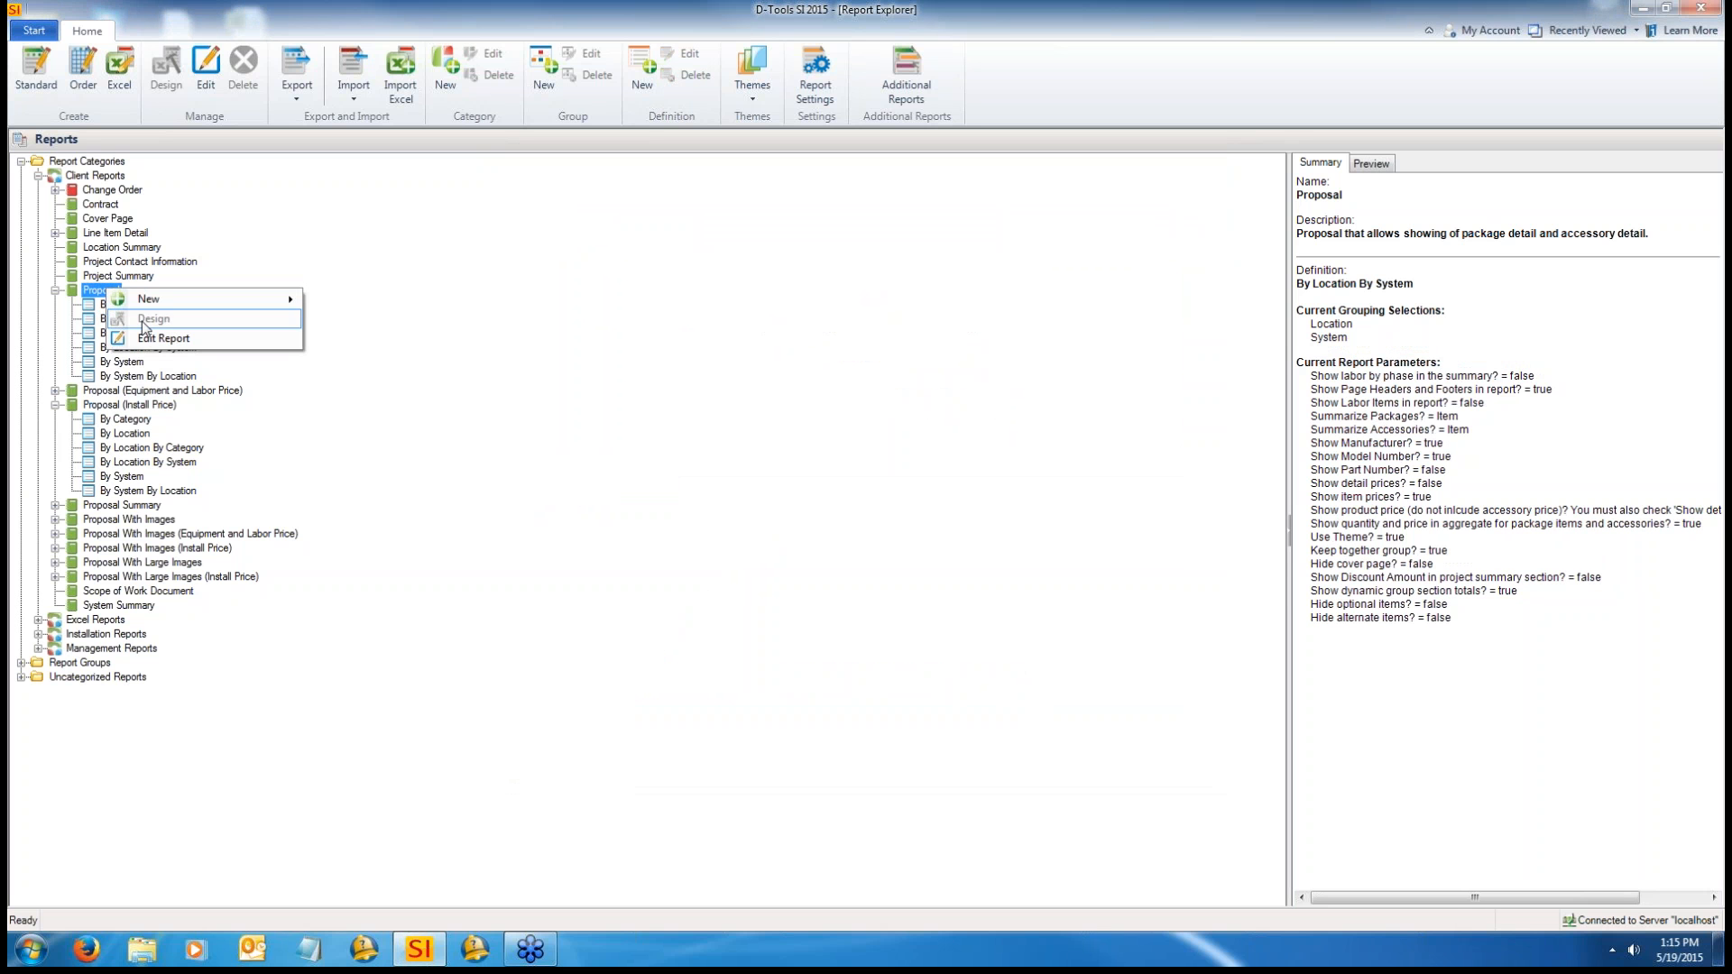
mouse_move(230, 300)
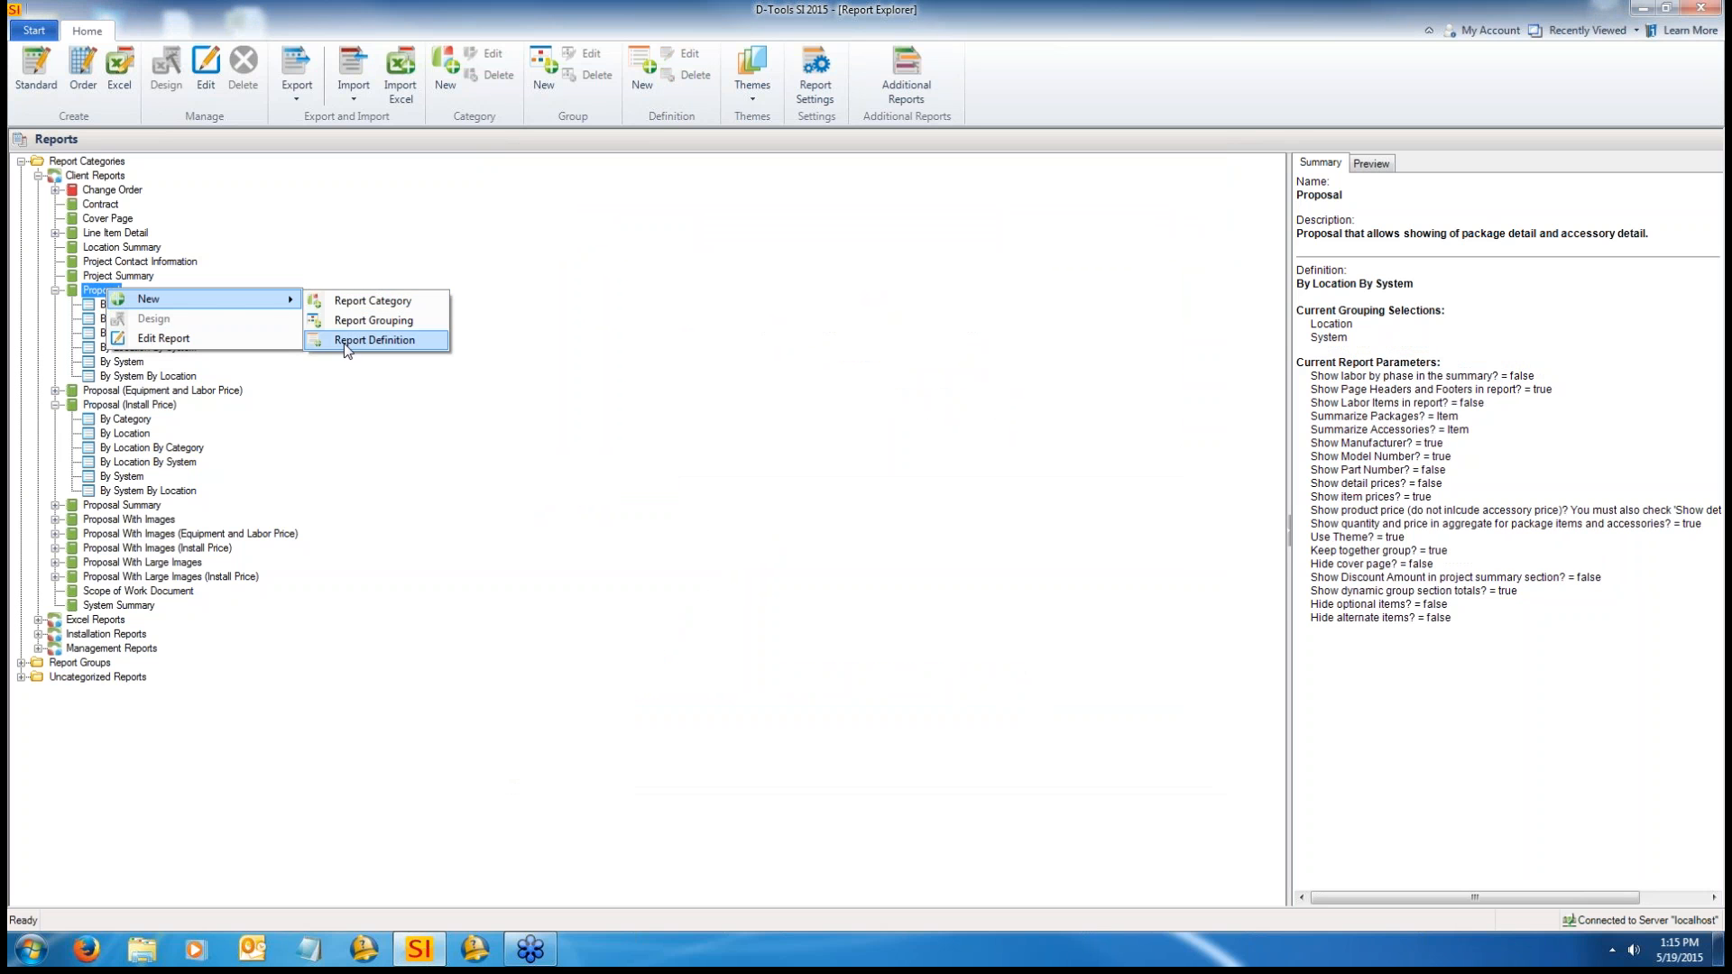
left_click(372, 341)
left_click(606, 209)
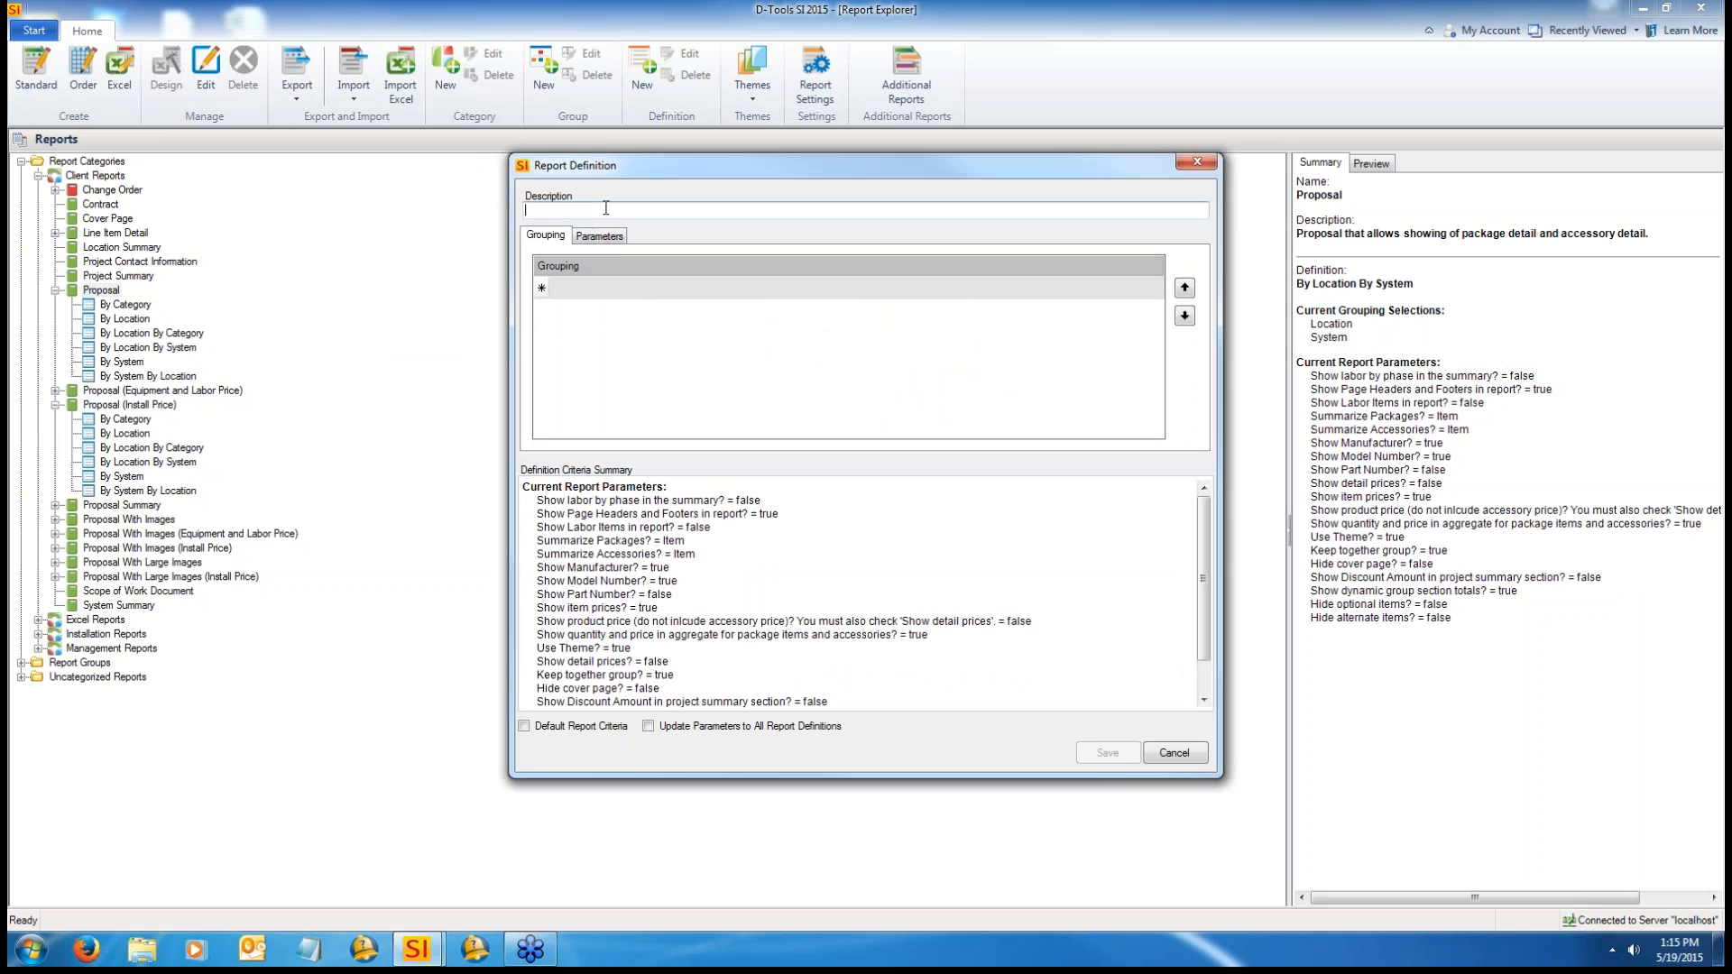
type("No Group")
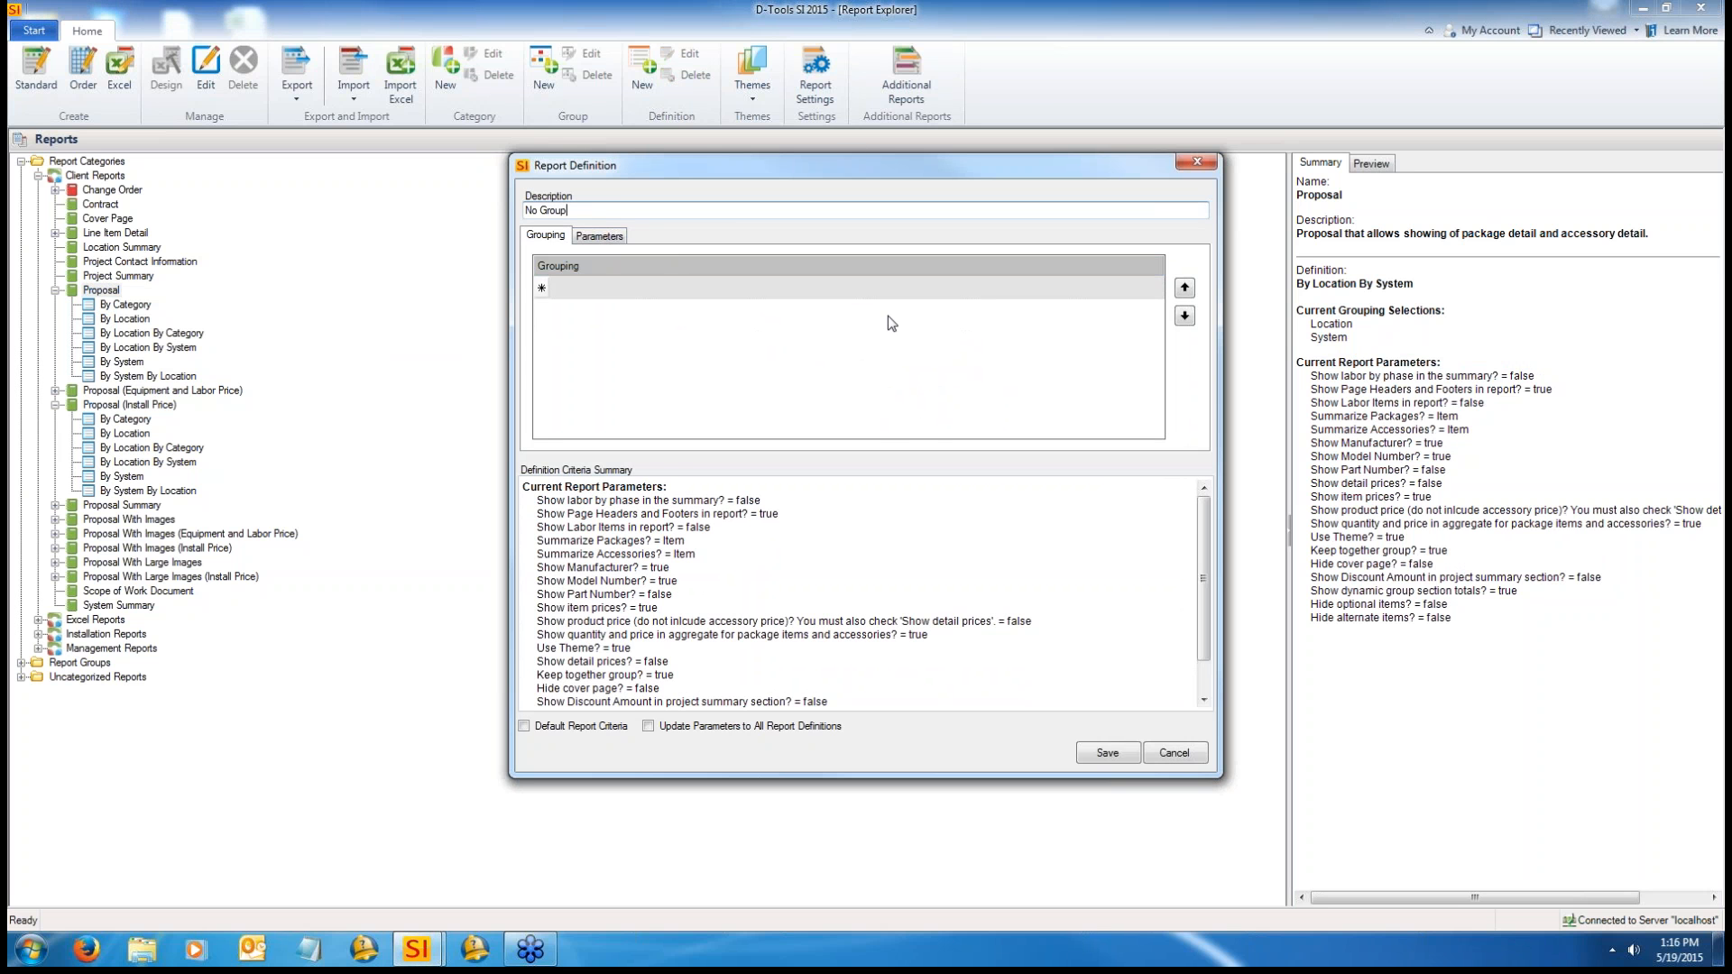
left_click(619, 235)
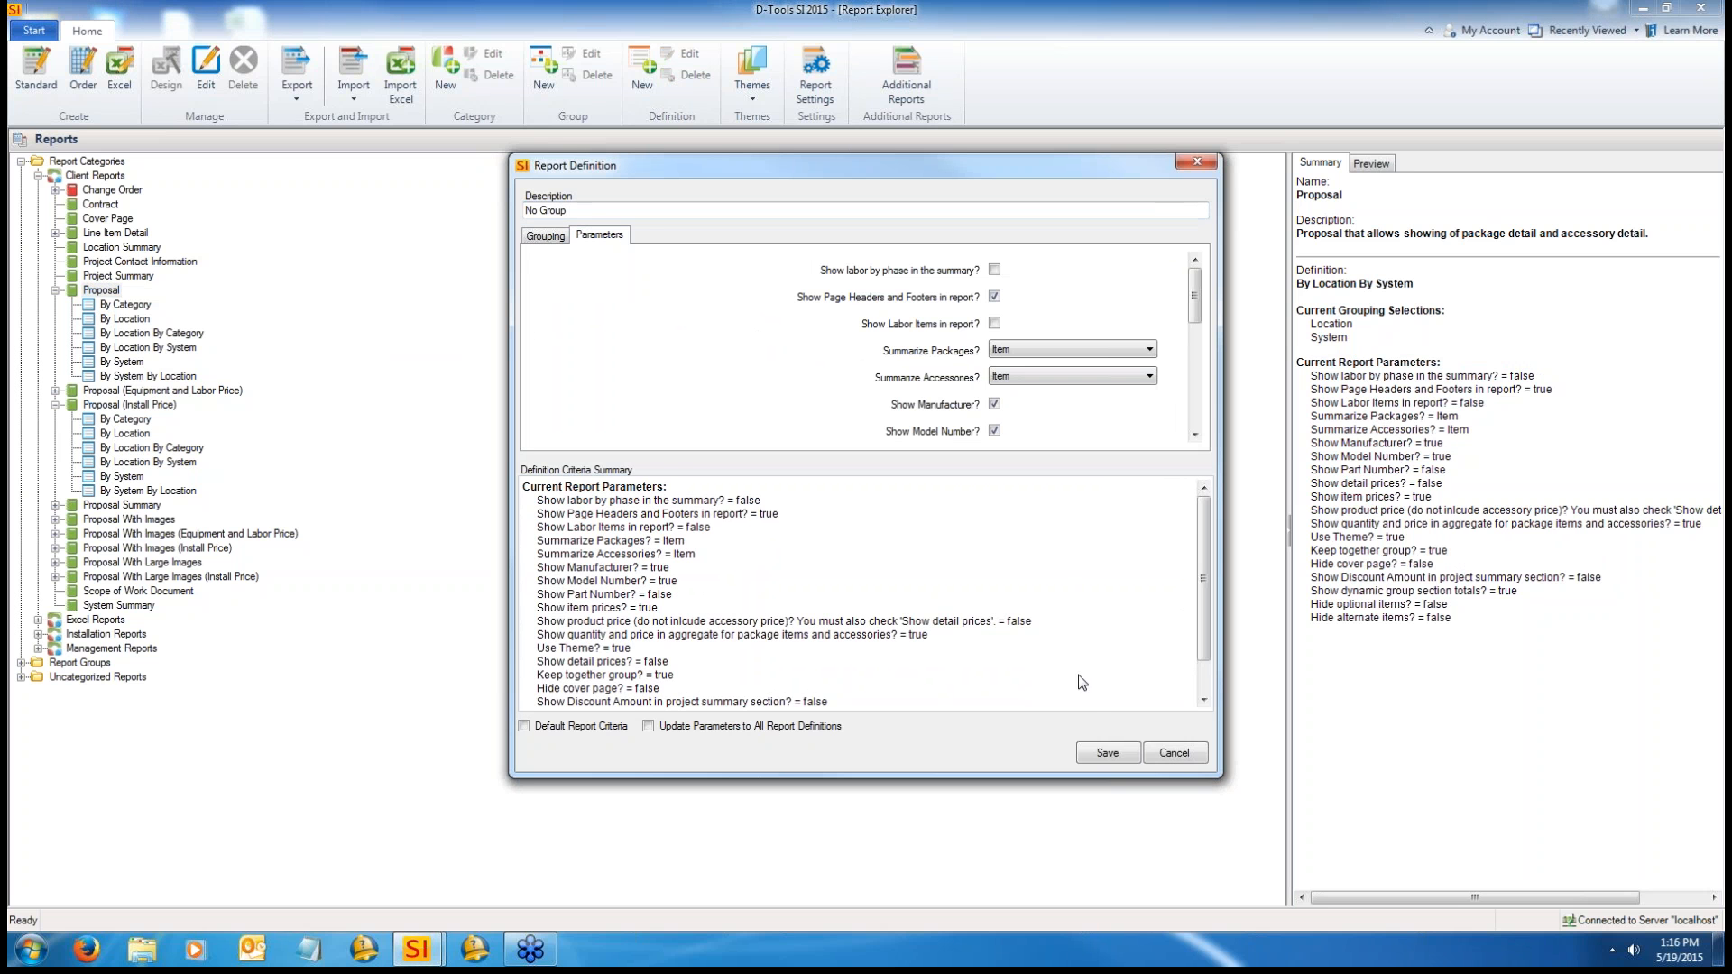
left_click(1107, 753)
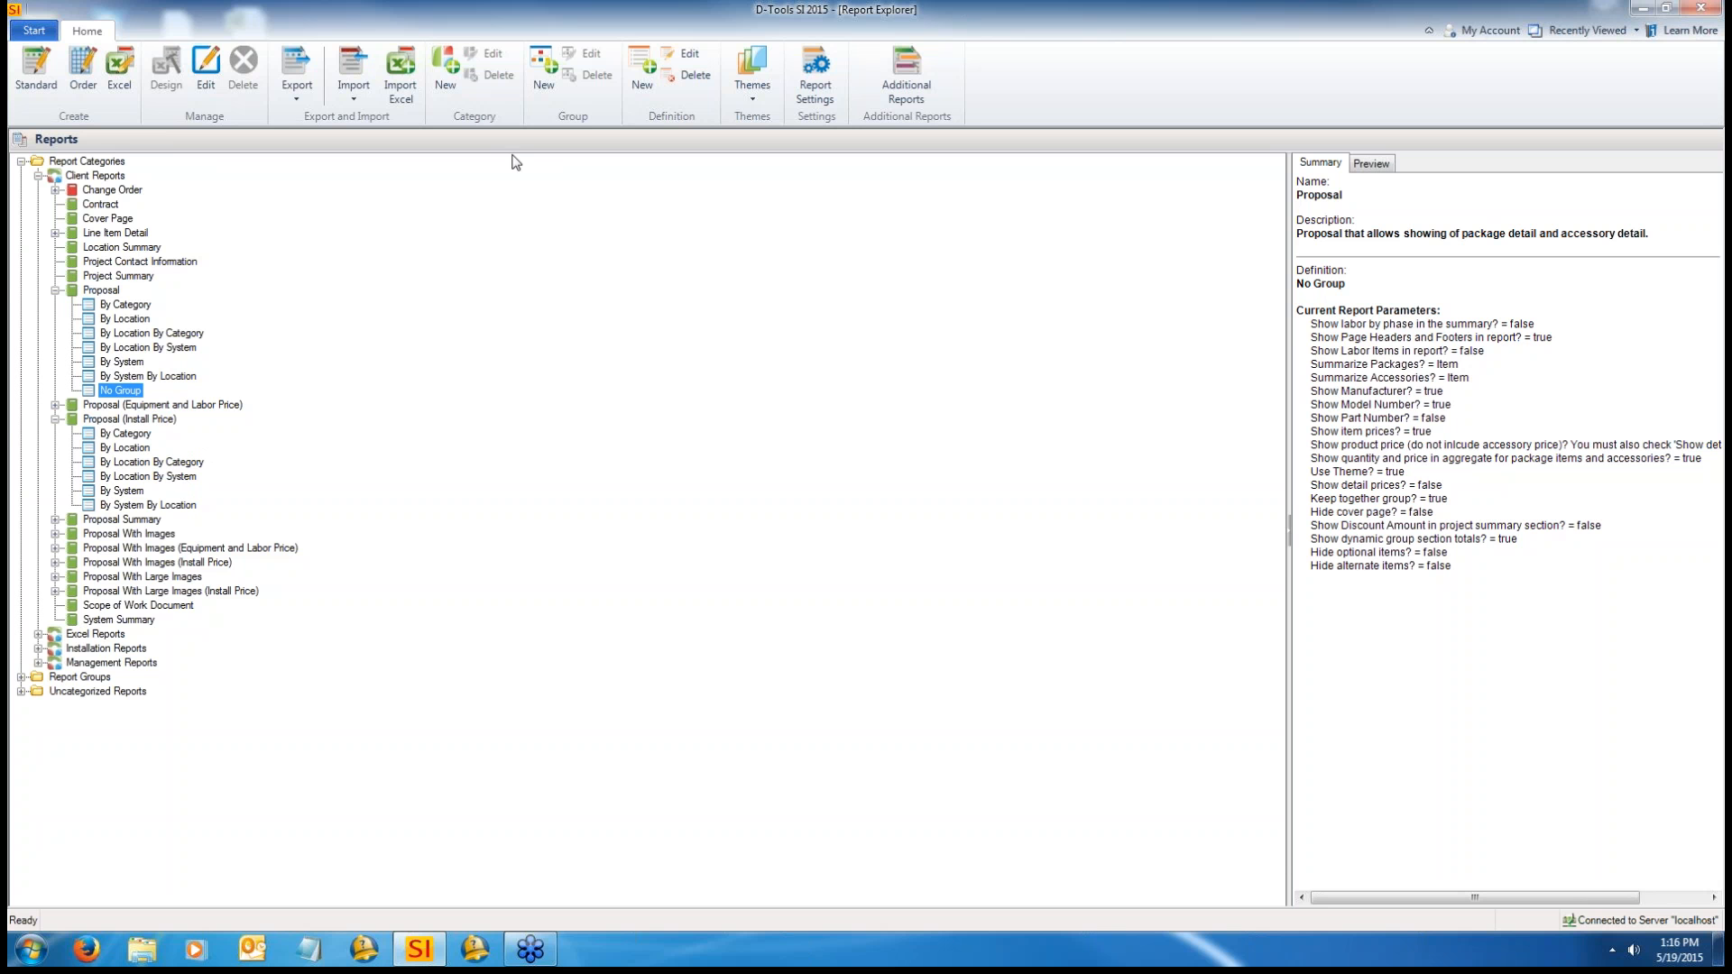
Step: Go to the project list and run the client Proposal report with the No Group definition for the QuickBooks project
left_click(33, 31)
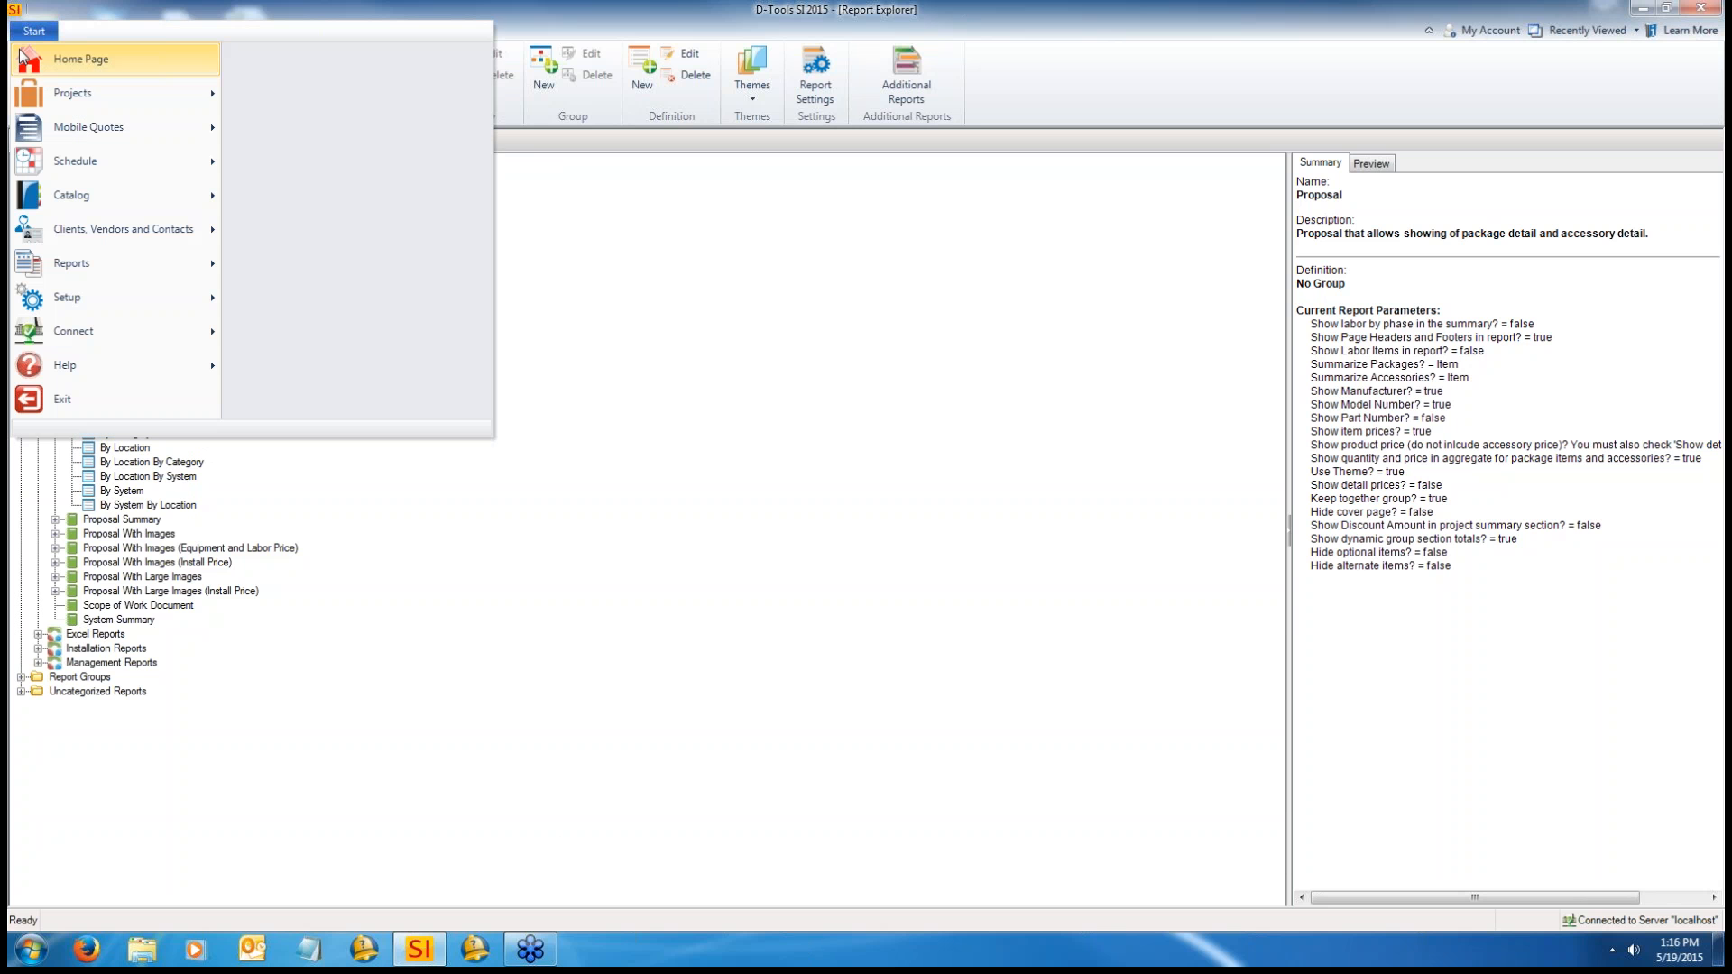
mouse_move(137, 94)
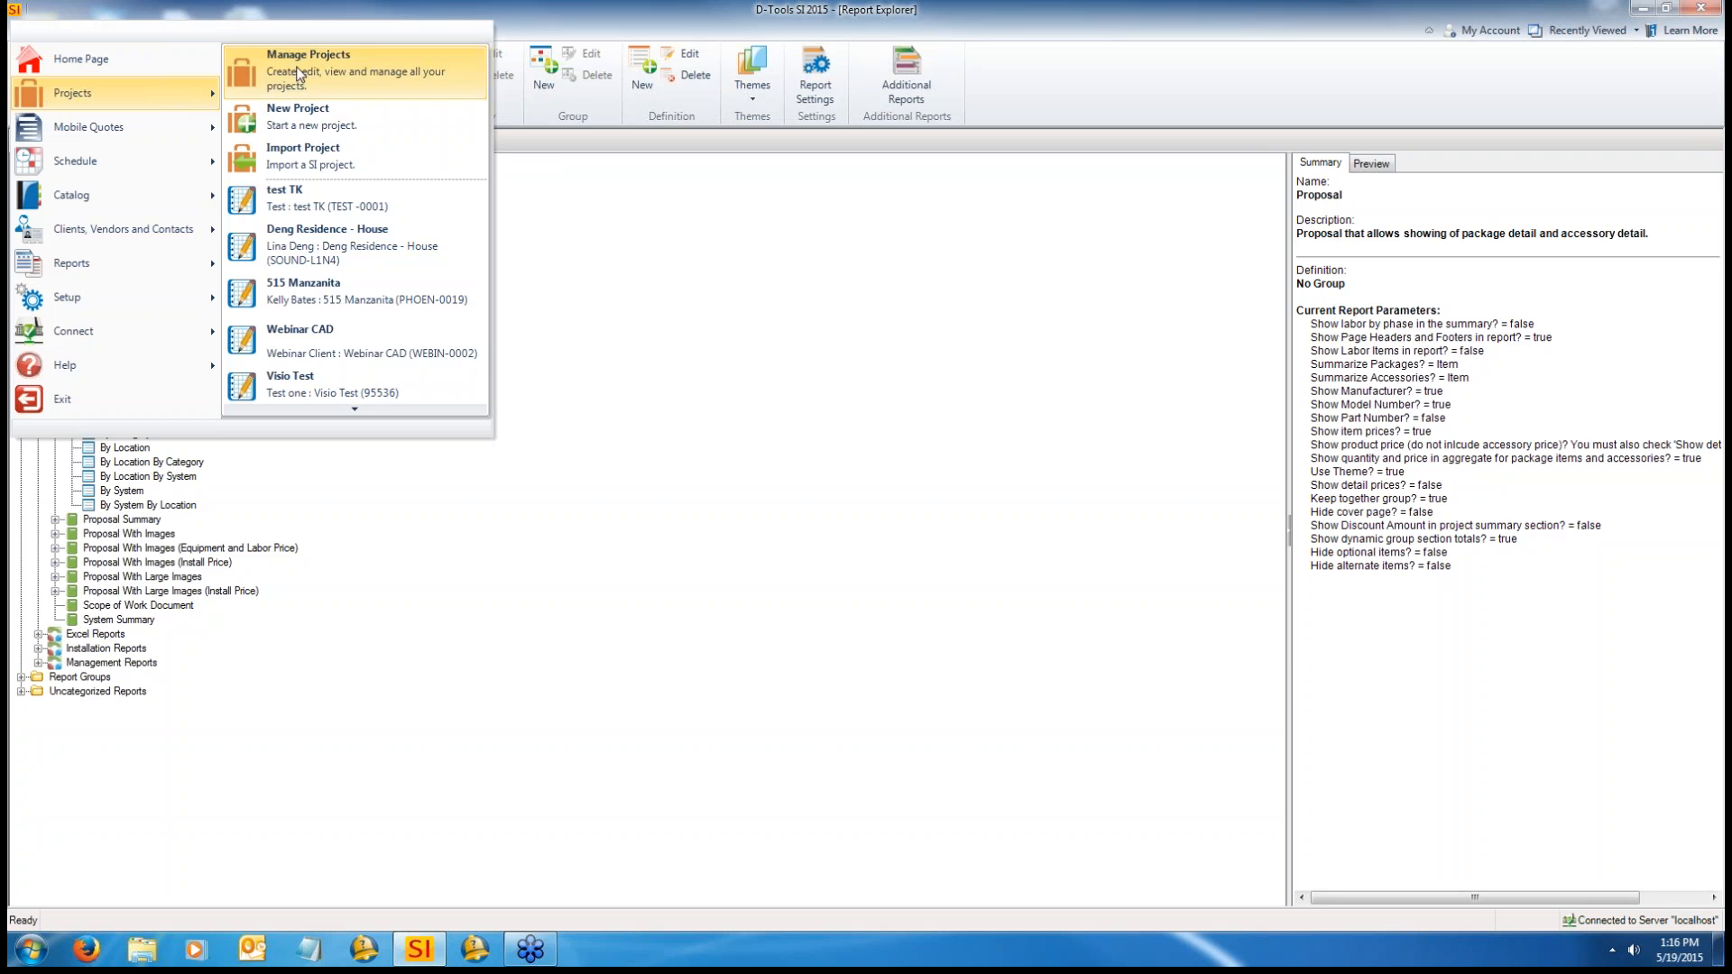
left_click(291, 63)
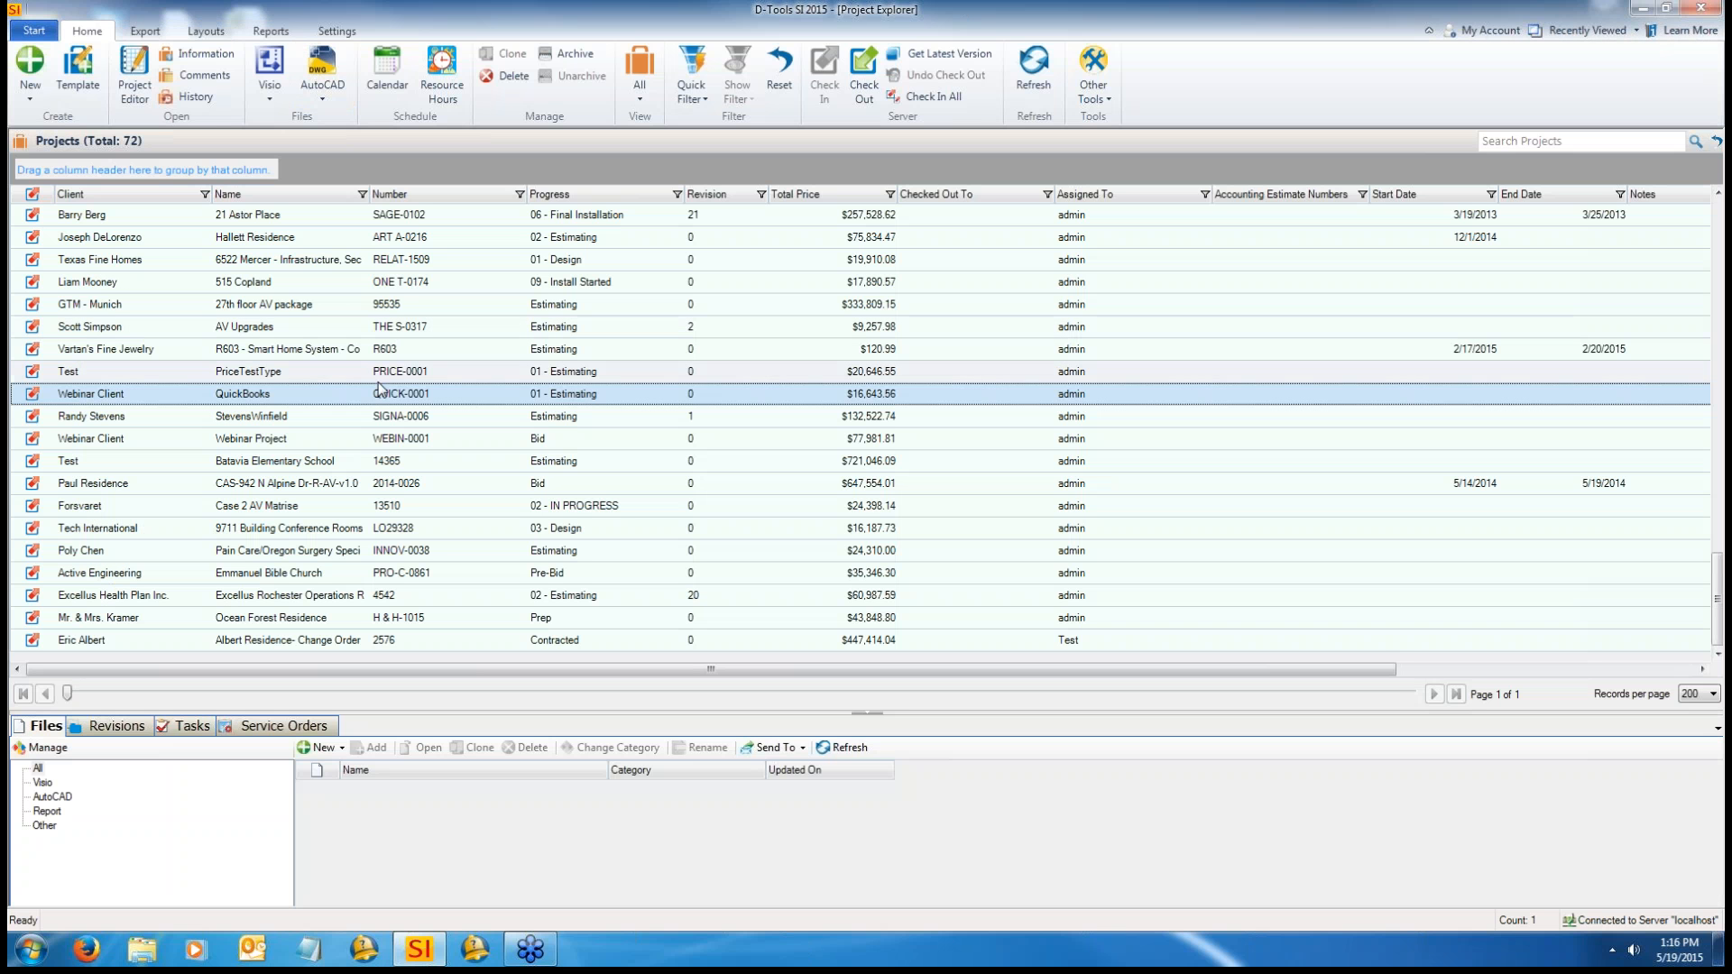
left_click(272, 31)
left_click(36, 105)
left_click(58, 249)
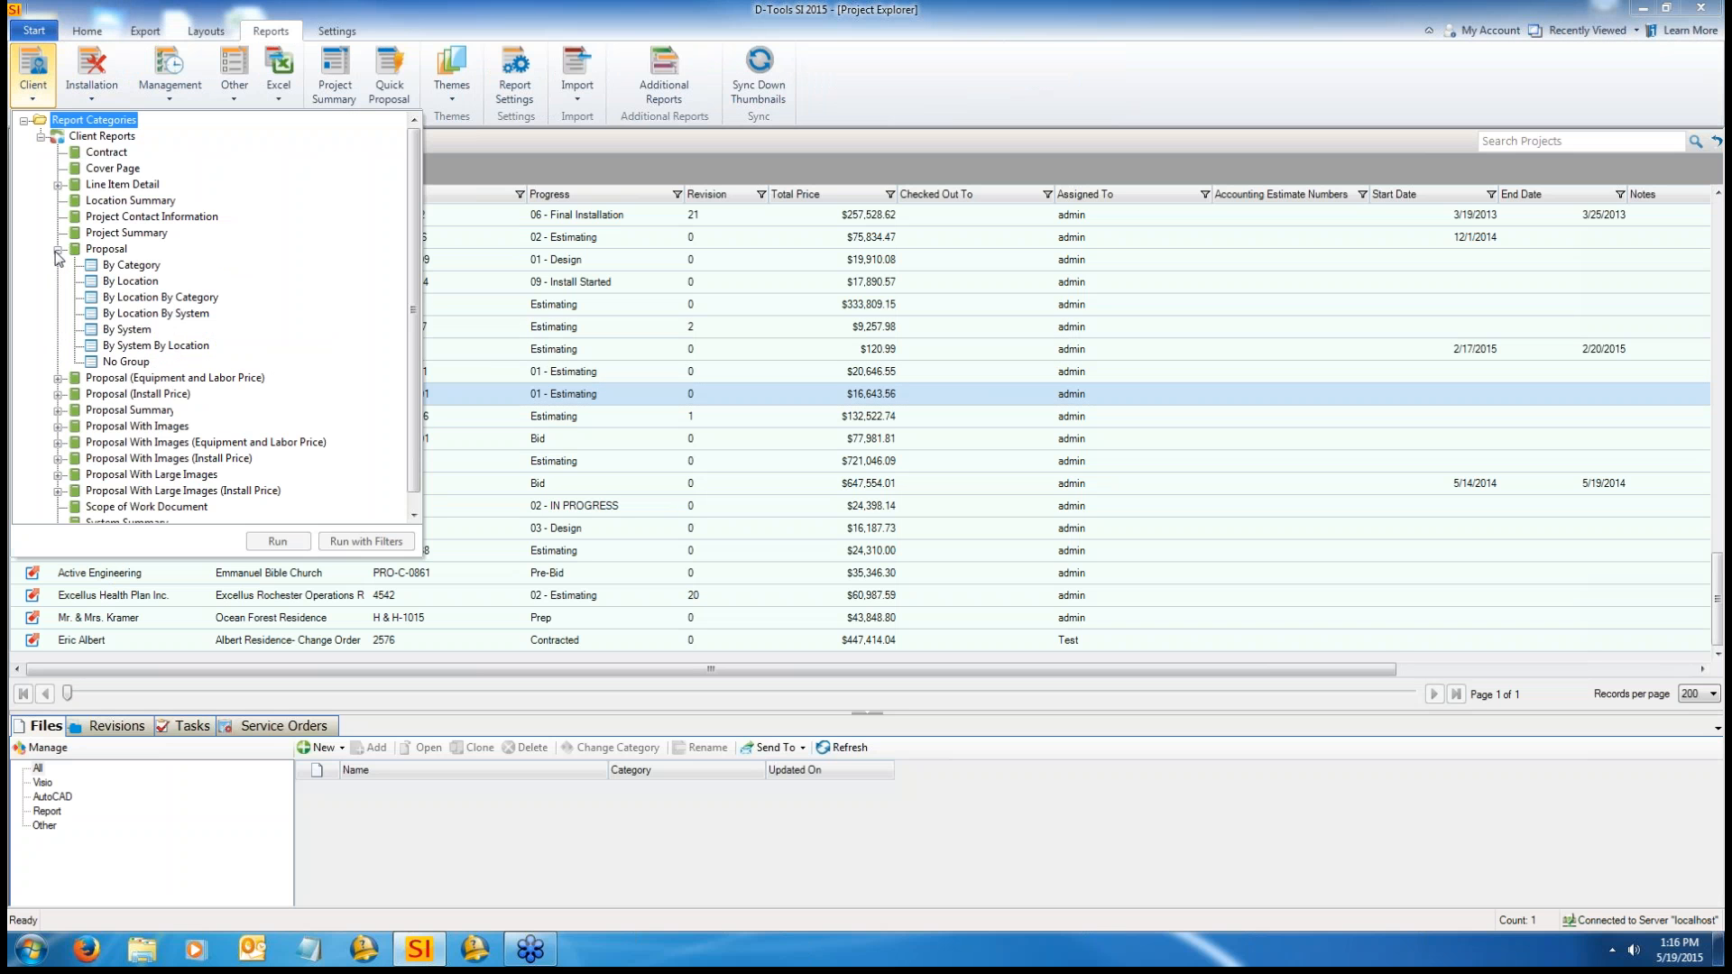
left_click(126, 361)
left_click(271, 542)
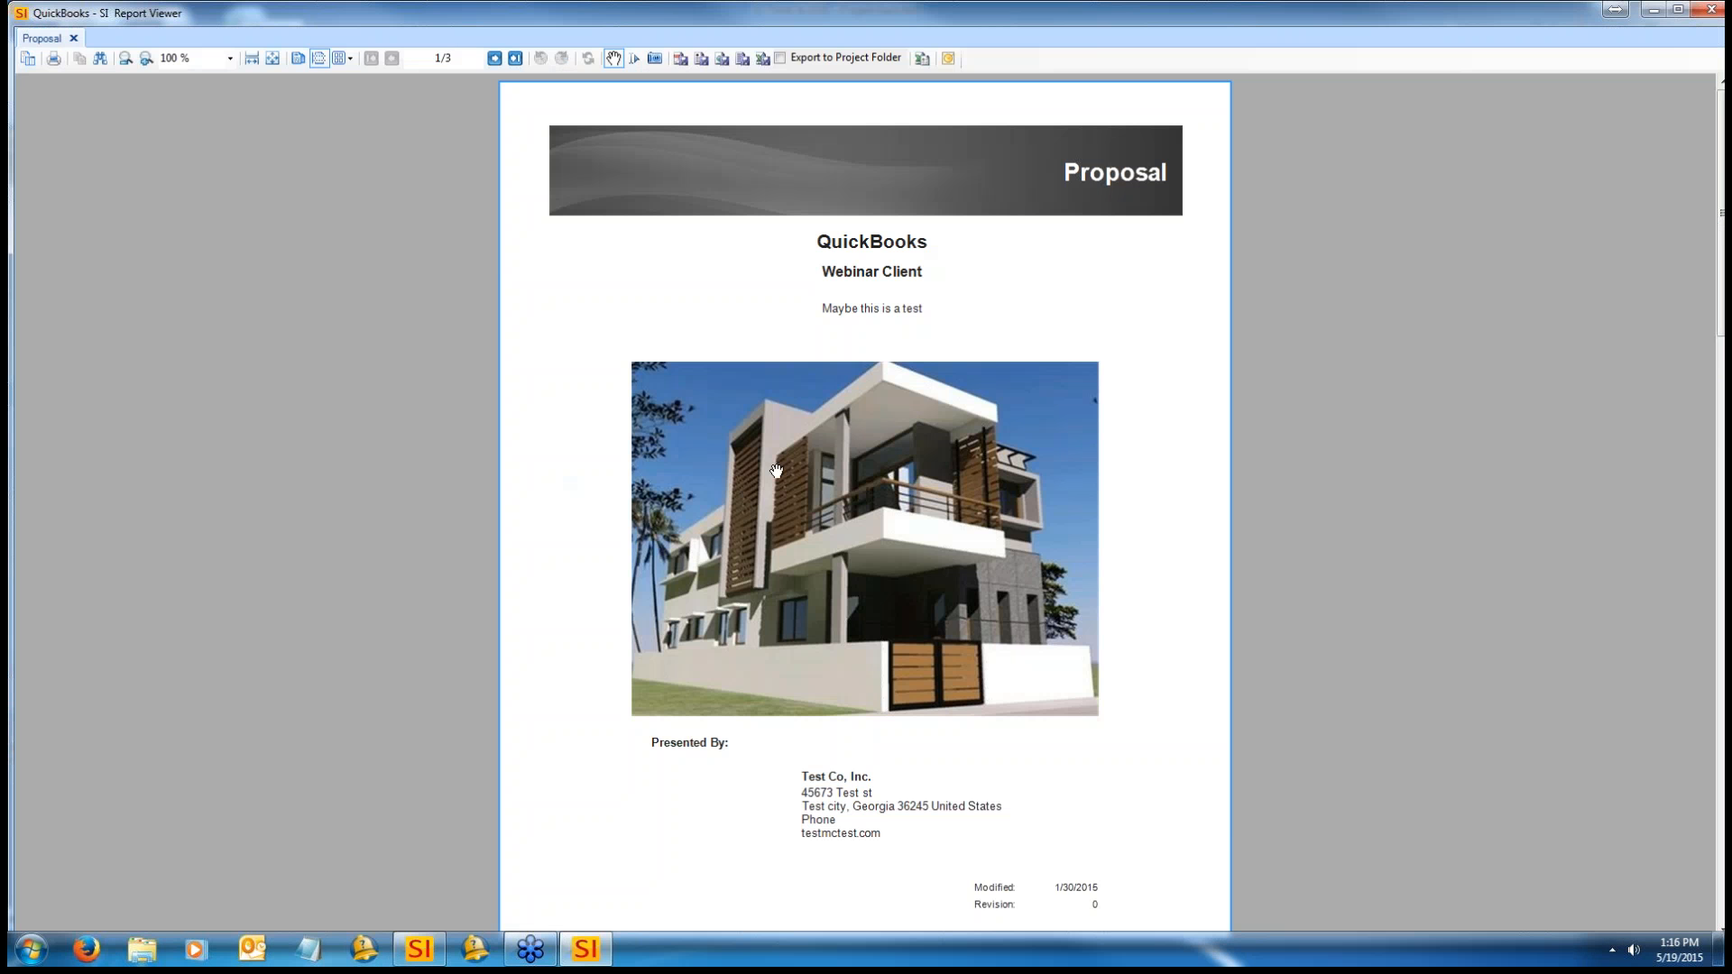
Step: Look through the generated Proposal's cover page, ungrouped item list and project summary
scroll(776, 470, "down", 10)
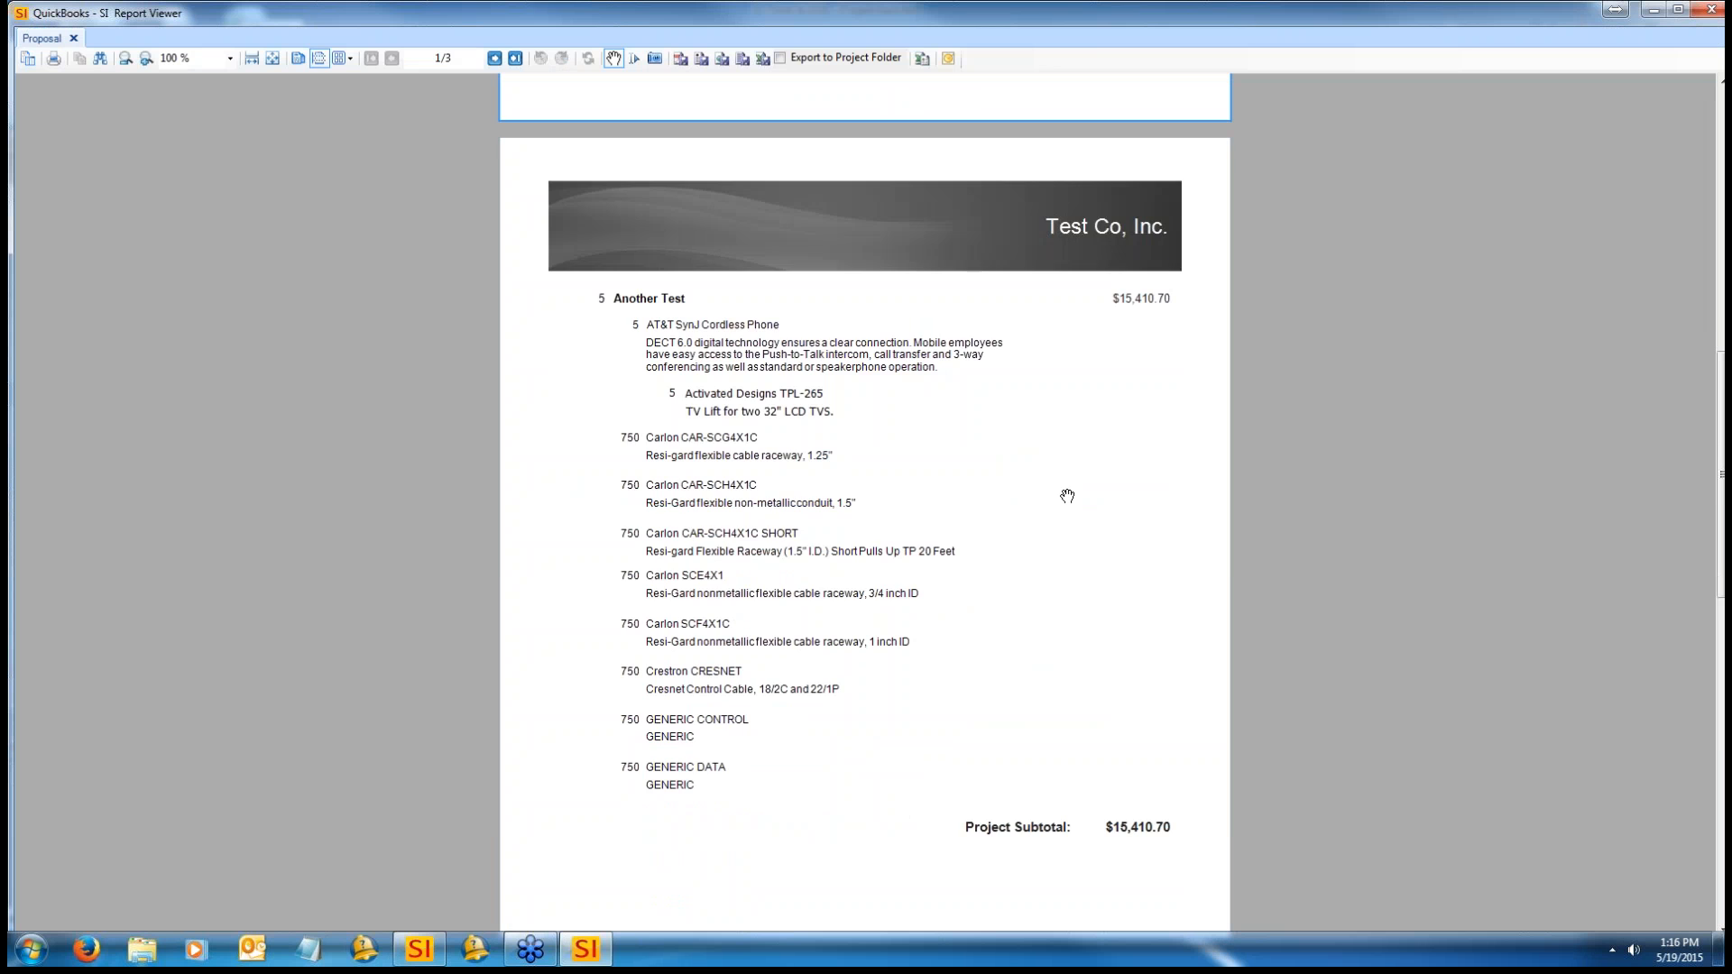
scroll(1064, 498, "down", 5)
scroll(1024, 536, "up", 1)
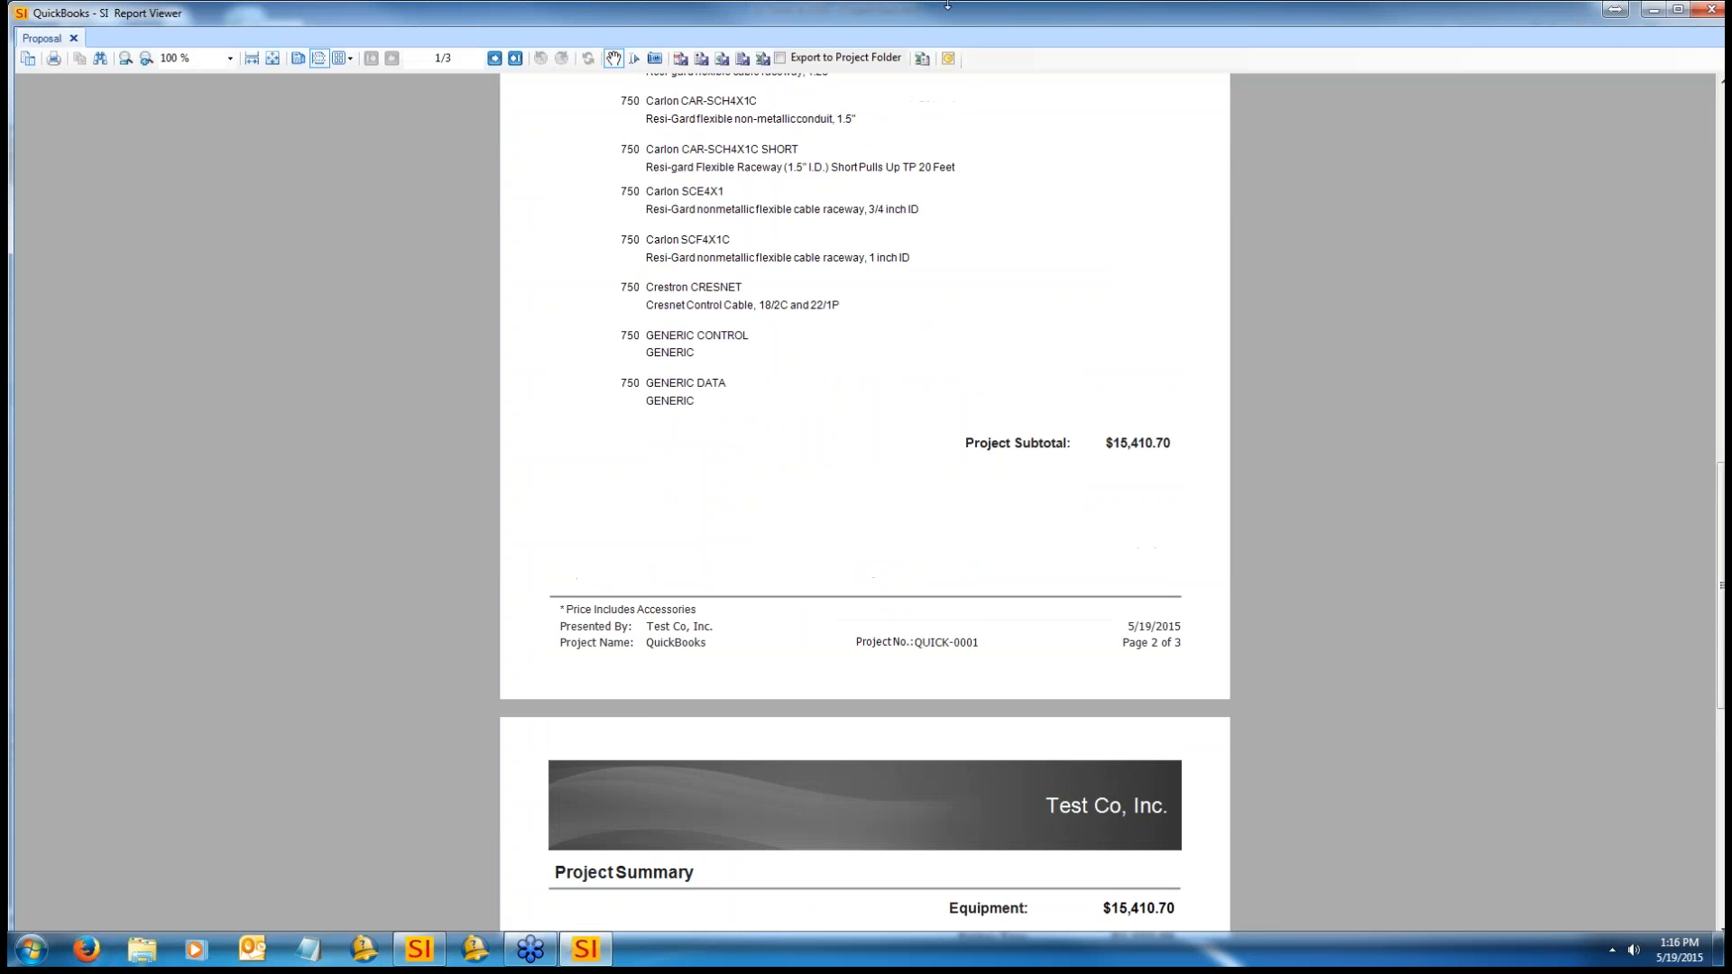
scroll(976, 523, "up", 6)
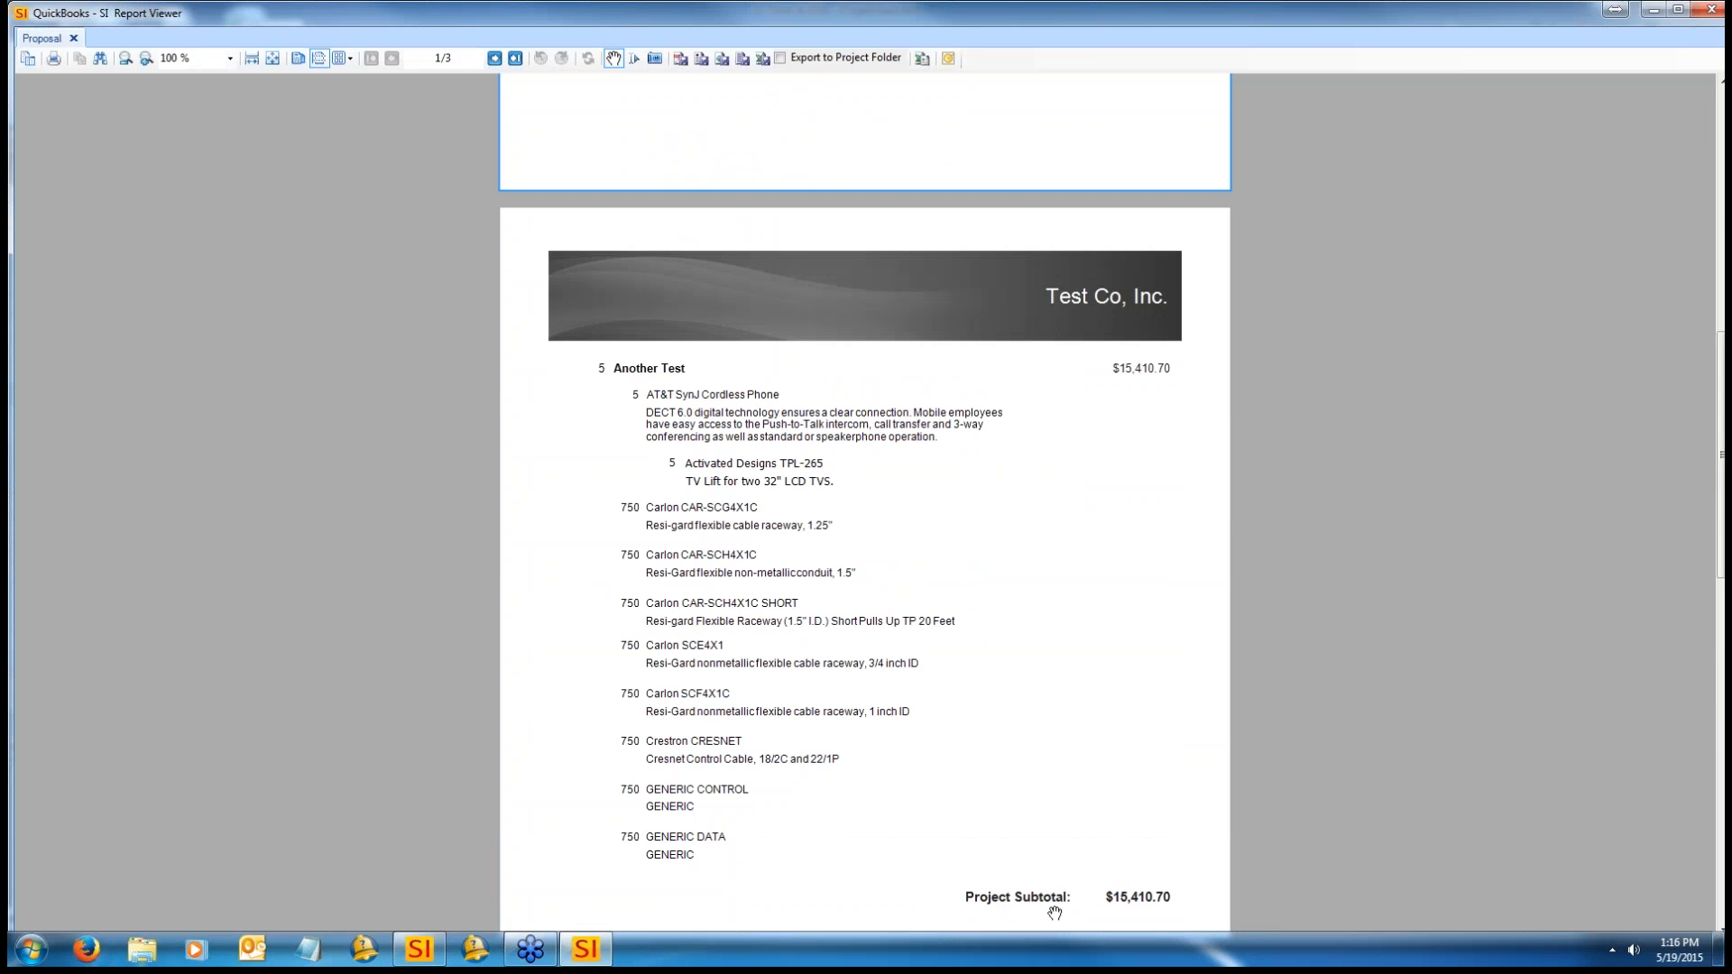
scroll(1064, 910, "down", 9)
scroll(1218, 649, "up", 8)
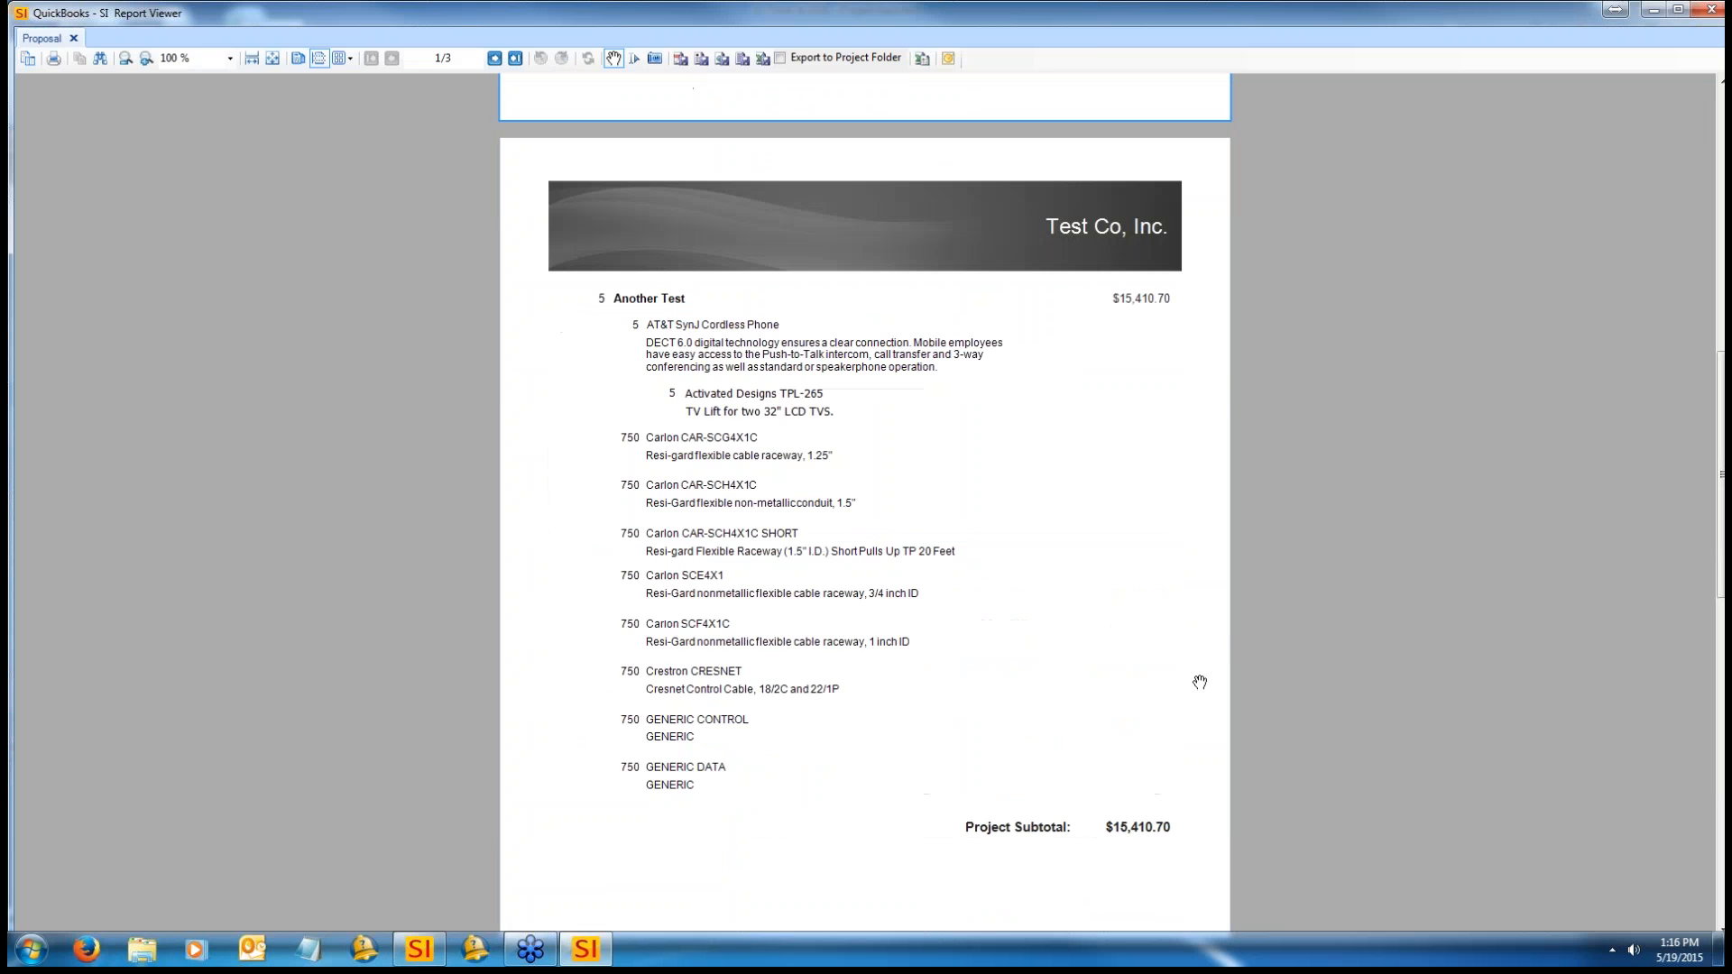
scroll(1117, 321, "up", 6)
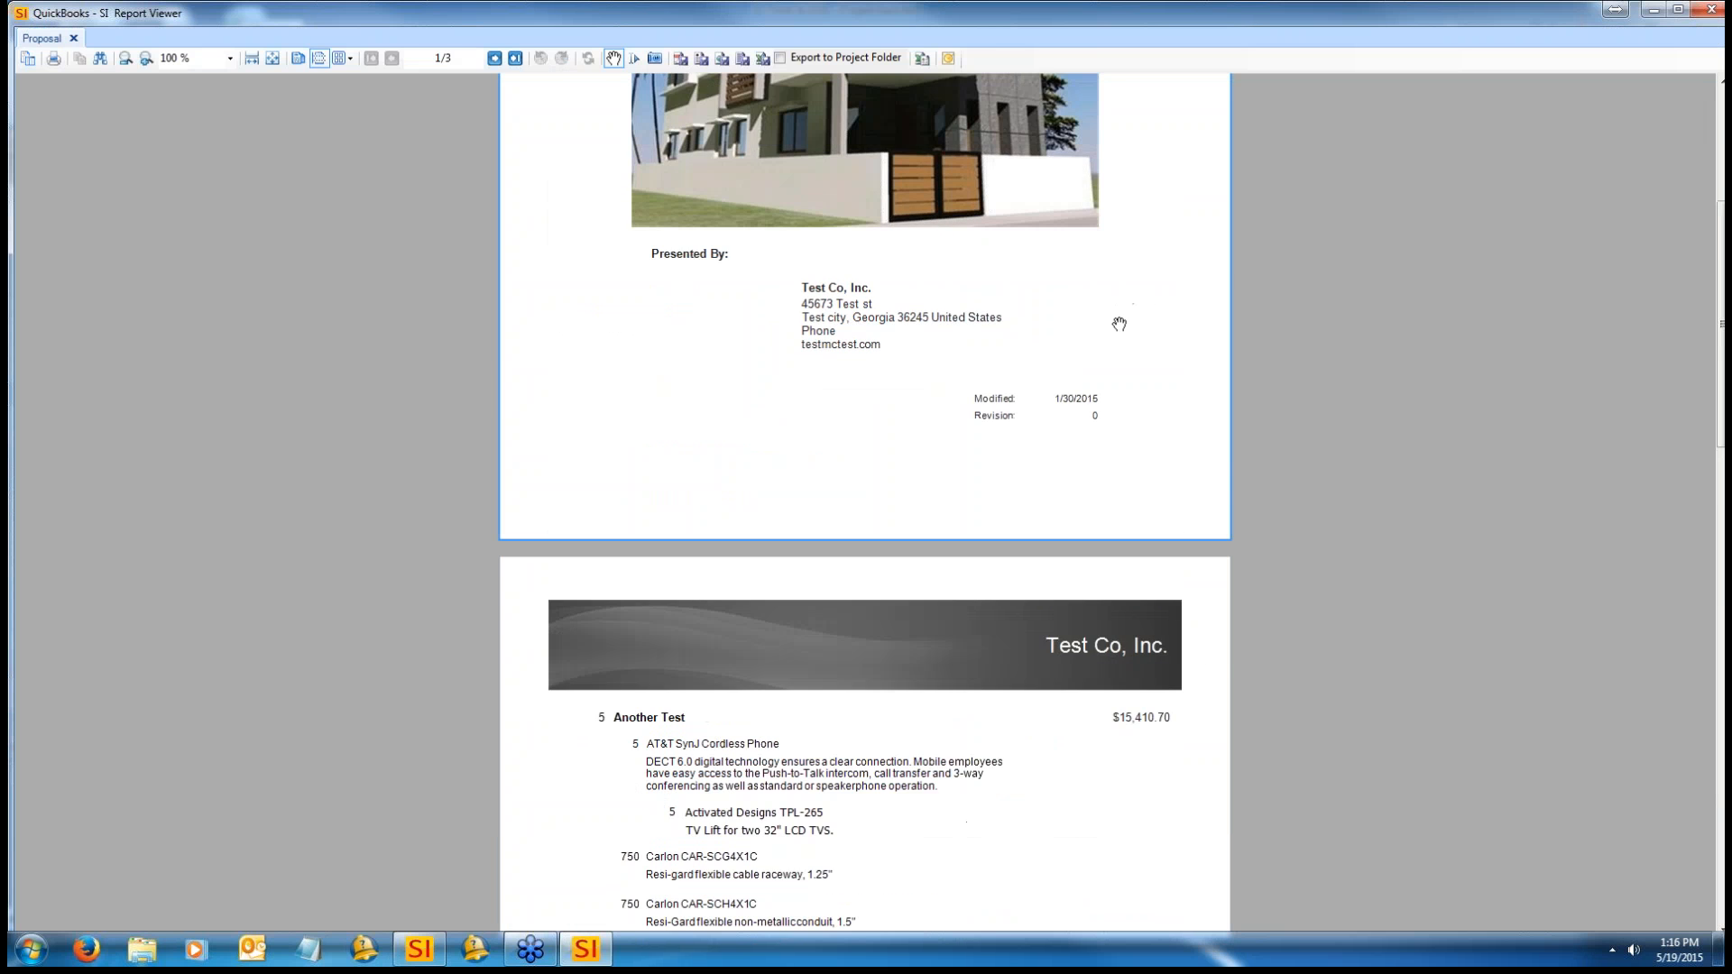
Step: Close the generated Proposal, return to report management, open the Proposal theme selection and download the report themes from the D-Tools server
left_click(1709, 9)
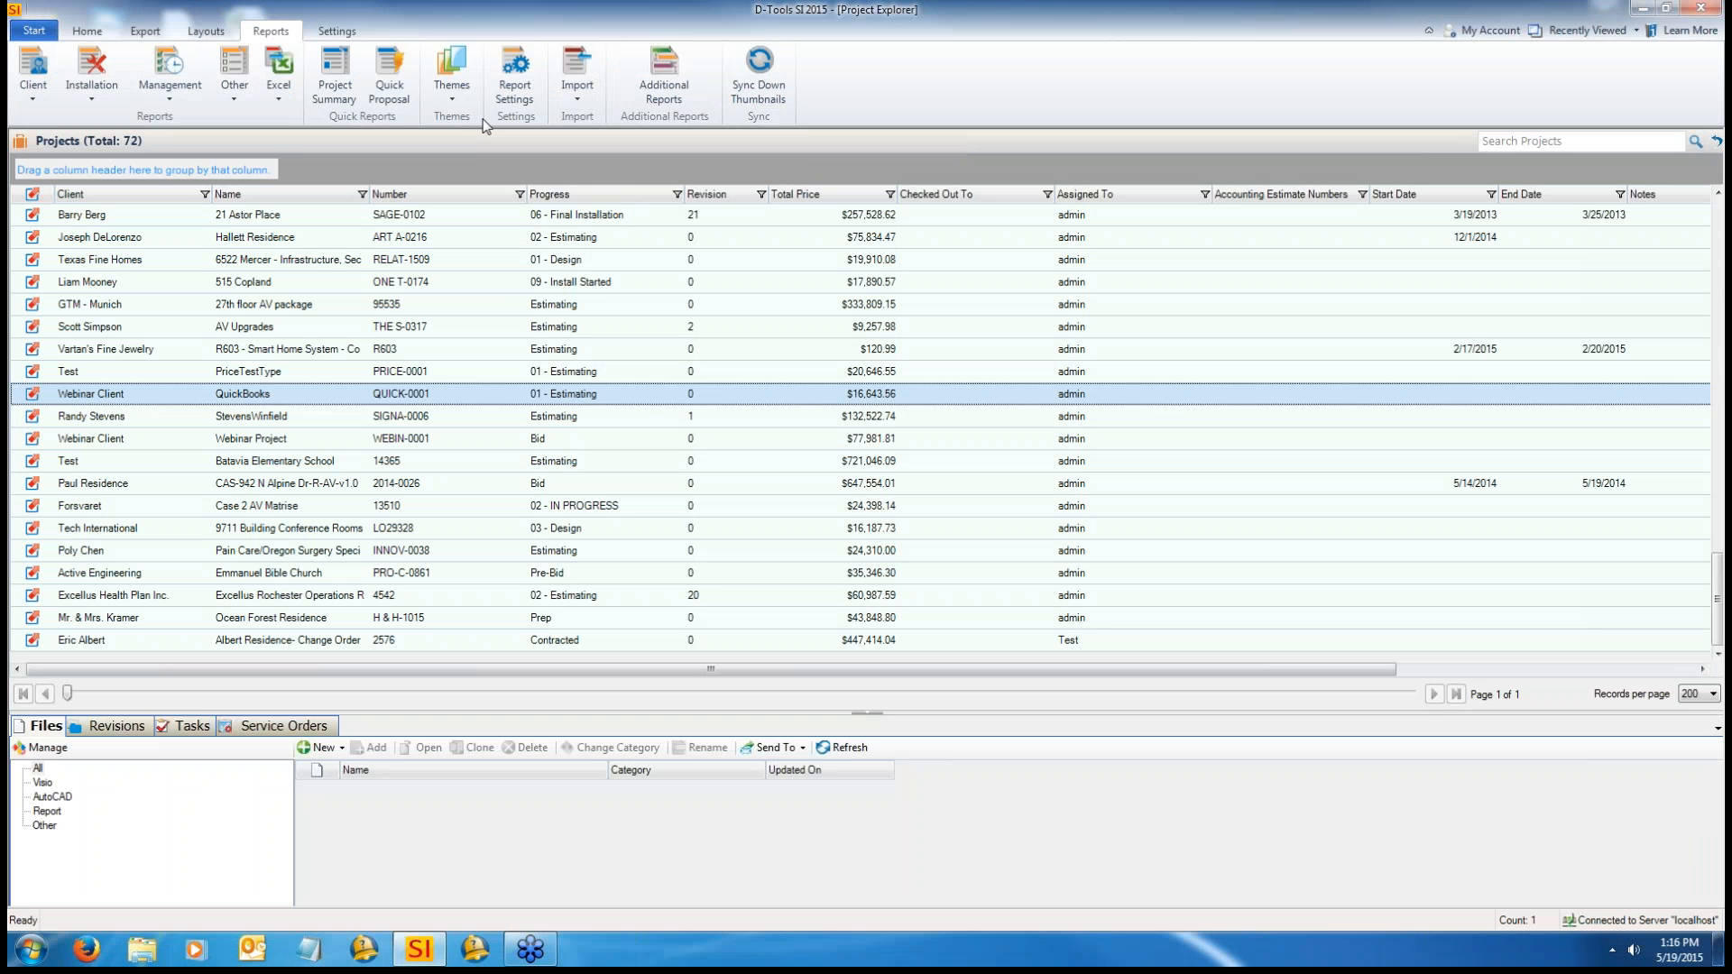
left_click(35, 30)
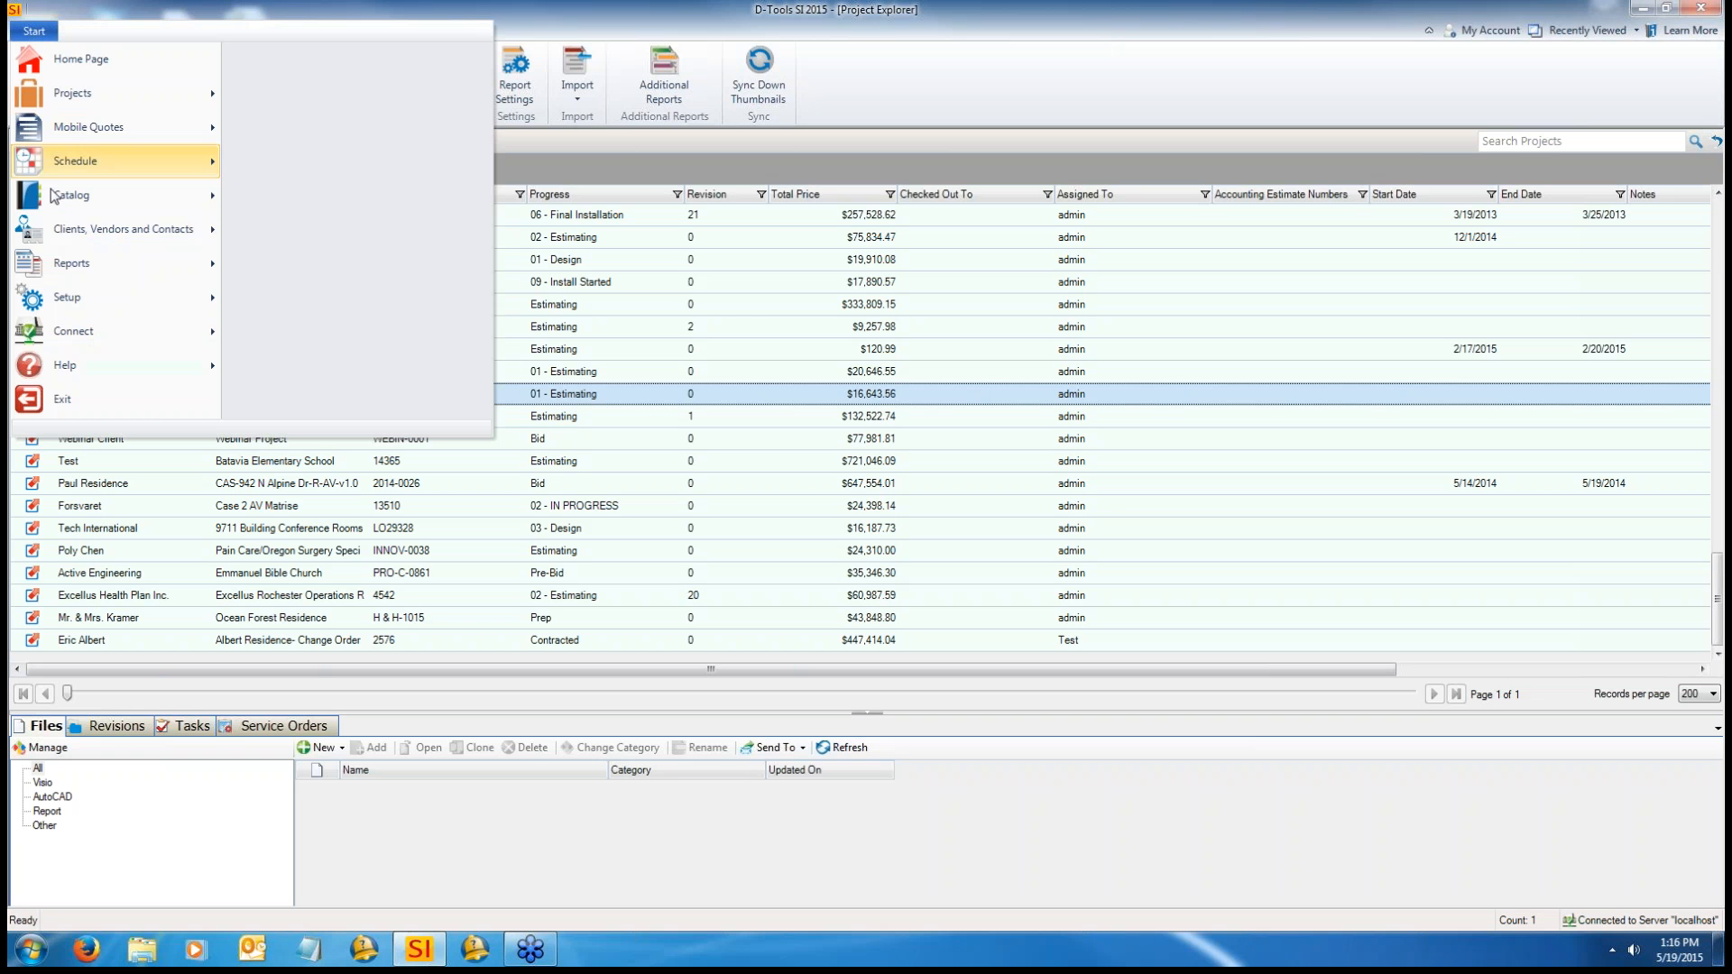
mouse_move(100, 264)
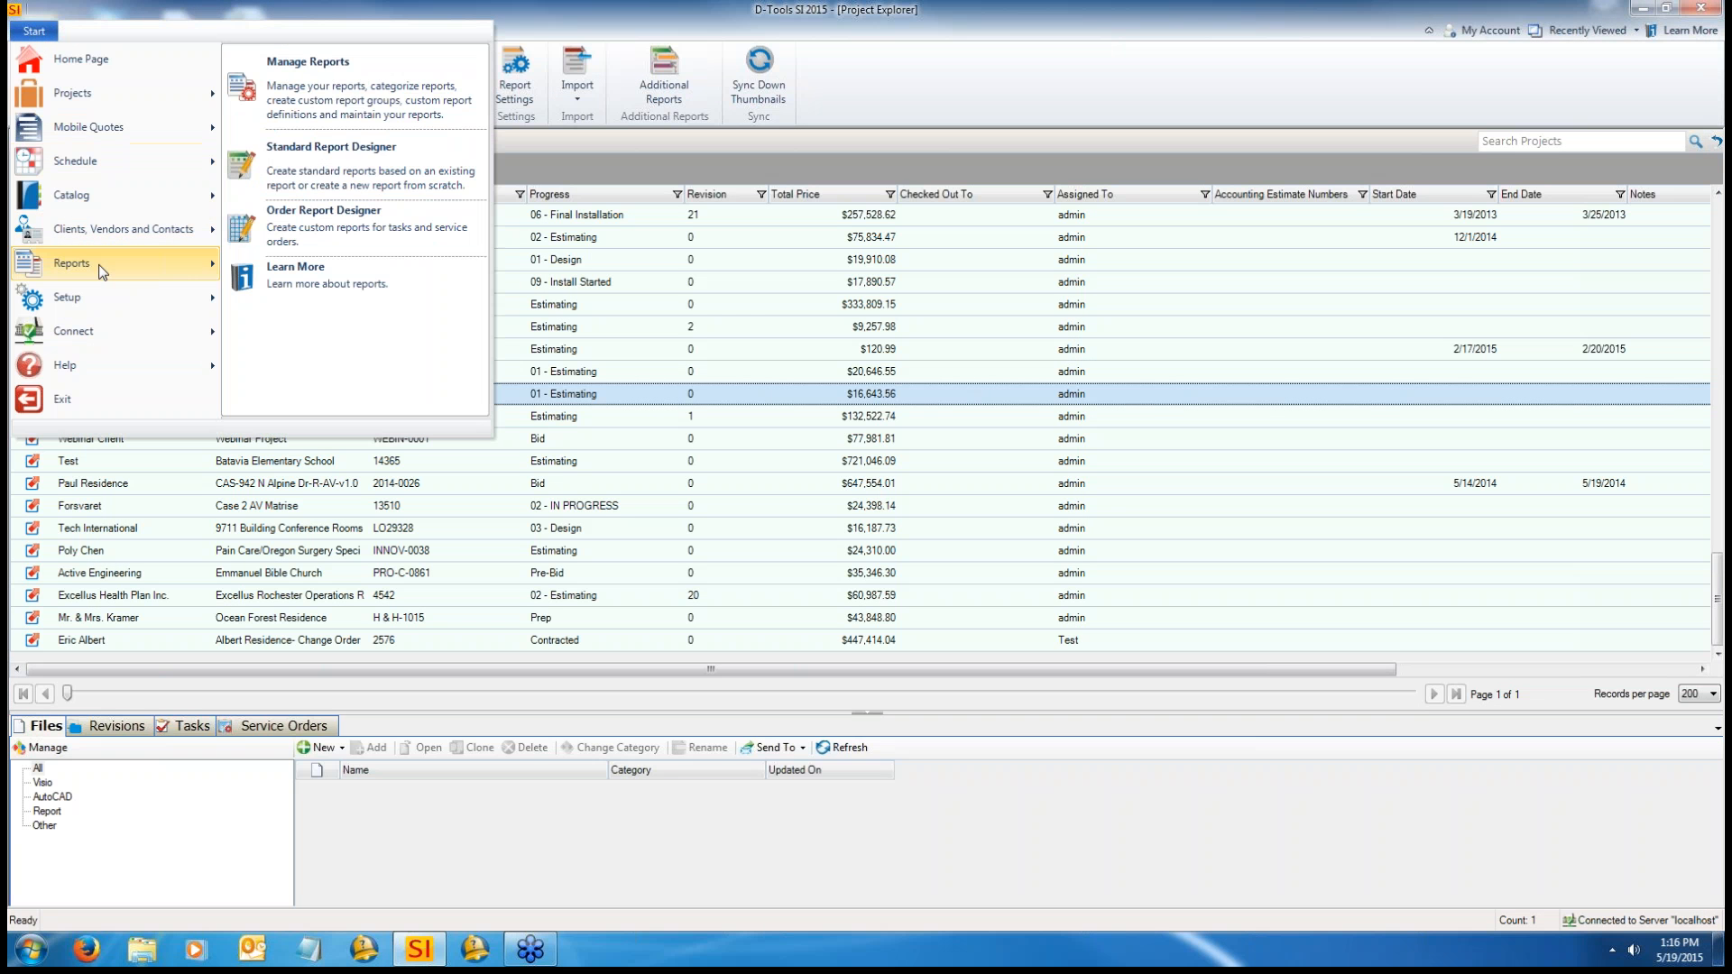
left_click(333, 96)
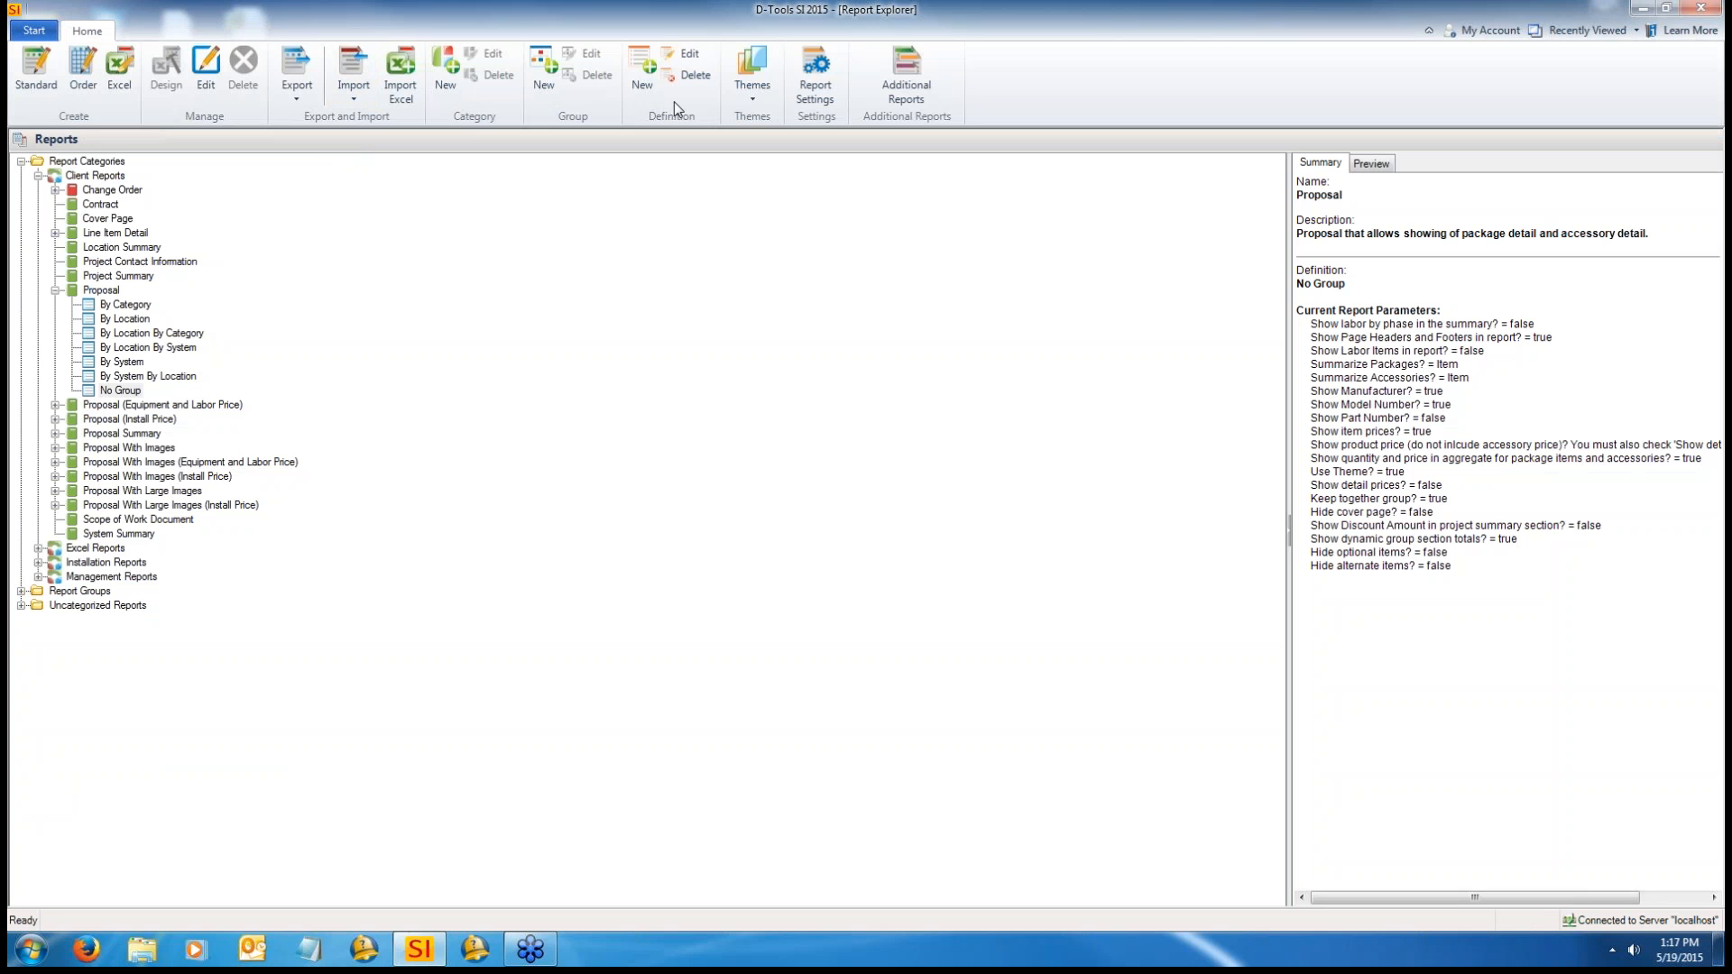
left_click(752, 86)
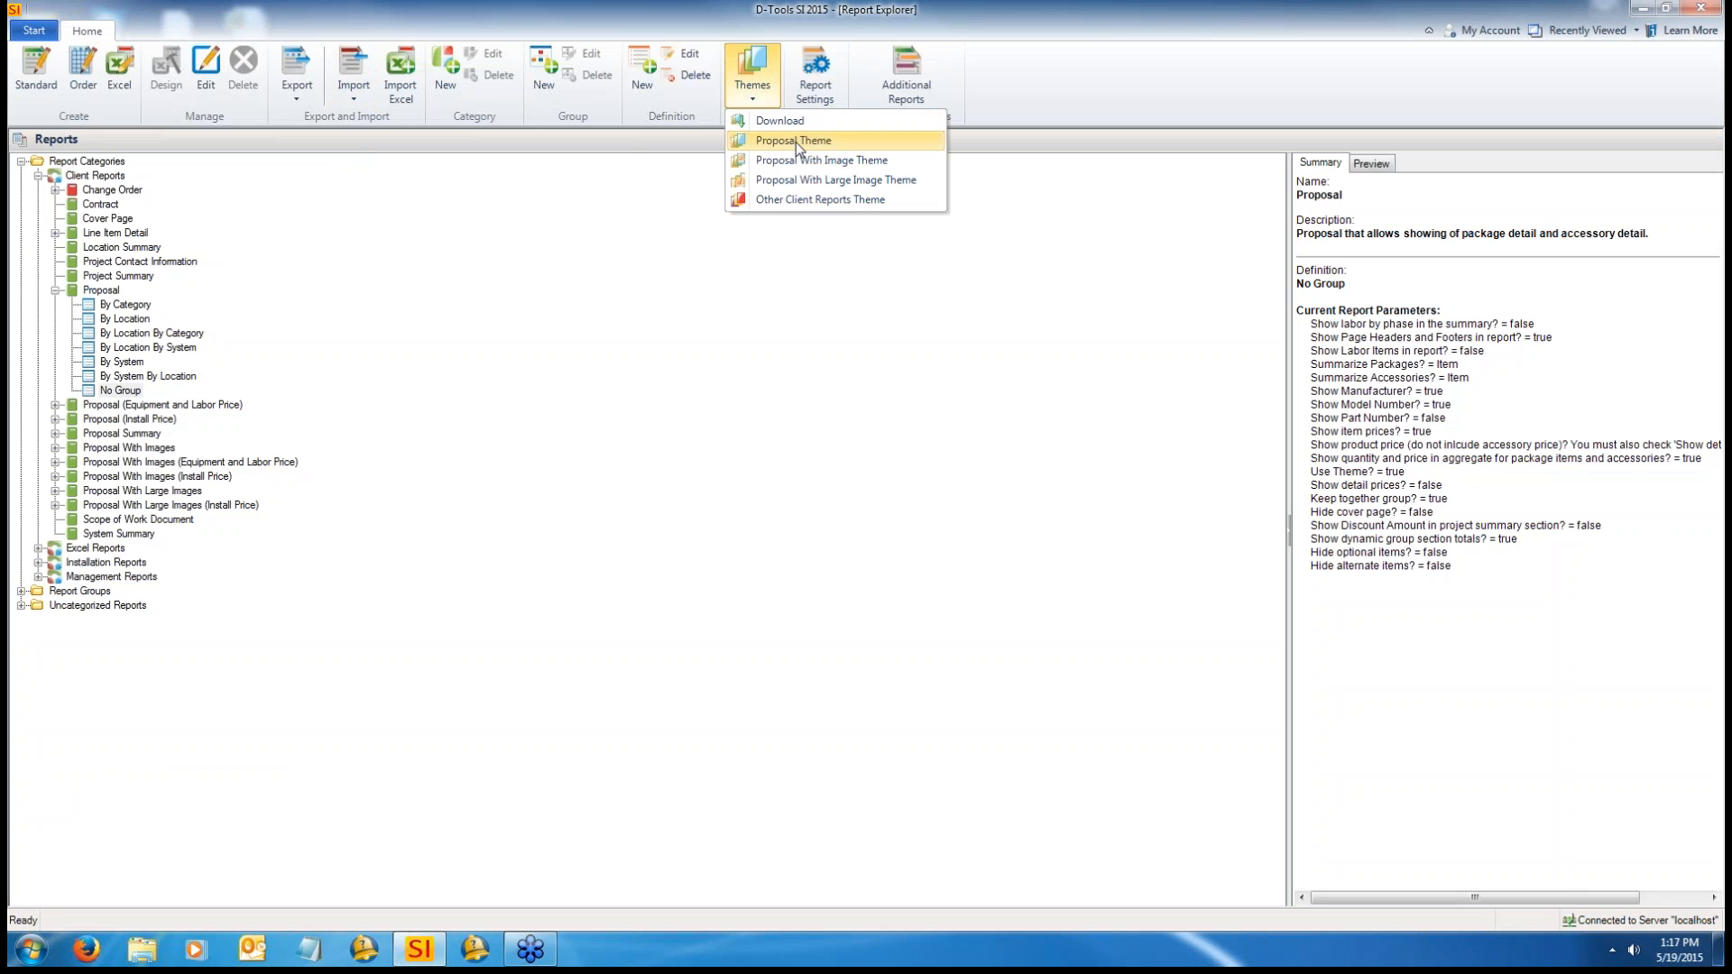
left_click(794, 142)
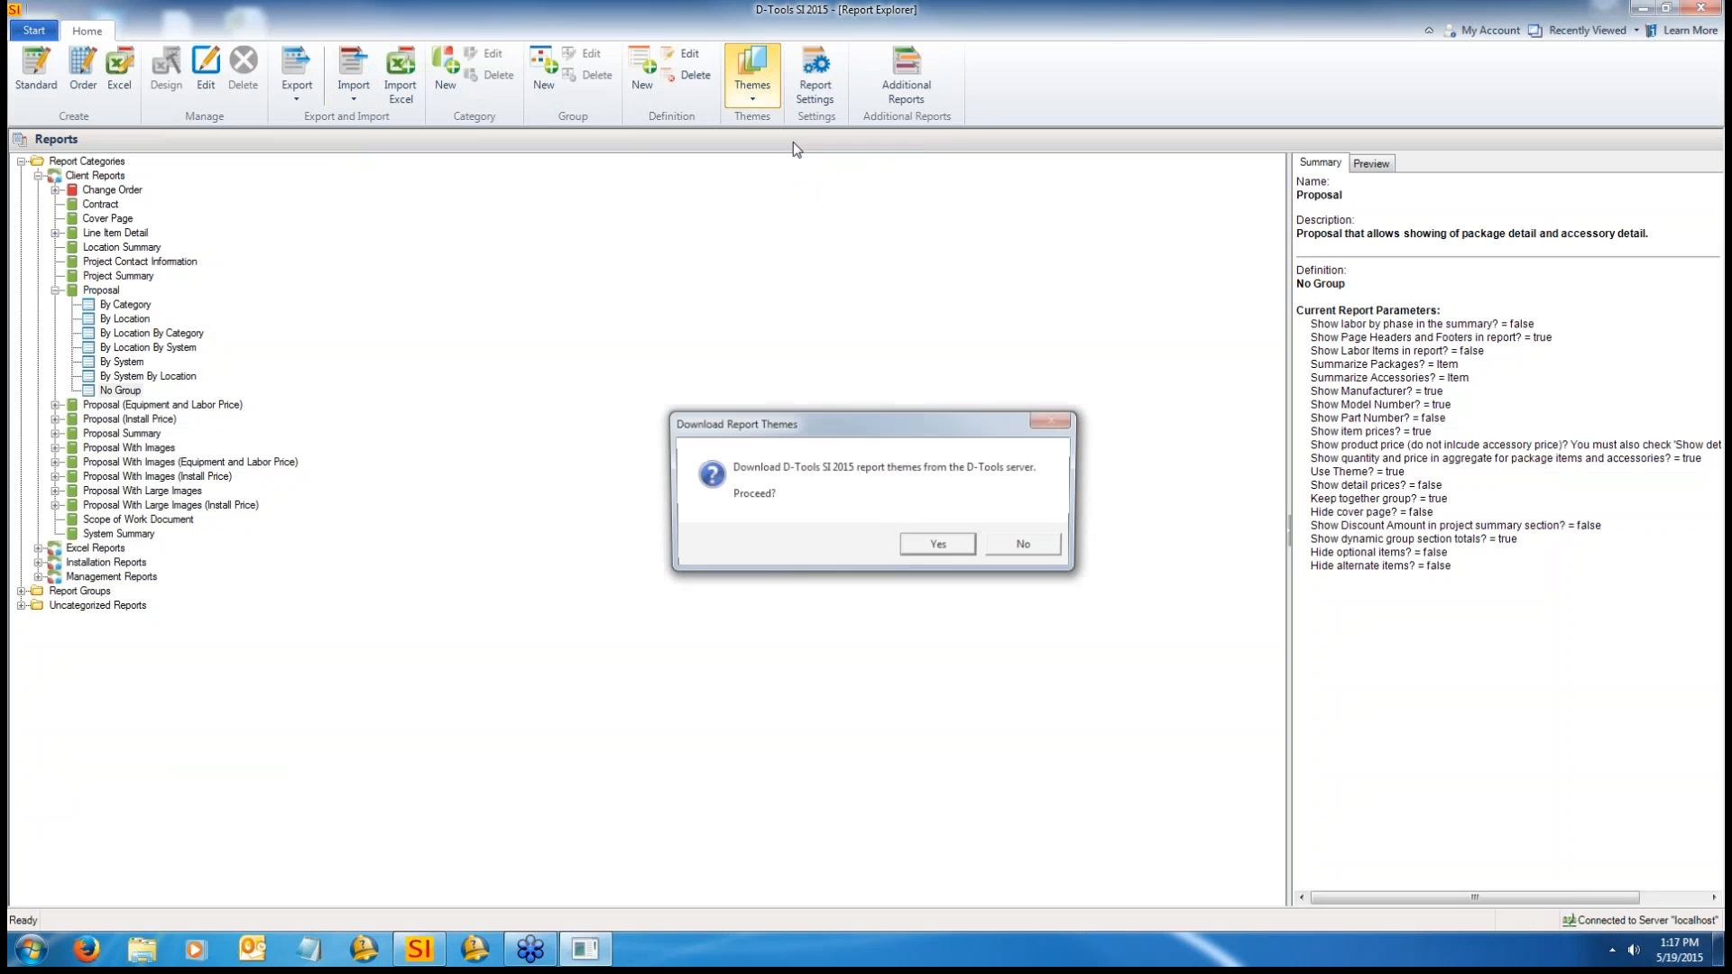
left_click(943, 545)
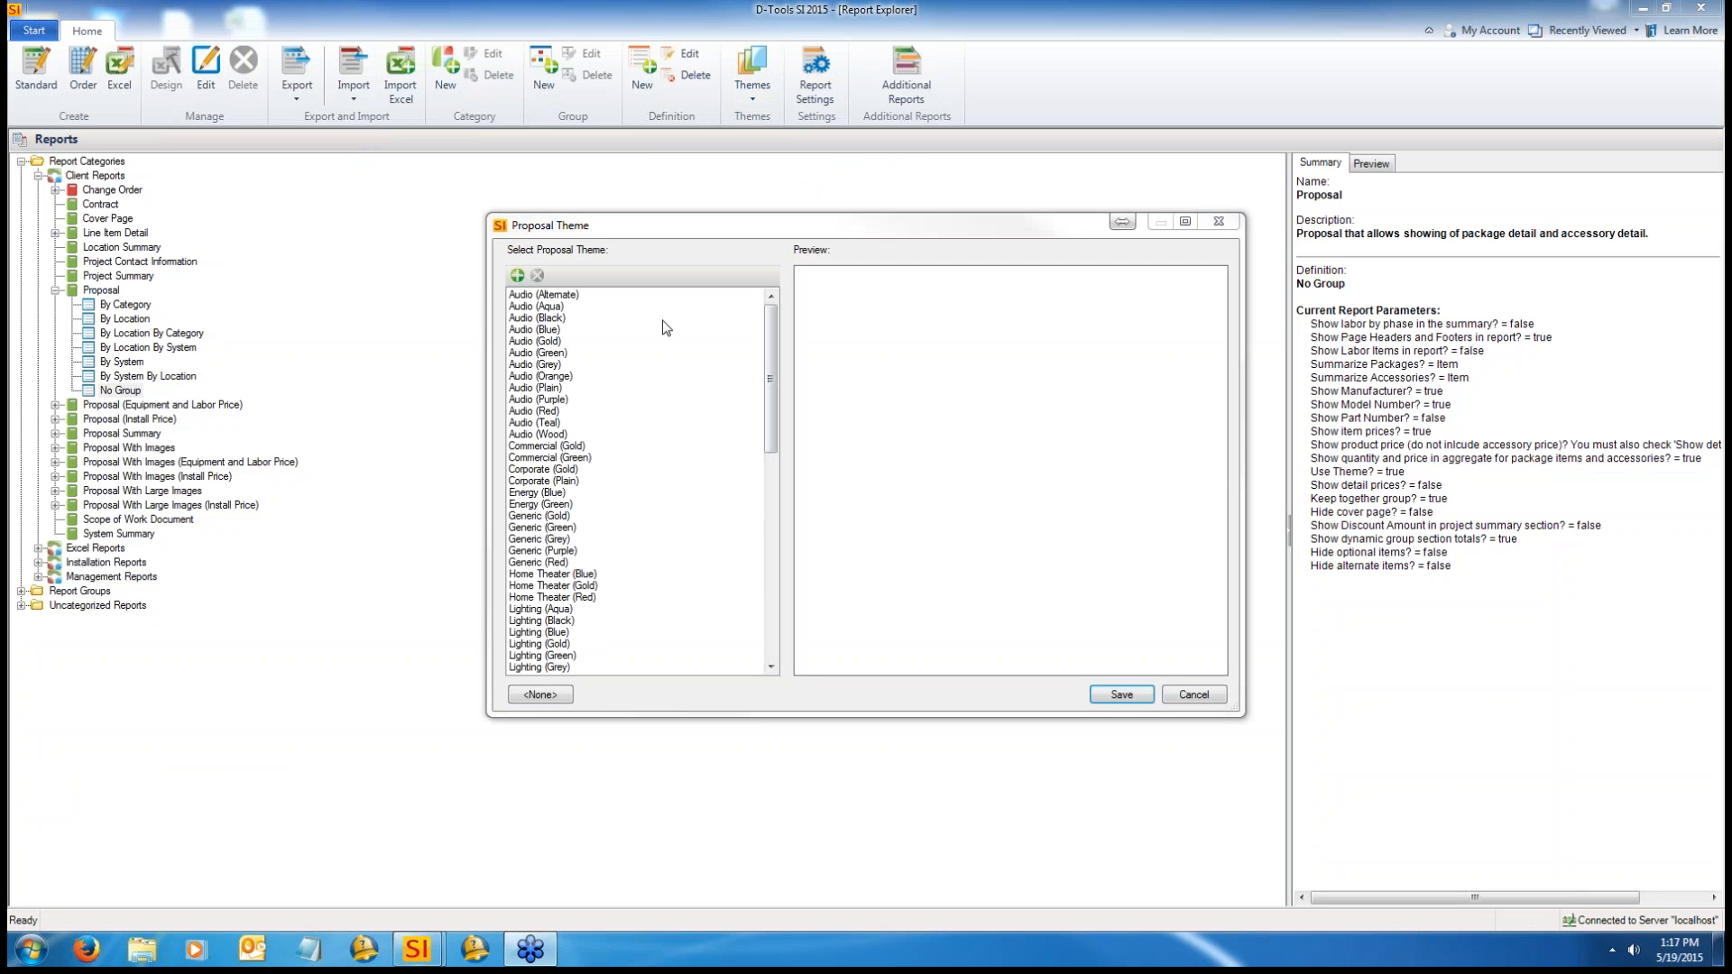
Step: Preview a range of Proposal themes, including Audio (Black), Audio (Red), Generic (Gold) and Security (Green)
left_click(619, 318)
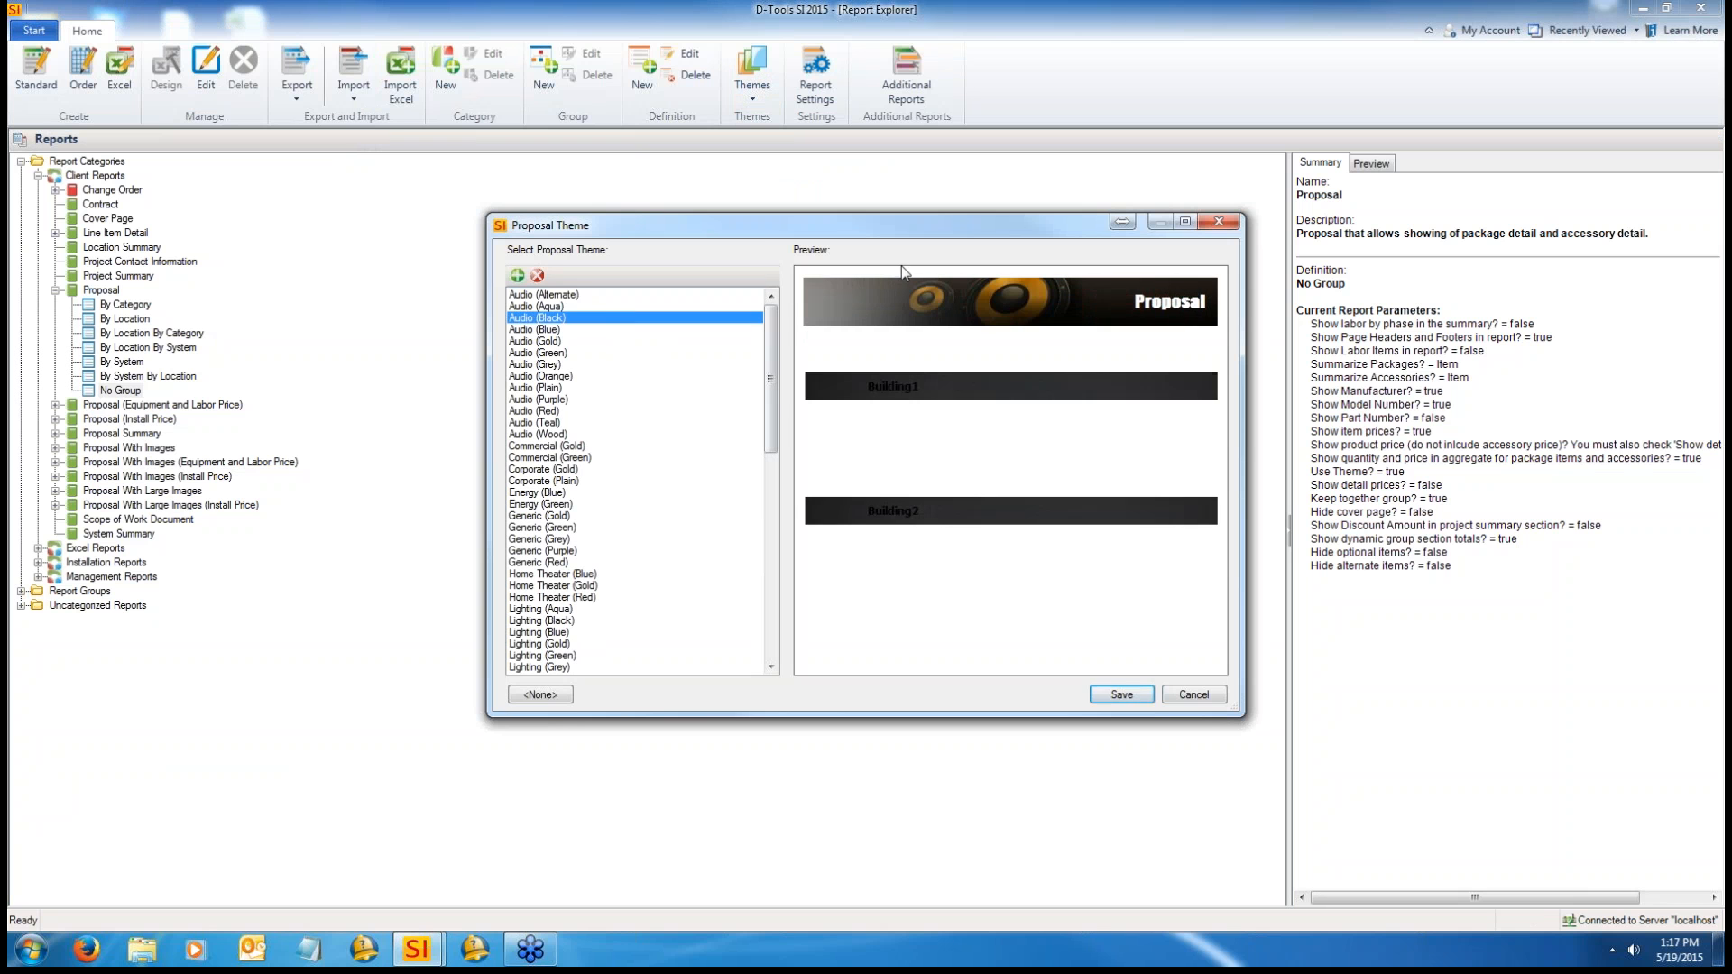
left_click(533, 343)
left_click(561, 376)
left_click(552, 412)
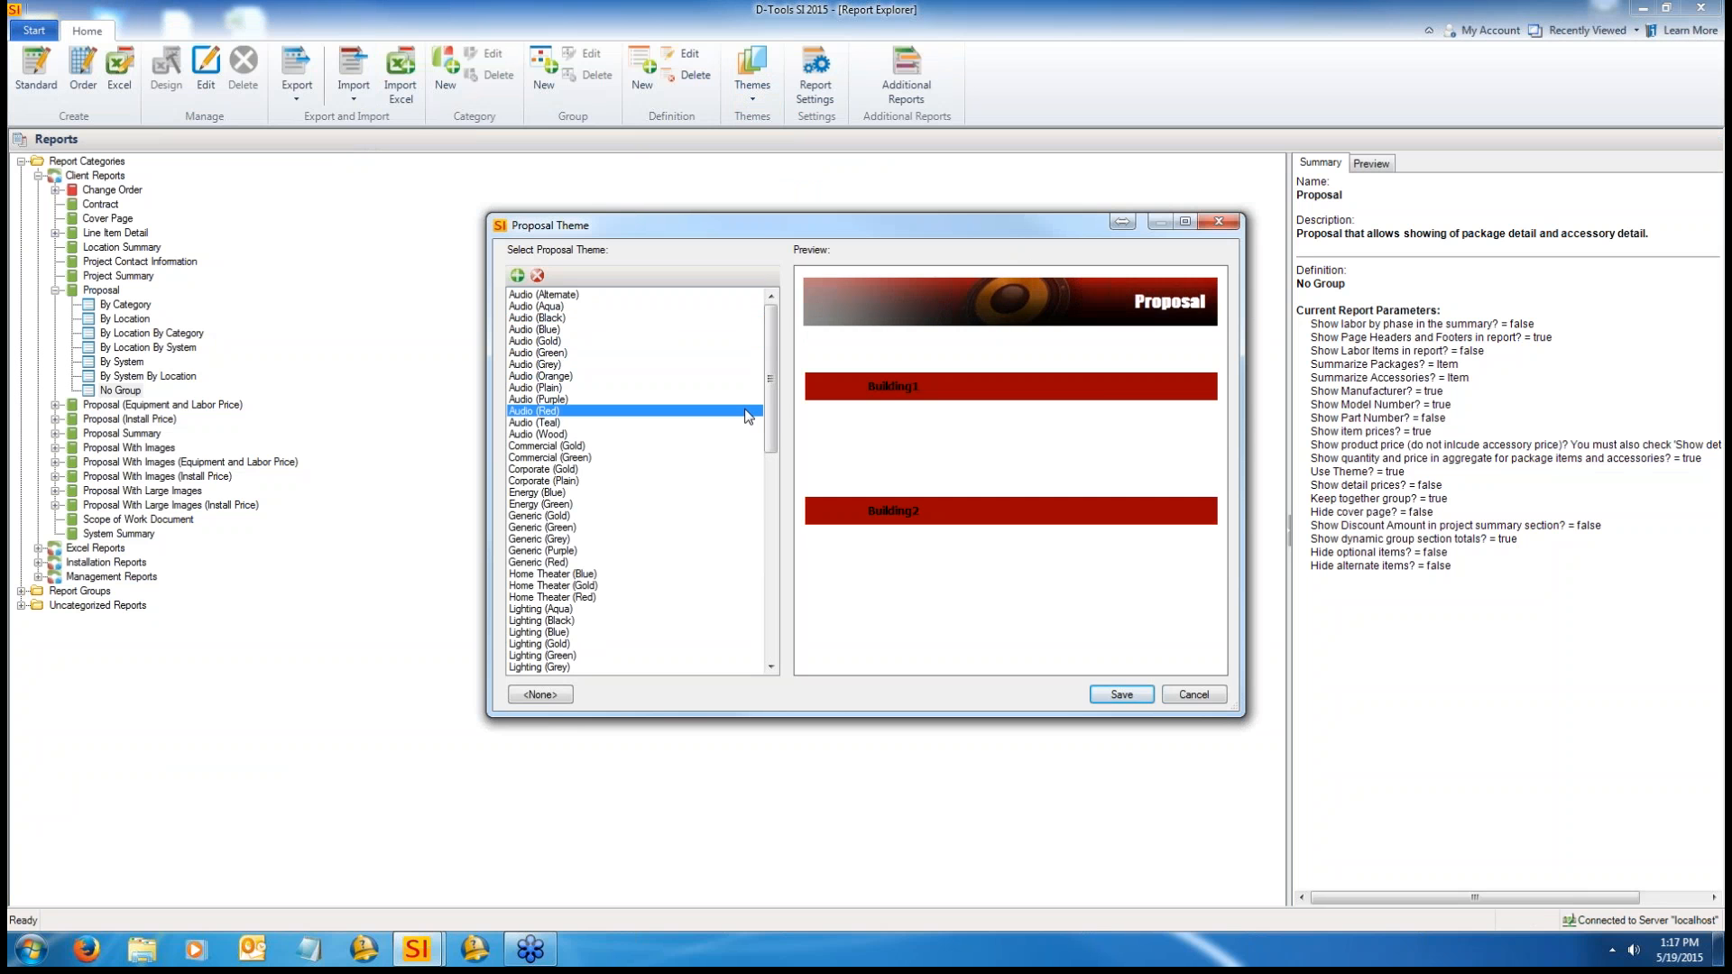
scroll(771, 404, "down", 3)
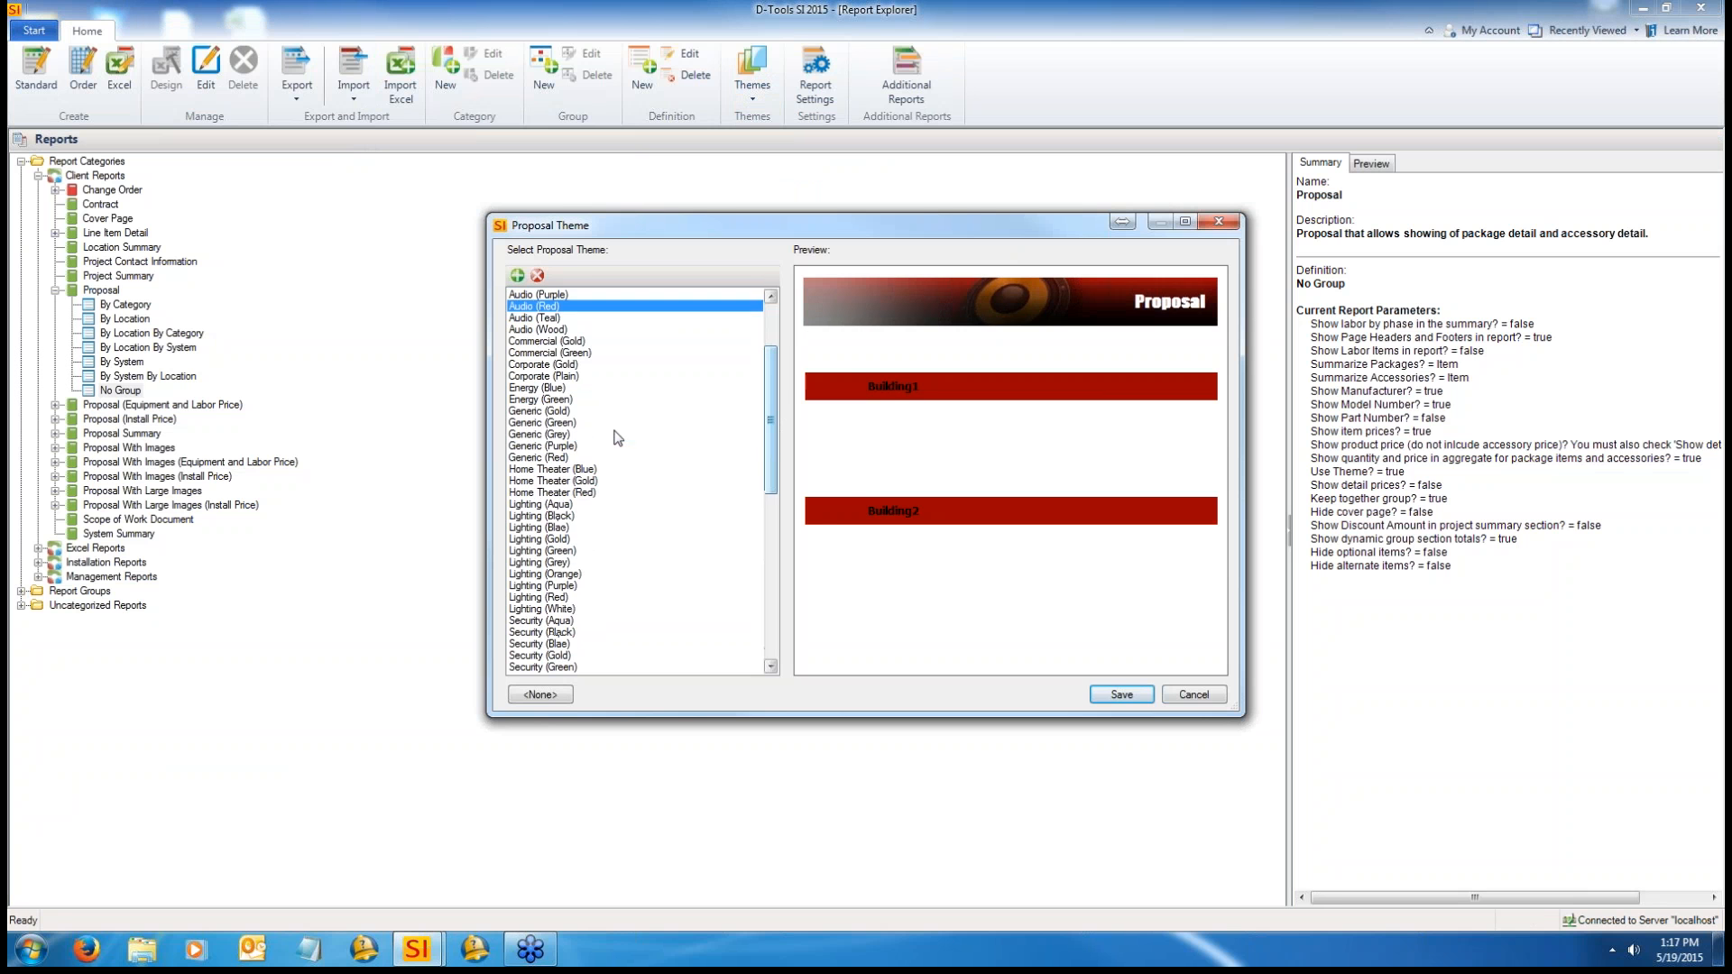
left_click(617, 436)
left_click(588, 506)
left_click(567, 411)
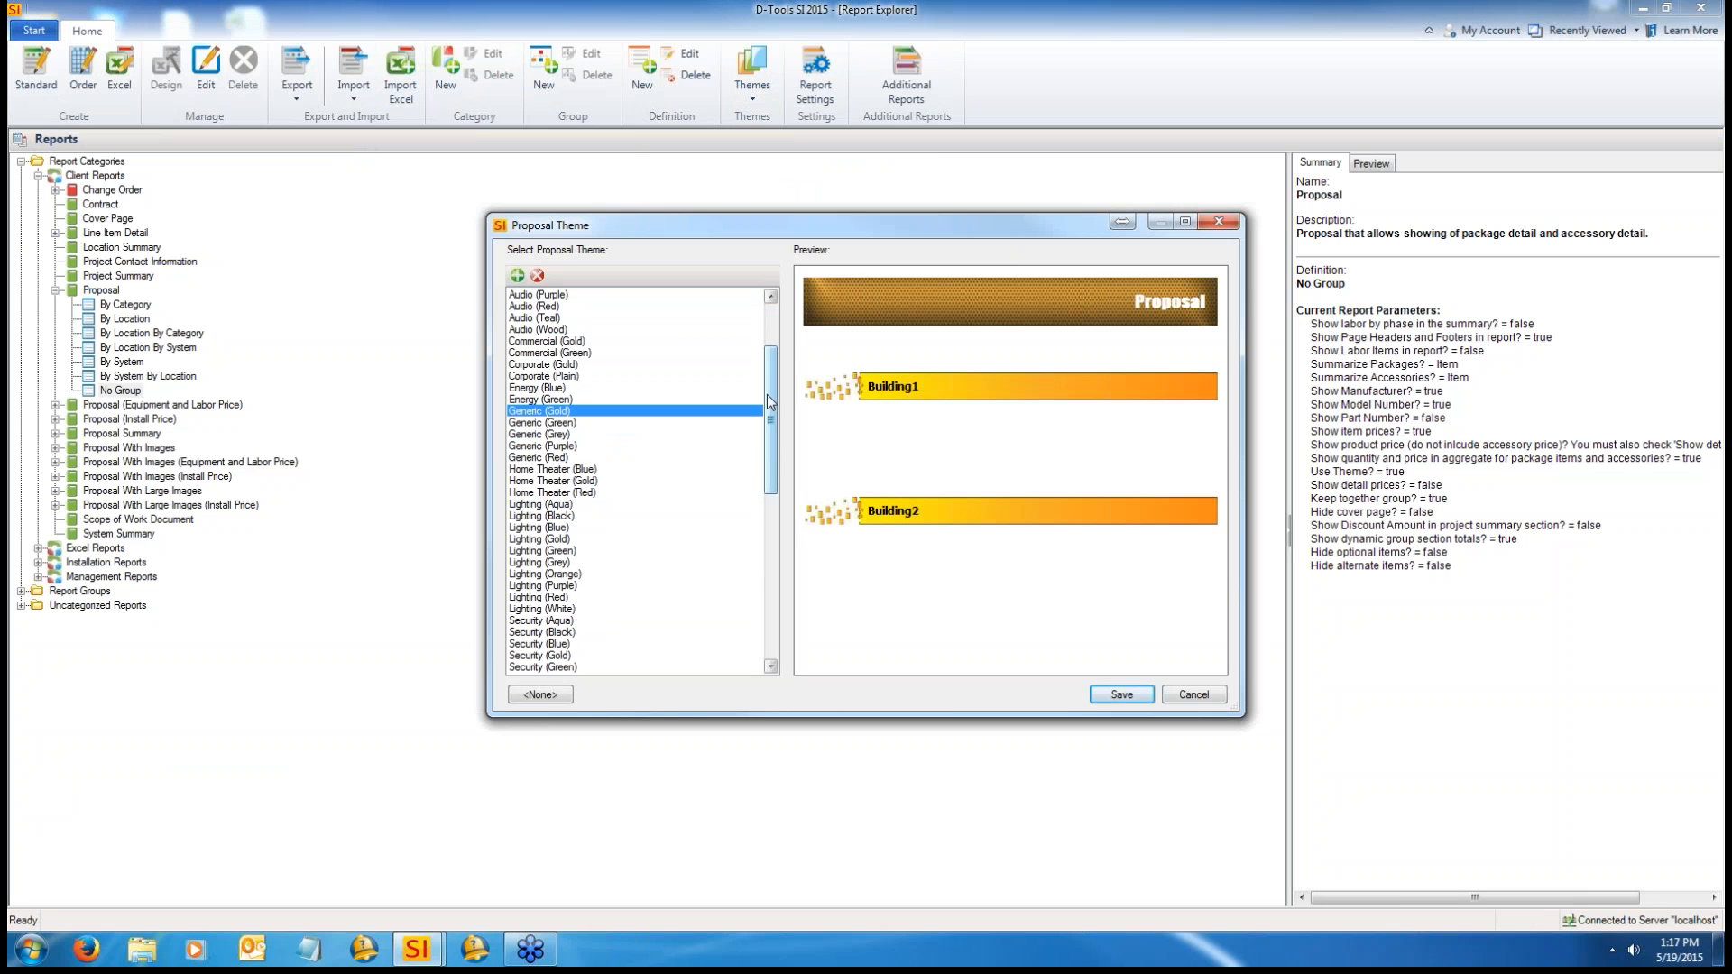
scroll(770, 403, "down", 6)
left_click(600, 445)
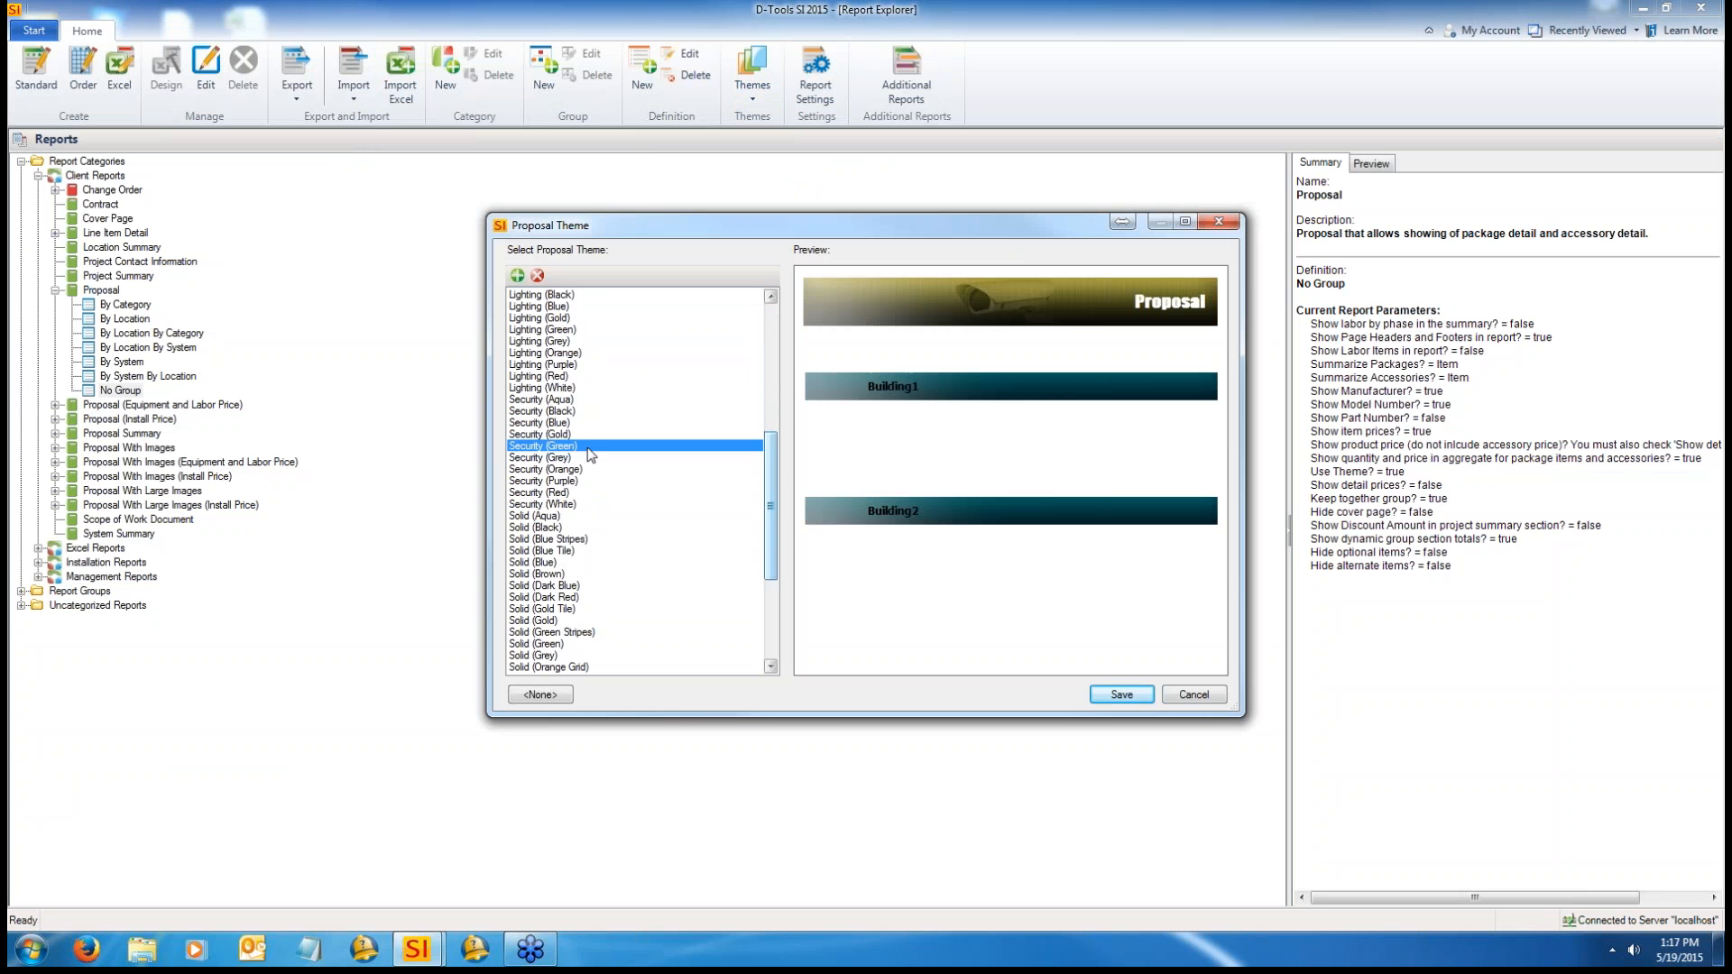
left_click(541, 342)
Step: Compare the Solid themes and save Solid (Wood) as the Proposal theme
left_click_drag(777, 430, 765, 525)
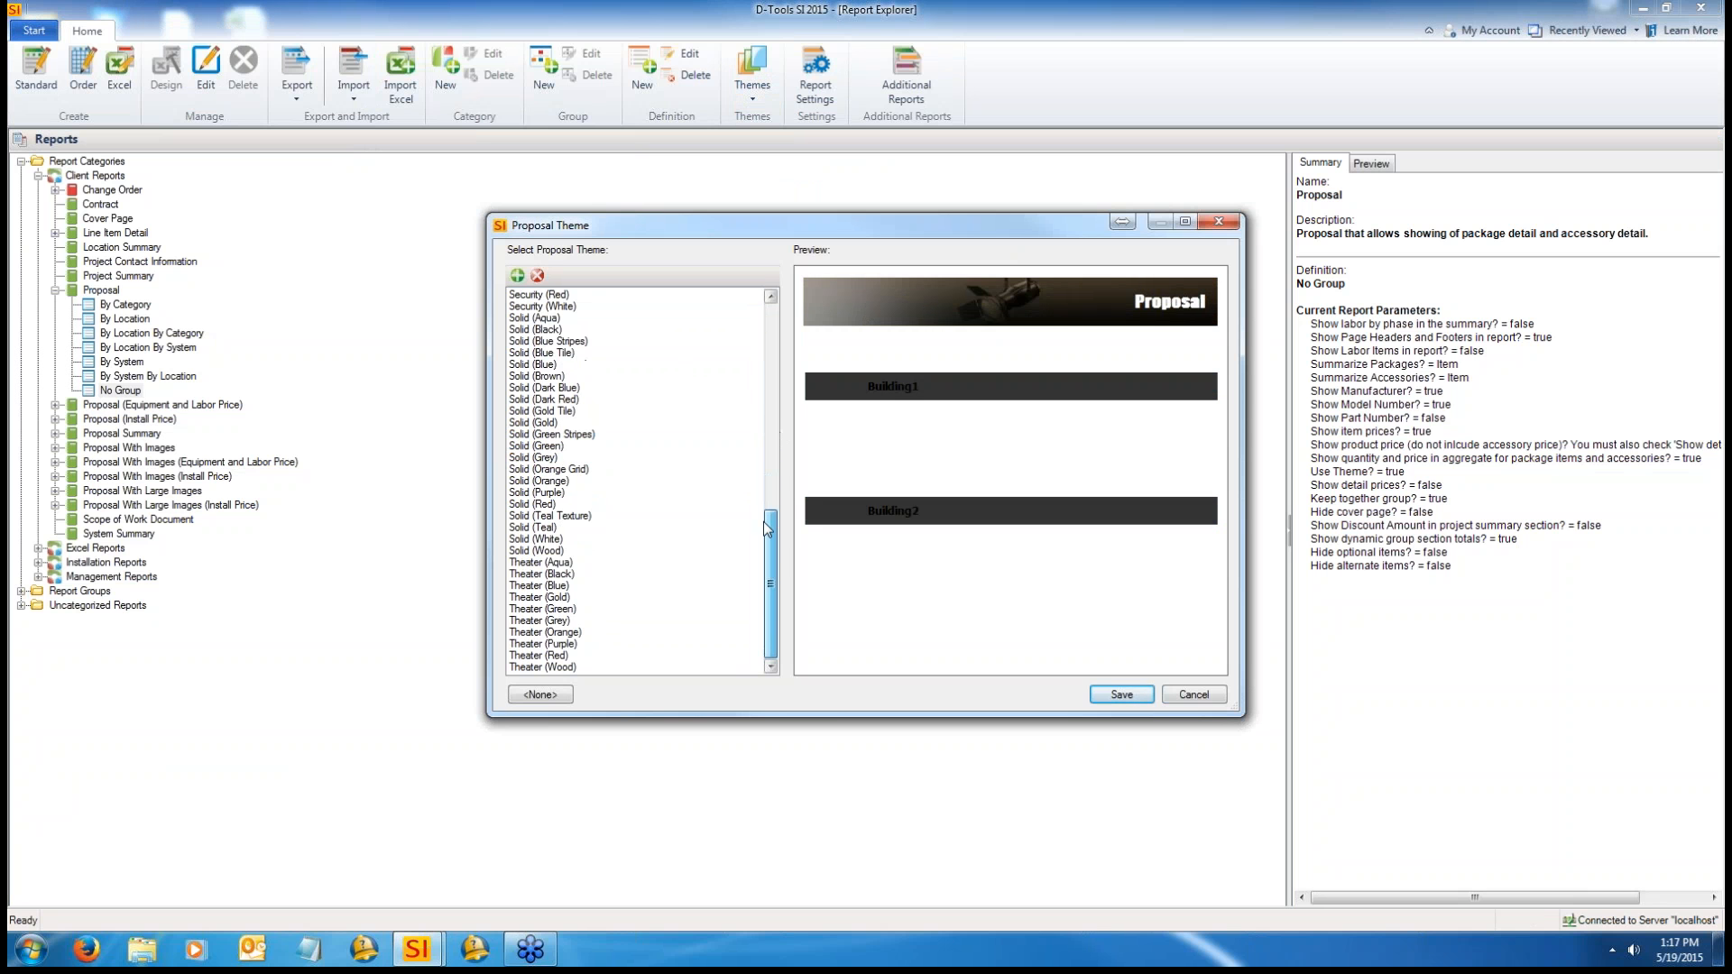
left_click(608, 457)
left_click(561, 493)
left_click(549, 516)
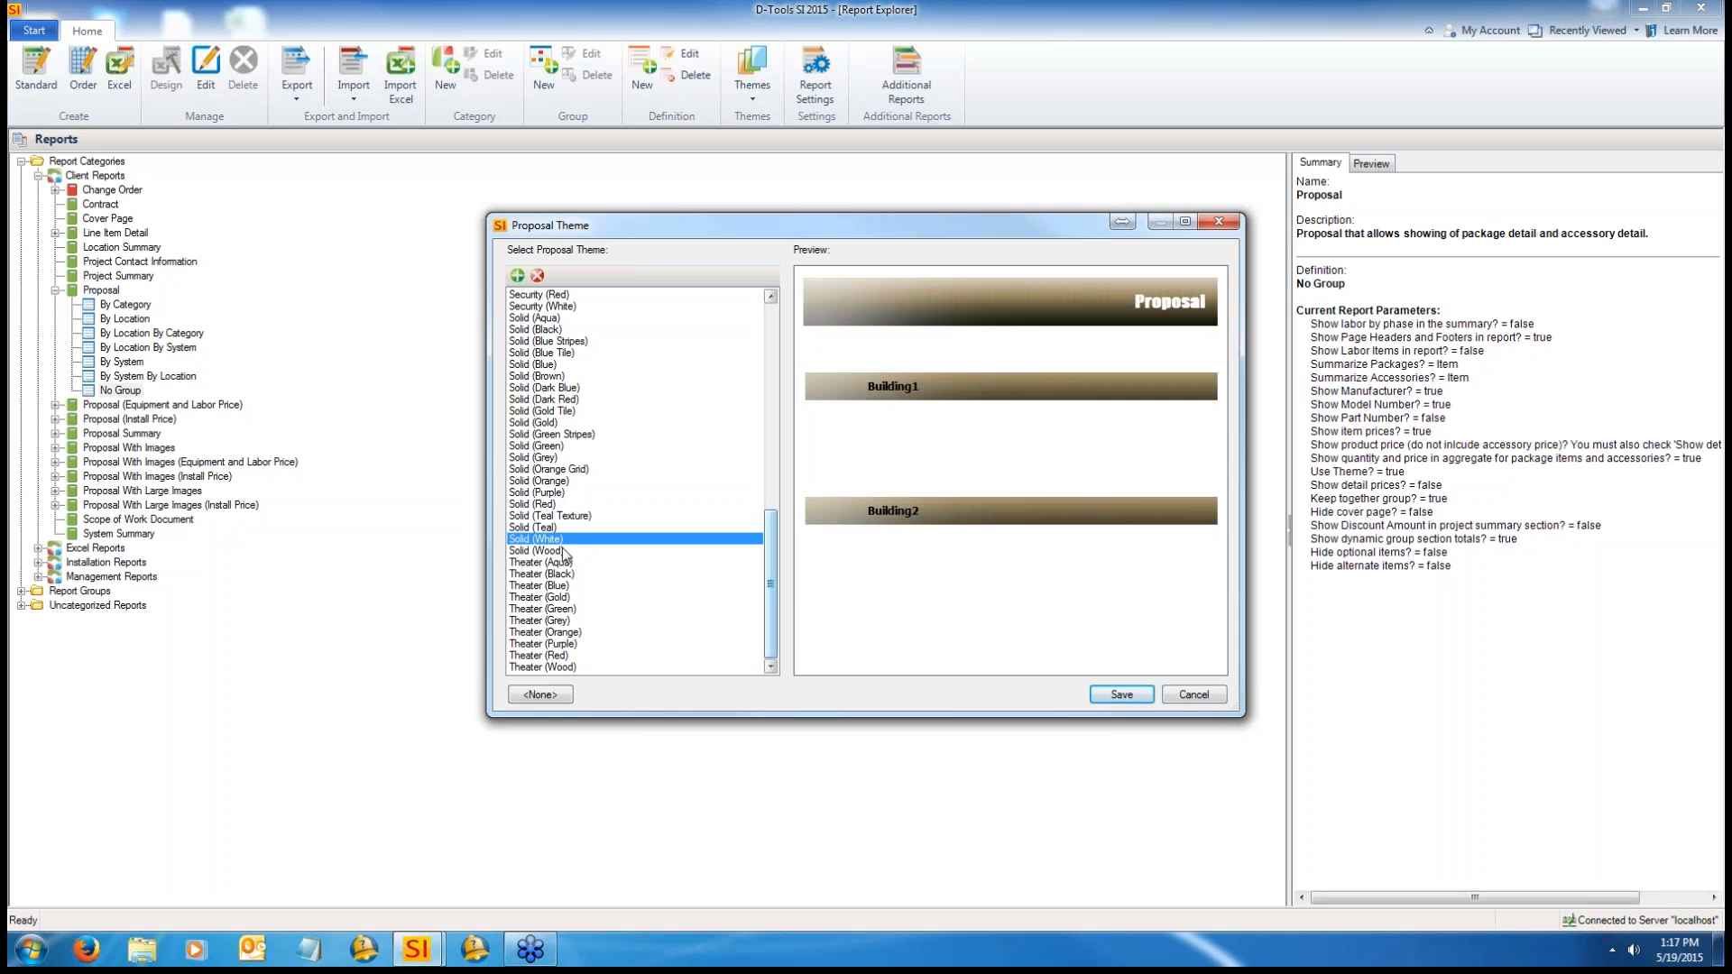
left_click(550, 551)
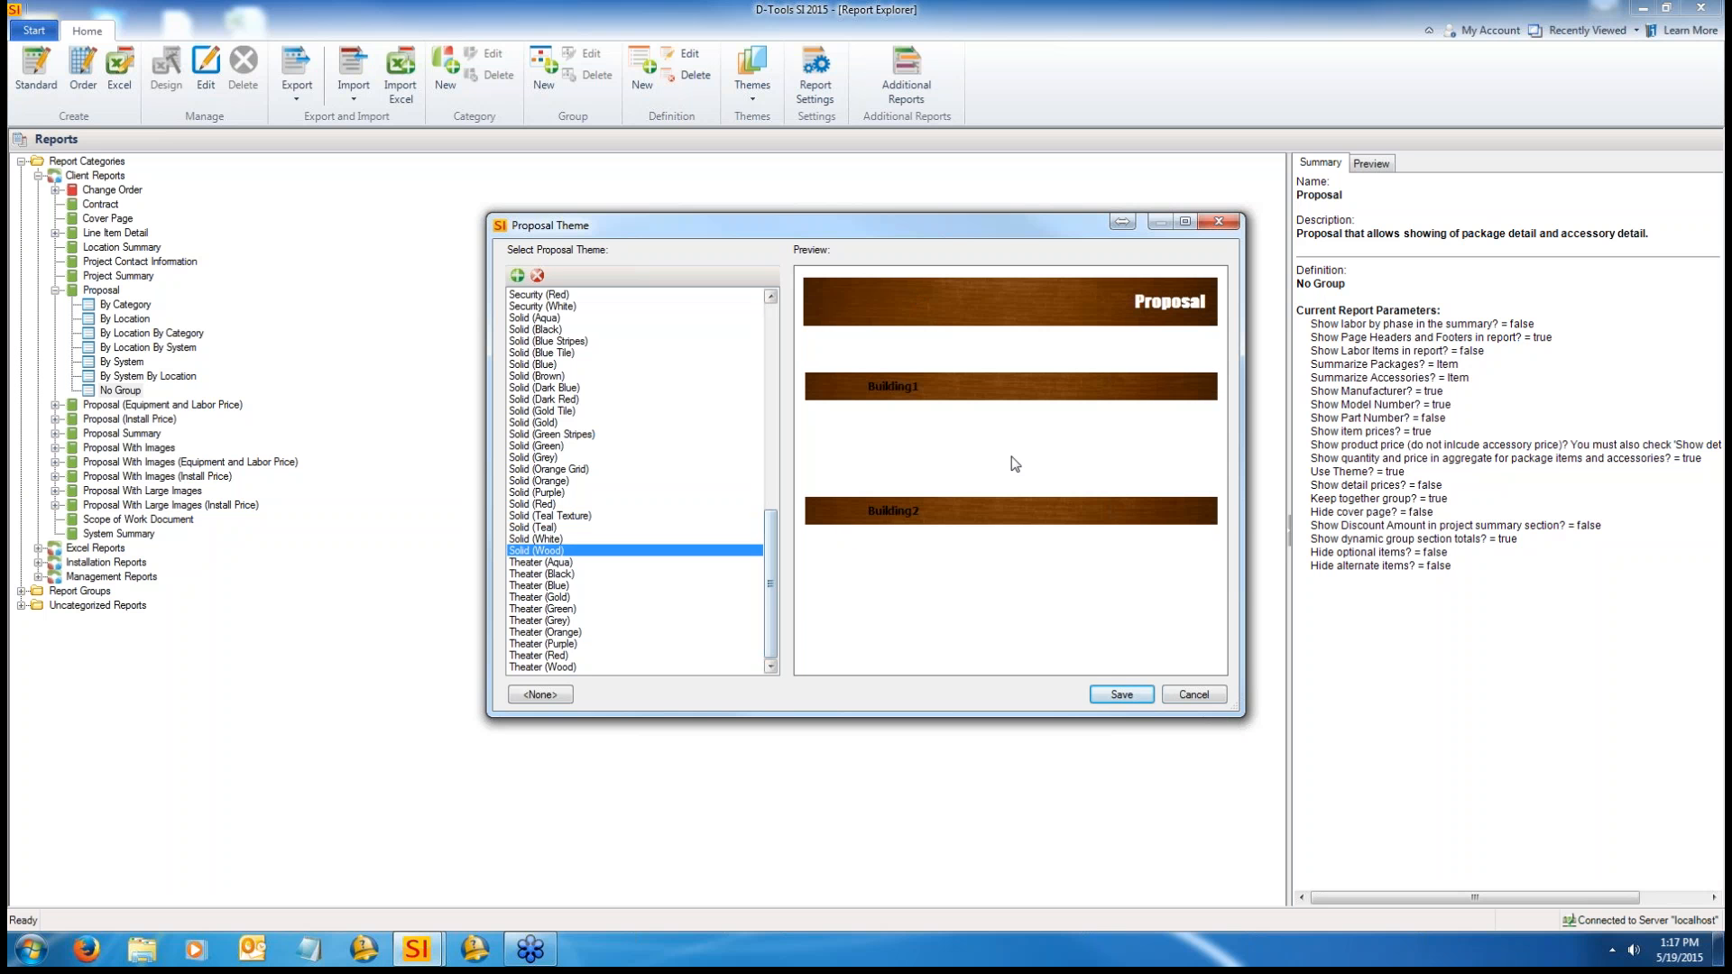
left_click(1120, 697)
left_click(761, 68)
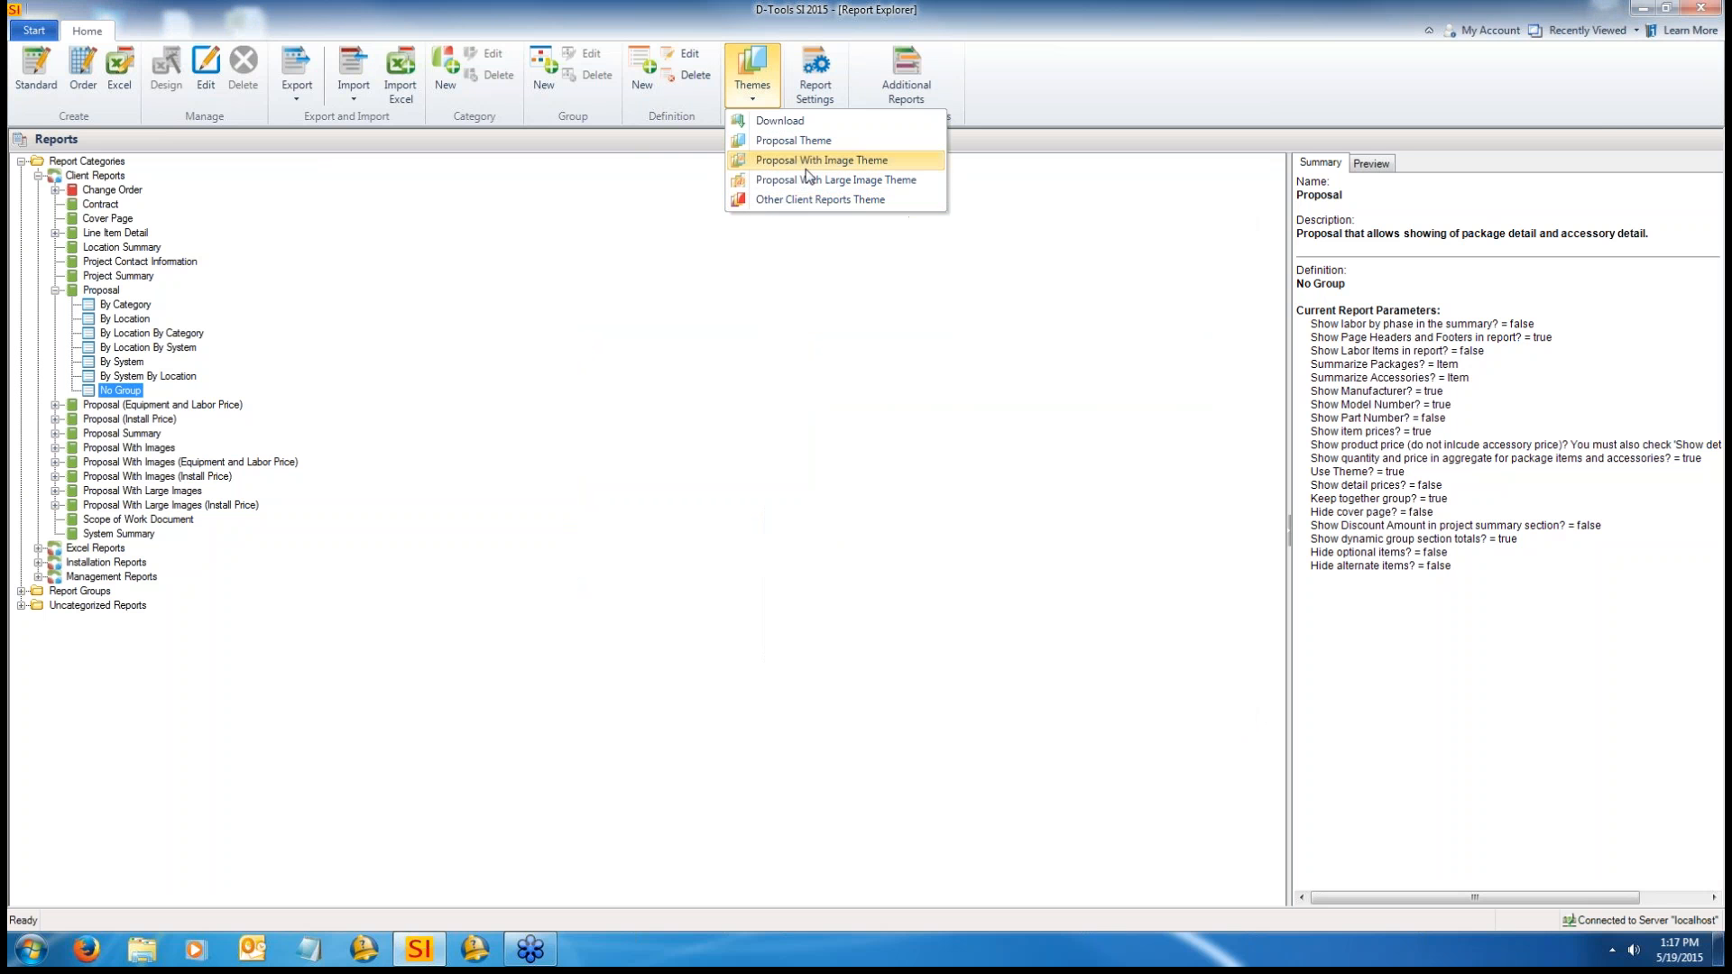
left_click(896, 261)
Step: Open the report settings and examine the options for summarizing tax and overriding the summarized tax description
left_click(810, 80)
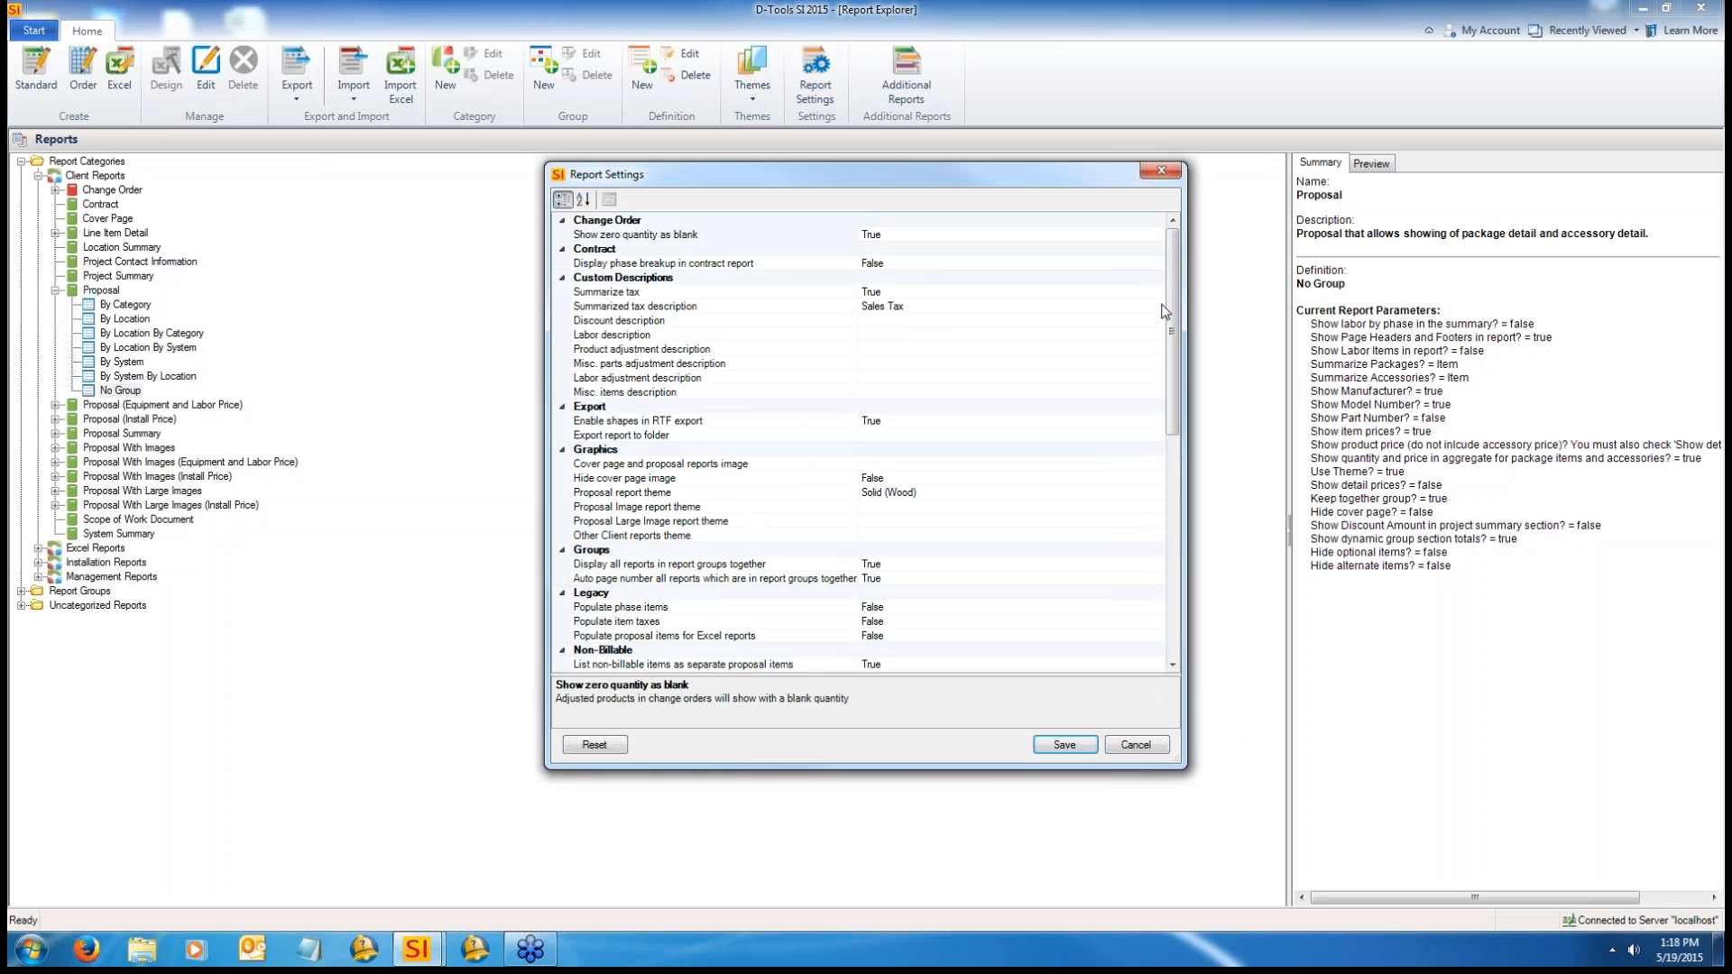
left_click_drag(1170, 297, 1163, 251)
left_click(763, 295)
left_click(726, 310)
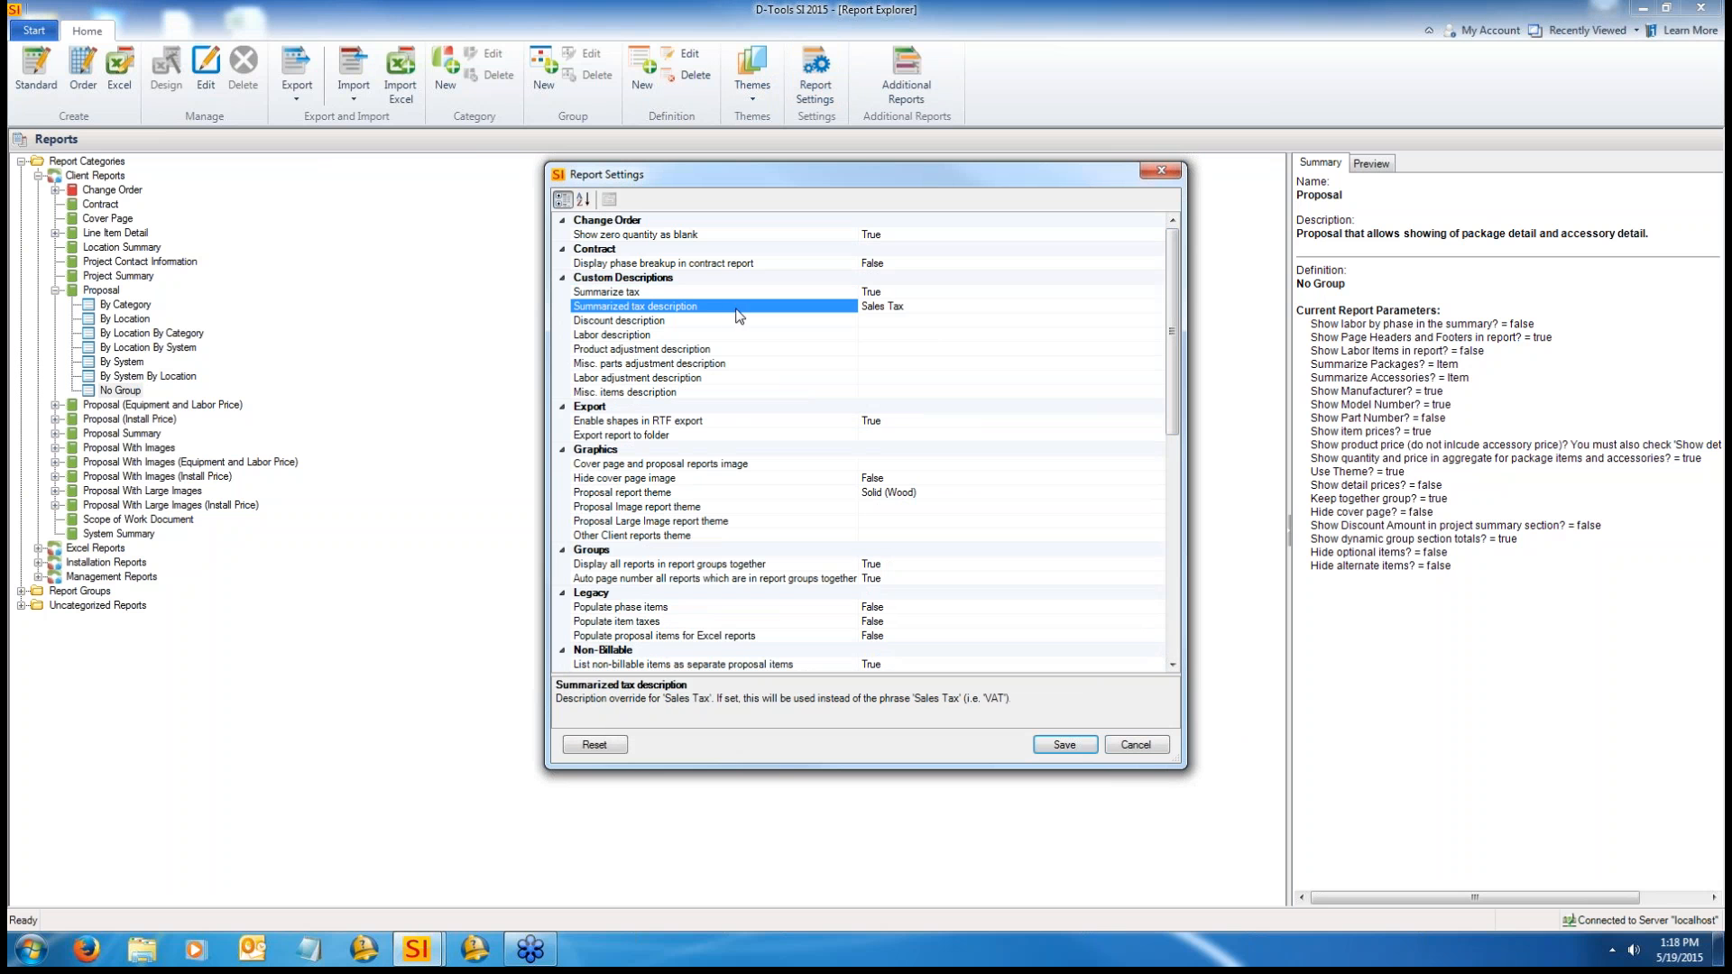
left_click(609, 294)
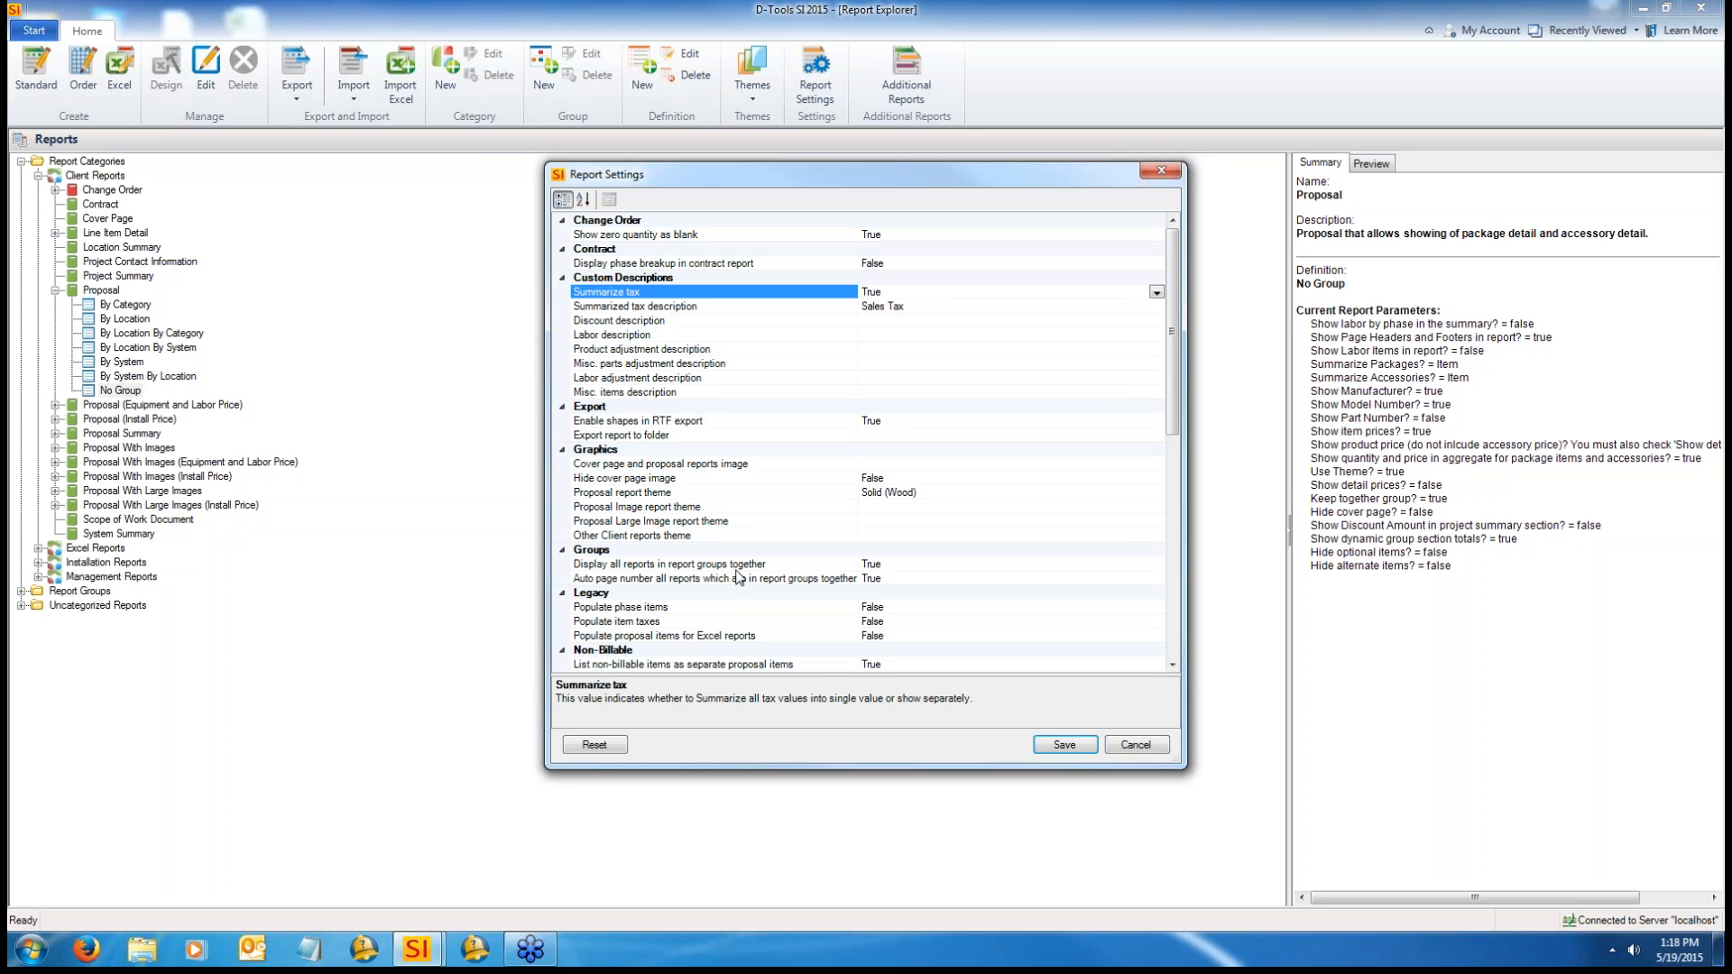
left_click(765, 309)
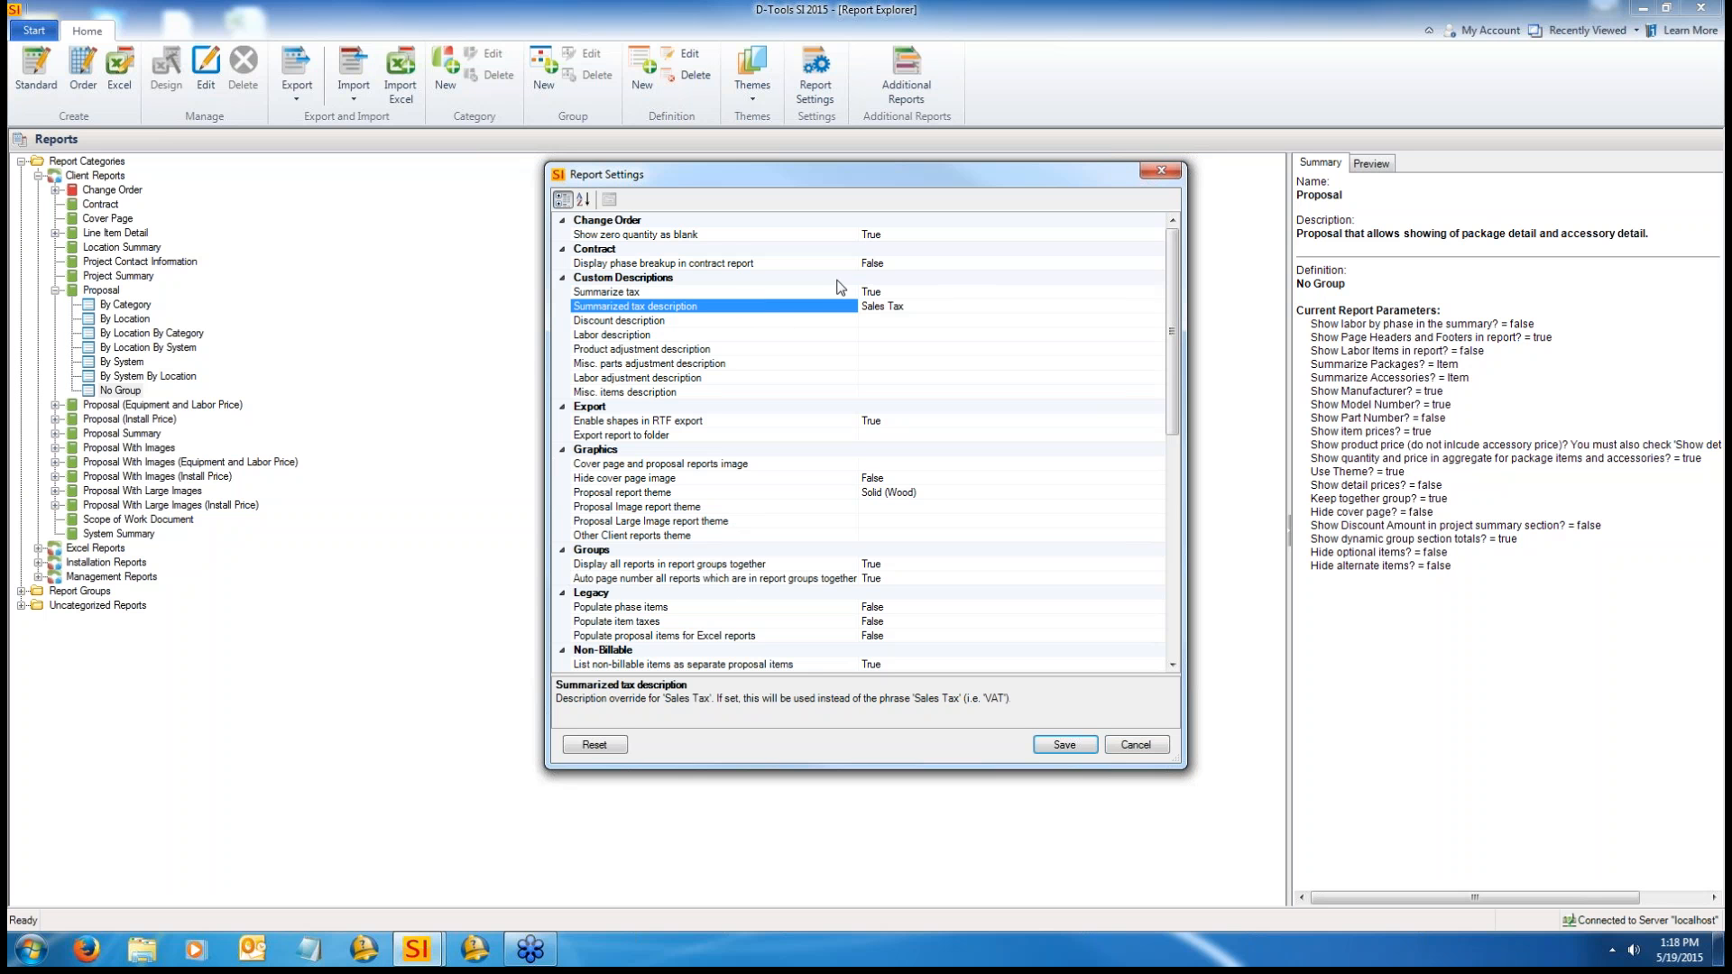
left_click(924, 307)
left_click(644, 296)
left_click(920, 307)
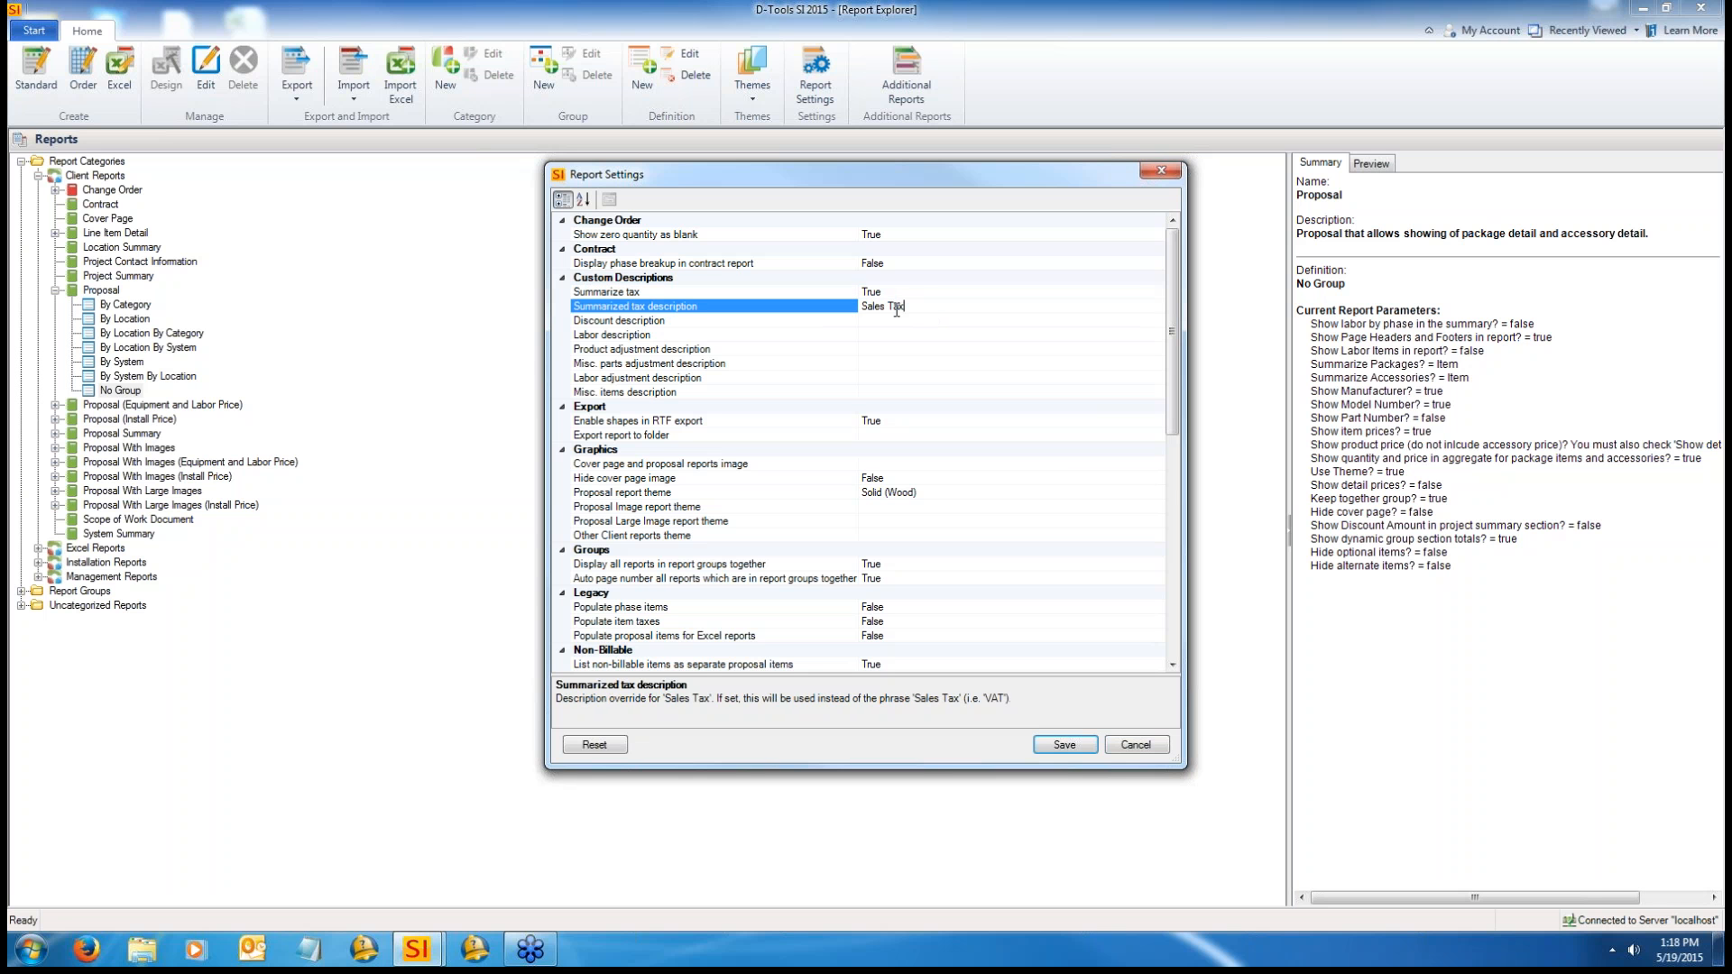
Step: Review the custom description overrides for discount, labor, product, misc. parts and labor adjustments, and misc. items
left_click(817, 320)
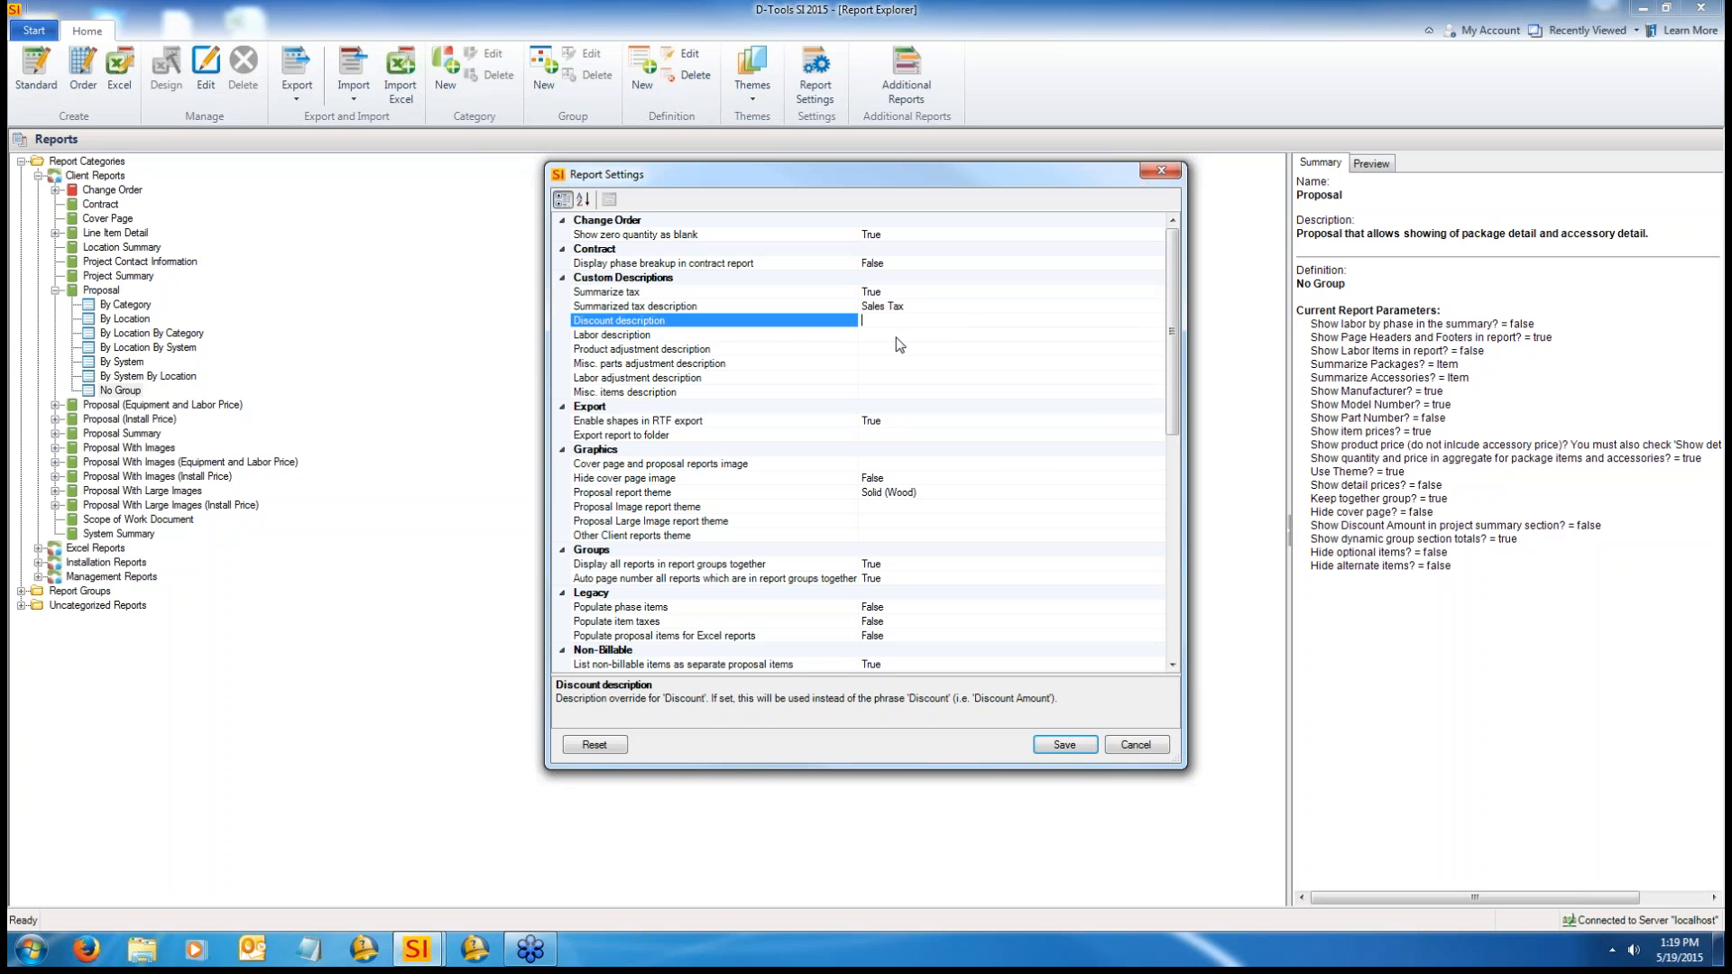
left_click(796, 336)
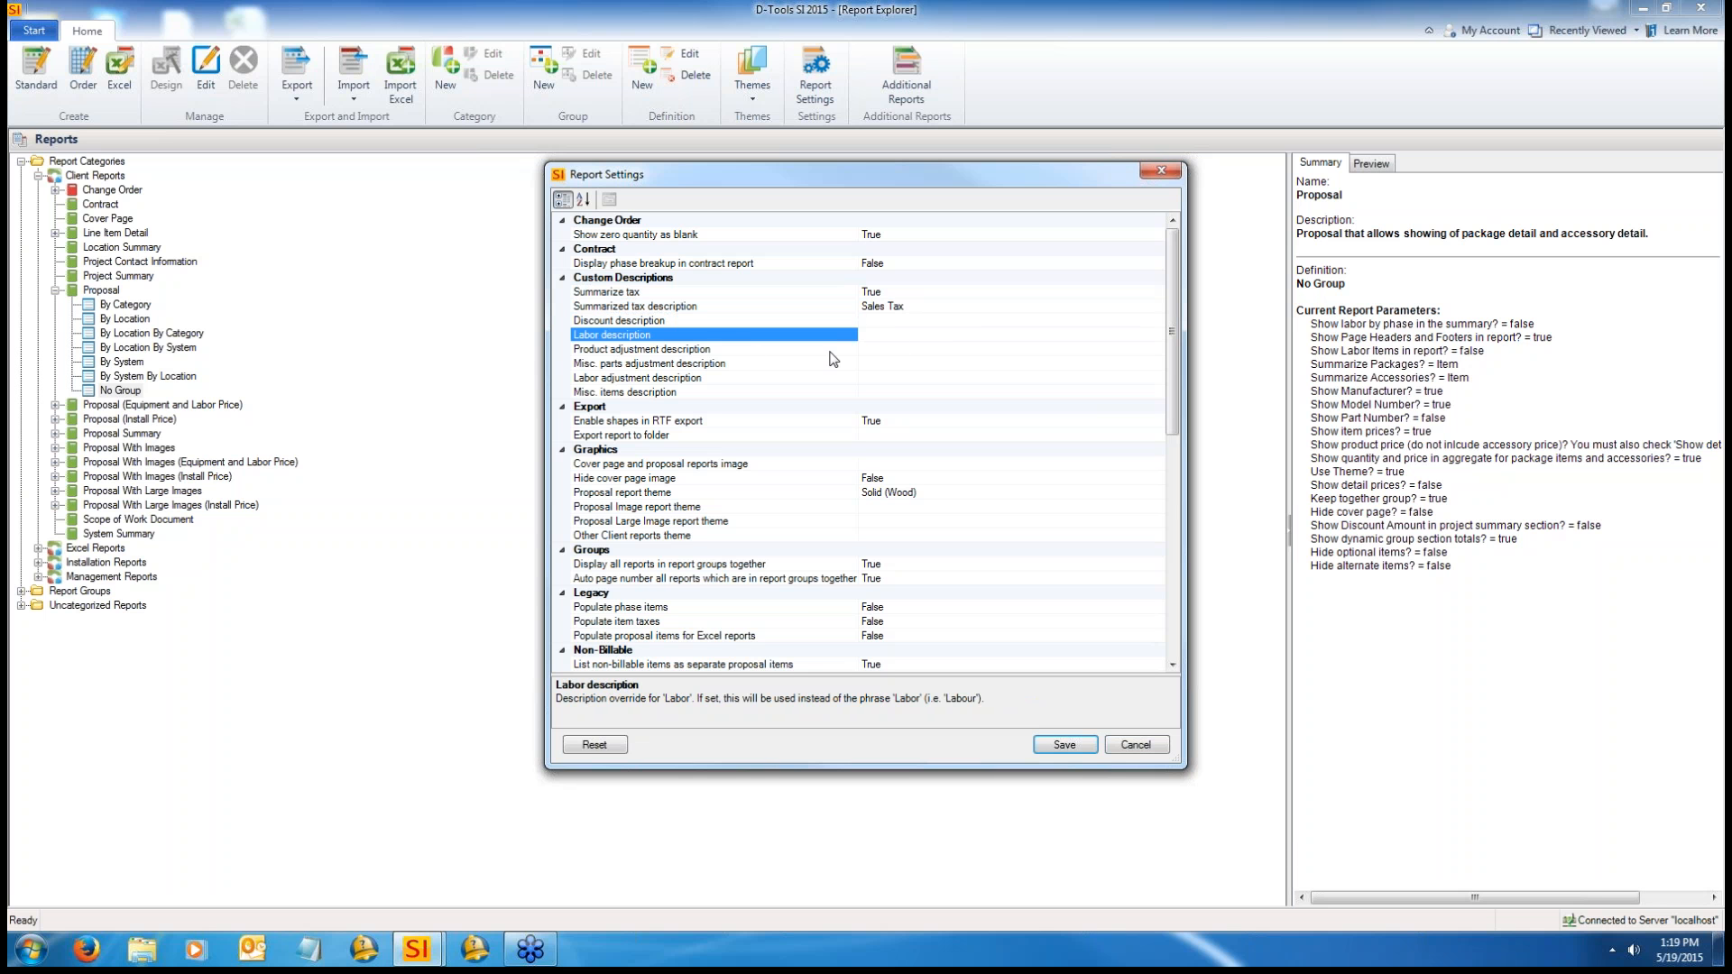
left_click(929, 362)
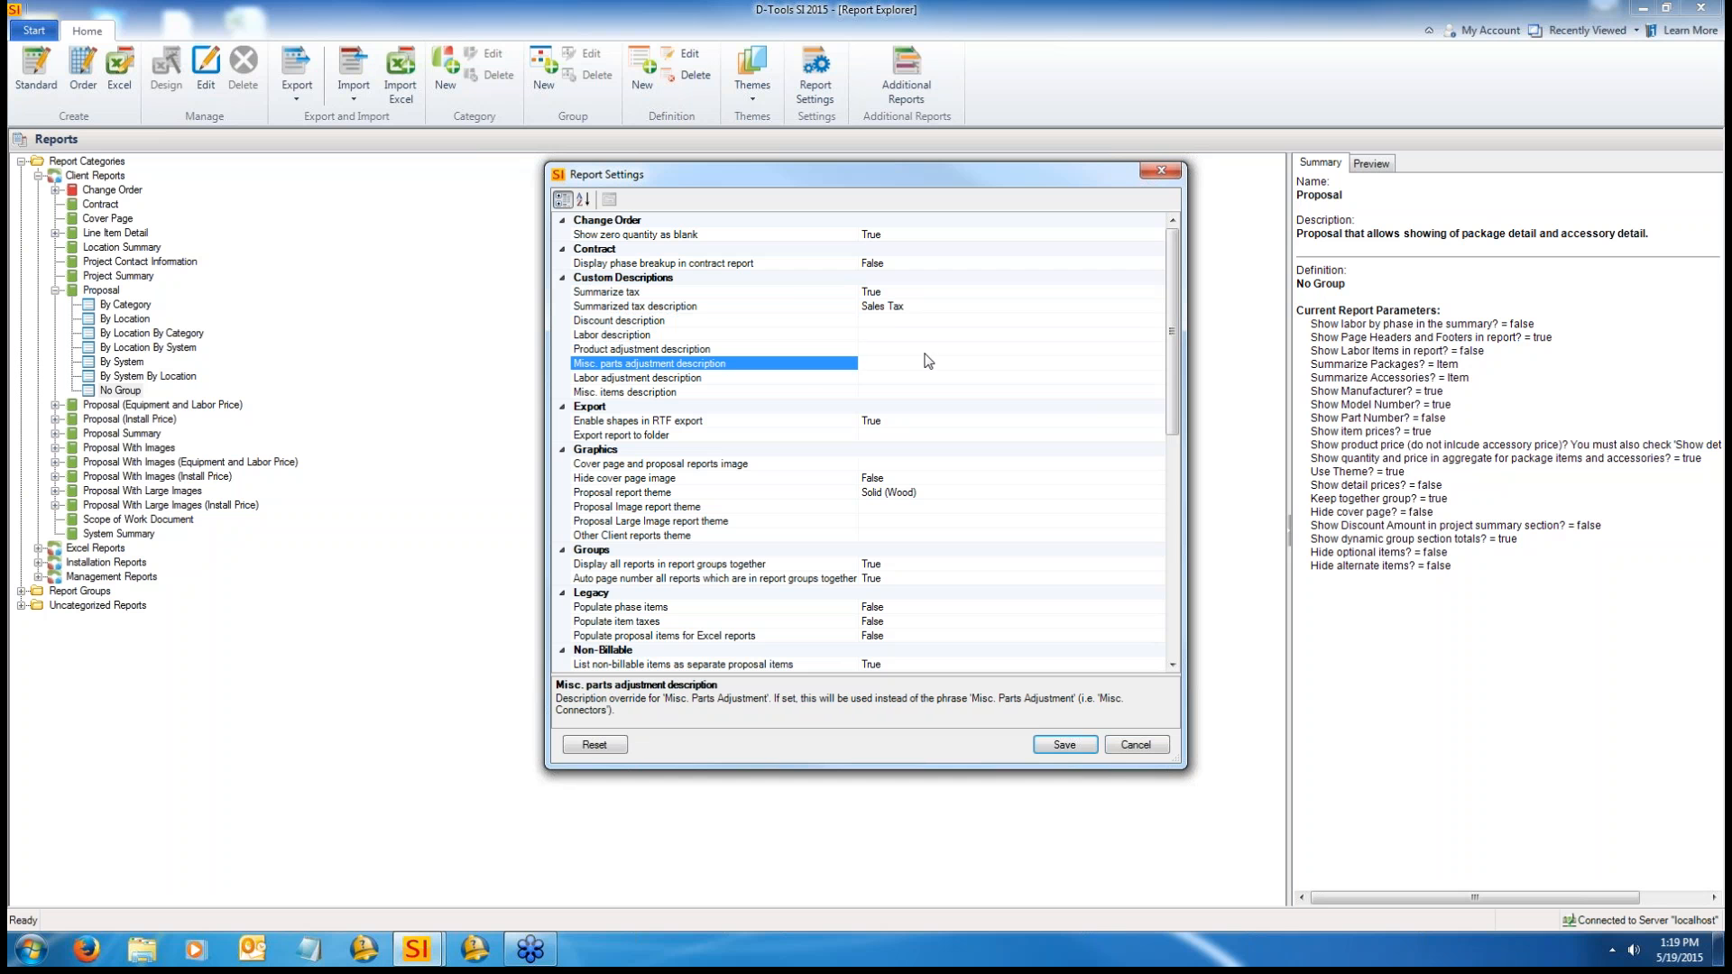
left_click(790, 381)
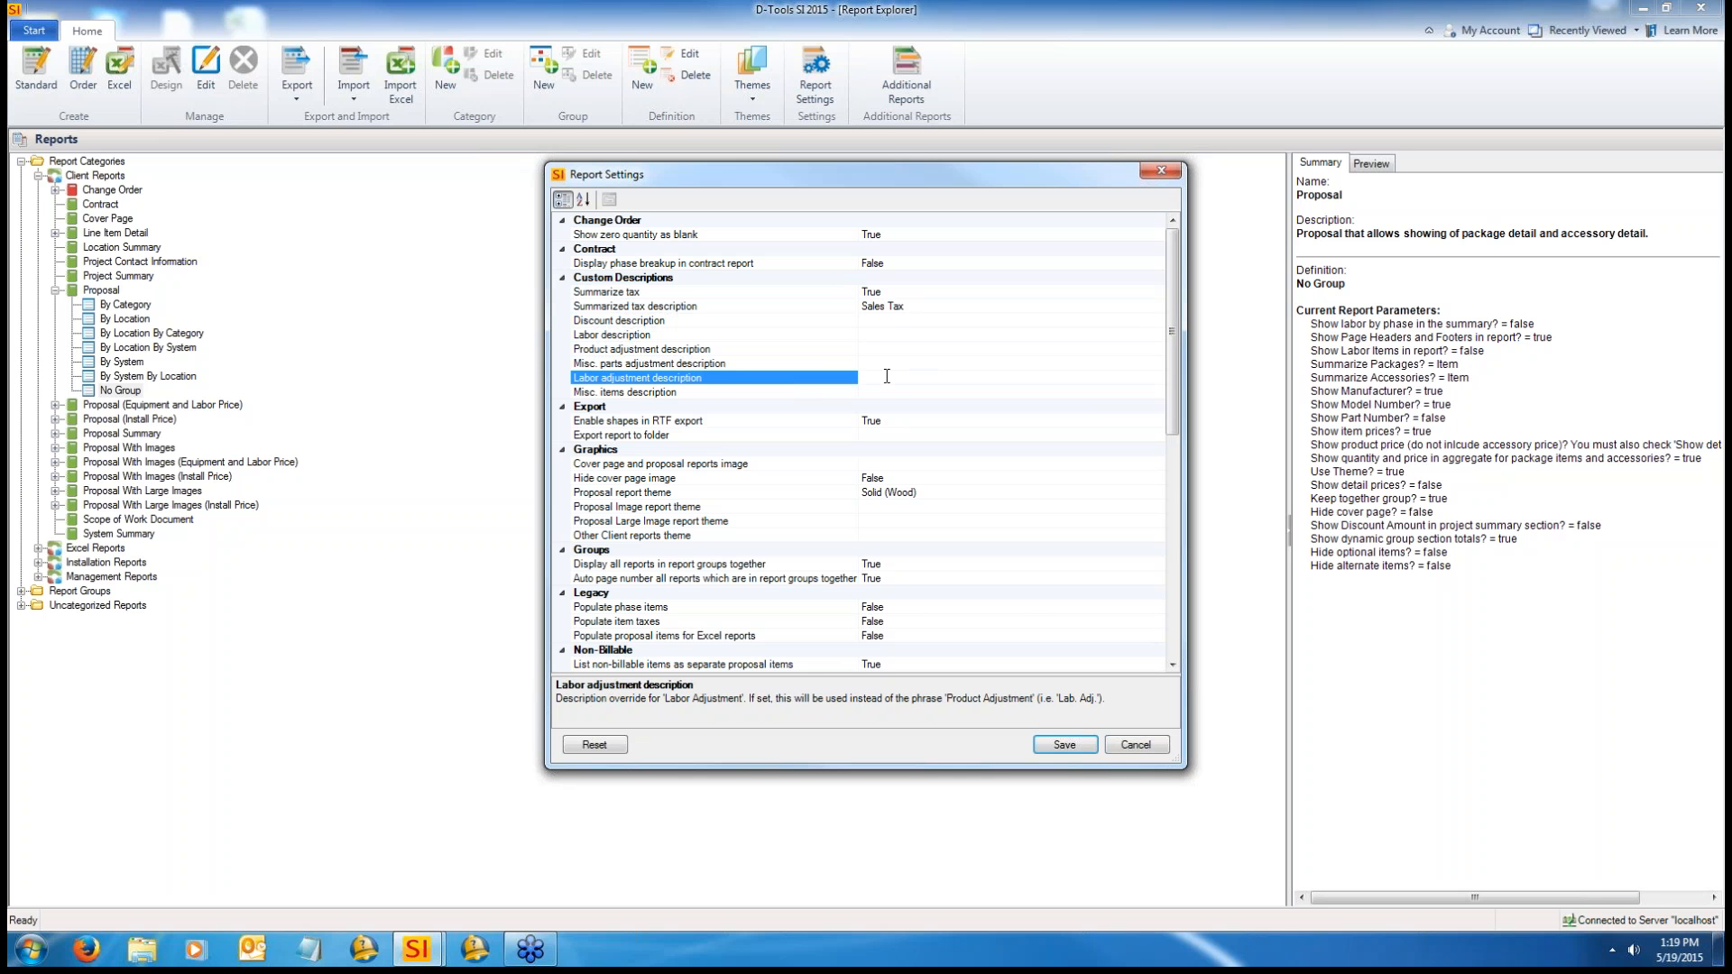
left_click(833, 394)
left_click(878, 364)
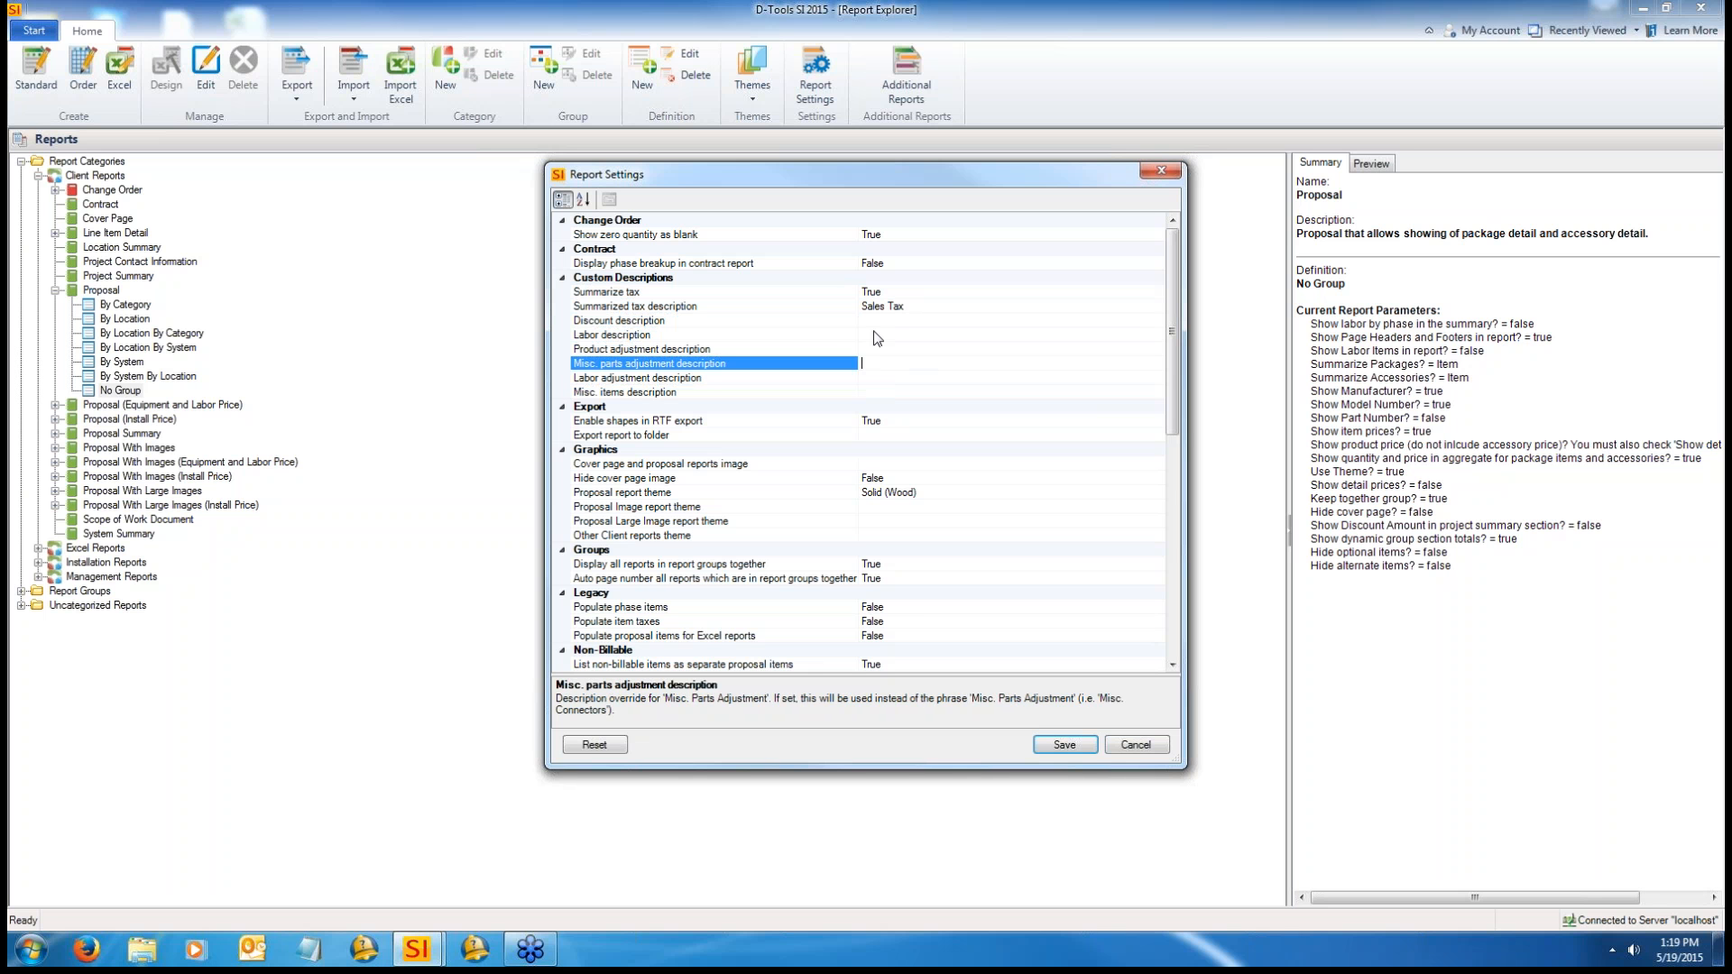
left_click(877, 320)
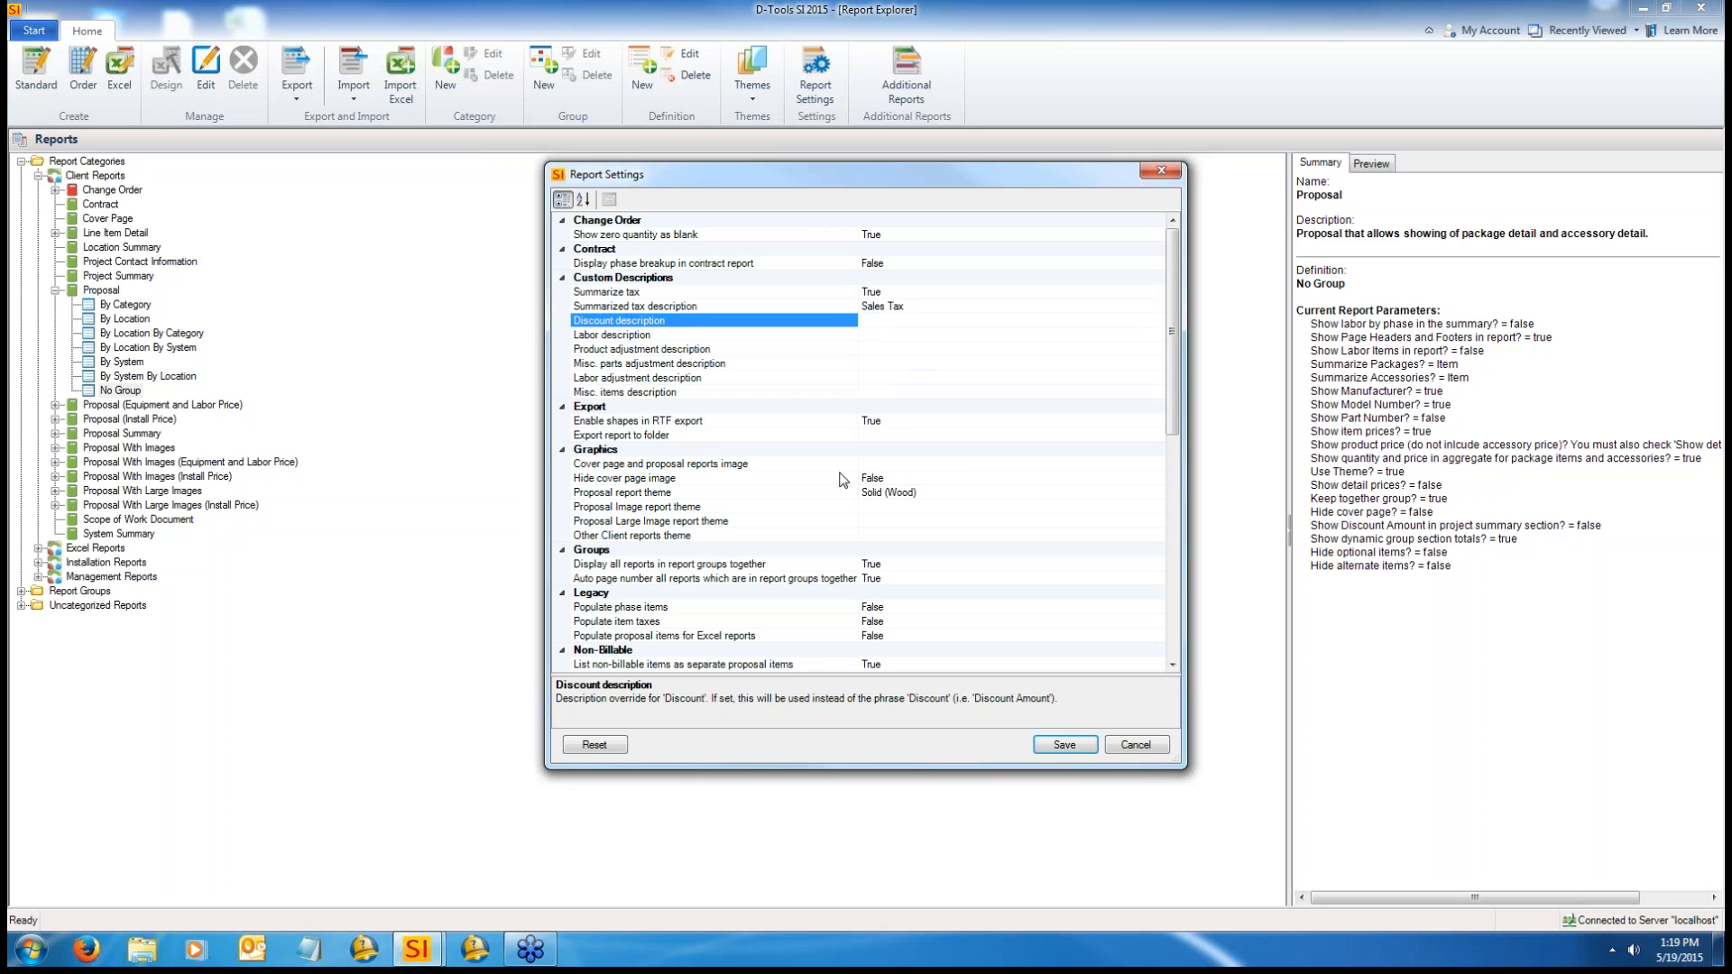
key("Down")
key("Down")
key("Down")
key("Down")
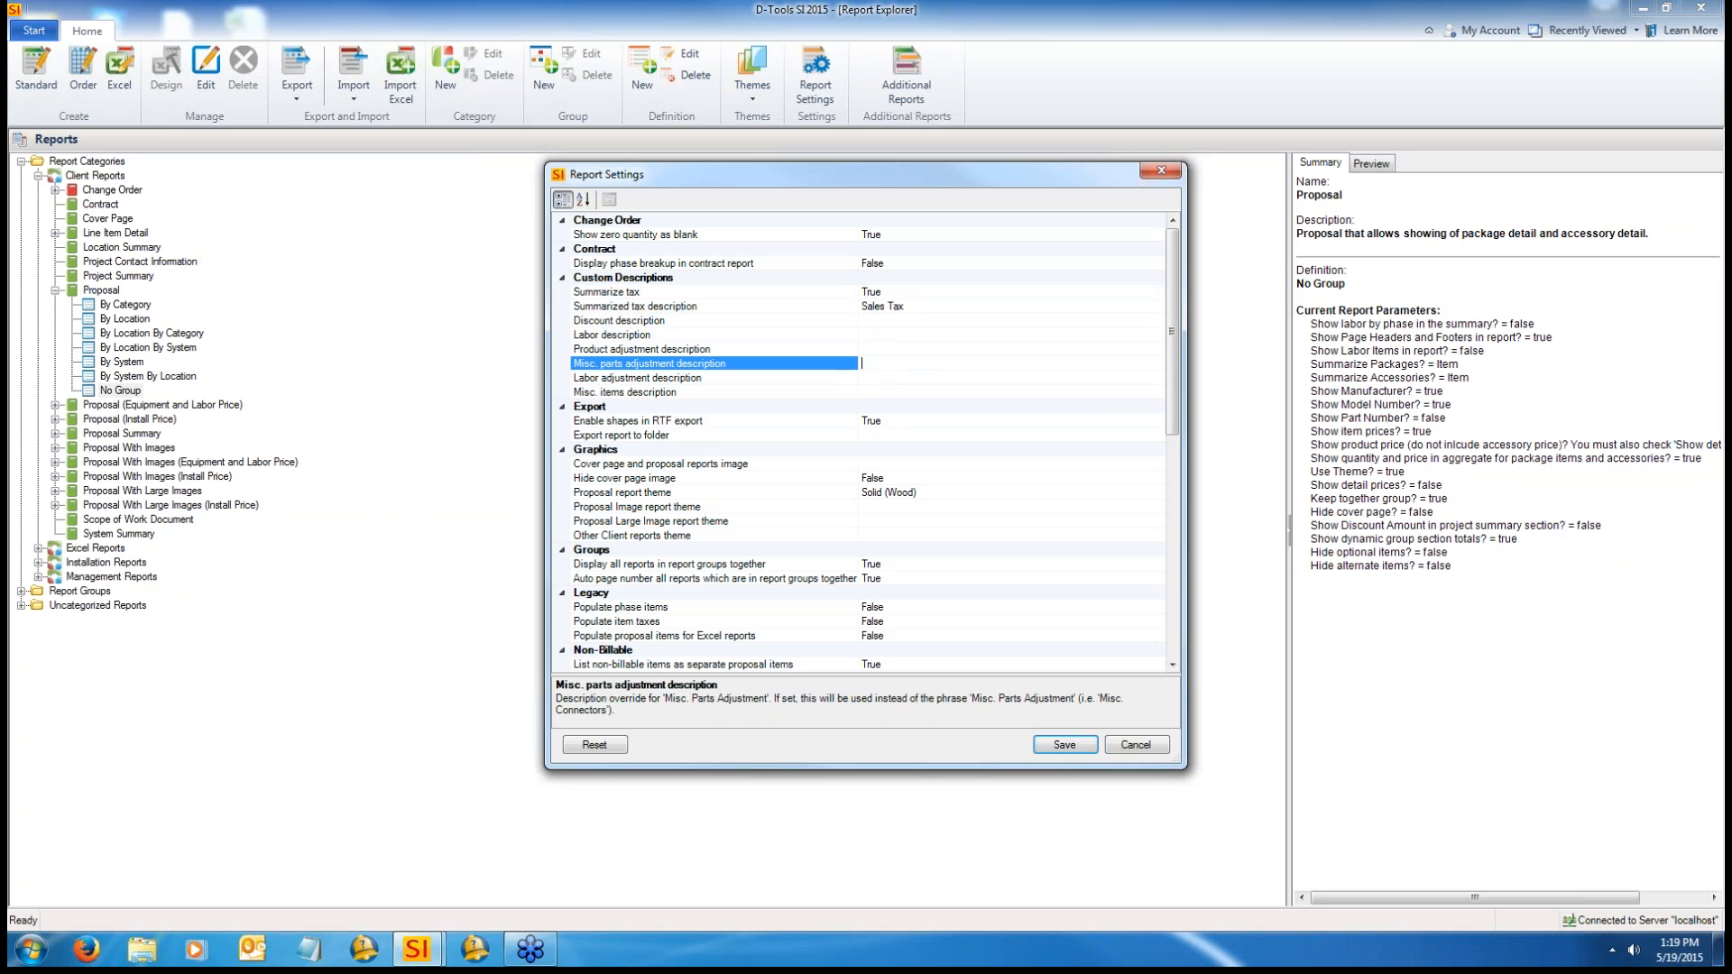
left_click(861, 391)
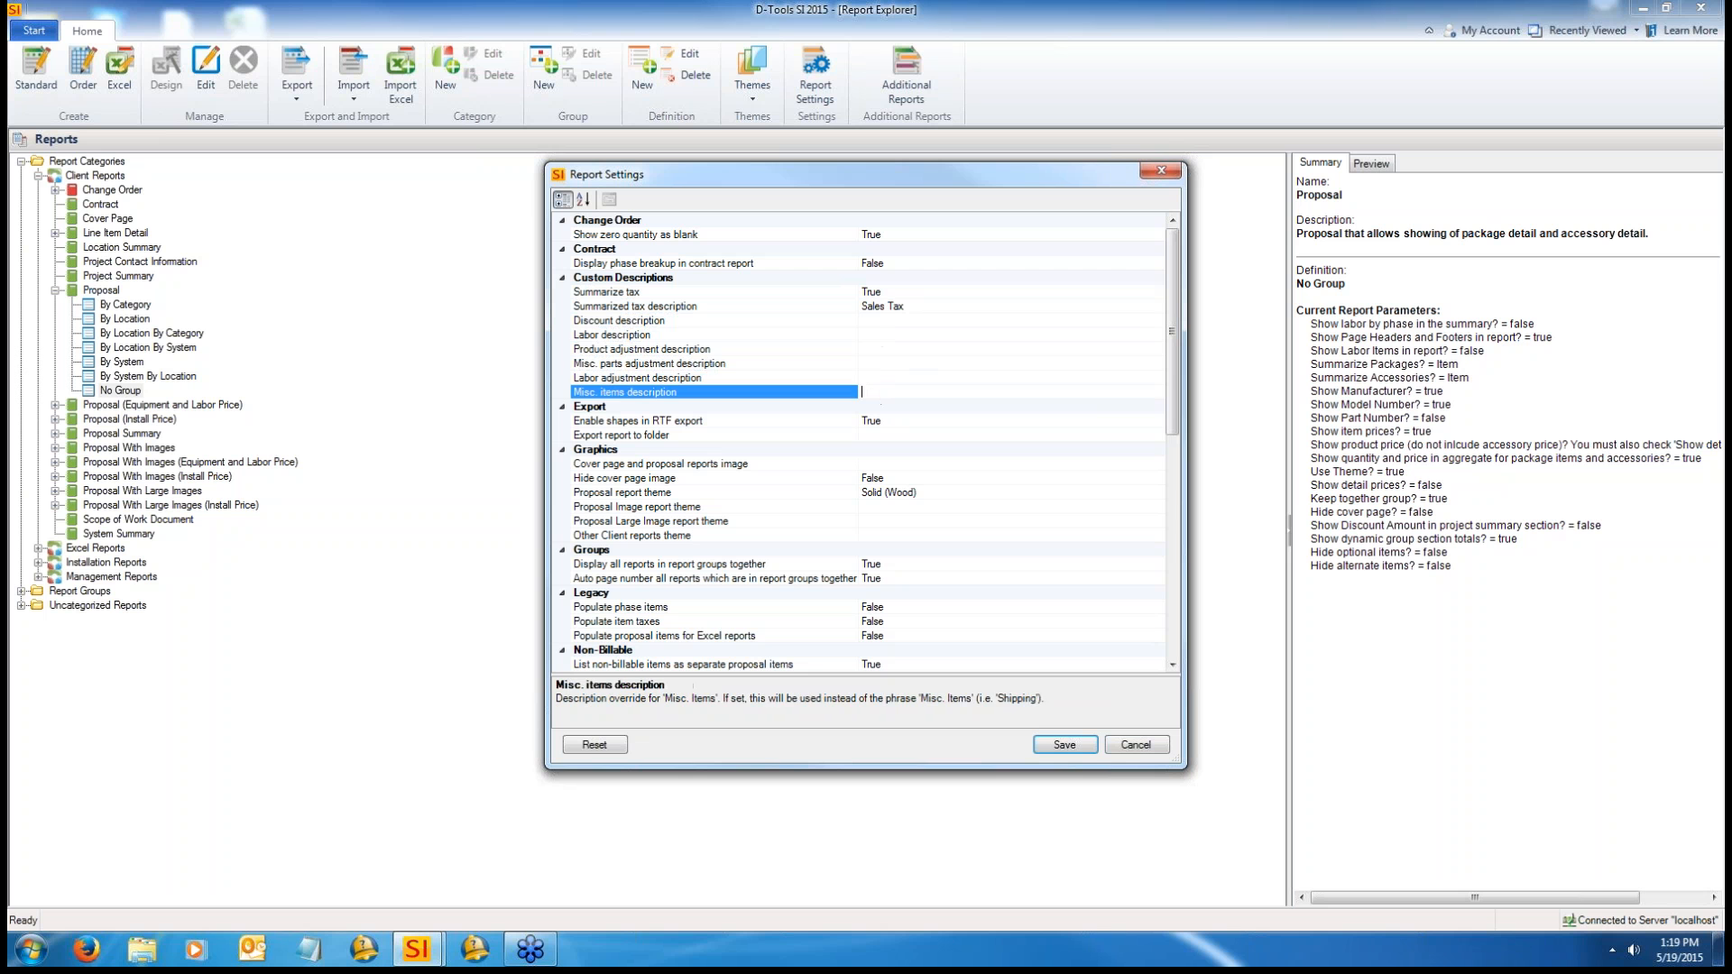
left_click(881, 336)
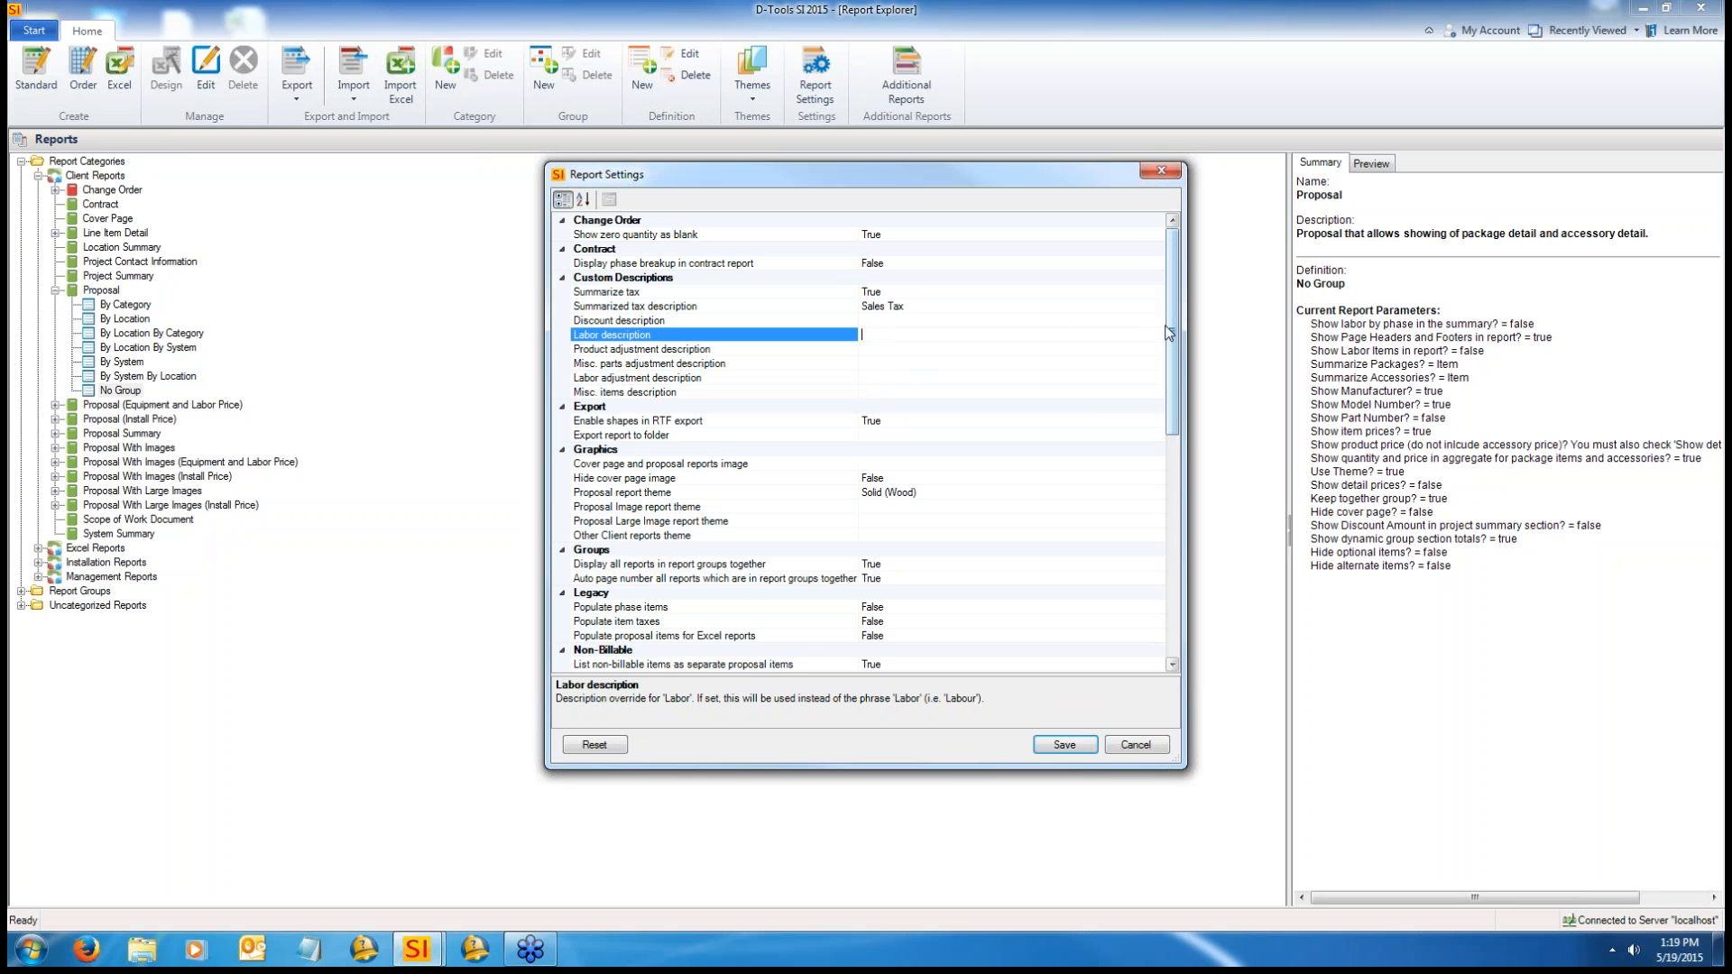
Step: Review the Graphics theme settings for proposal, image, large image and other client reports, and the option to display grouped reports together
left_click_drag(1177, 317, 1177, 385)
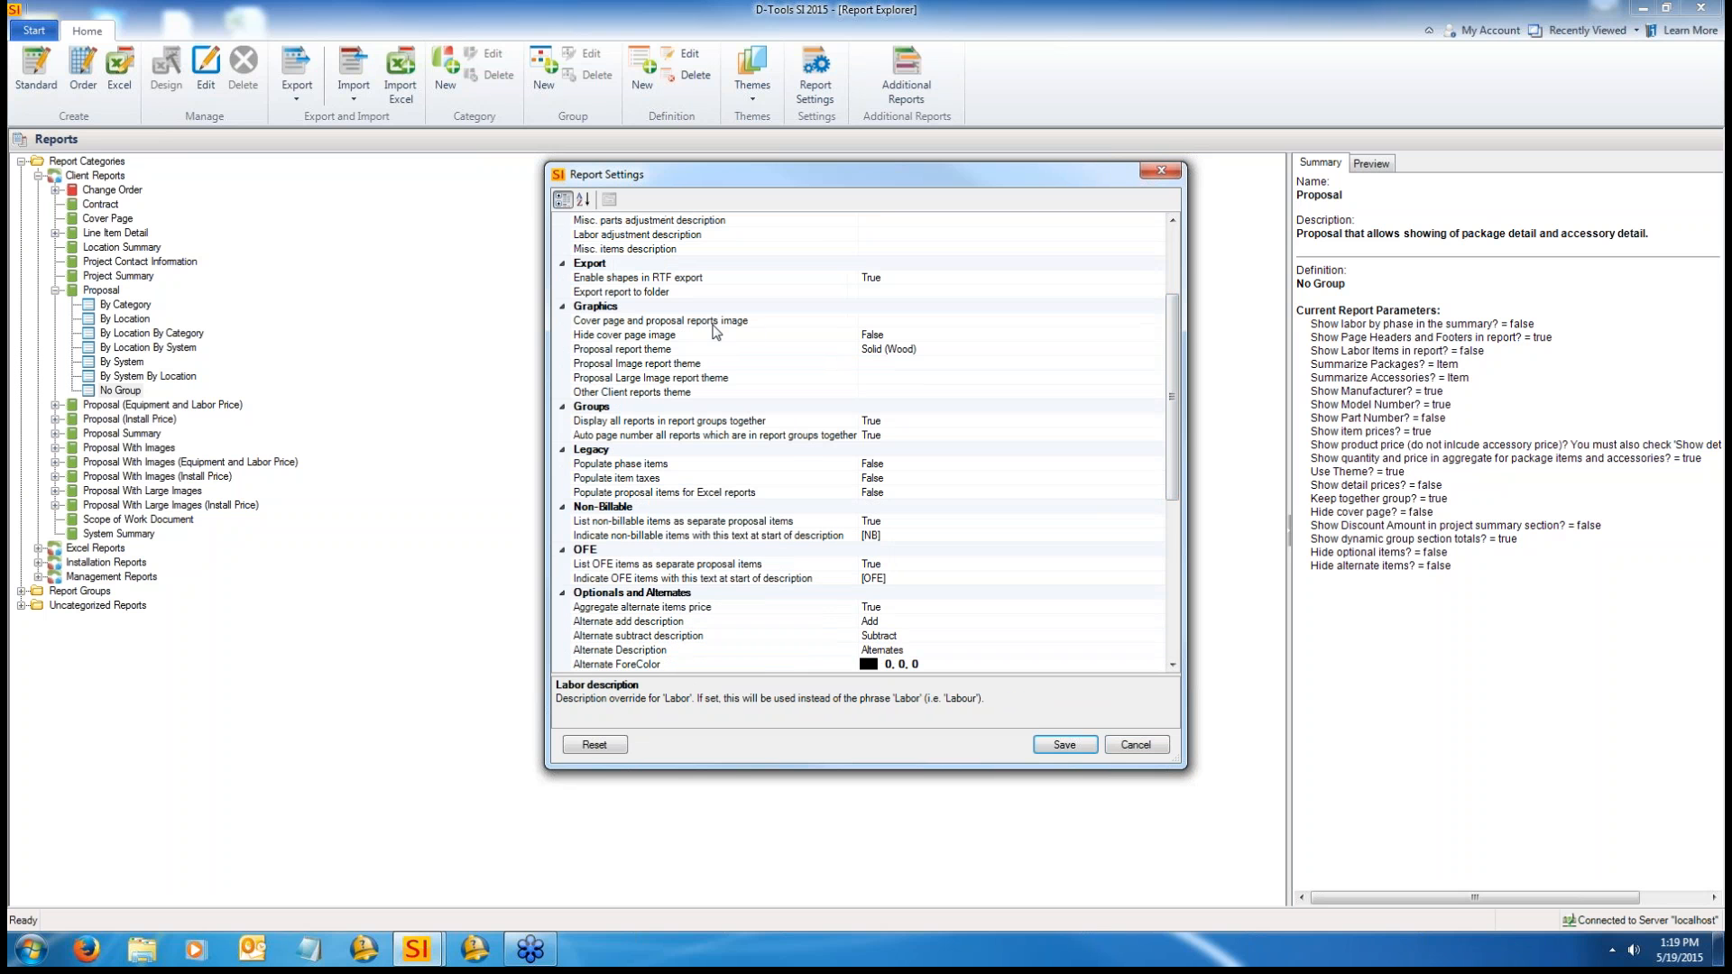
left_click(672, 350)
left_click(687, 365)
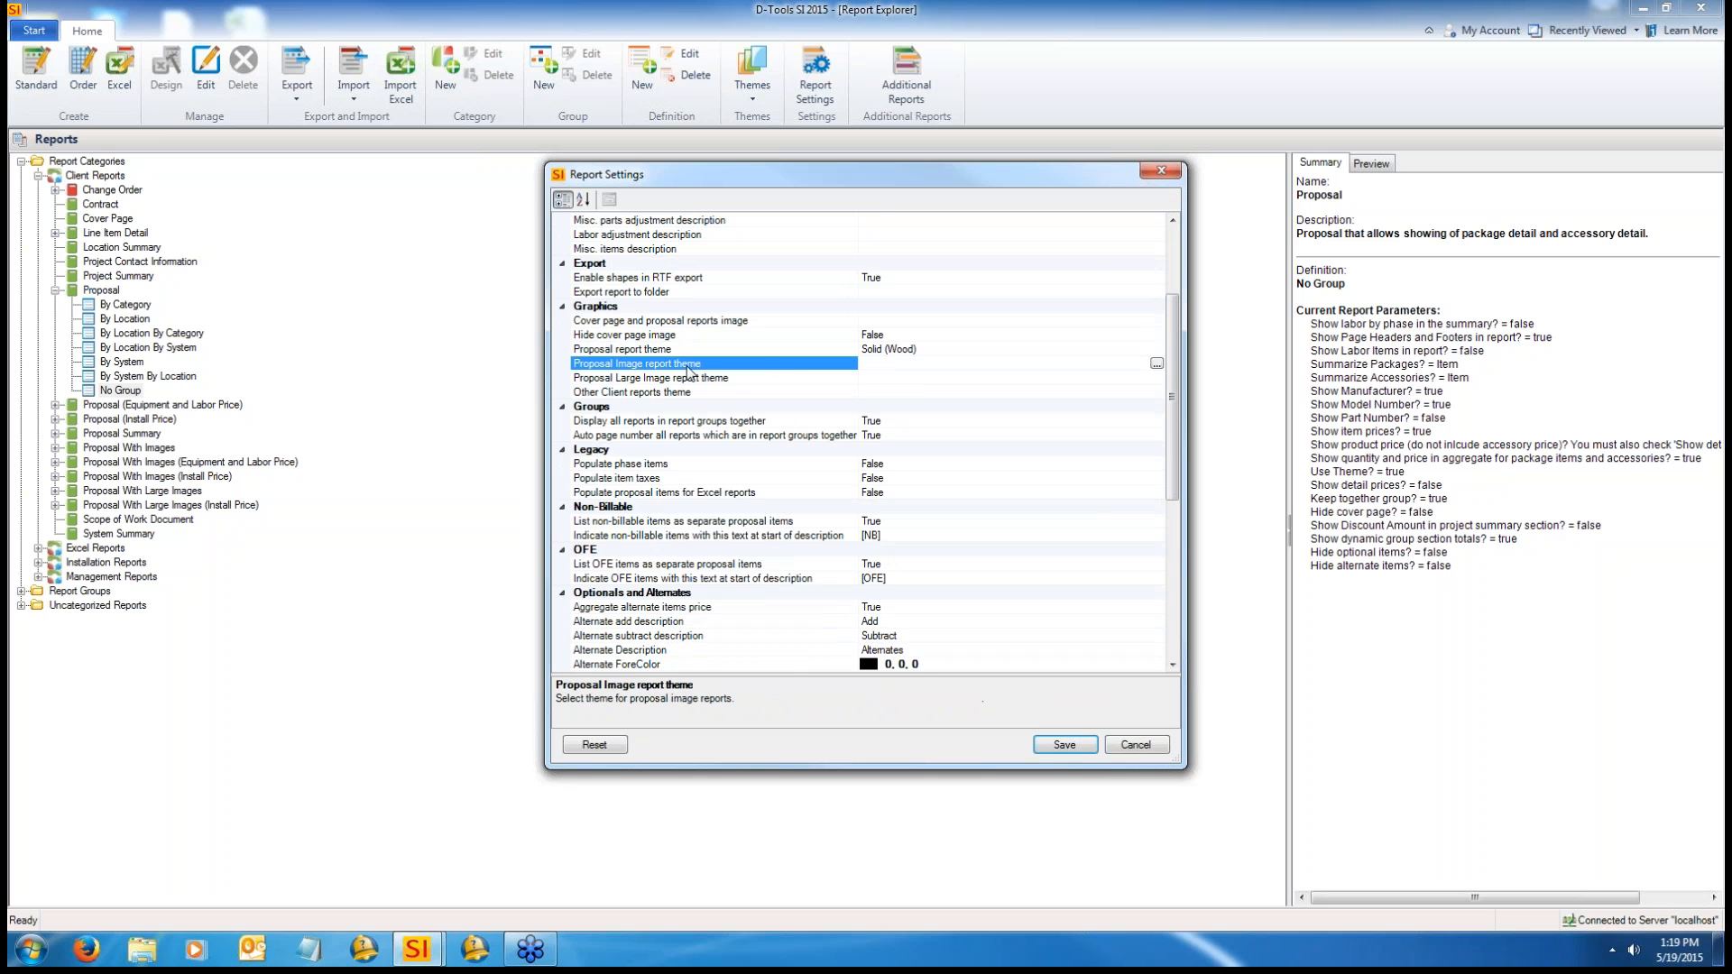
left_click(797, 378)
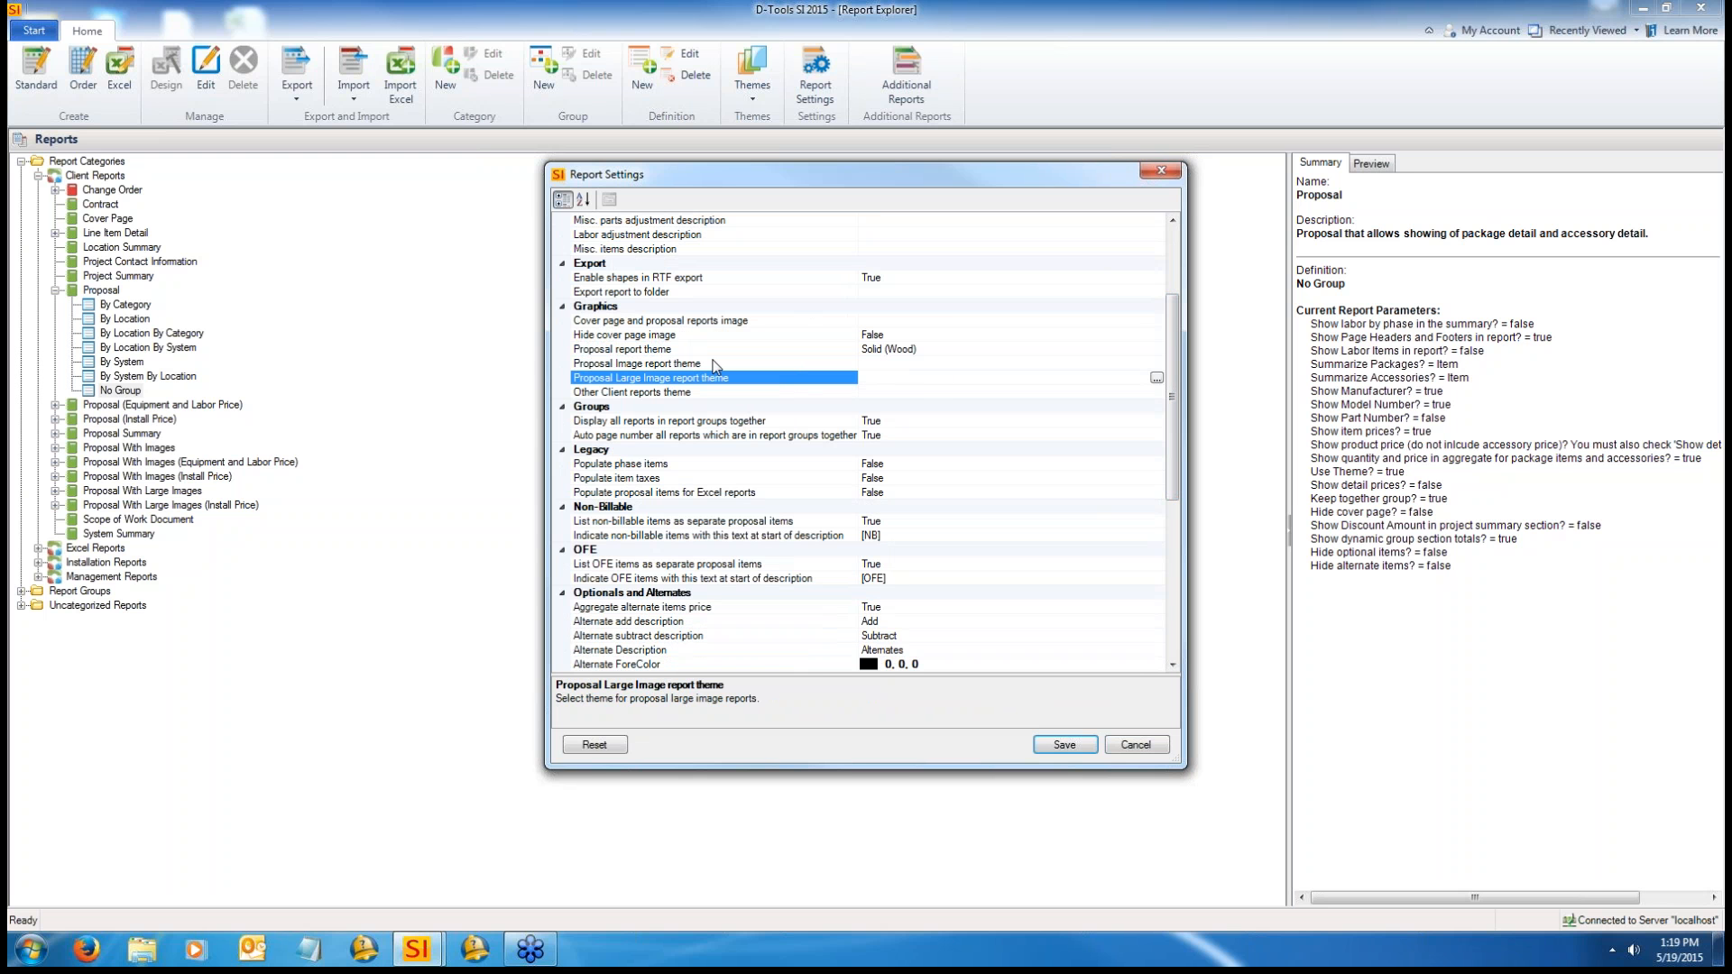
left_click(796, 364)
left_click(777, 378)
left_click(840, 392)
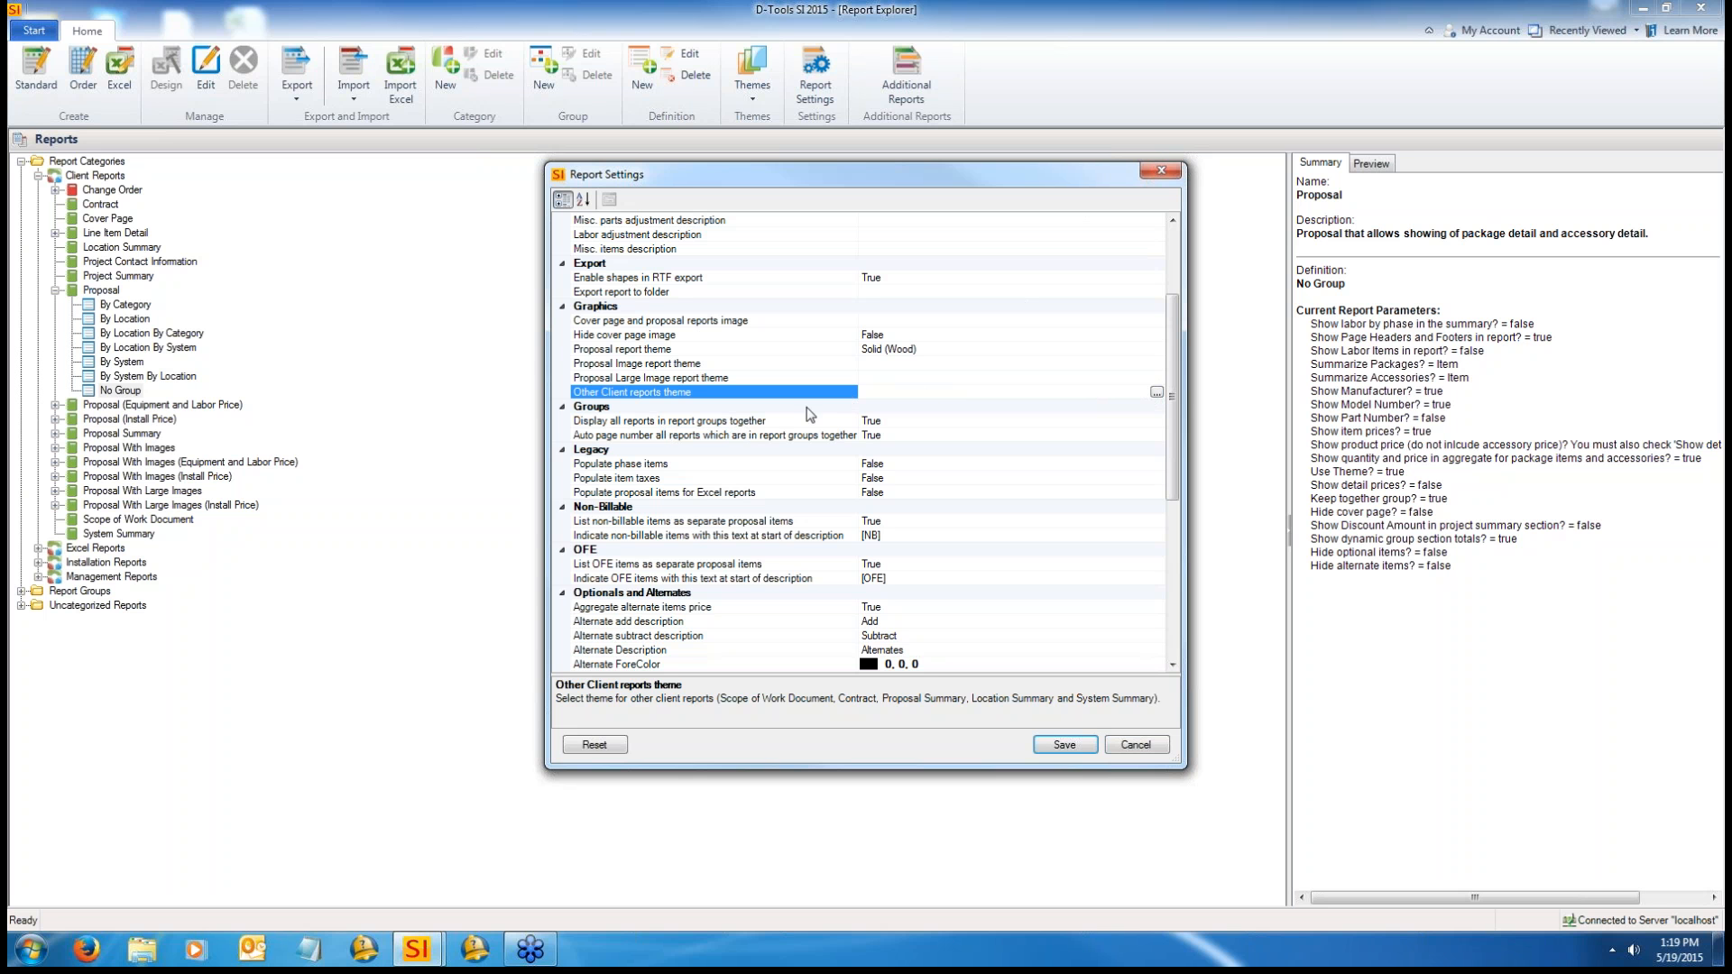
left_click(785, 421)
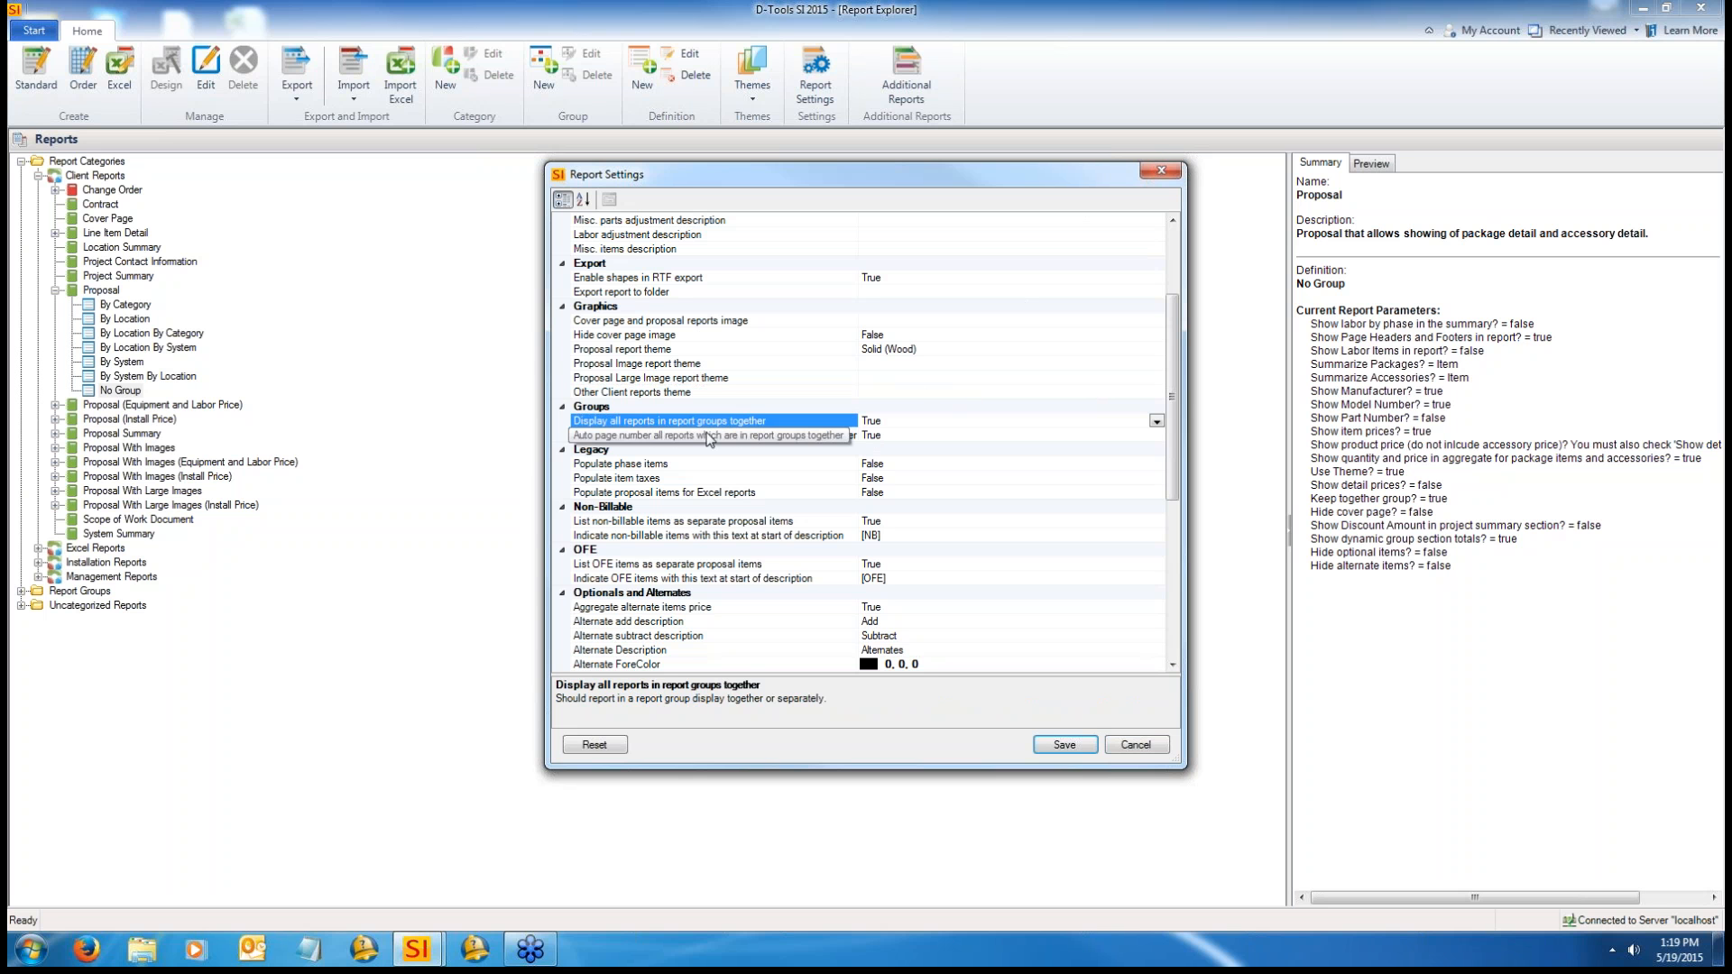
Step: Examine the Groups settings for displaying all reports in report groups together and for auto page numbering them
left_click(703, 437)
left_click(696, 424)
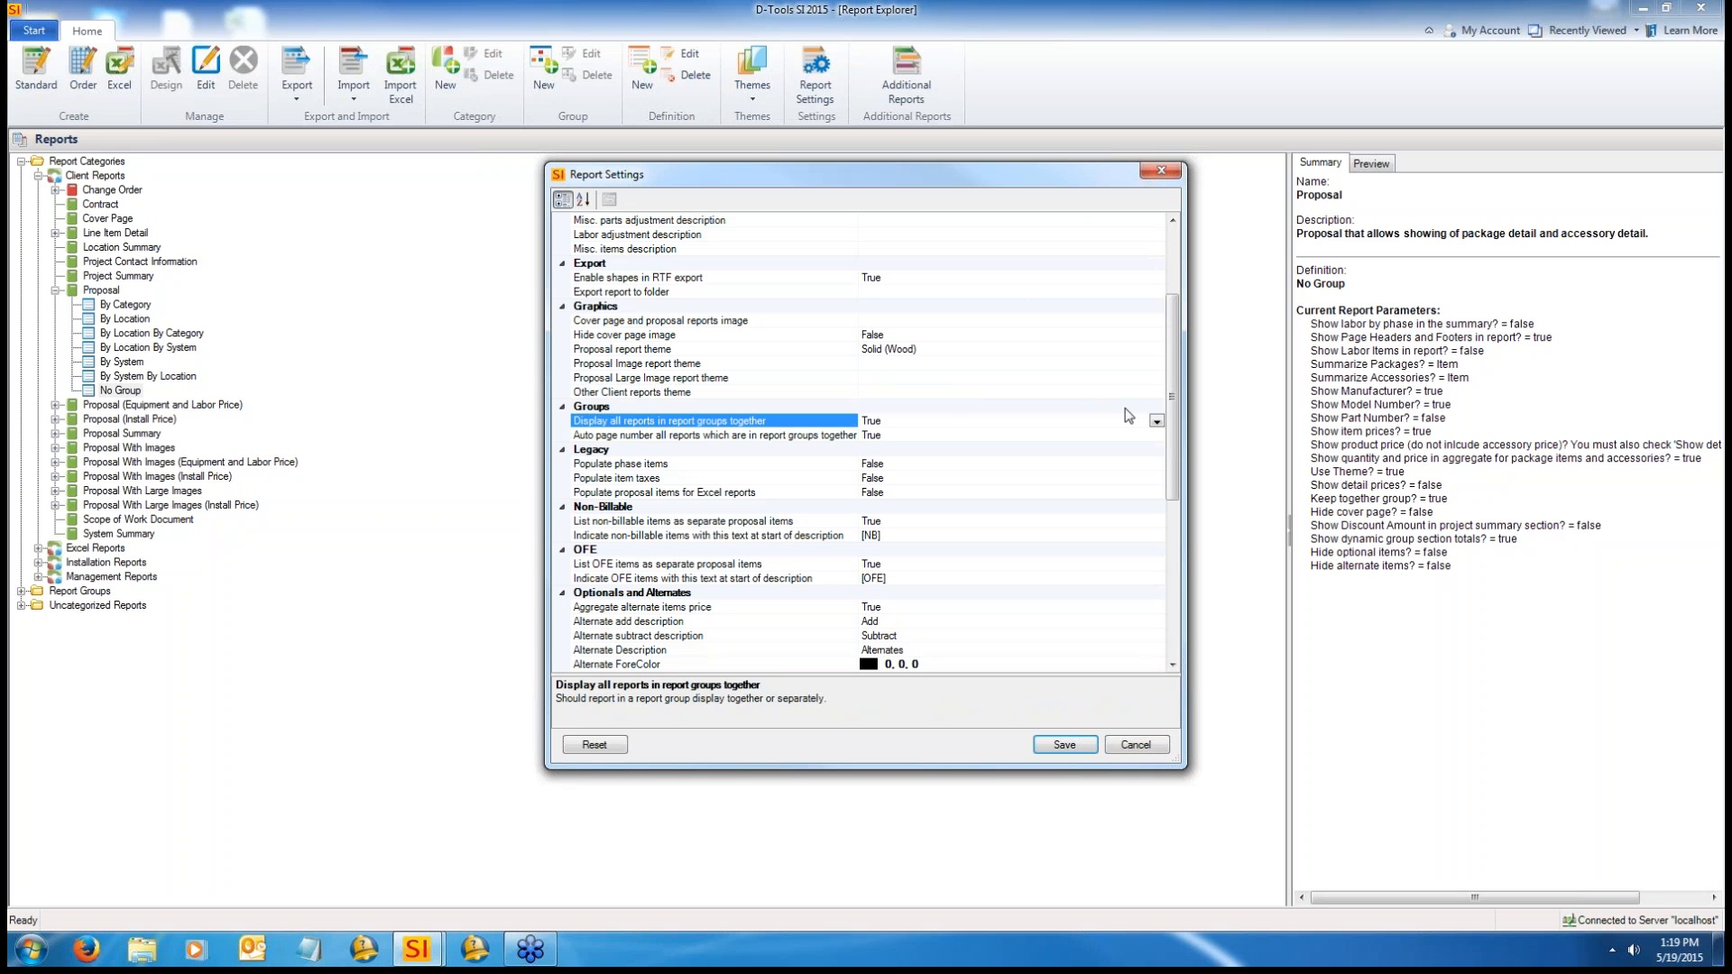
left_click(758, 435)
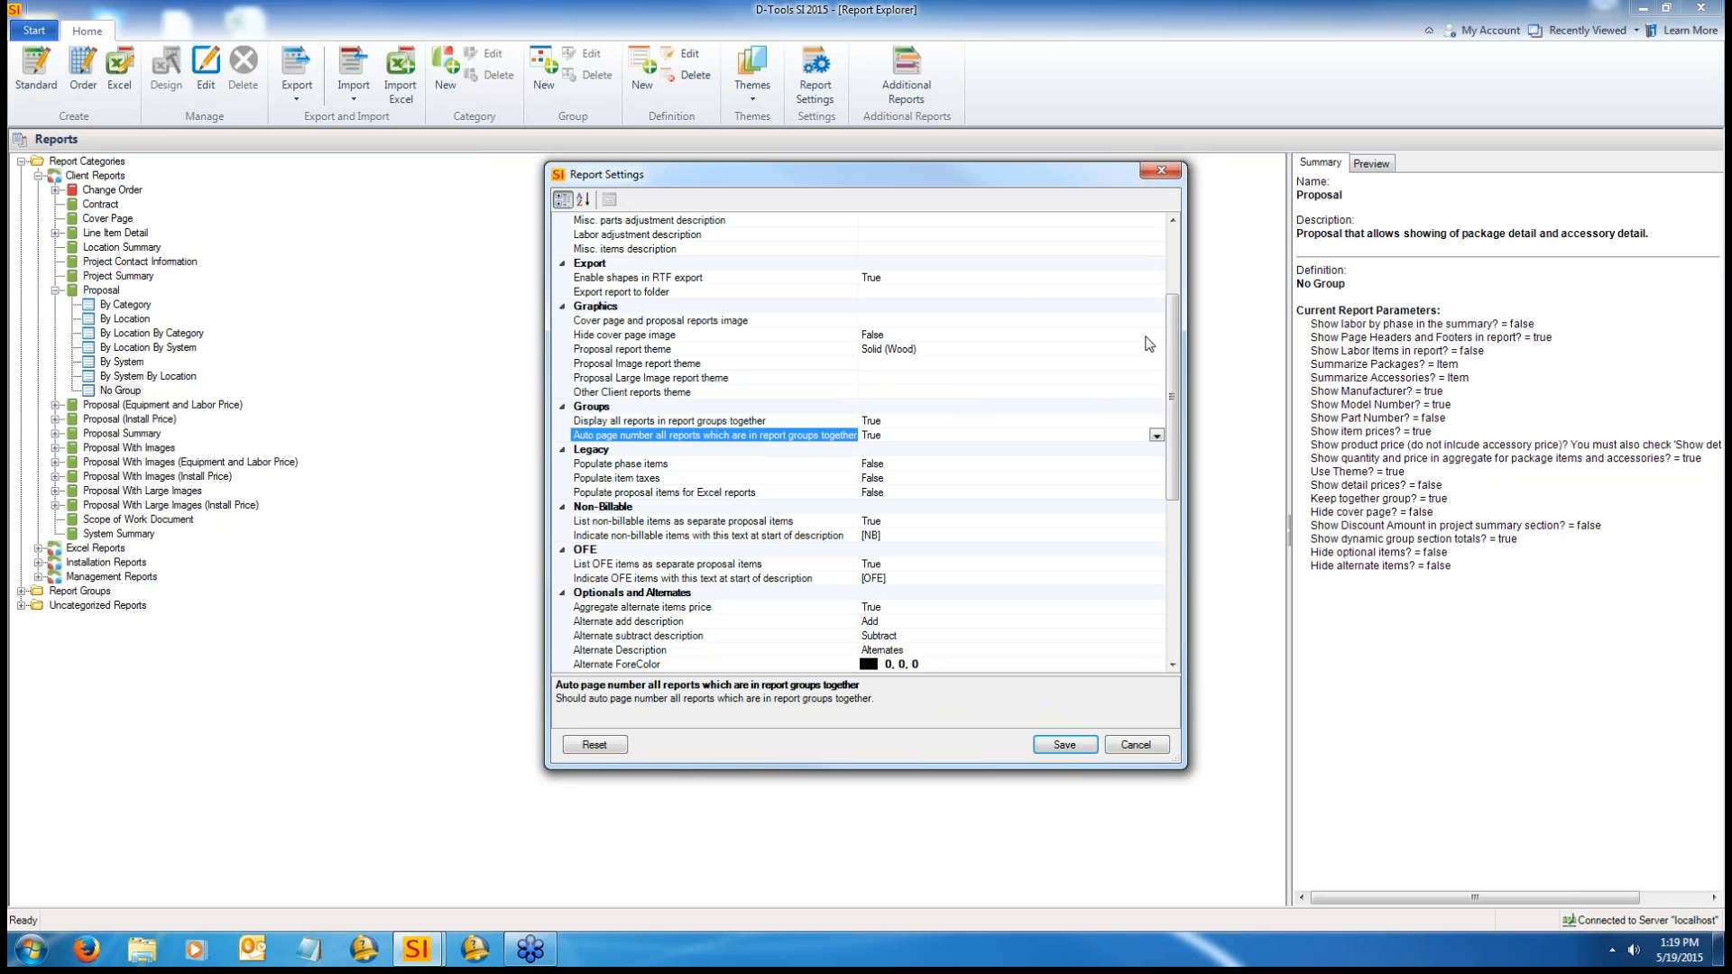
Step: Set the product description option for proposals to "Use long description if available"
left_click_drag(1174, 318, 1172, 466)
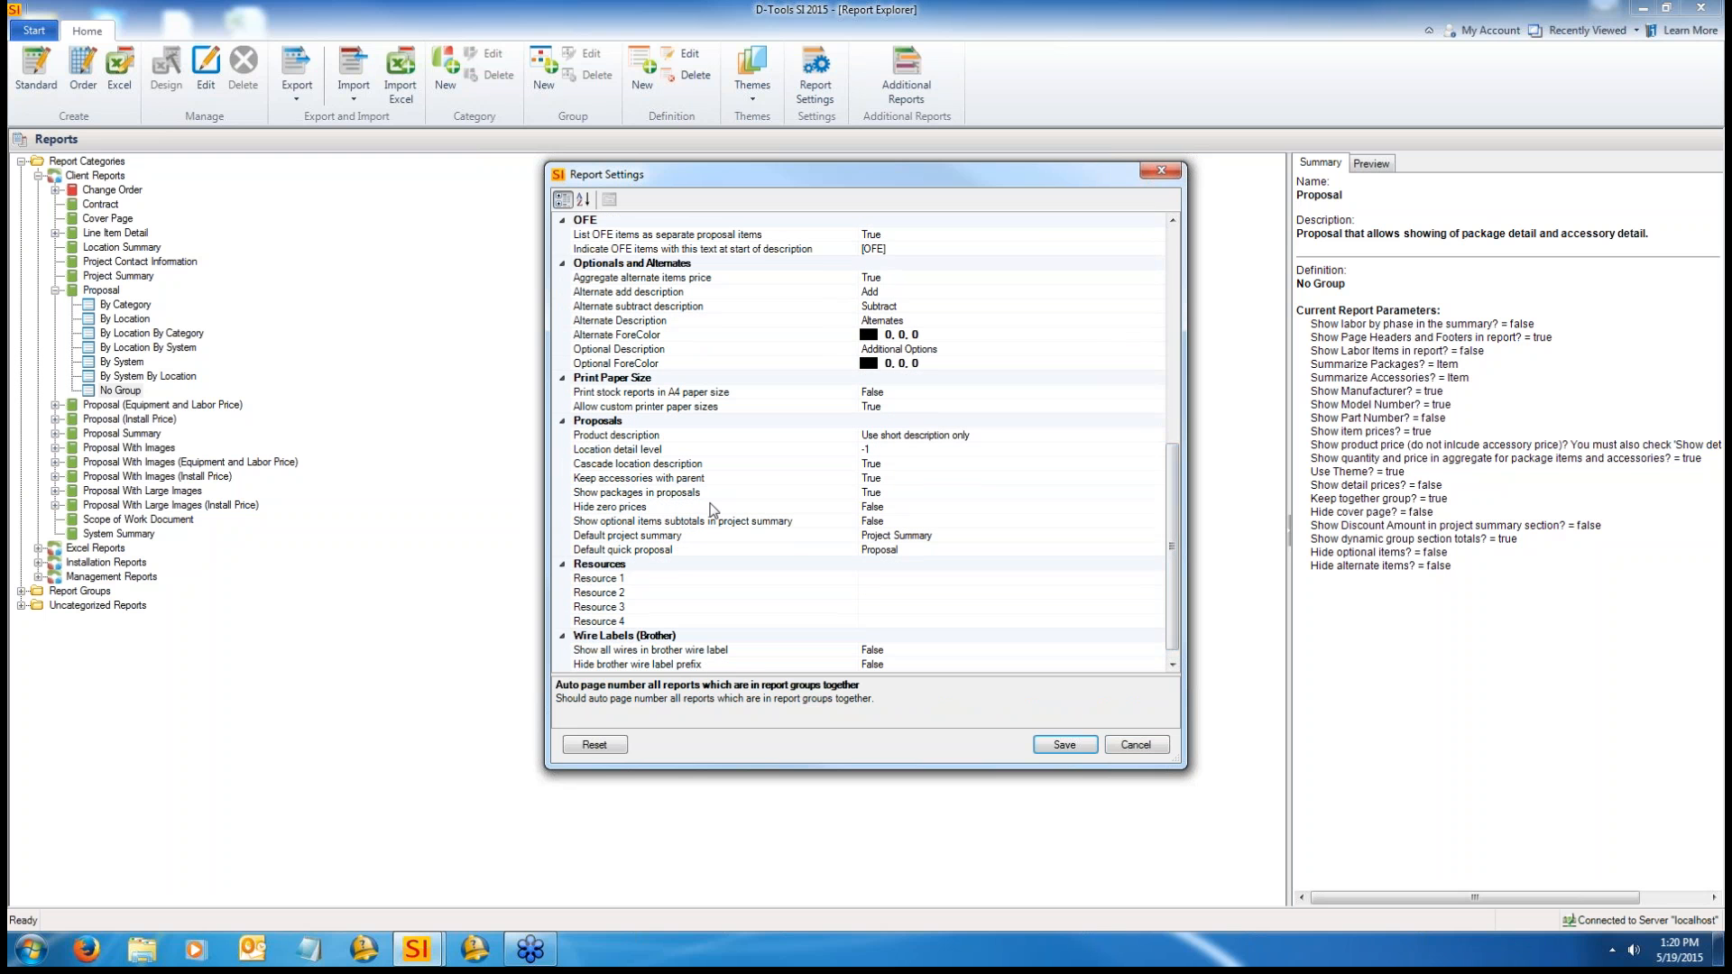
left_click(630, 453)
left_click(615, 436)
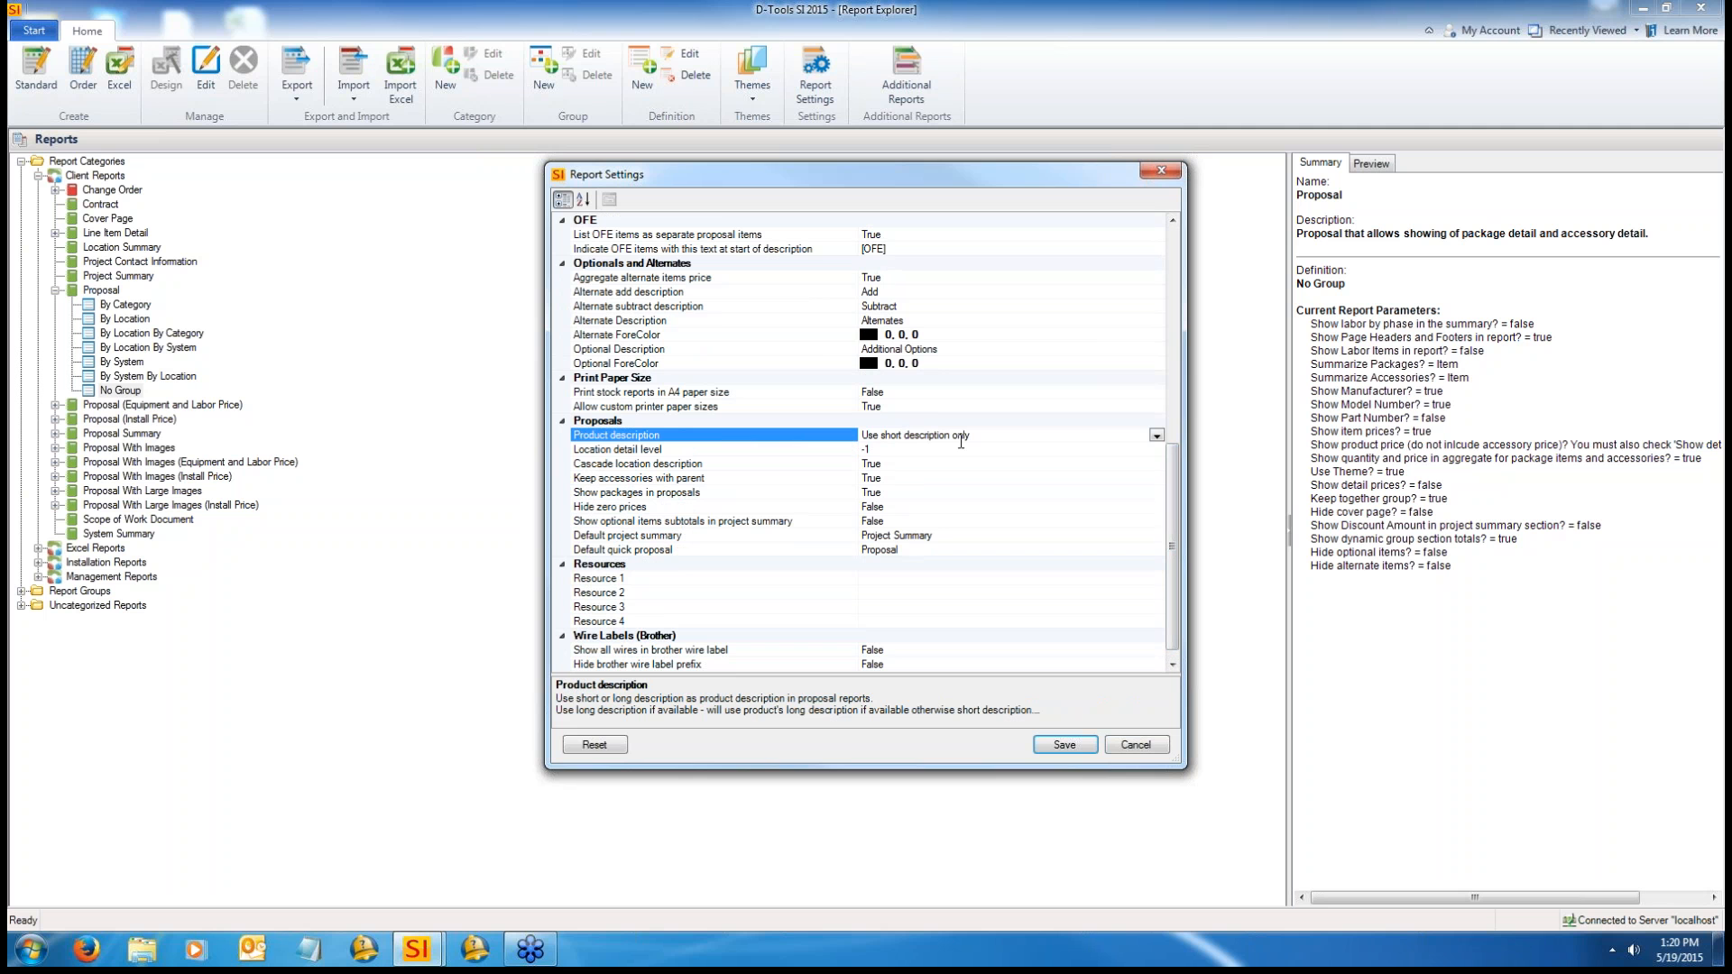
left_click(1156, 437)
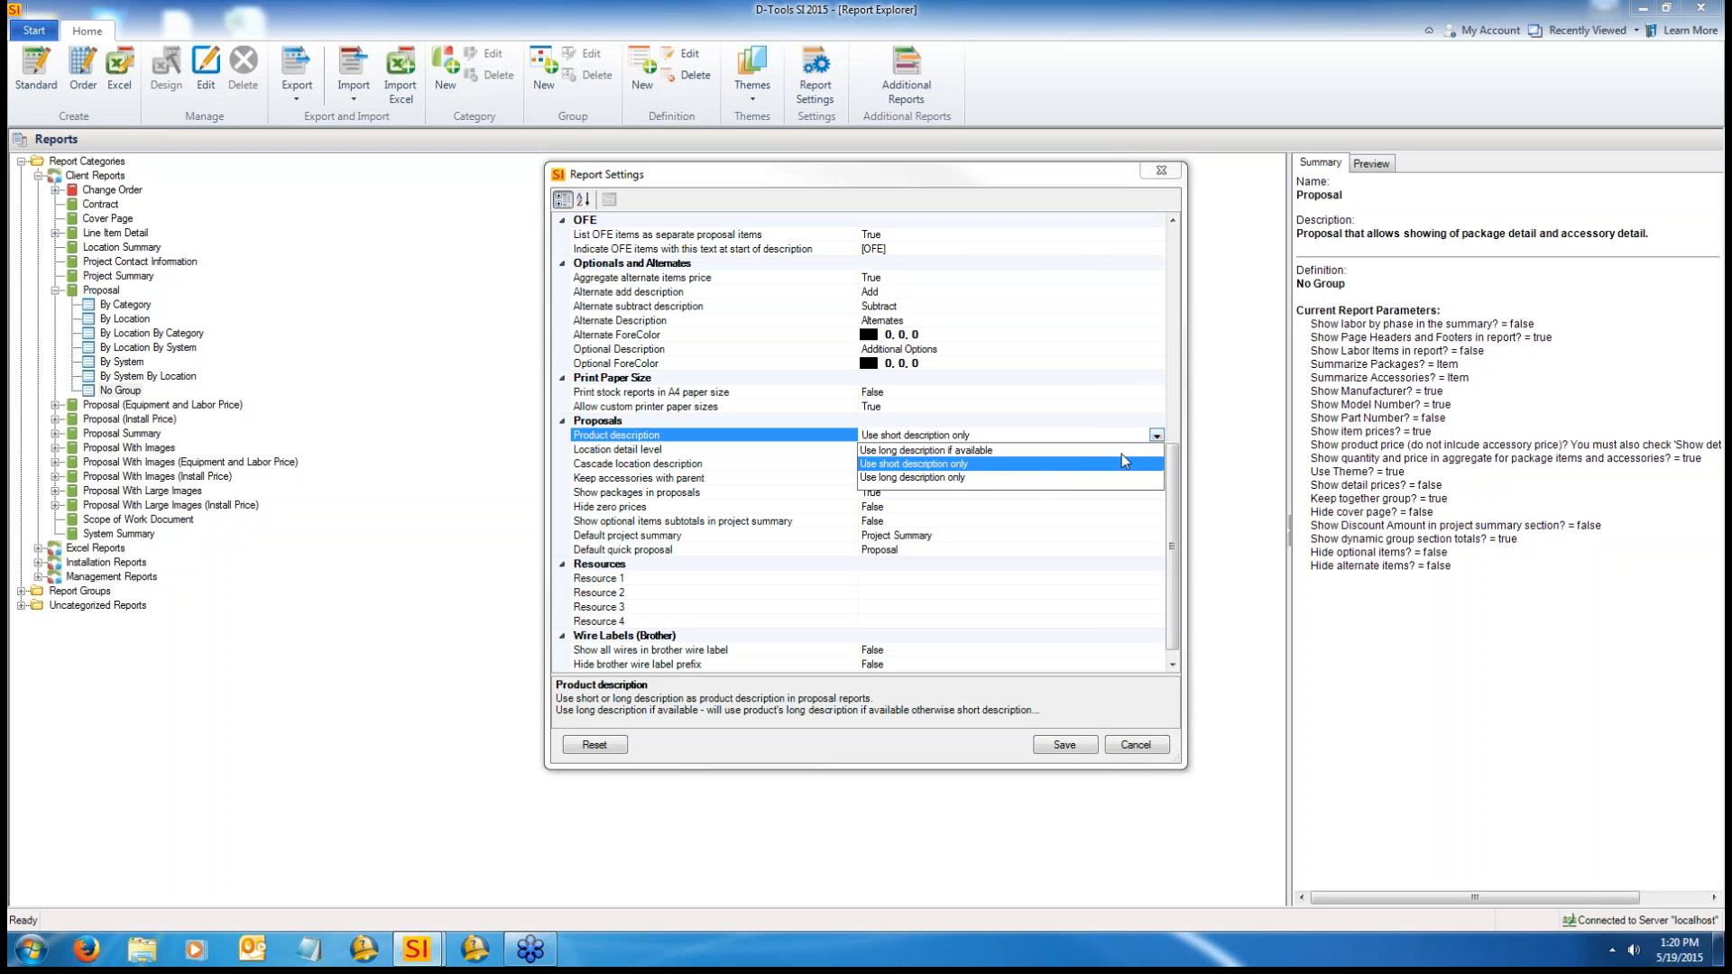
left_click(1004, 478)
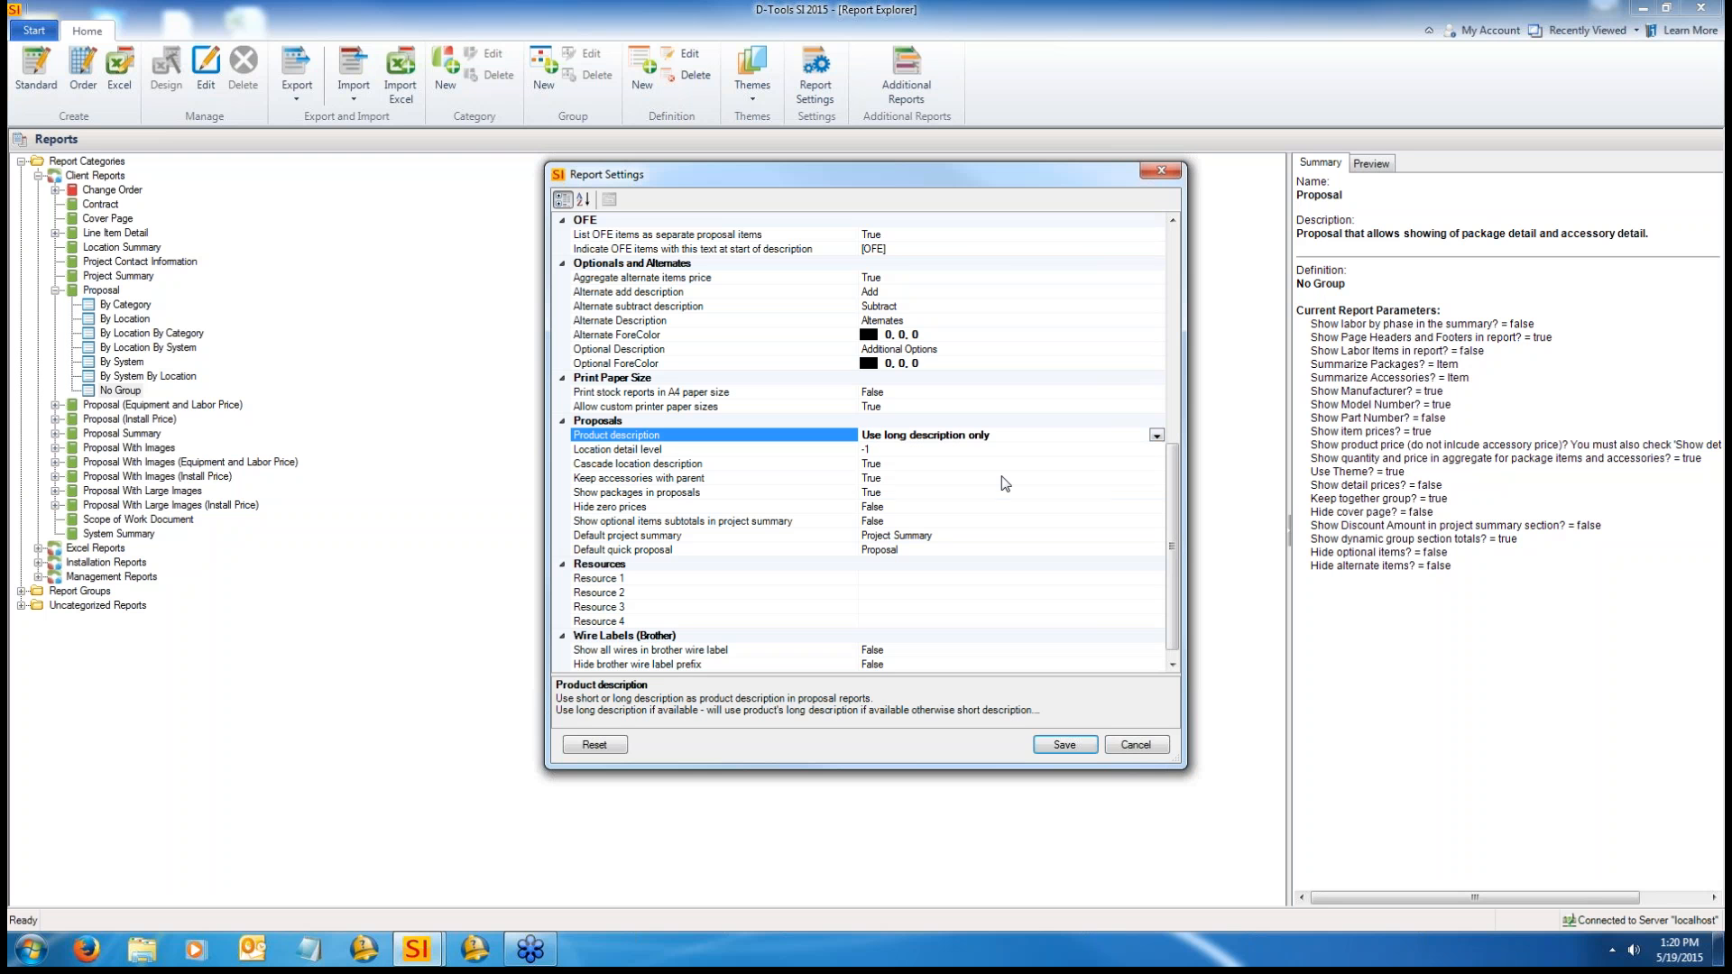
left_click(1157, 435)
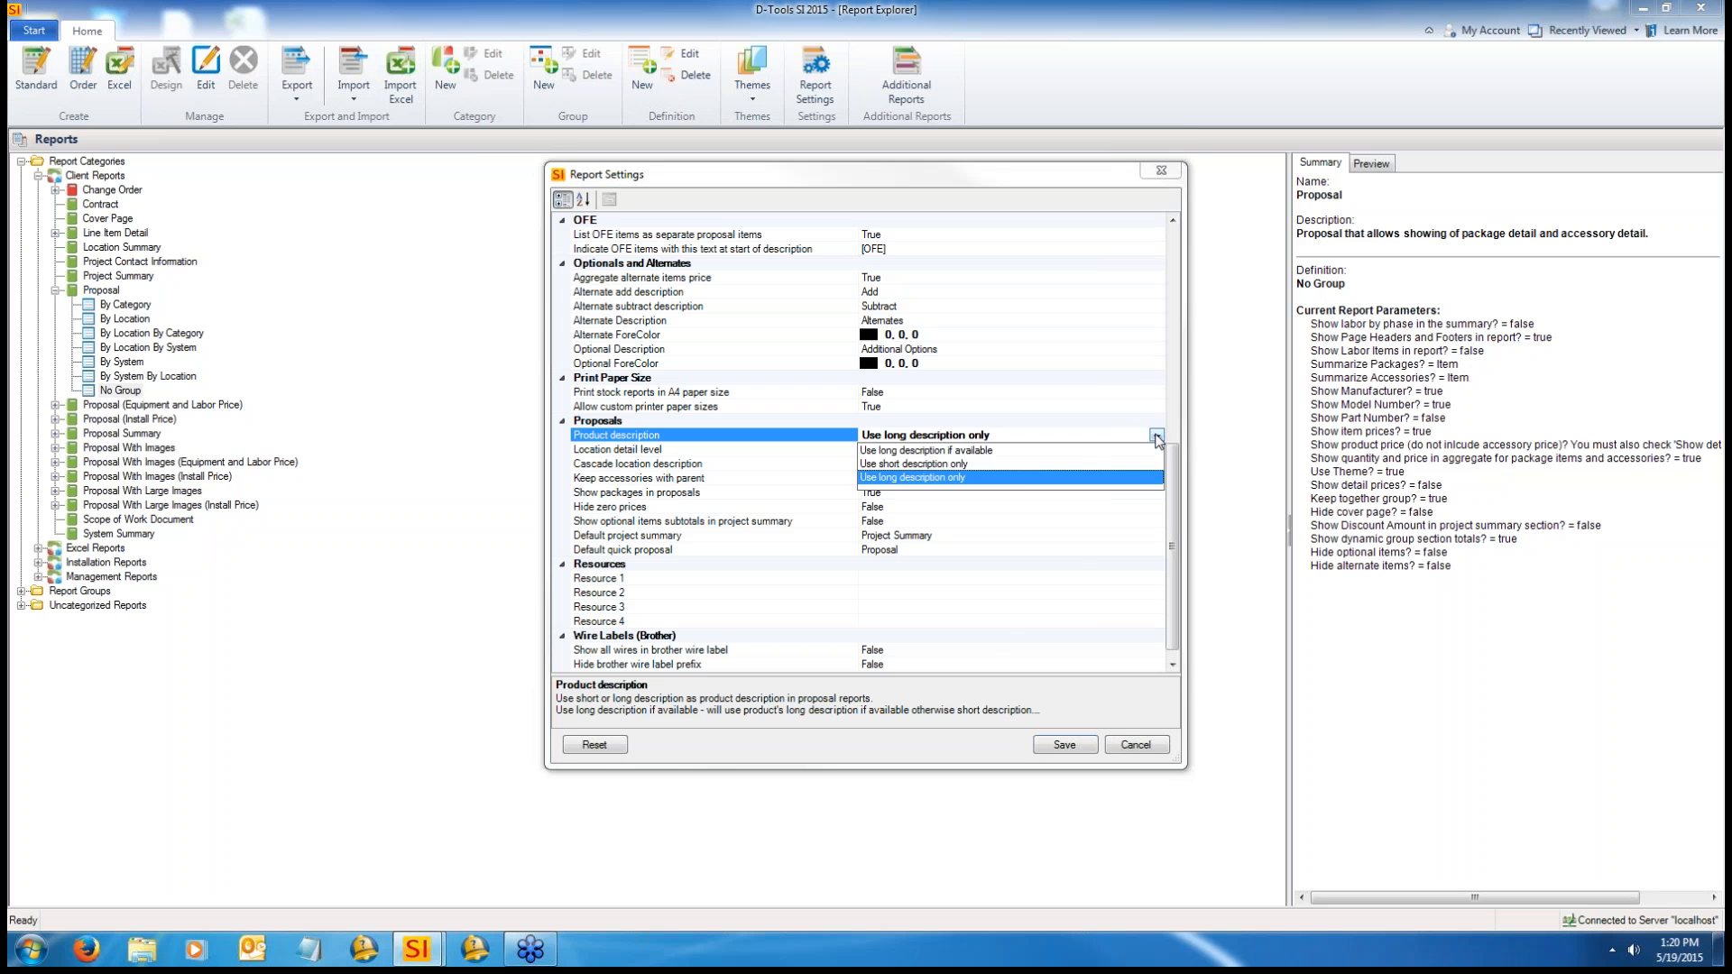
left_click(929, 450)
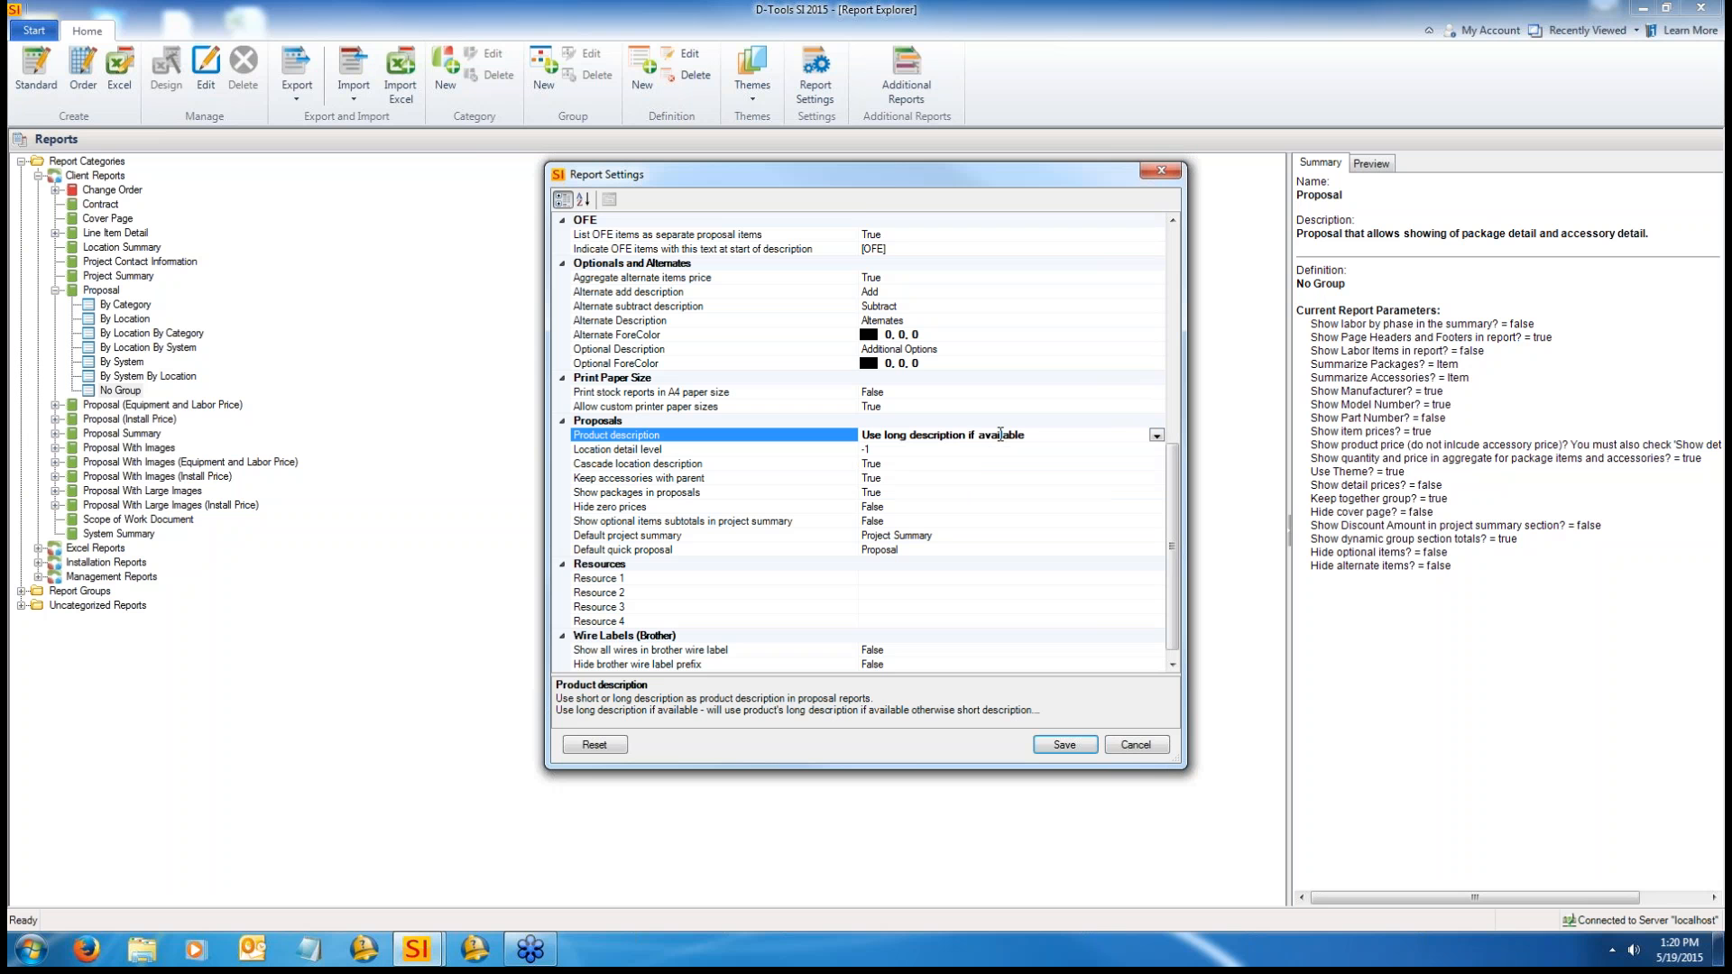
Step: Set the location detail level for proposals to -1
left_click_drag(1176, 451, 1173, 468)
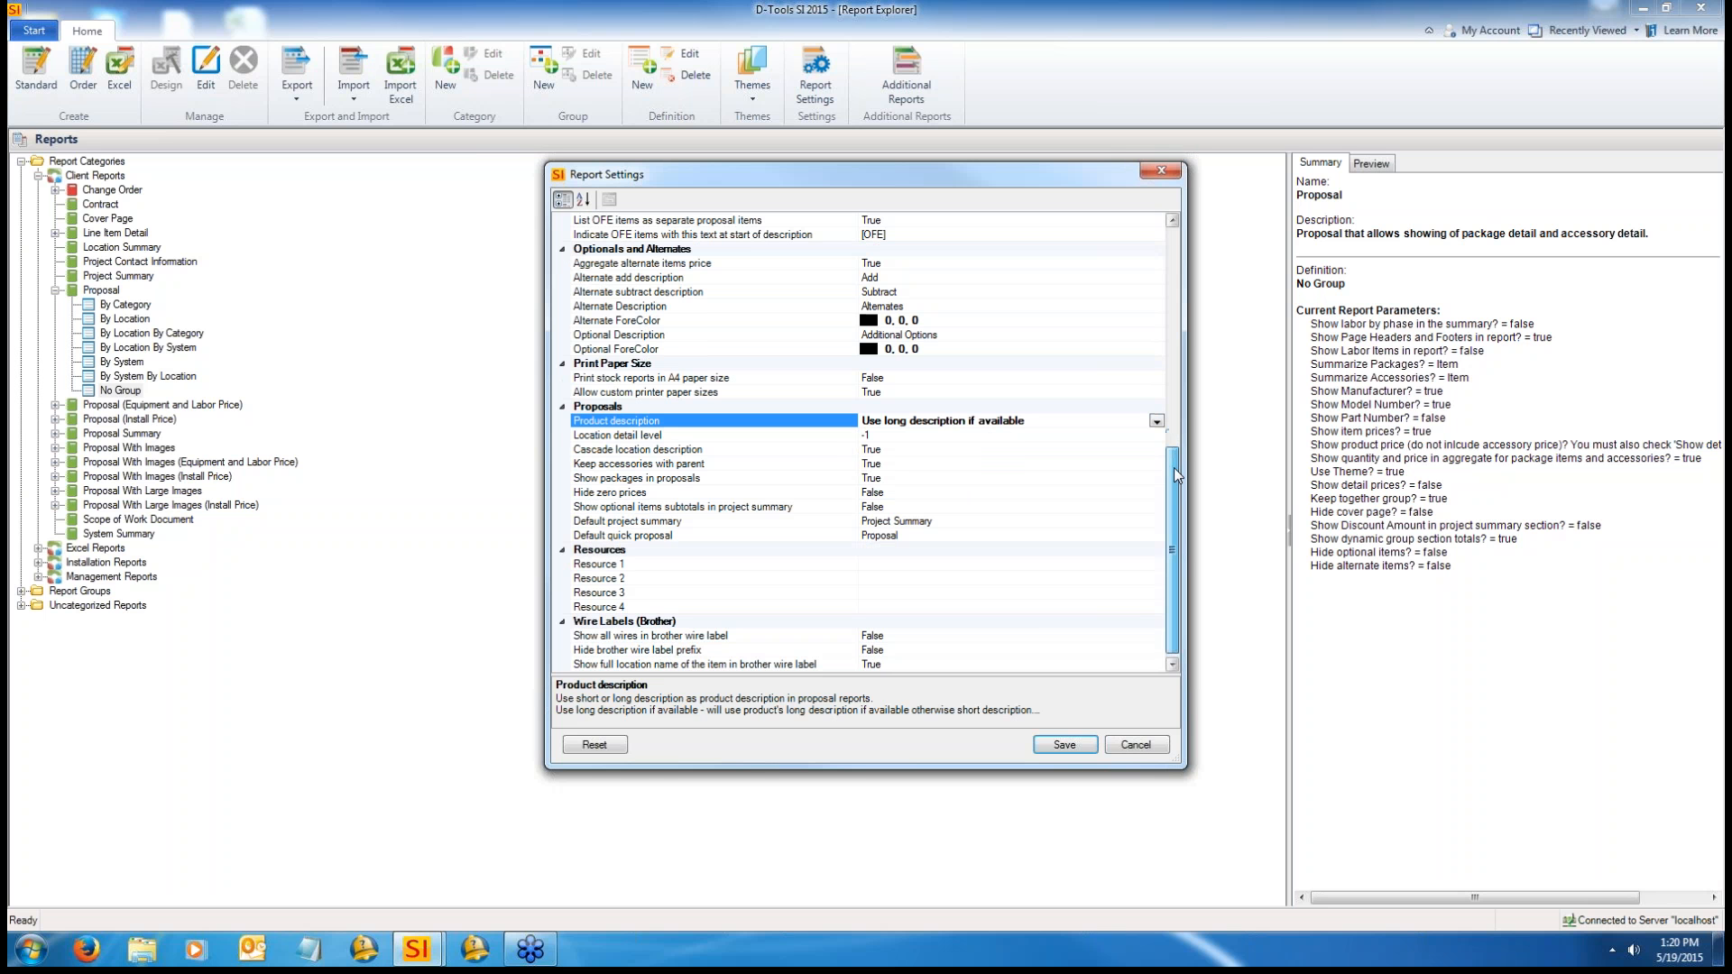
left_click(722, 438)
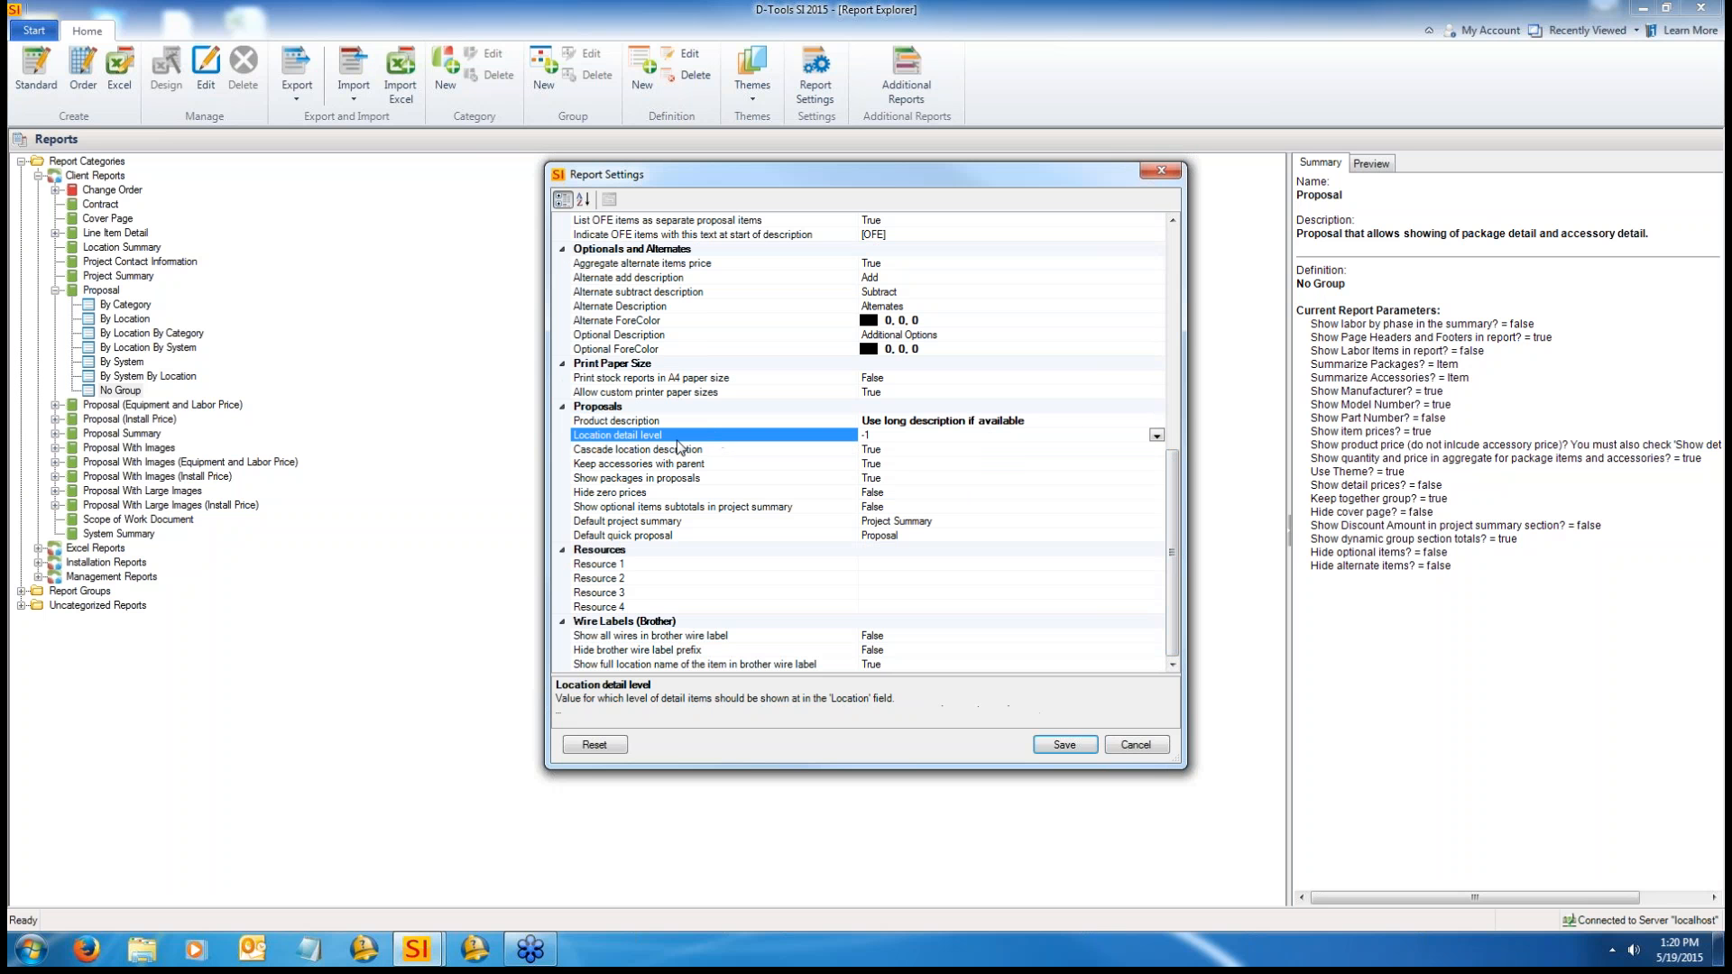
left_click(1157, 436)
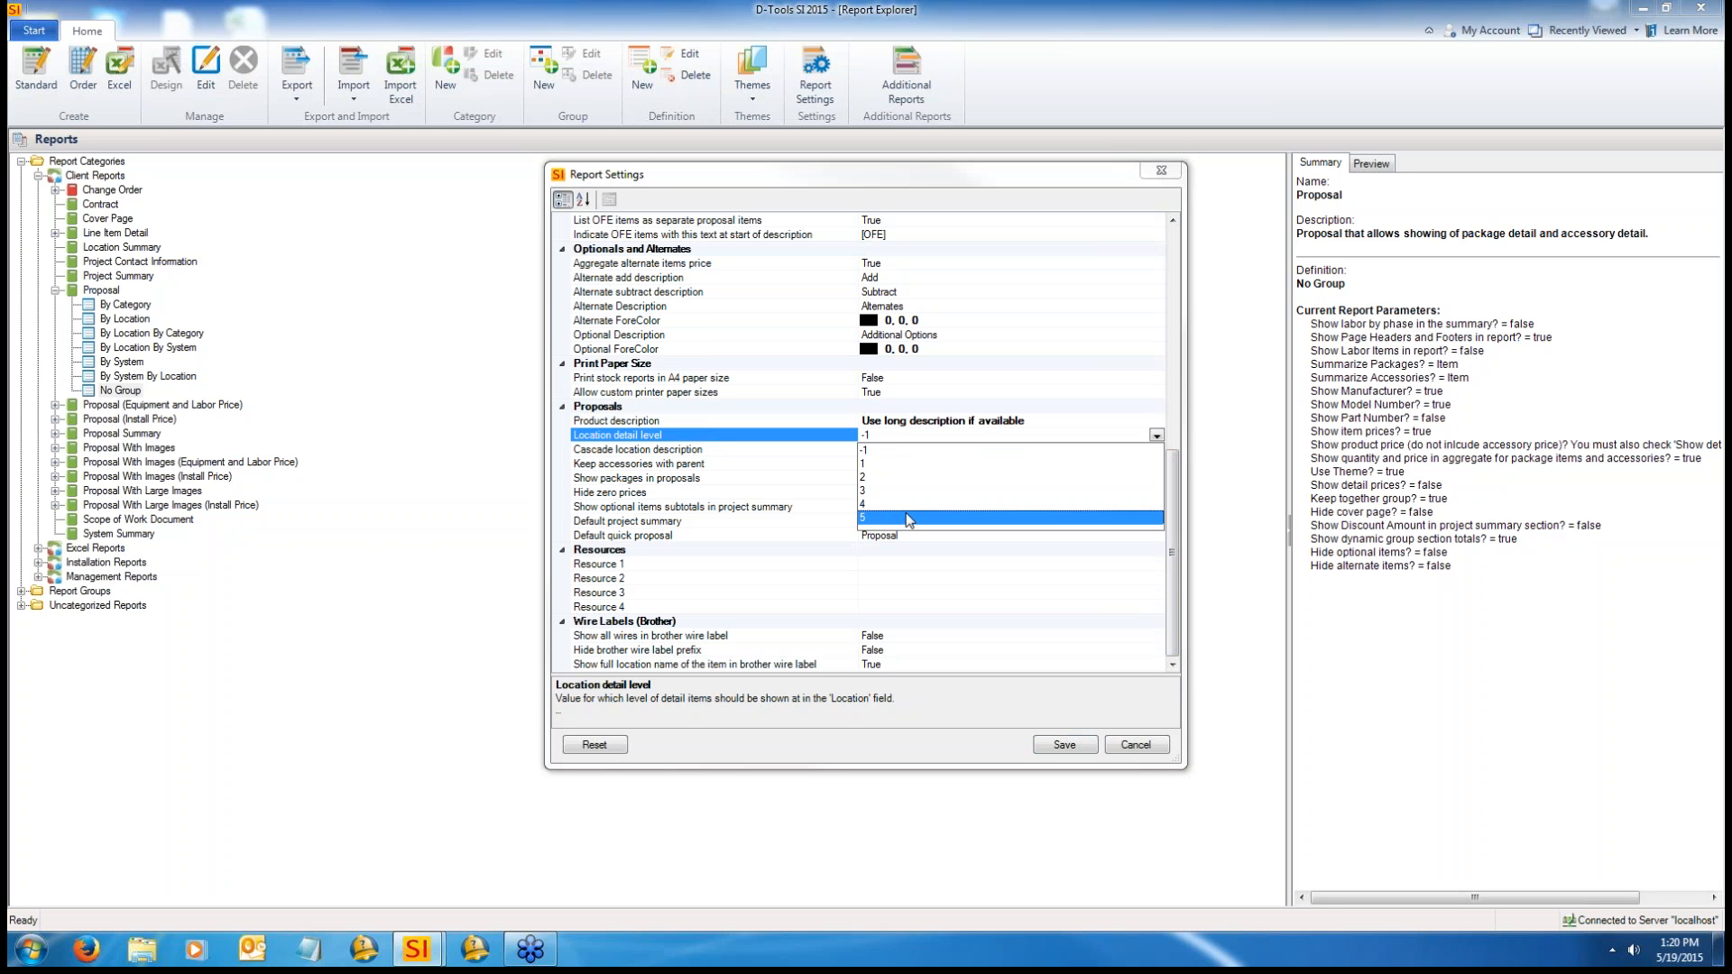
left_click(871, 449)
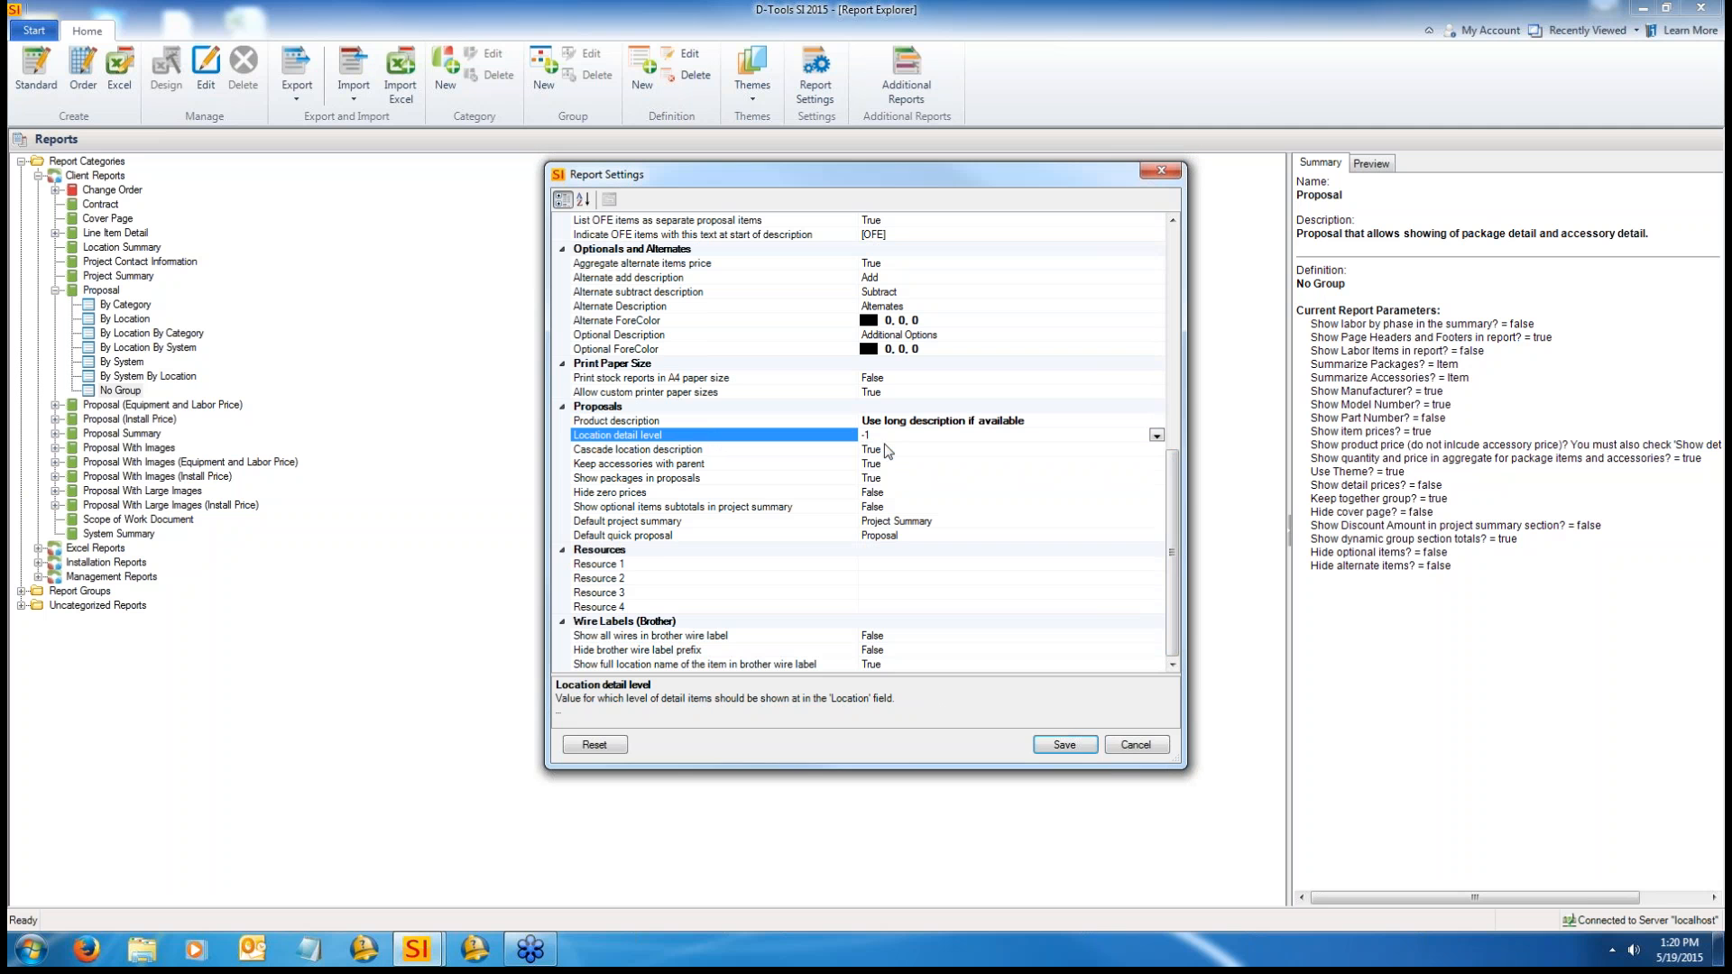
Step: Review the Proposals options from cascade location description through default quick proposal, and save the report settings
left_click(713, 450)
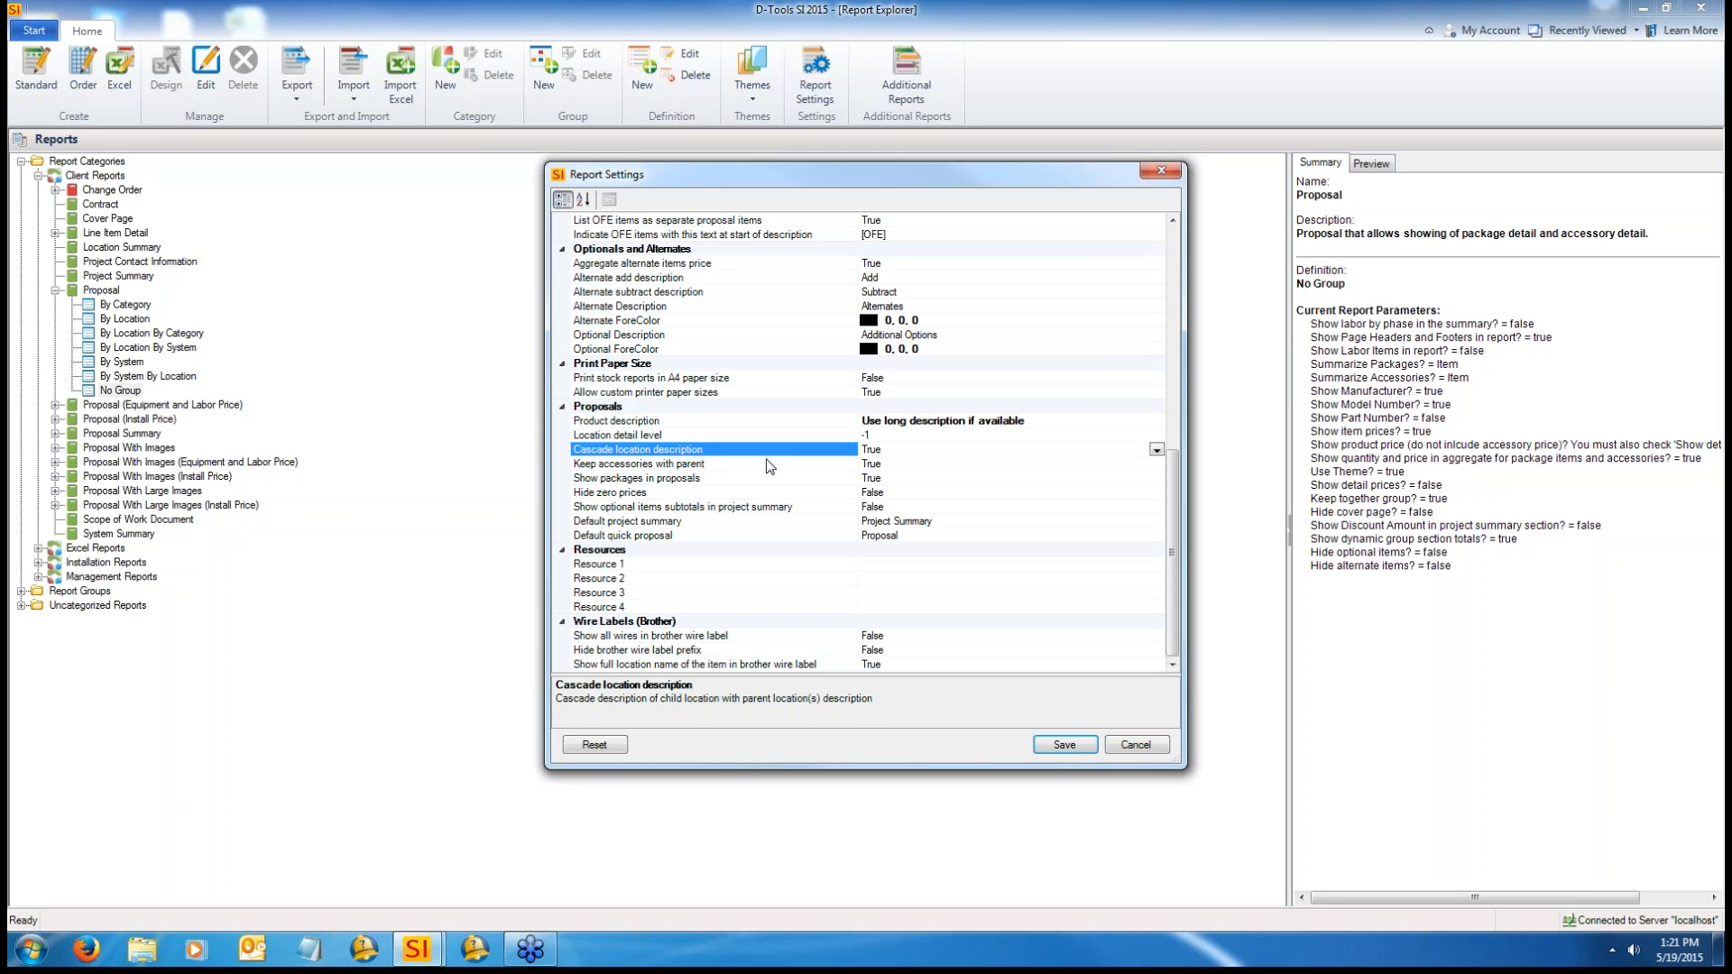
left_click(691, 466)
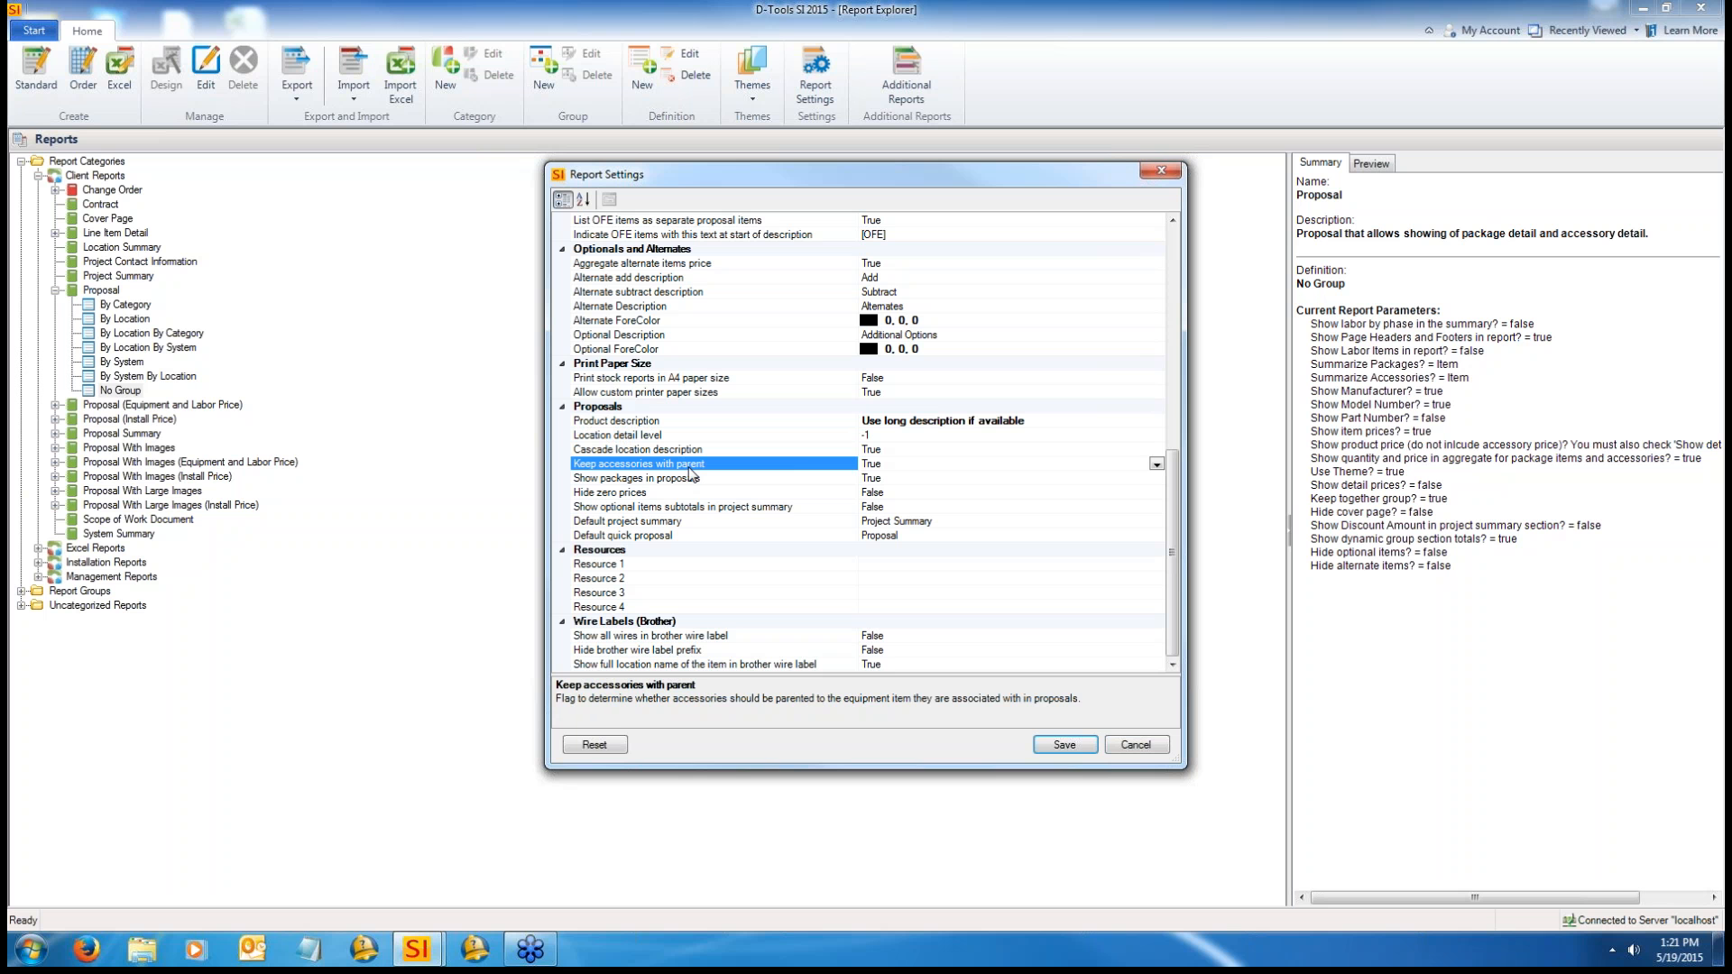
left_click(799, 479)
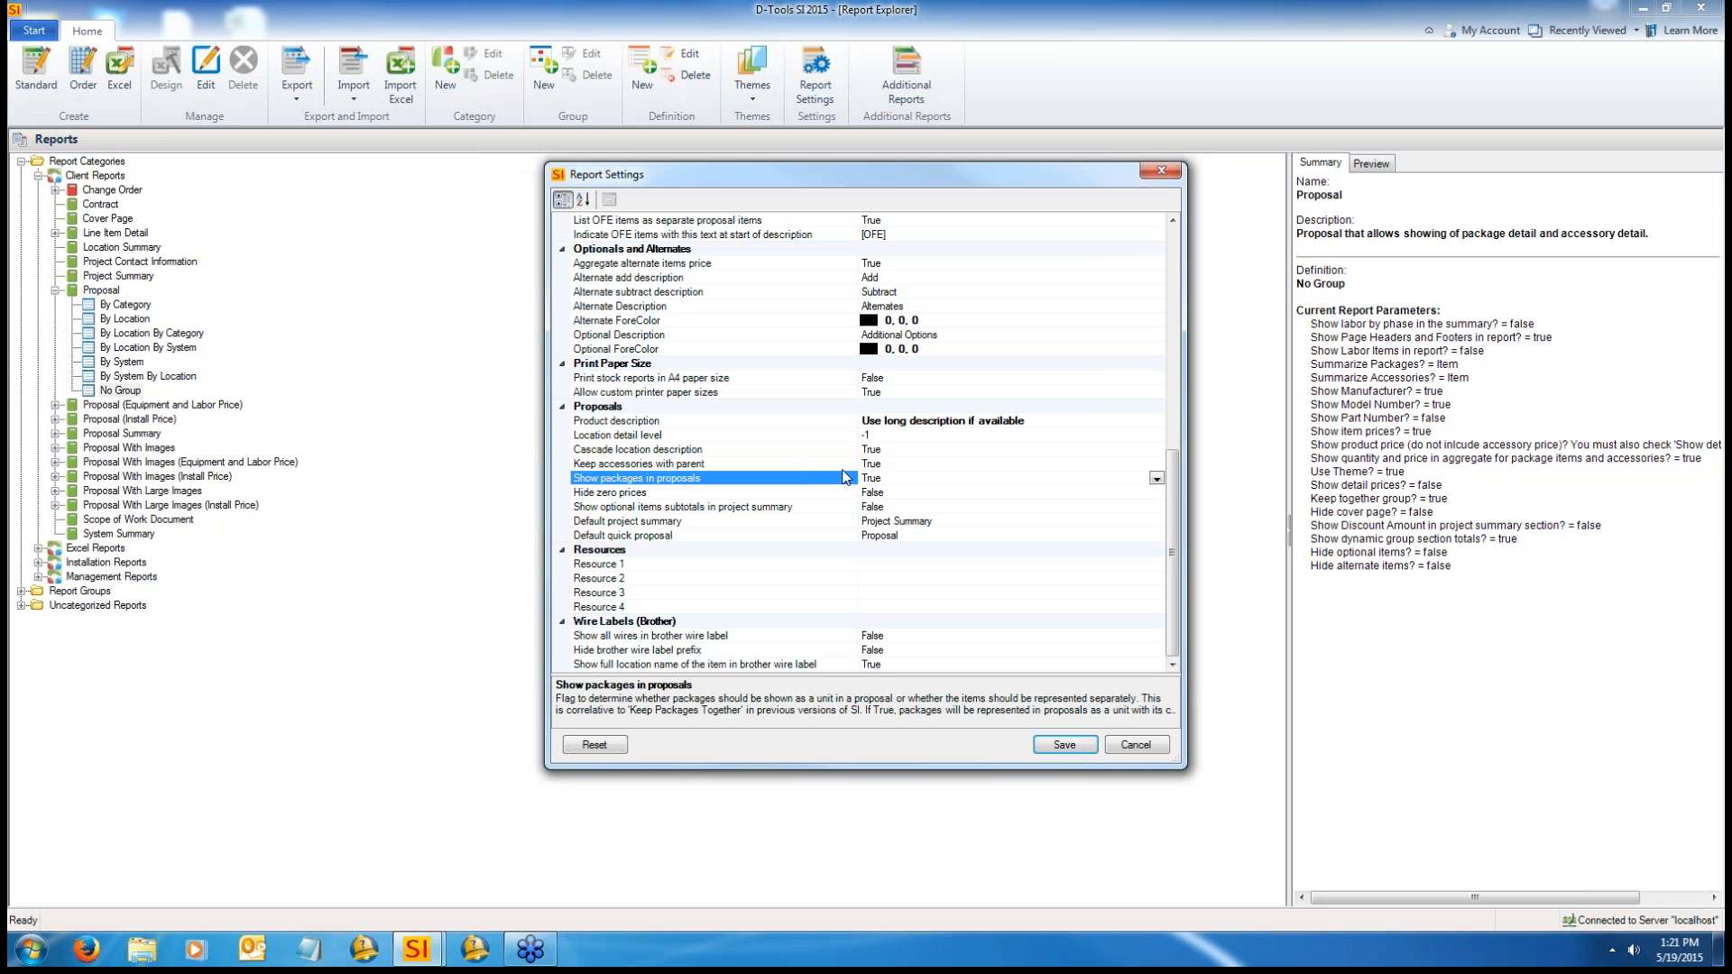
left_click(810, 493)
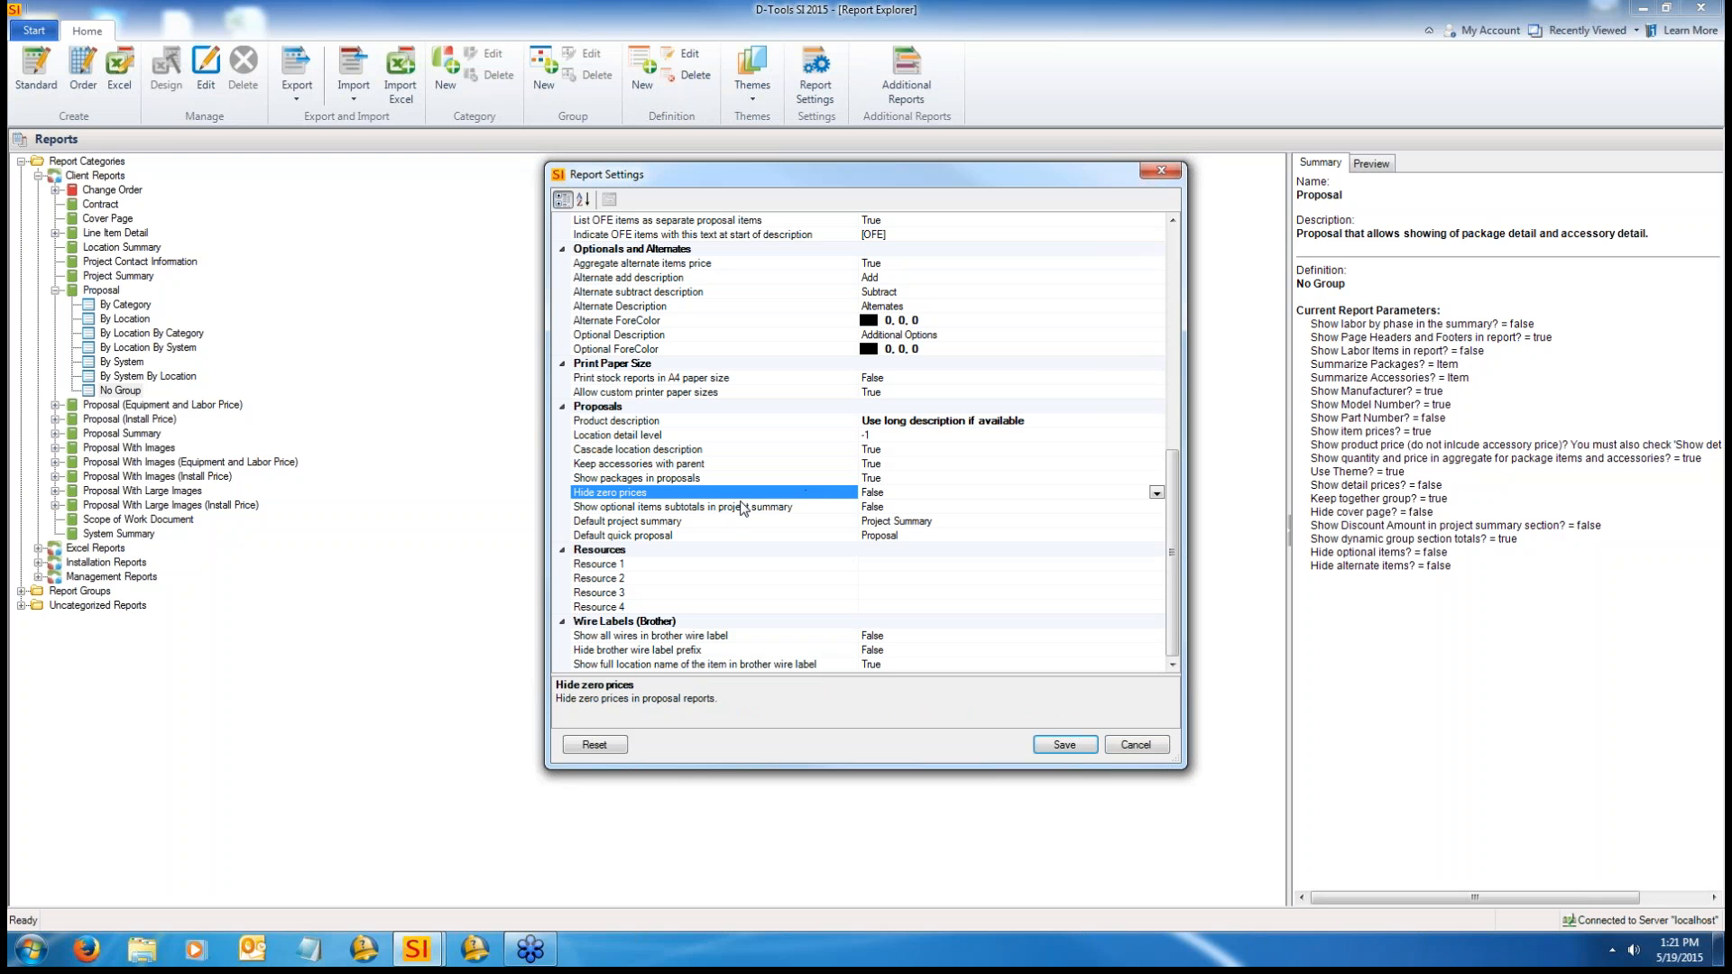
left_click(848, 508)
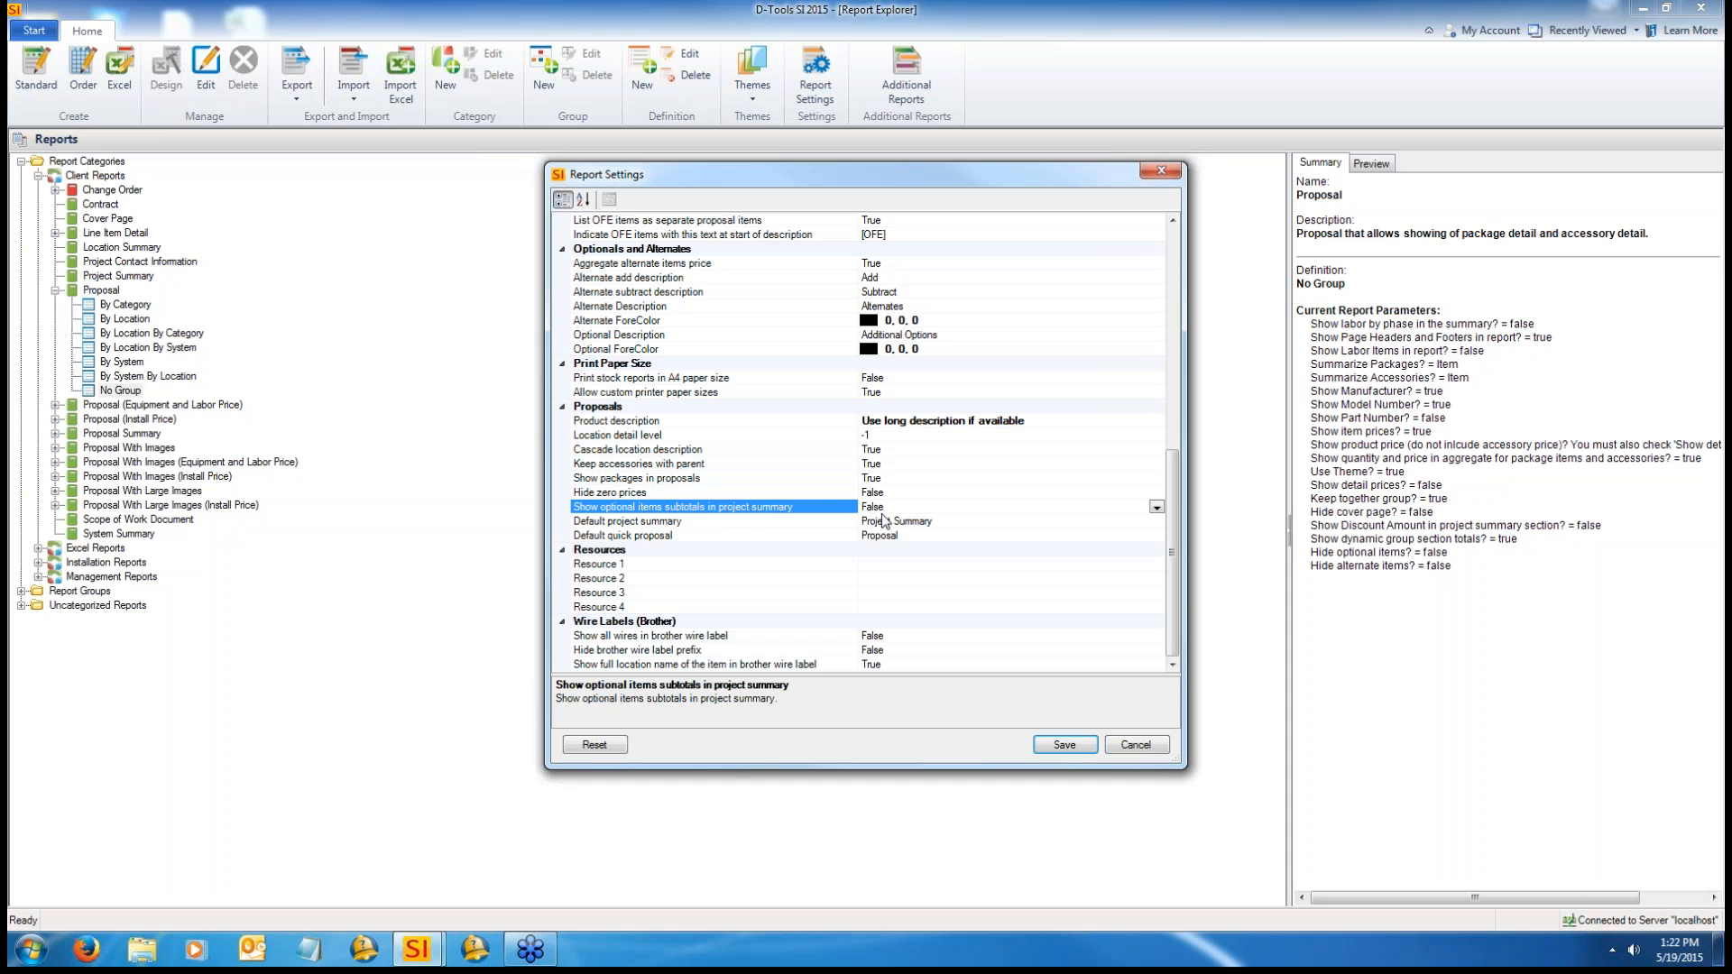
left_click(810, 523)
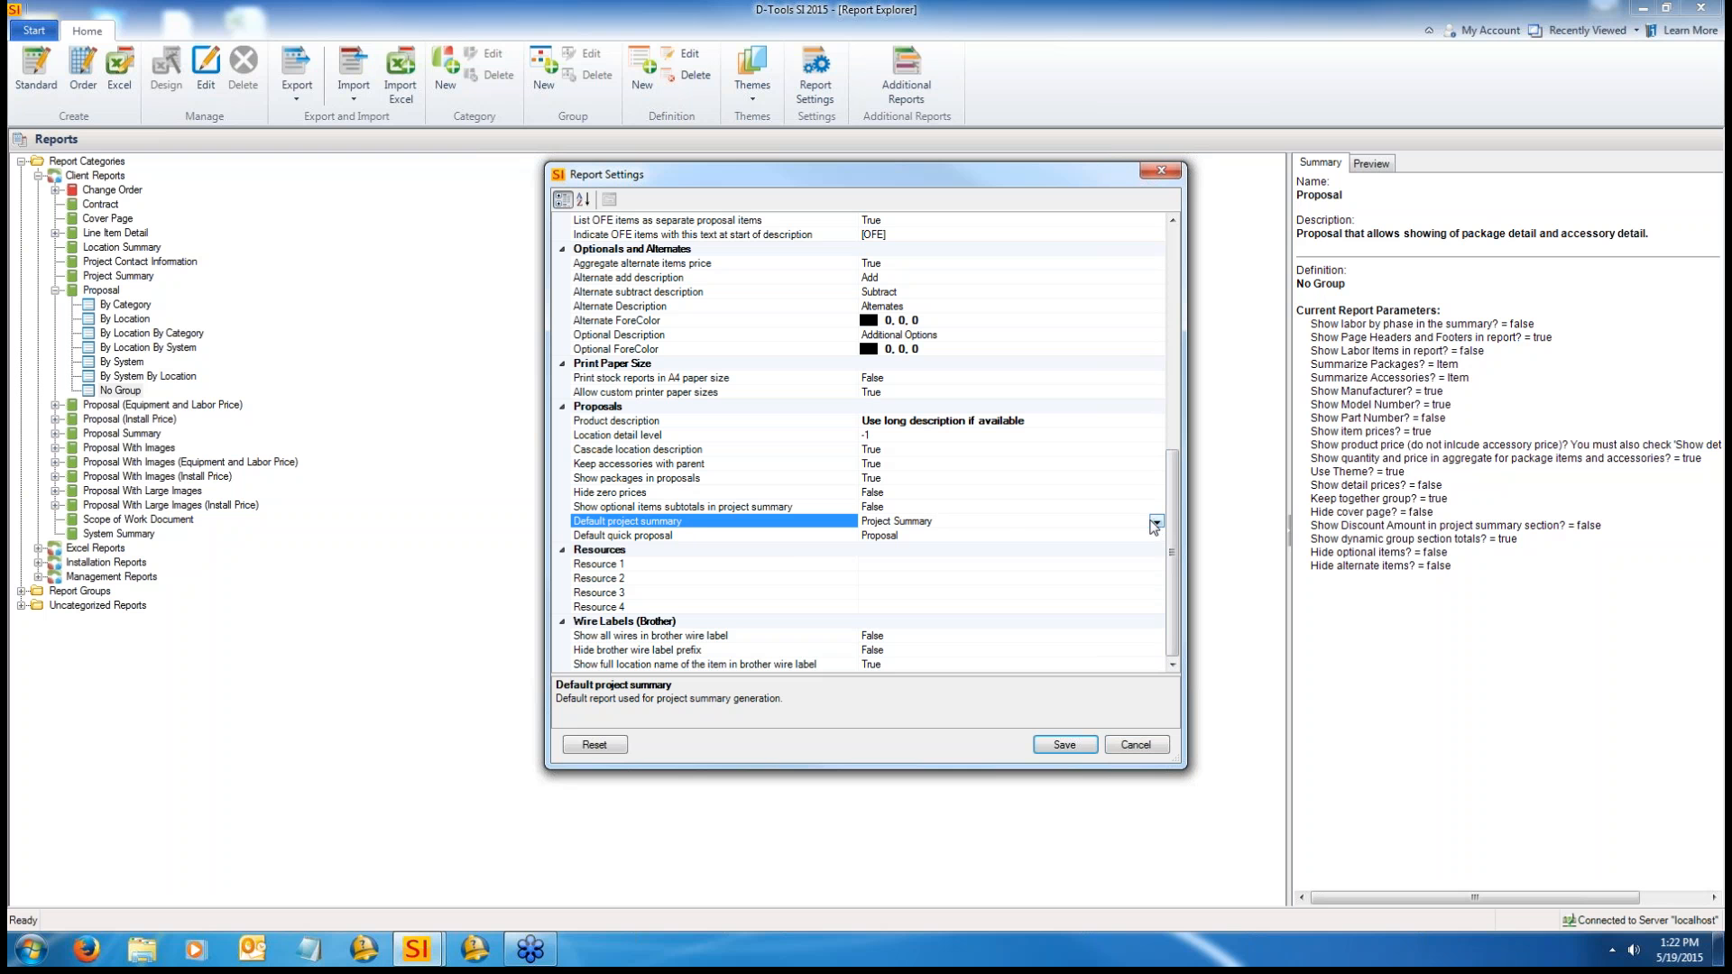
left_click(783, 537)
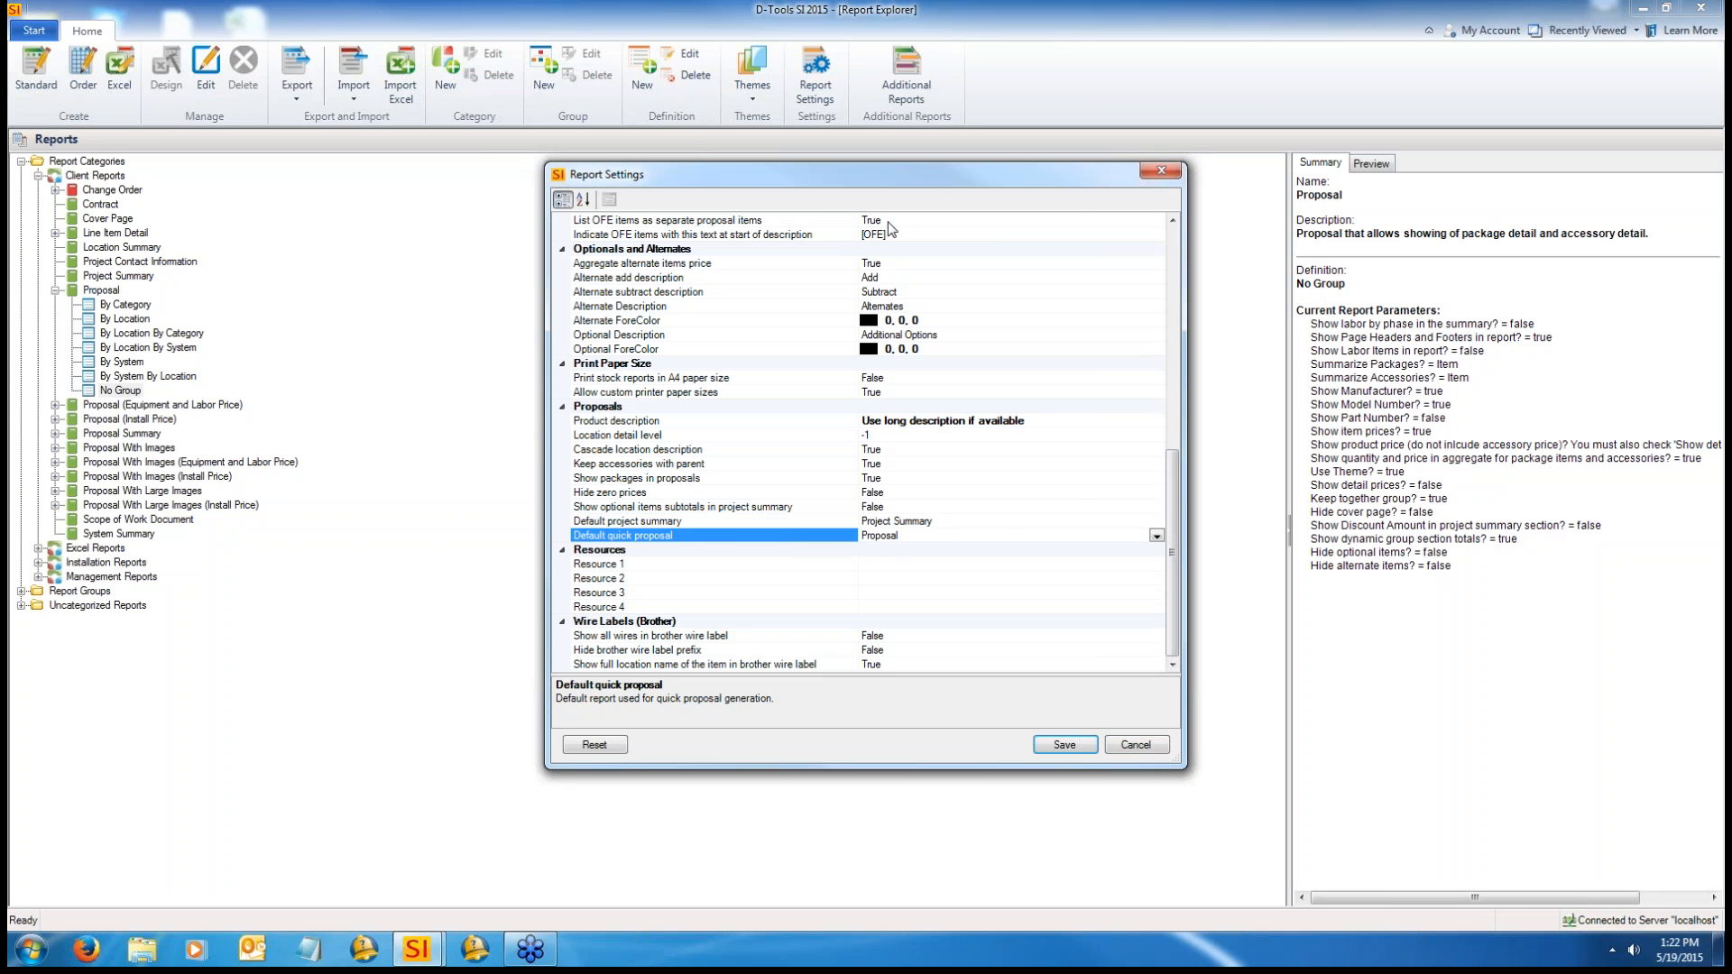
left_click_drag(1173, 496, 1172, 255)
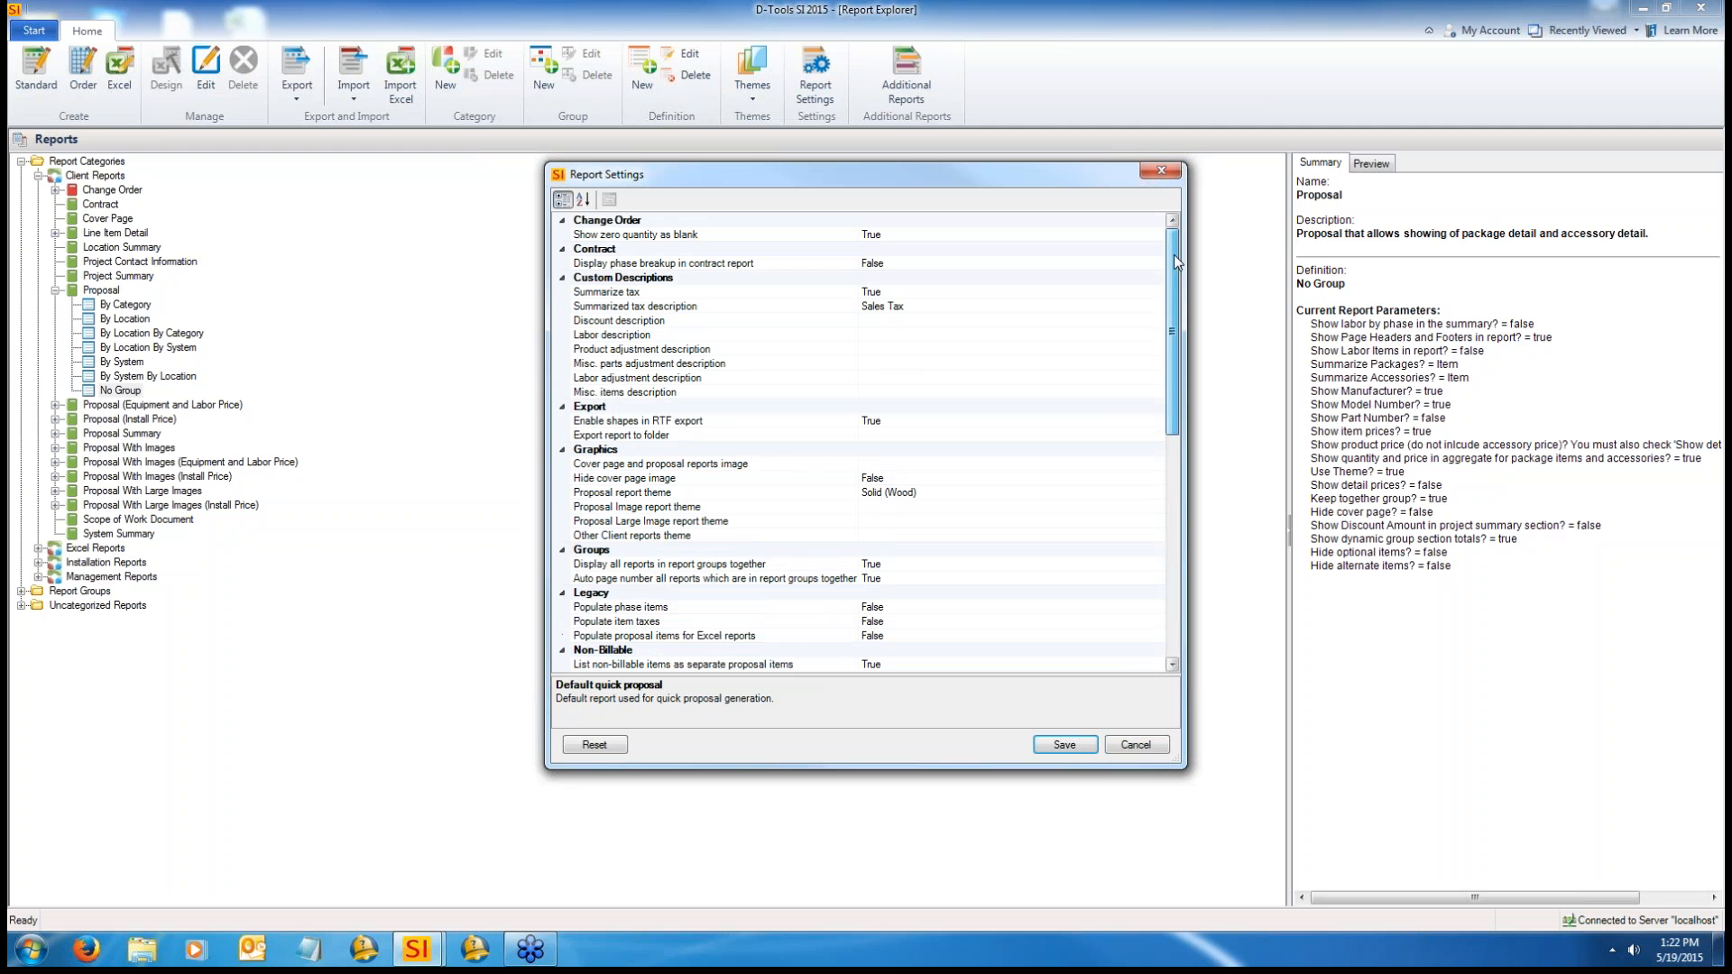
left_click(1061, 745)
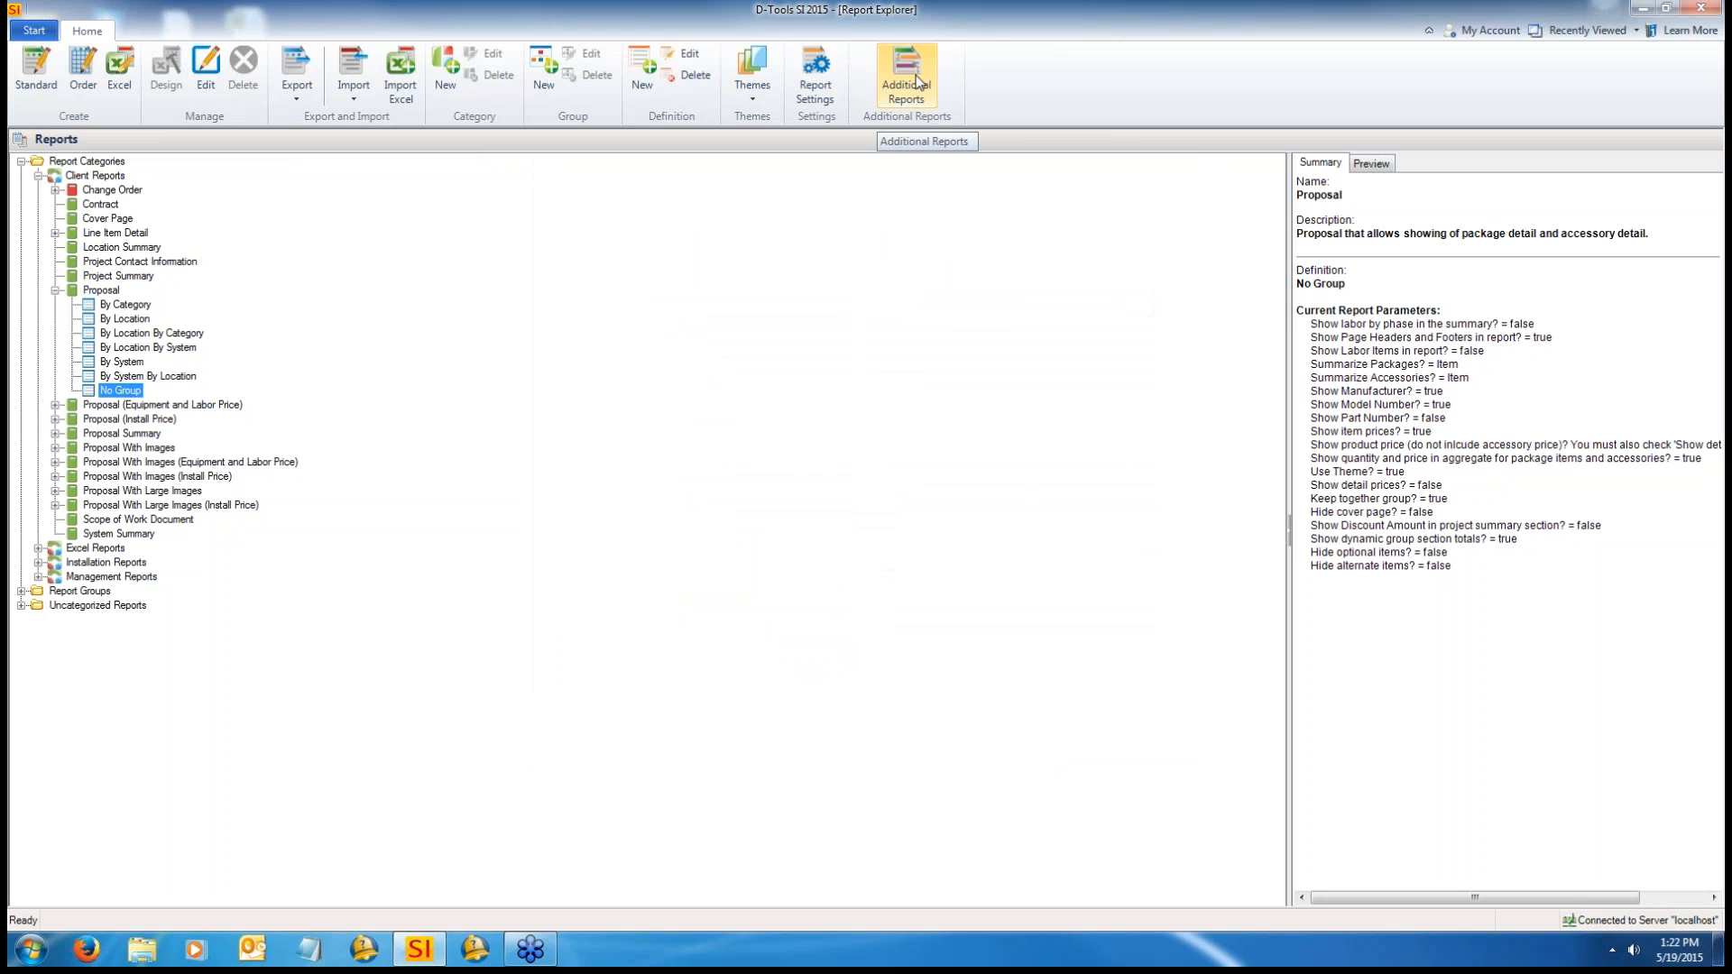
Step: View the Additional Reports page in the online documentation and close the browser
left_click(918, 82)
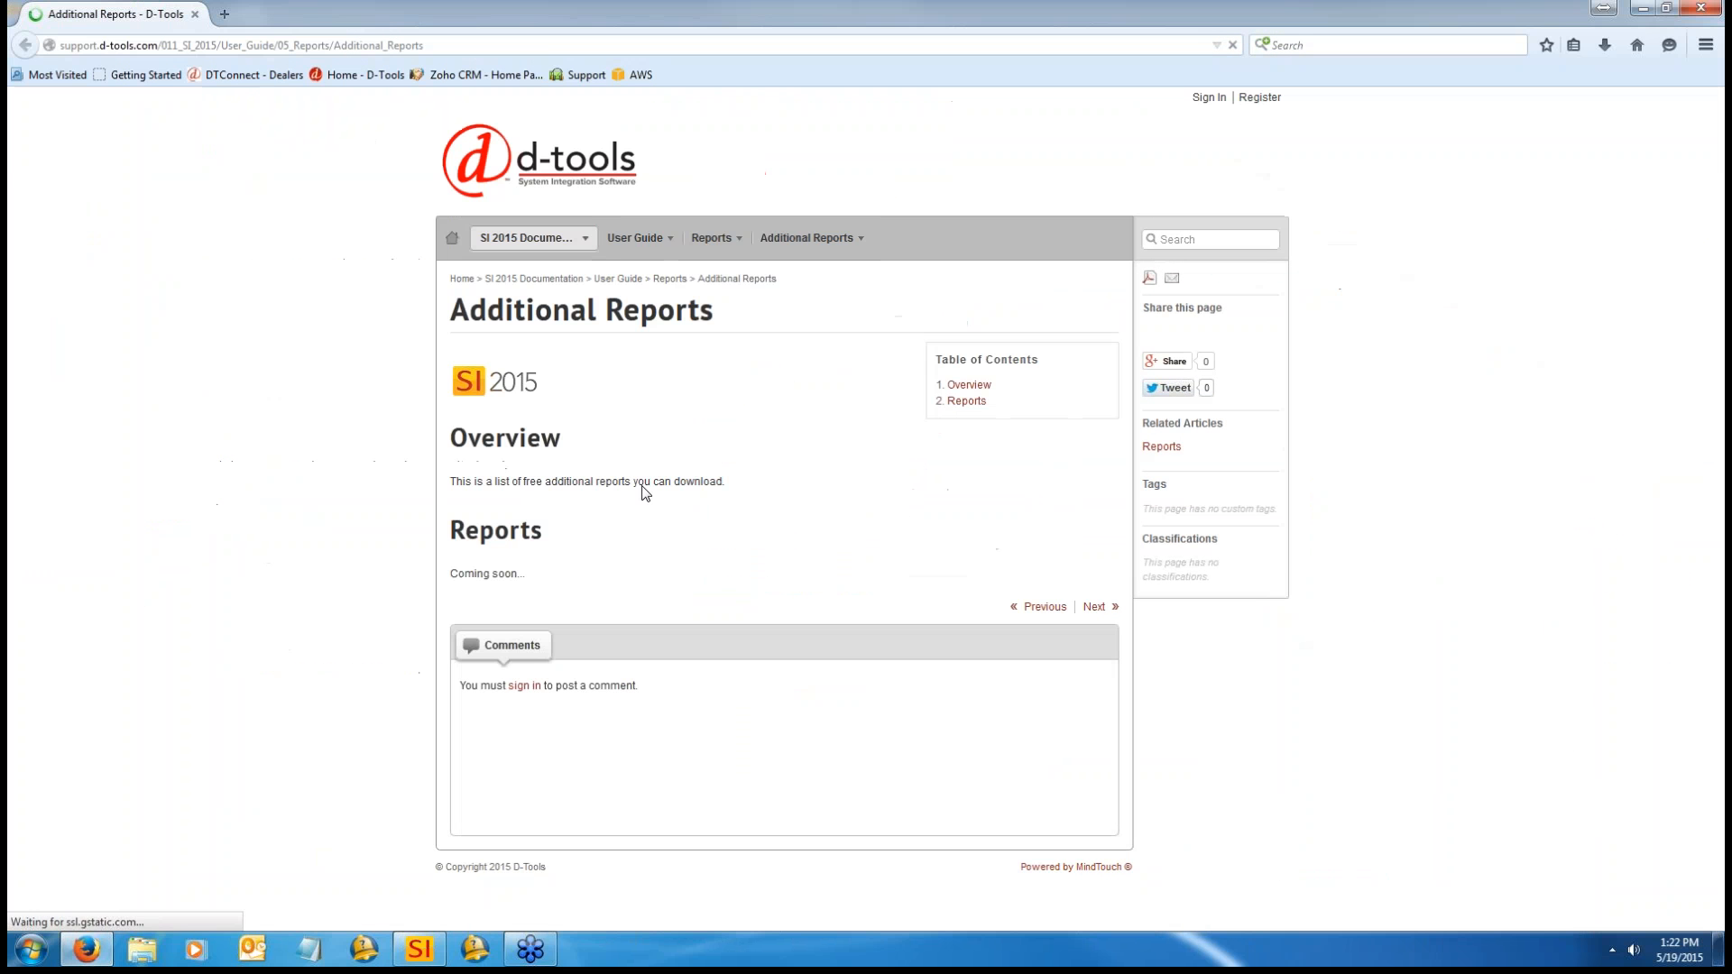
left_click(1703, 9)
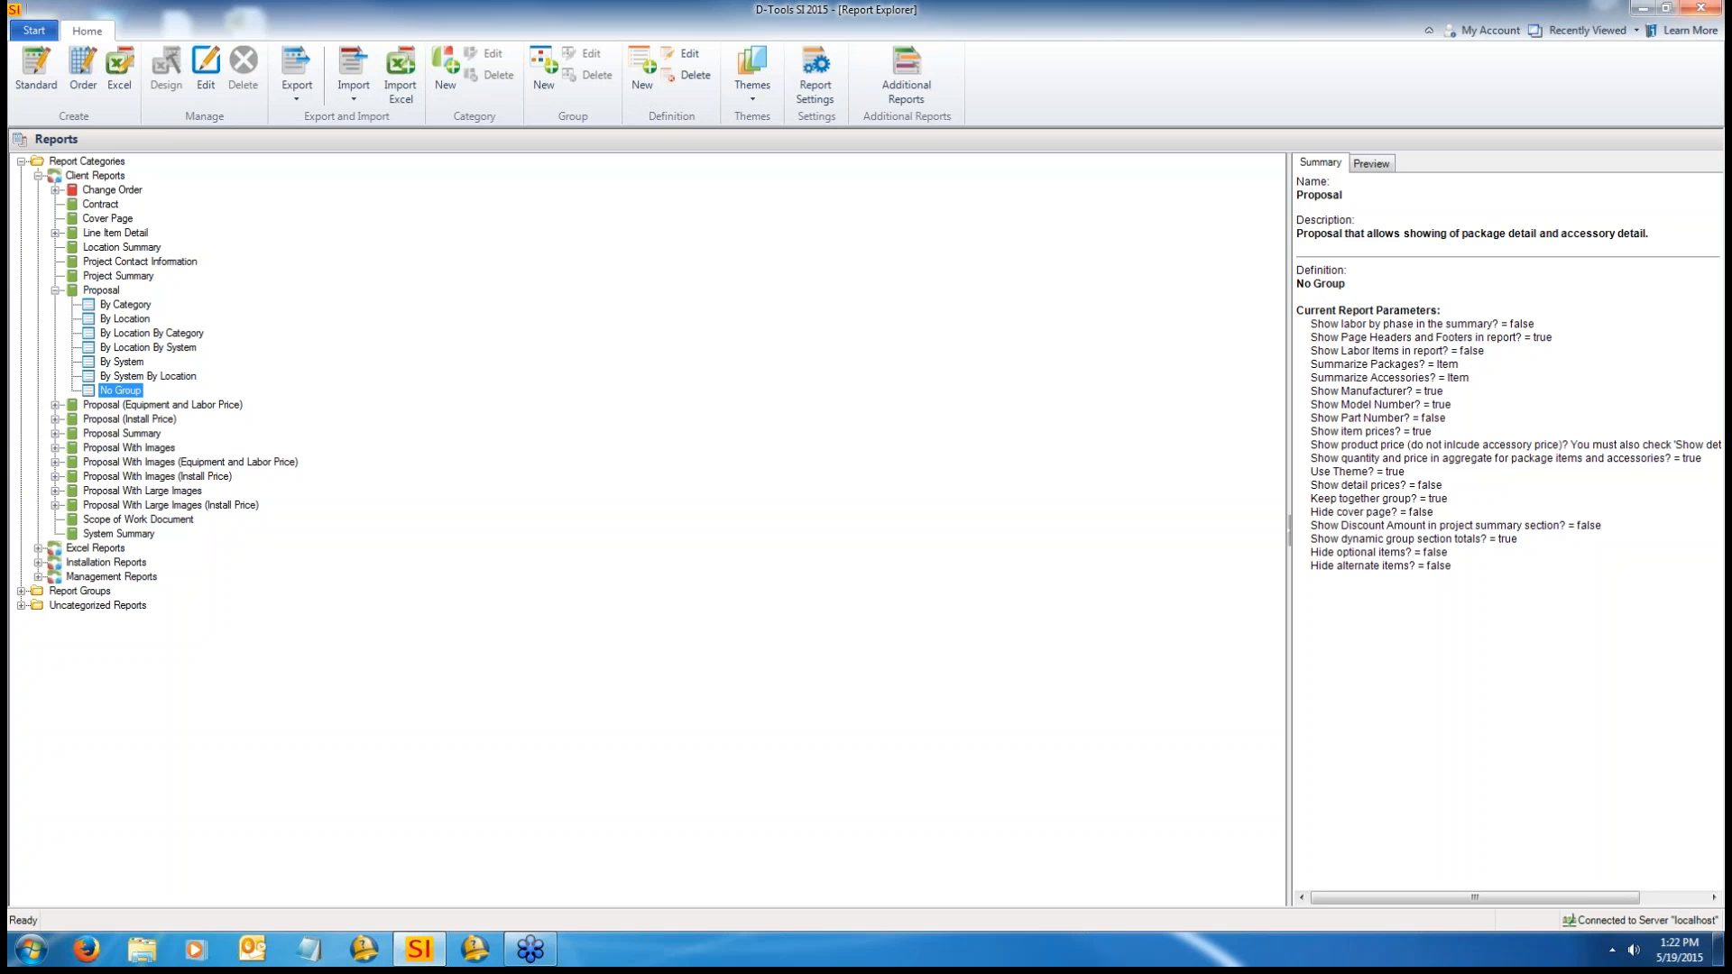
Step: Open the Standard Report Designer and start a new report based on the existing Contract report
left_click(35, 68)
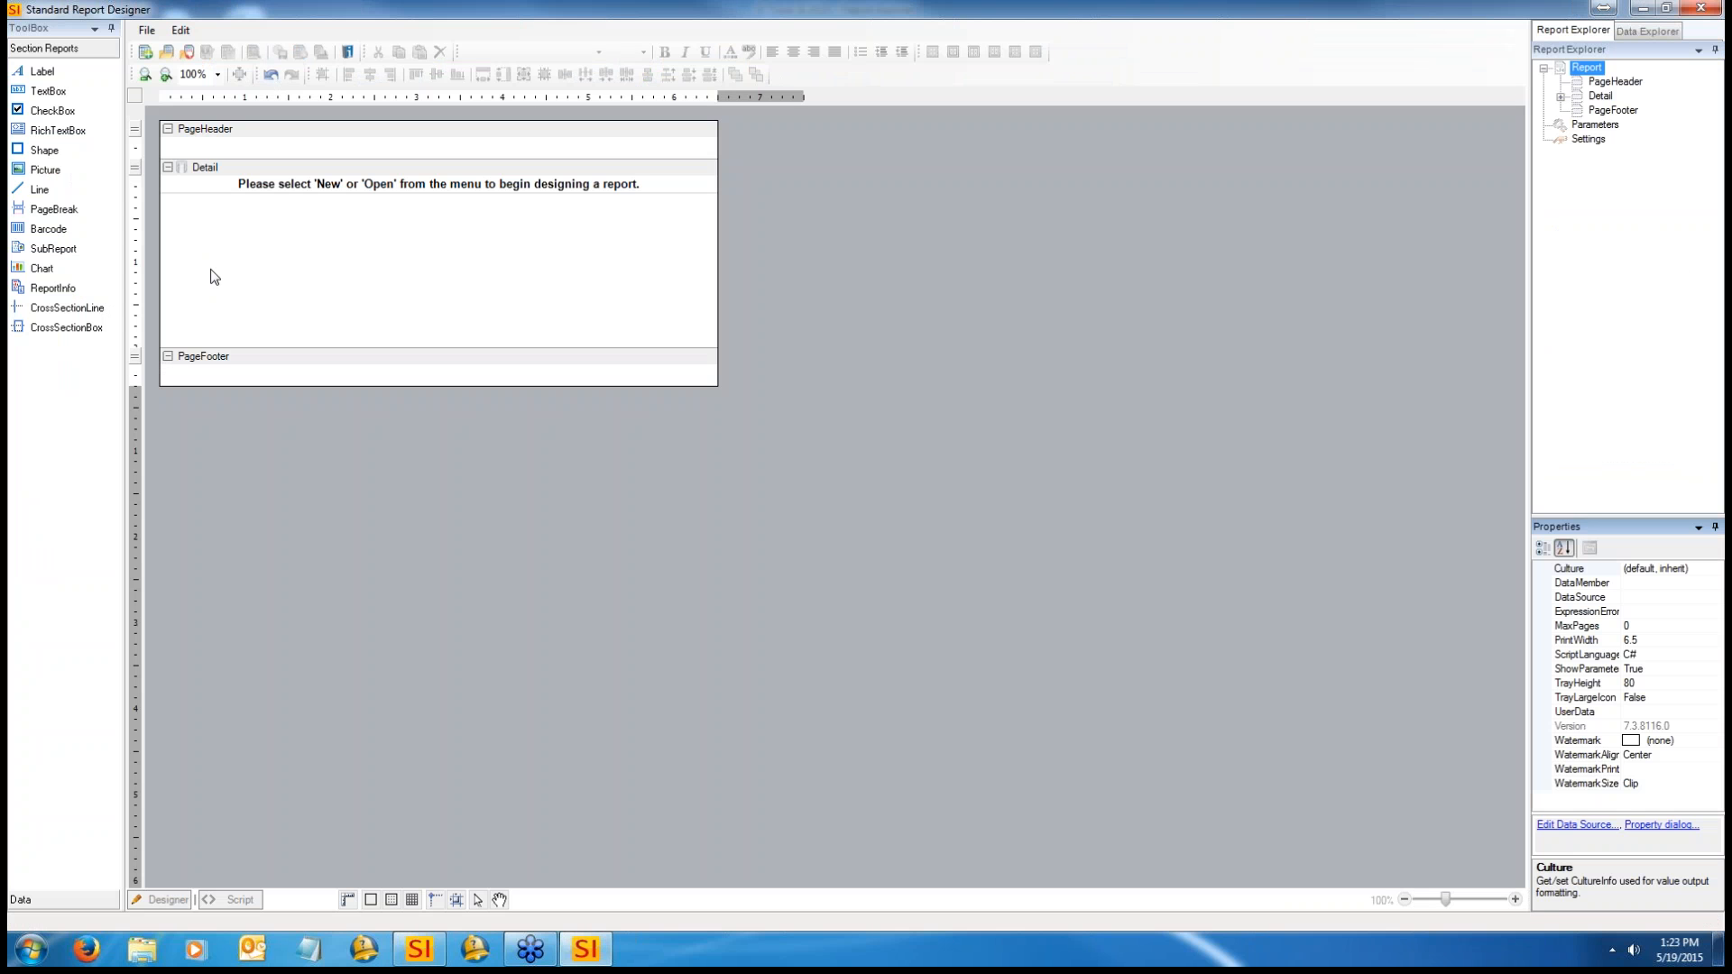
left_click(147, 33)
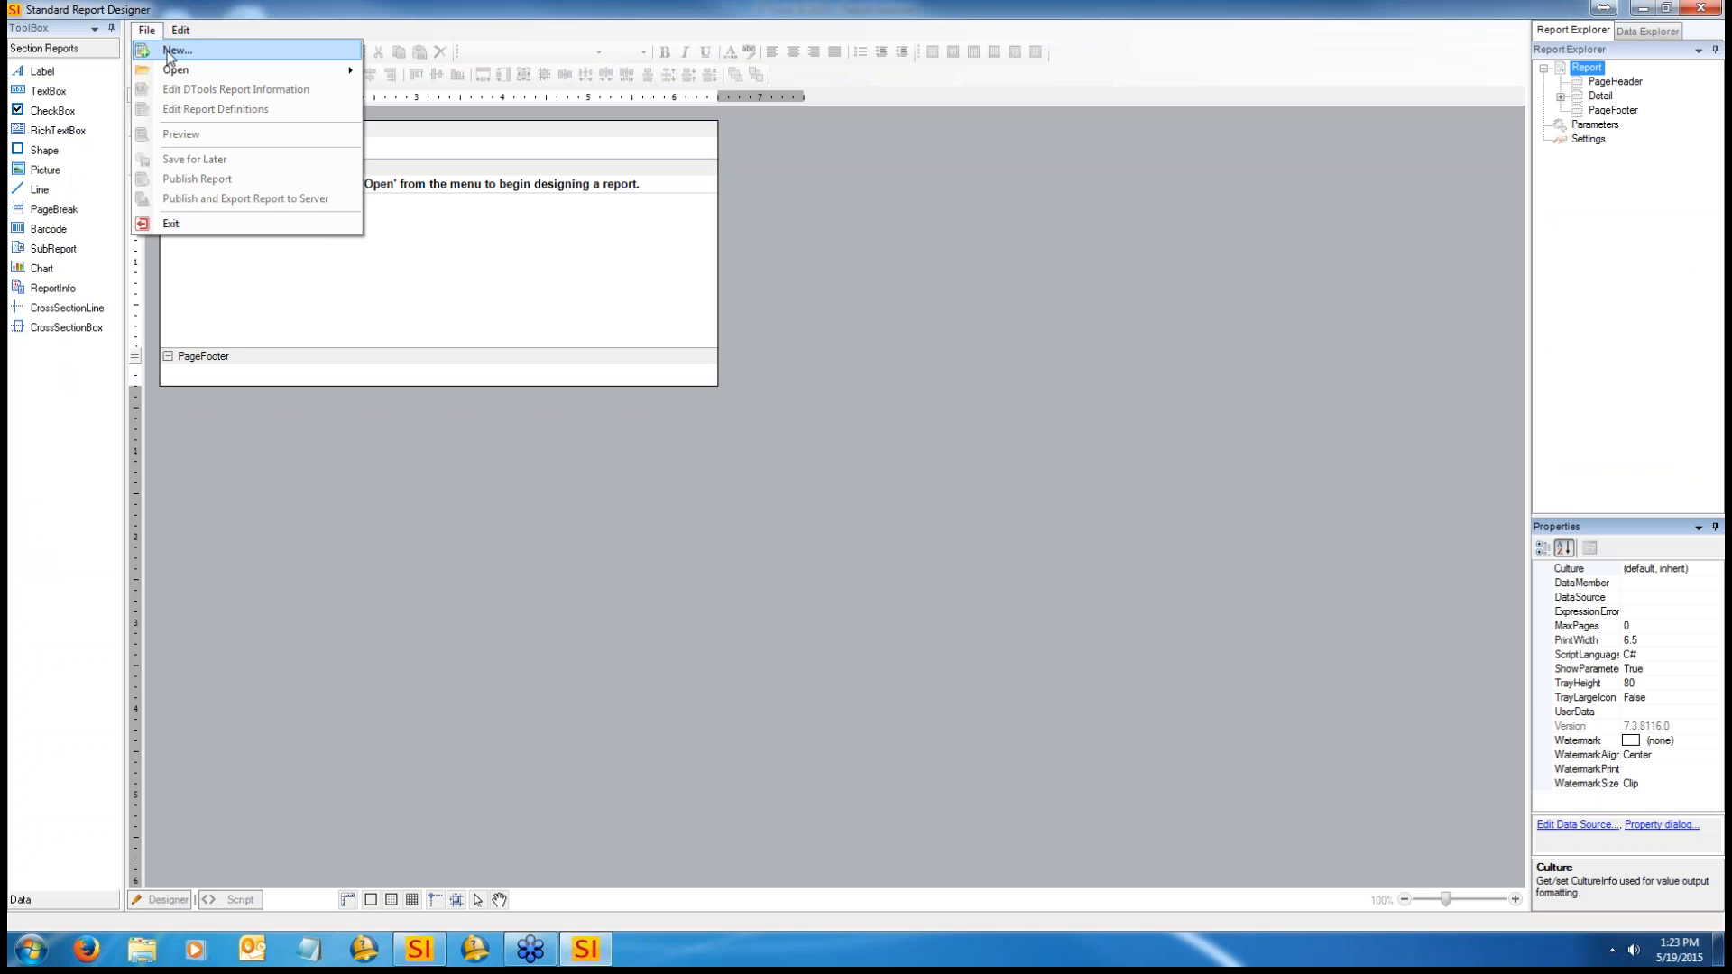
left_click(168, 51)
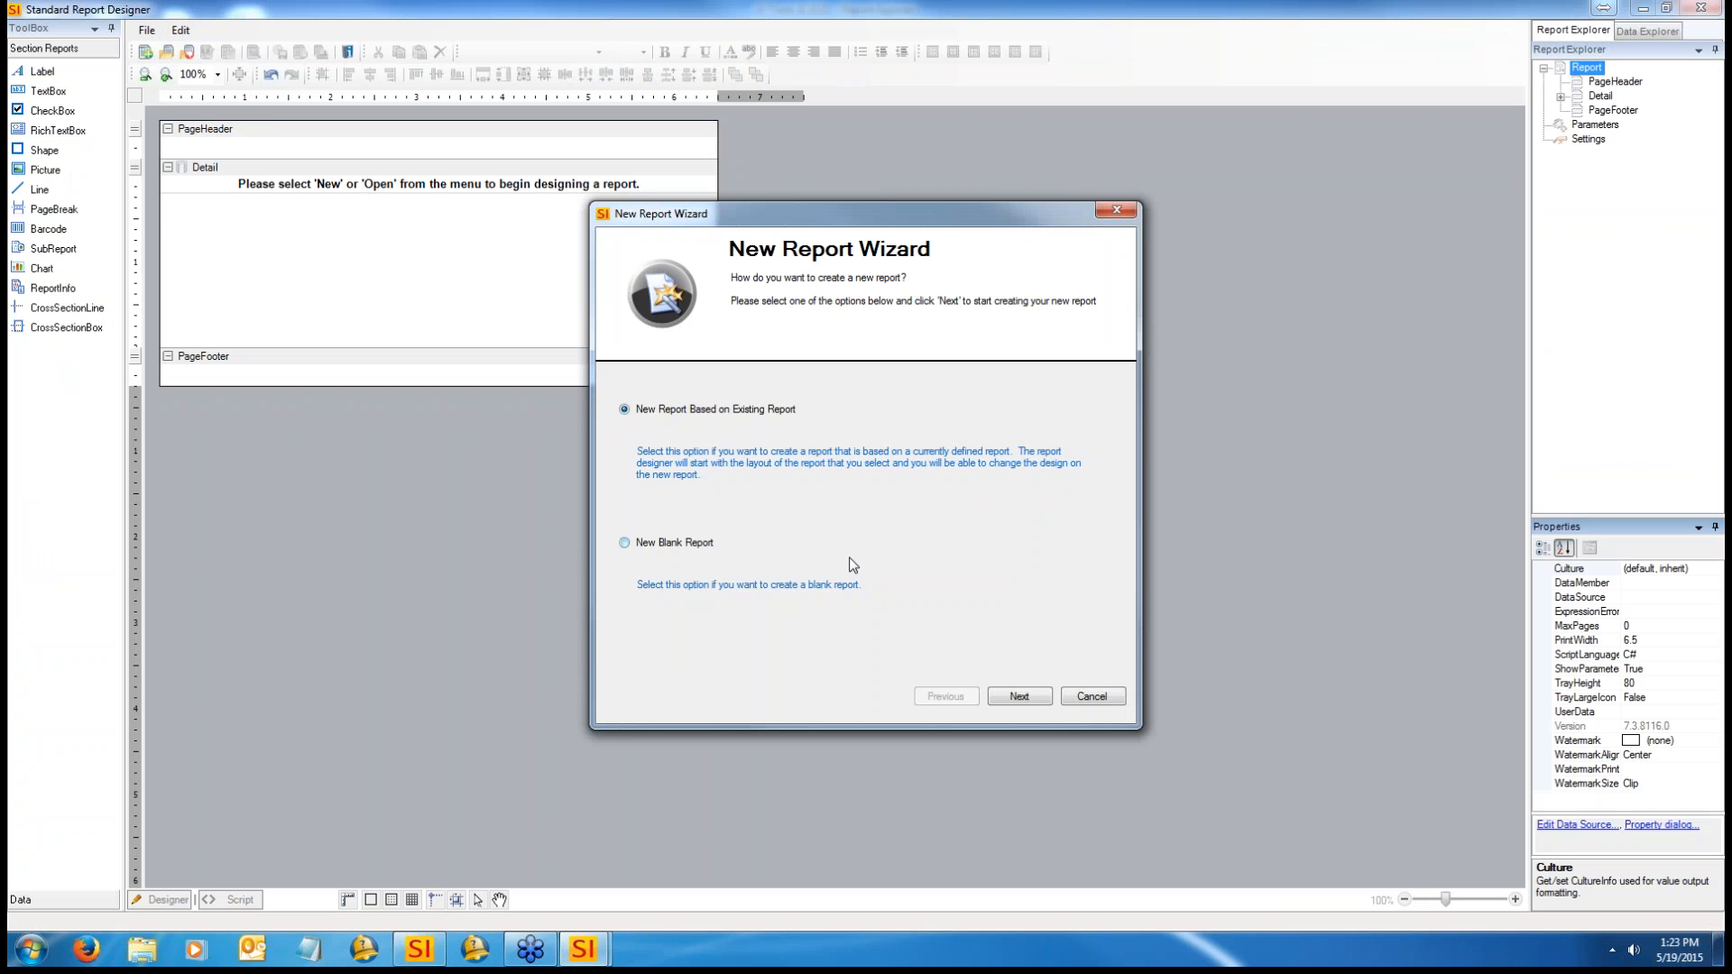
left_click(1016, 696)
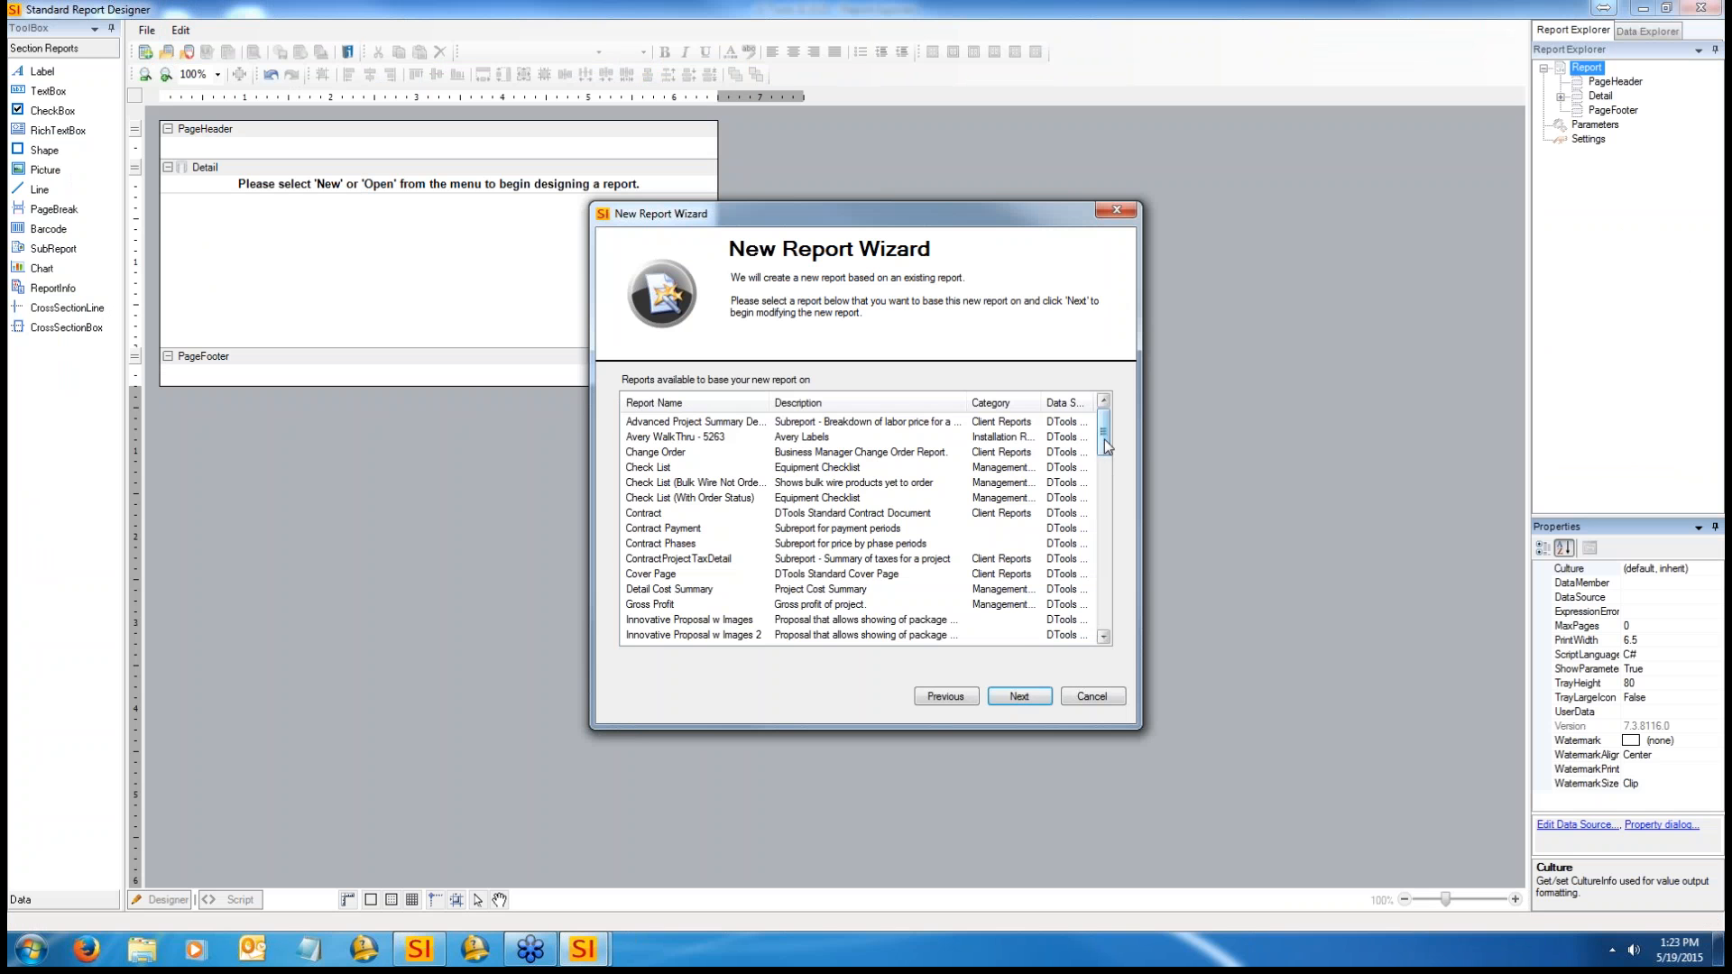
mouse_move(1106, 445)
left_mouse_down()
mouse_move(1106, 552)
mouse_move(1102, 446)
left_mouse_up()
left_click(851, 513)
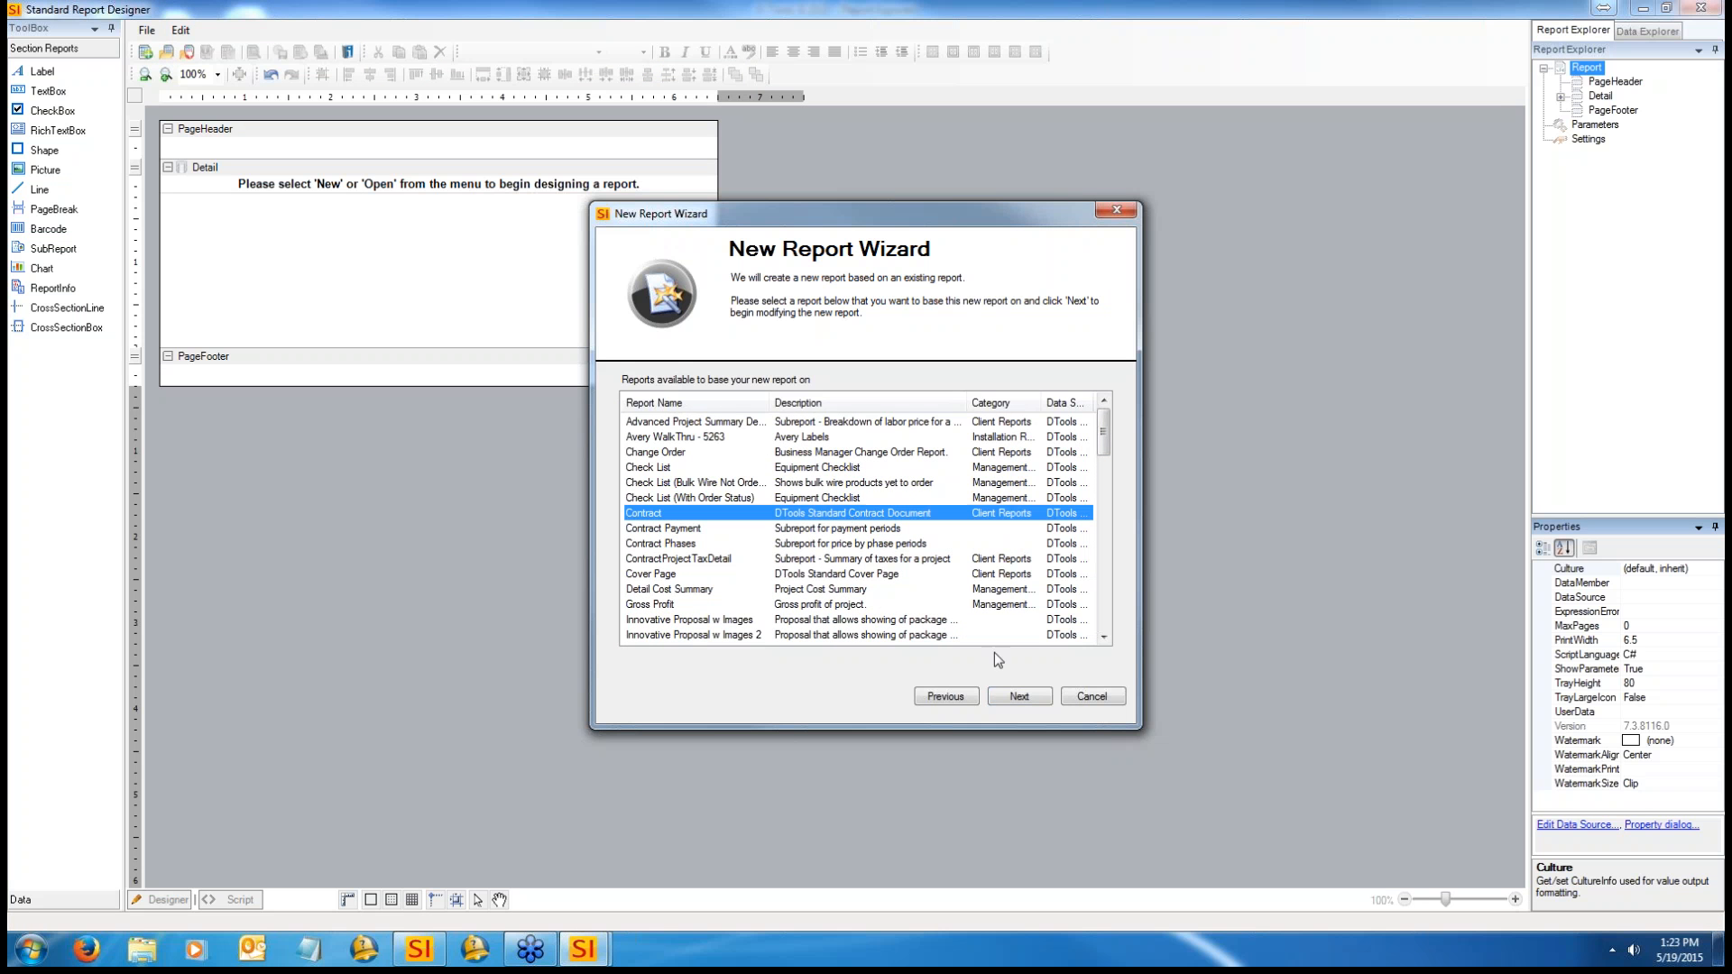
left_click(1018, 702)
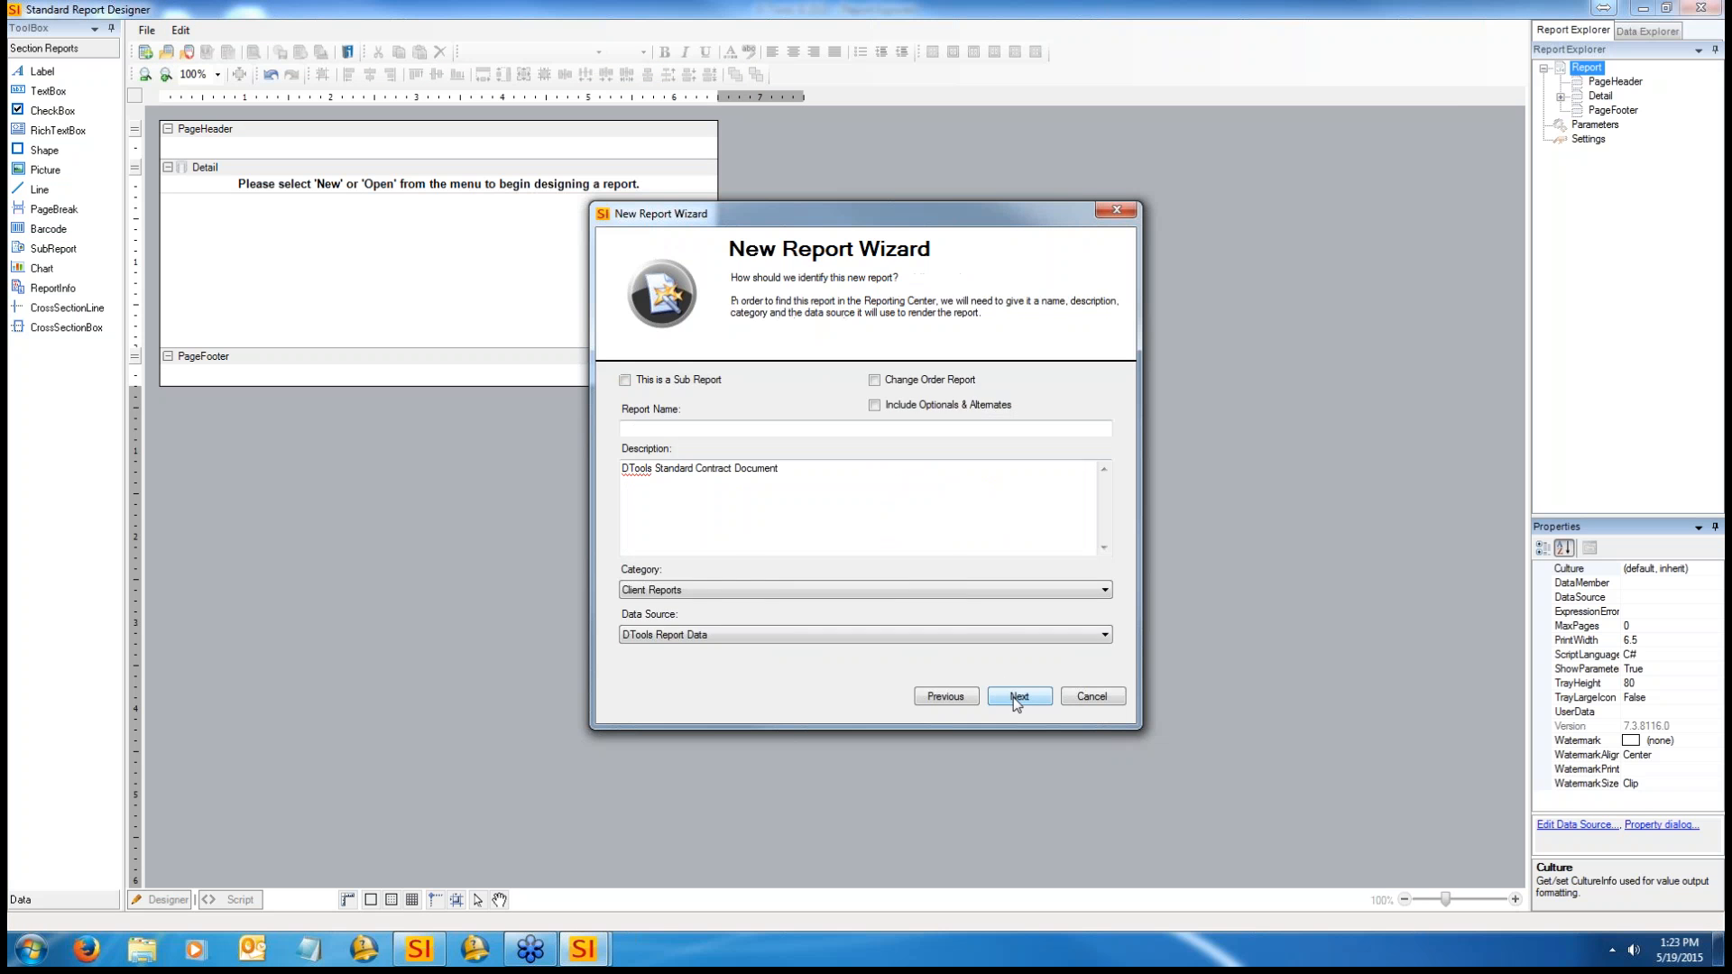
Step: Name the report "Webinar Contract" with category Client Reports and data source DTools Report Data, and proceed to the page setup
left_click(716, 425)
type("Webinar")
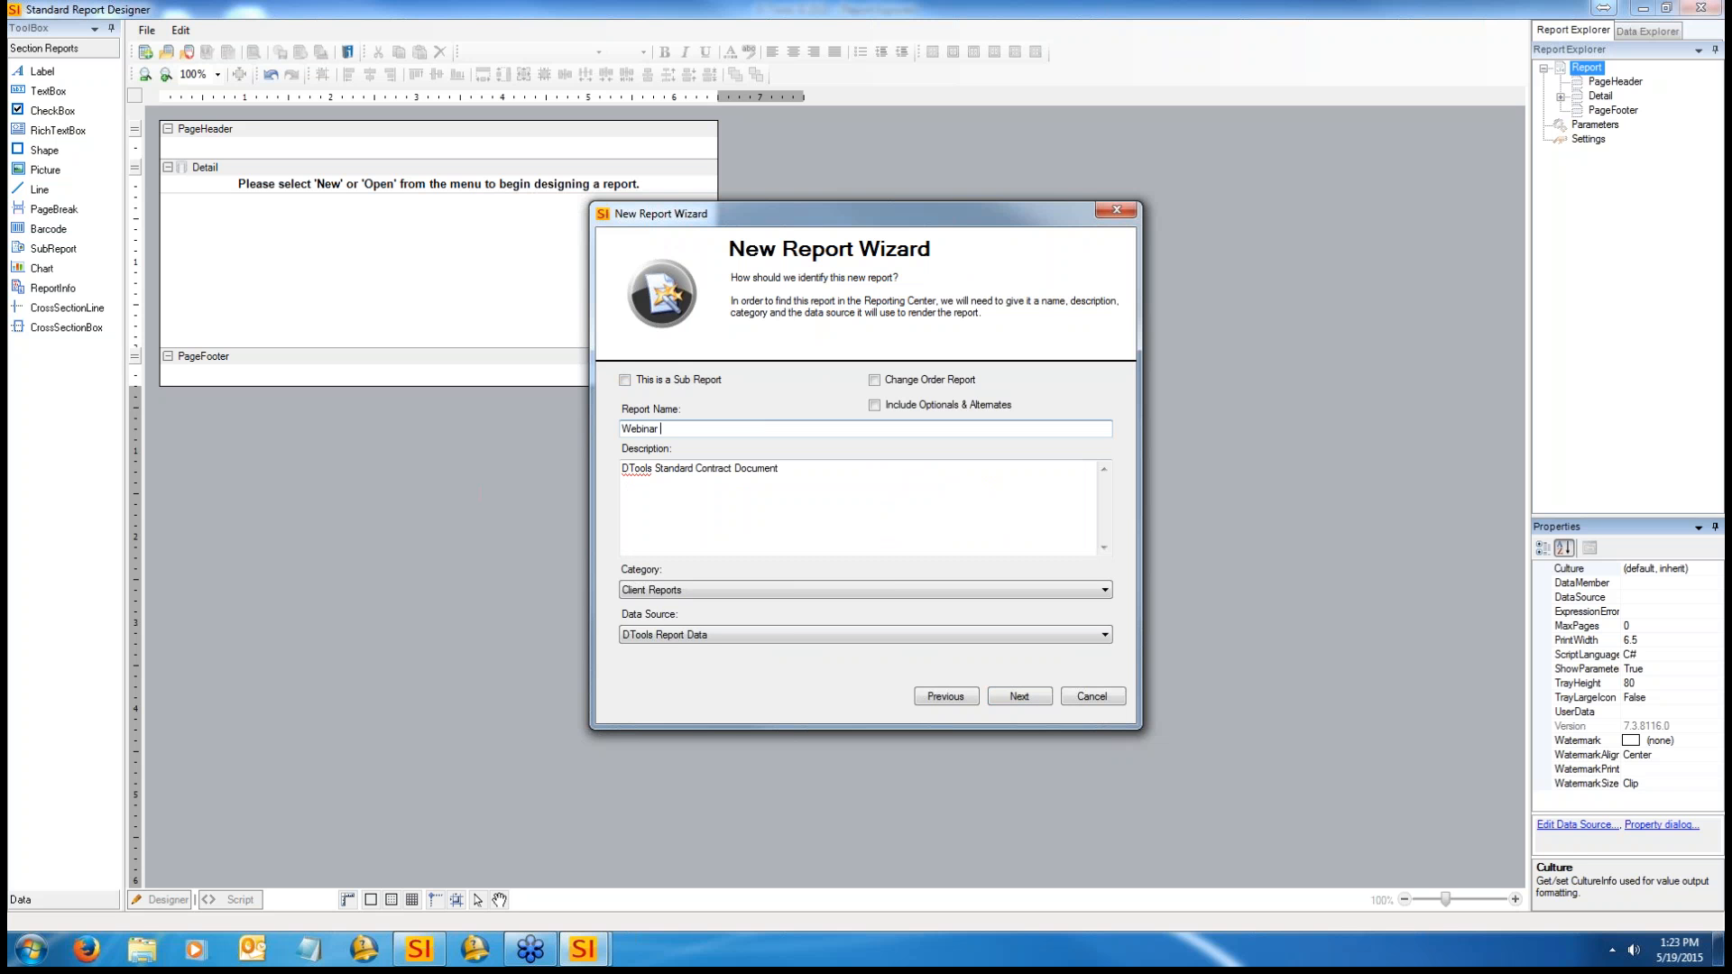
type(" Contract")
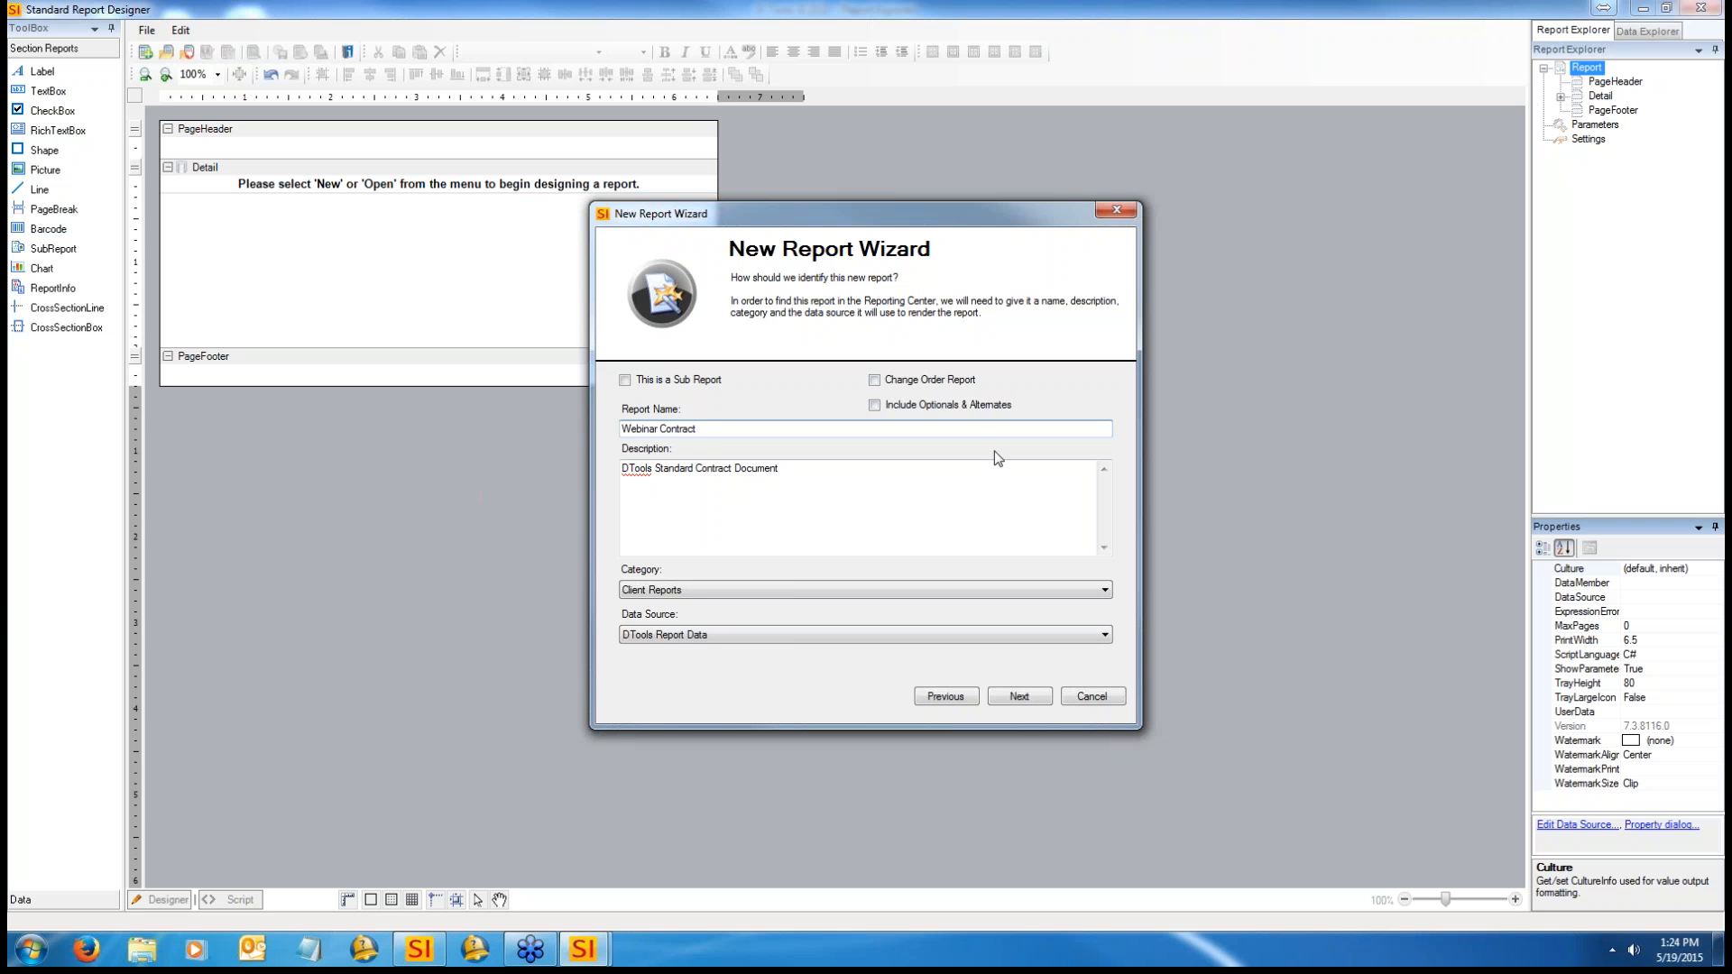
left_click(758, 589)
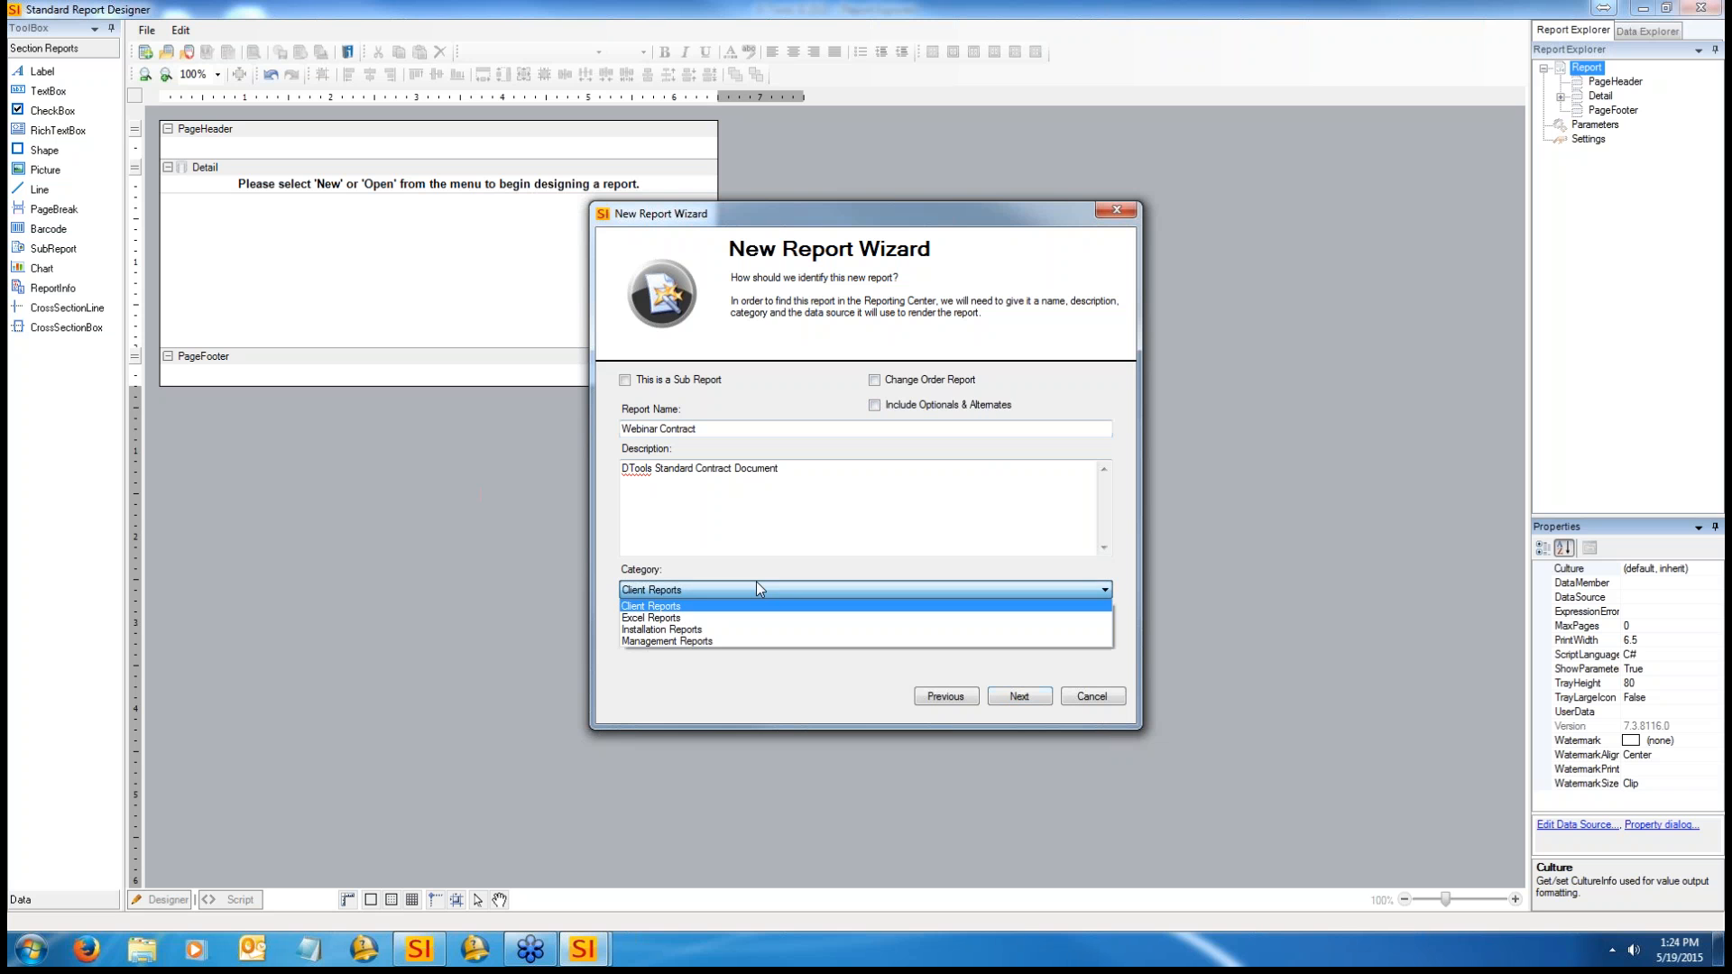
left_click(762, 591)
left_click(775, 632)
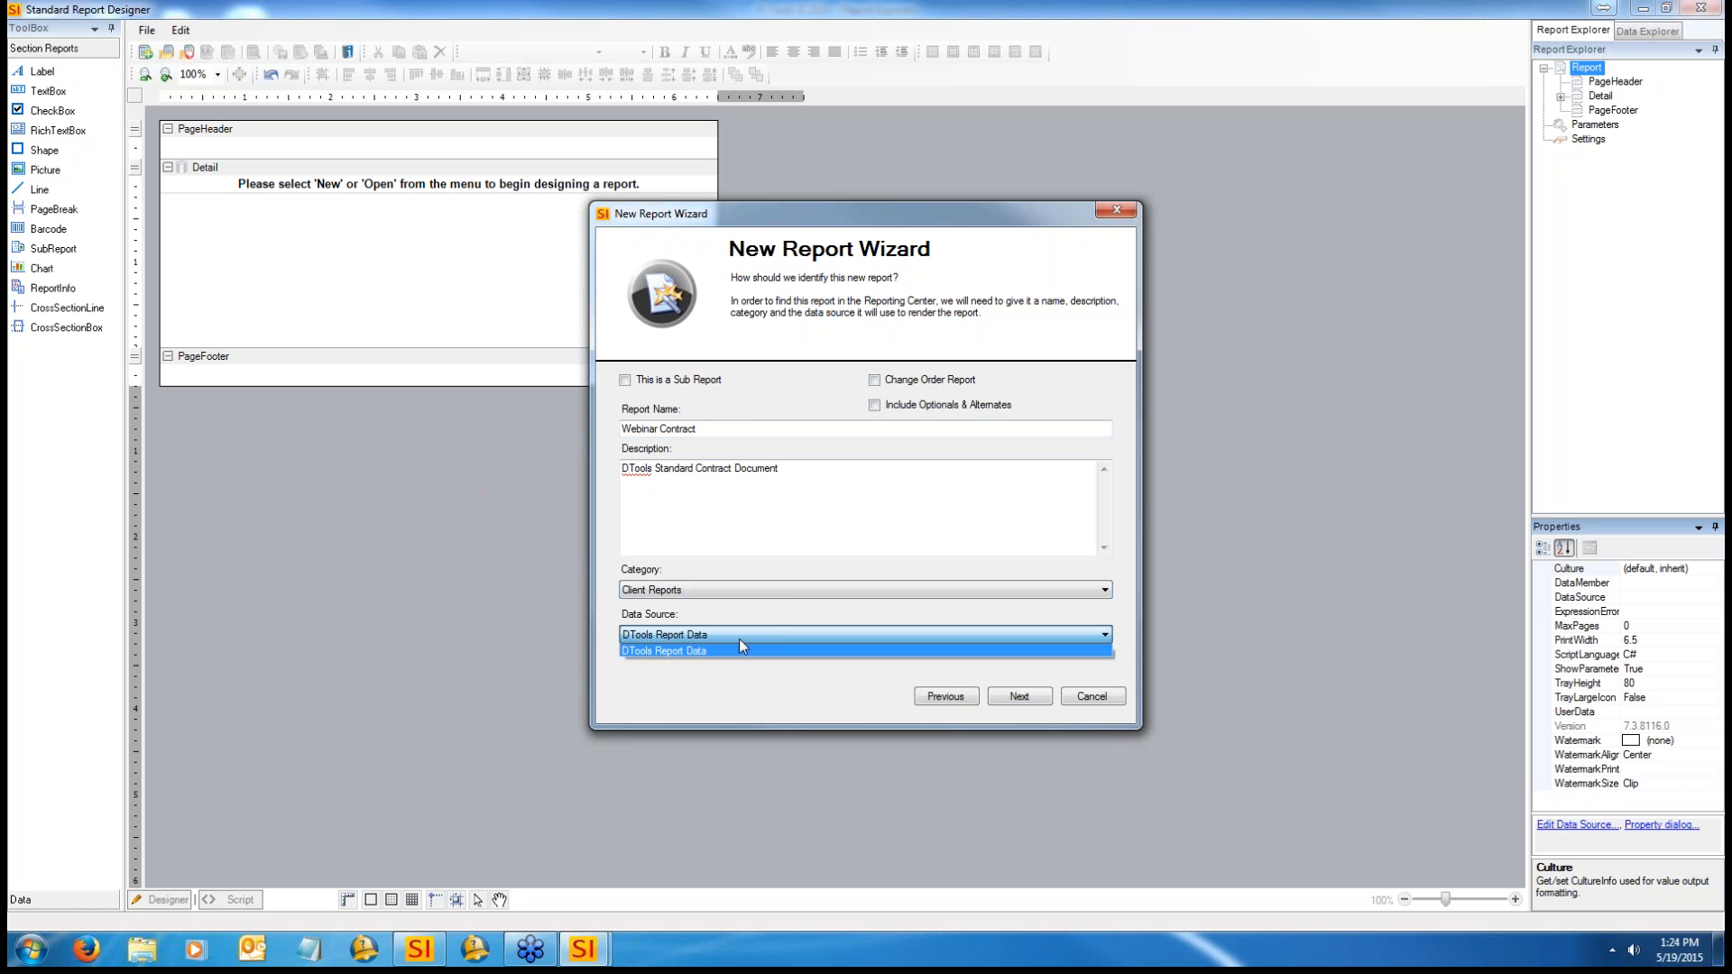
left_click(714, 648)
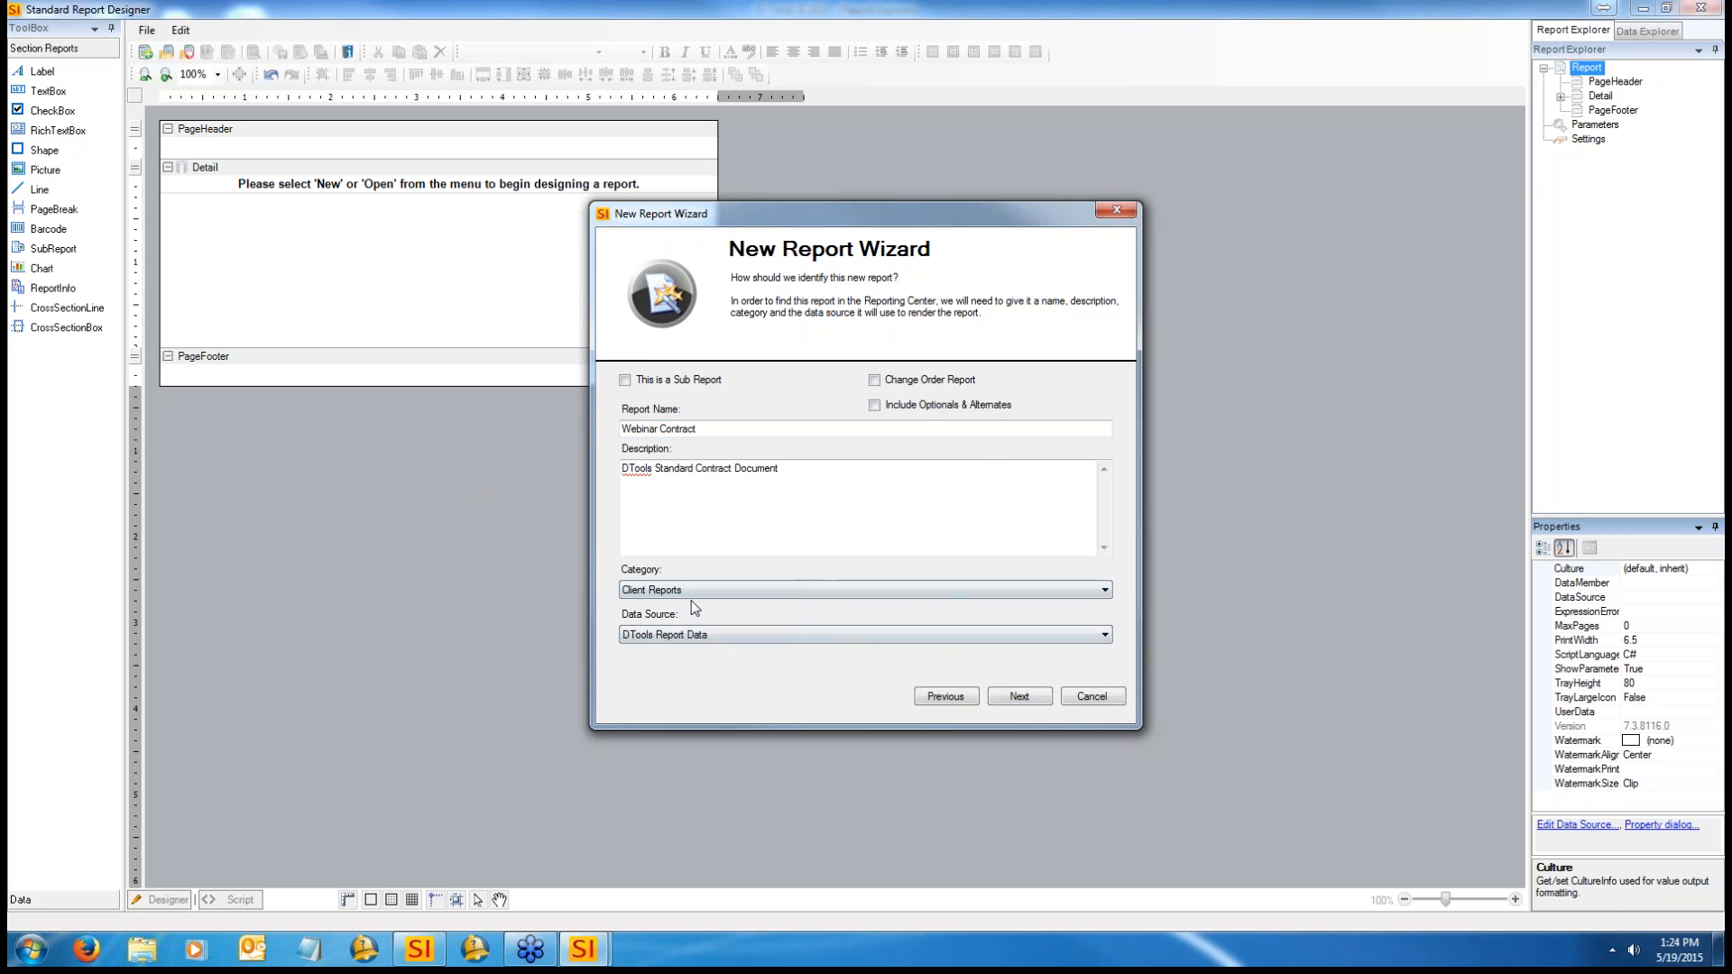
left_click(1018, 698)
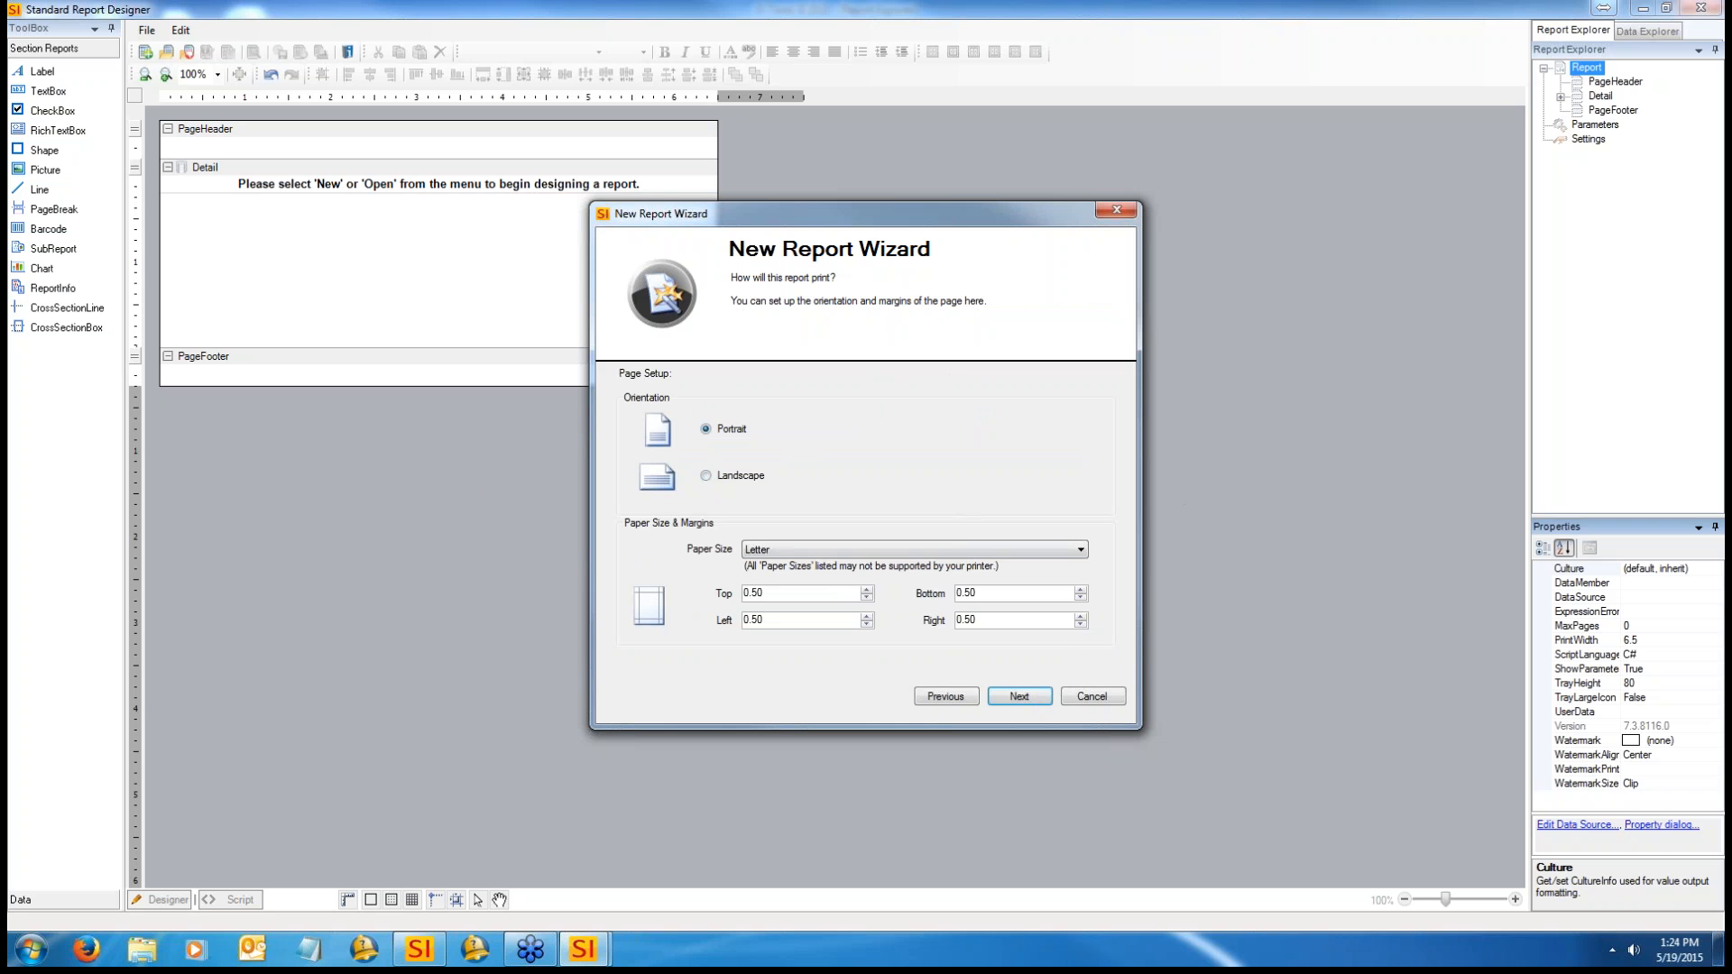
Step: Accept the portrait Letter page setup and proceed with only filtering supported, leaving sorting and dynamic grouping off
left_click(1026, 696)
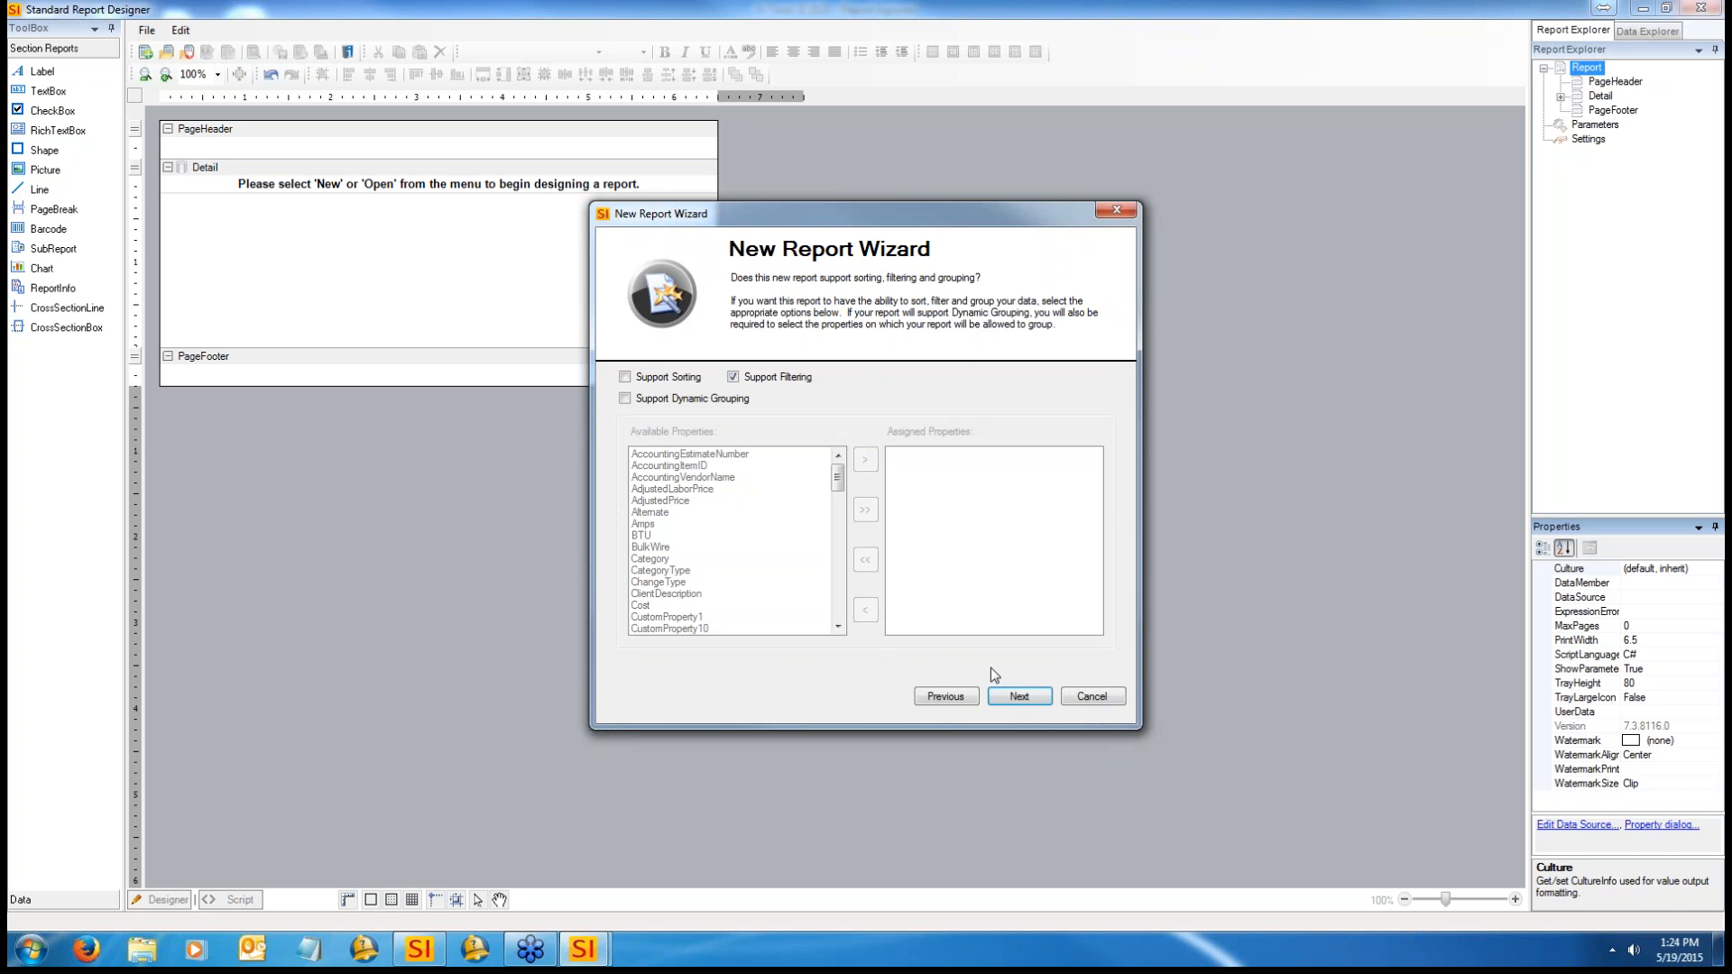
left_click(649, 402)
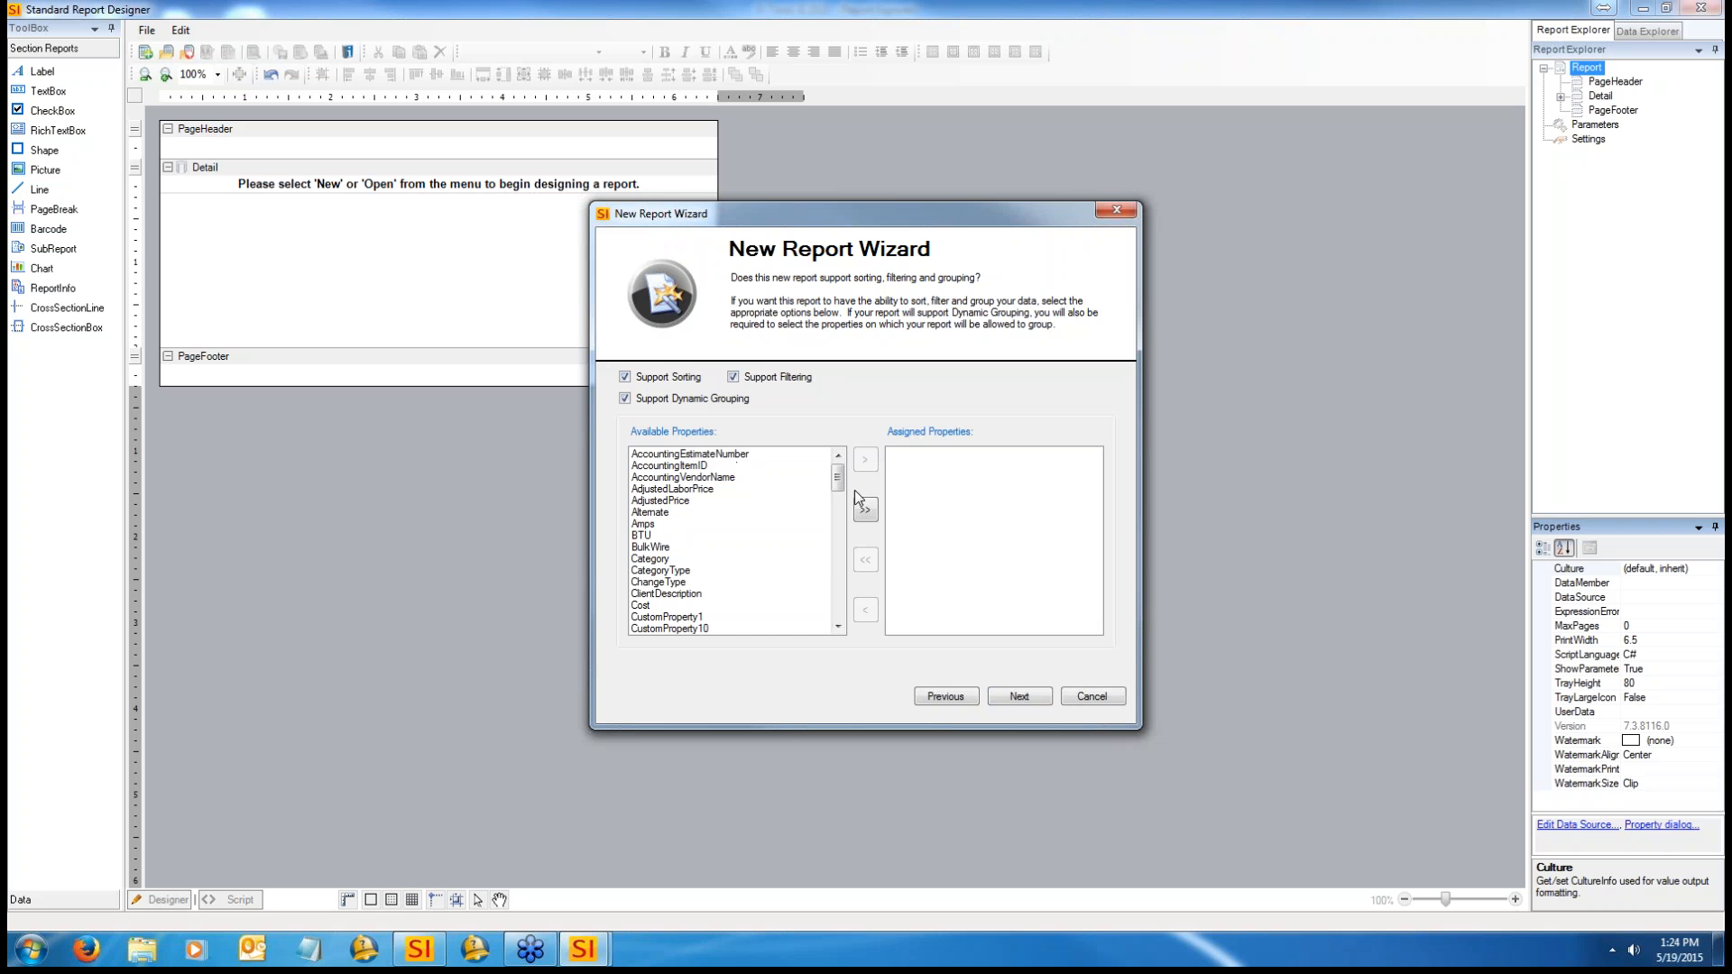
left_click(626, 399)
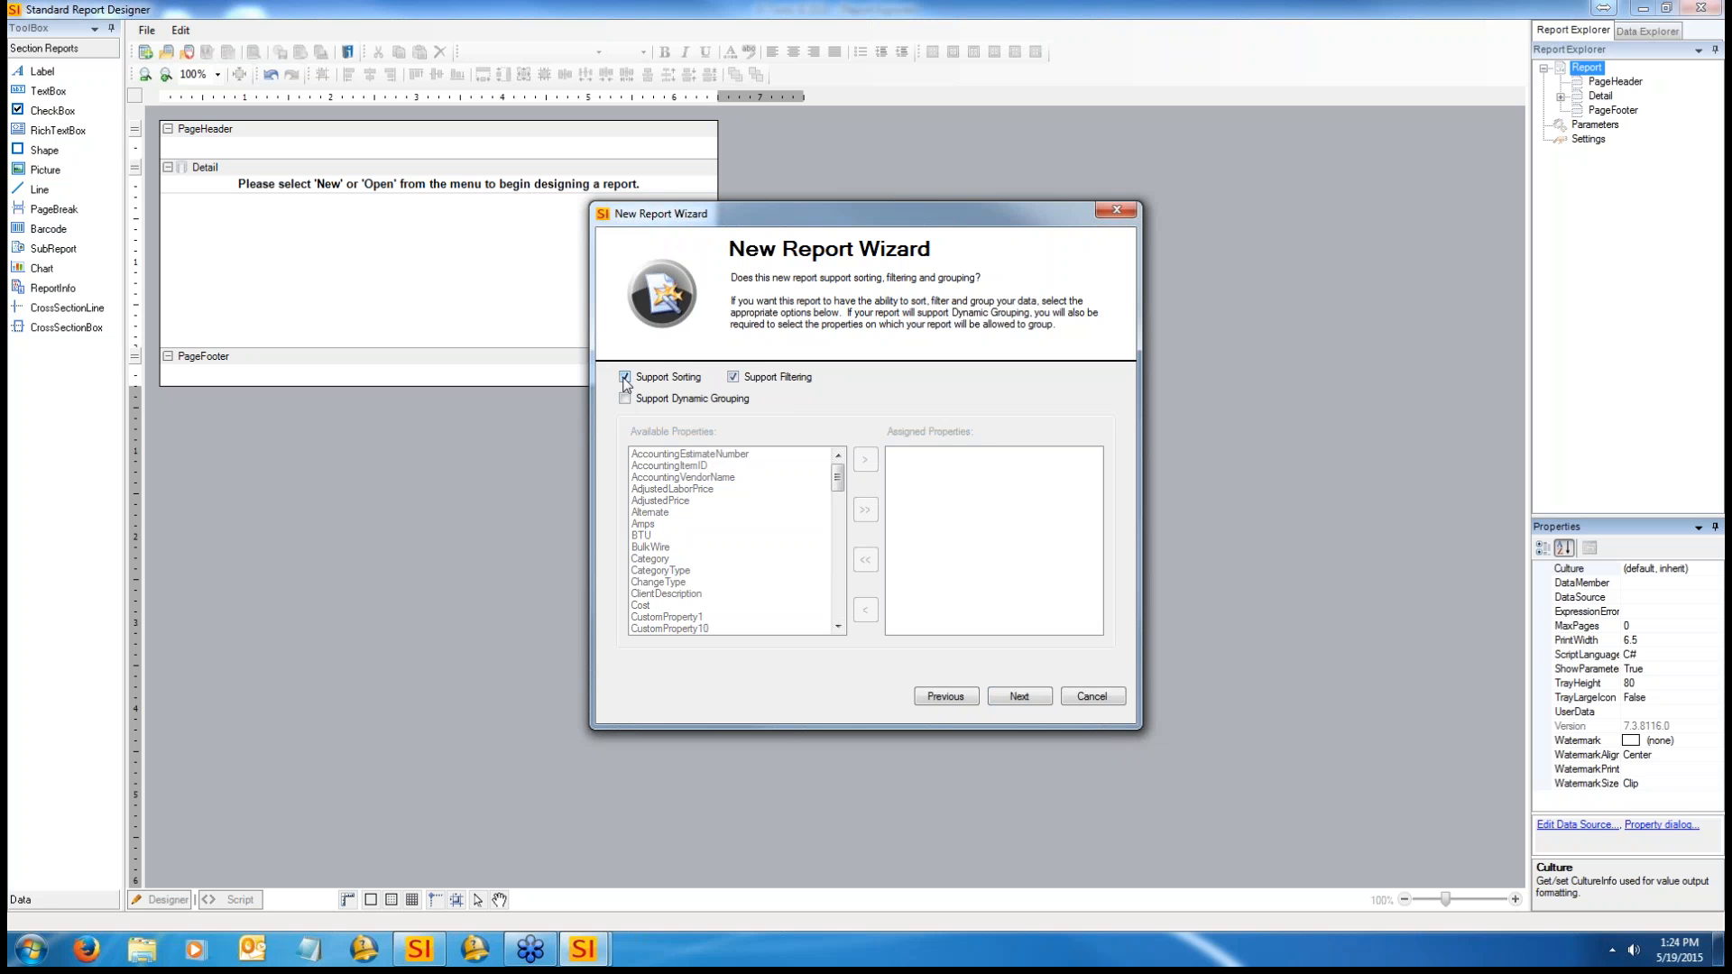
left_click(626, 378)
left_click(1018, 698)
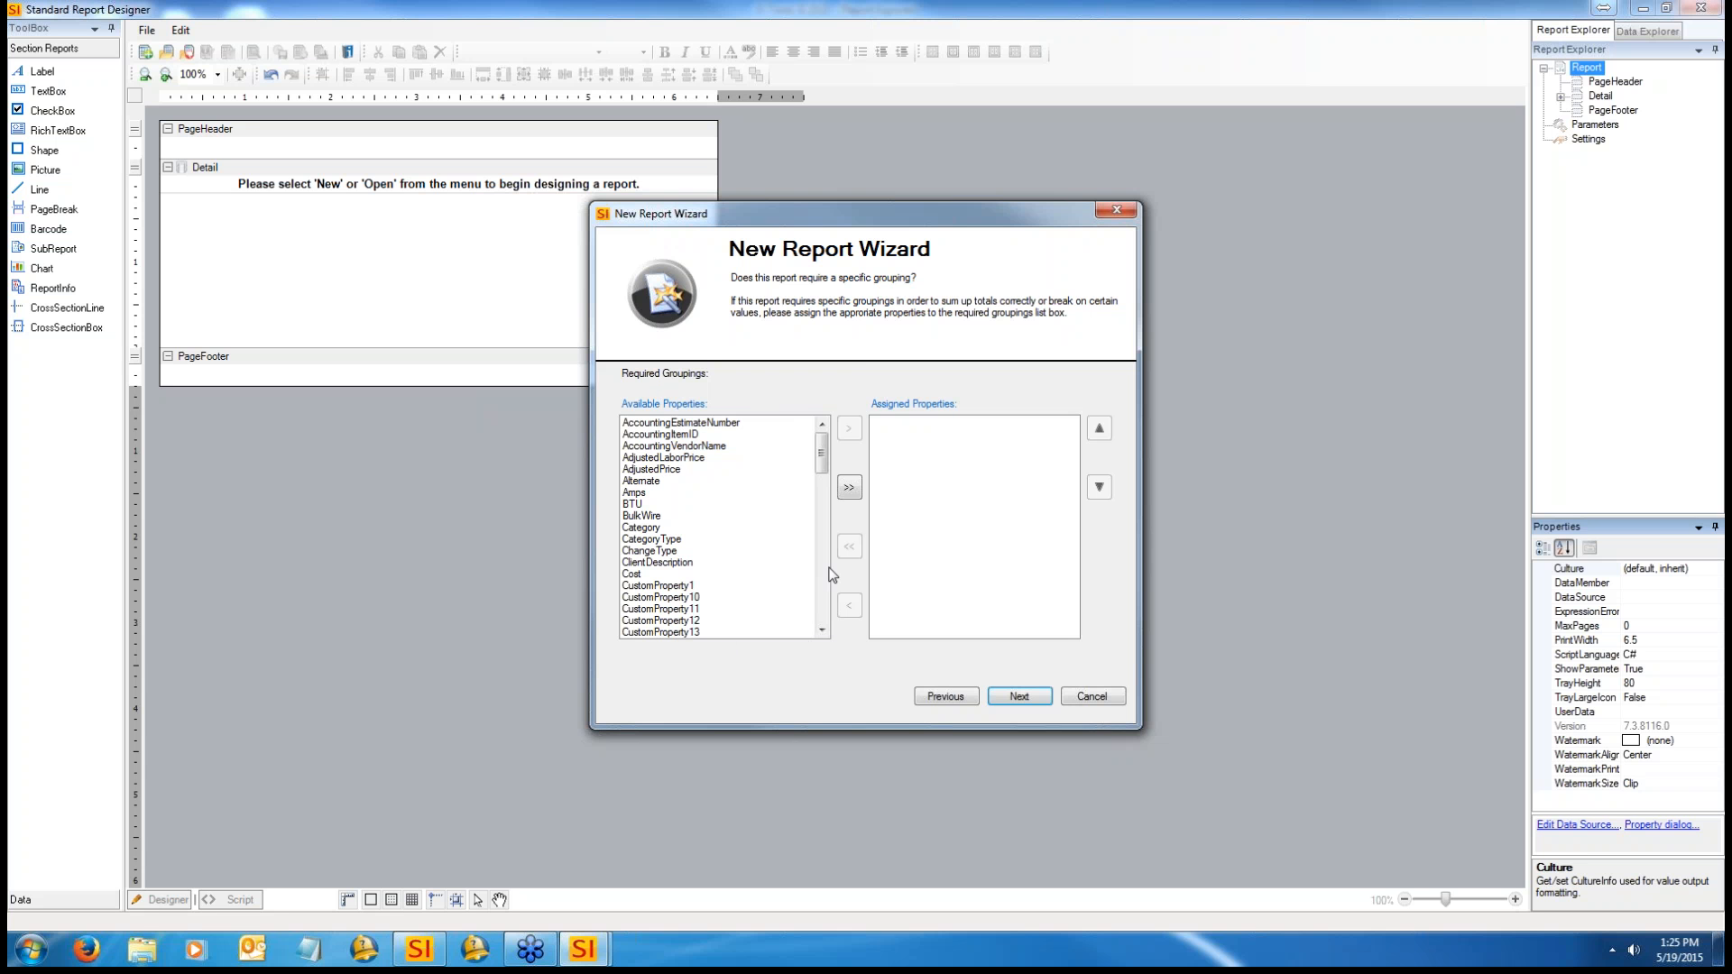
Step: Look through the available grouping and sort properties, and proceed without assigning a required grouping or sort order
mouse_move(820, 448)
left_mouse_down()
mouse_move(816, 476)
mouse_move(815, 445)
left_mouse_up()
left_click_drag(822, 456, 825, 455)
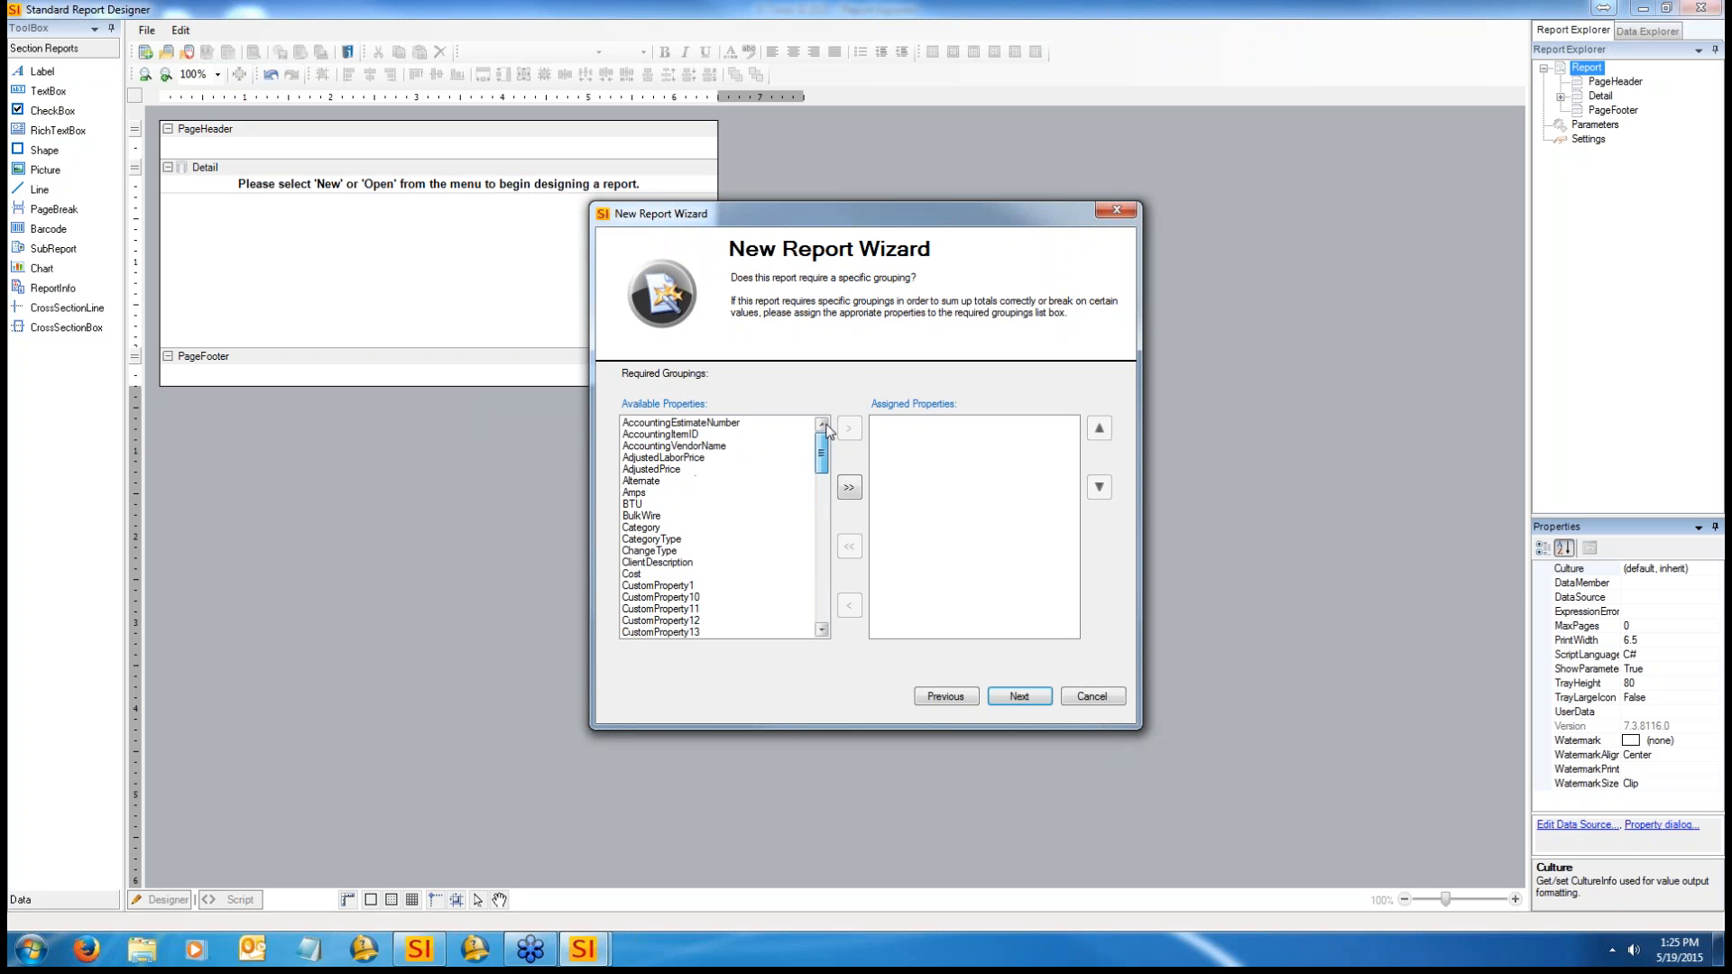
left_click(1037, 701)
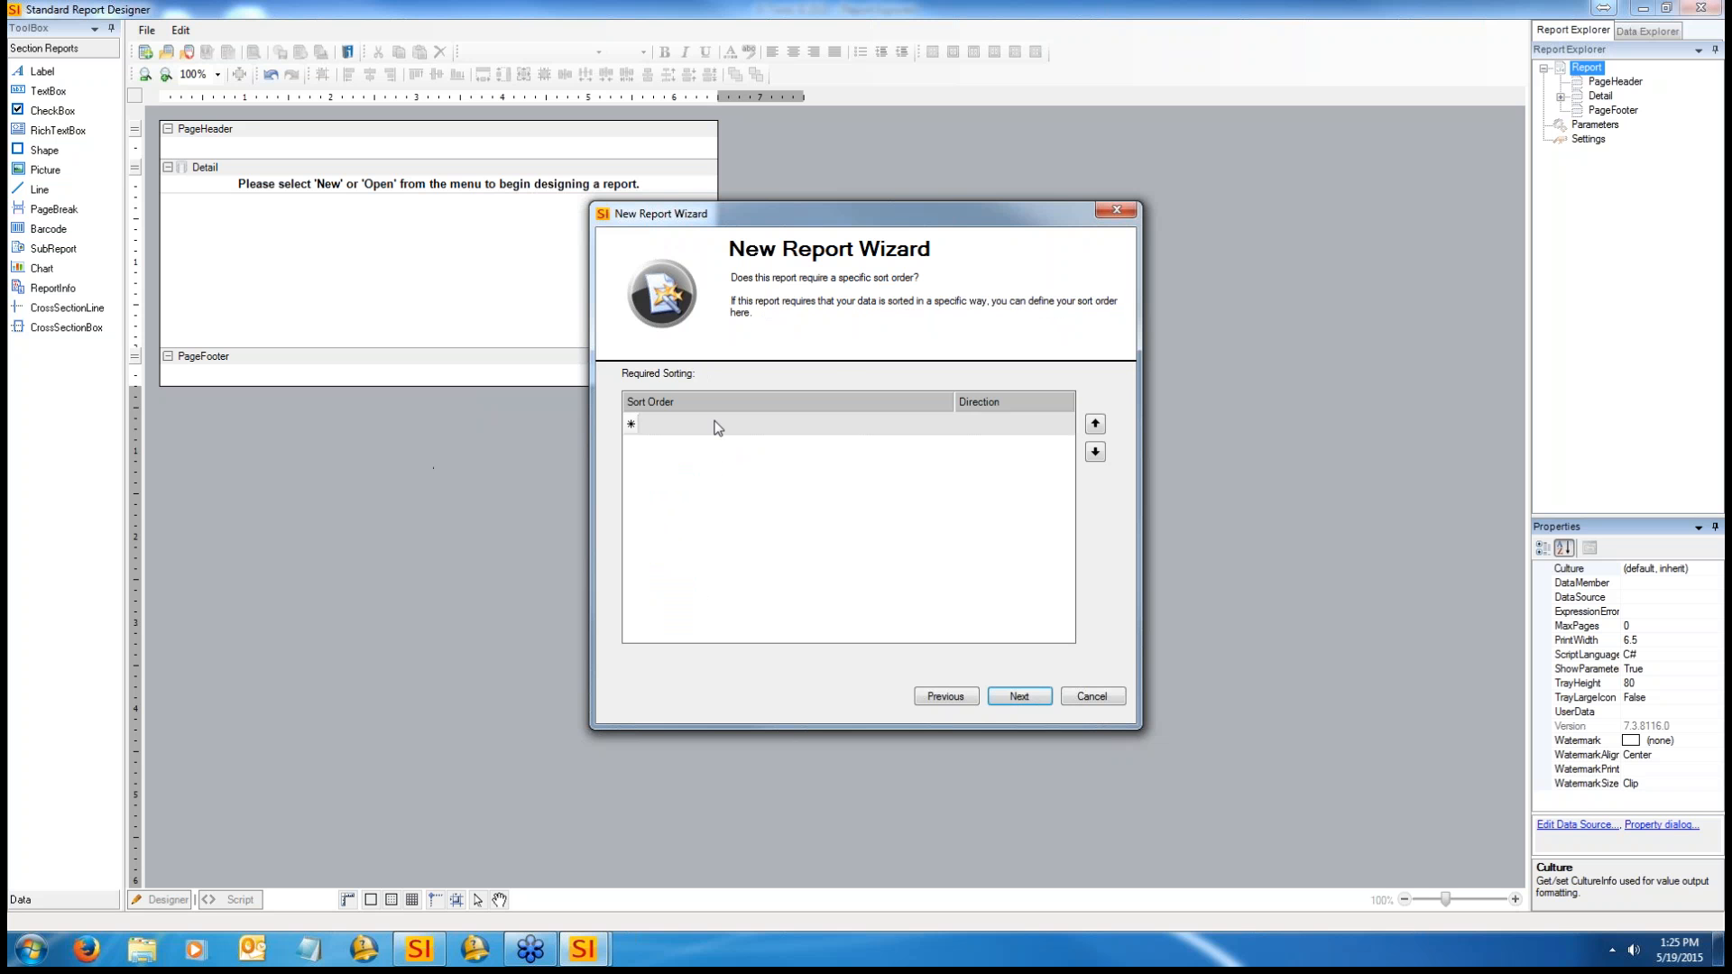
left_click(902, 431)
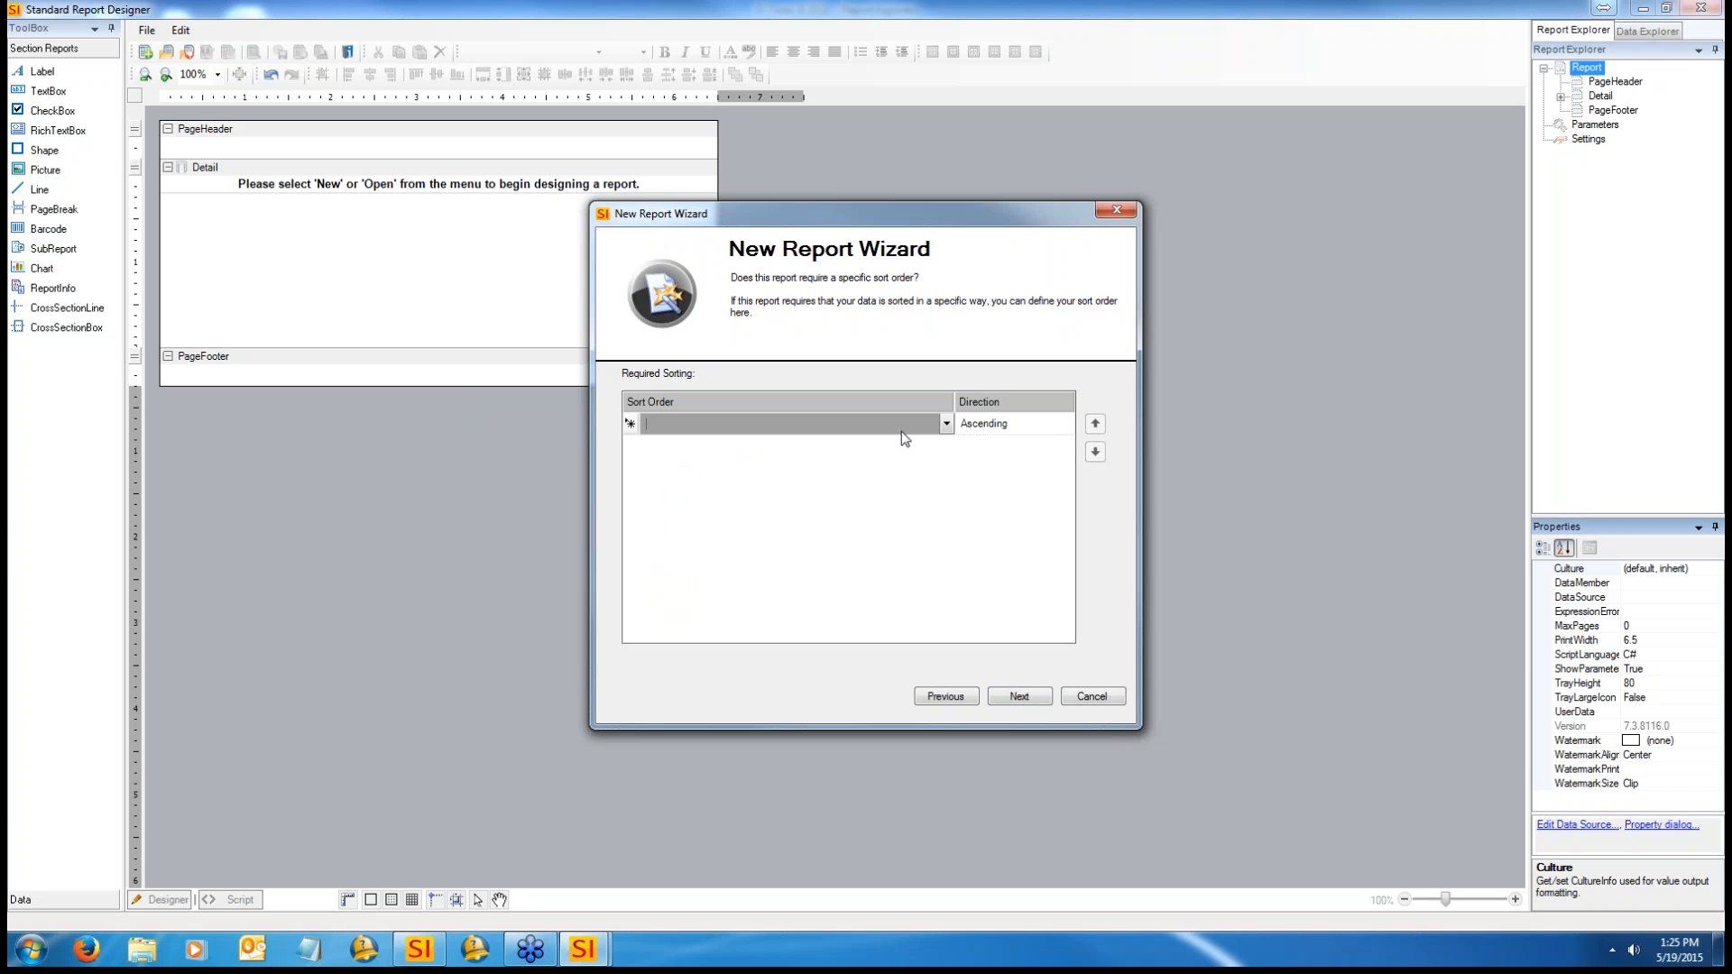
left_click(947, 424)
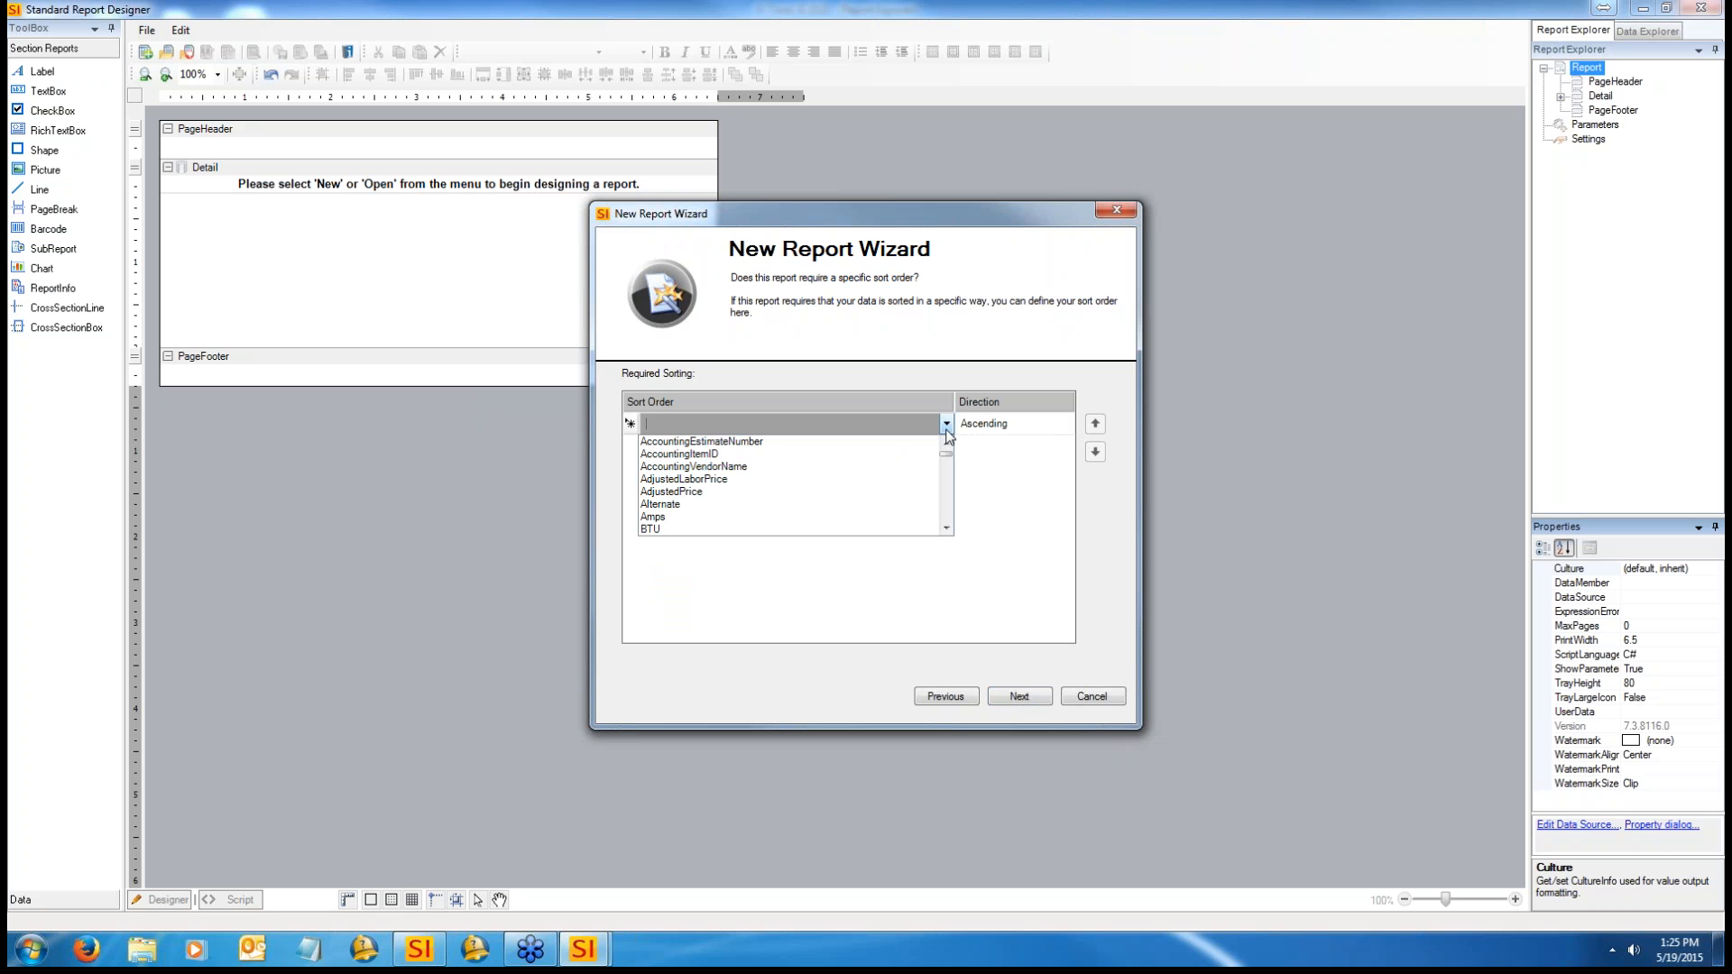
left_click_drag(947, 453, 949, 486)
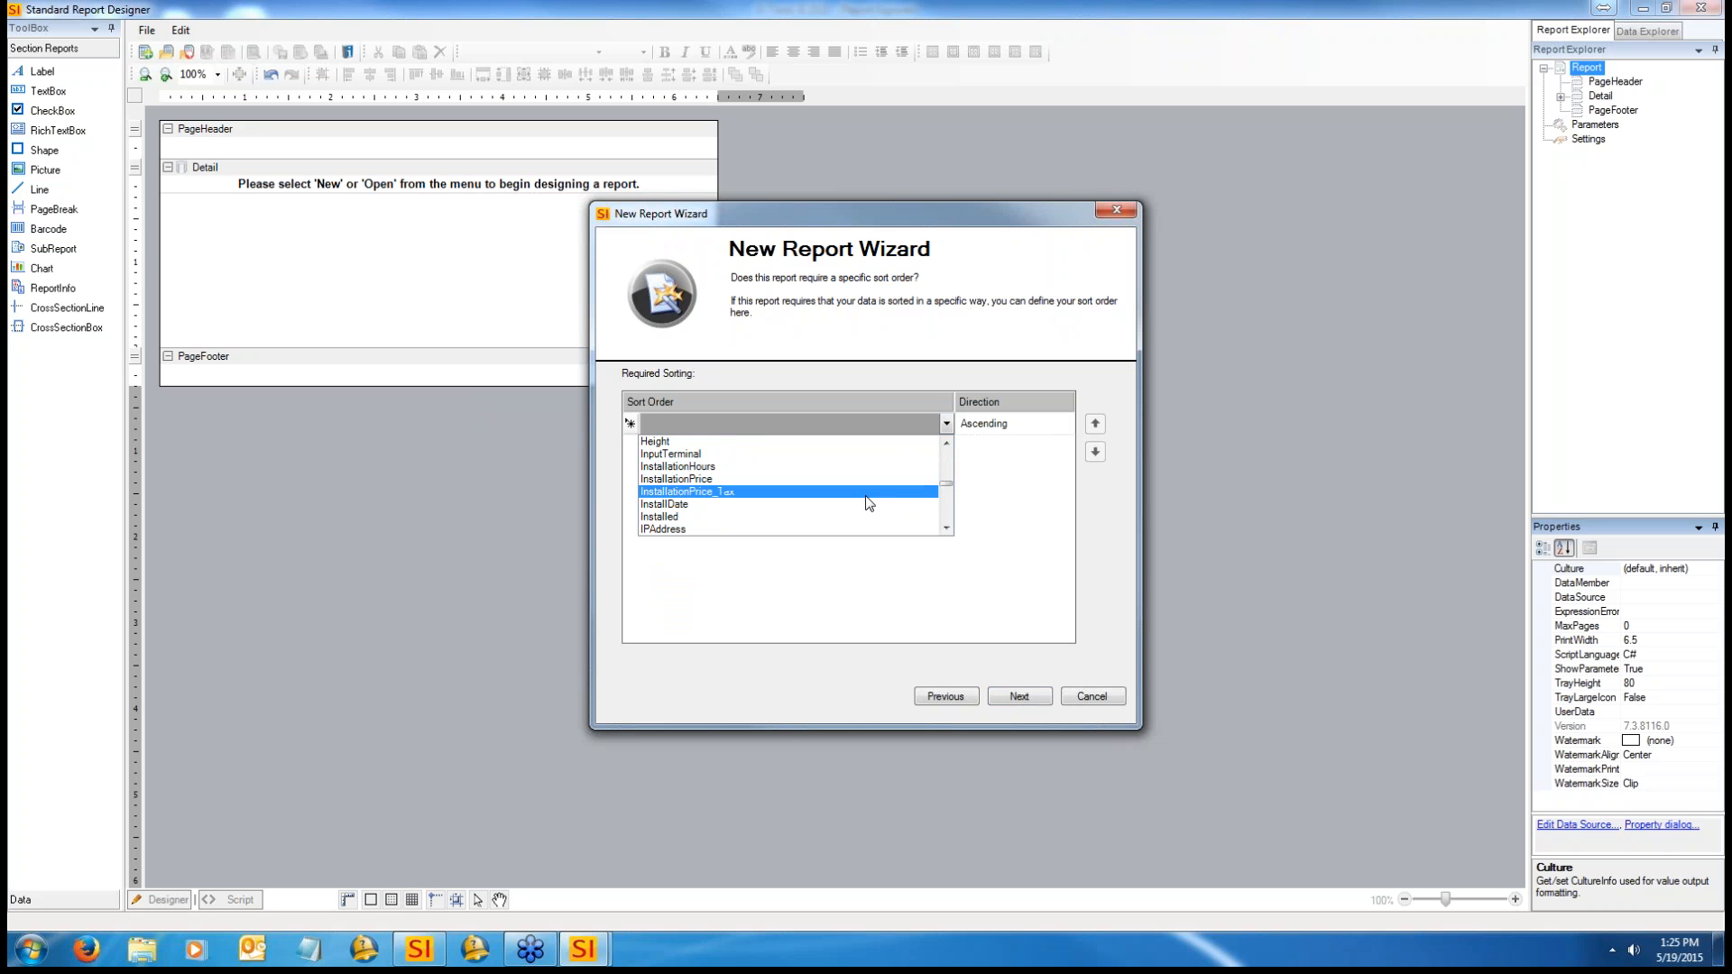
left_click(1119, 552)
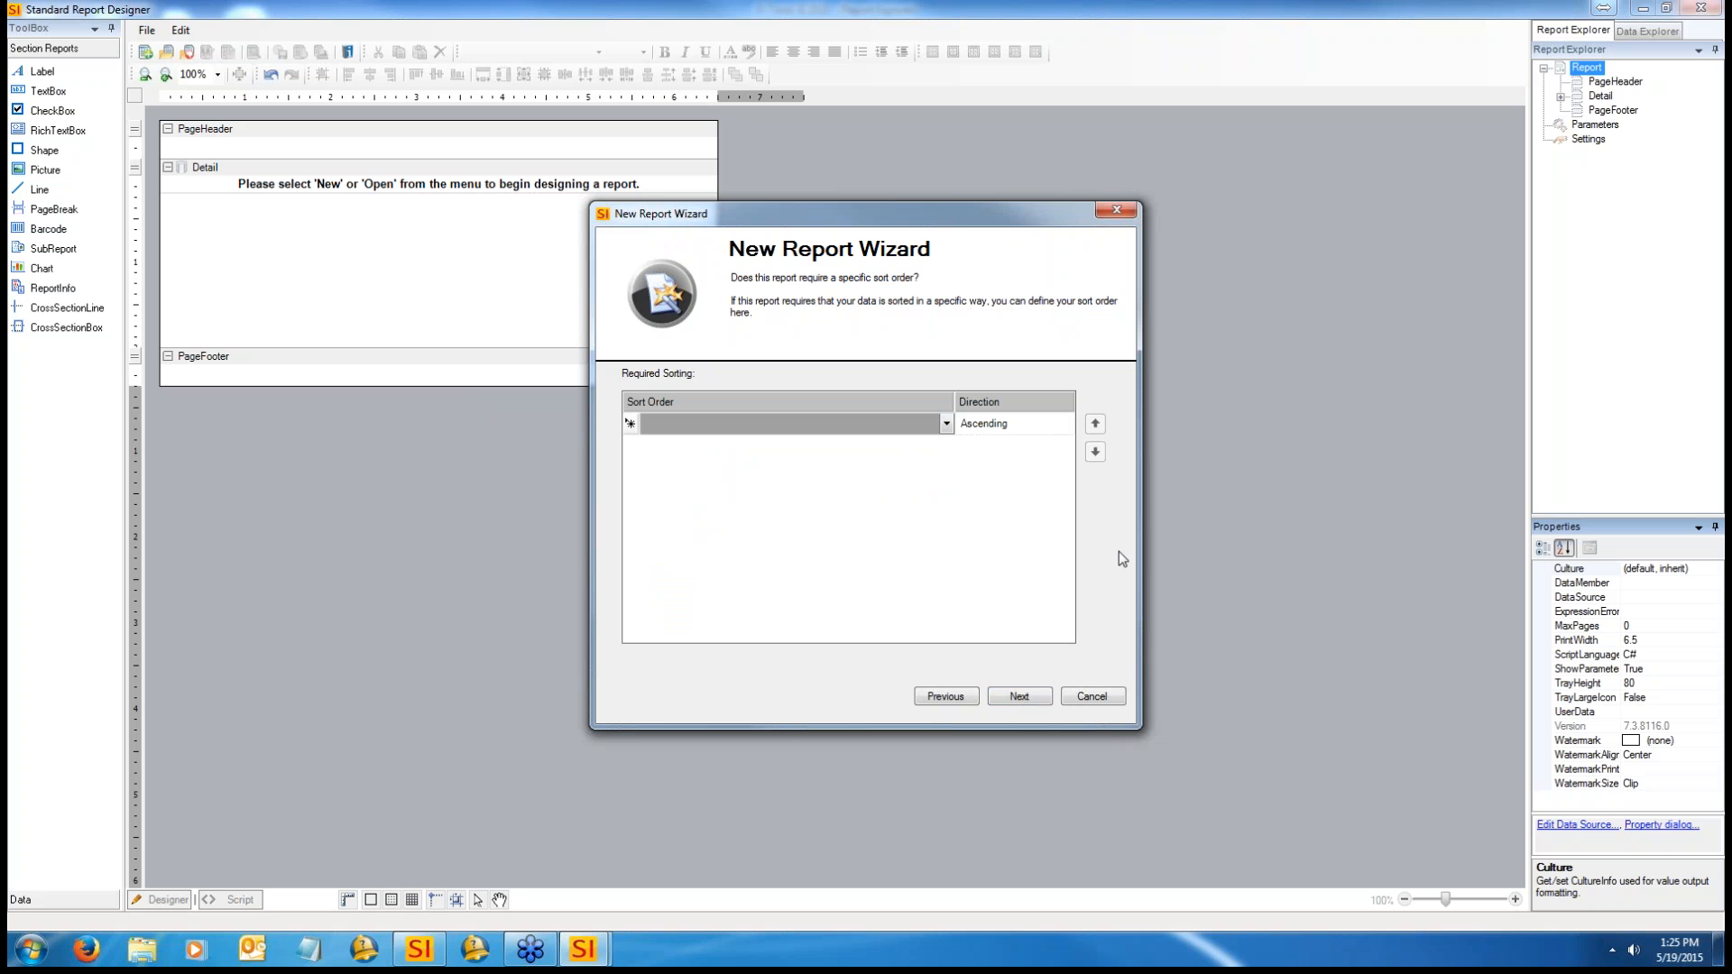
left_click(1012, 700)
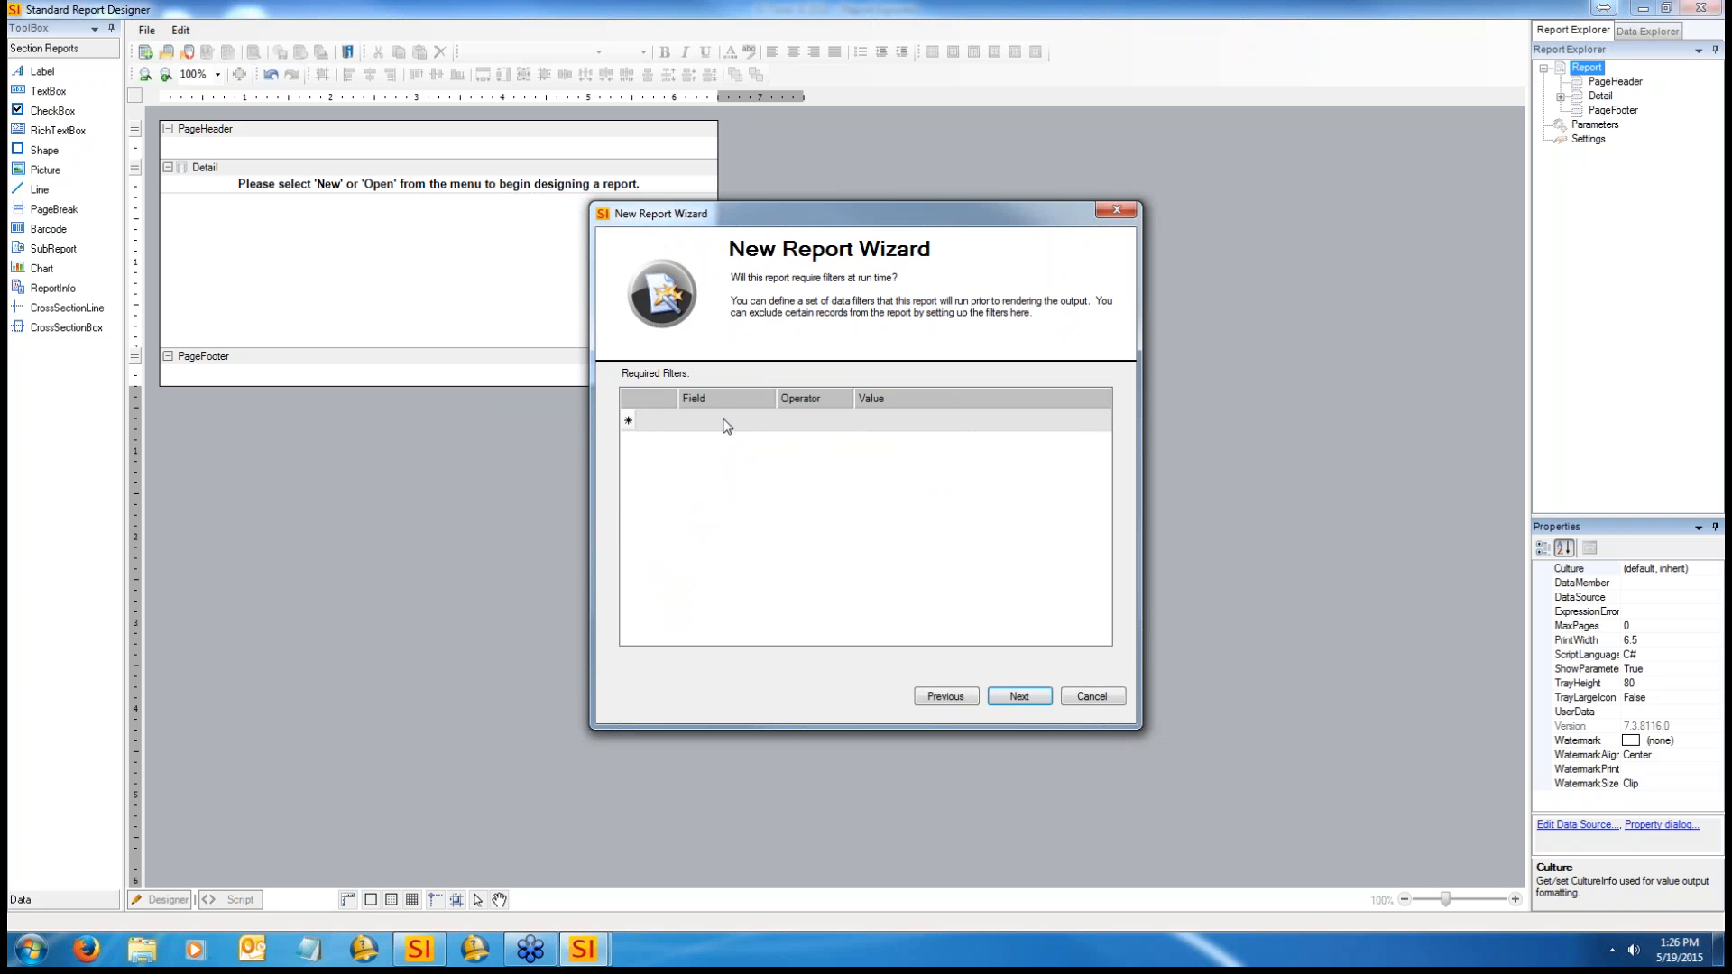
Step: Look through the fields available for required filters and proceed without defining a filter
left_click(756, 424)
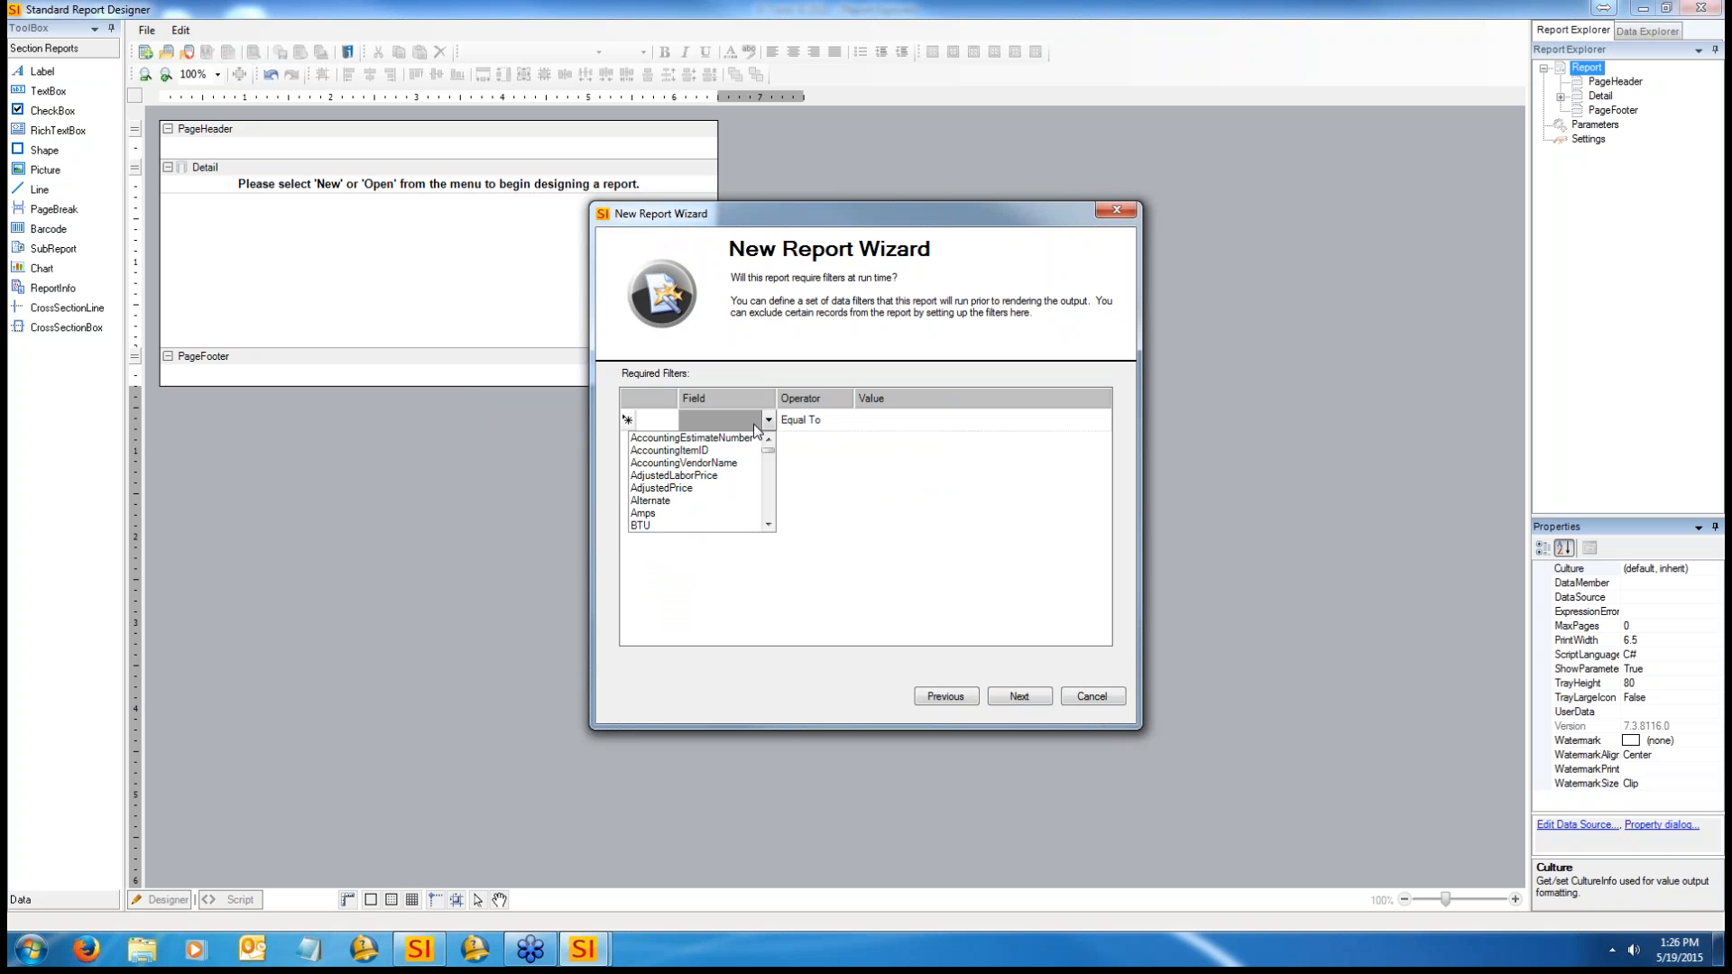
left_click_drag(768, 450, 766, 474)
left_click(852, 484)
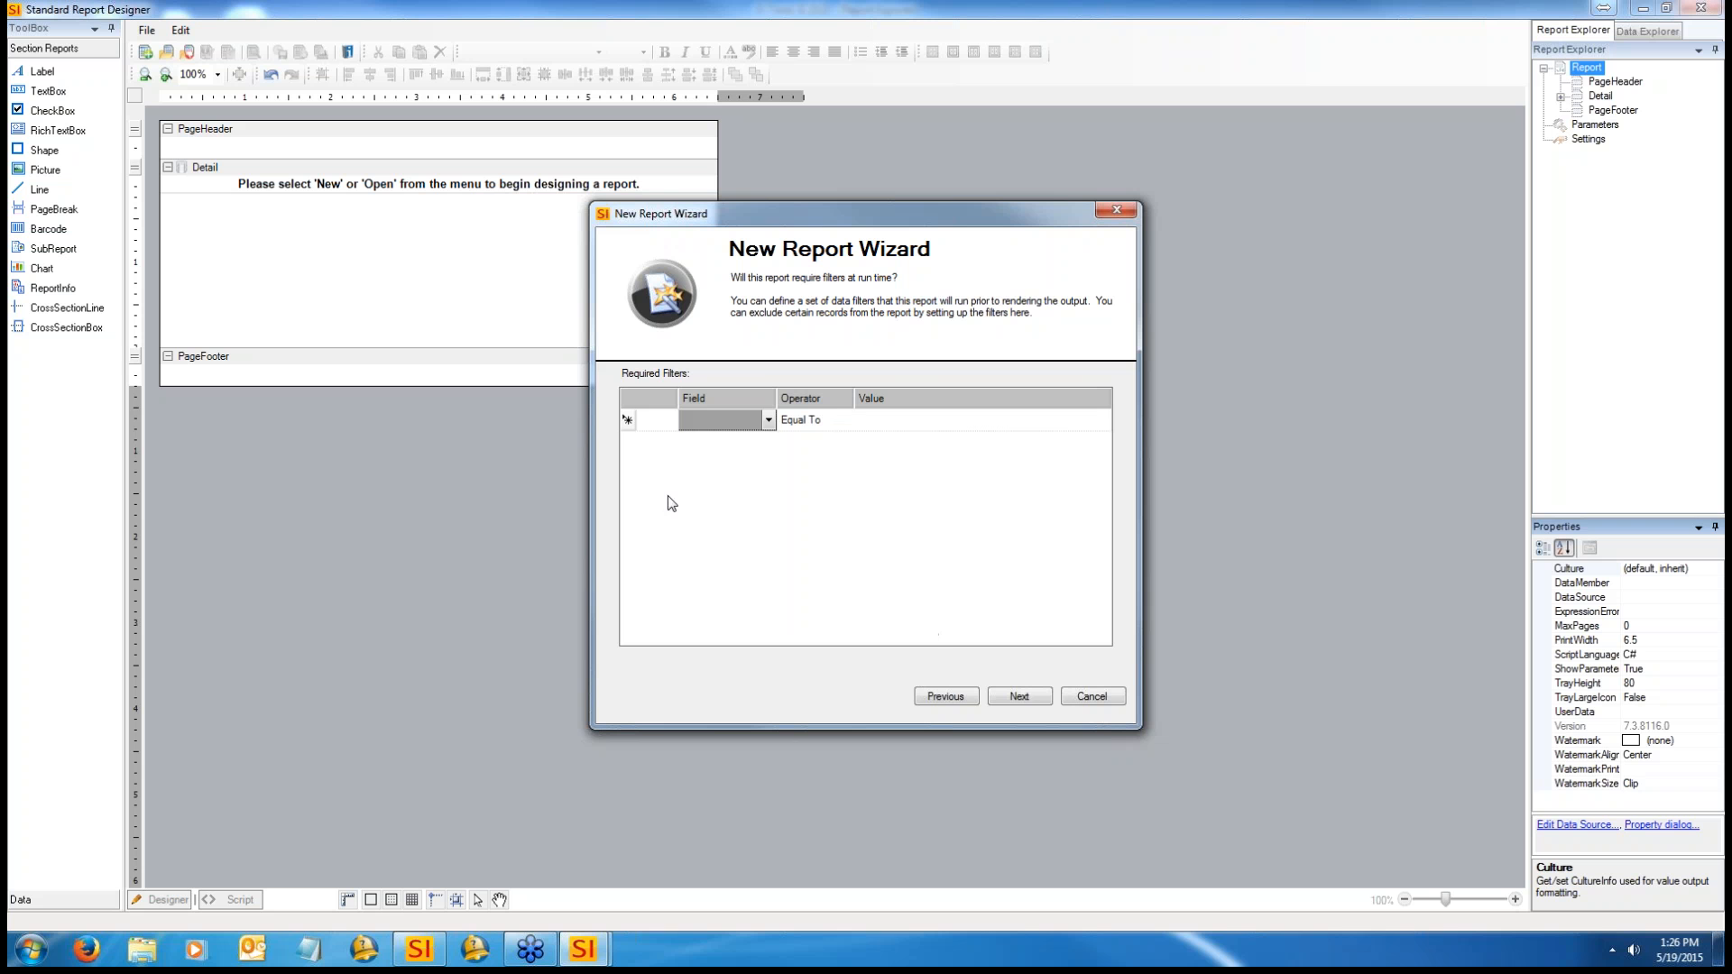
left_click(1026, 694)
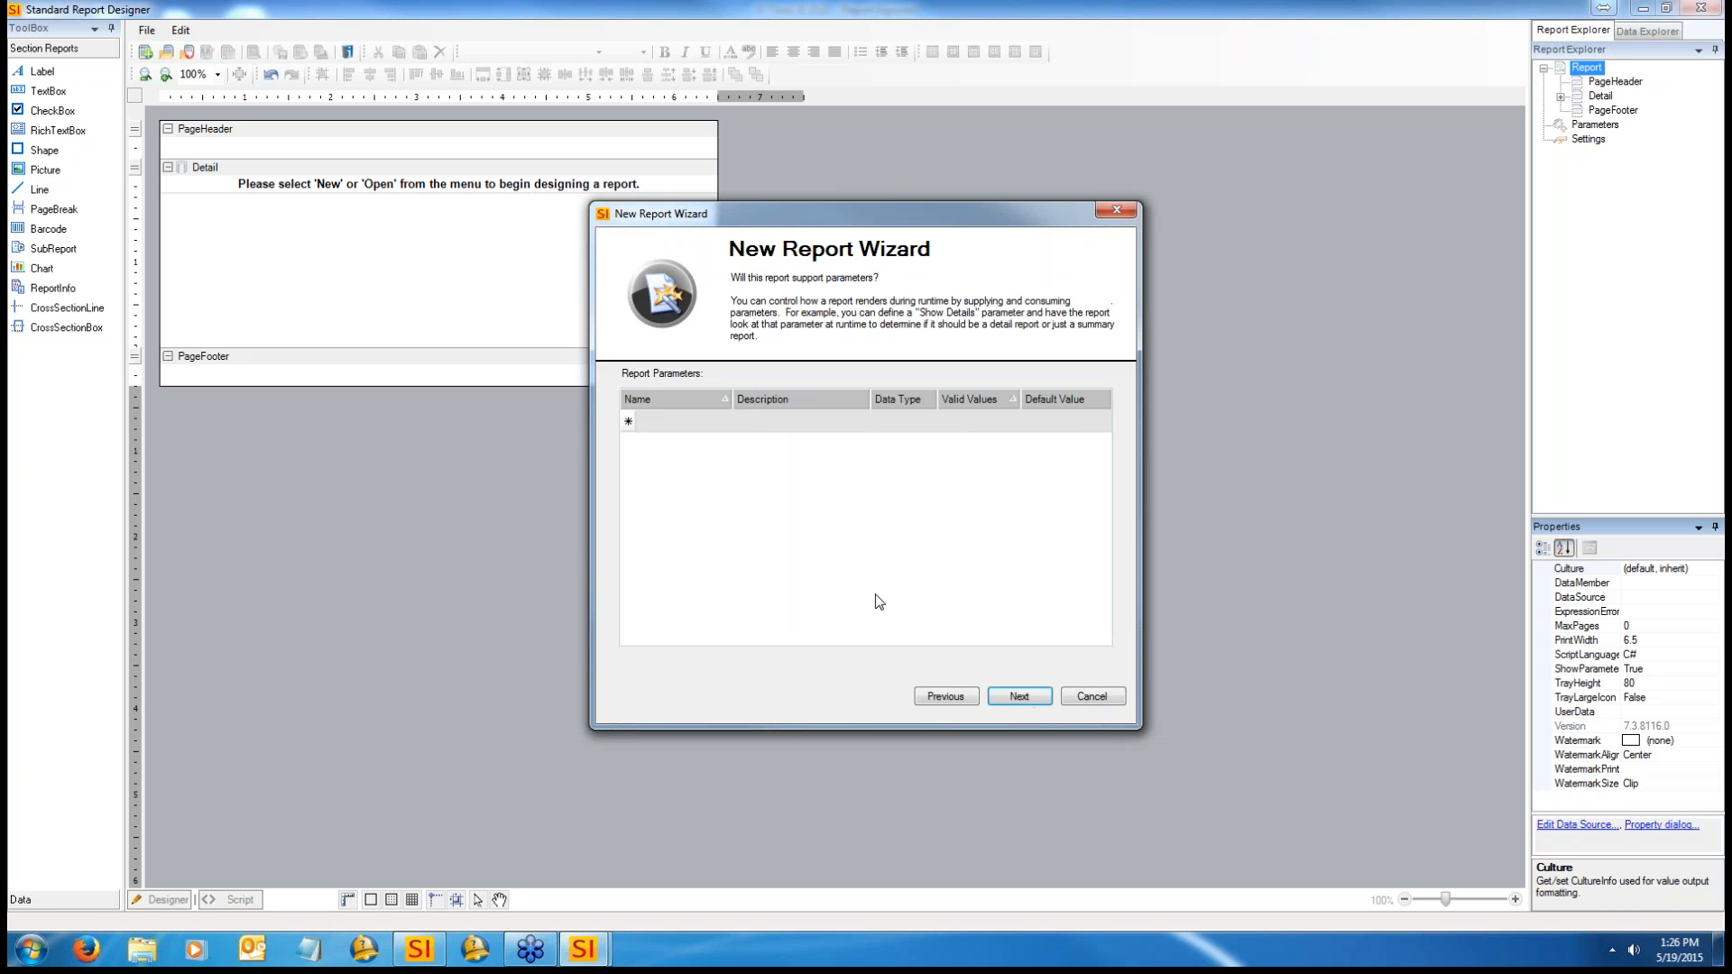
Step: Leave the report parameters empty, check the configuration summary and finish creating the report
left_click(721, 424)
left_click(821, 426)
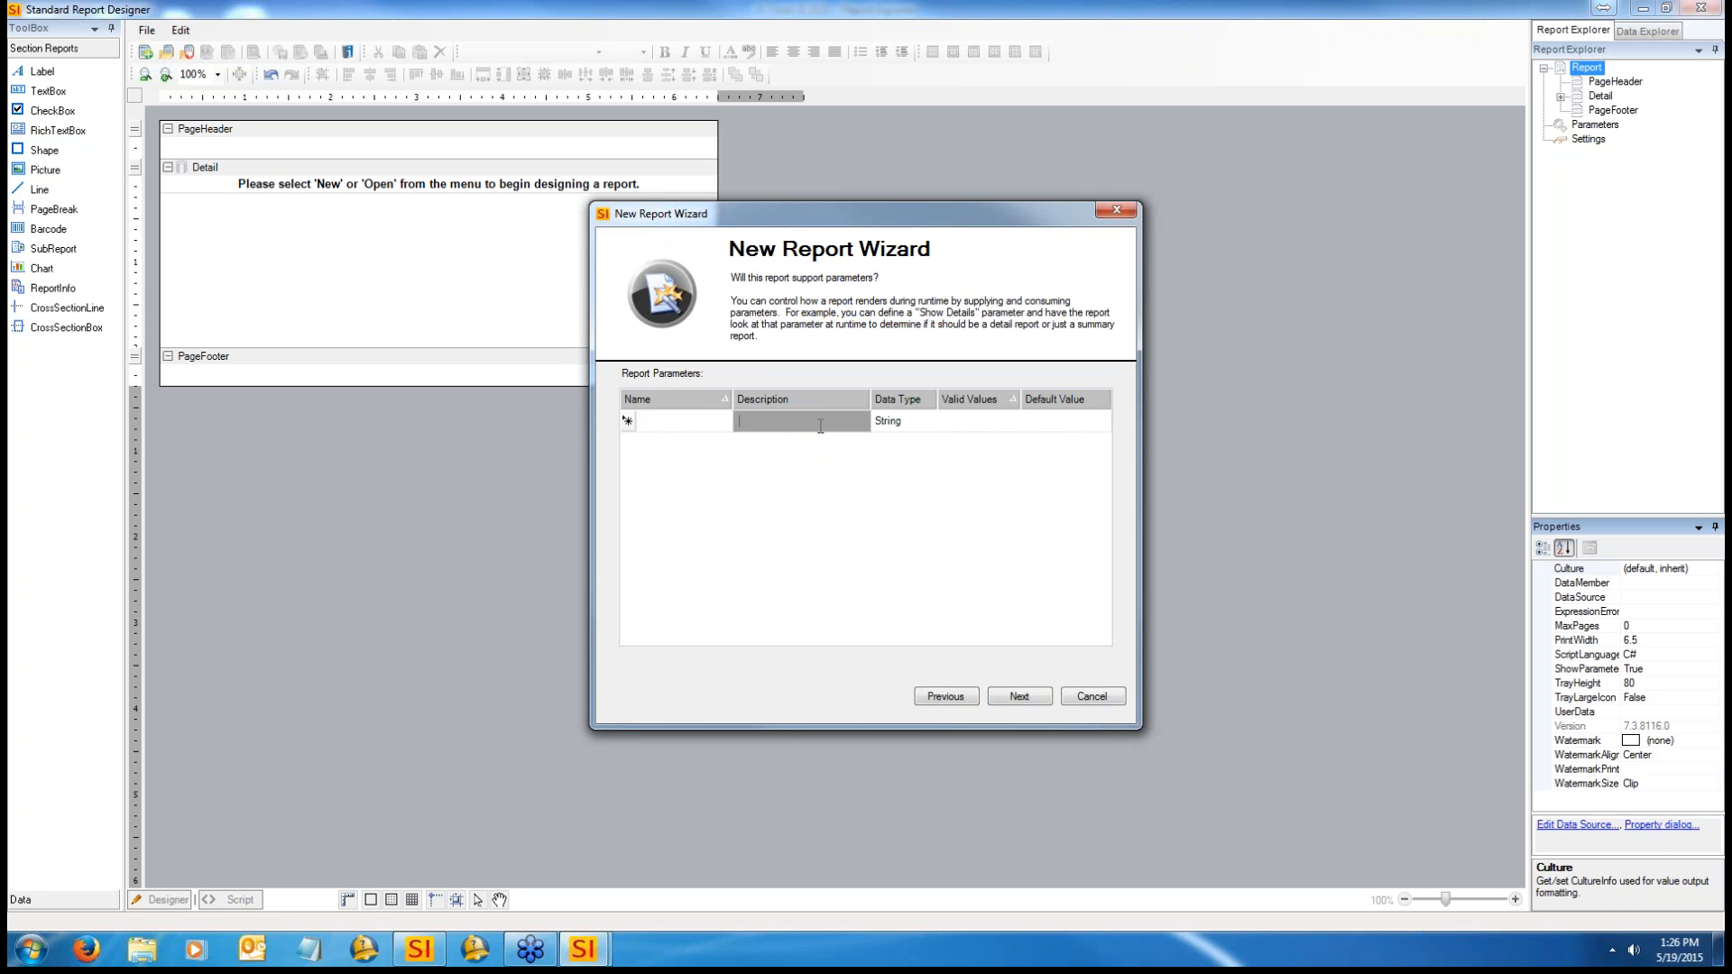
left_click(960, 427)
left_click(1057, 425)
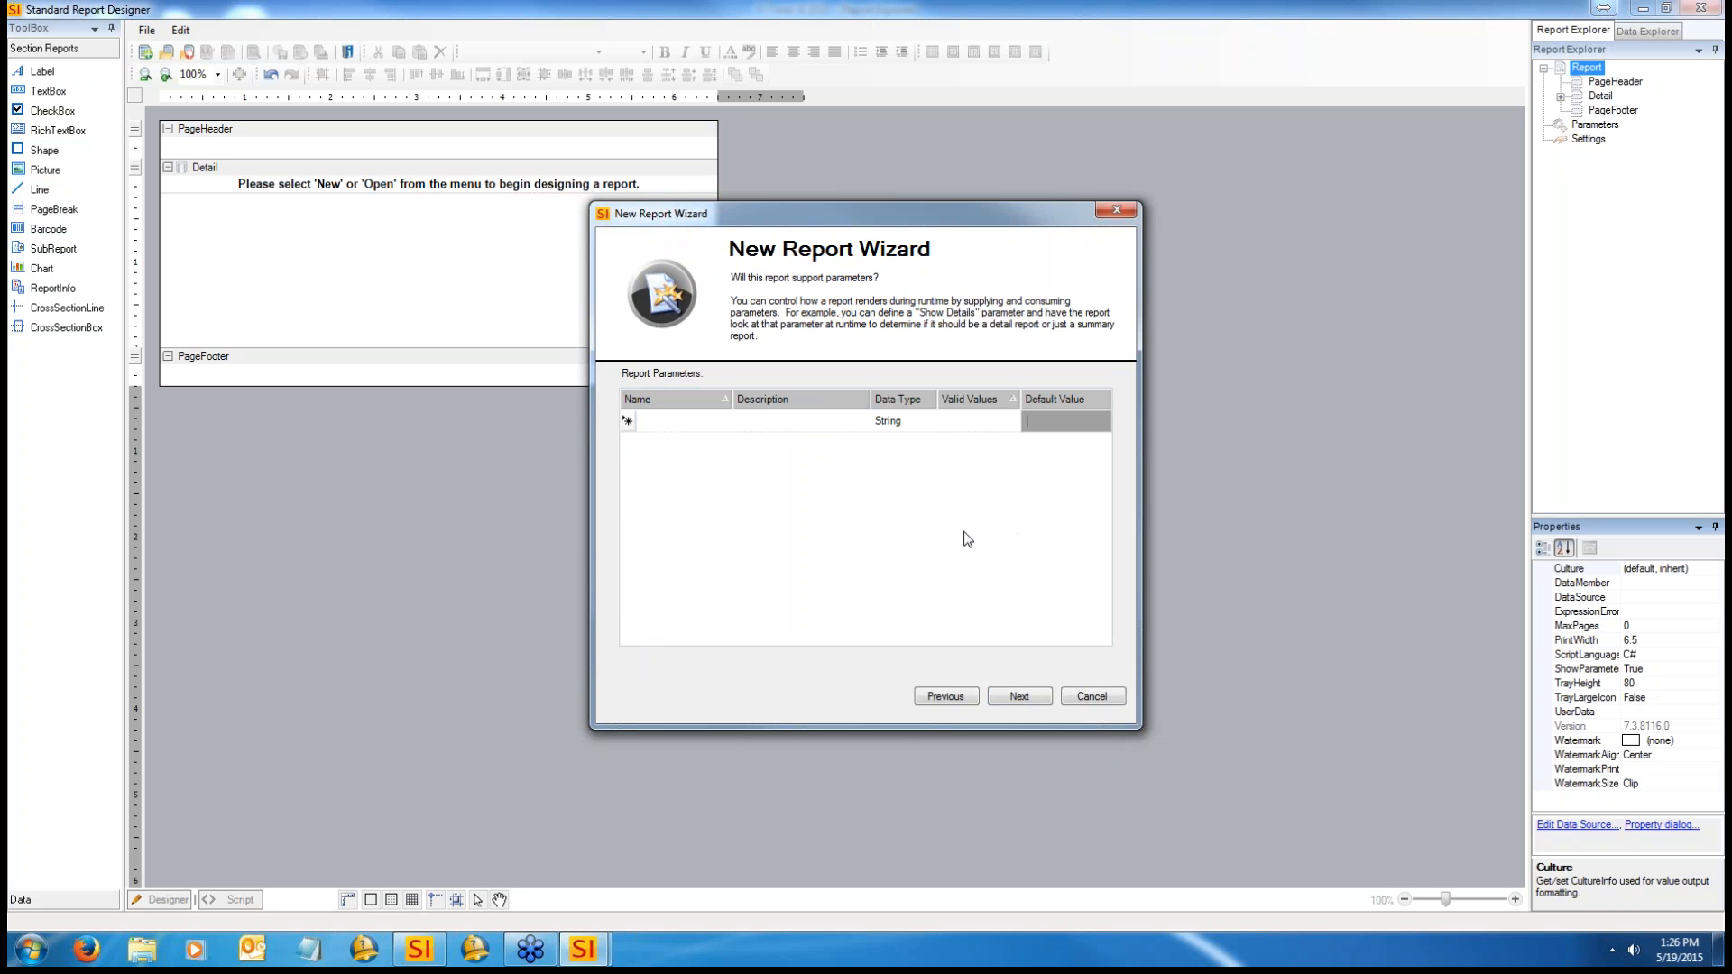
left_click(1016, 698)
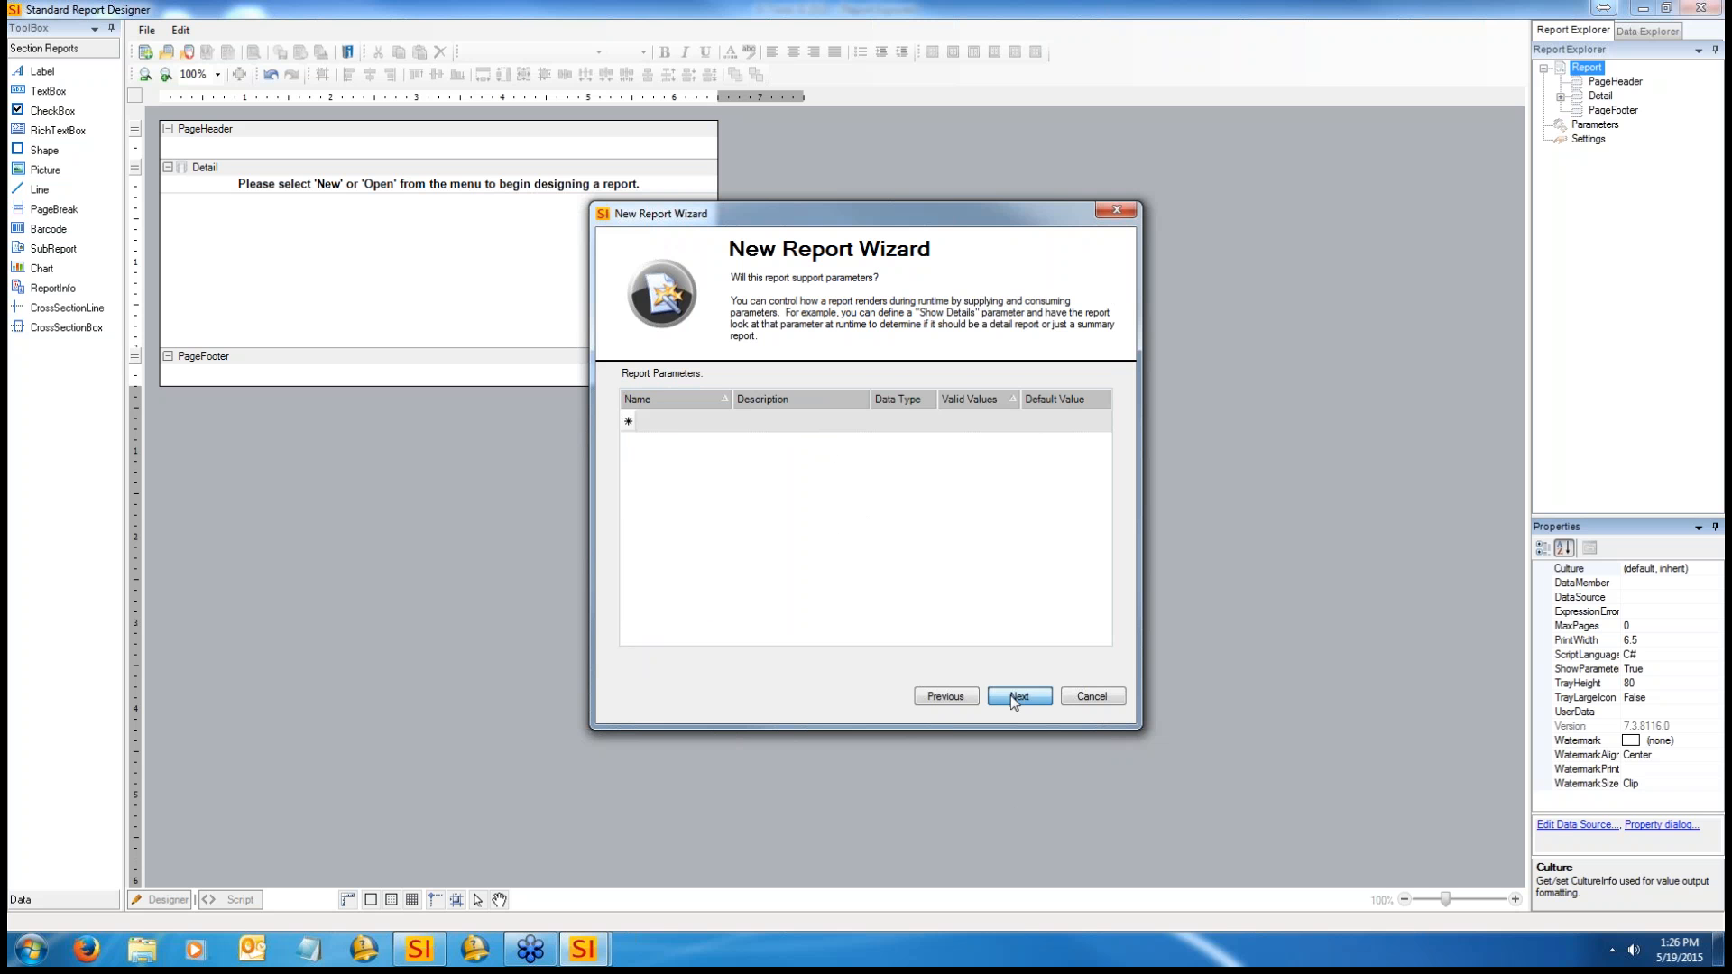
left_click(1016, 700)
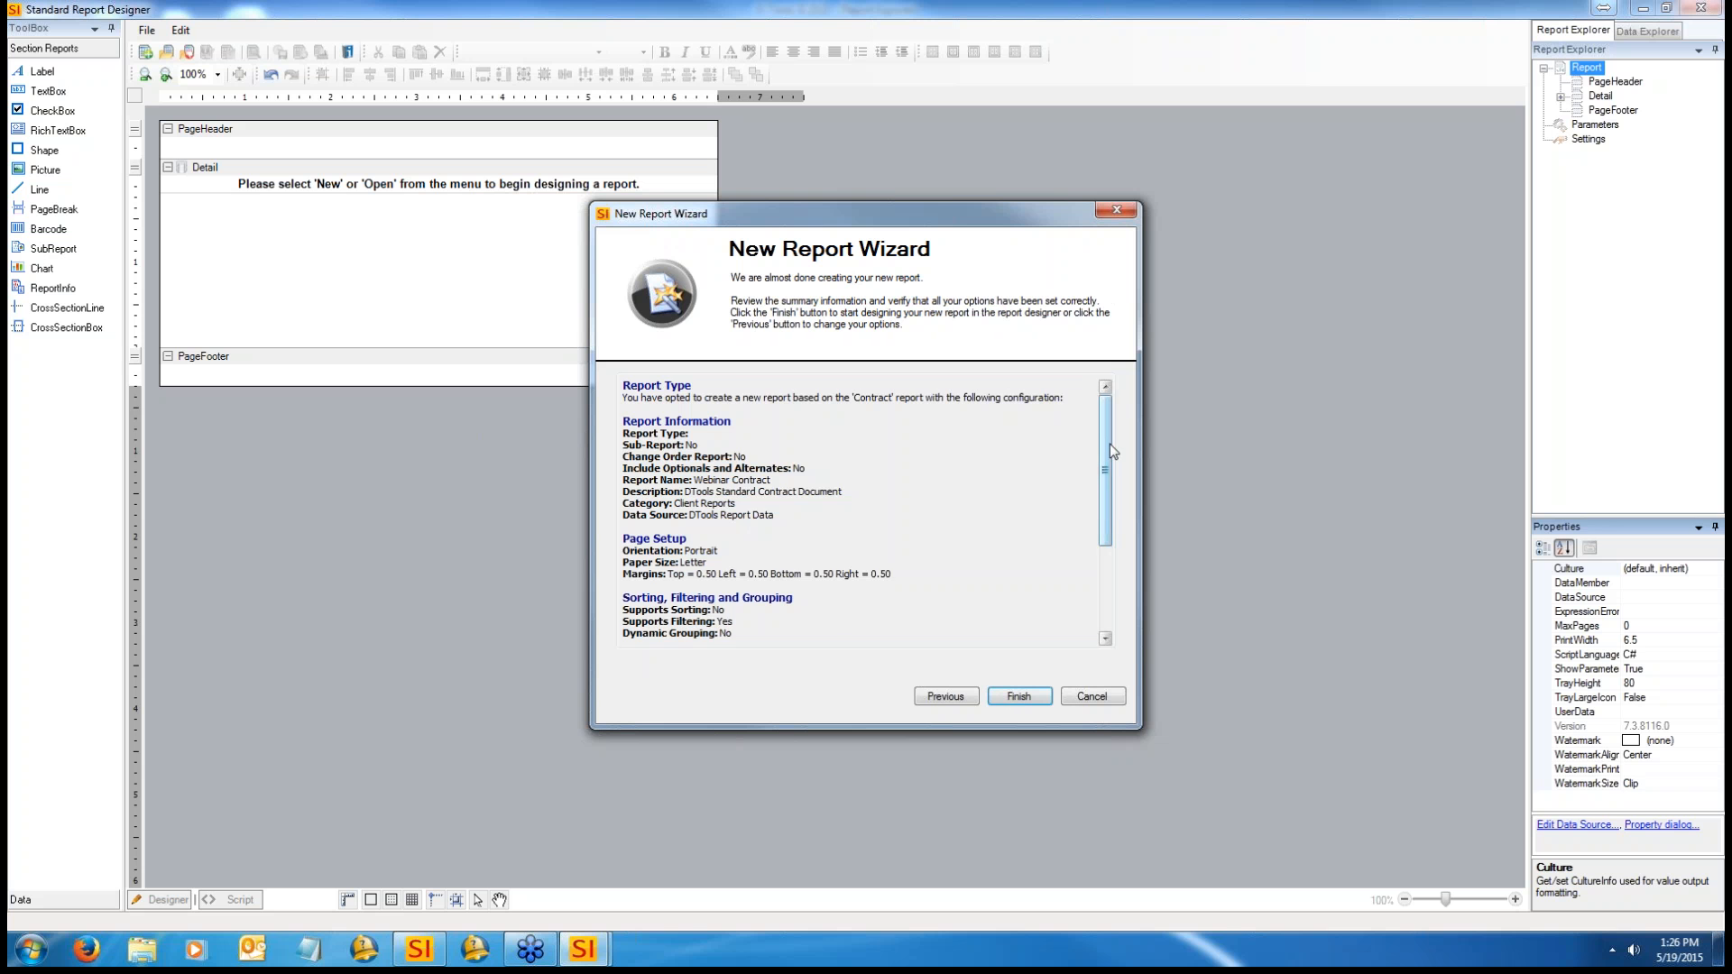
left_click_drag(1109, 444, 1108, 393)
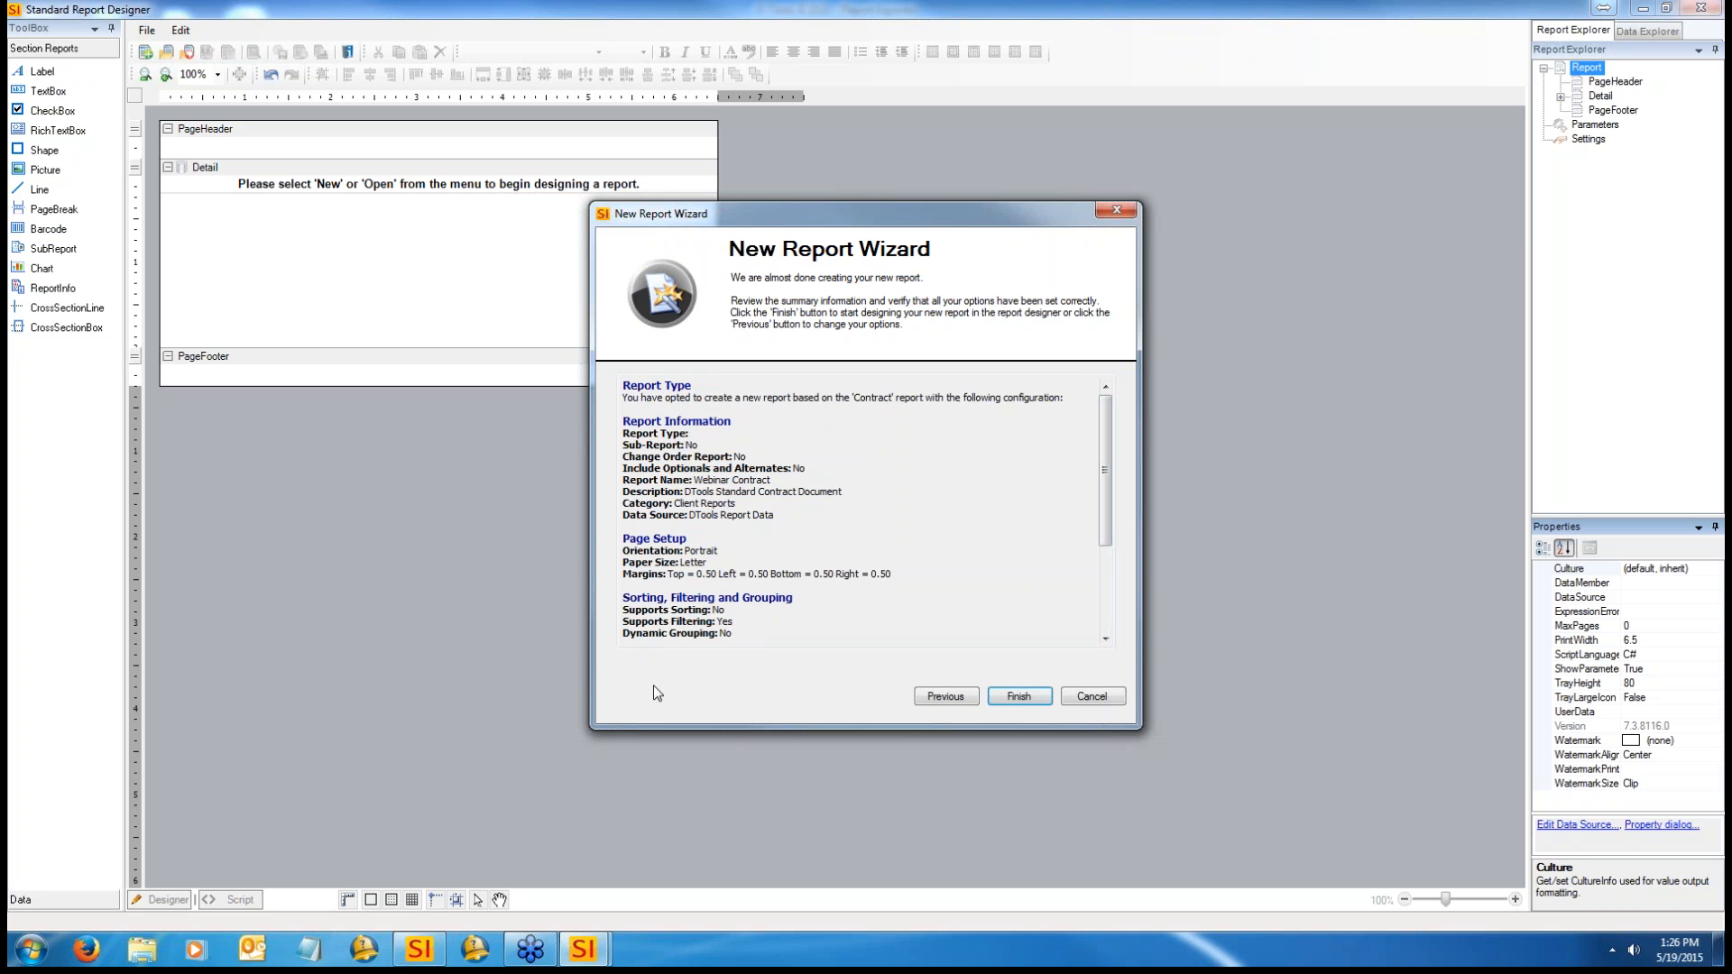
left_click(1011, 700)
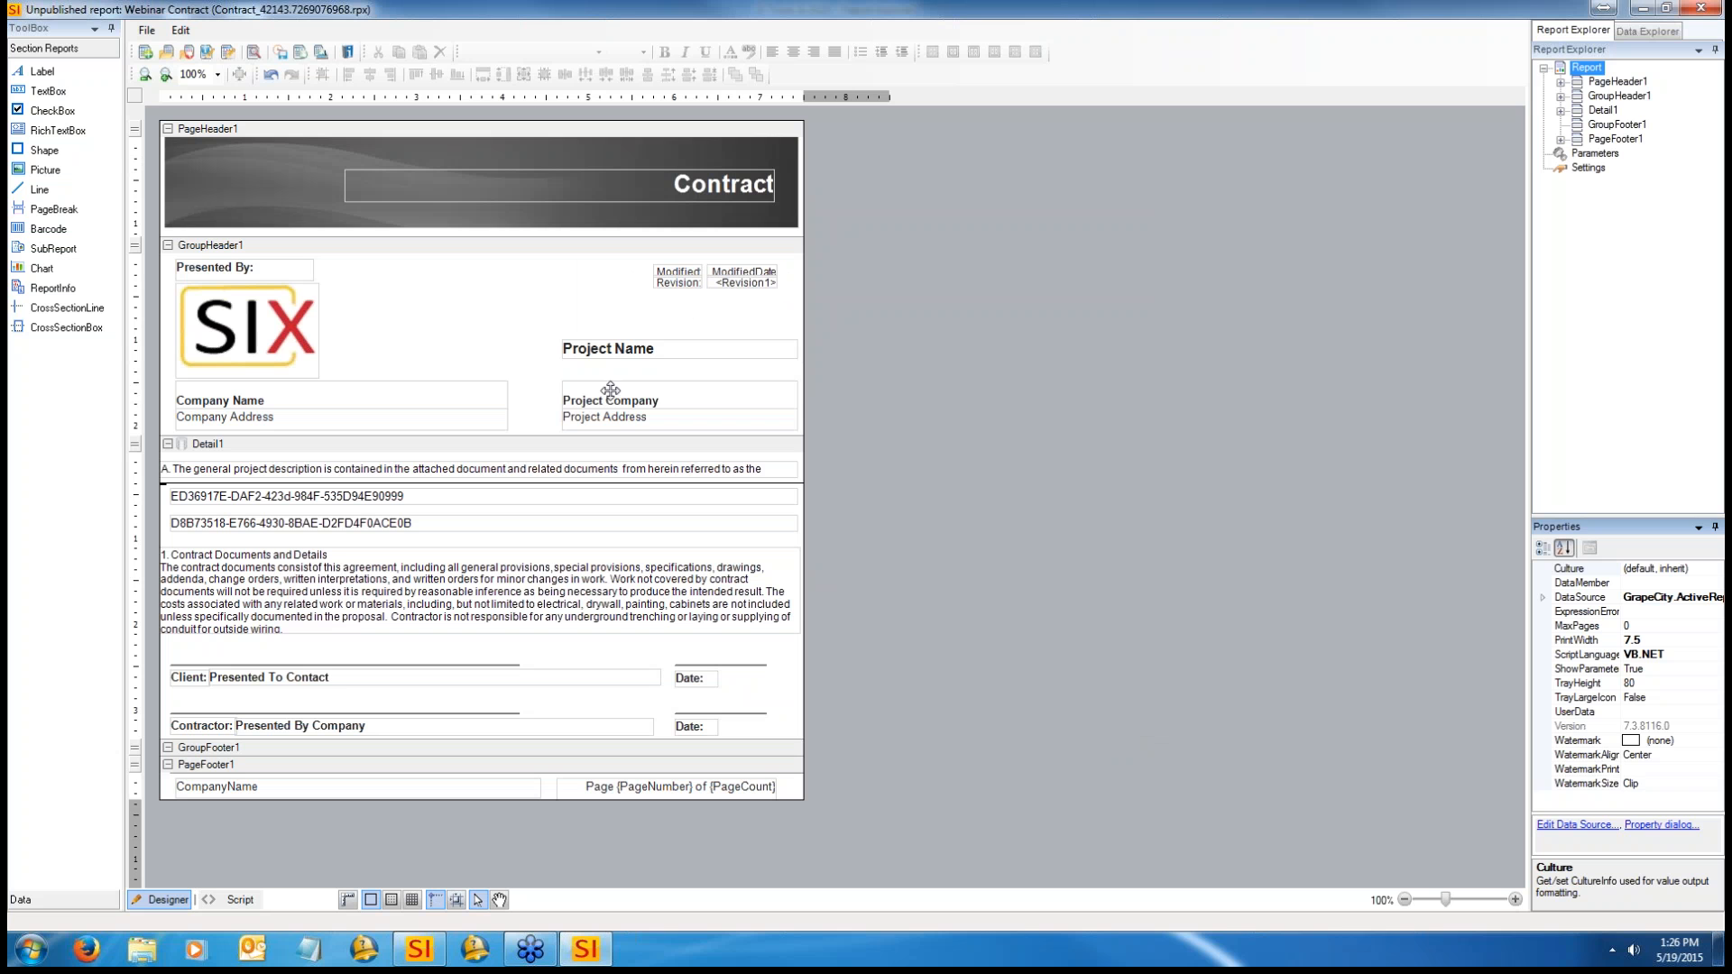
Step: Inspect the page header's picture and title label and the two subreports in the Detail section
left_click(223, 198)
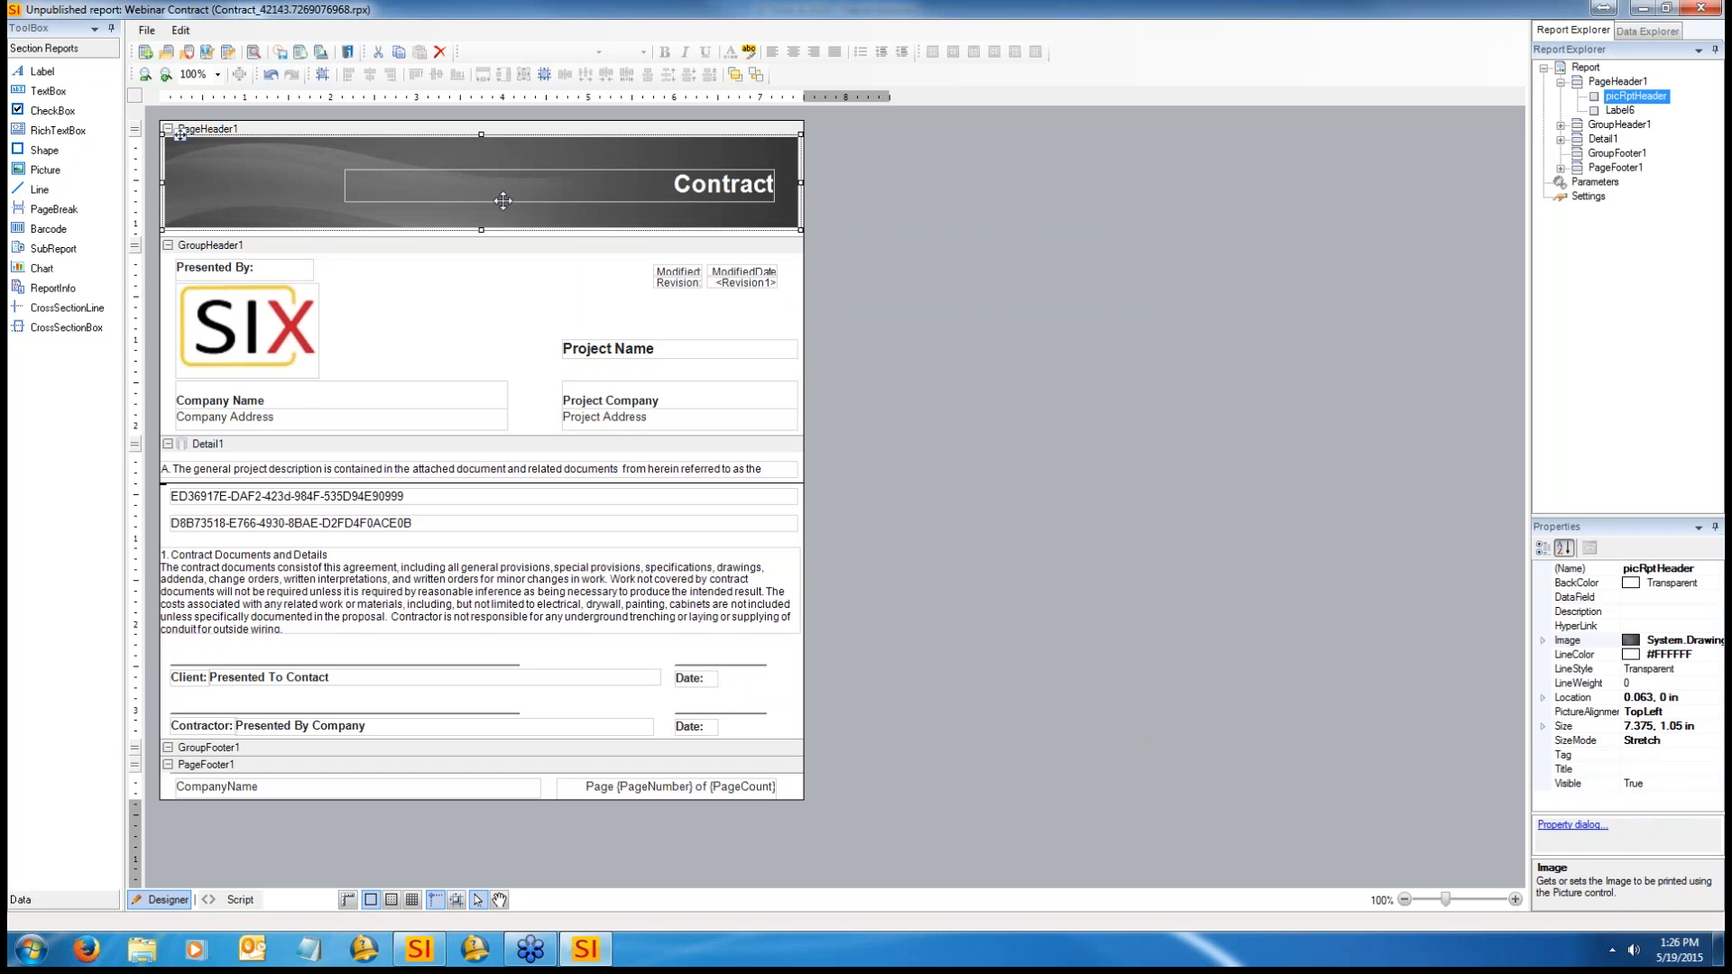
left_click(636, 187)
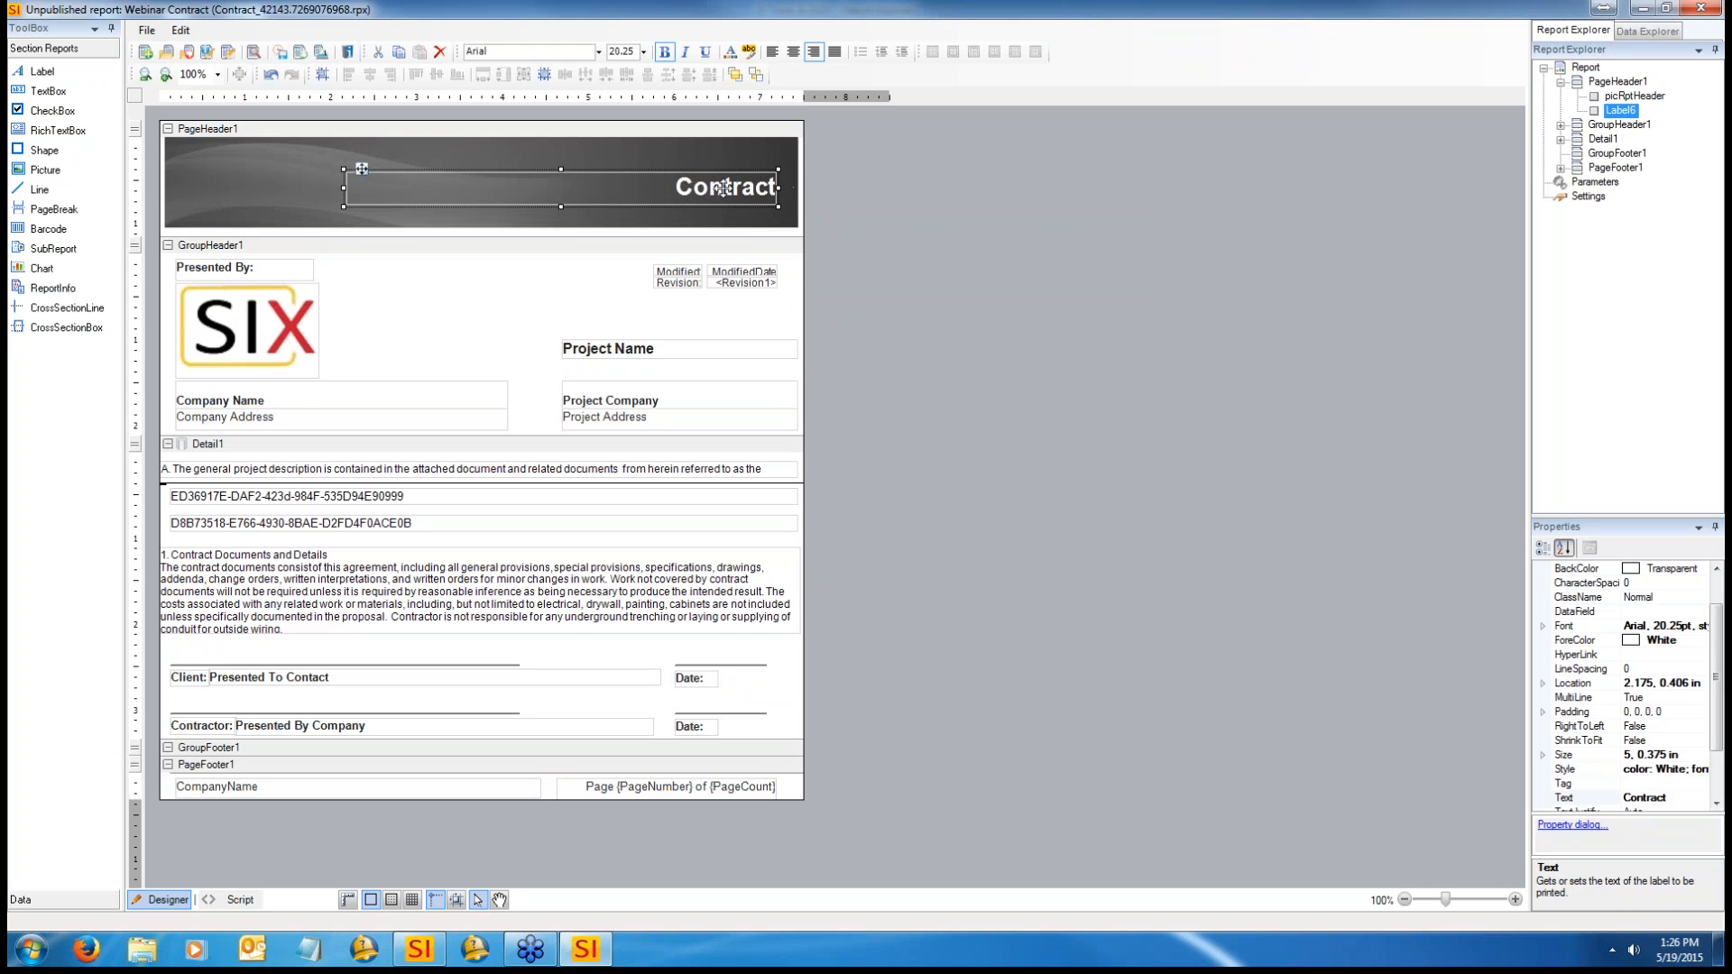
left_click(452, 502)
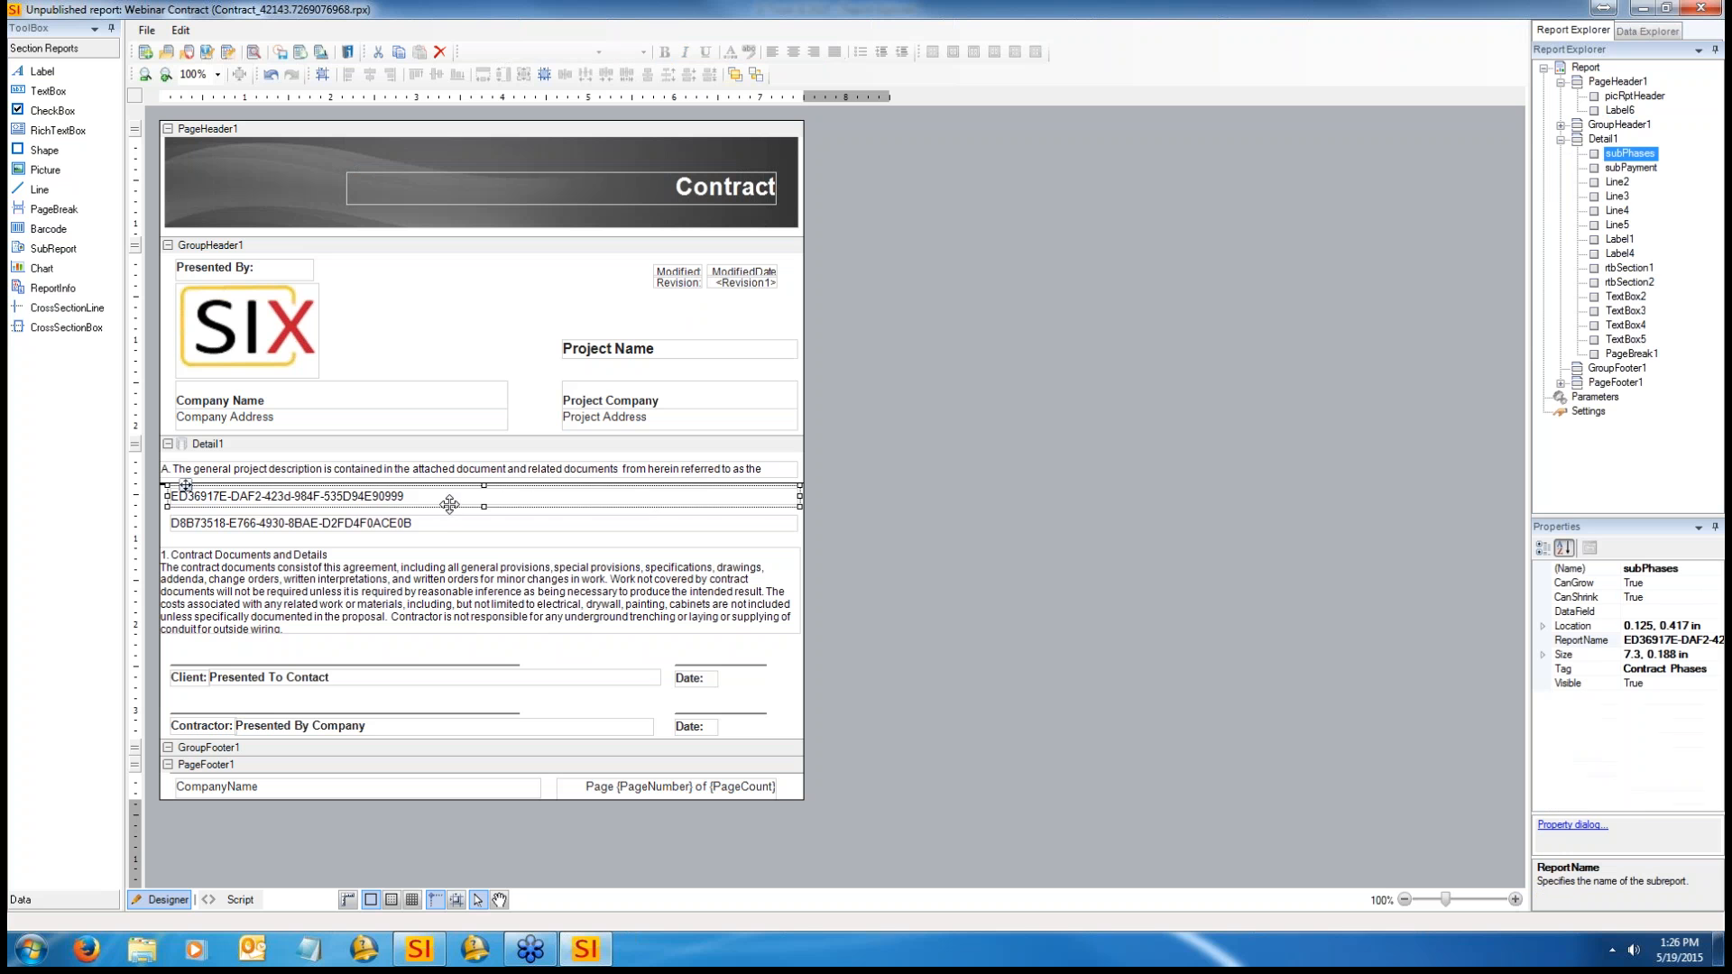
left_click(437, 523)
left_click(427, 502)
left_click(424, 523)
left_click(421, 503)
left_click(422, 526)
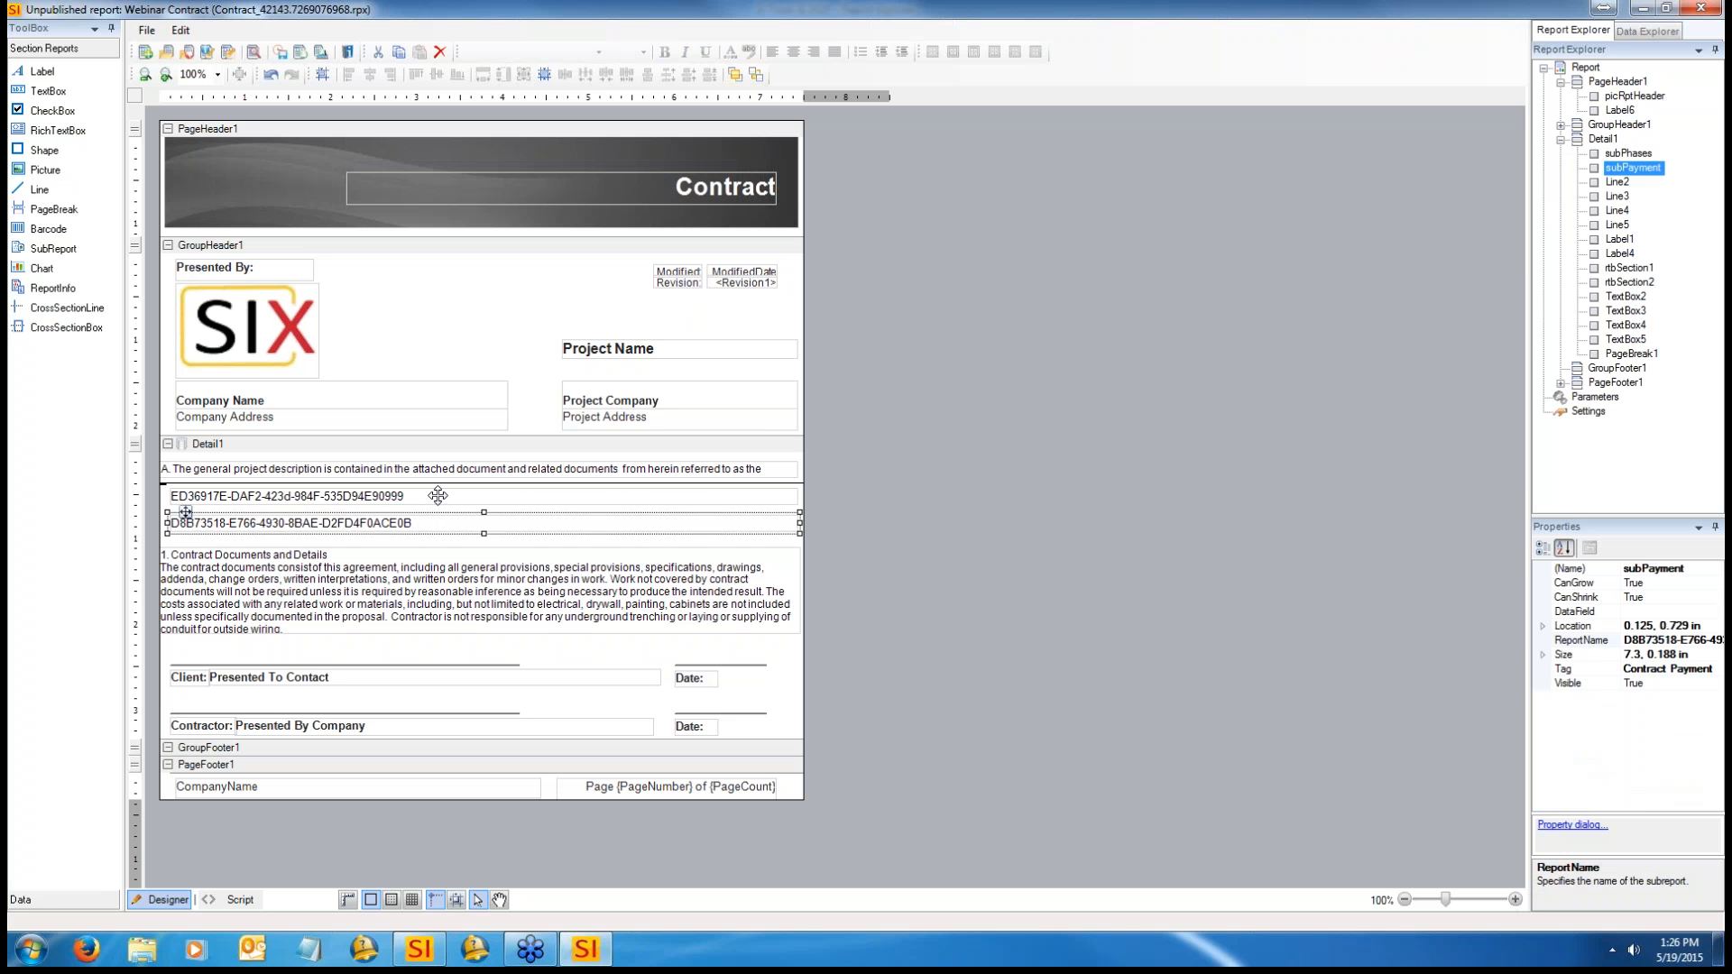
left_click(431, 498)
Step: Examine the contract wording inside the two rich text boxes of the Detail section
left_click(413, 470)
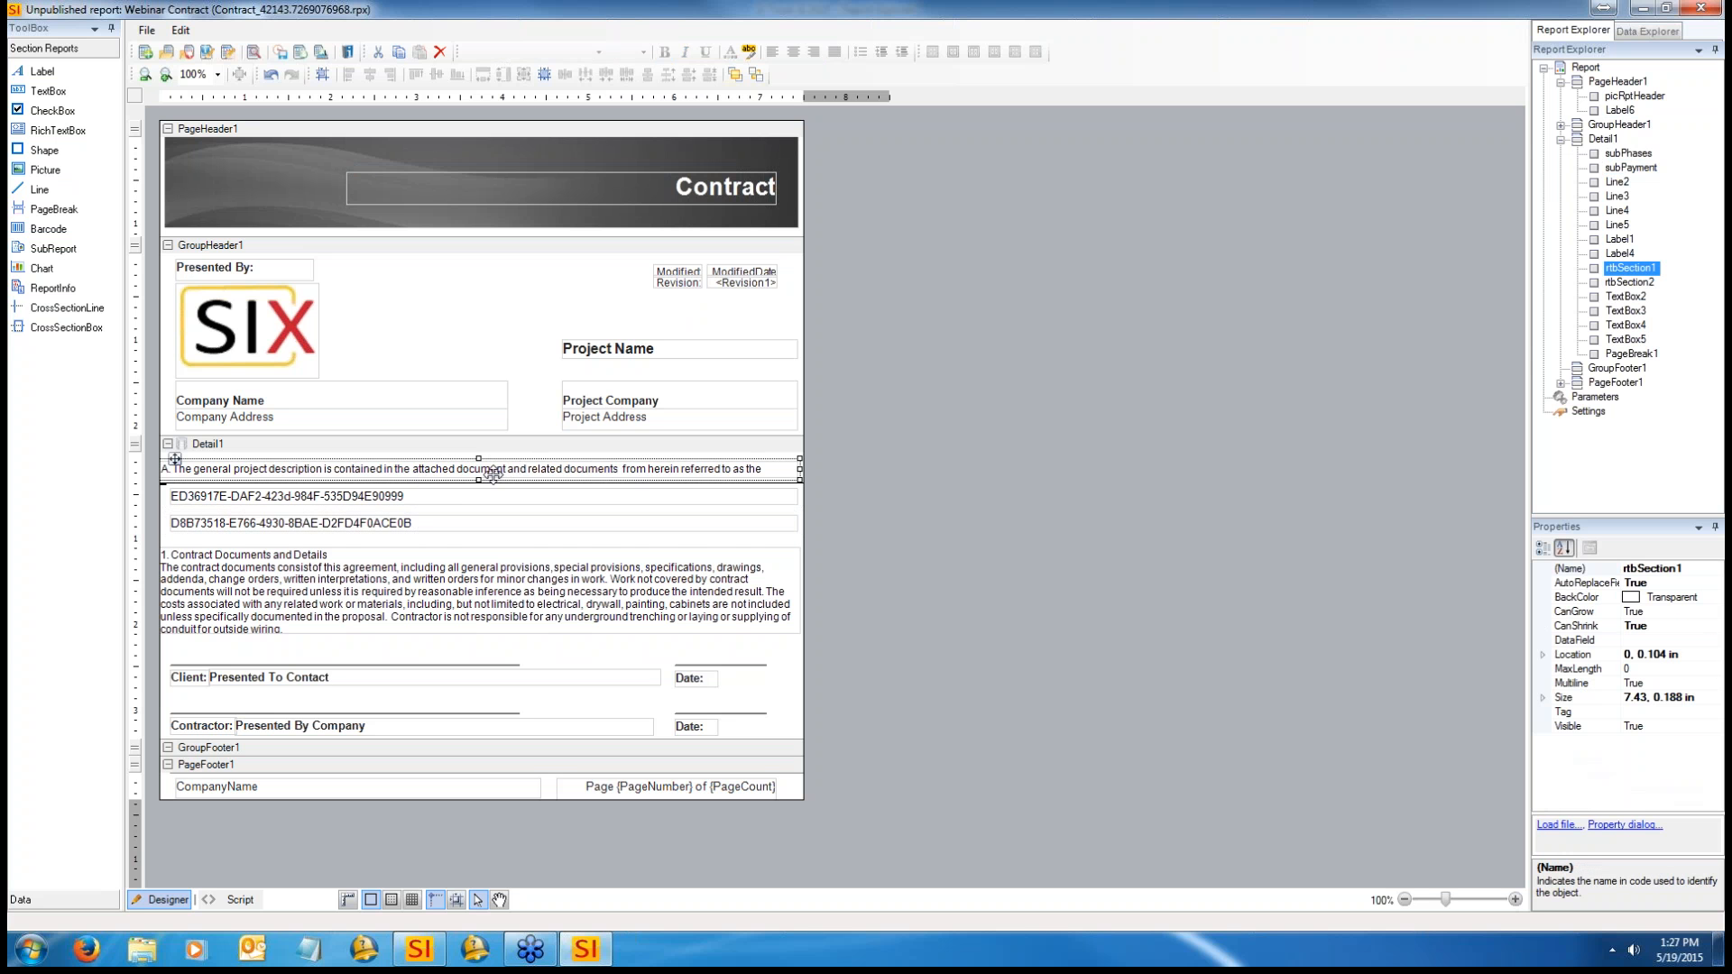
double_click(752, 468)
left_click(791, 476)
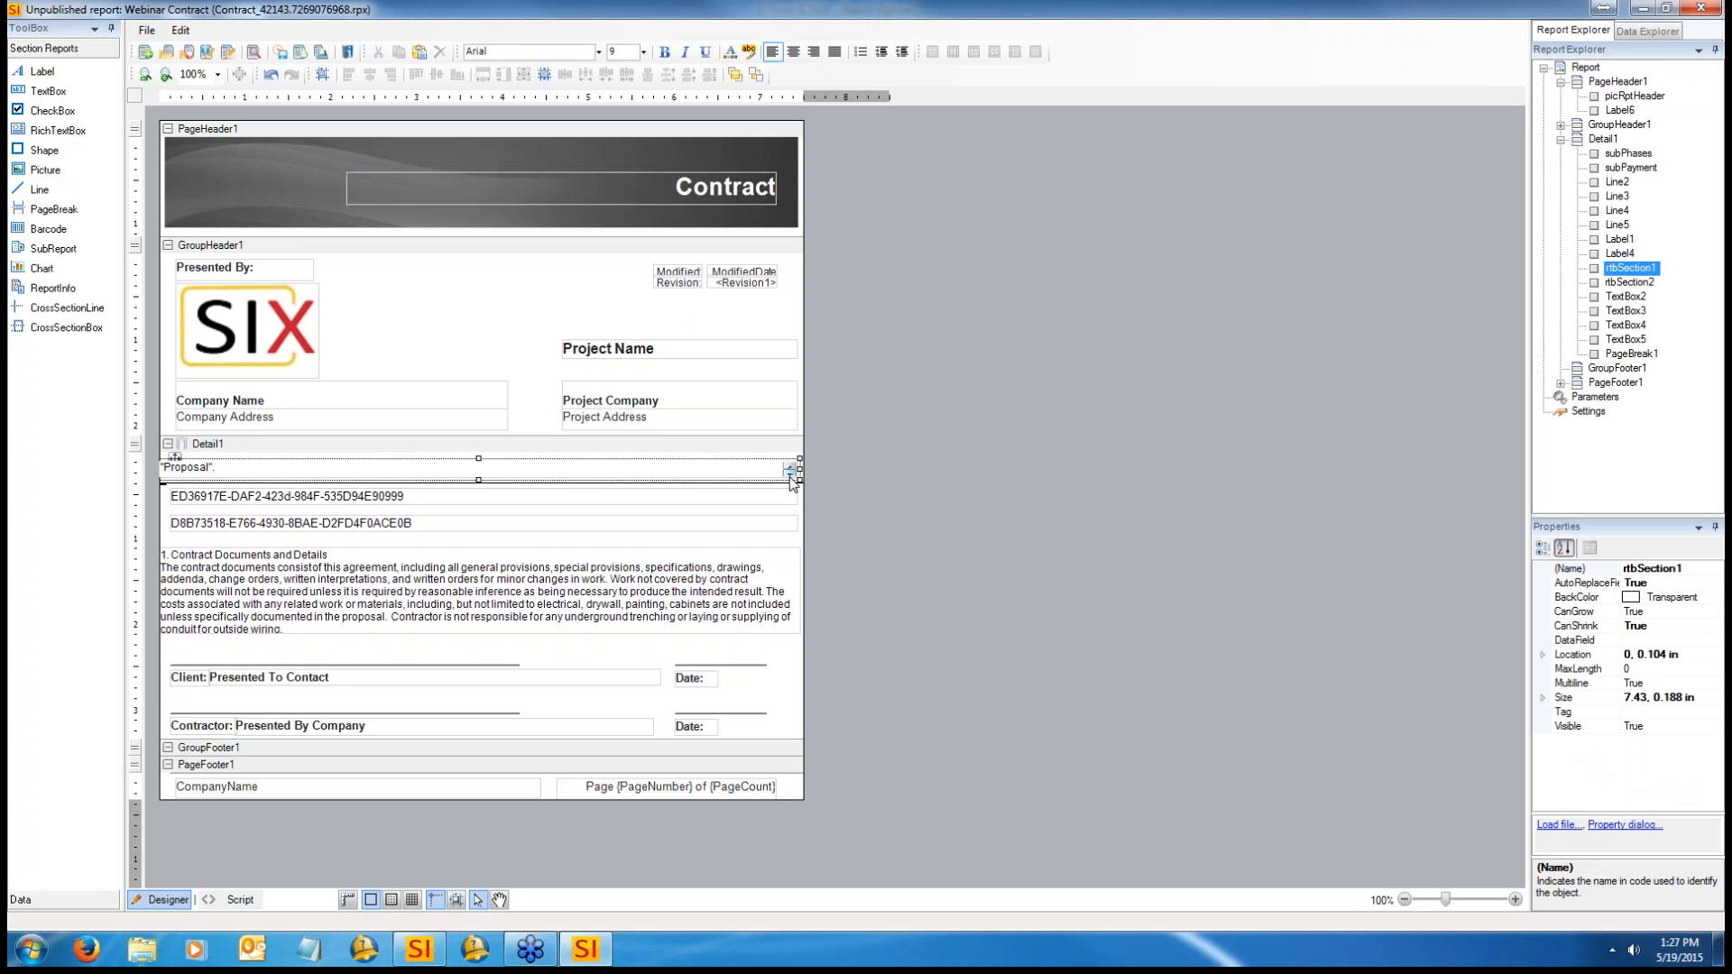
left_click(791, 476)
left_click(790, 476)
left_click(790, 476)
left_click(790, 476)
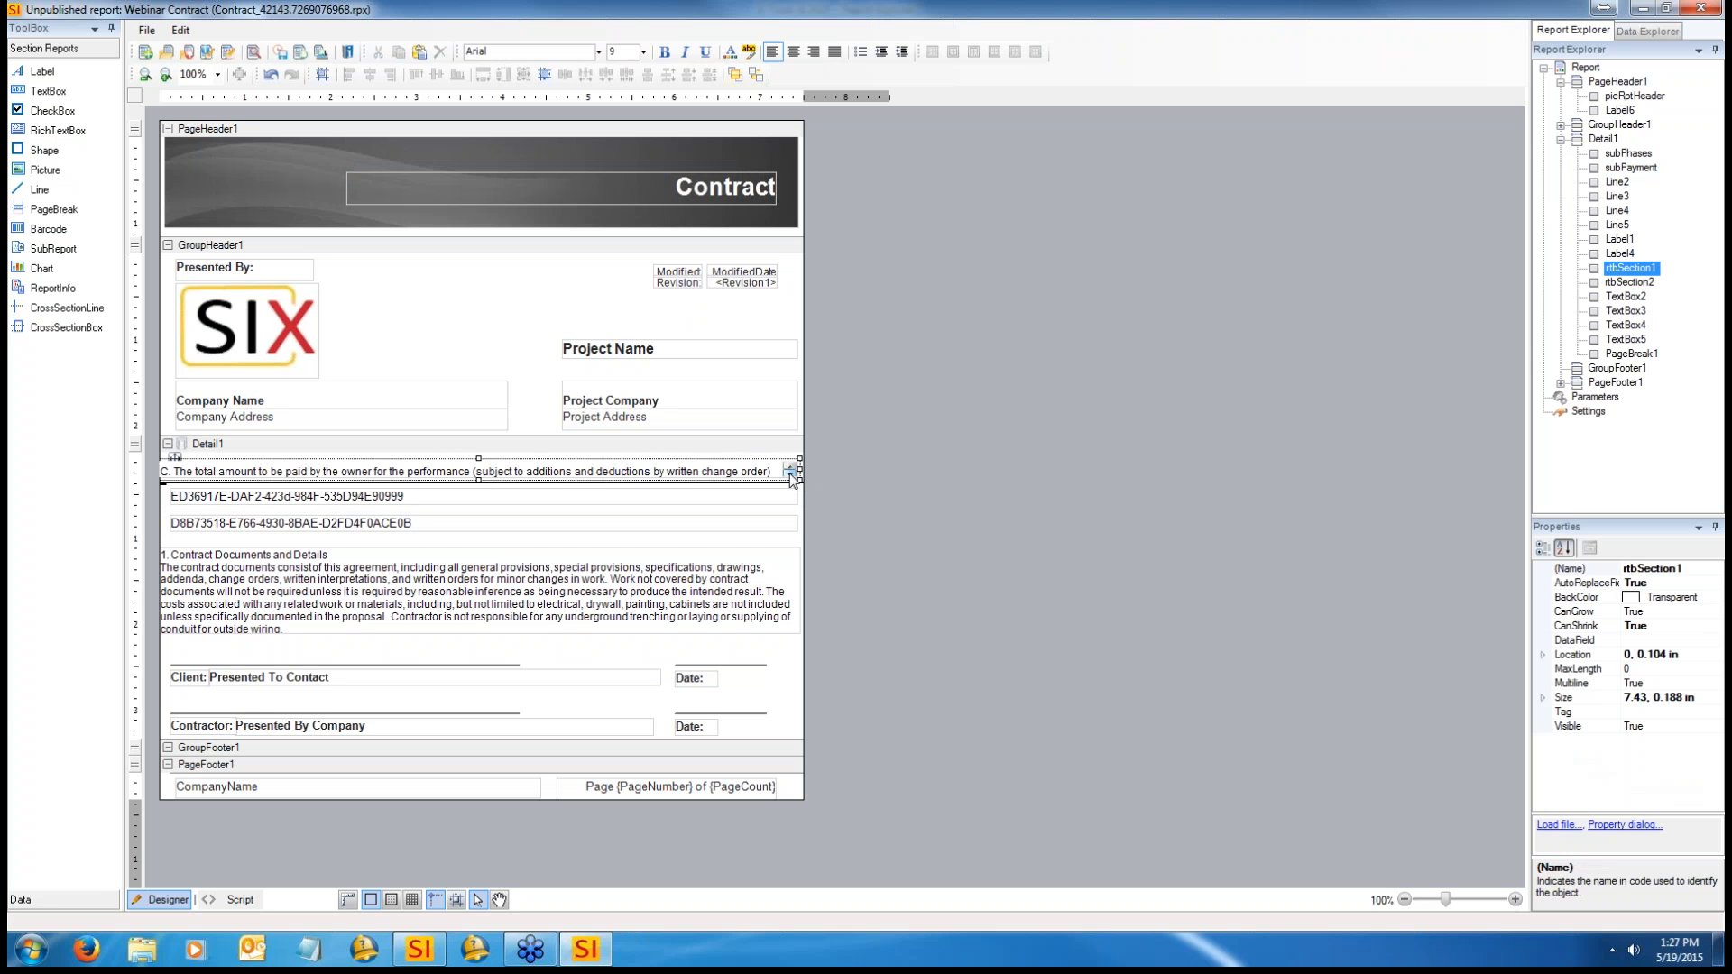
scroll(790, 471, "up", 2)
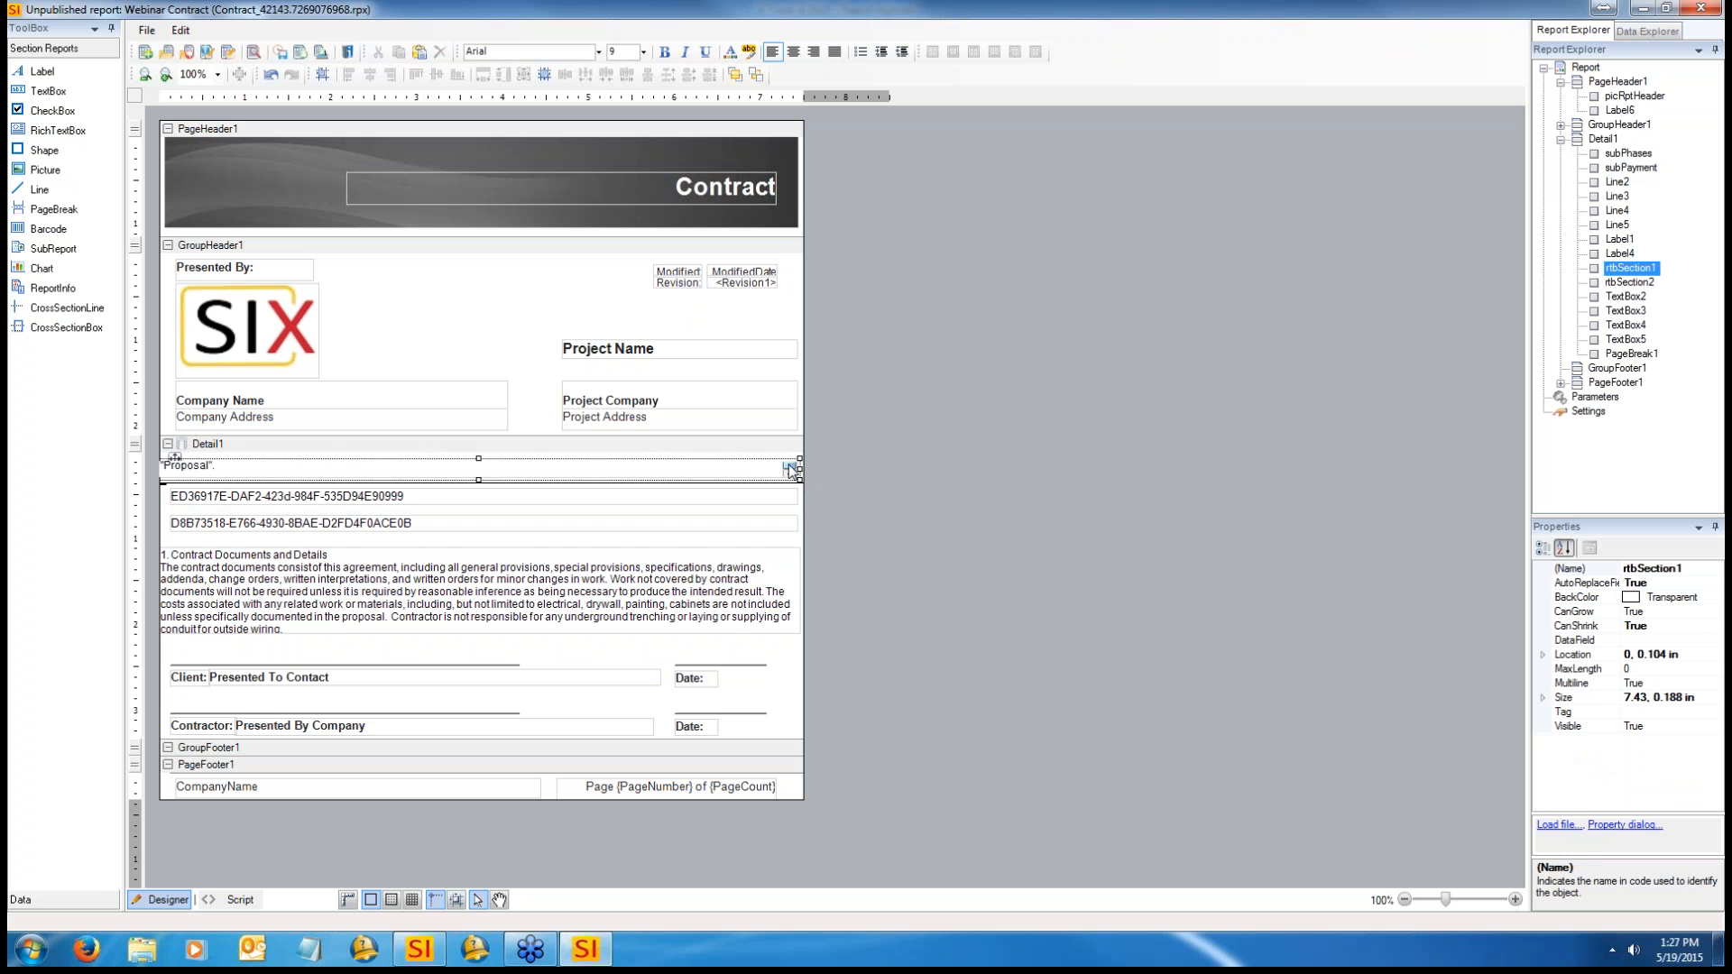
left_click(441, 554)
double_click(441, 554)
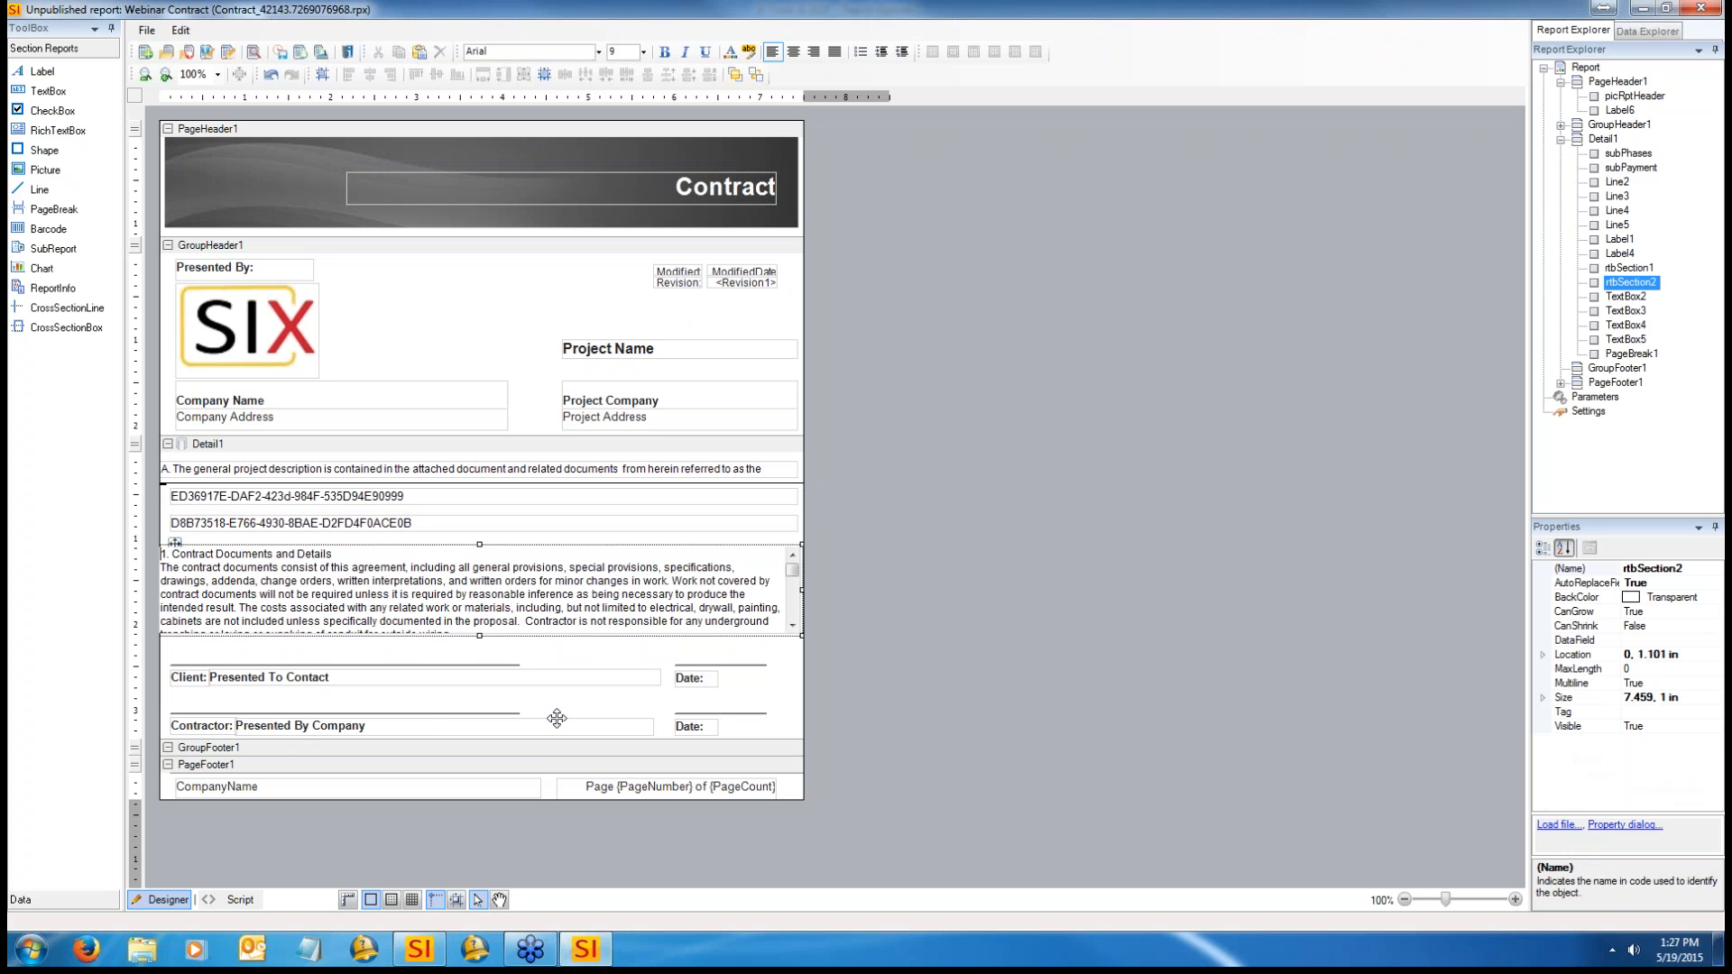
left_click(446, 291)
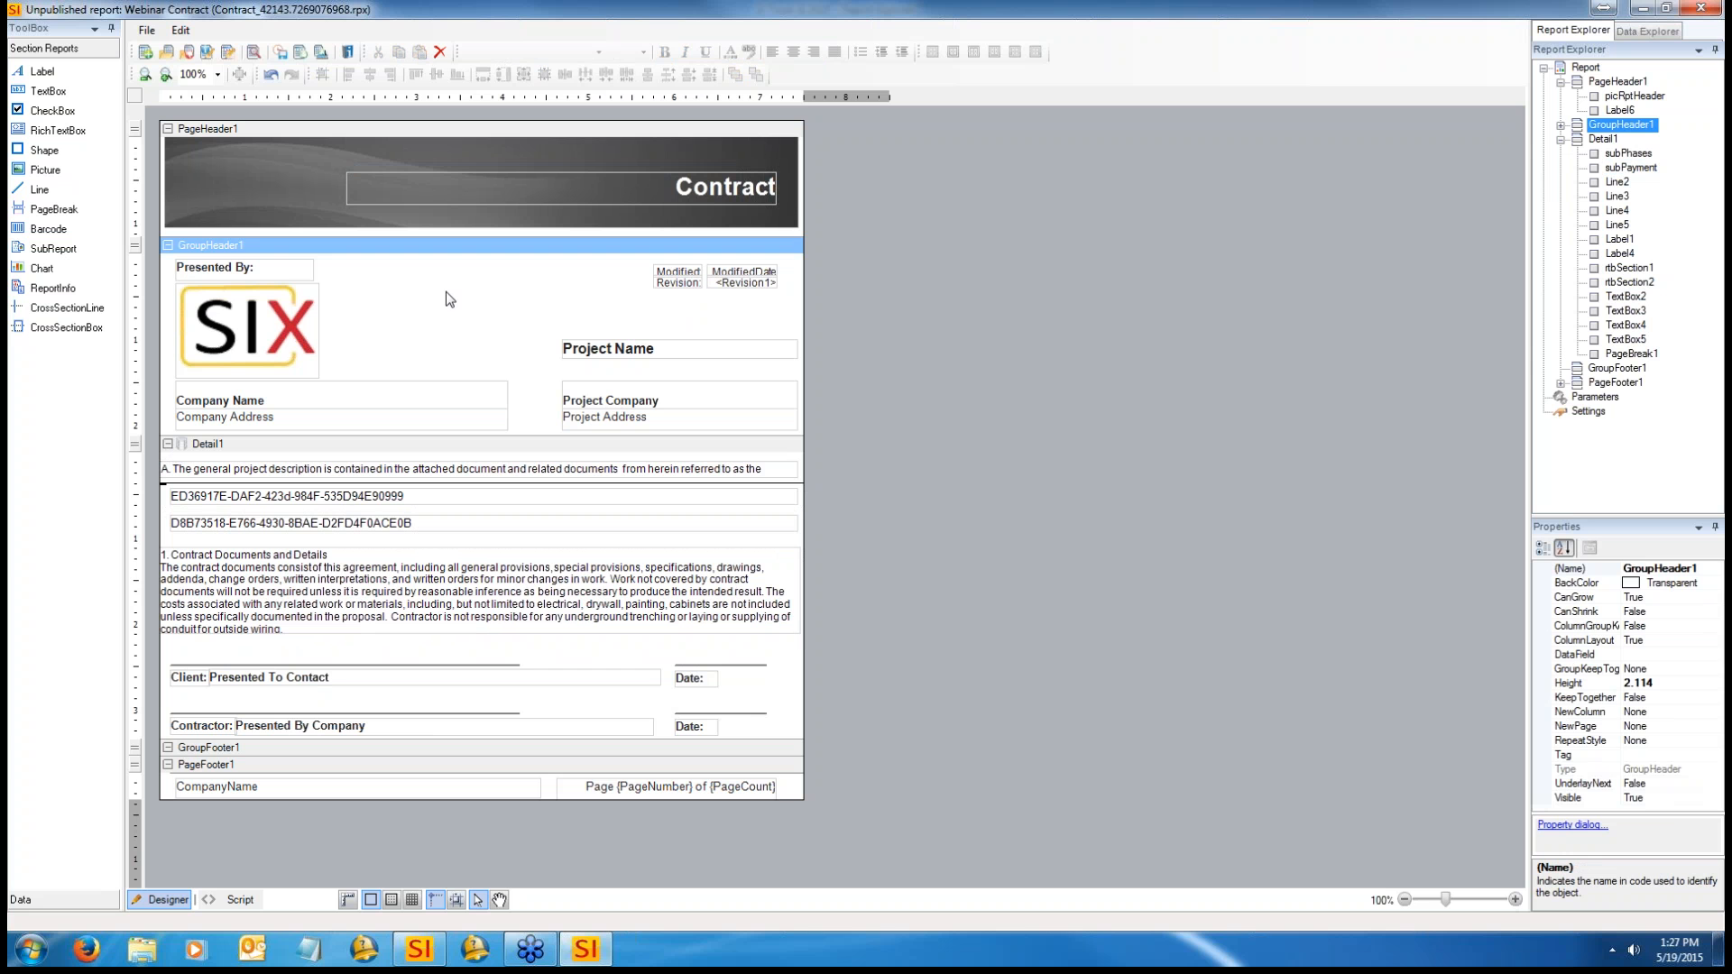
Step: Change the font of the "Contract" title label in the page header to Harrington
left_click(456, 187)
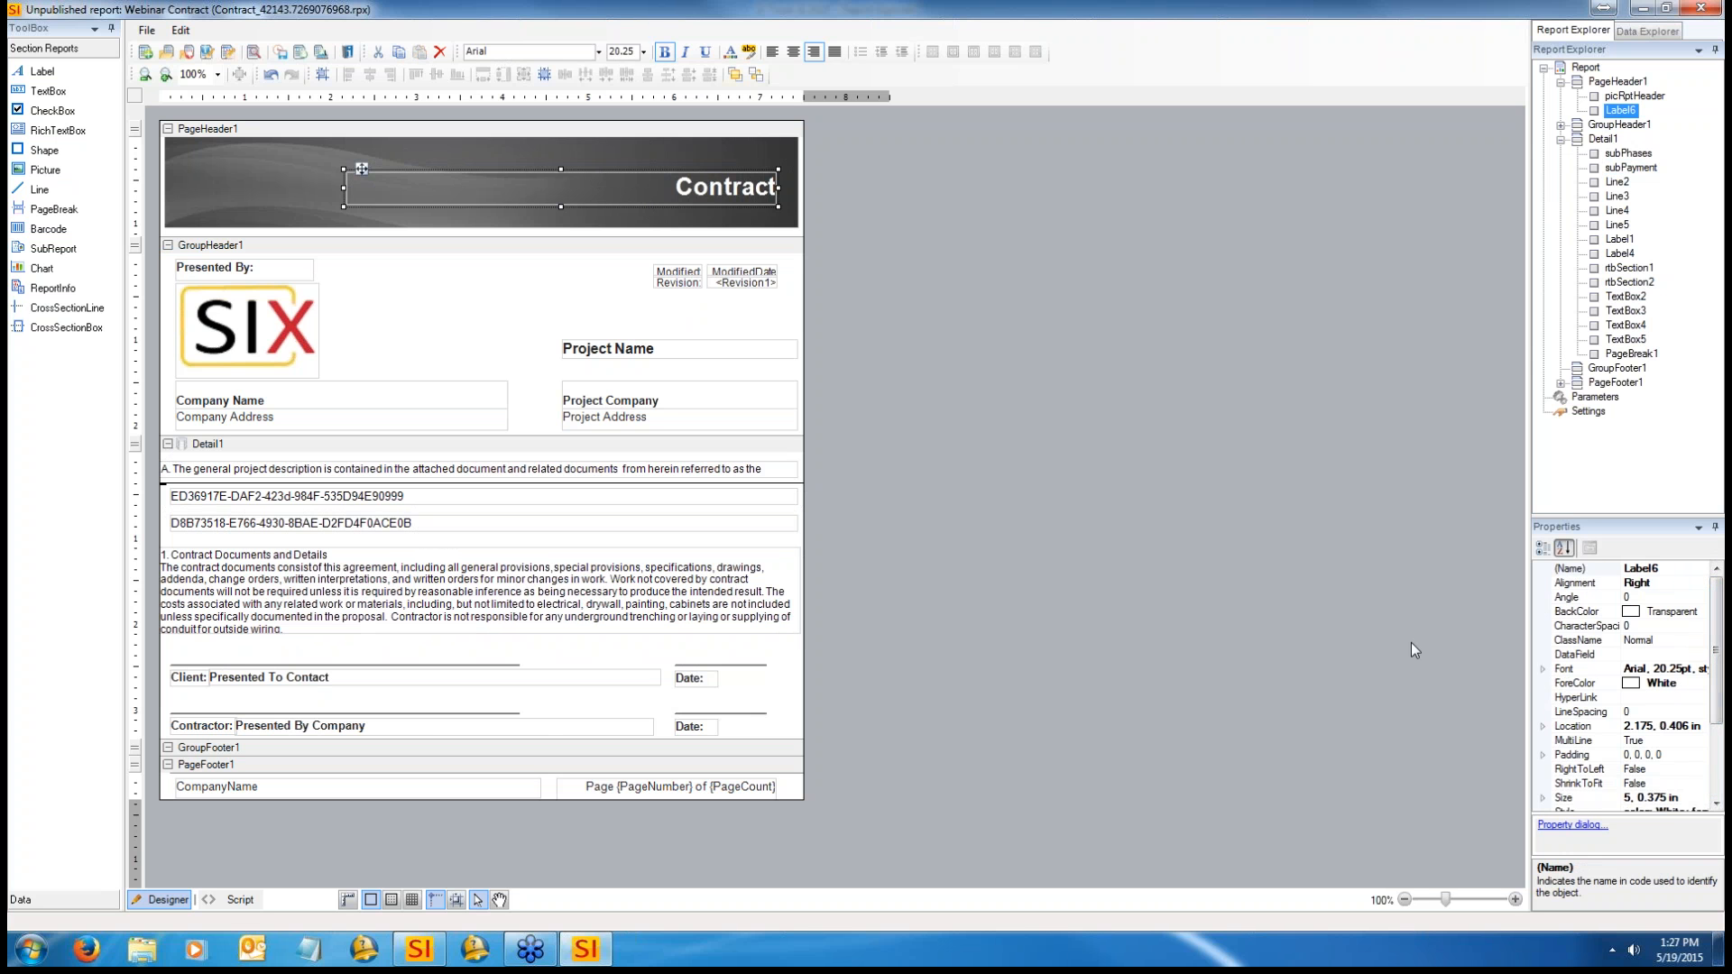
left_click(1544, 670)
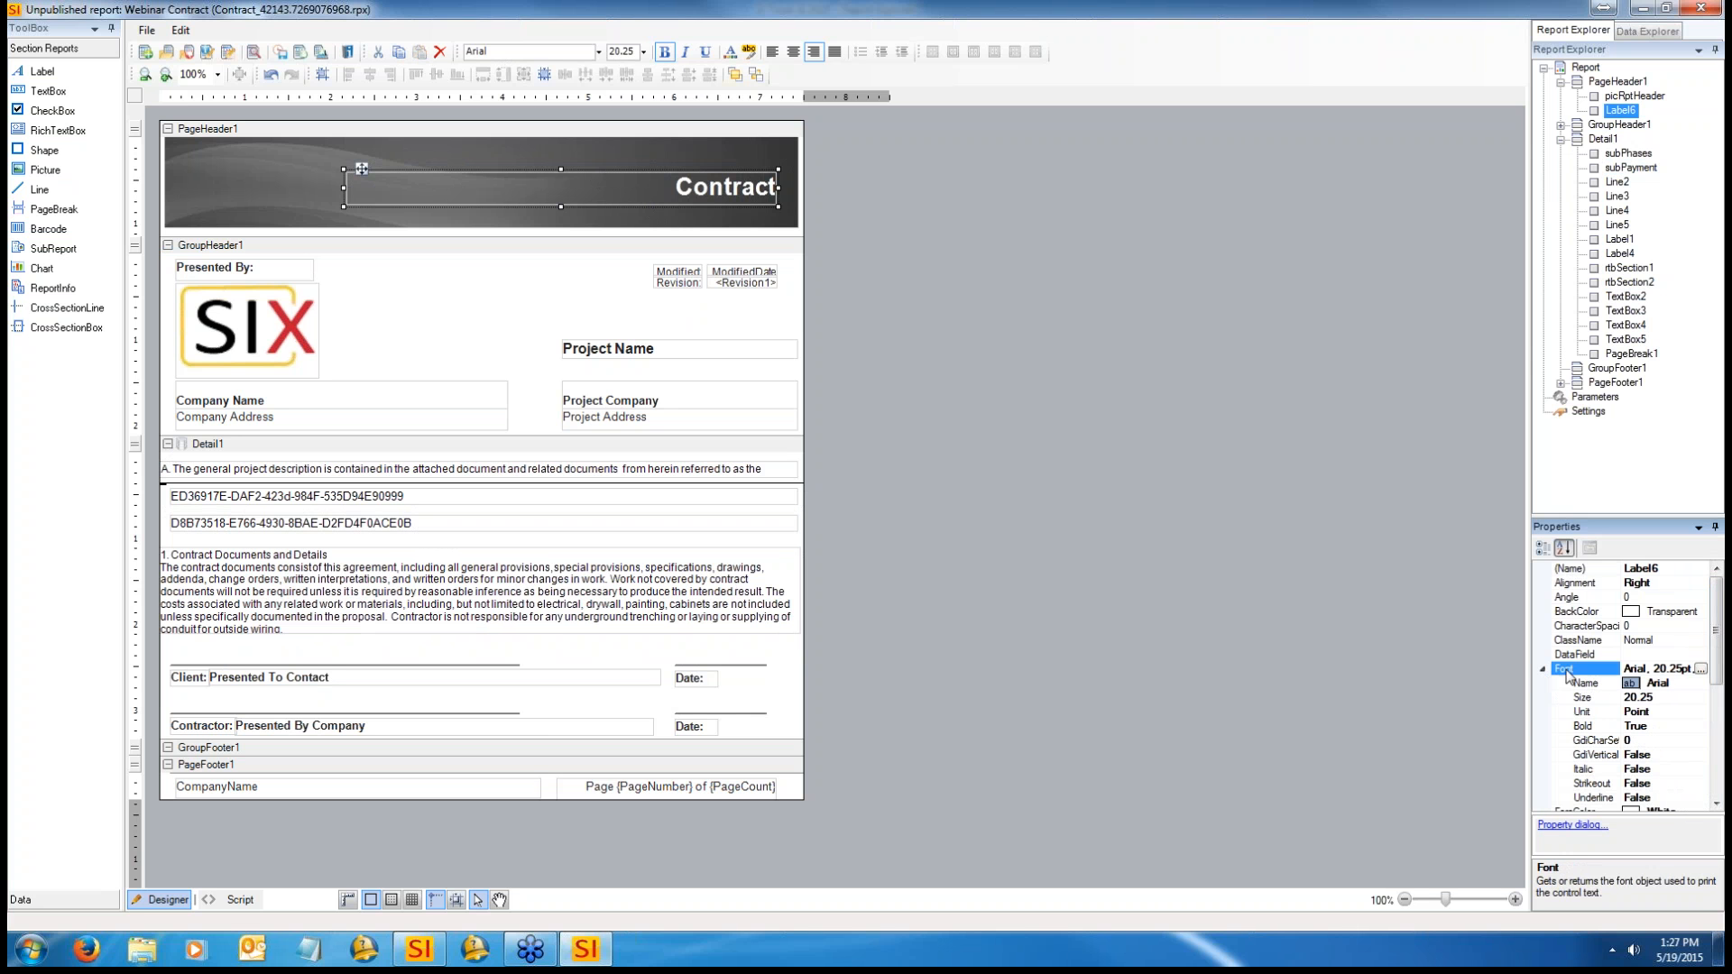
key("Down")
left_click(1701, 684)
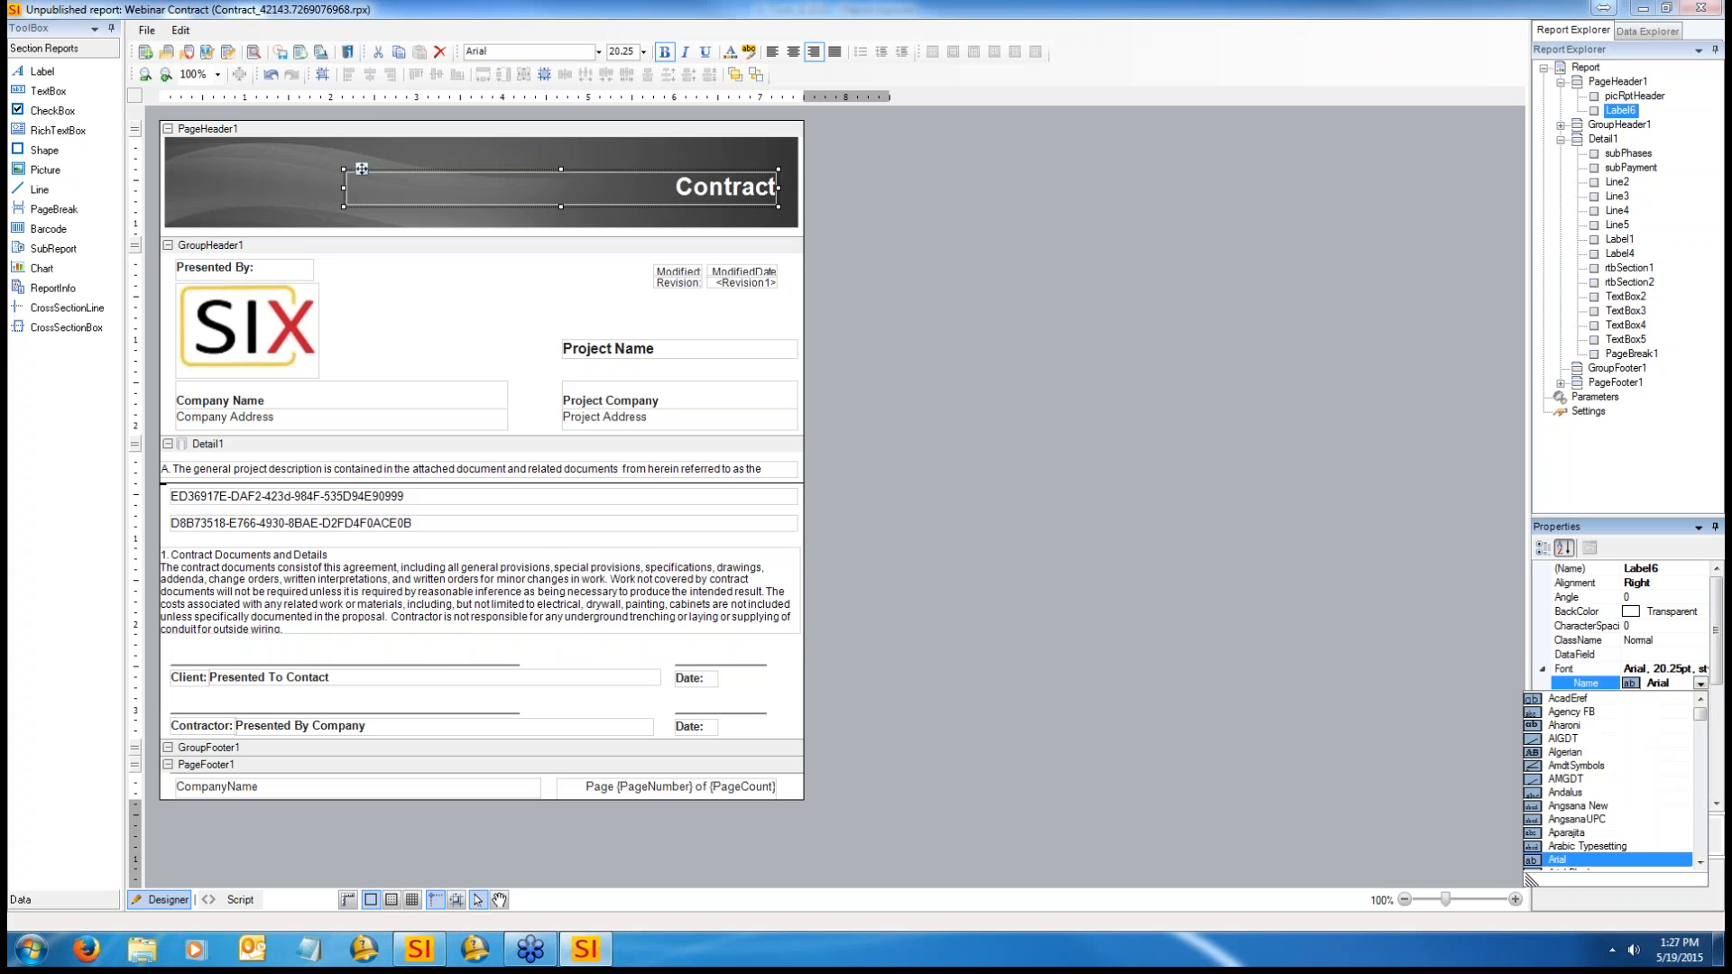
left_click_drag(1701, 716, 1708, 765)
left_click(1597, 772)
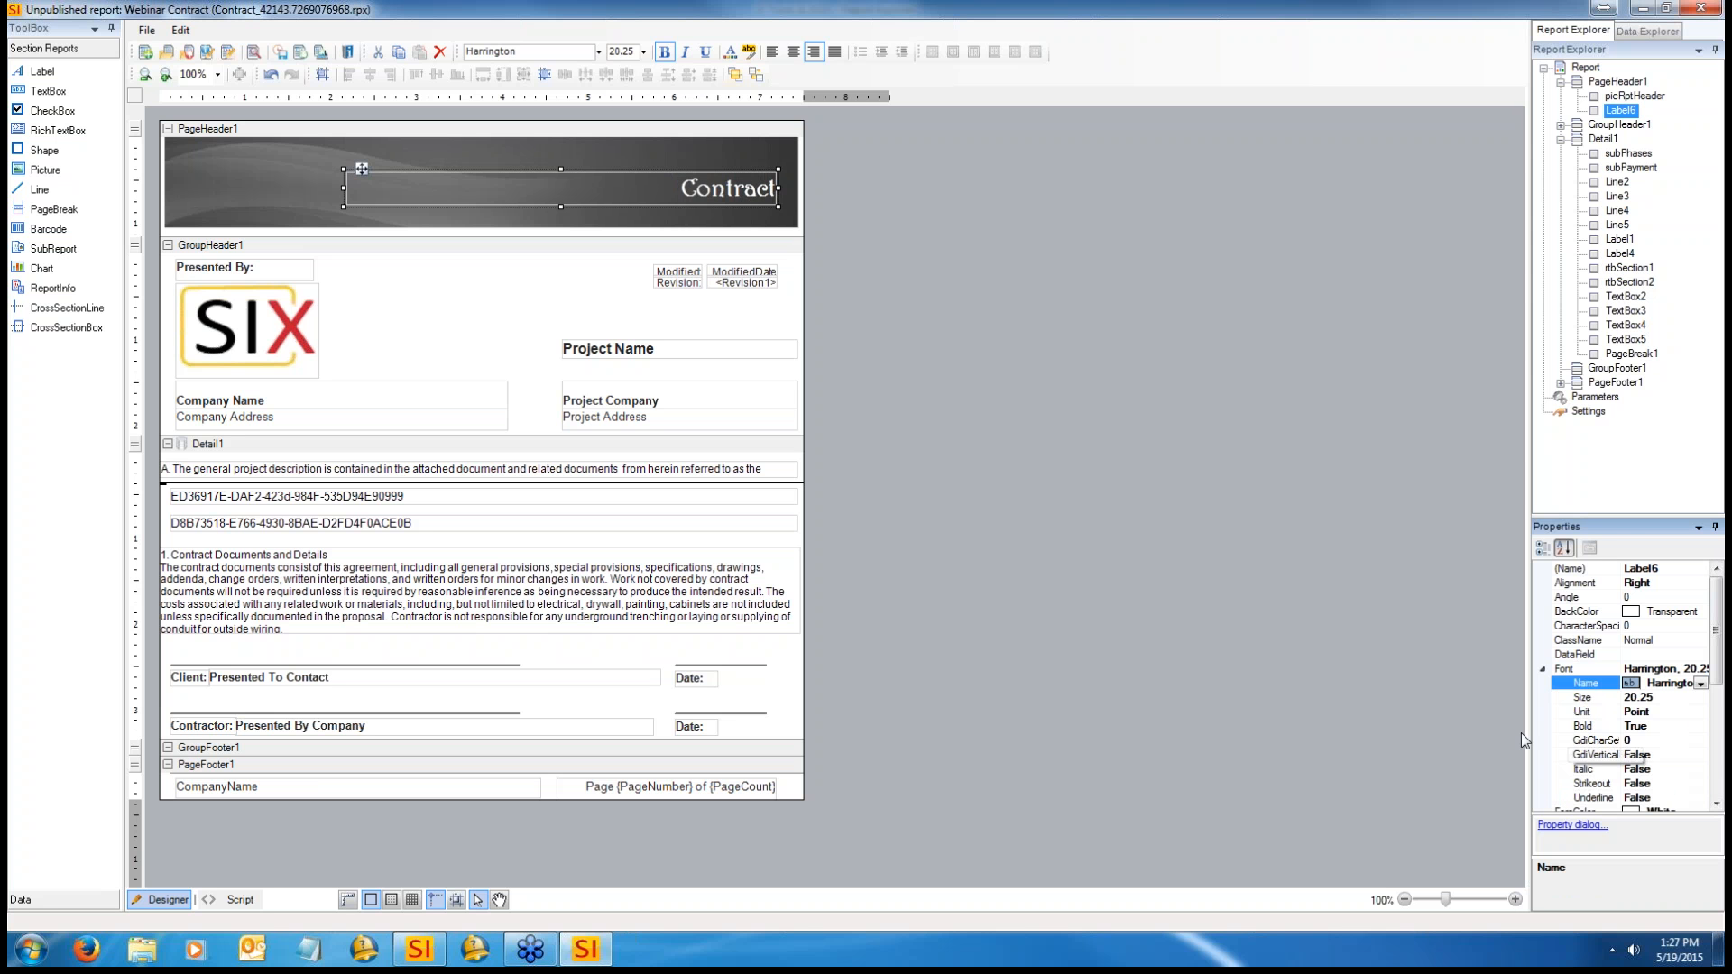
left_click(855, 309)
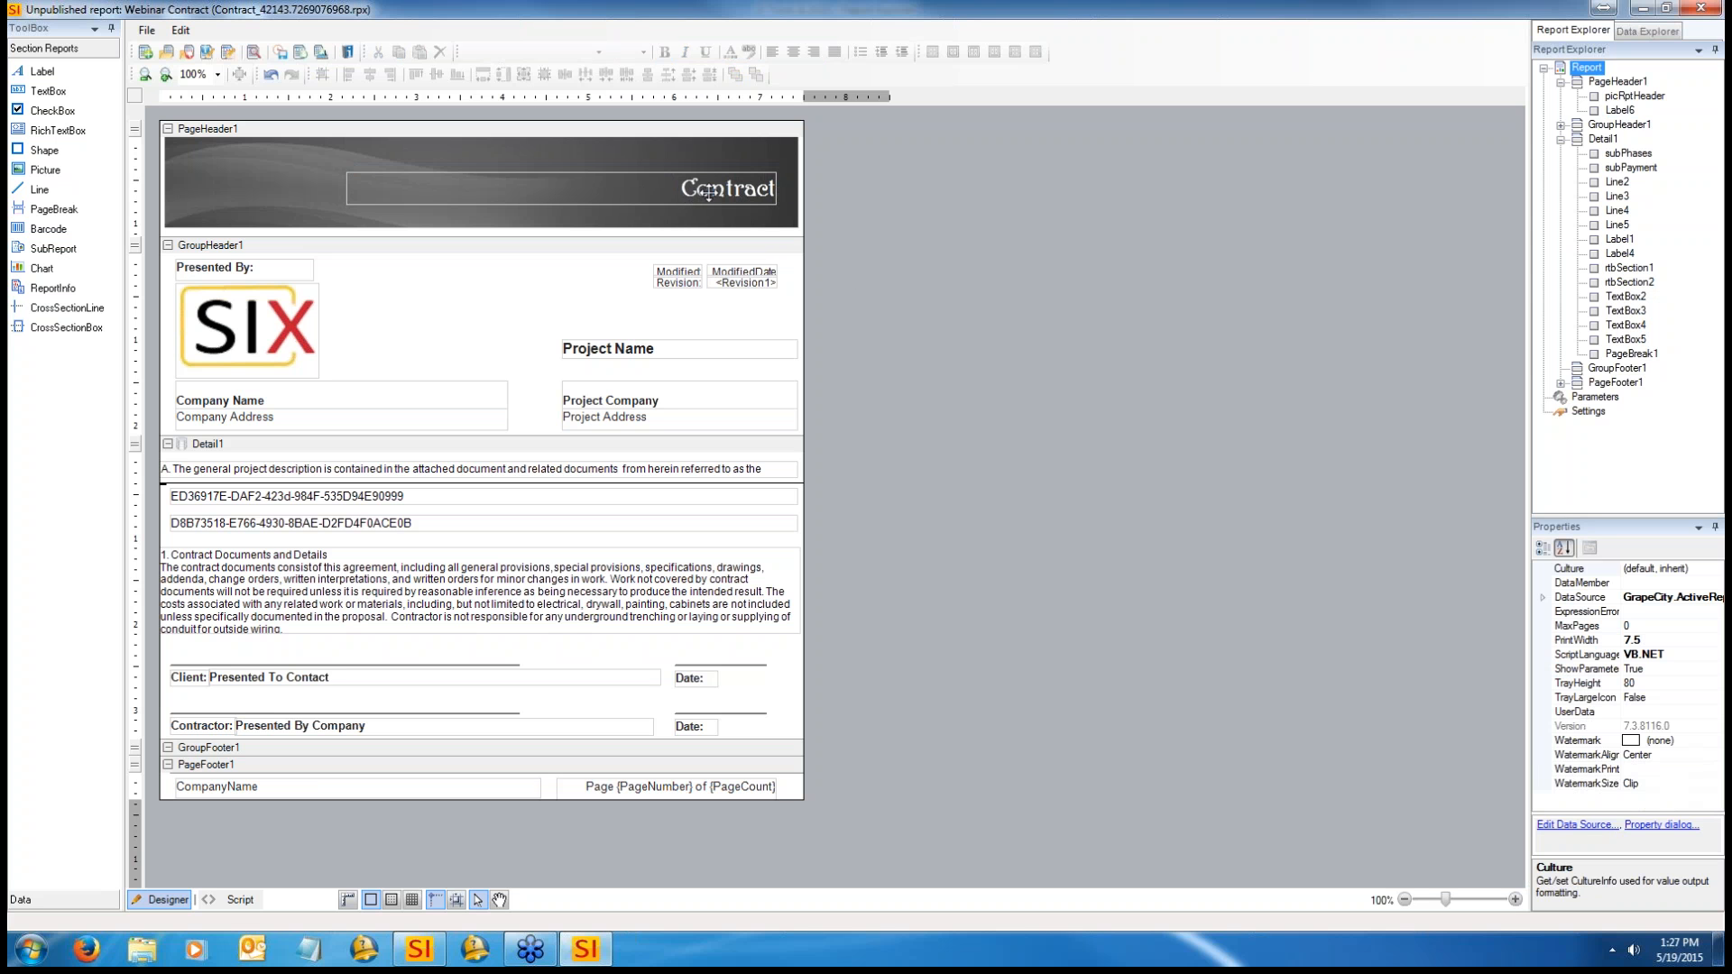
Step: Underline the "Contract" title label in the page header and set its font size to 24
left_click(708, 192)
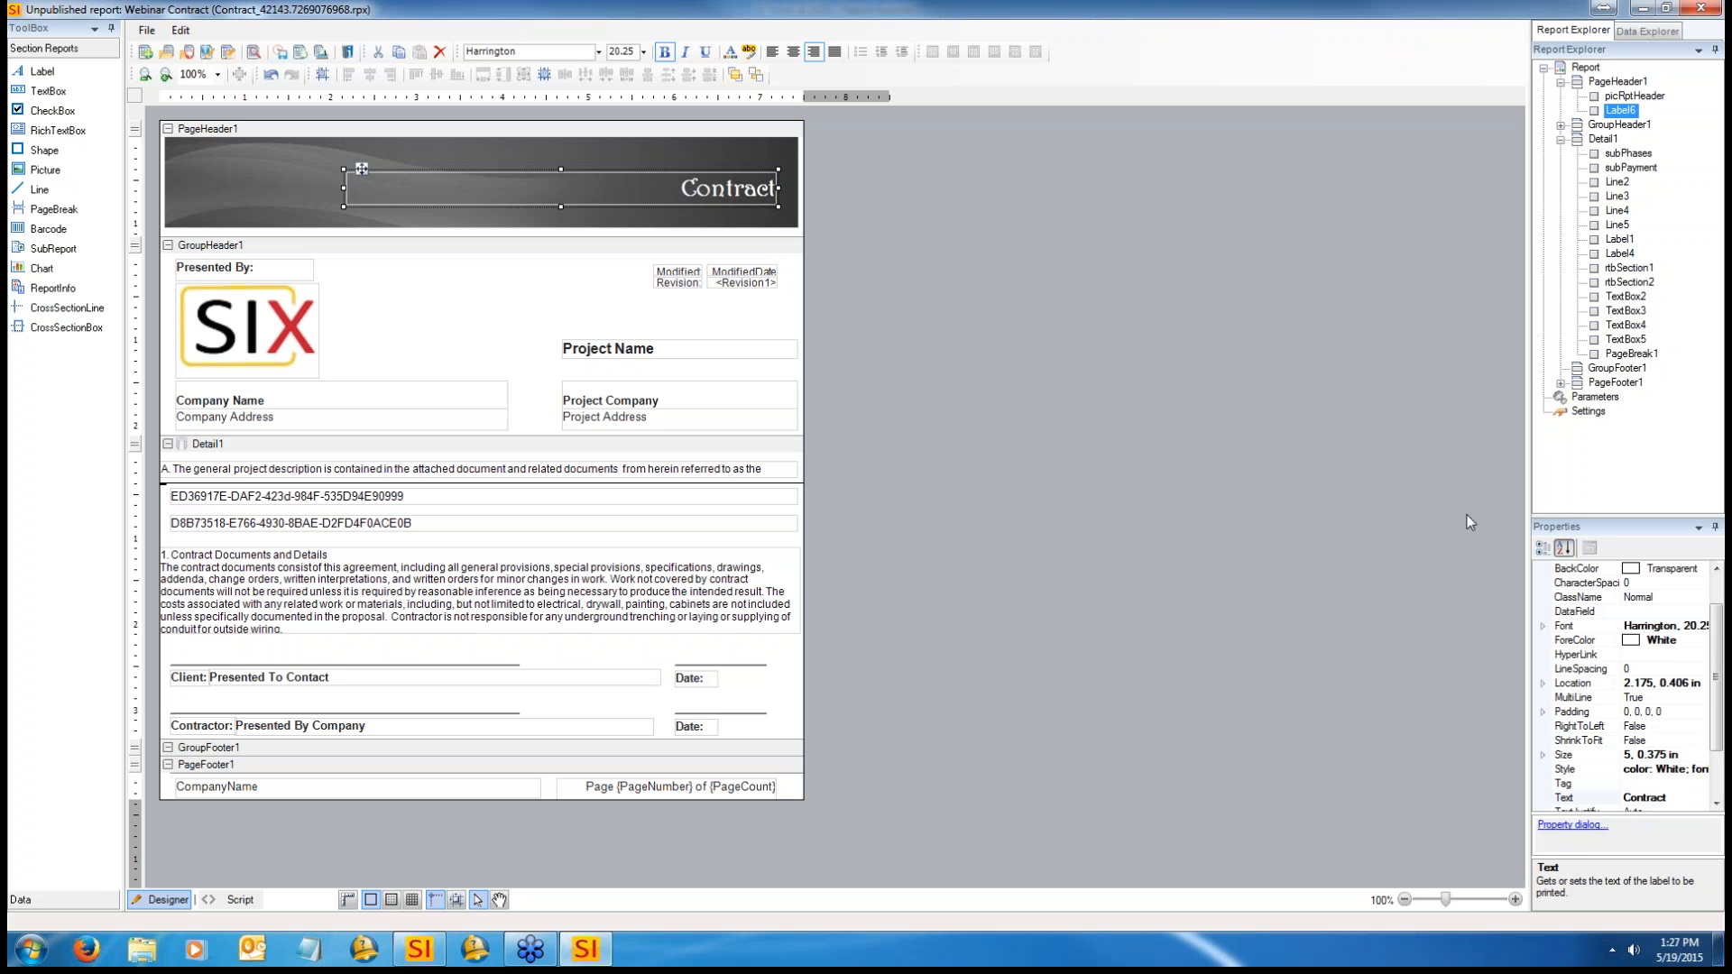
left_click(1543, 627)
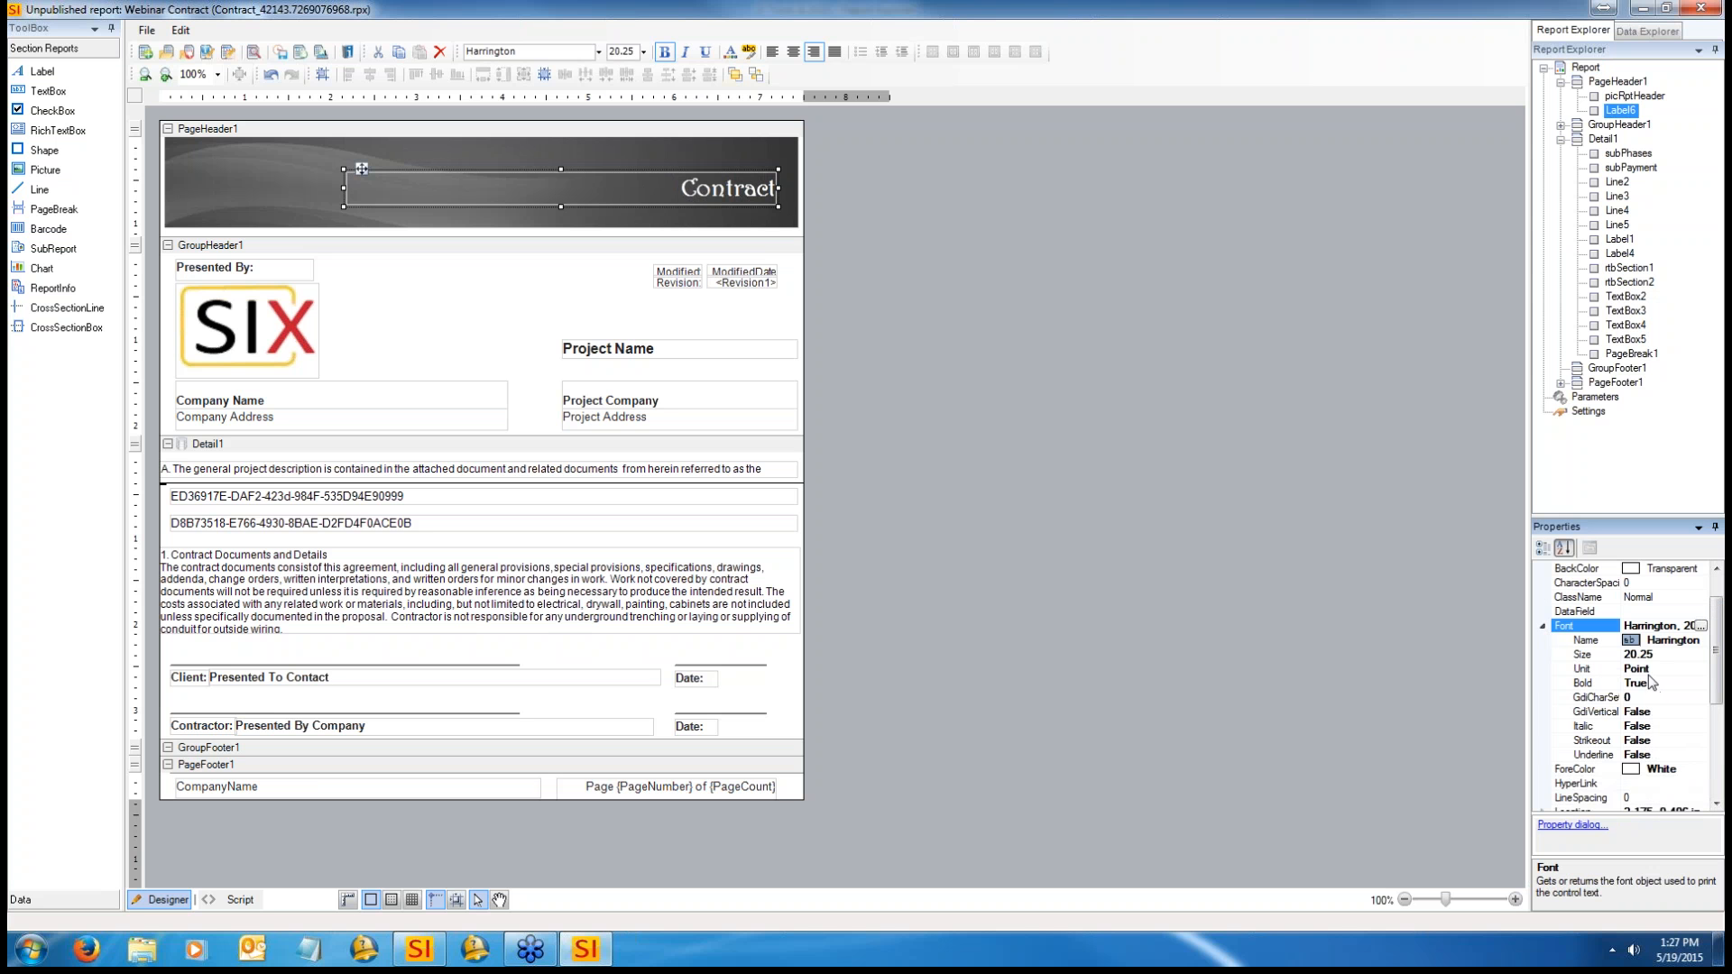
left_click(1651, 756)
left_click(1700, 755)
left_click(1660, 783)
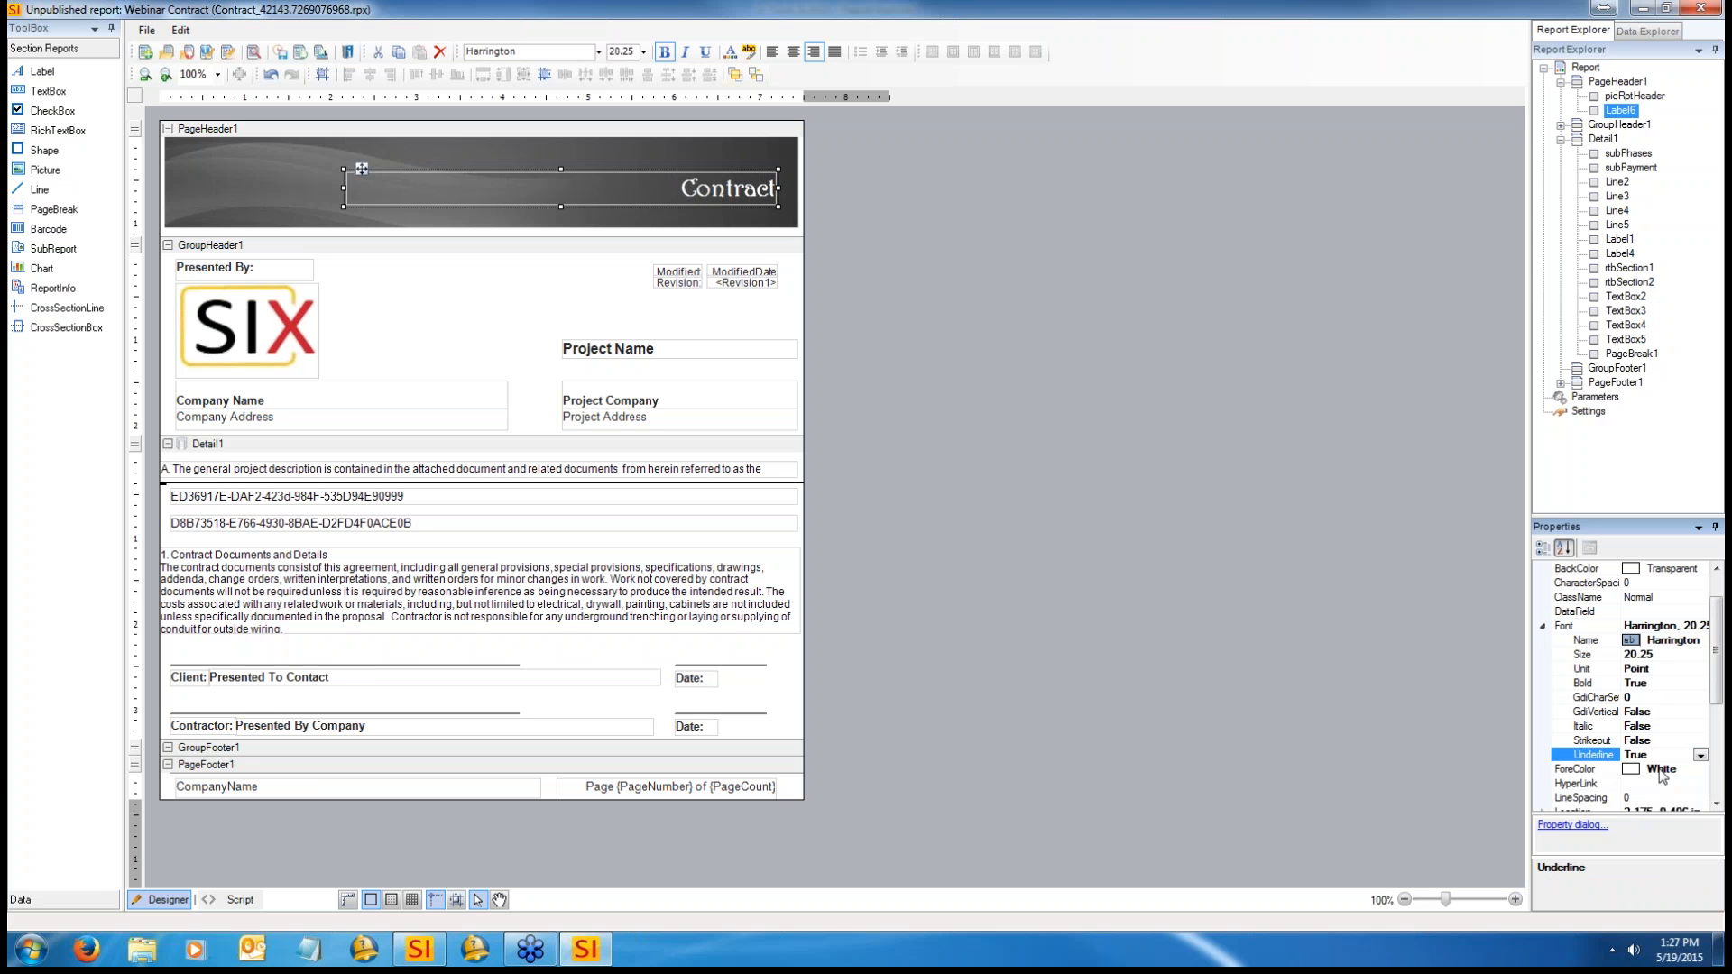
left_click(1669, 656)
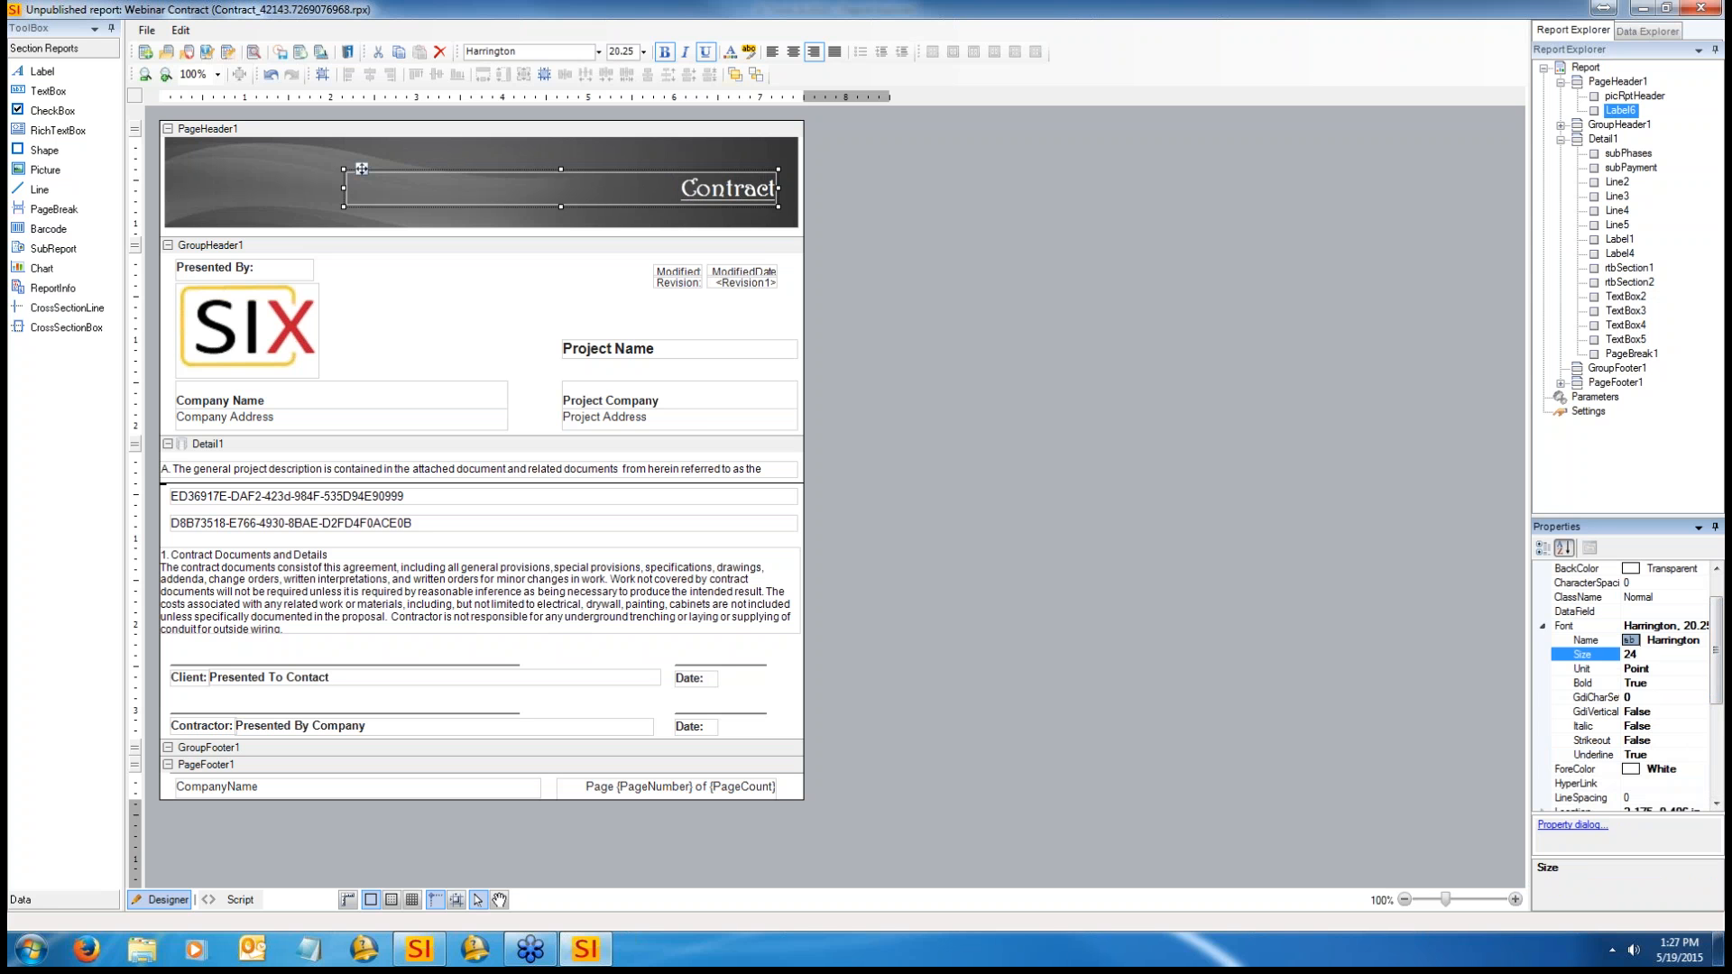
Step: Set the text color of the "Contract" title label to PeachPuff
left_click(1649, 770)
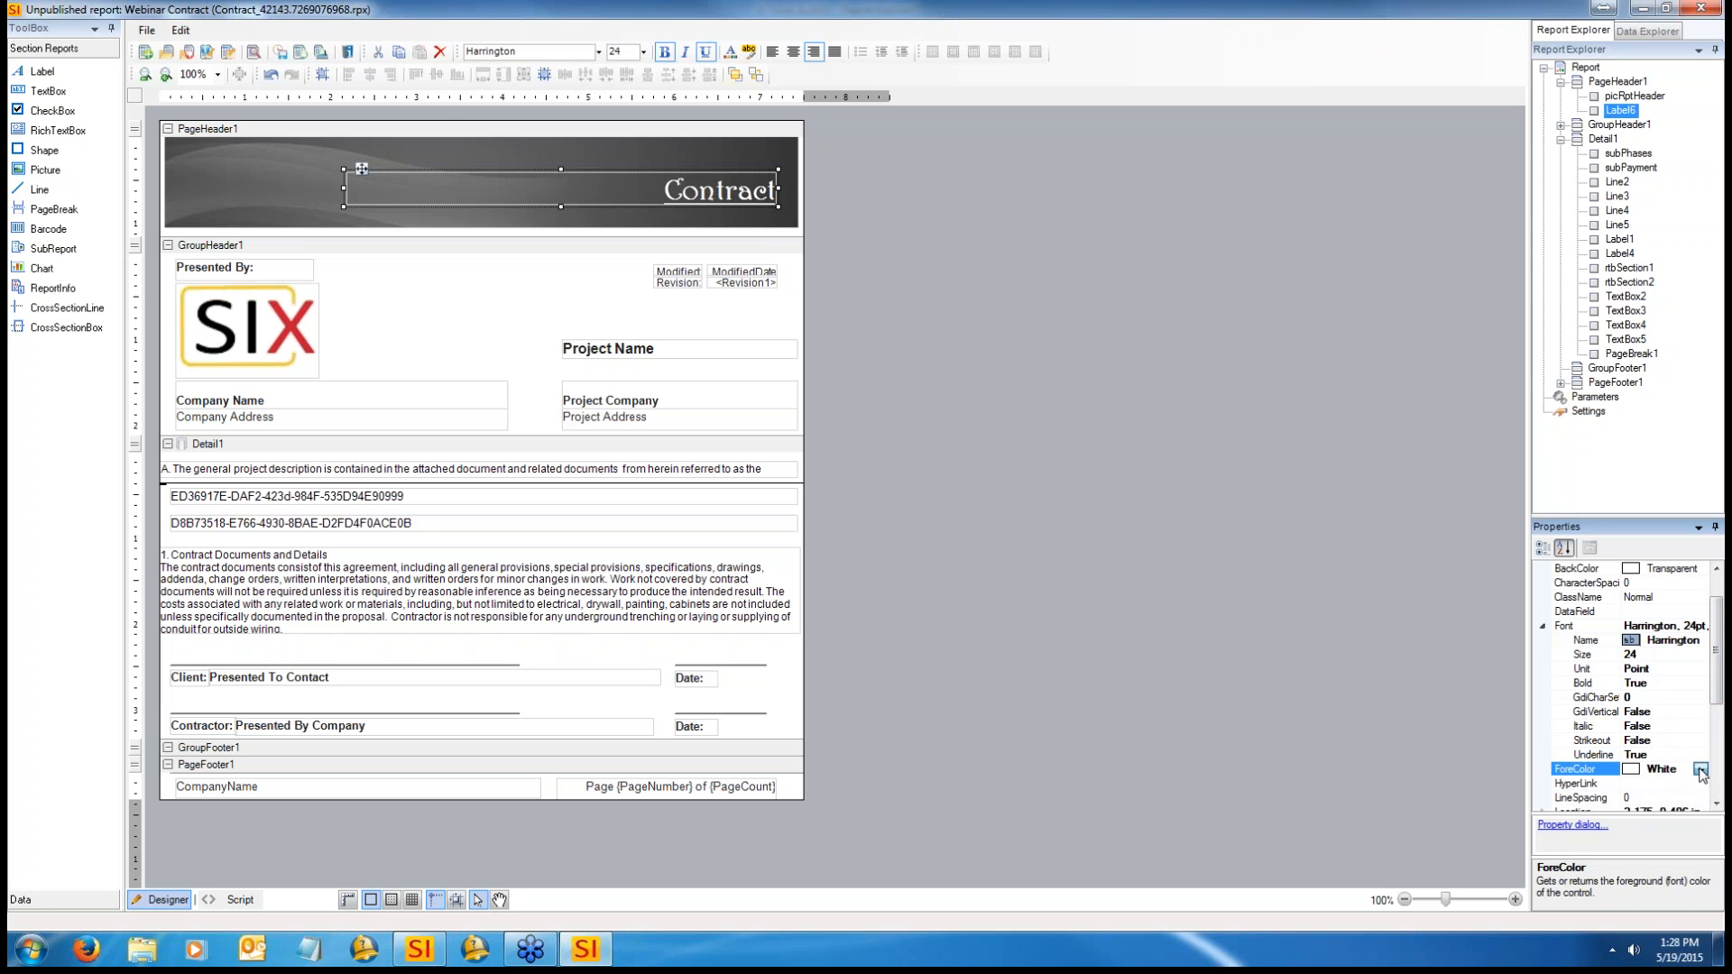
left_click(1701, 770)
left_click_drag(1700, 544, 1702, 584)
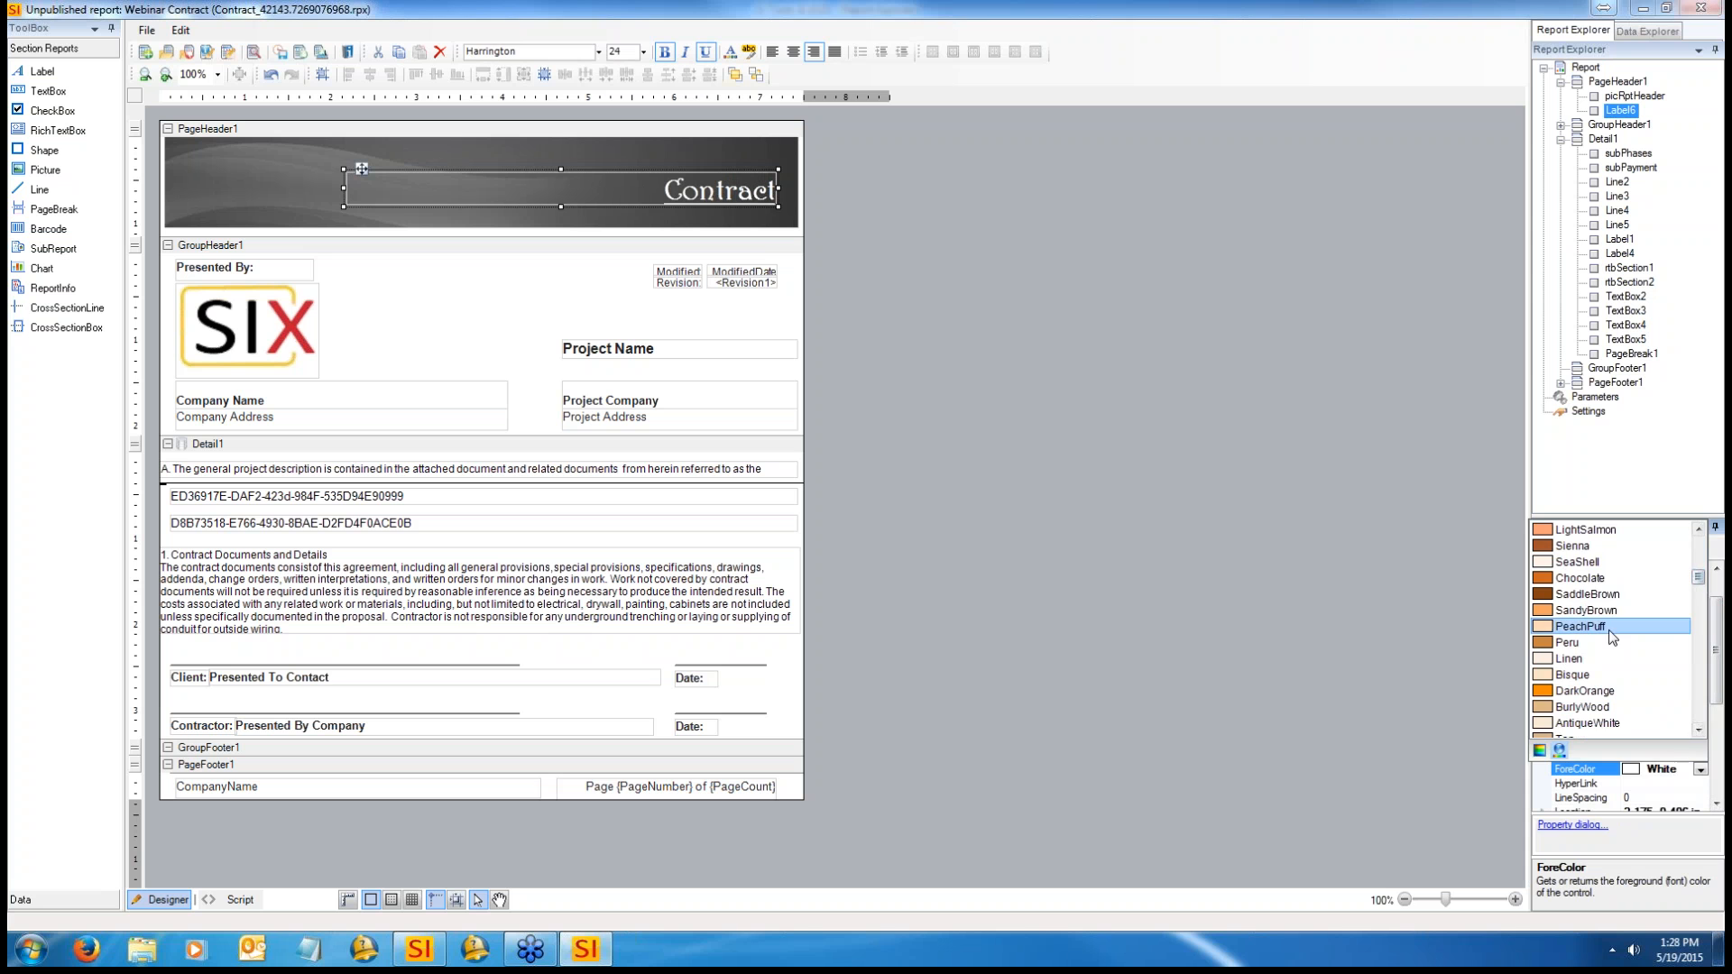
left_click(1579, 626)
left_click(1257, 521)
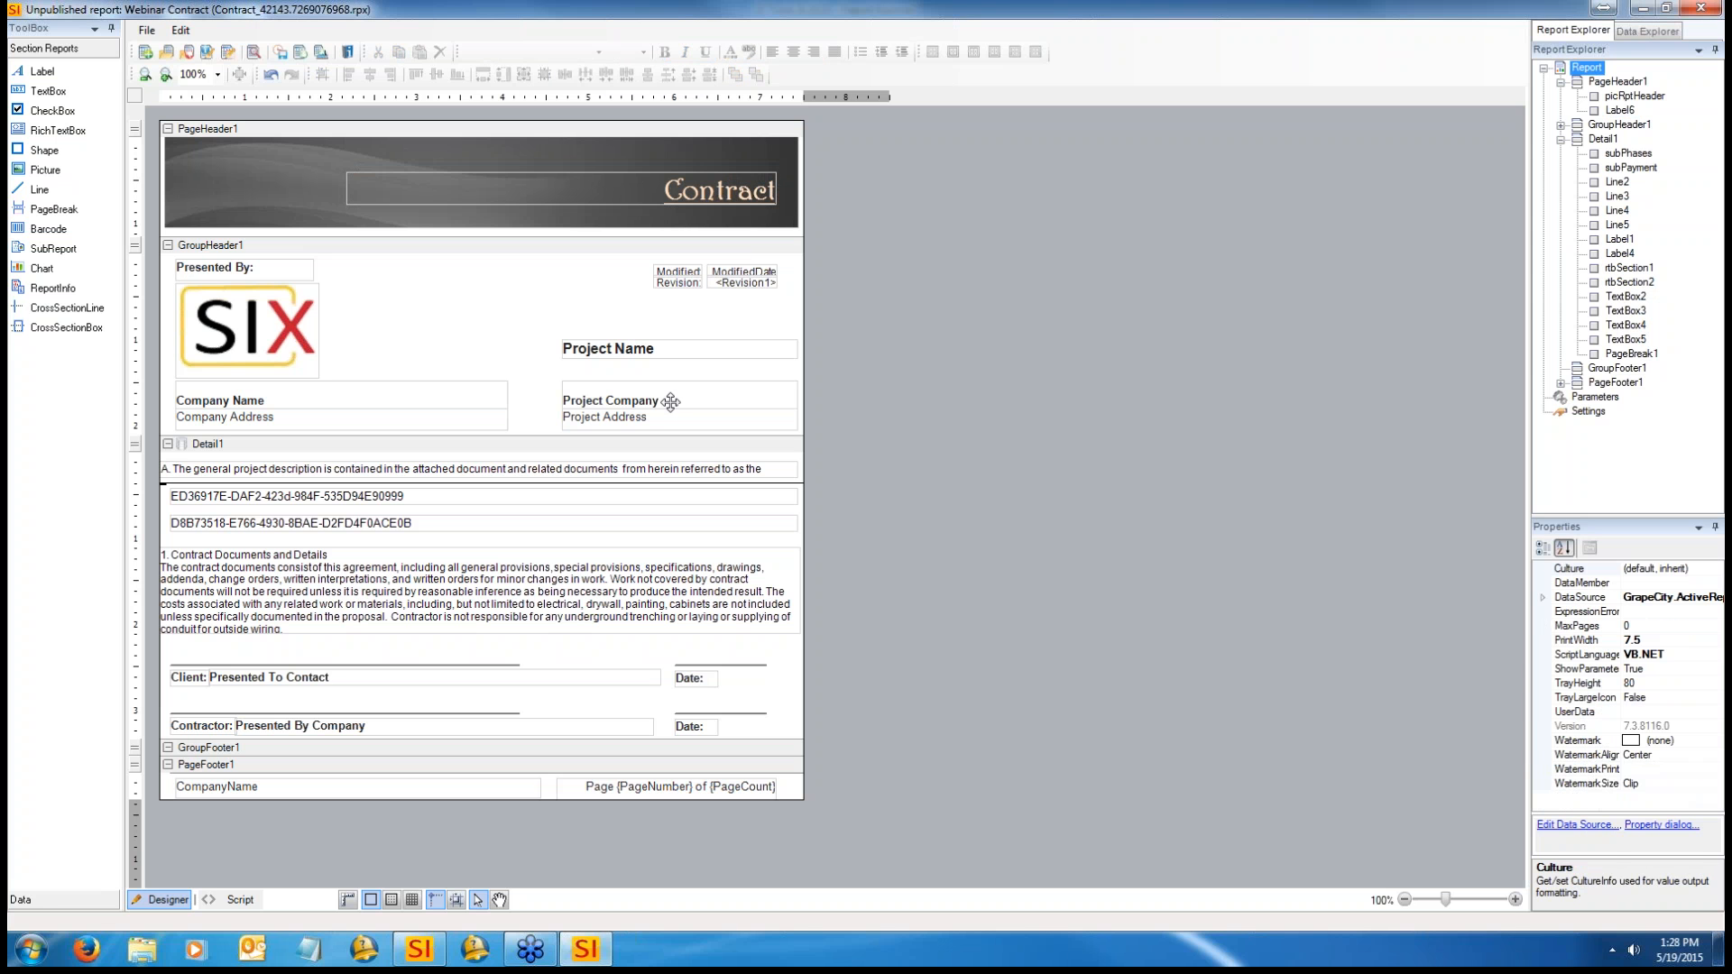
Step: Inspect the title label and the project fields in the group header, reading the Project Company text box's full DataField binding
left_click(665, 193)
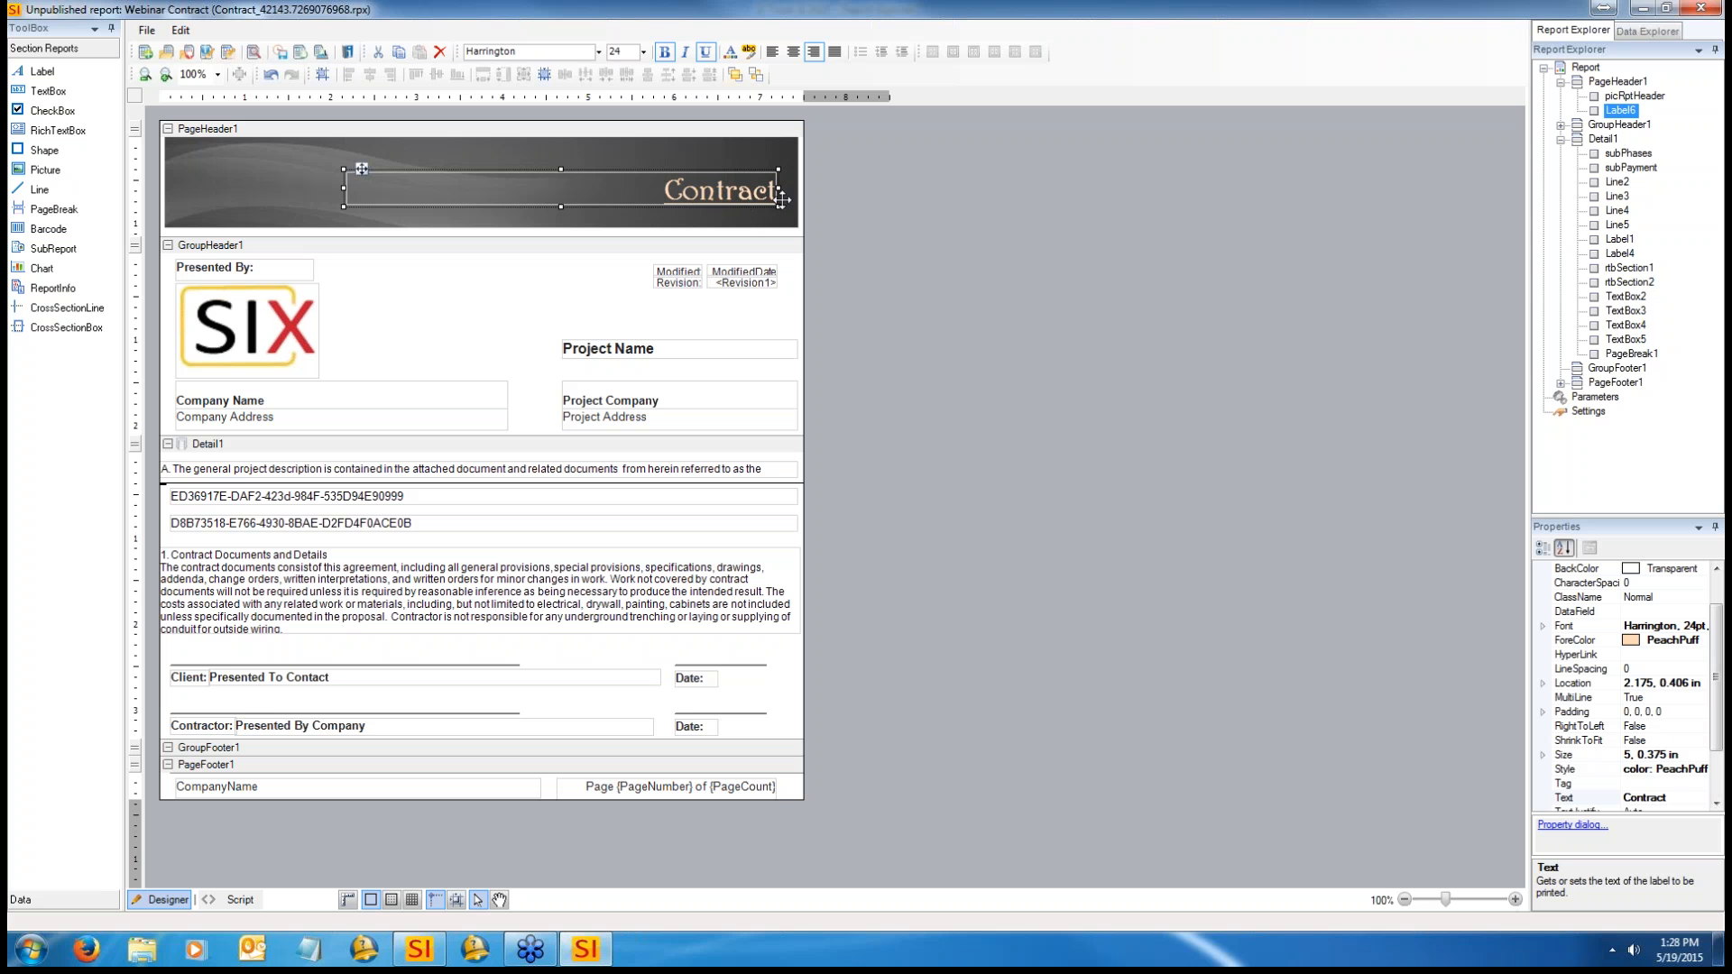
left_click(666, 348)
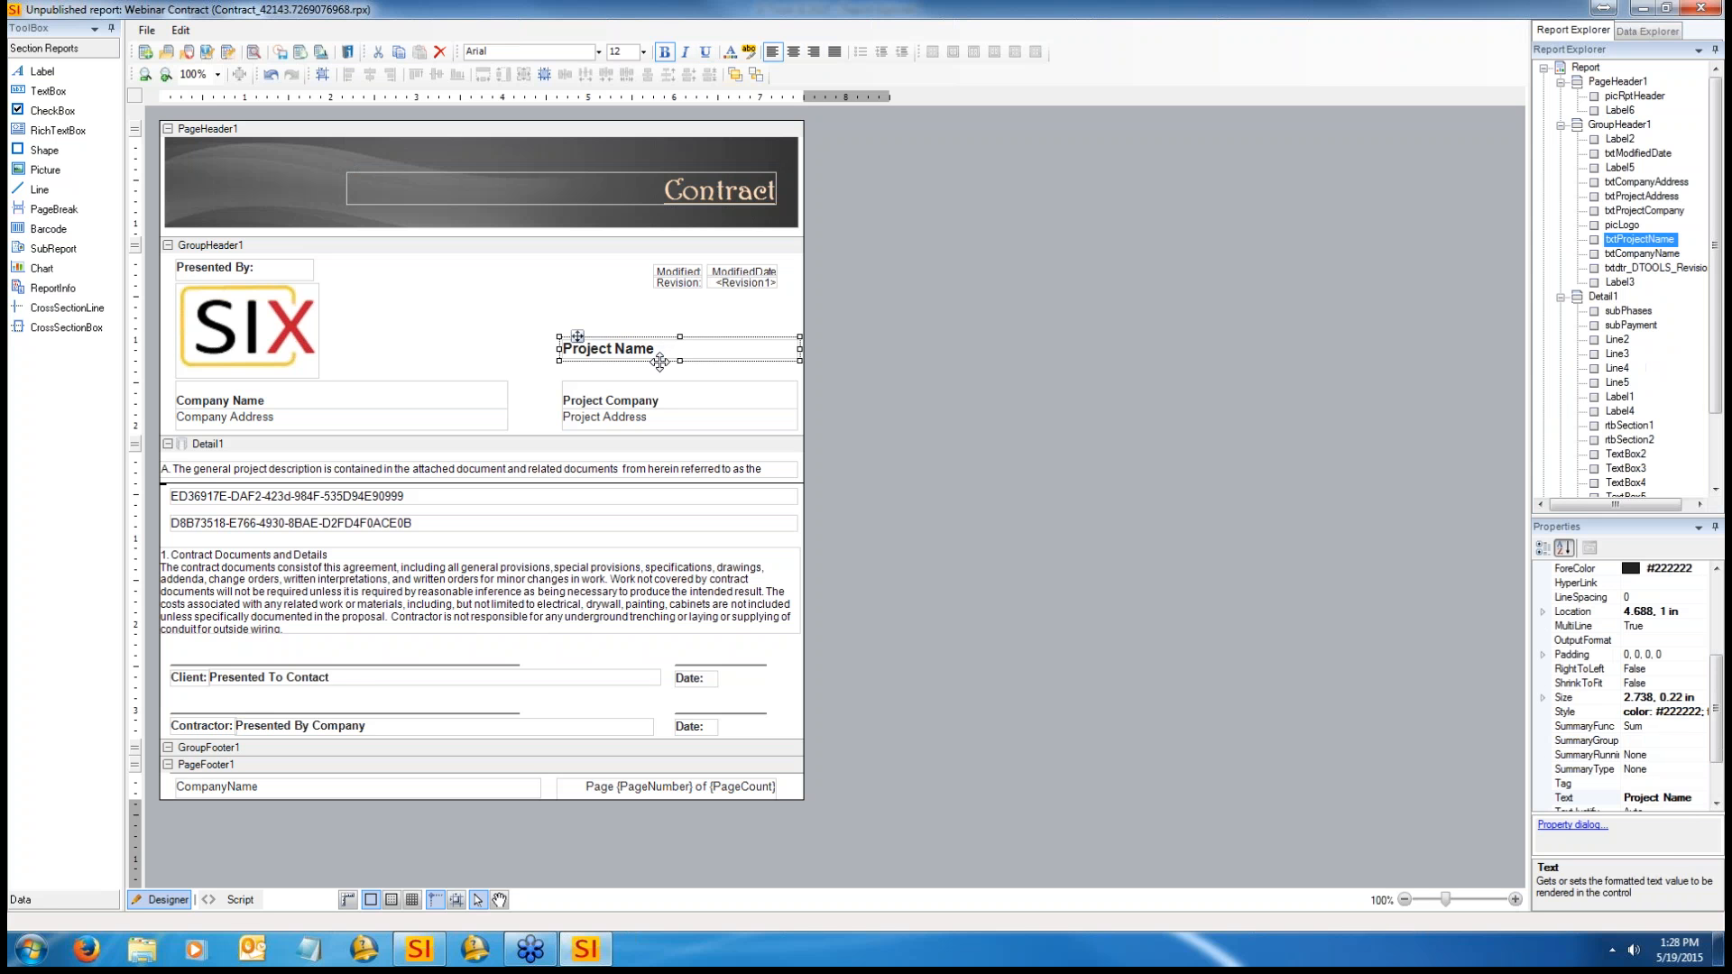
left_click(652, 401)
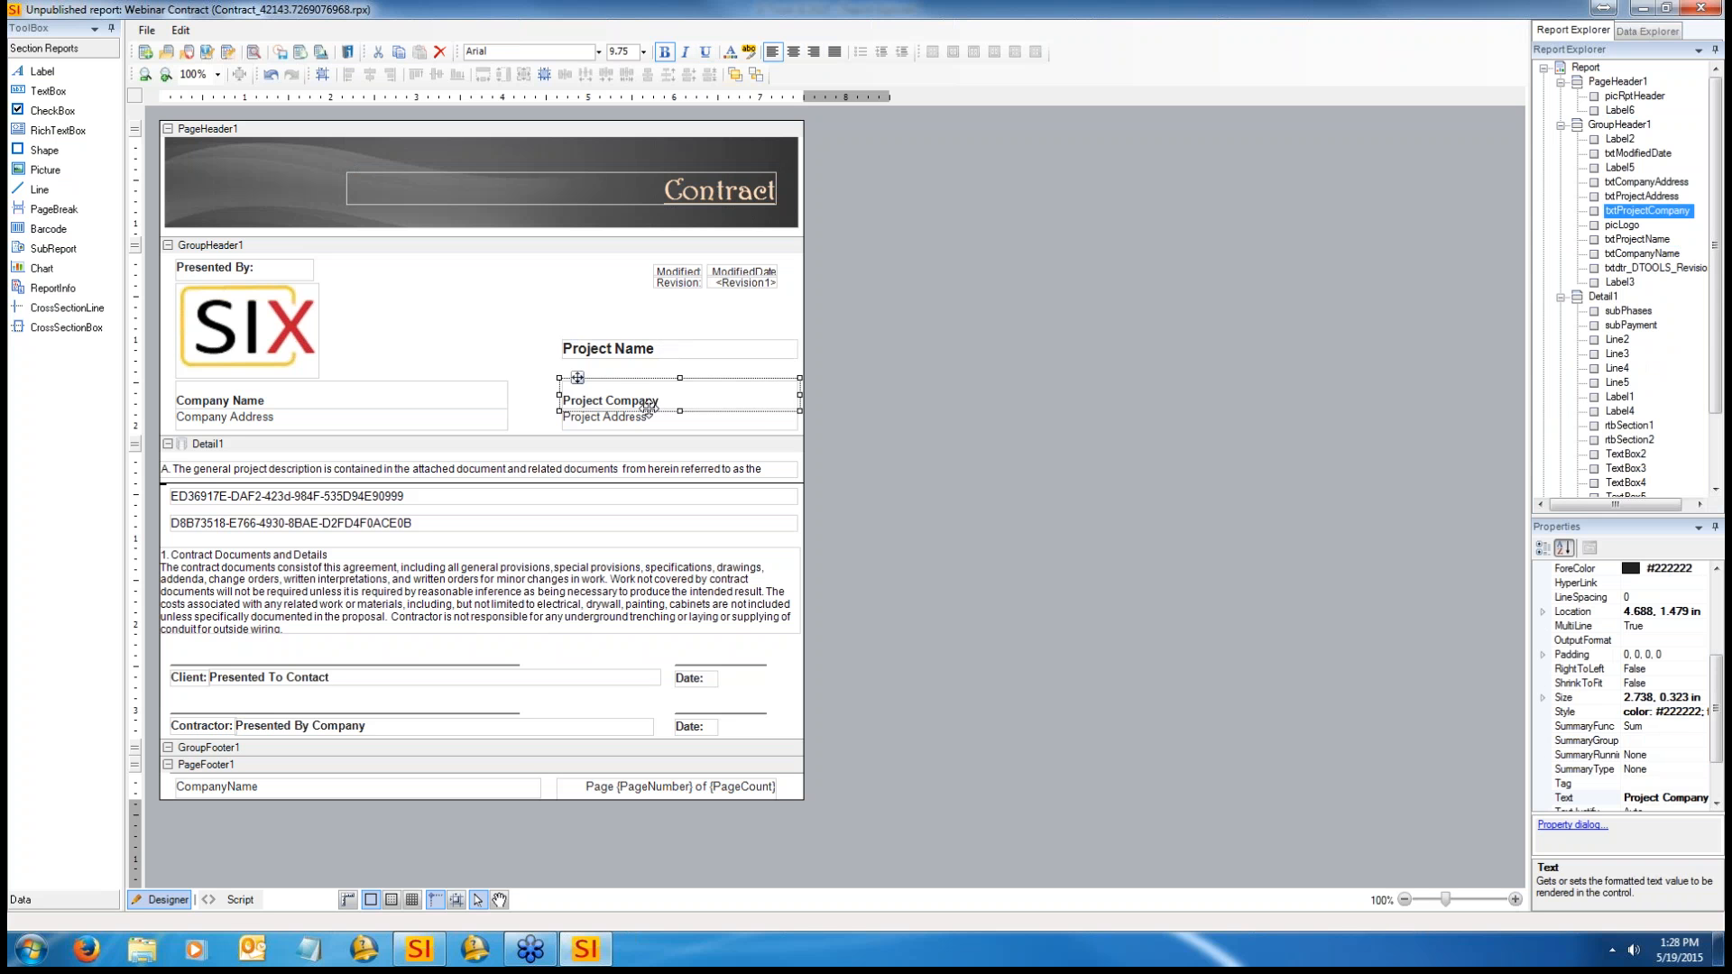
left_click(637, 419)
left_click(593, 388)
scroll(1696, 663, "up", 4)
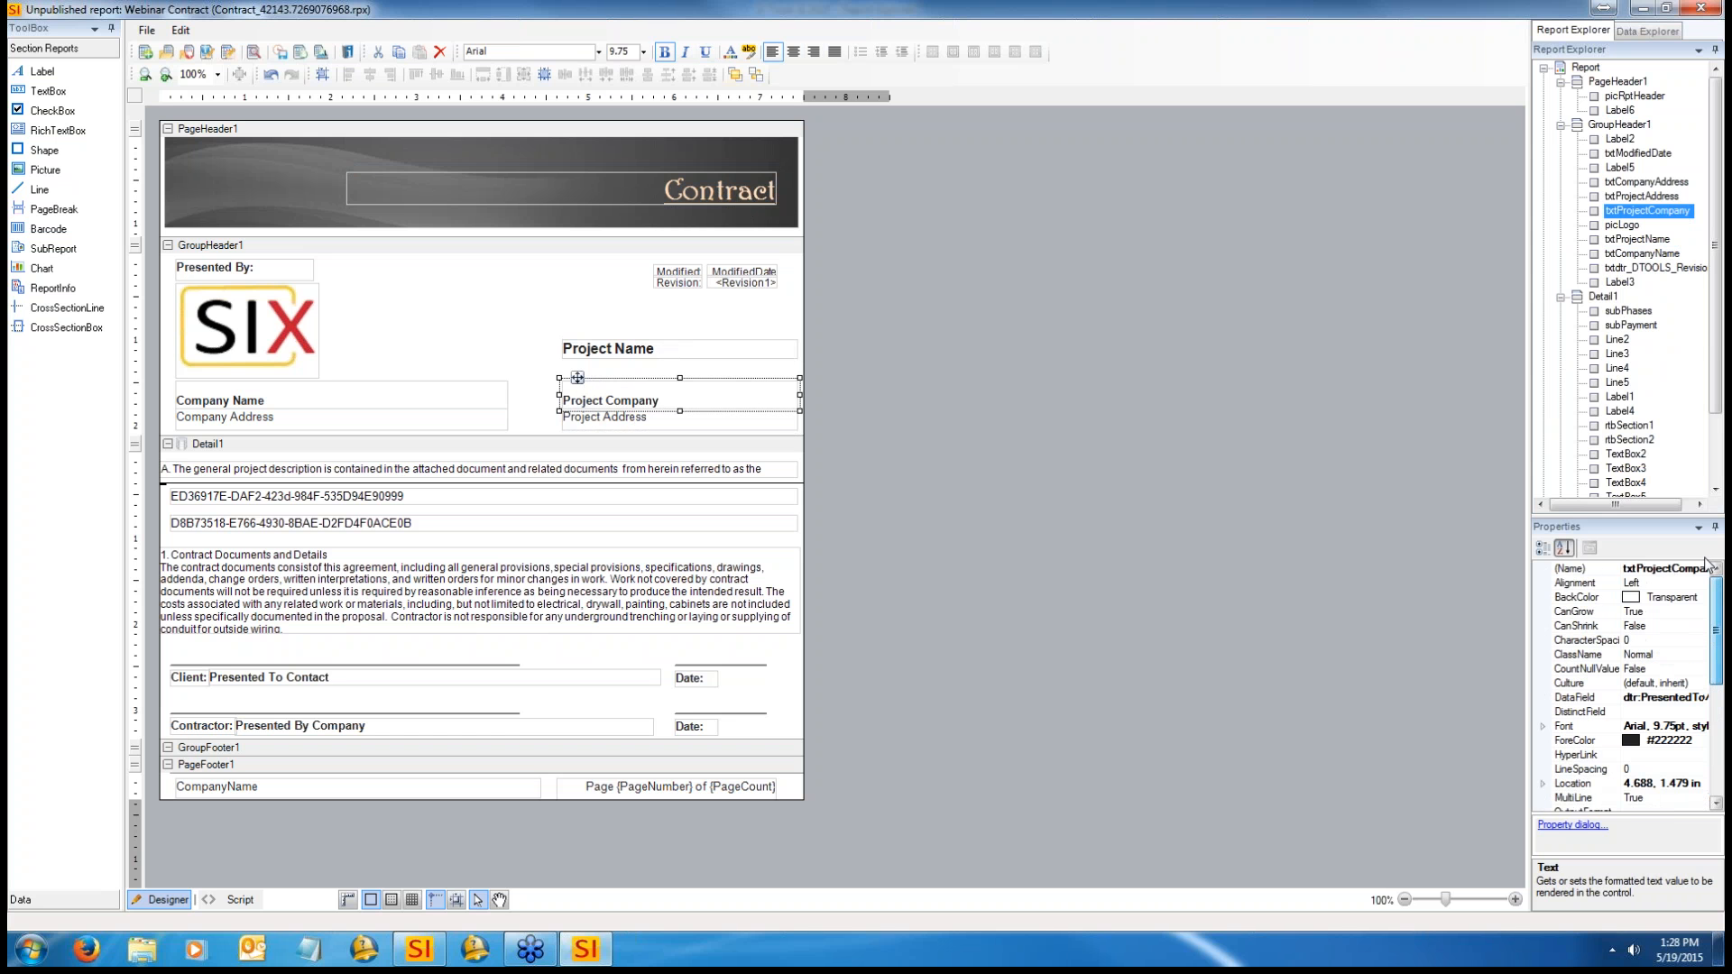
left_click(1672, 697)
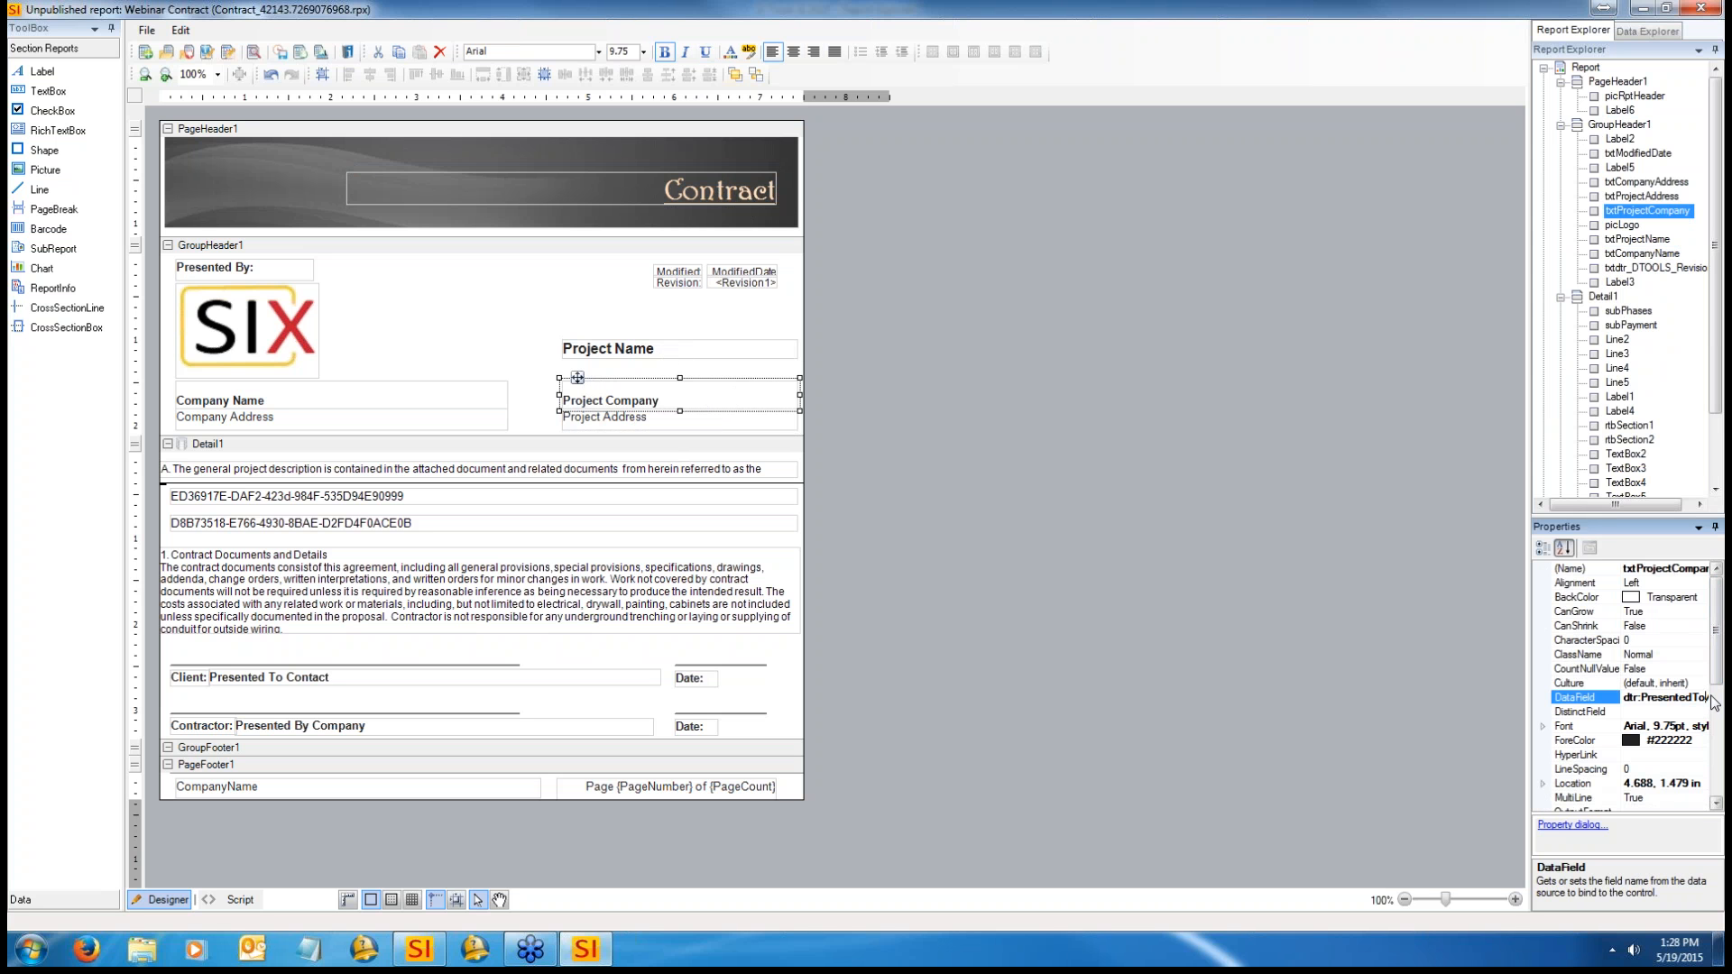
key("Right")
key("Right")
key("Right")
key("Right")
key("Right")
key("Right")
key("Right")
key("Right")
key("Right")
key("Right")
key("Right")
key("Right")
key("Right")
key("Left")
key("Left")
key("Left")
key("Left")
key("Left")
key("Left")
key("Left")
key("Left")
key("Left")
key("Left")
key("Left")
key("Left")
key("Left")
key("Left")
key("Left")
Step: Compare the data bindings of the Company Name, Company Address, Project Company and Project Address text boxes in the group header
left_click(348, 397)
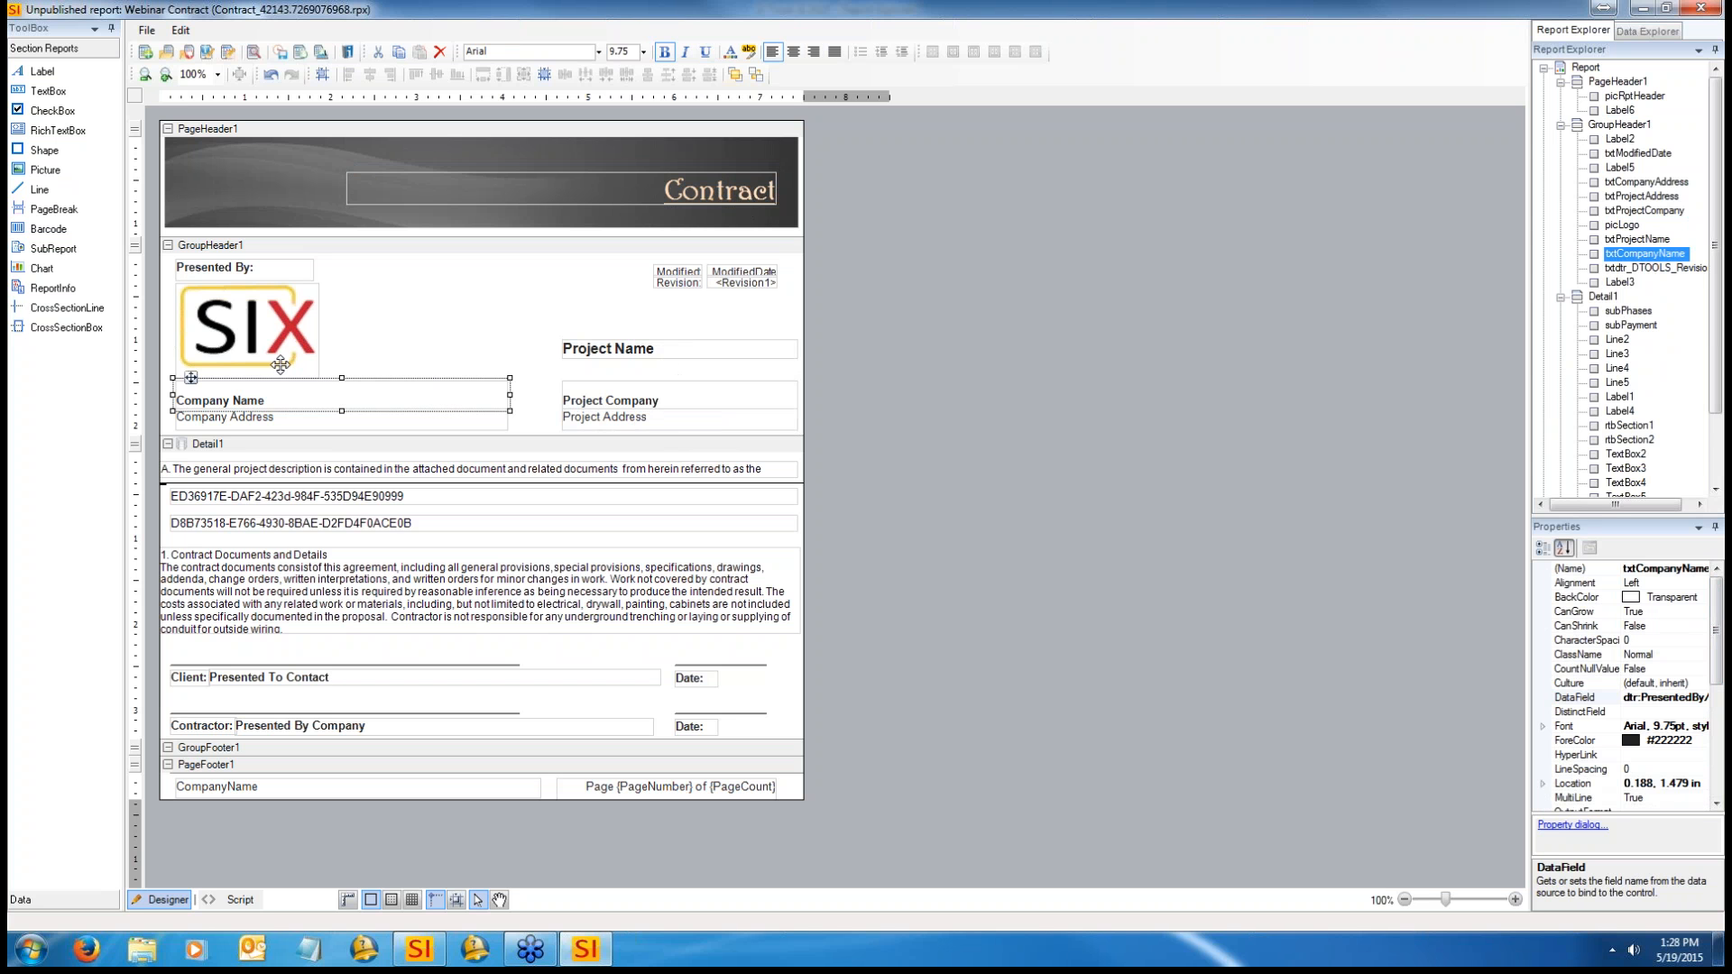
left_click(256, 417)
left_click(581, 418)
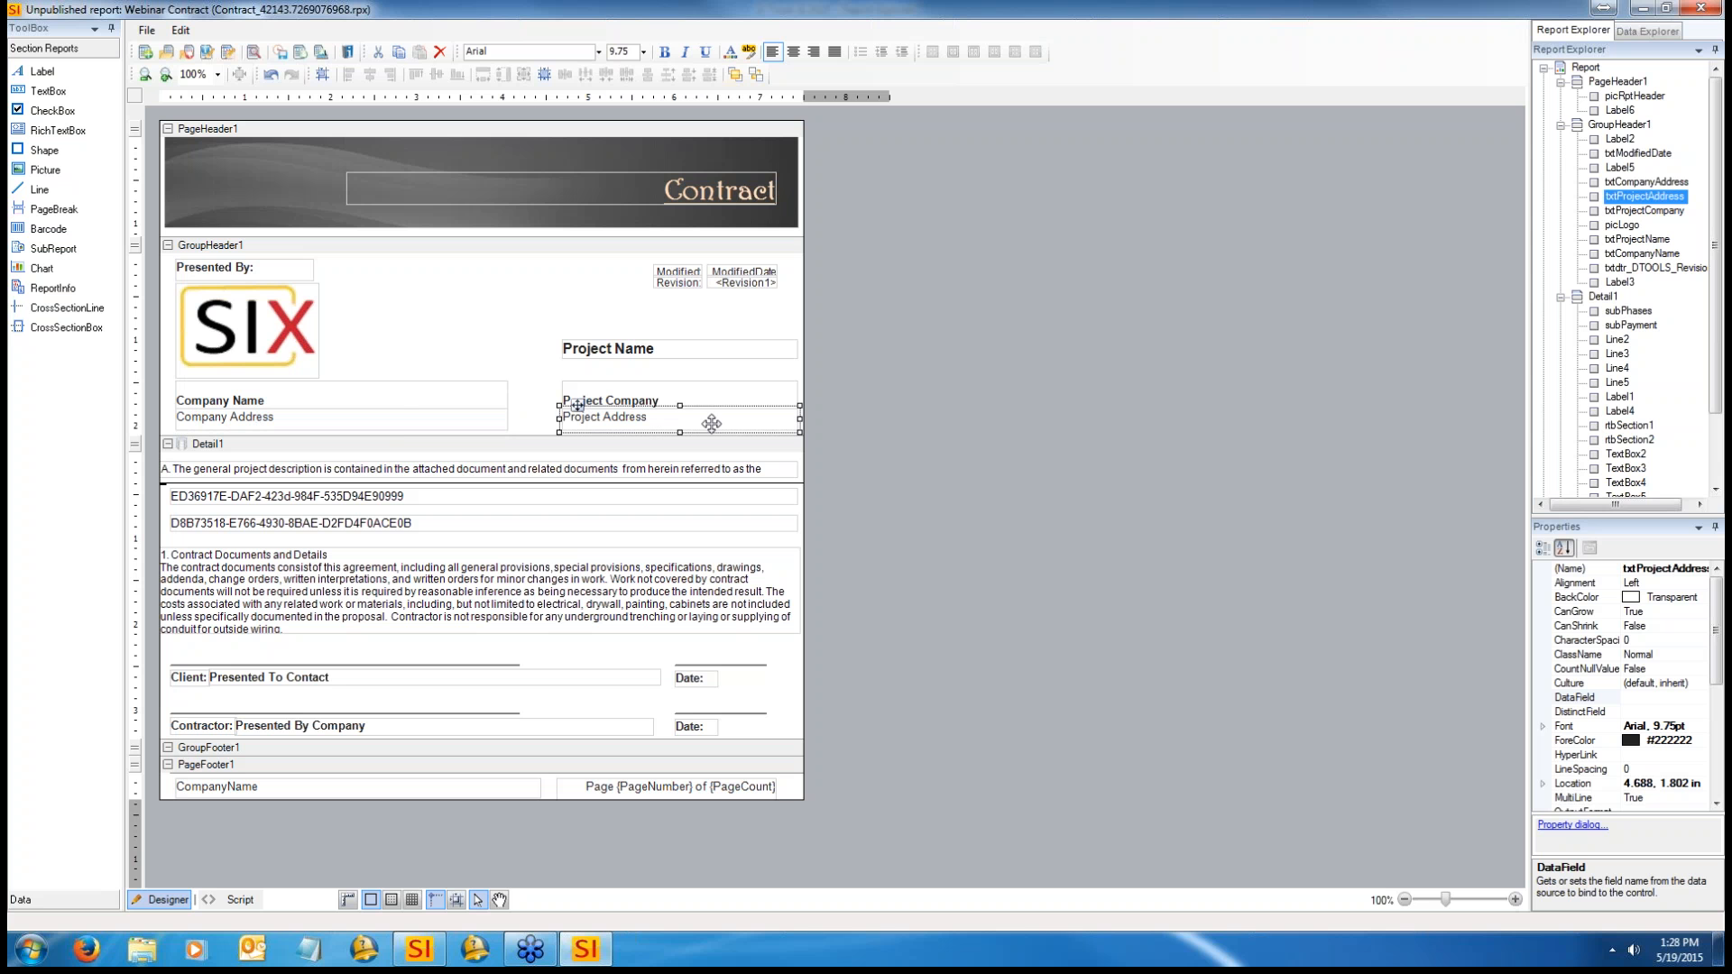
left_click(404, 422)
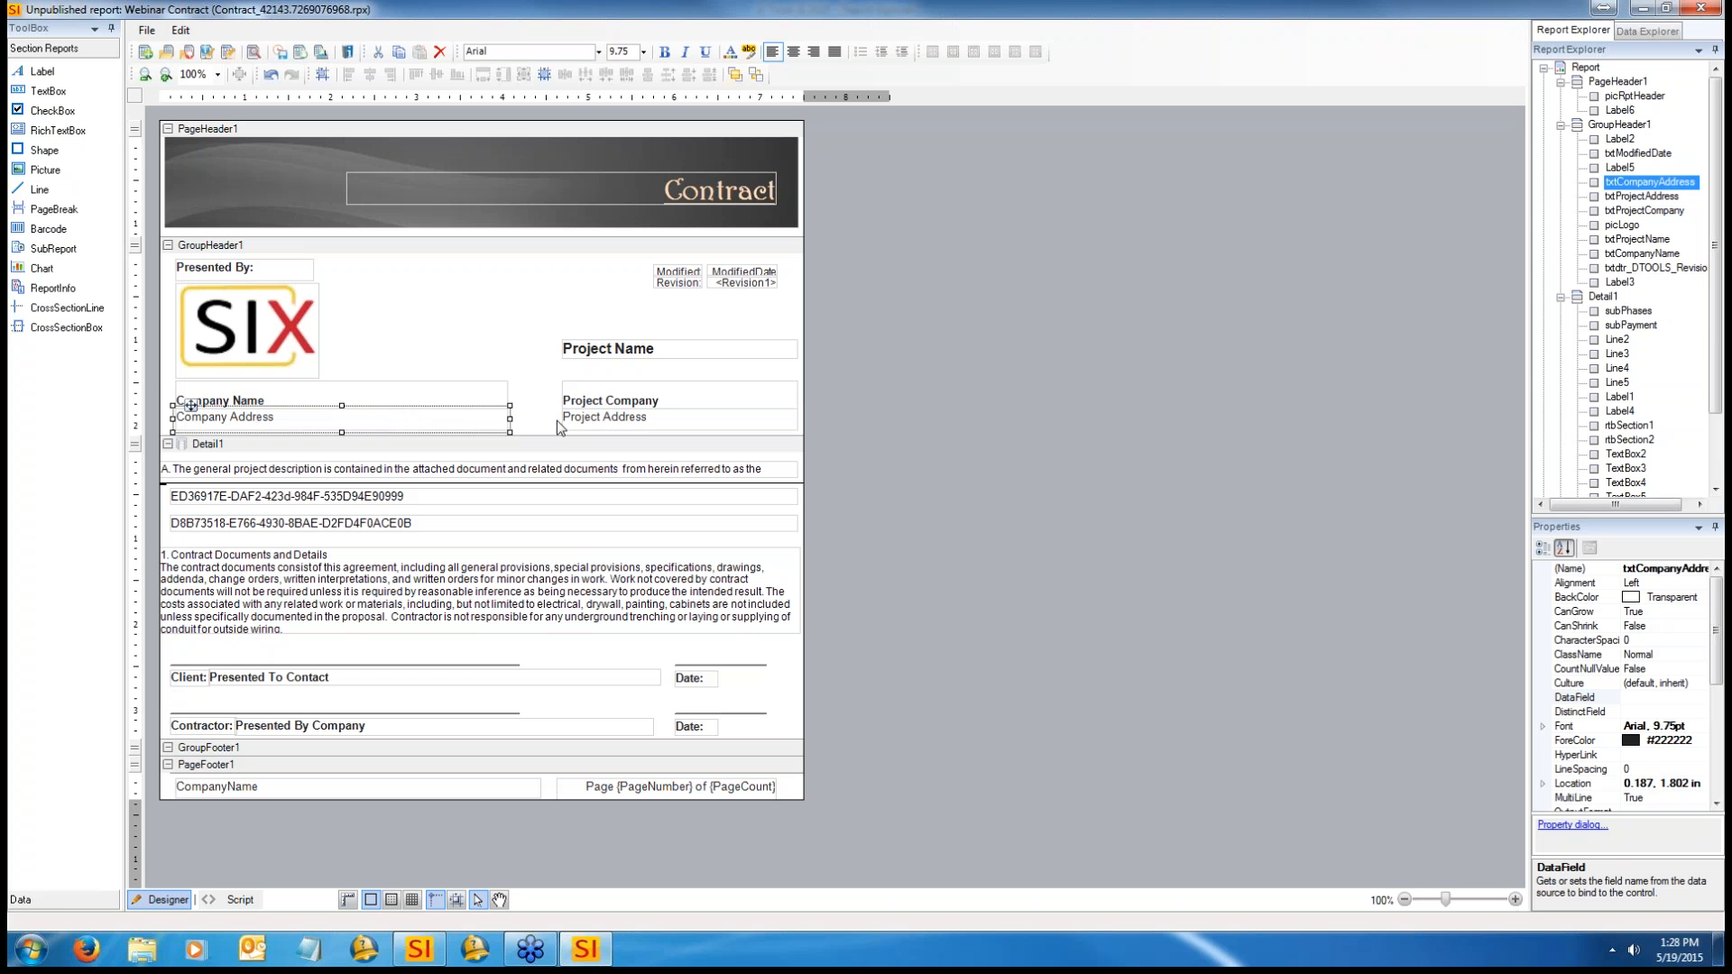
left_click(591, 418)
left_click(466, 419)
left_click(586, 409)
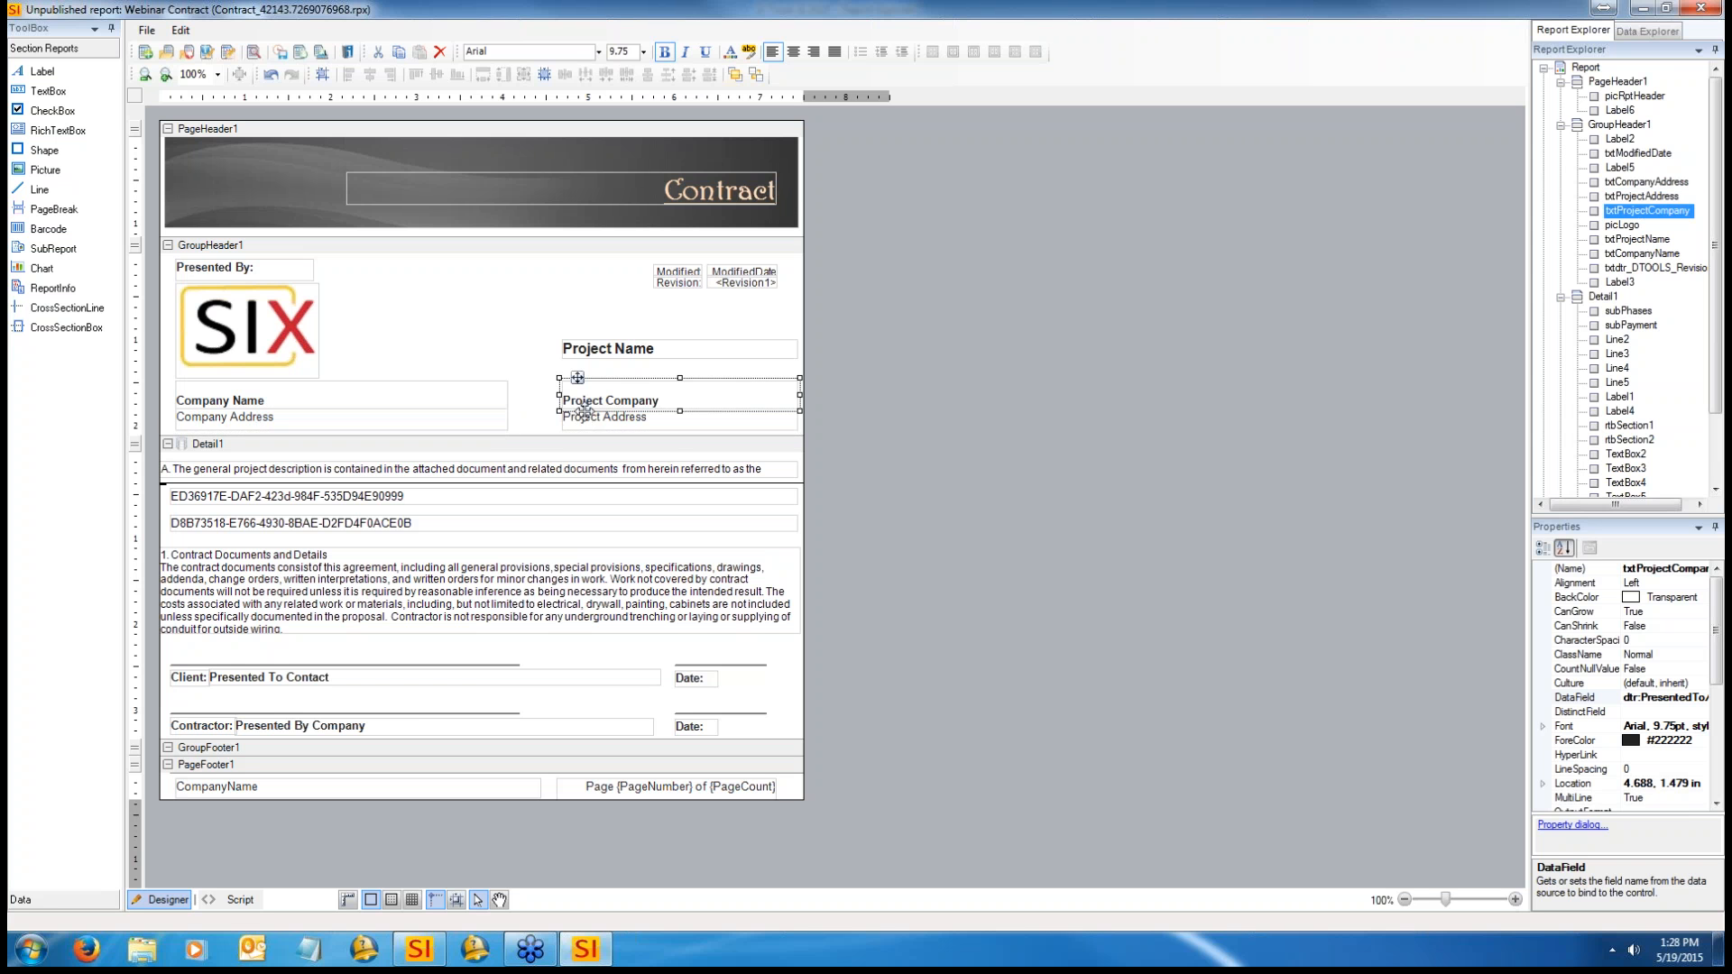
left_click(585, 419)
left_click(461, 420)
Step: Set the text color of the Project Address text box in the group header to Red
left_click(590, 422)
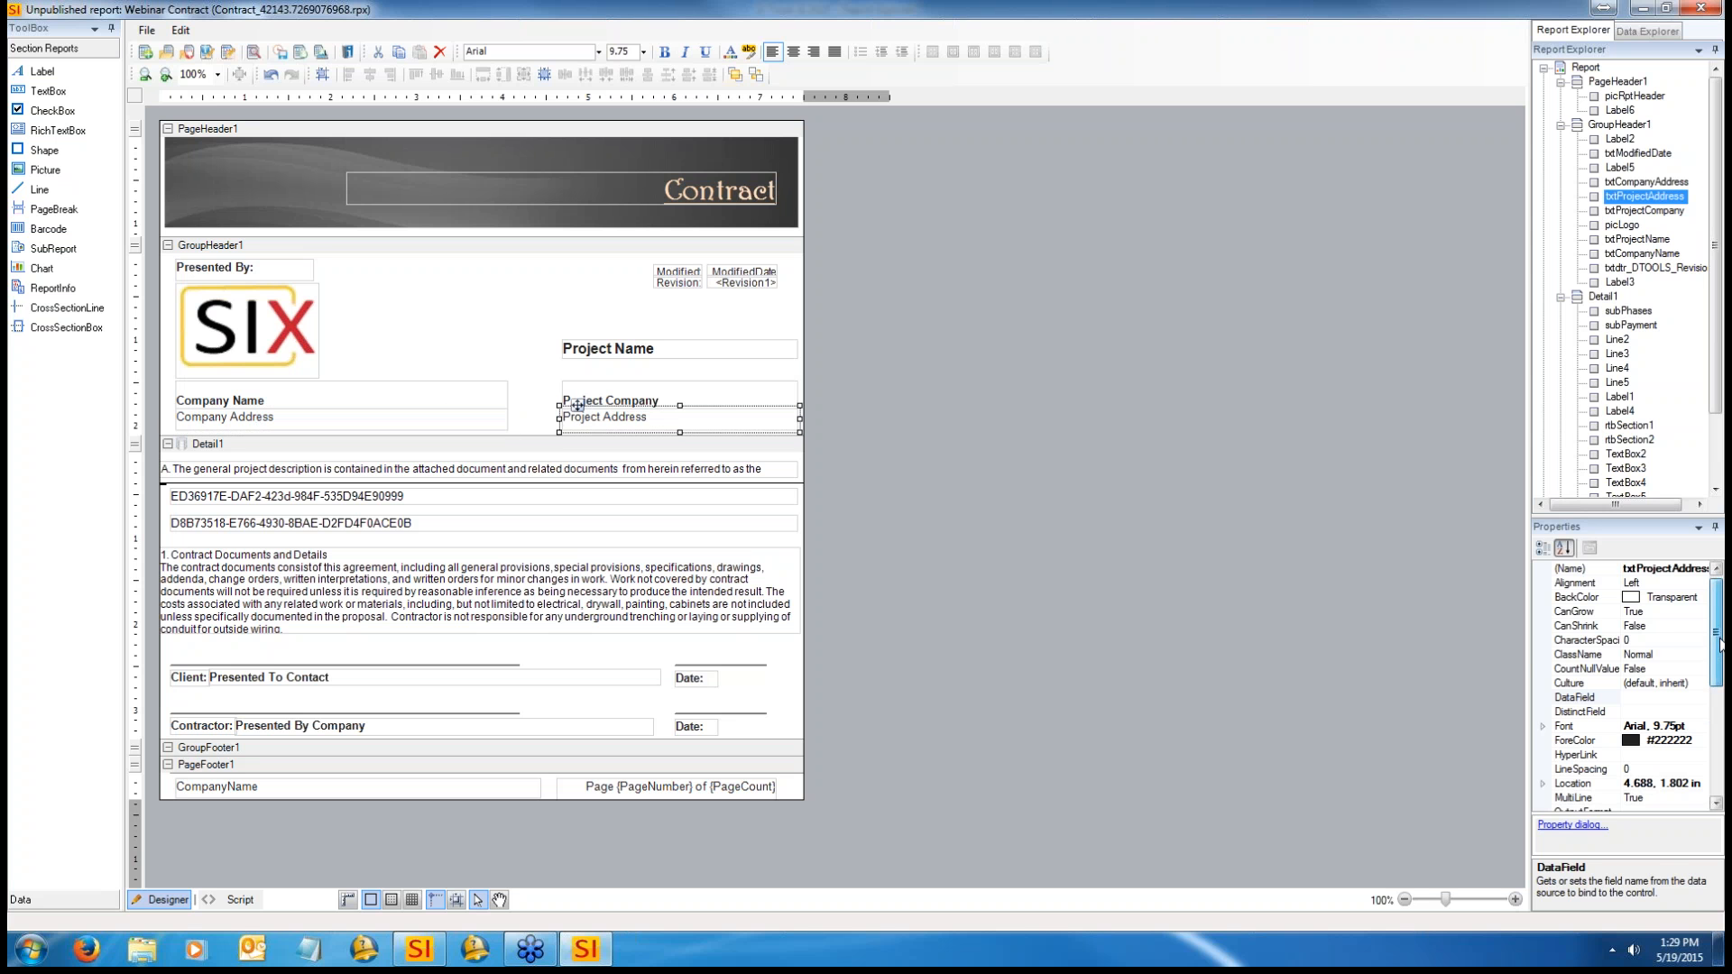
scroll(1719, 642, "down", 2)
left_click(1544, 654)
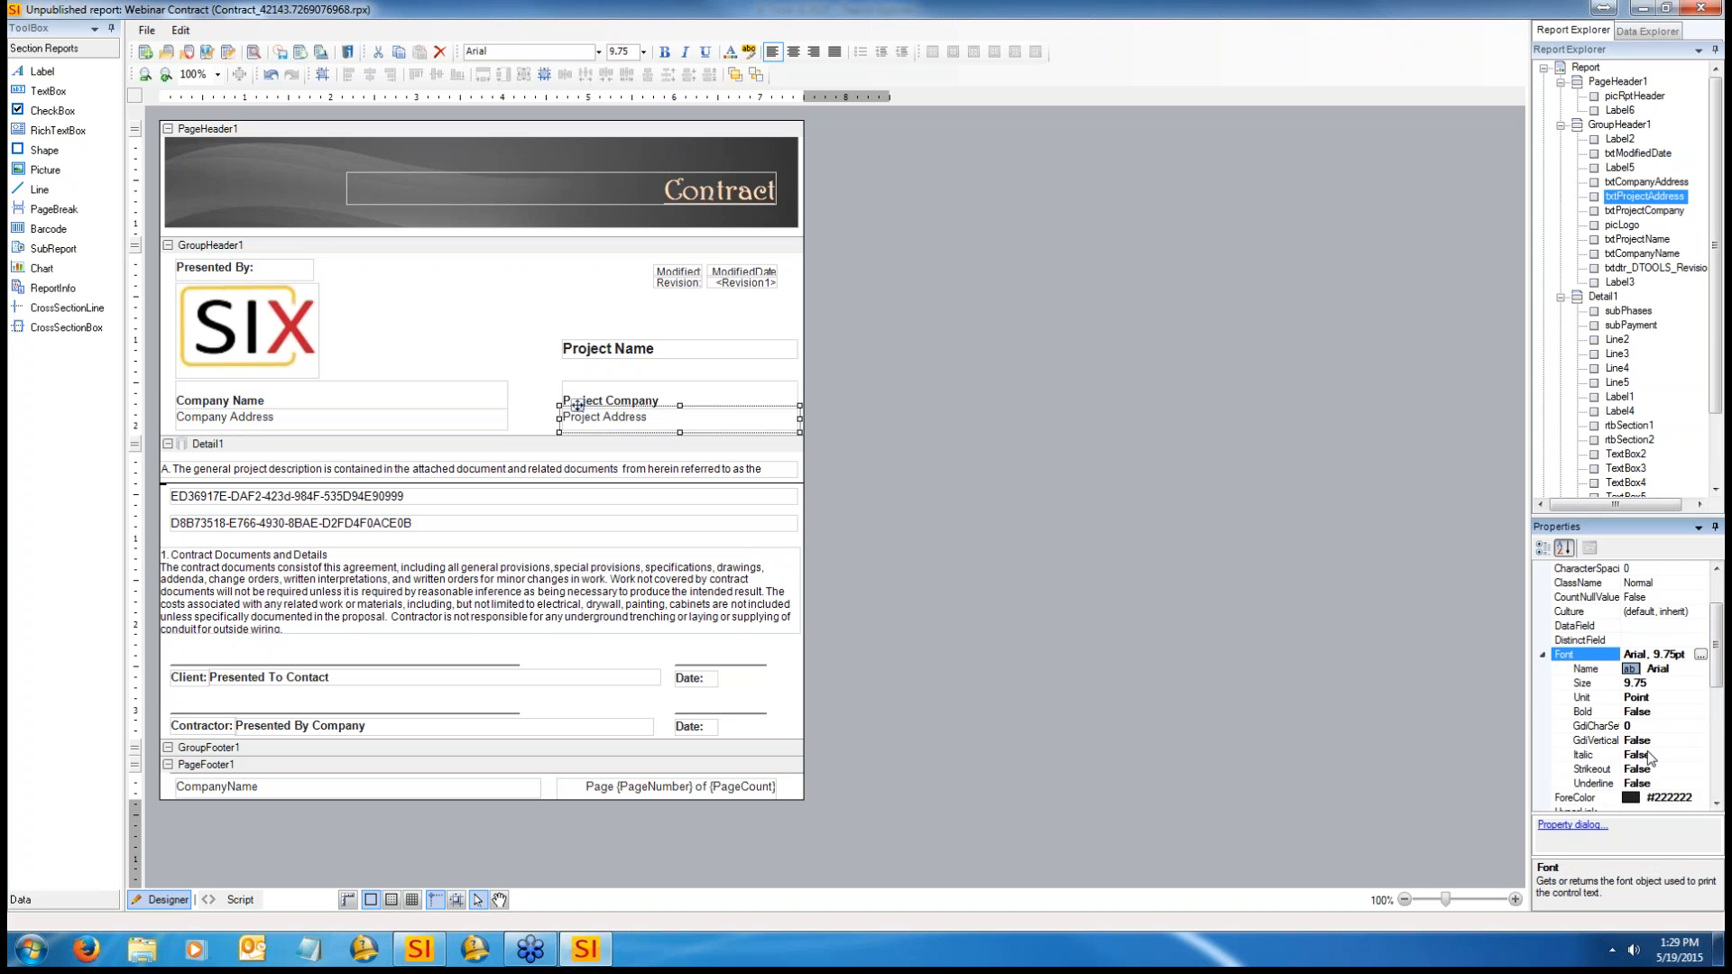
scroll(1717, 649, "down", 1)
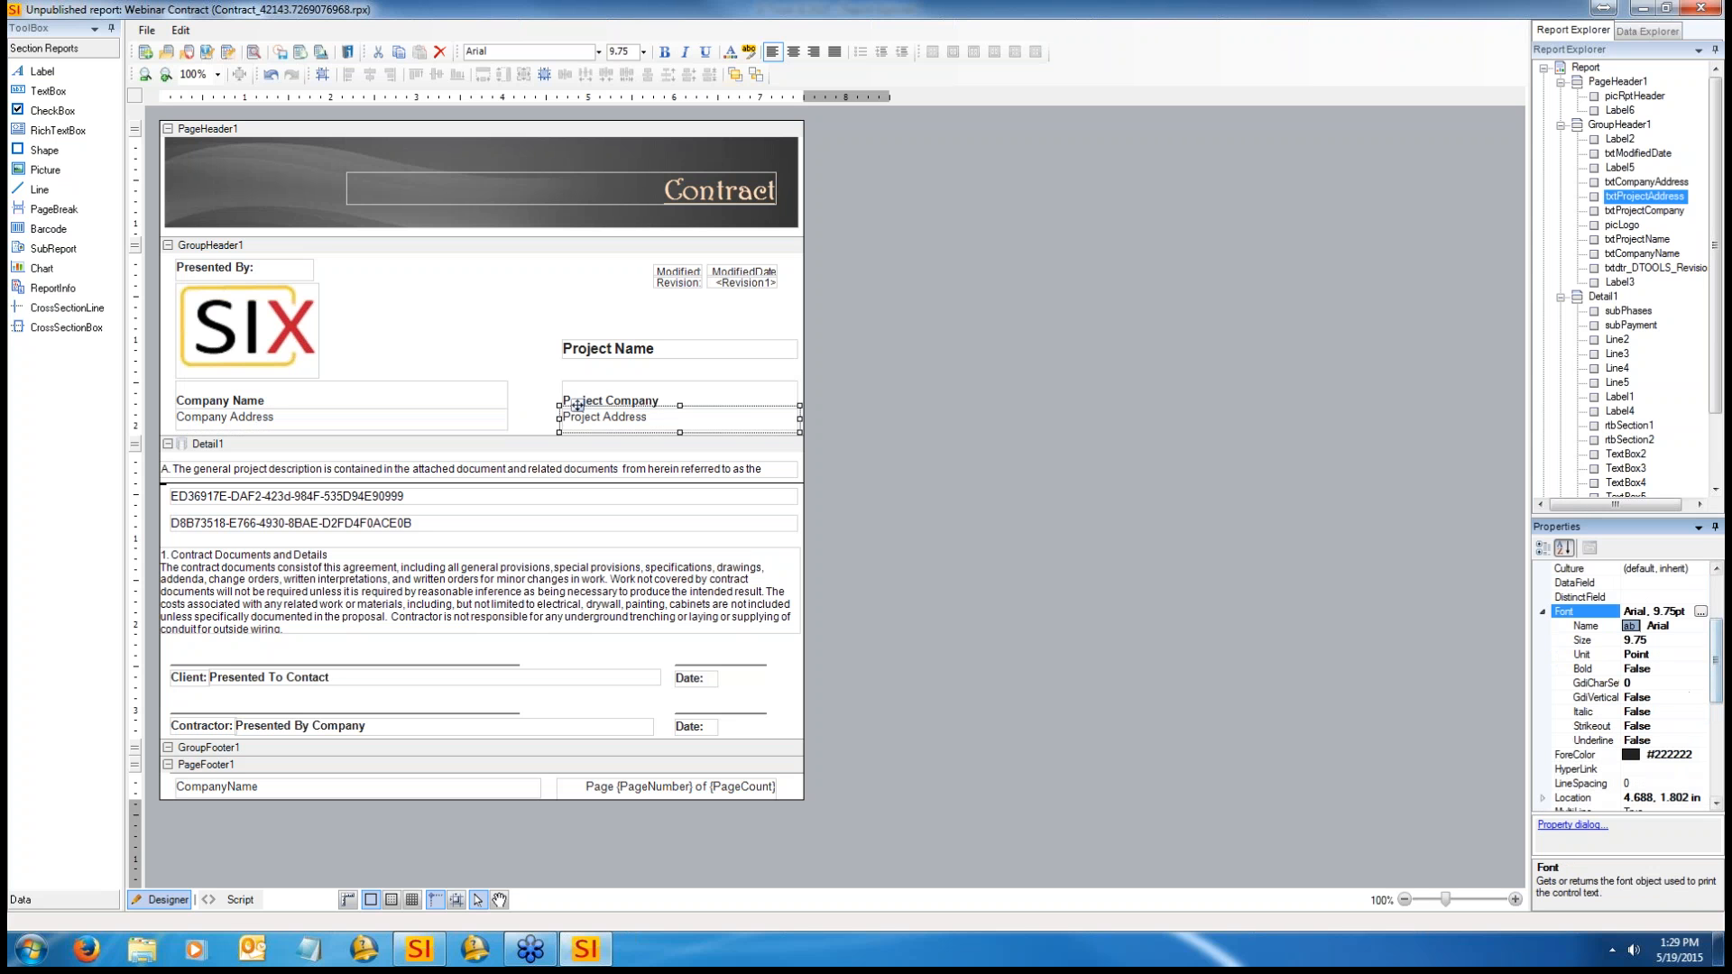
left_click(1574, 755)
left_click(1701, 755)
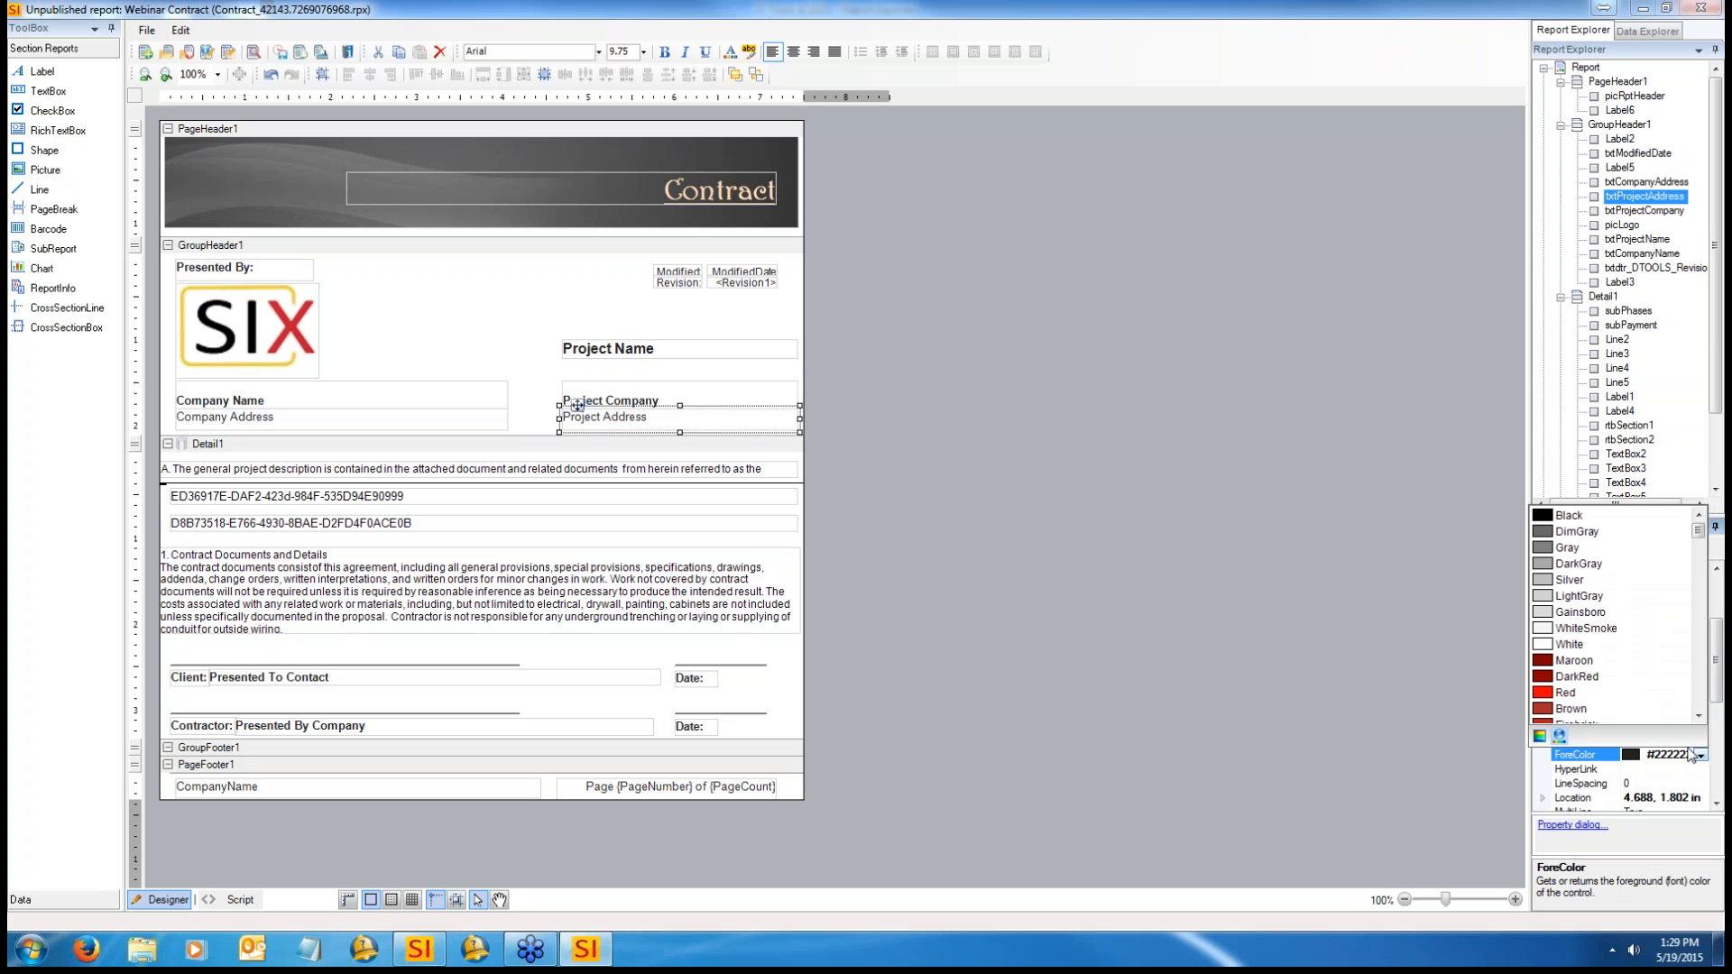
left_click(1571, 693)
left_click(1351, 586)
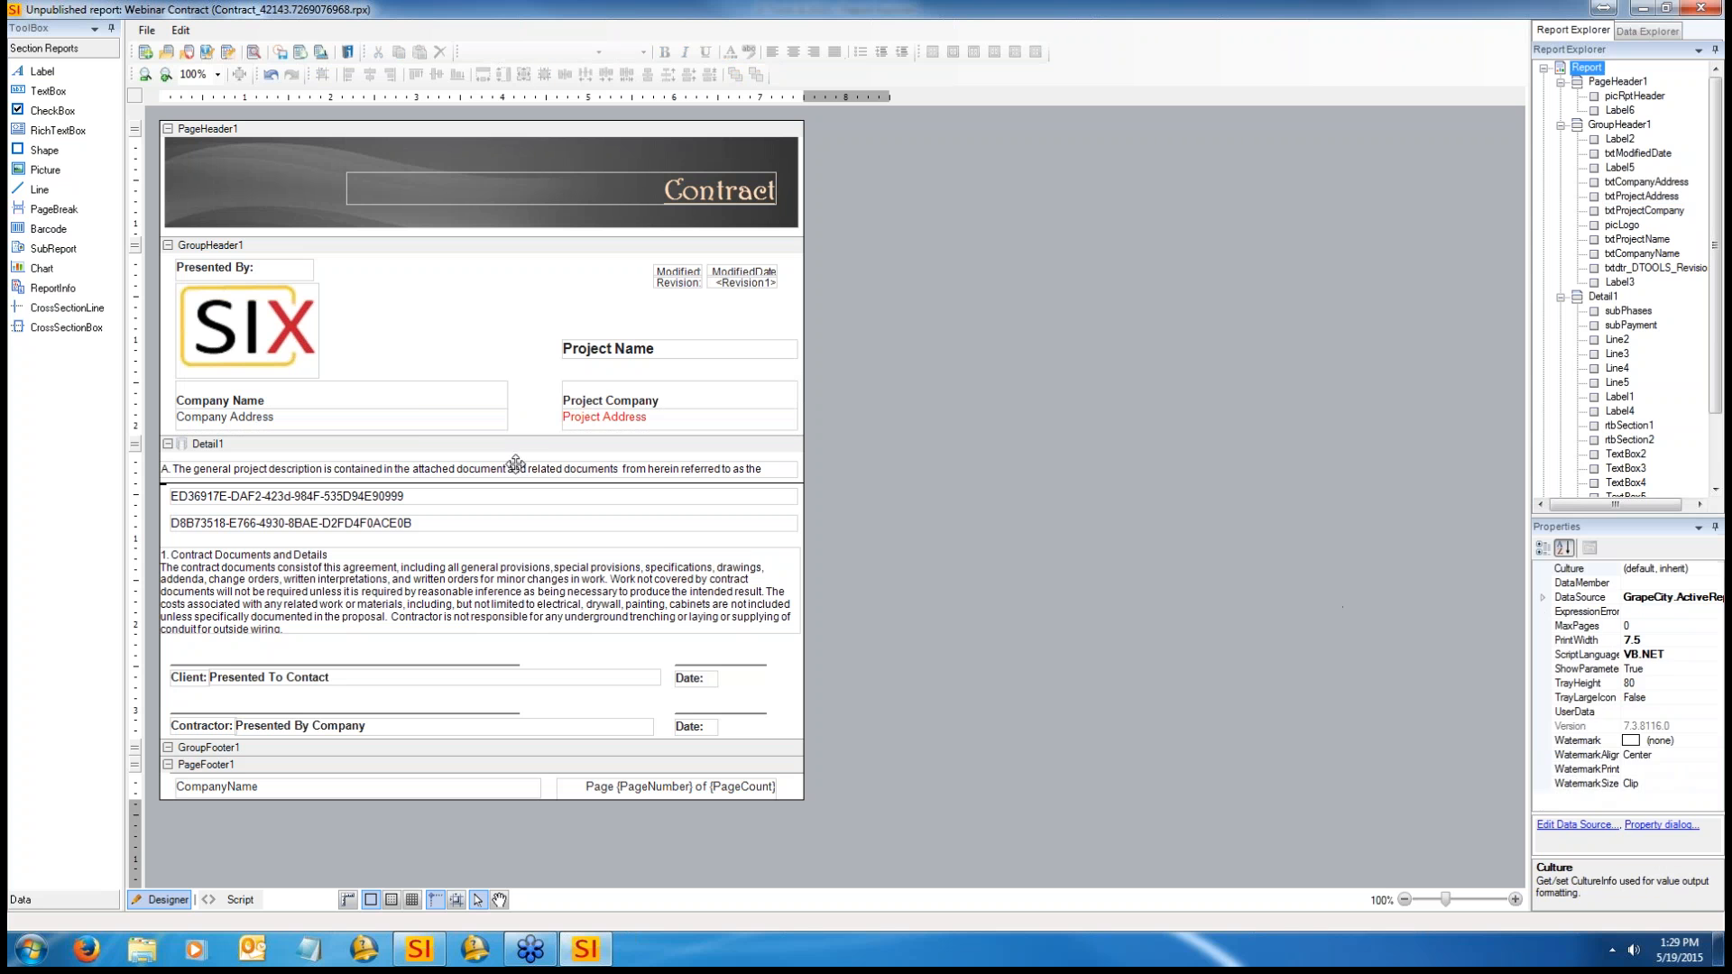
Step: Set the text color of the Company Address text box in the group header to DarkRed
left_click(413, 420)
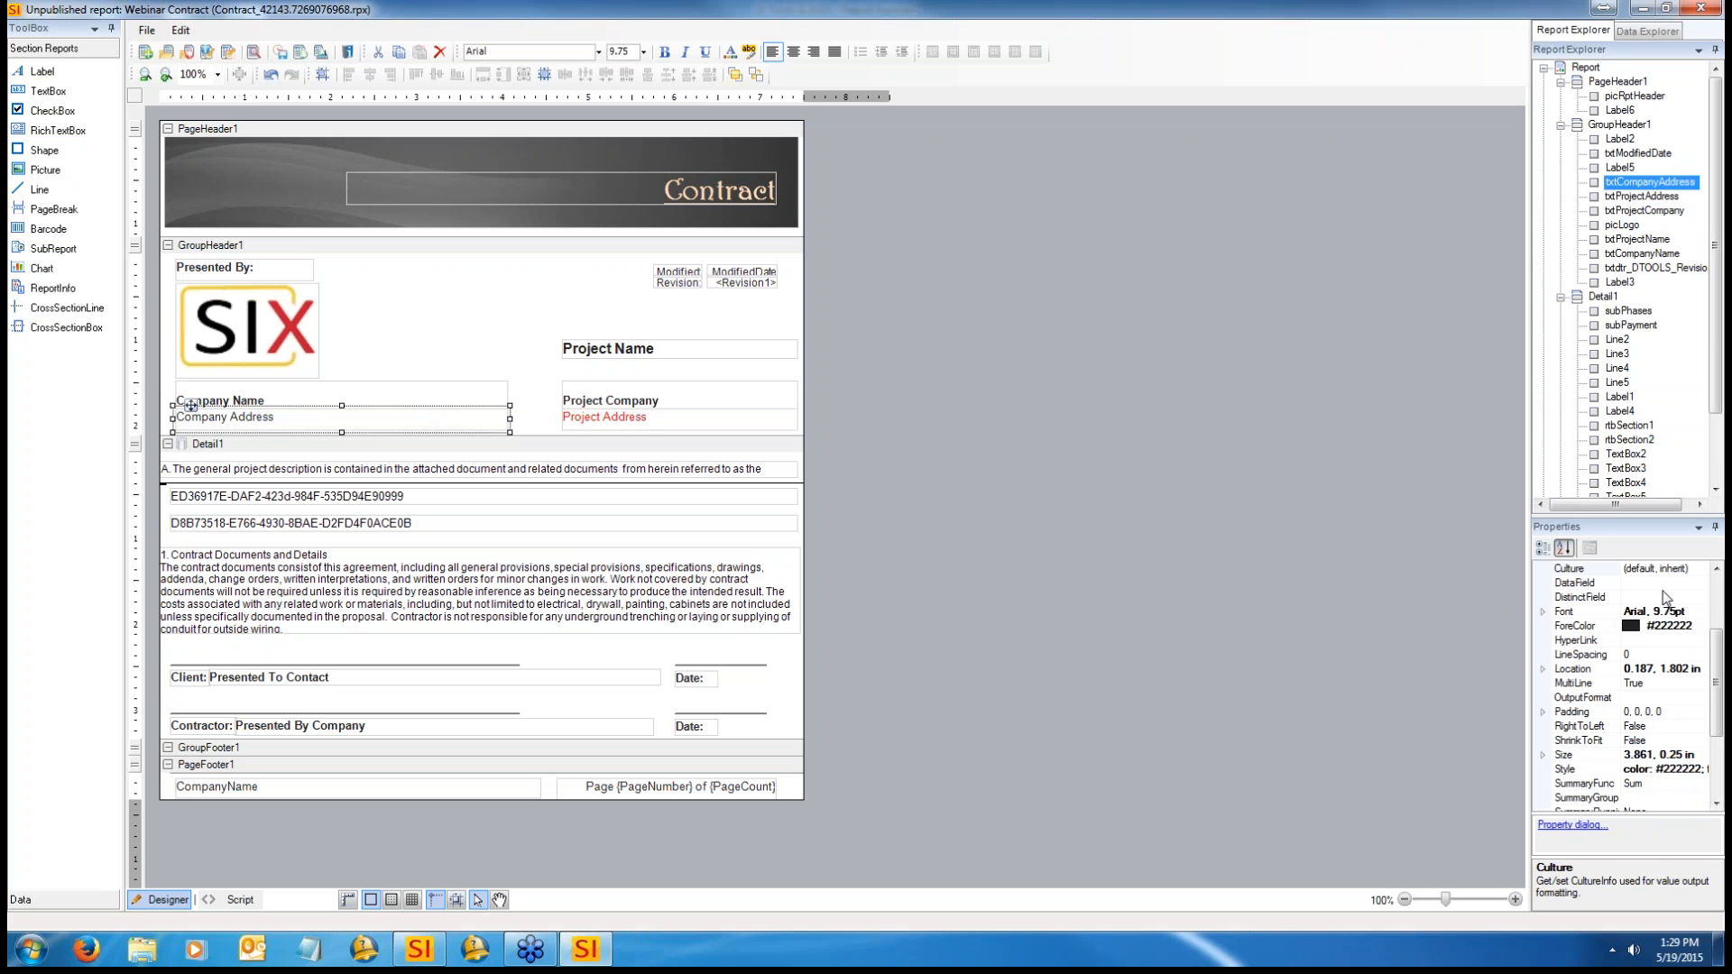
left_click(1644, 628)
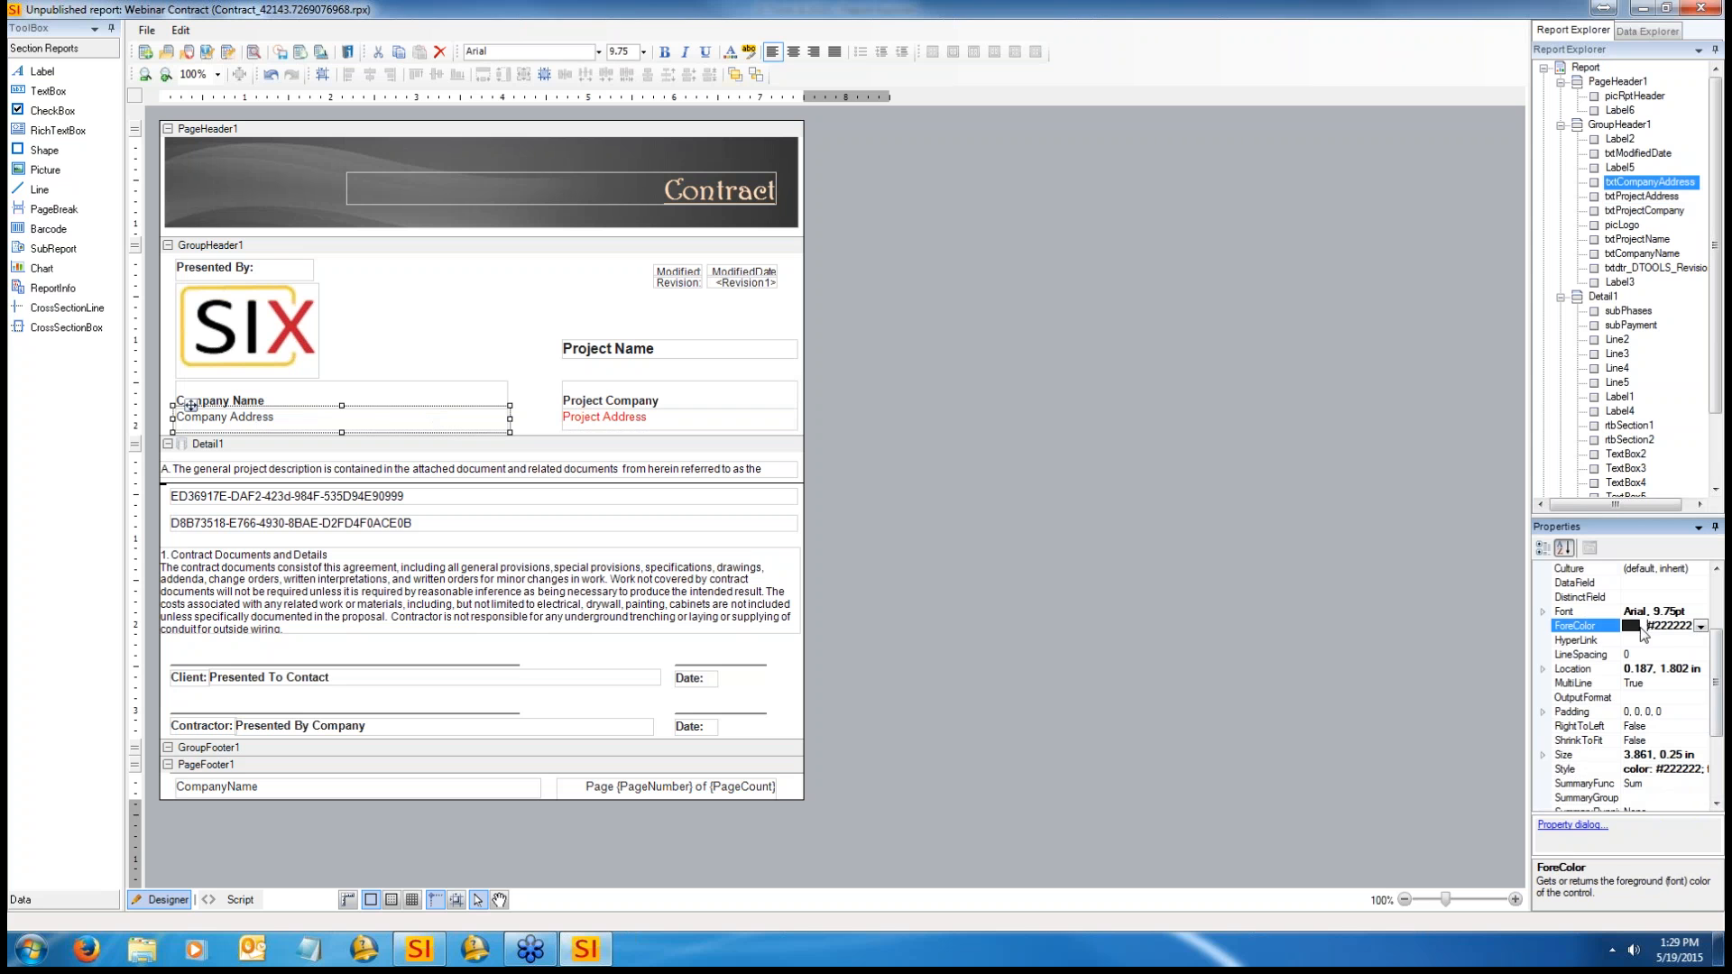
left_click(1701, 627)
left_click(1592, 804)
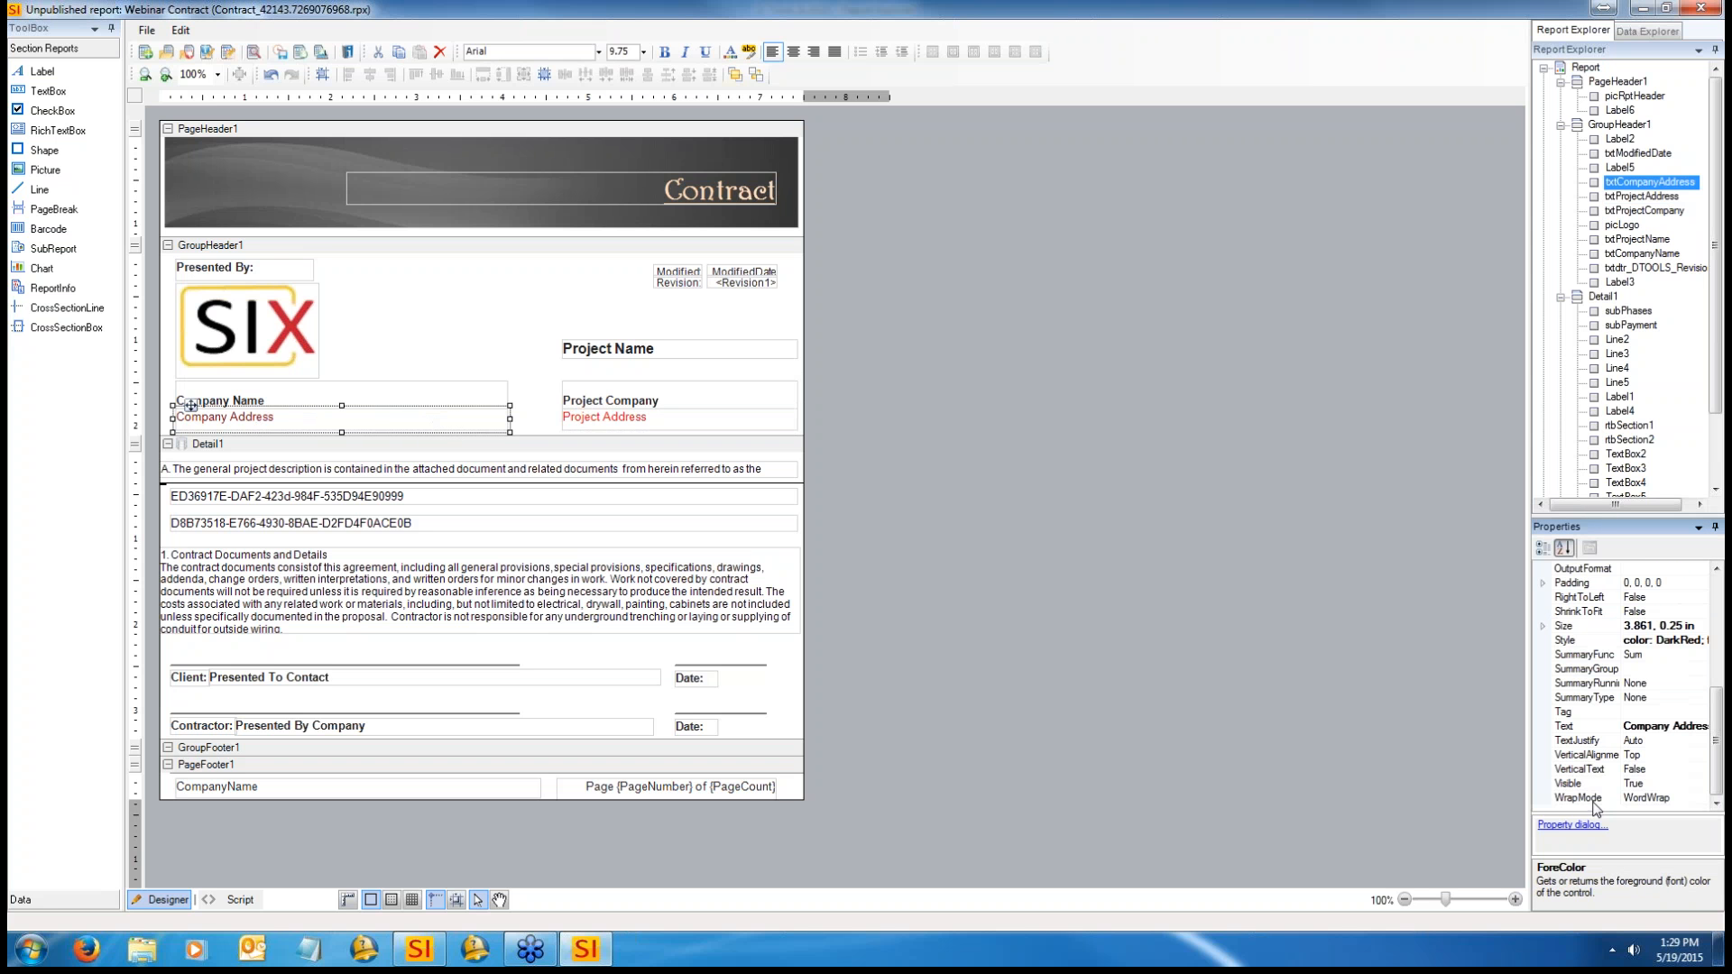
Step: Change the text color of the Company Address text box to SteelBlue
left_click(1698, 642)
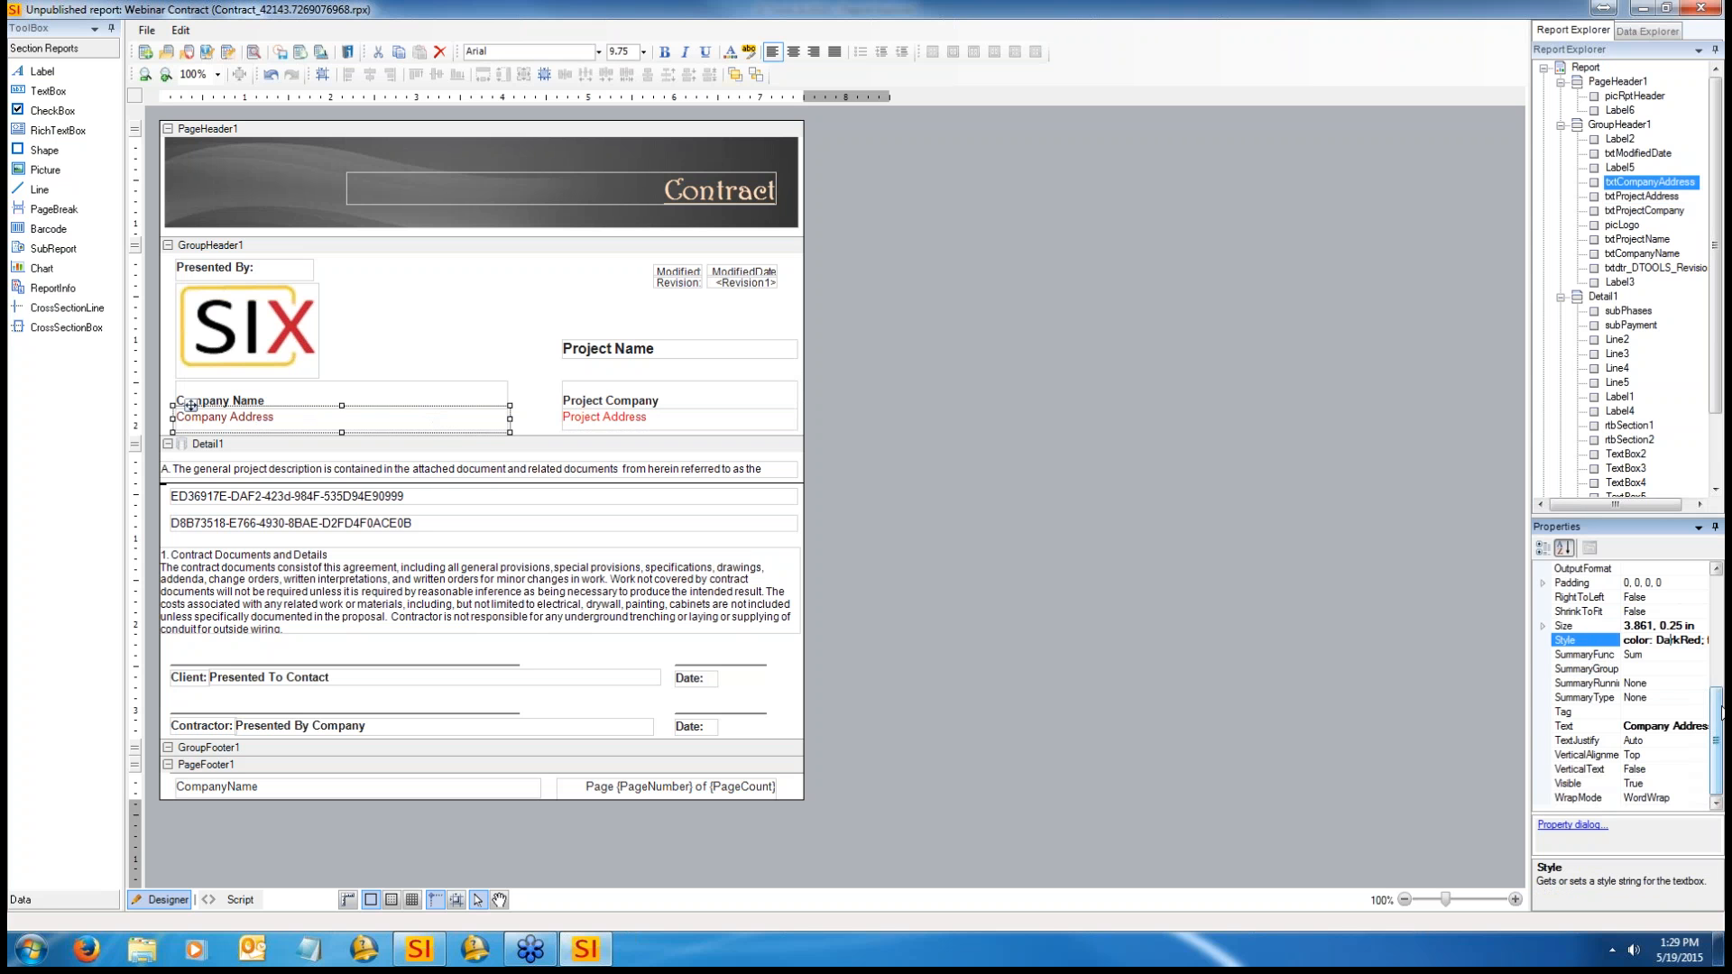
left_click_drag(1721, 712, 1696, 805)
left_click(1665, 641)
left_click(1701, 642)
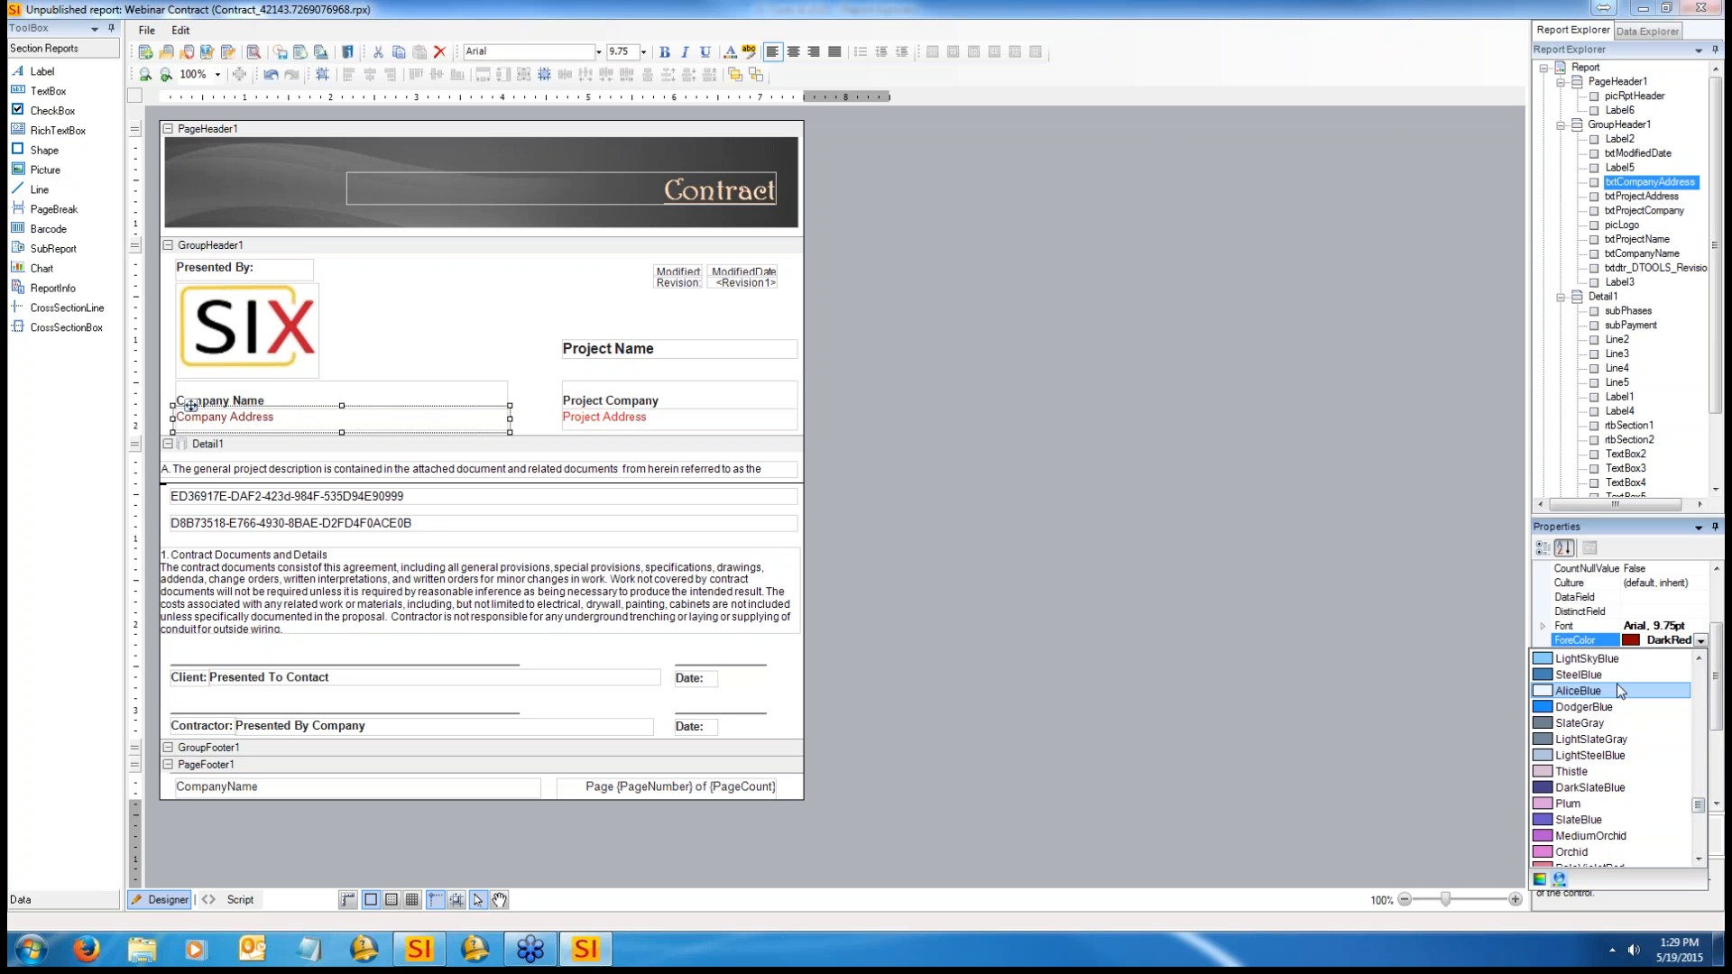
left_click(1620, 676)
left_click(1176, 539)
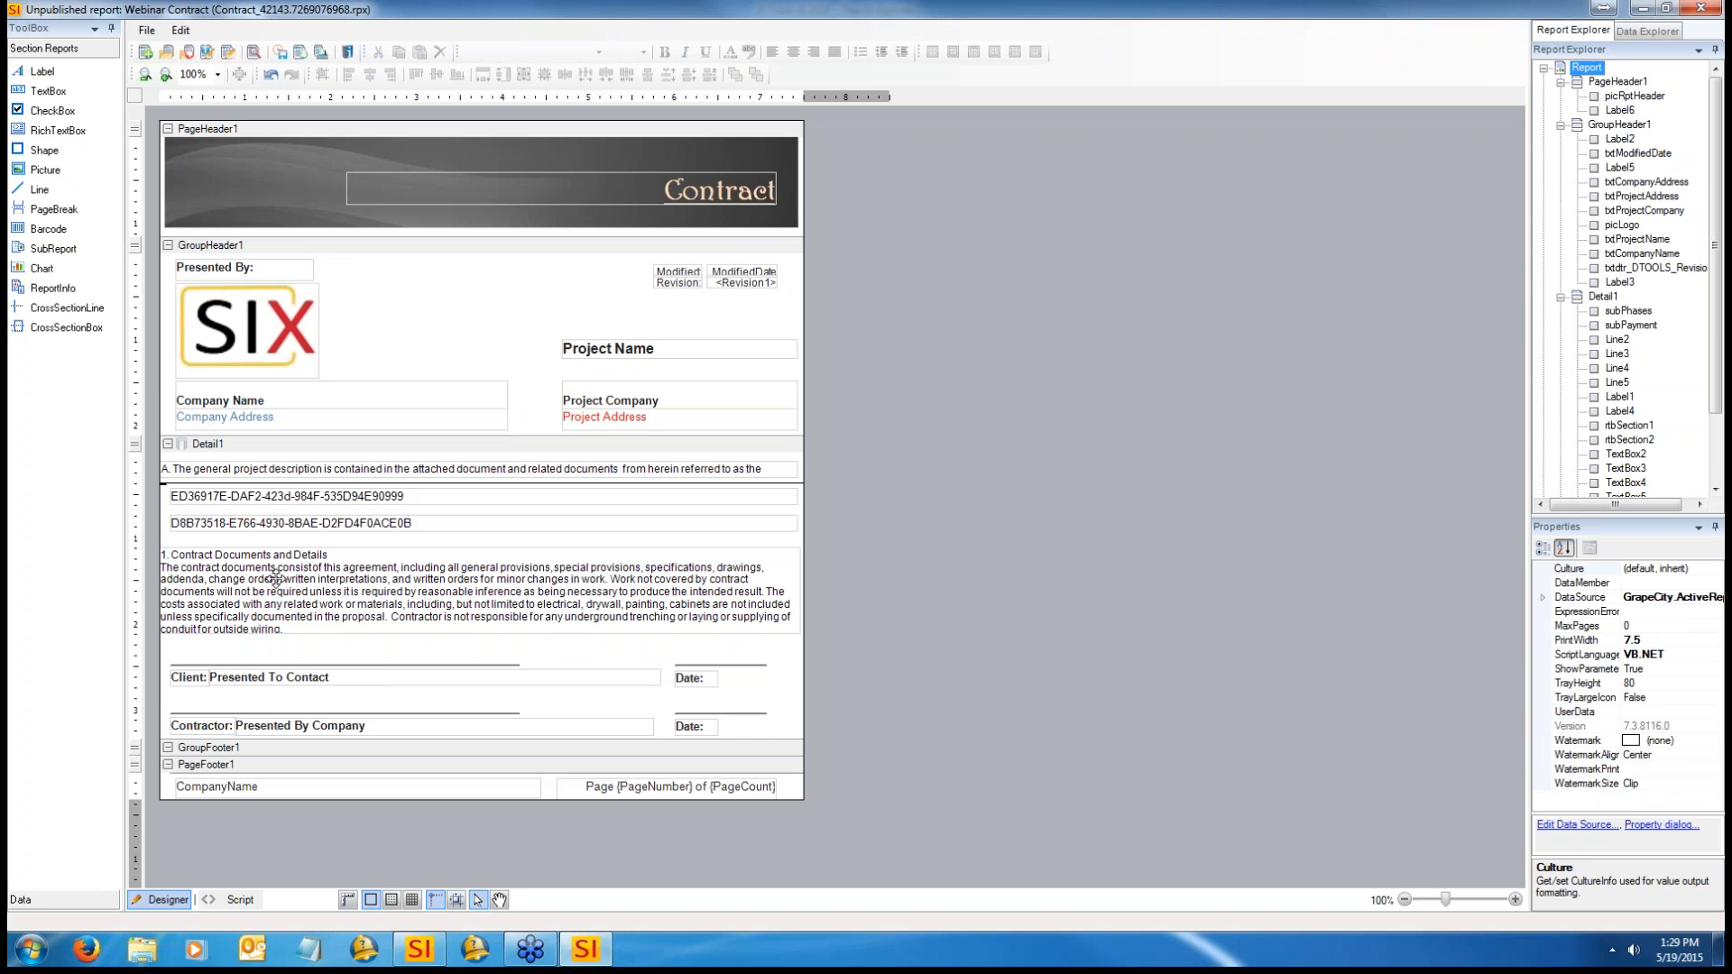
Step: Try moving the "Contract Documents and Details" rich text box from the Detail section into the group footer, and undo the move
left_click_drag(273, 575, 279, 762)
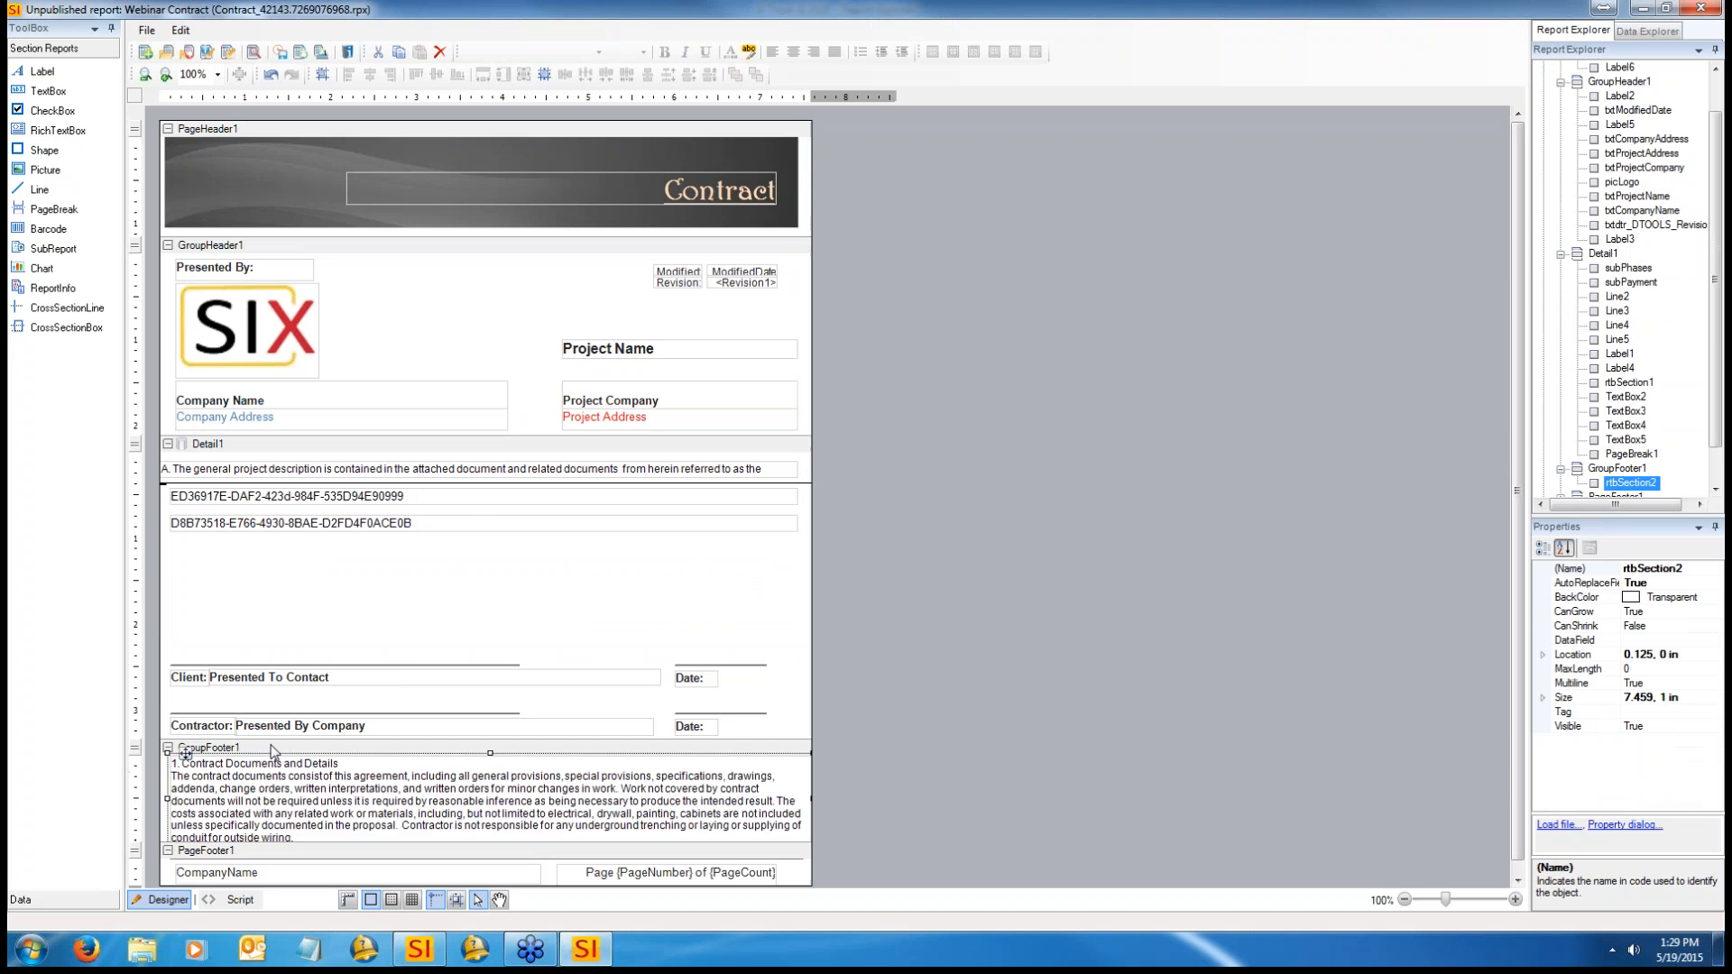
key("ctrl+z")
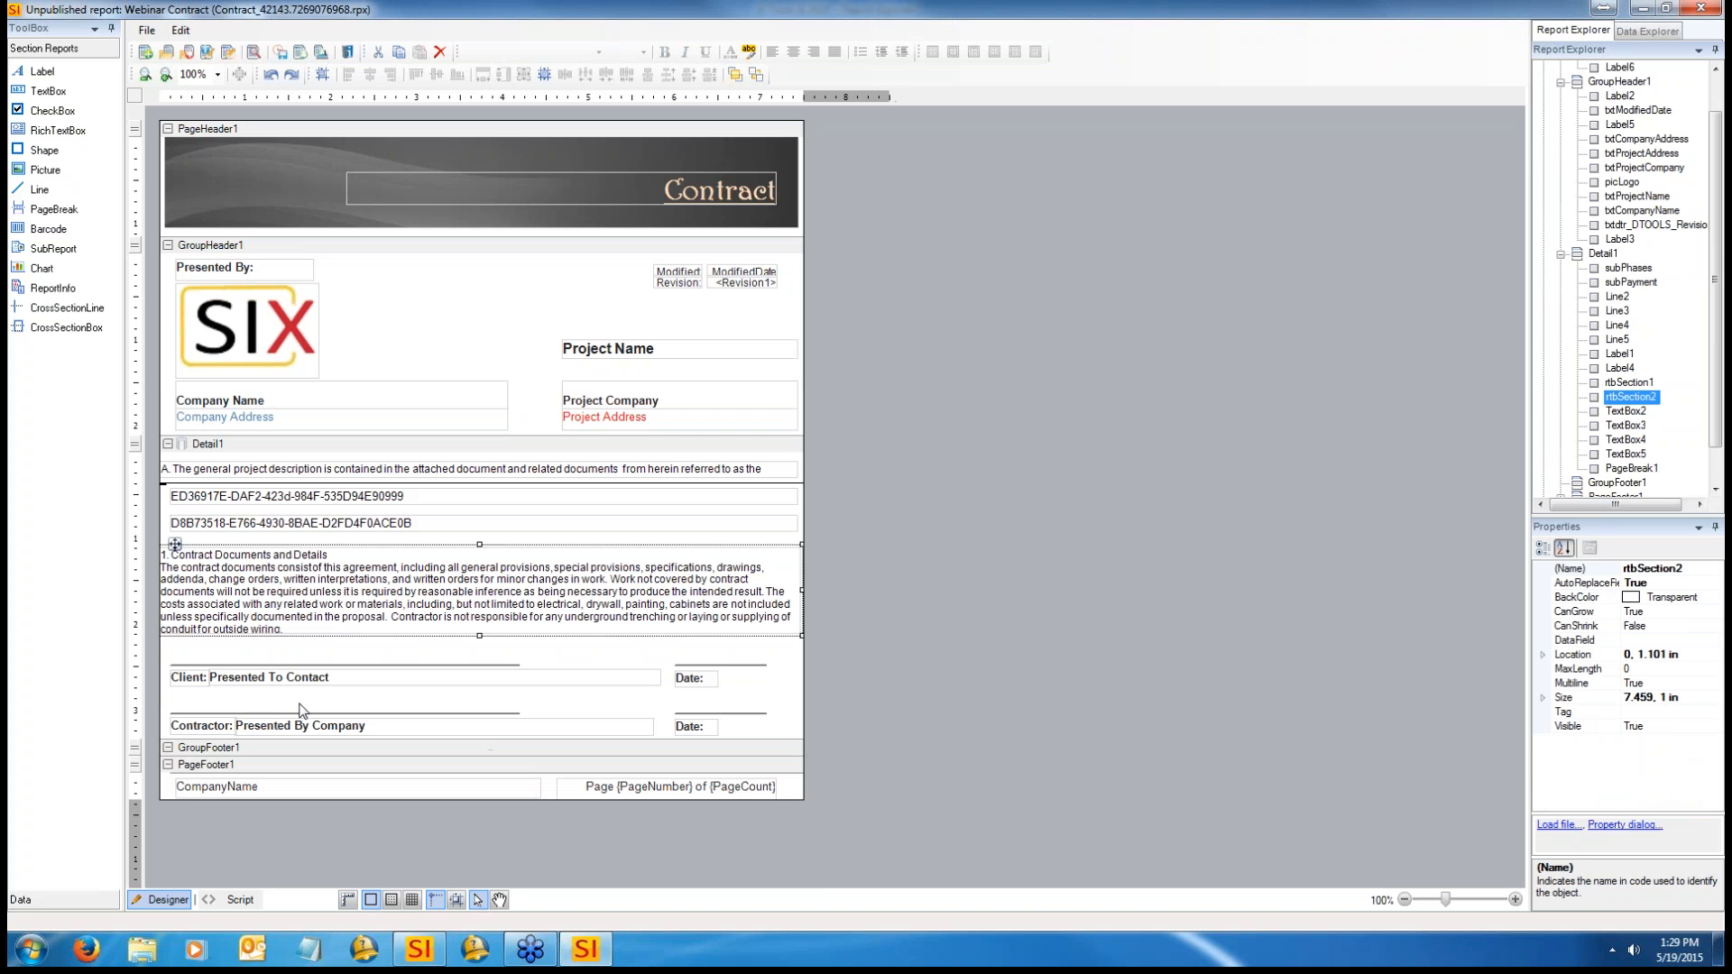
Step: Reword the first heading in the Detail section's contract rich text box from "Contract Documents and Details" to "Term and Conditions"
double_click(316, 582)
scroll(773, 568, "down", 5)
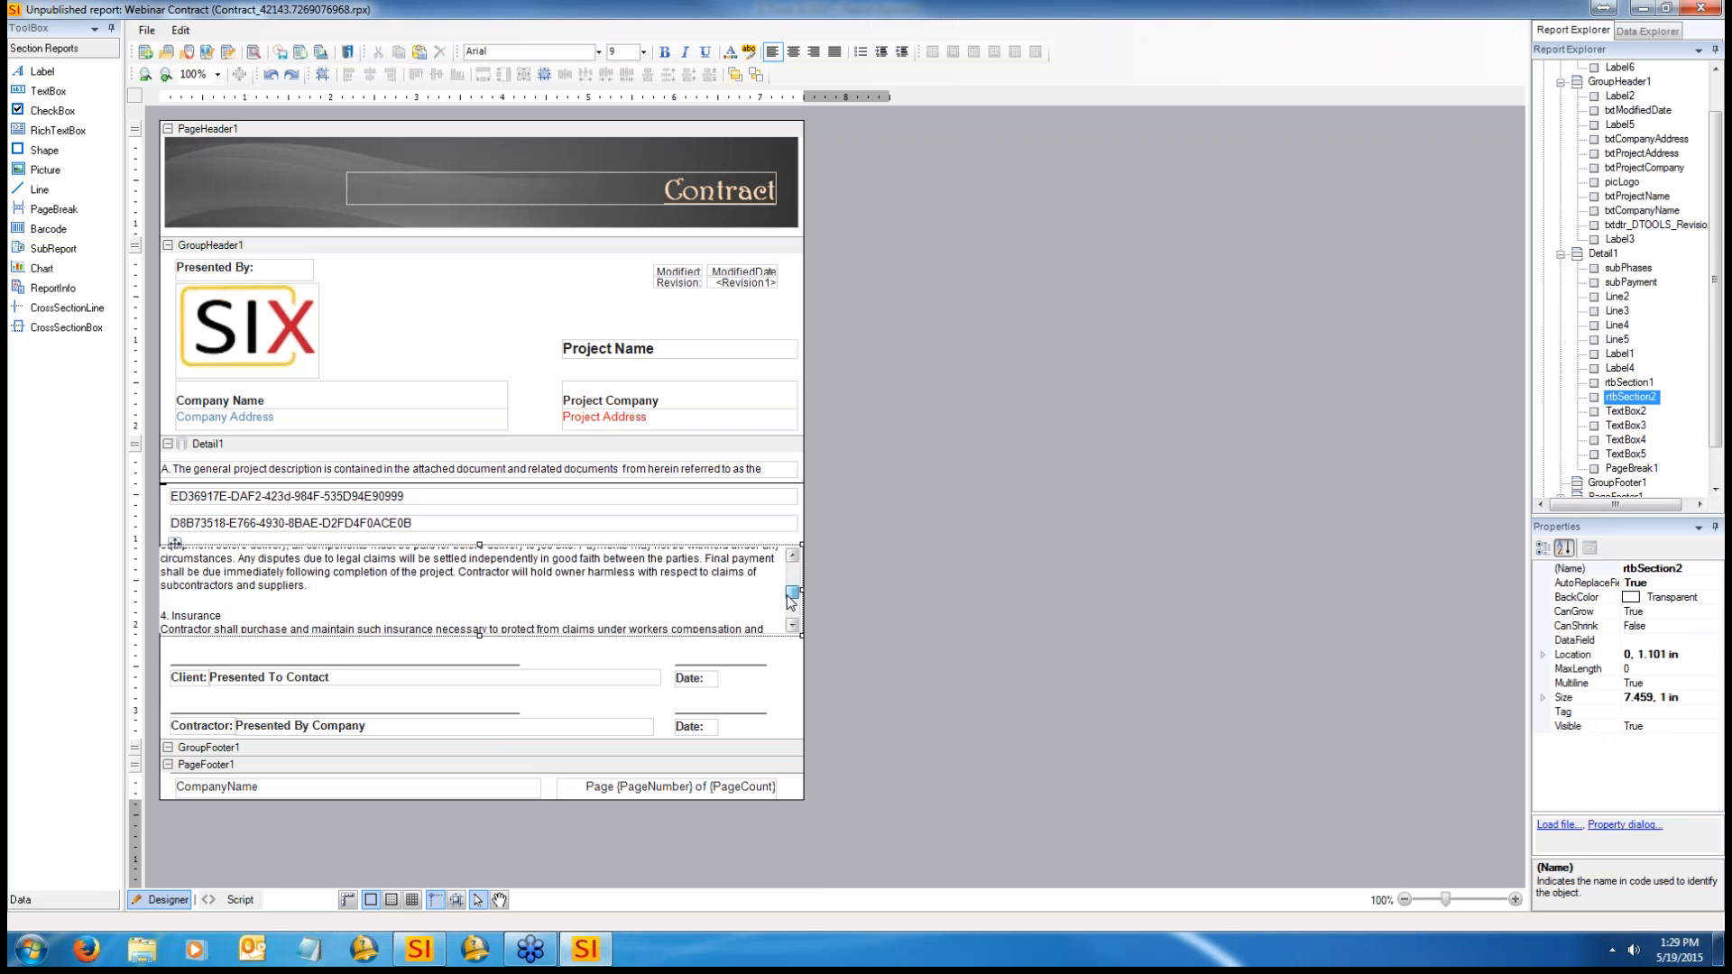
scroll(721, 566, "up", 5)
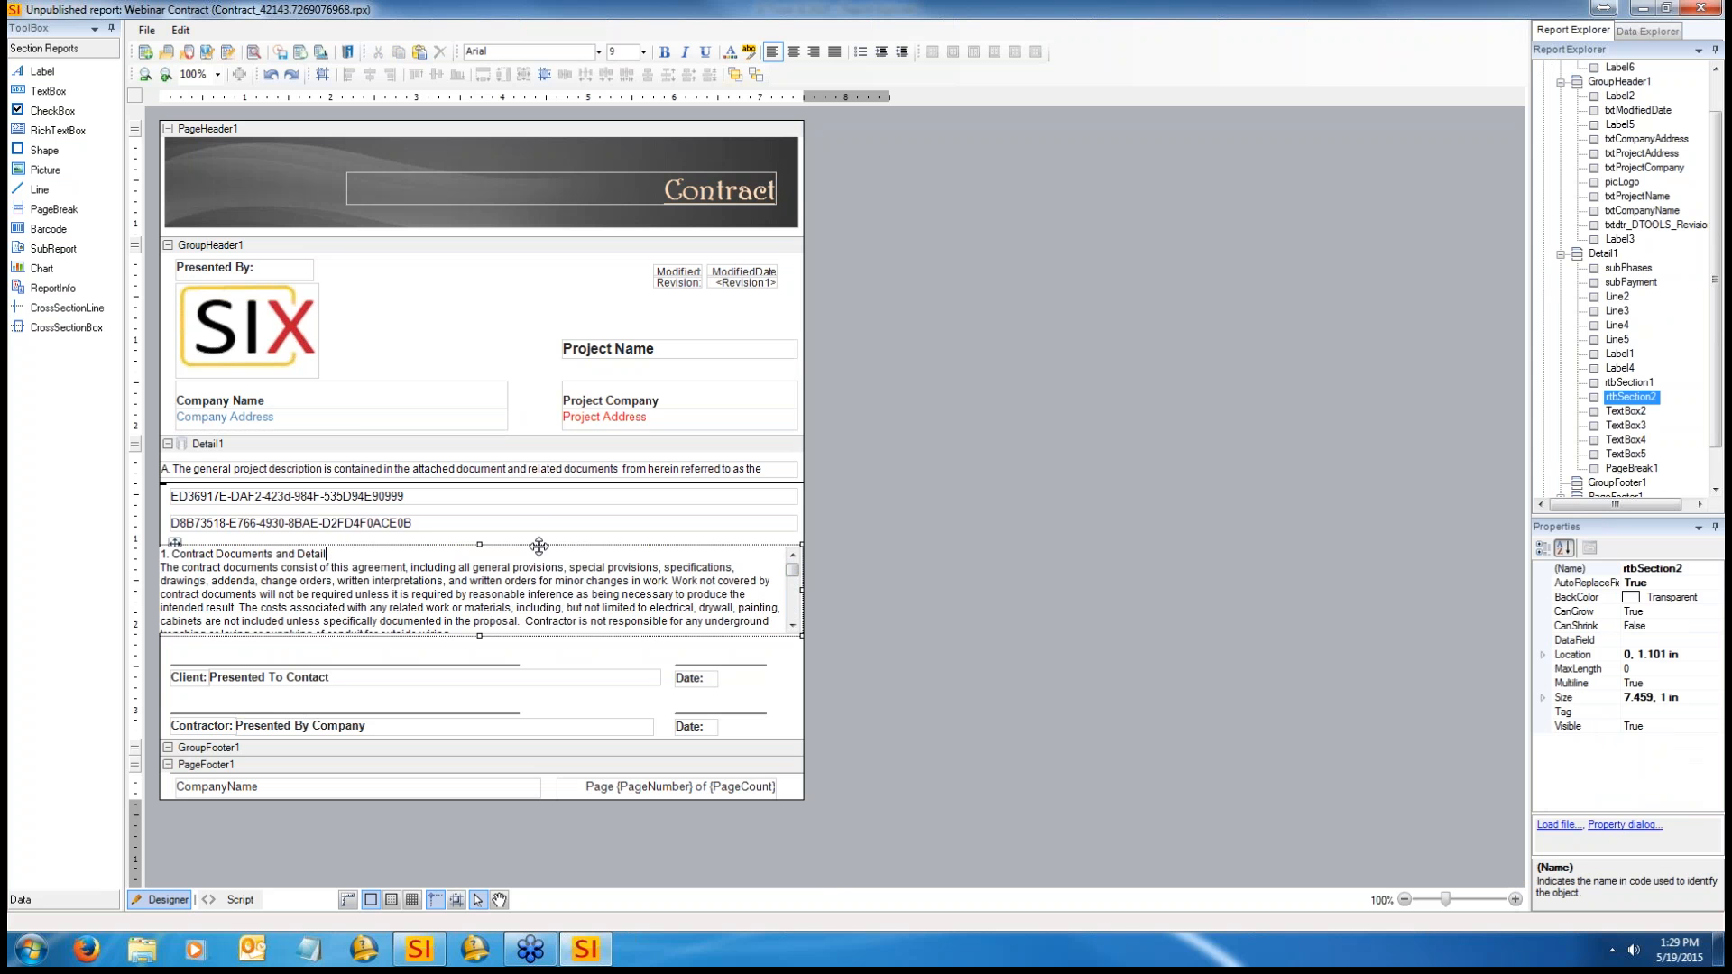
key("BackSpace")
key("BackSpace")
key("BackSpace")
key("BackSpace")
key("BackSpace")
key("BackSpace")
key("BackSpace")
key("BackSpace")
key("BackSpace")
key("BackSpace")
key("BackSpace")
key("BackSpace")
key("BackSpace")
key("BackSpace")
key("BackSpace")
key("BackSpace")
key("BackSpace")
key("BackSpace")
key("BackSpace")
key("BackSpace")
type("T")
left_click(934, 543)
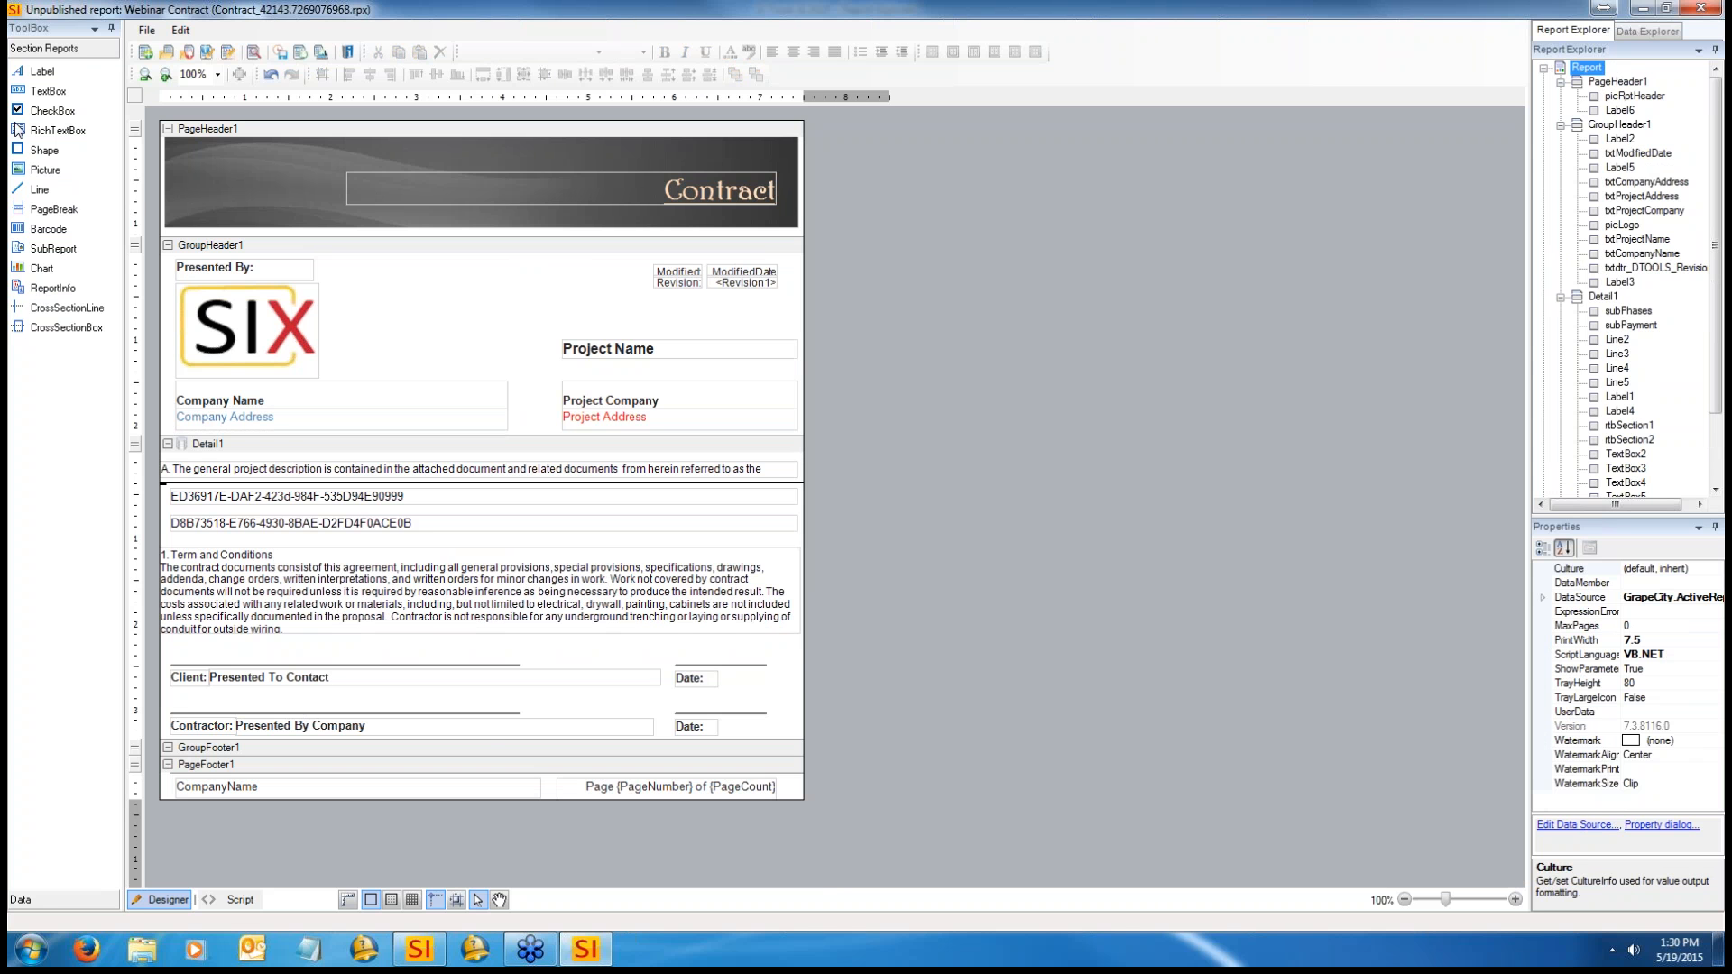
Step: Examine the label and text box controls used in the page header, group header and Detail signature area
left_click(50, 74)
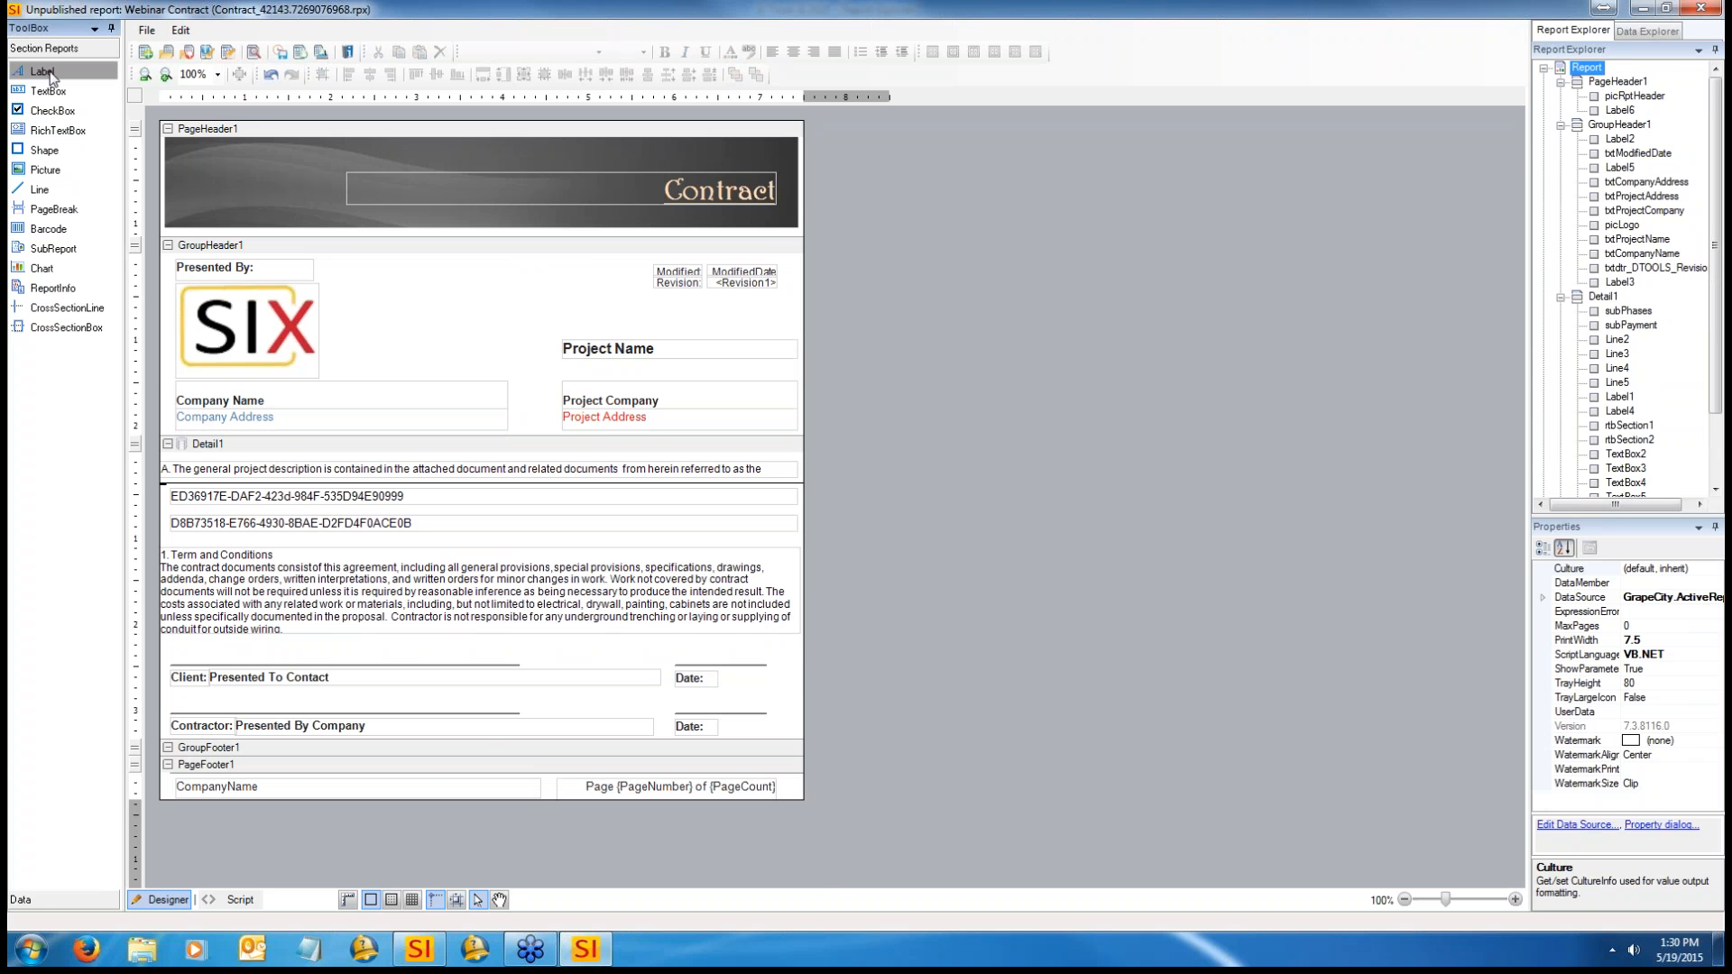
left_click(553, 193)
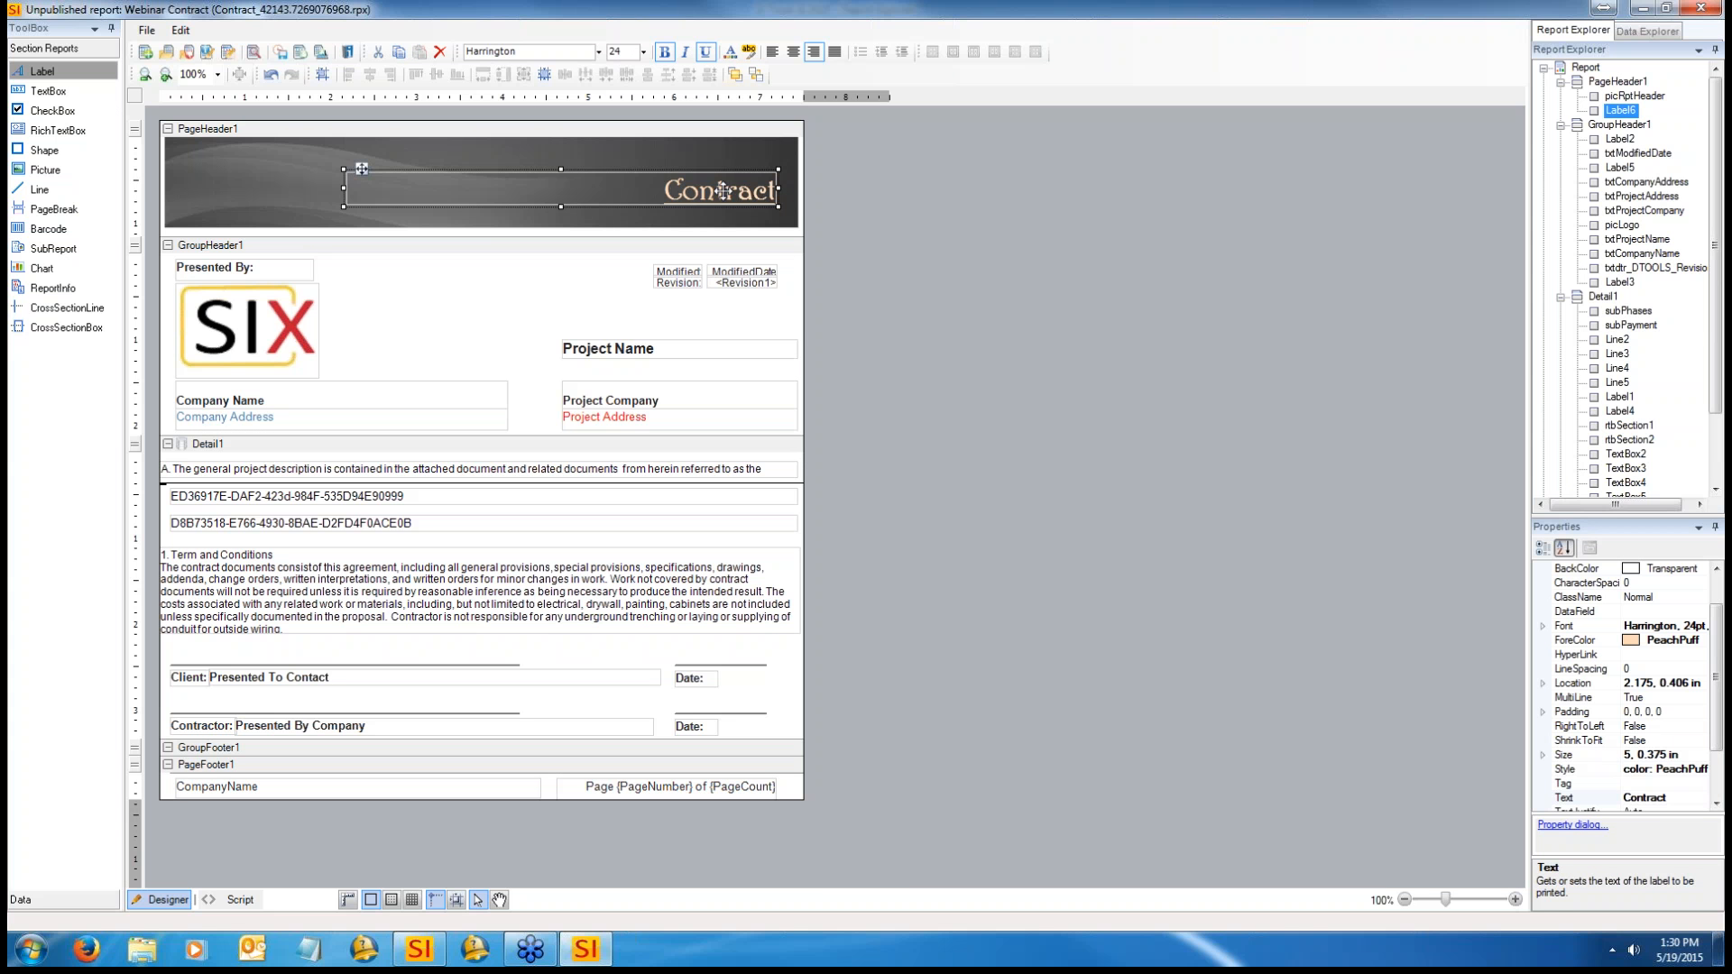
left_click(55, 93)
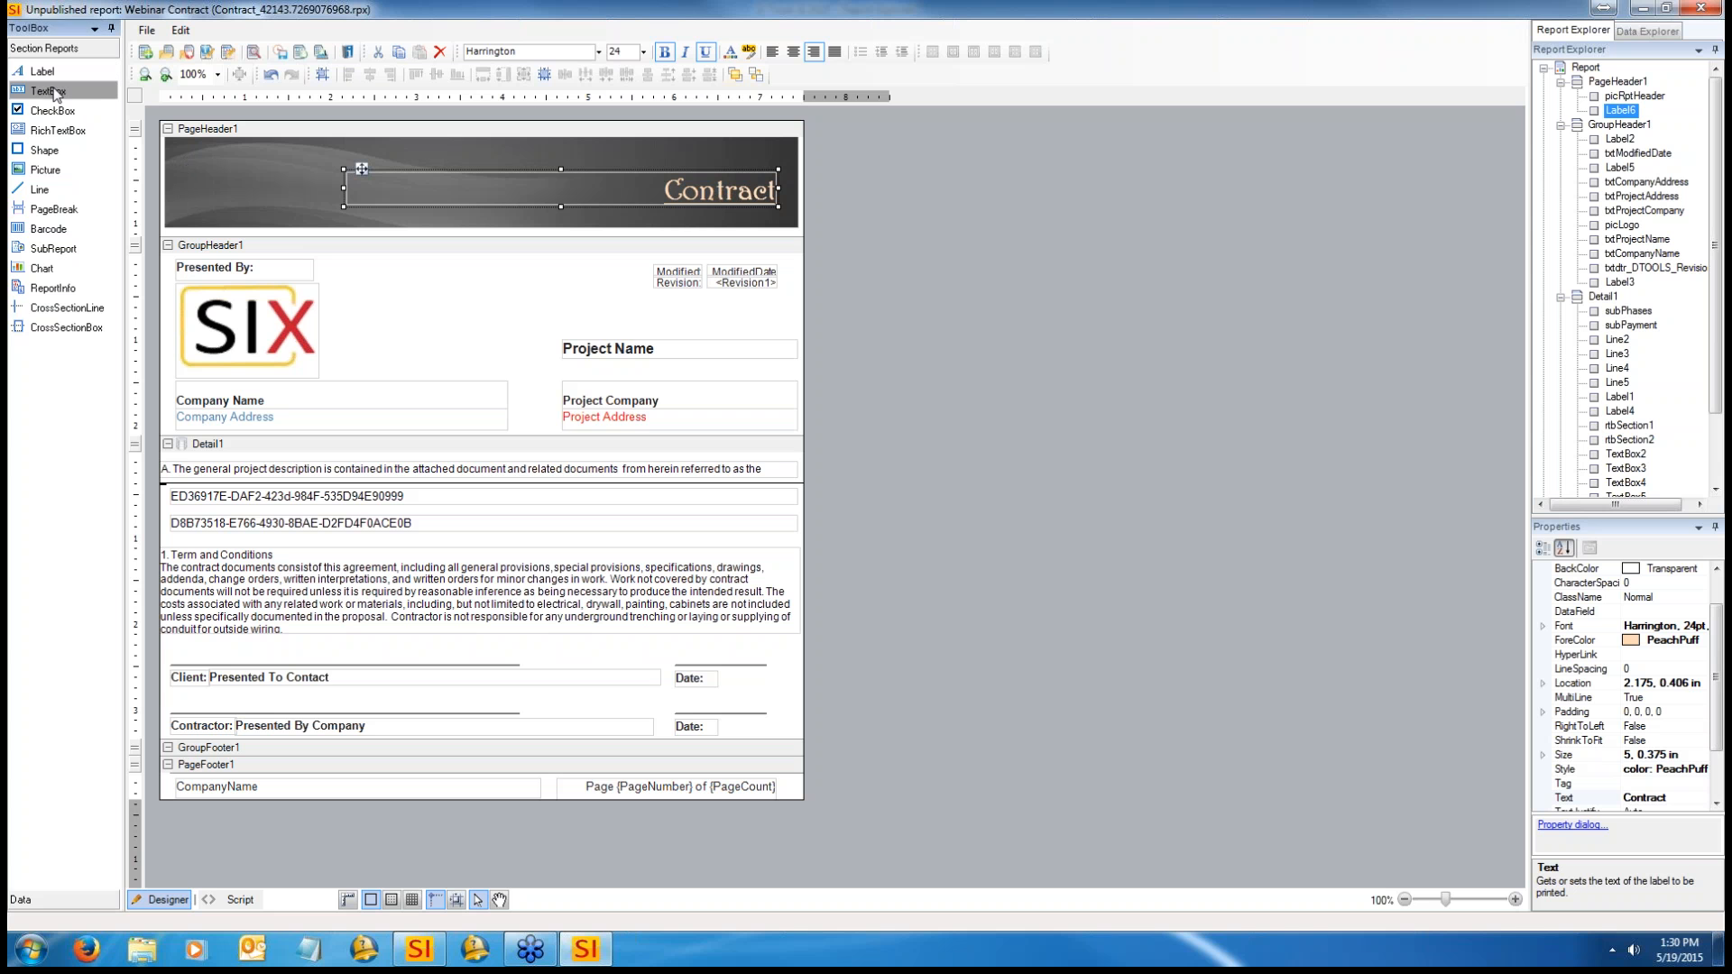
left_click(401, 562)
left_click(629, 189)
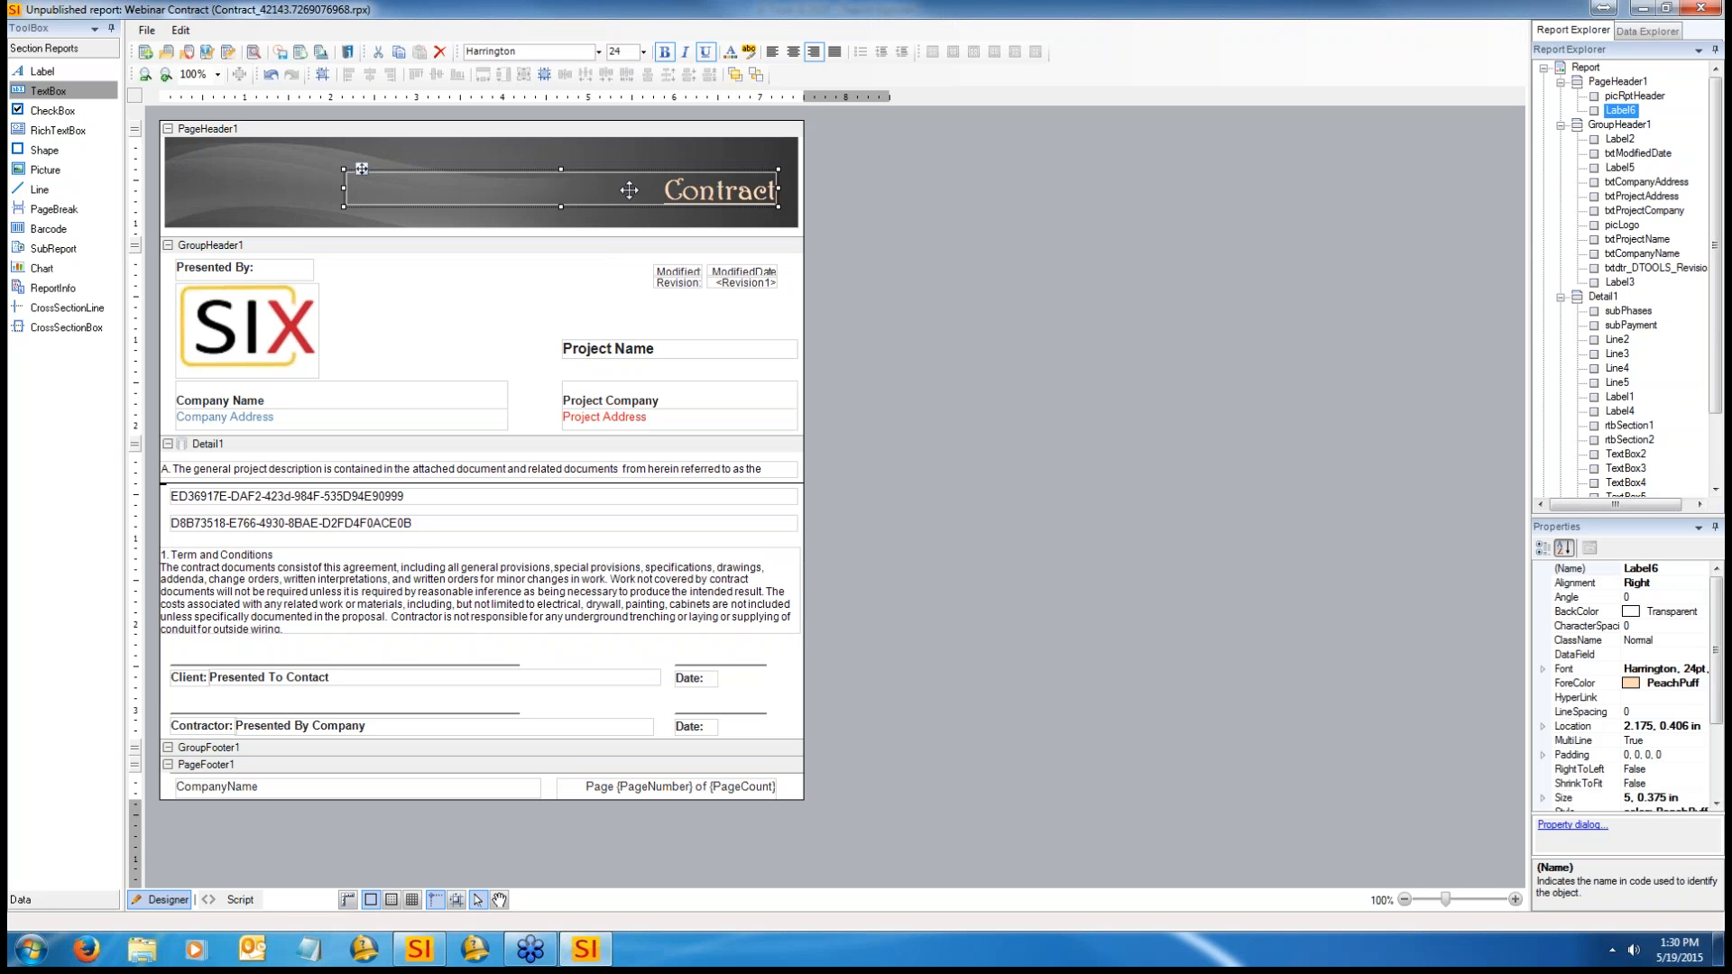
left_click(276, 271)
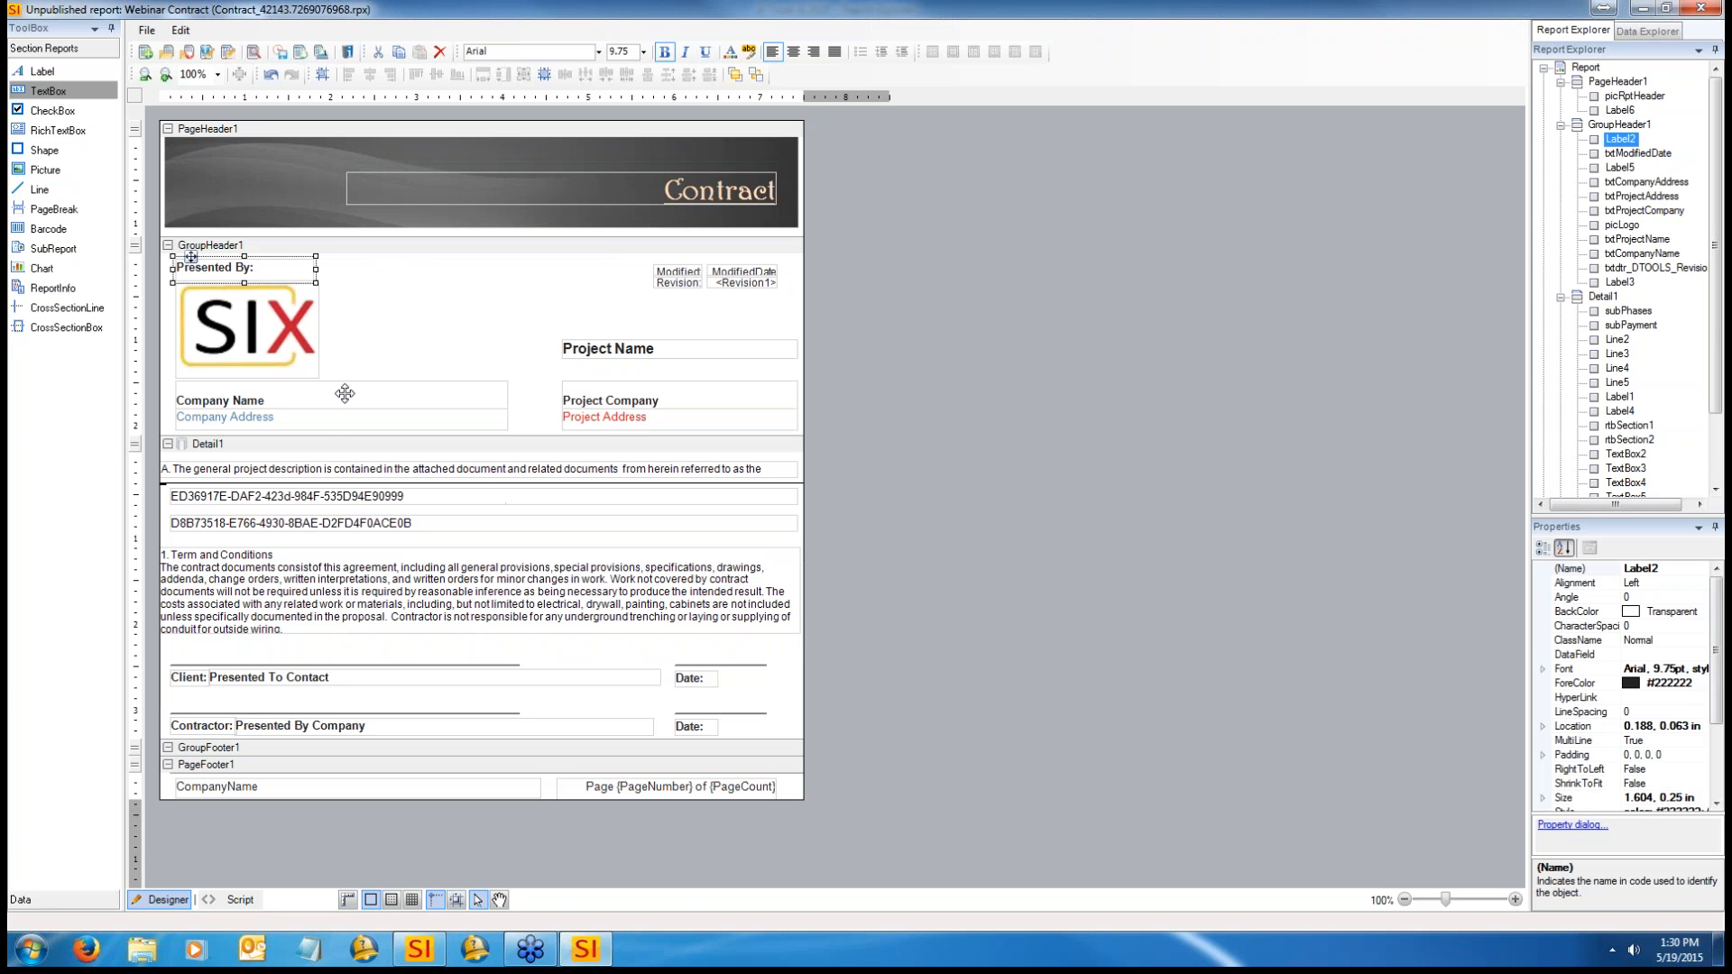
left_click(187, 674)
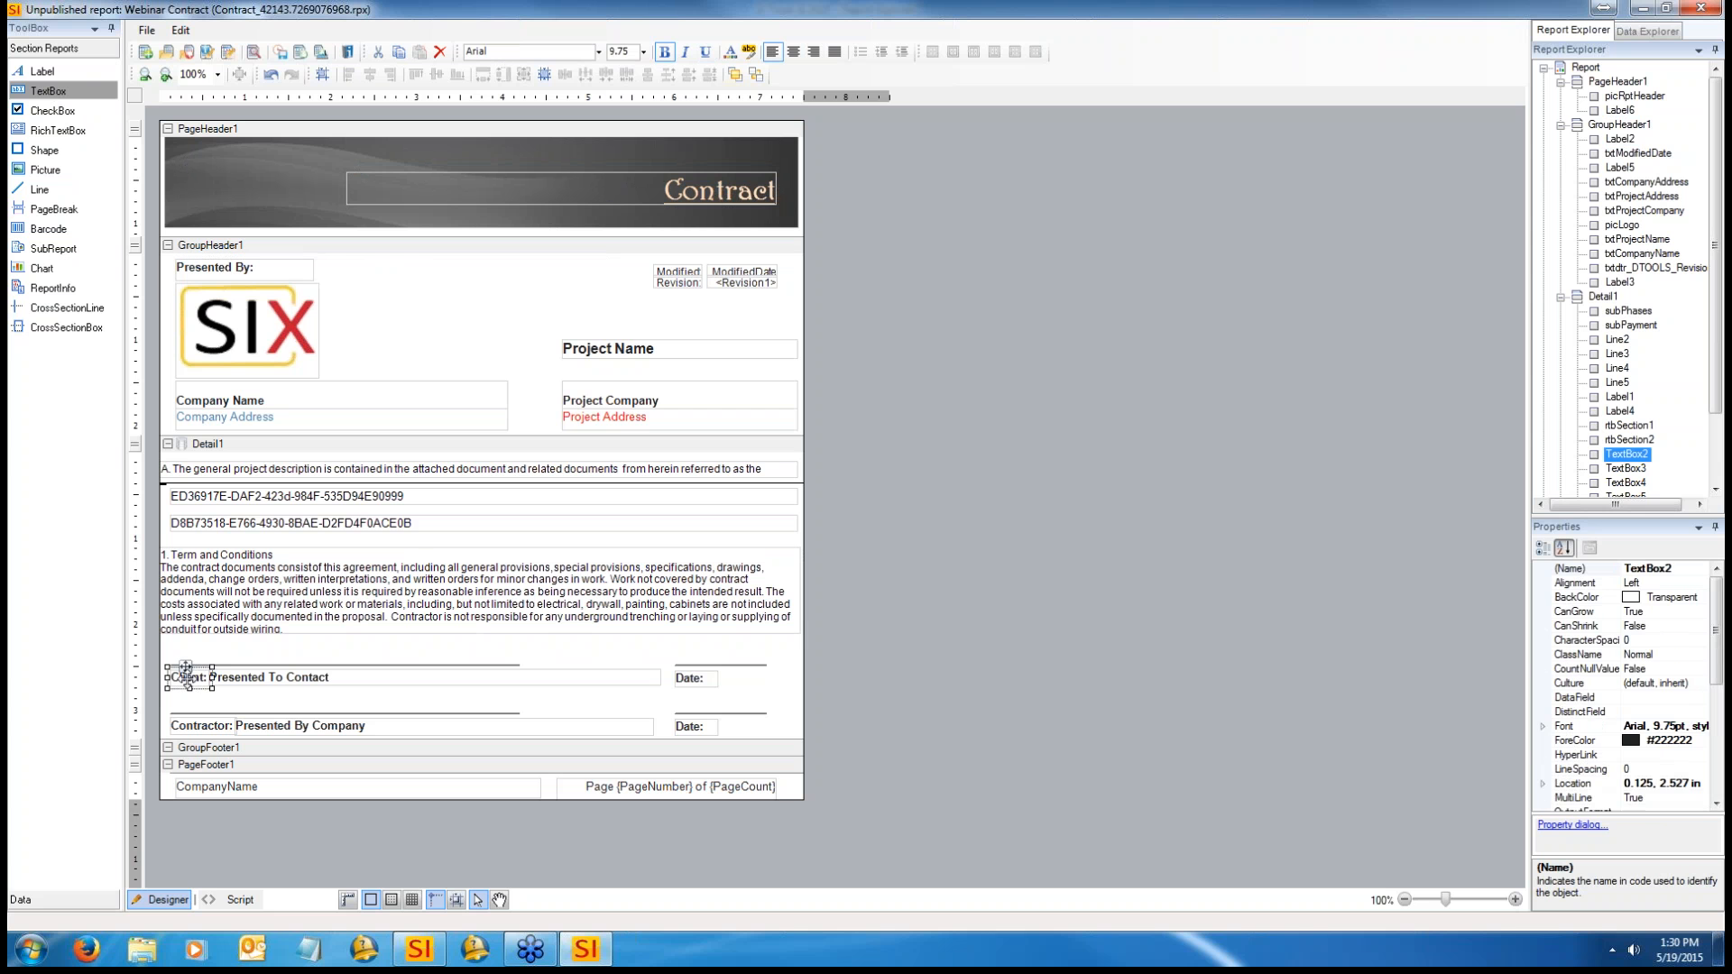
left_click(200, 719)
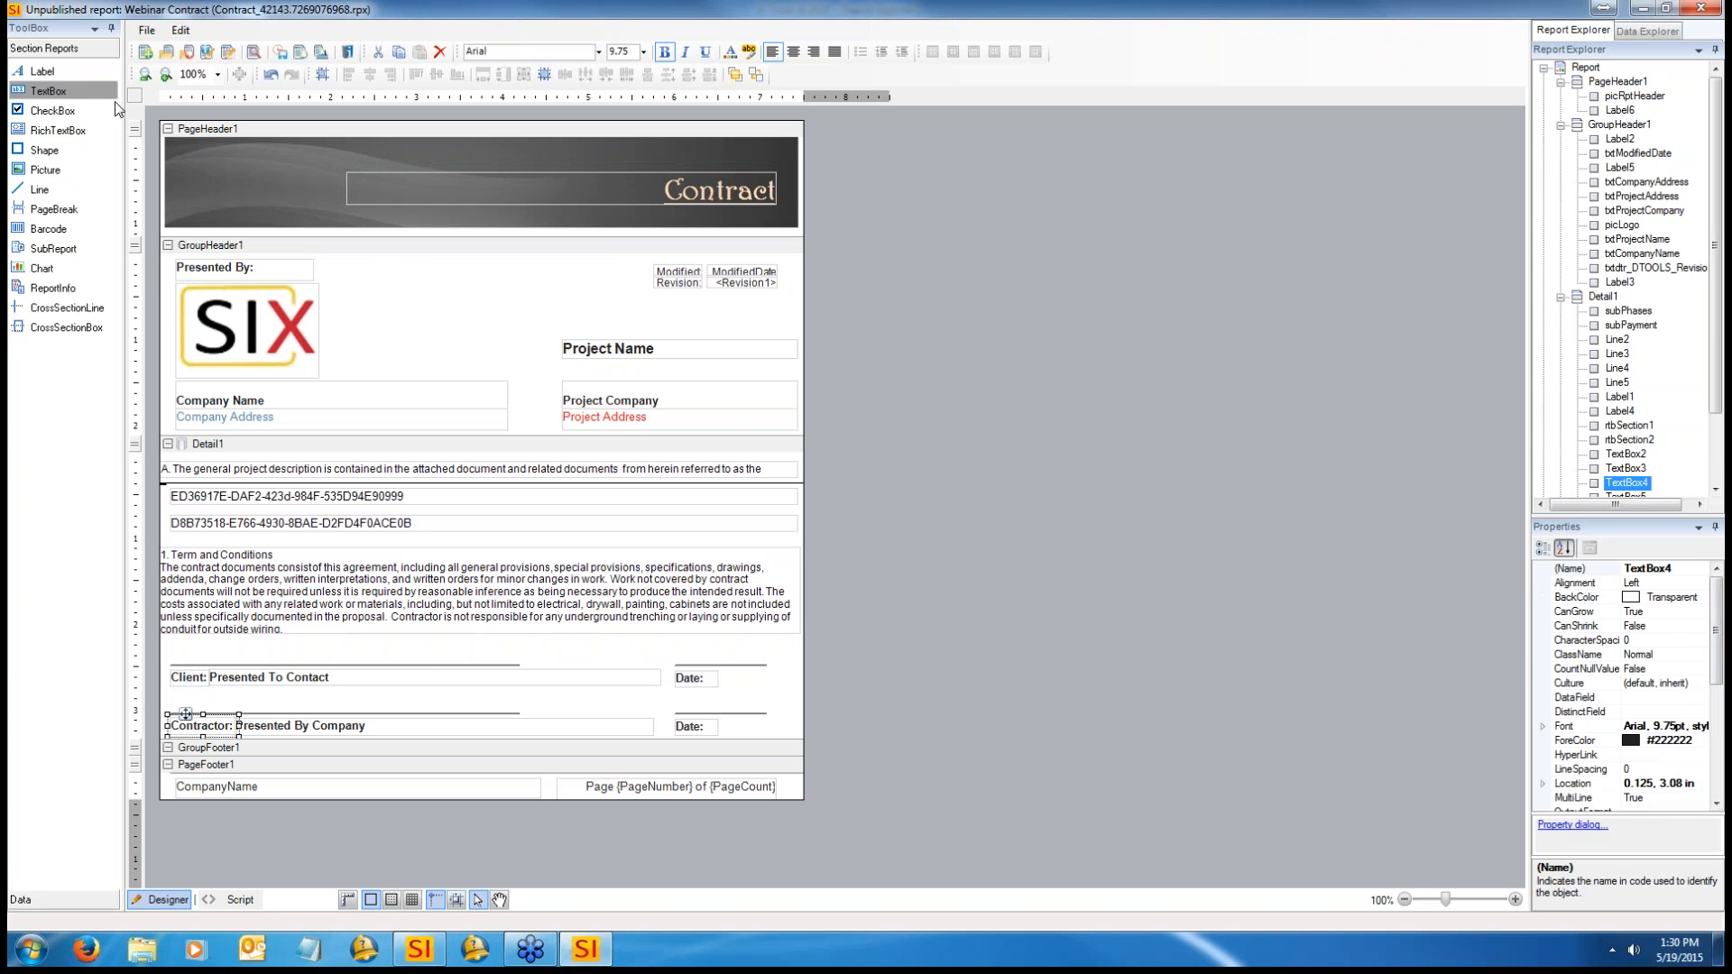
Step: Examine the two rich text boxes in the Detail section, rtbSection1 and rtbSection2, and their properties
left_click(239, 570)
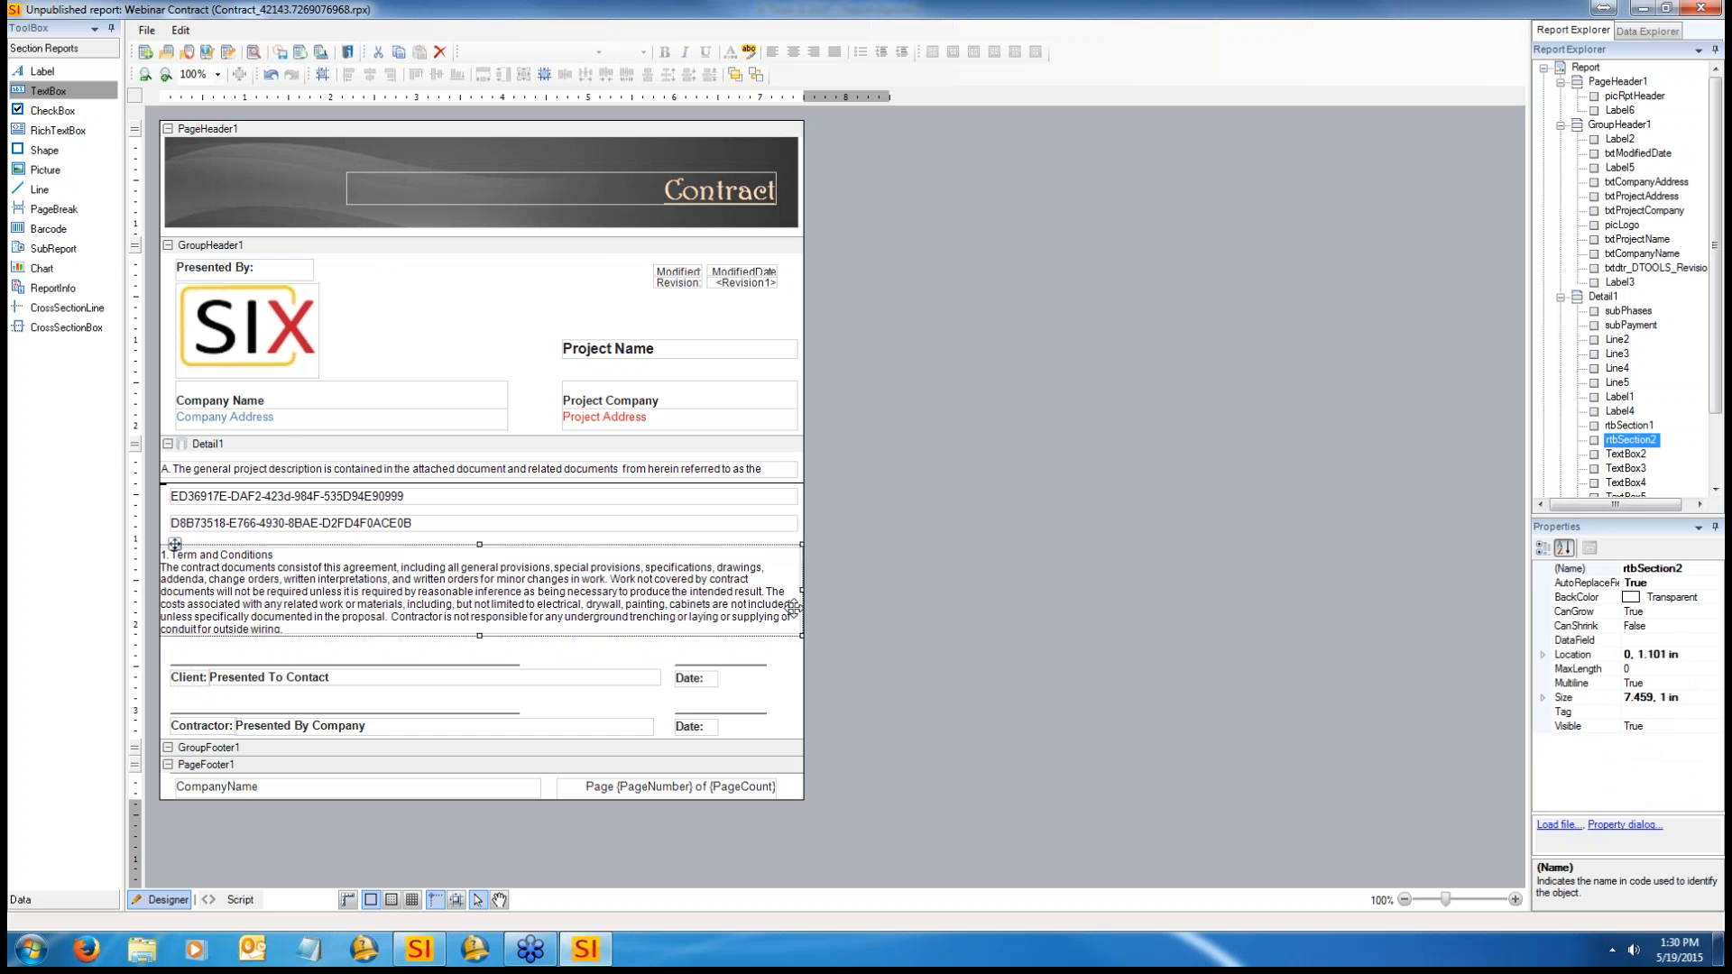
left_click(442, 469)
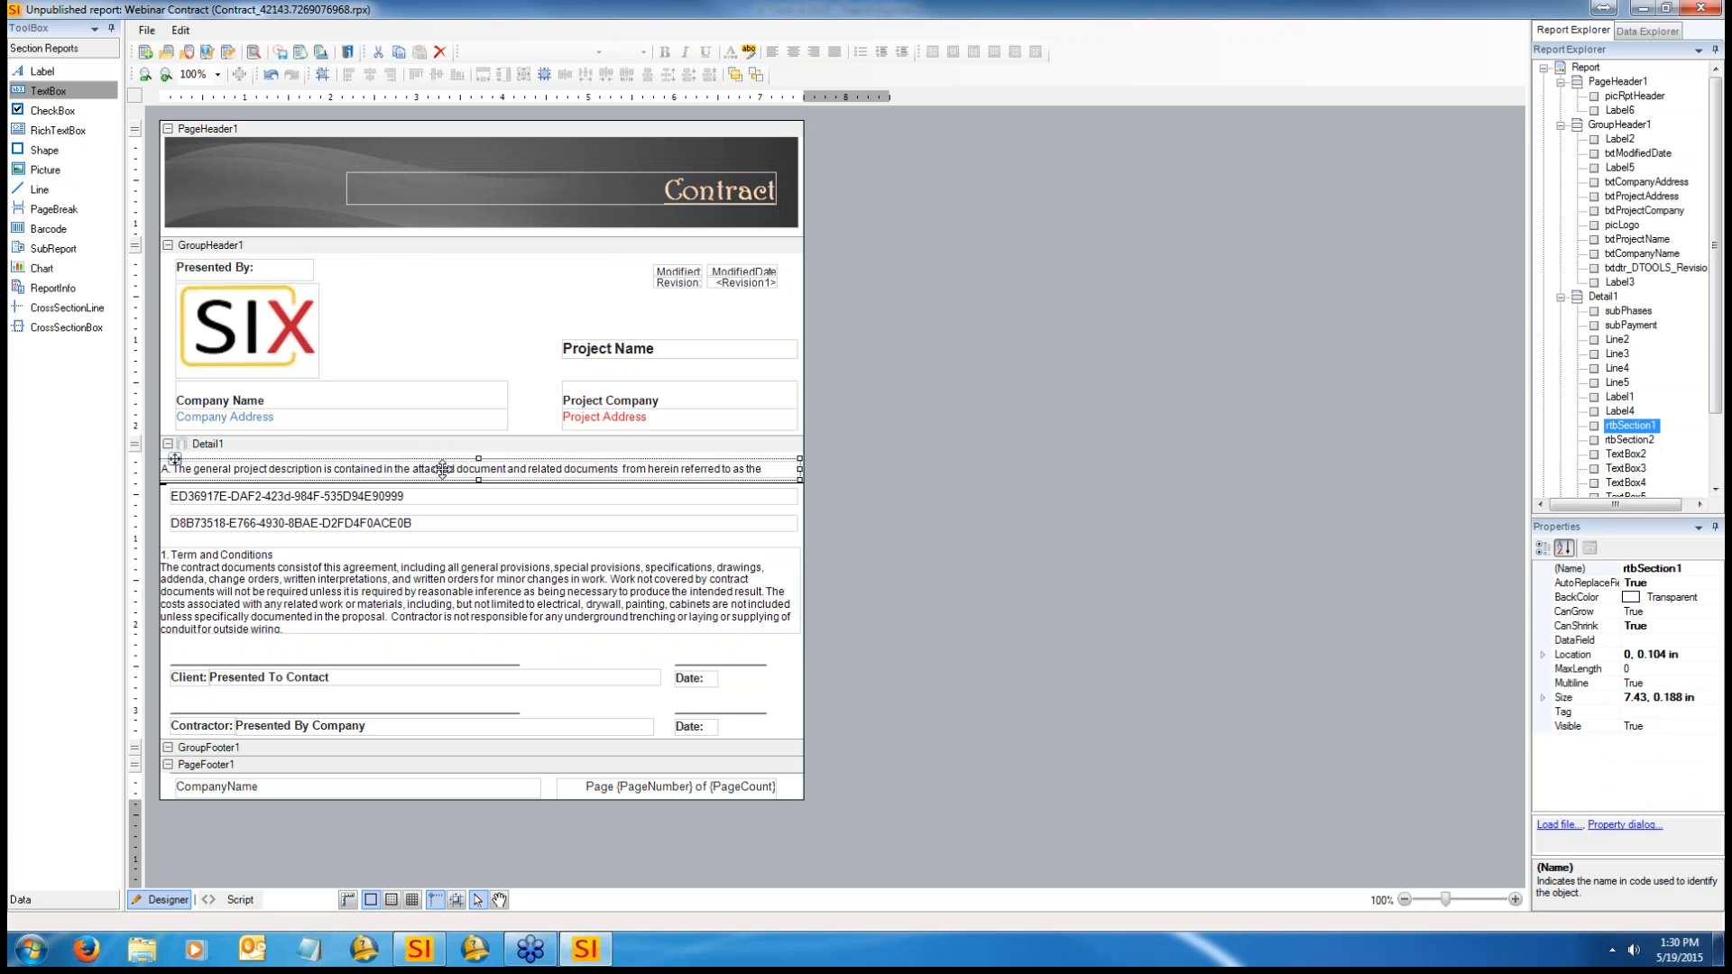
left_click(75, 114)
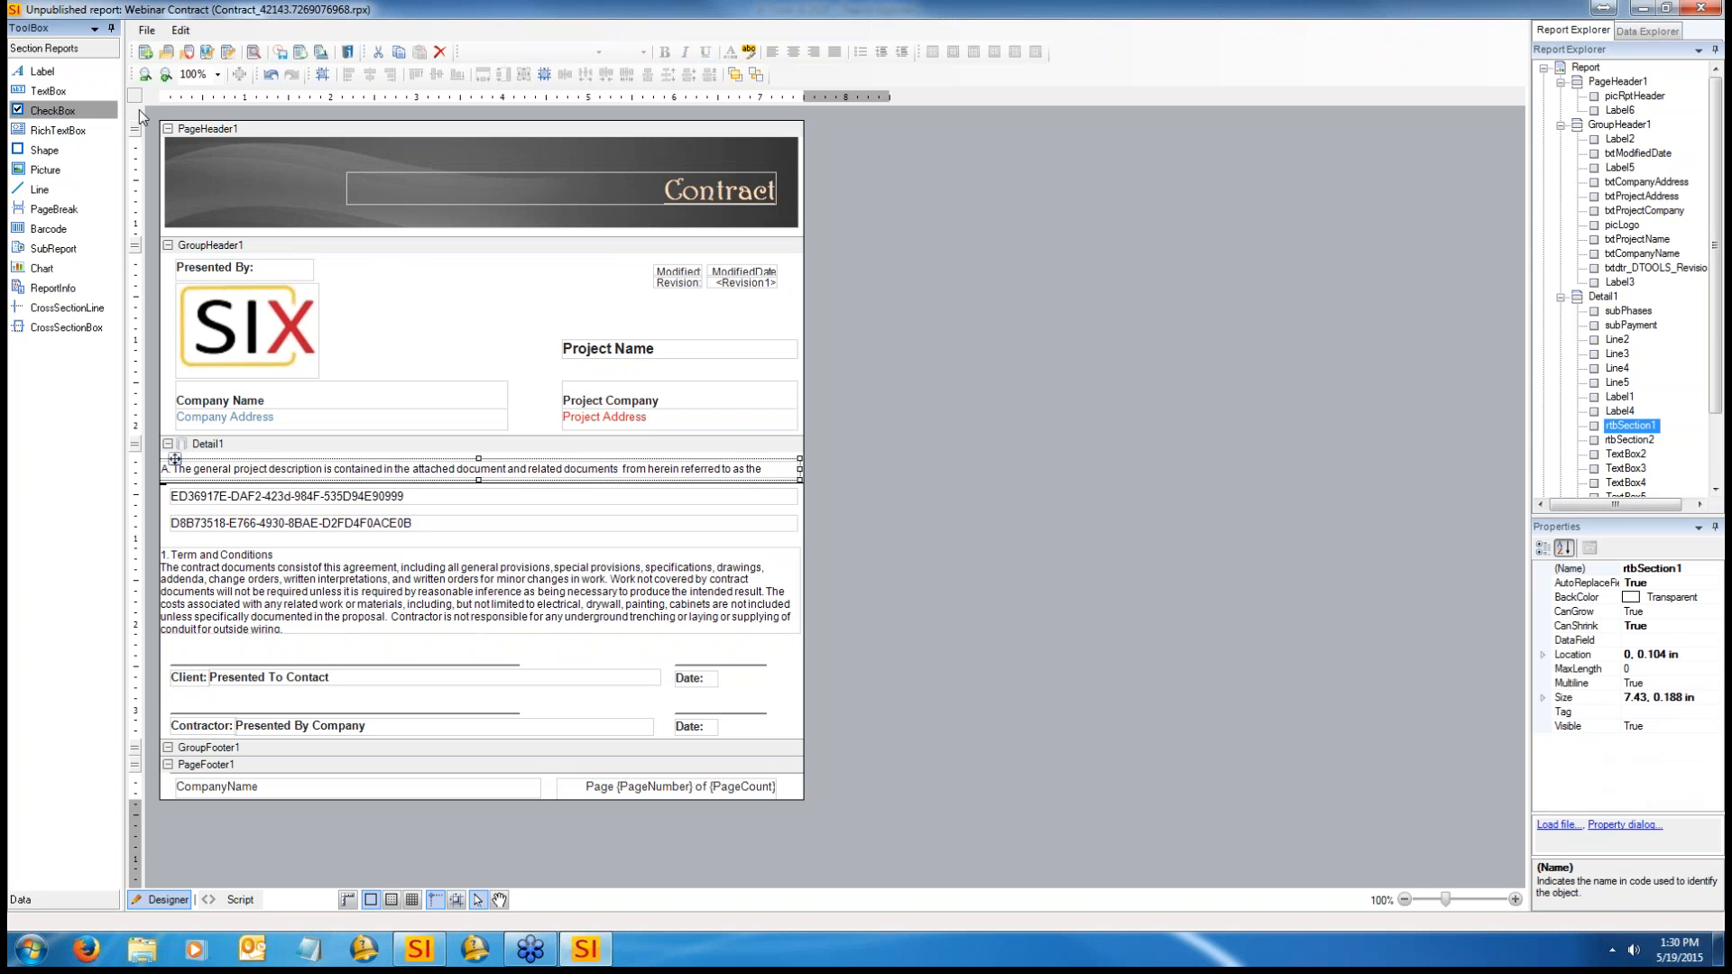
left_click(66, 135)
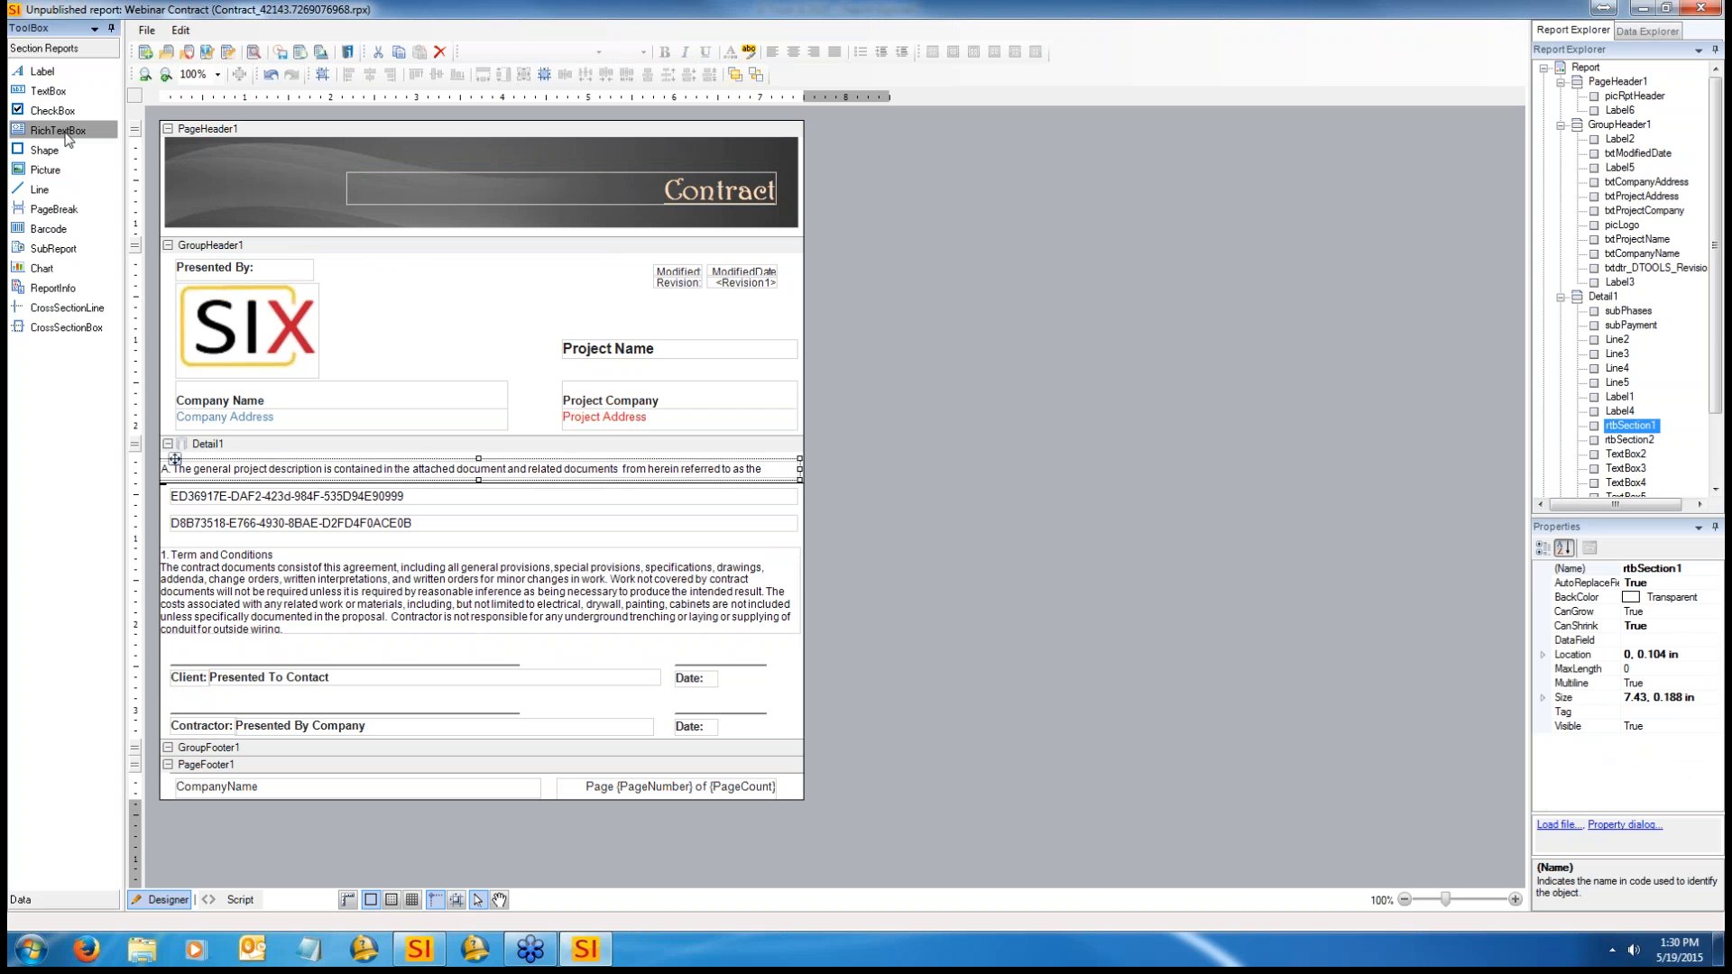
left_click(267, 593)
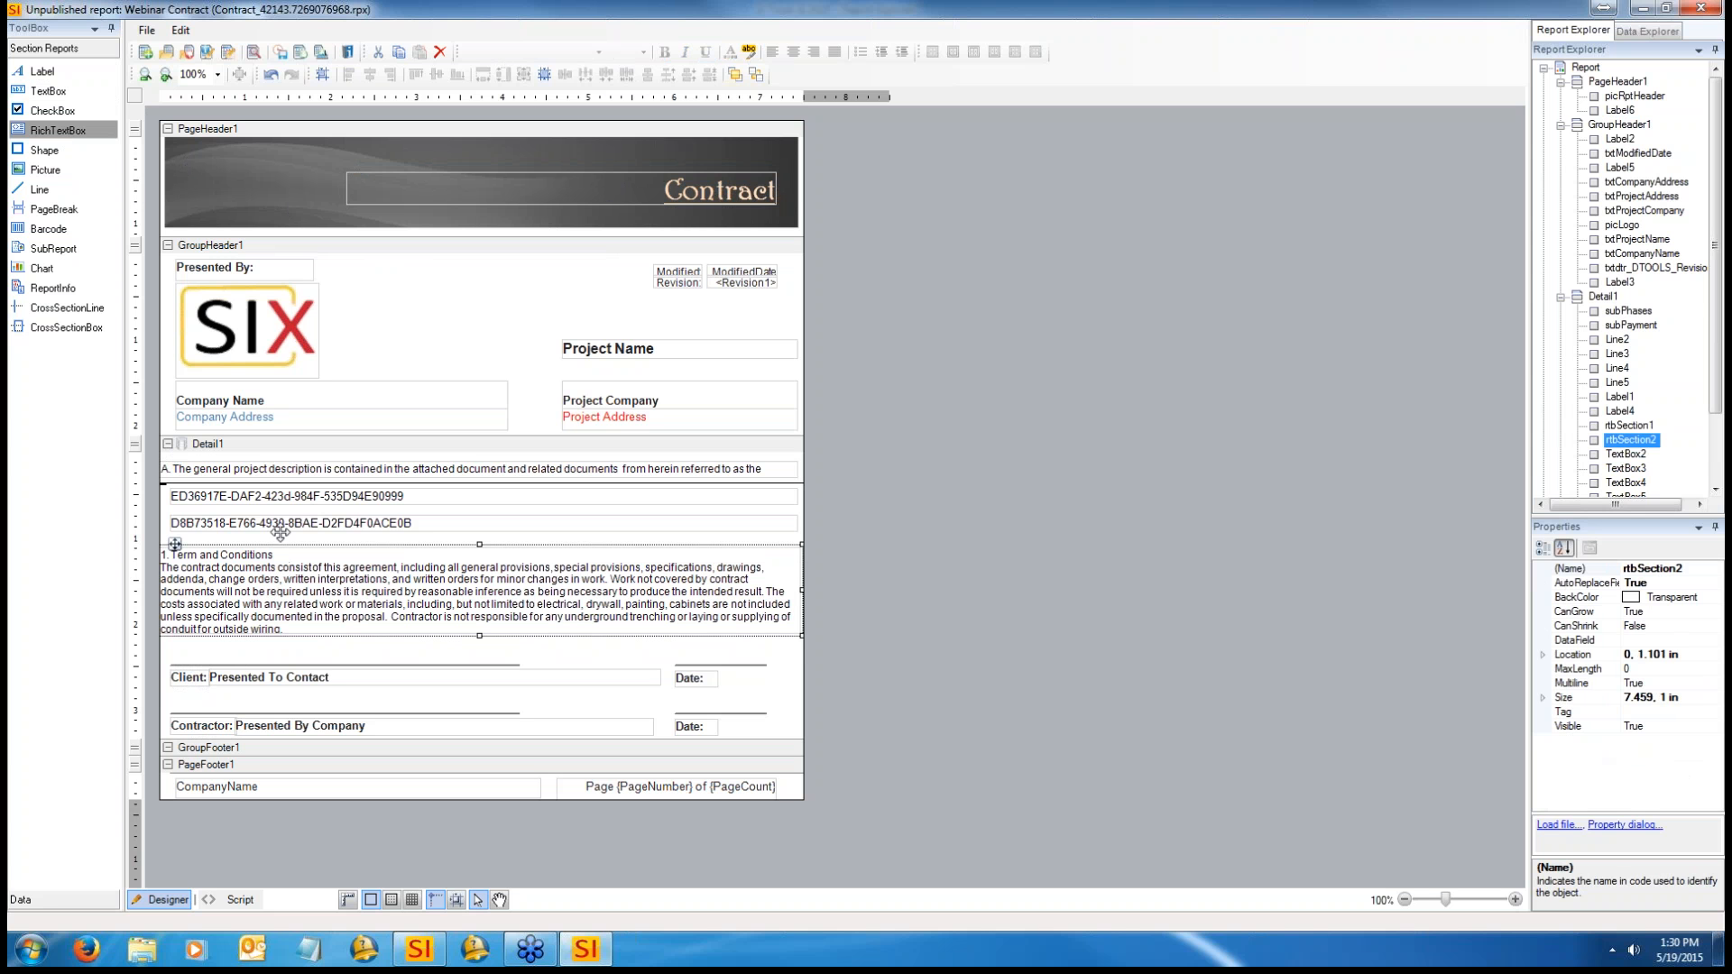
left_click(268, 470)
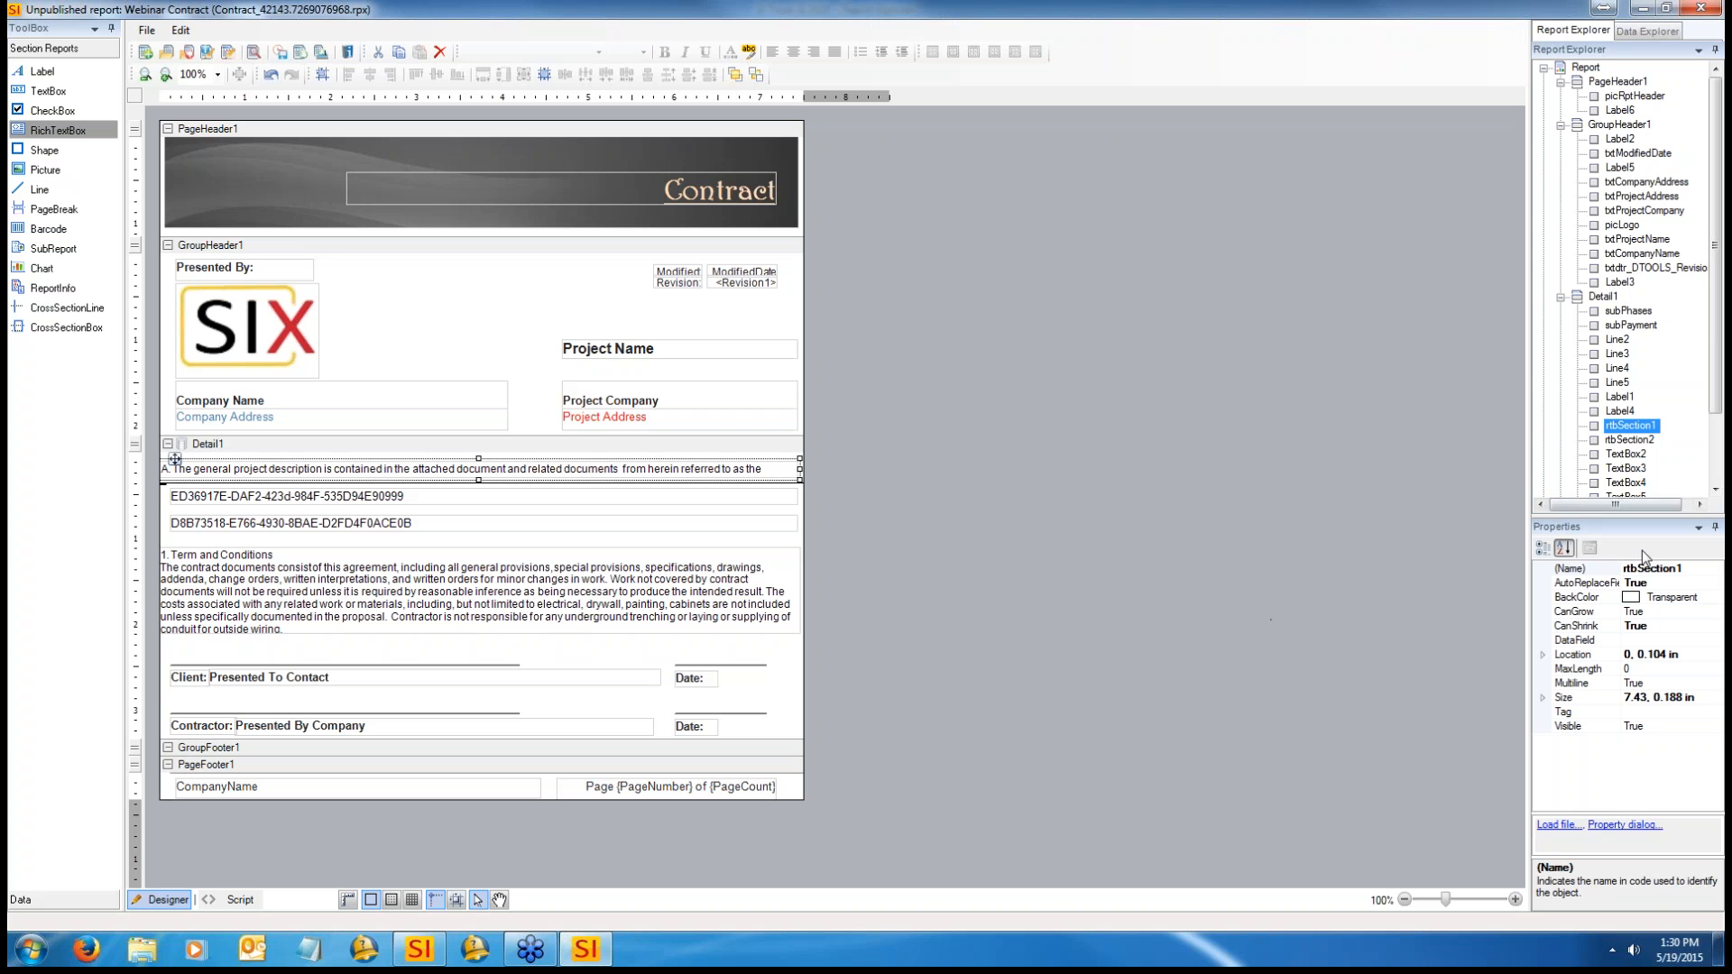
left_click(1664, 569)
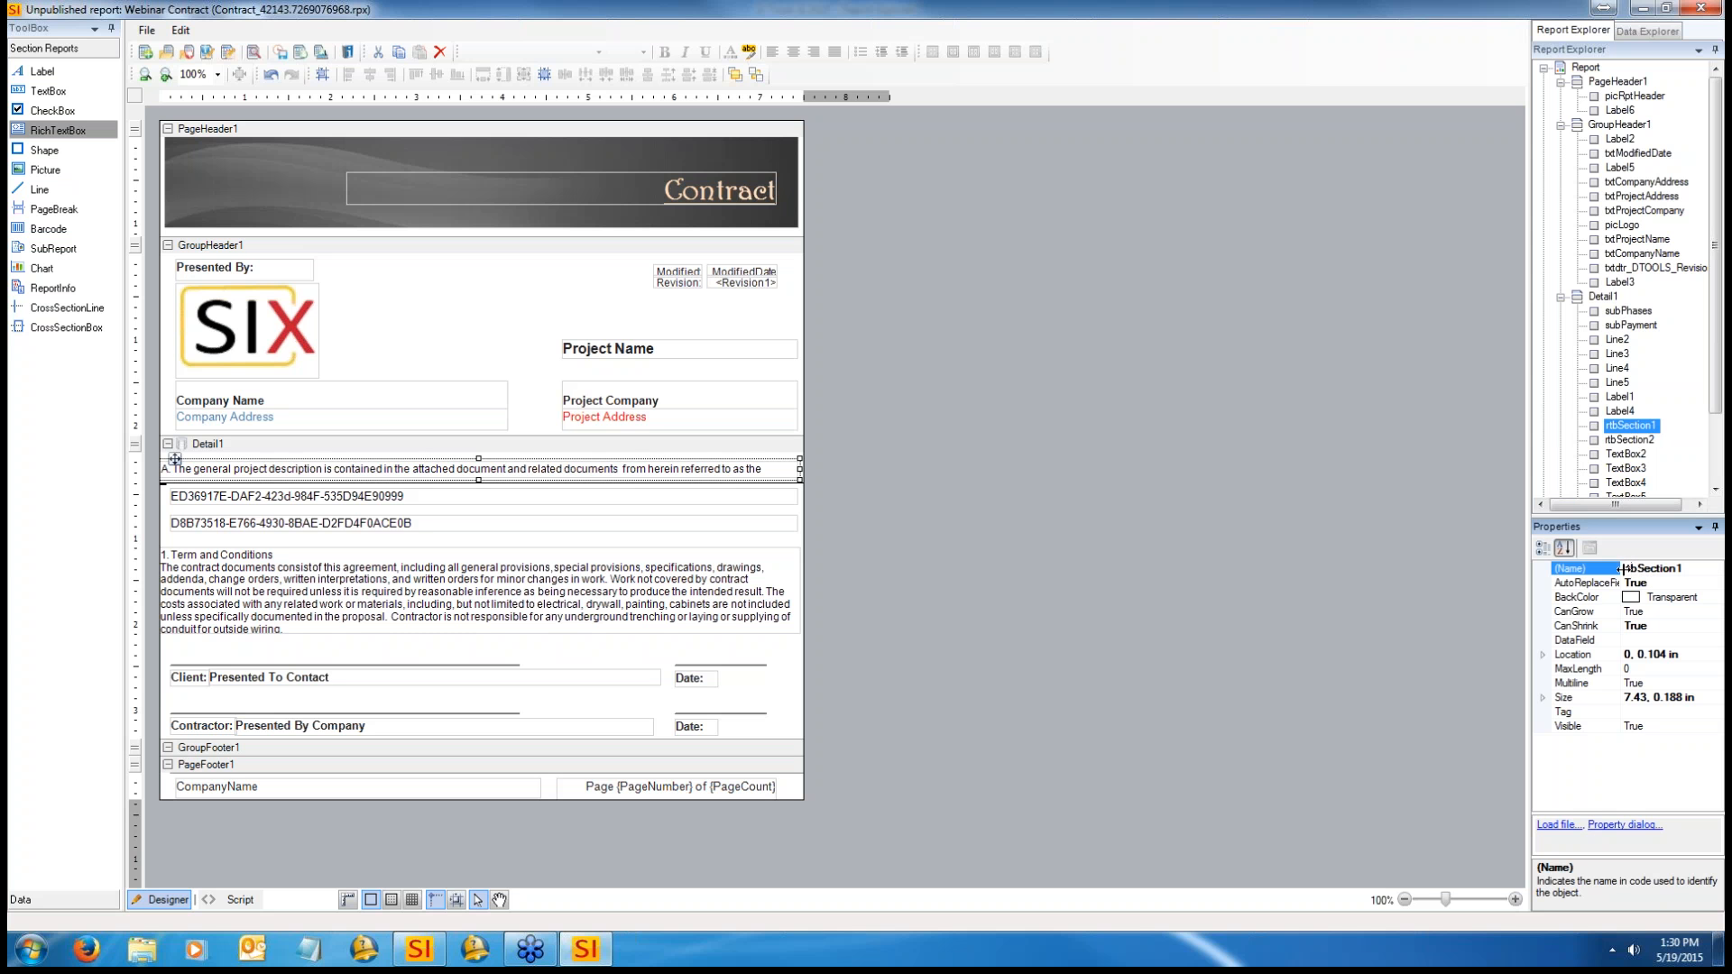
left_click(313, 565)
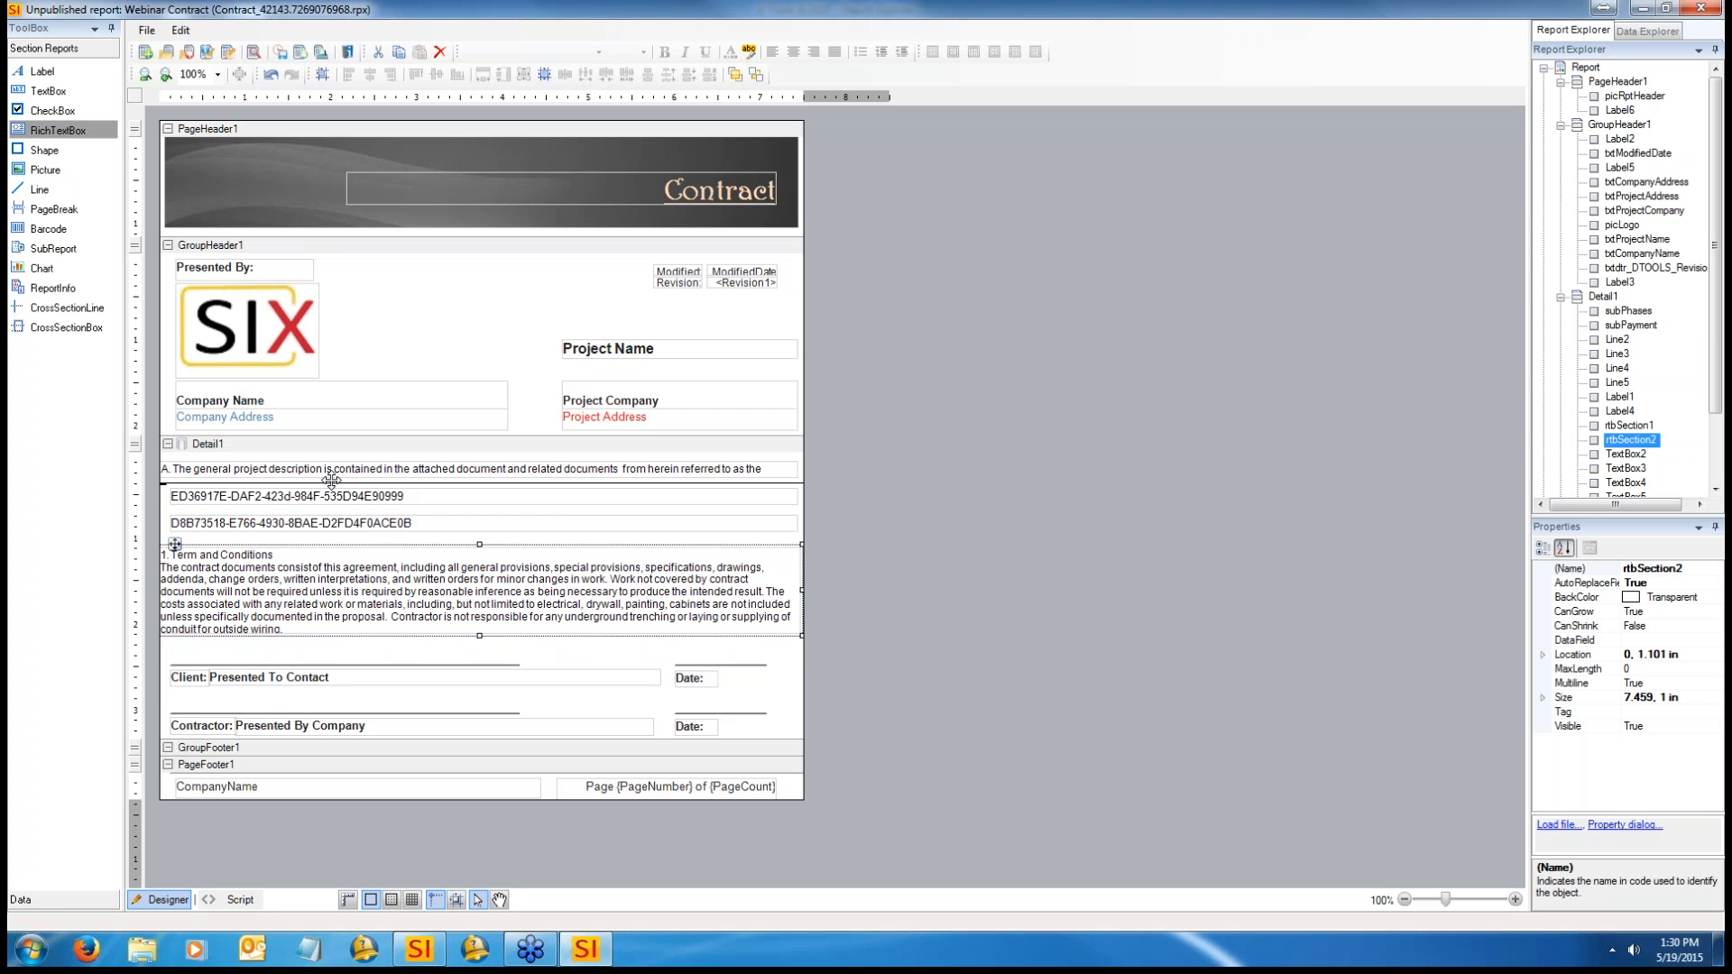
left_click(334, 470)
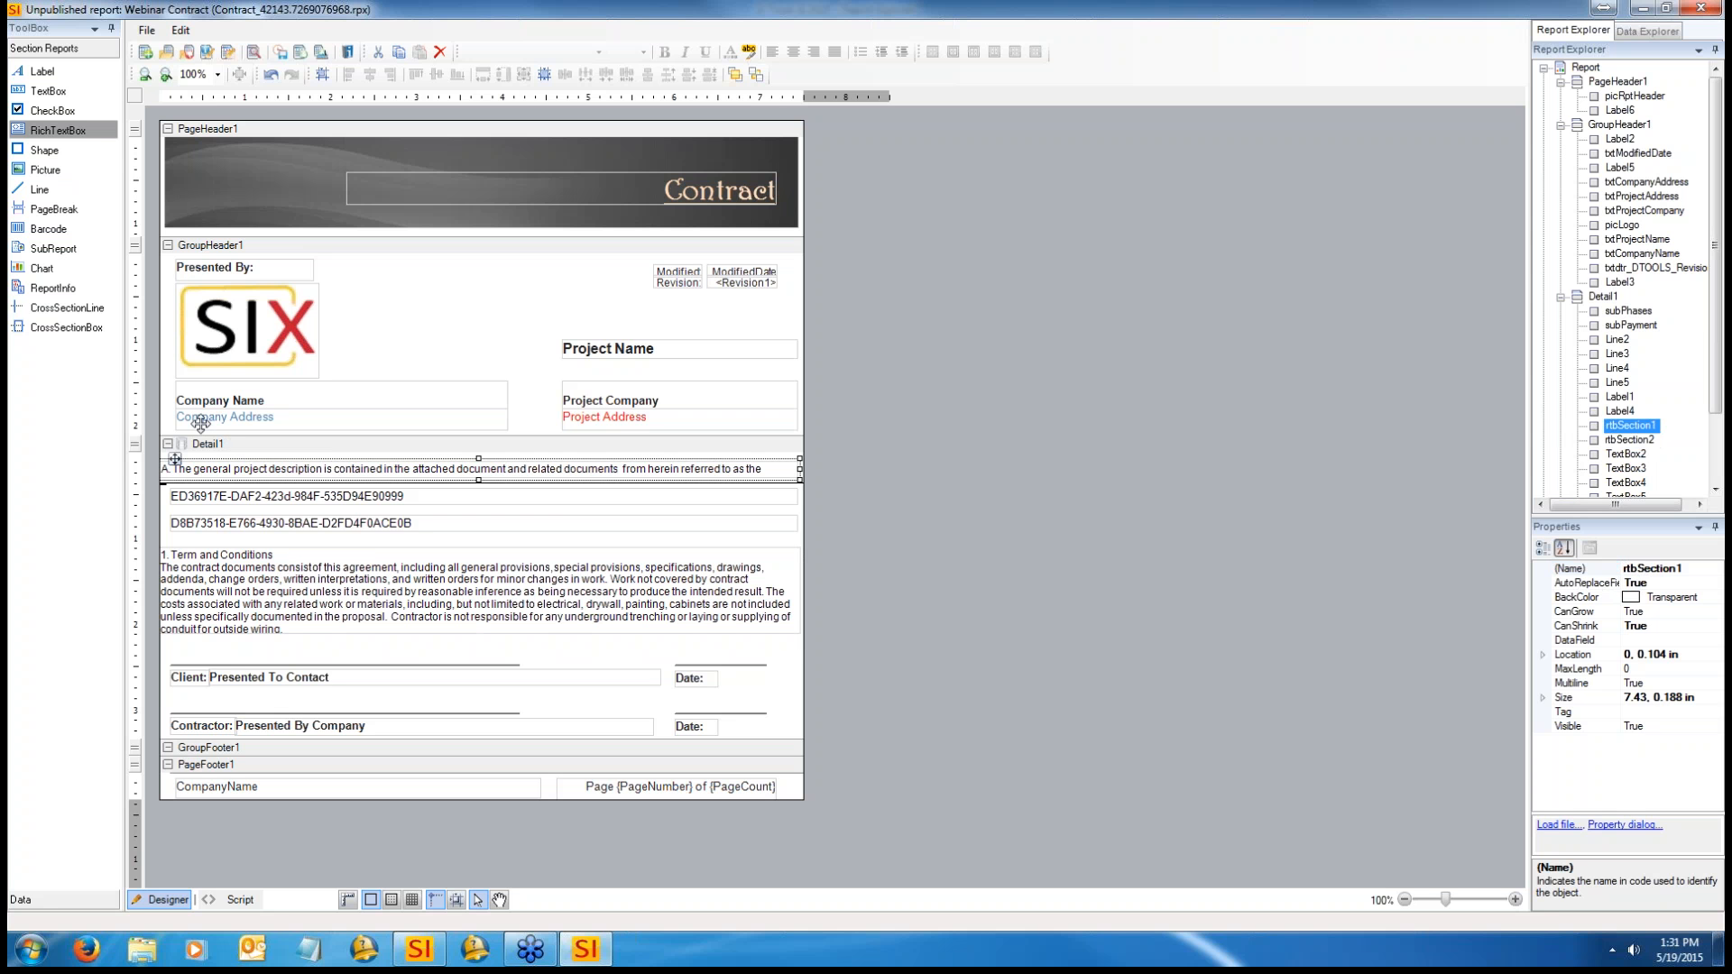
Step: Draw a shape about 1 by 0.5 in in the group header beside the logo and set its style to RoundRect
left_click(76, 151)
left_click_drag(389, 284, 475, 325)
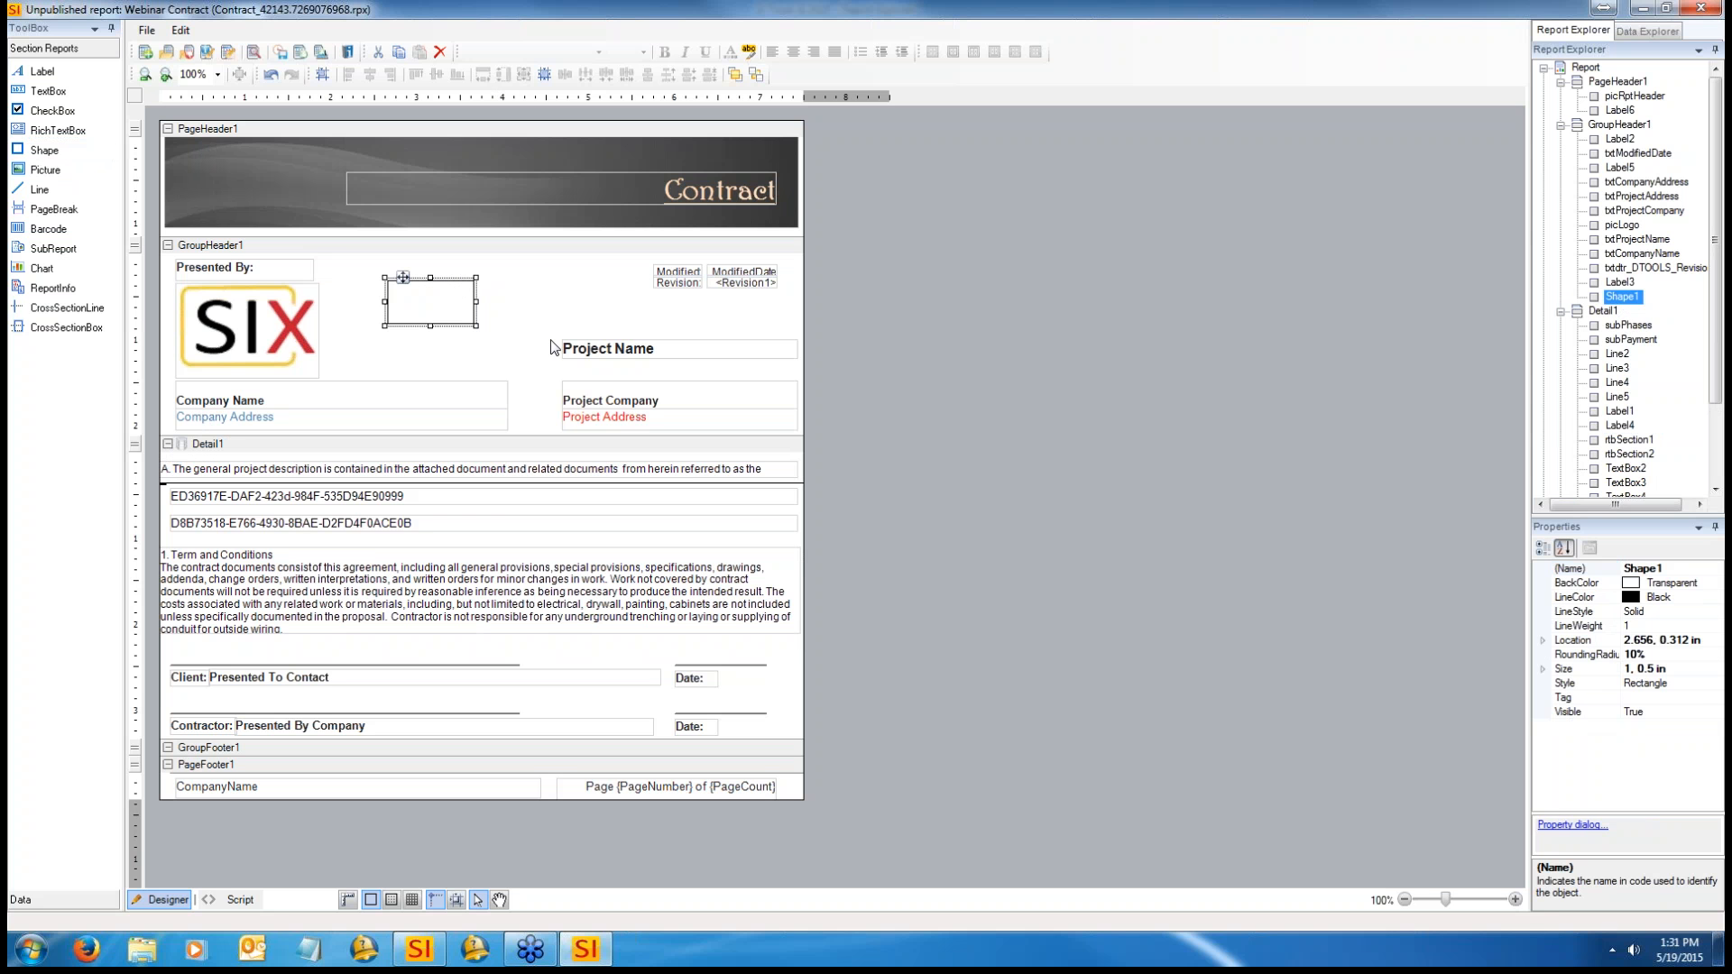
left_click(1708, 685)
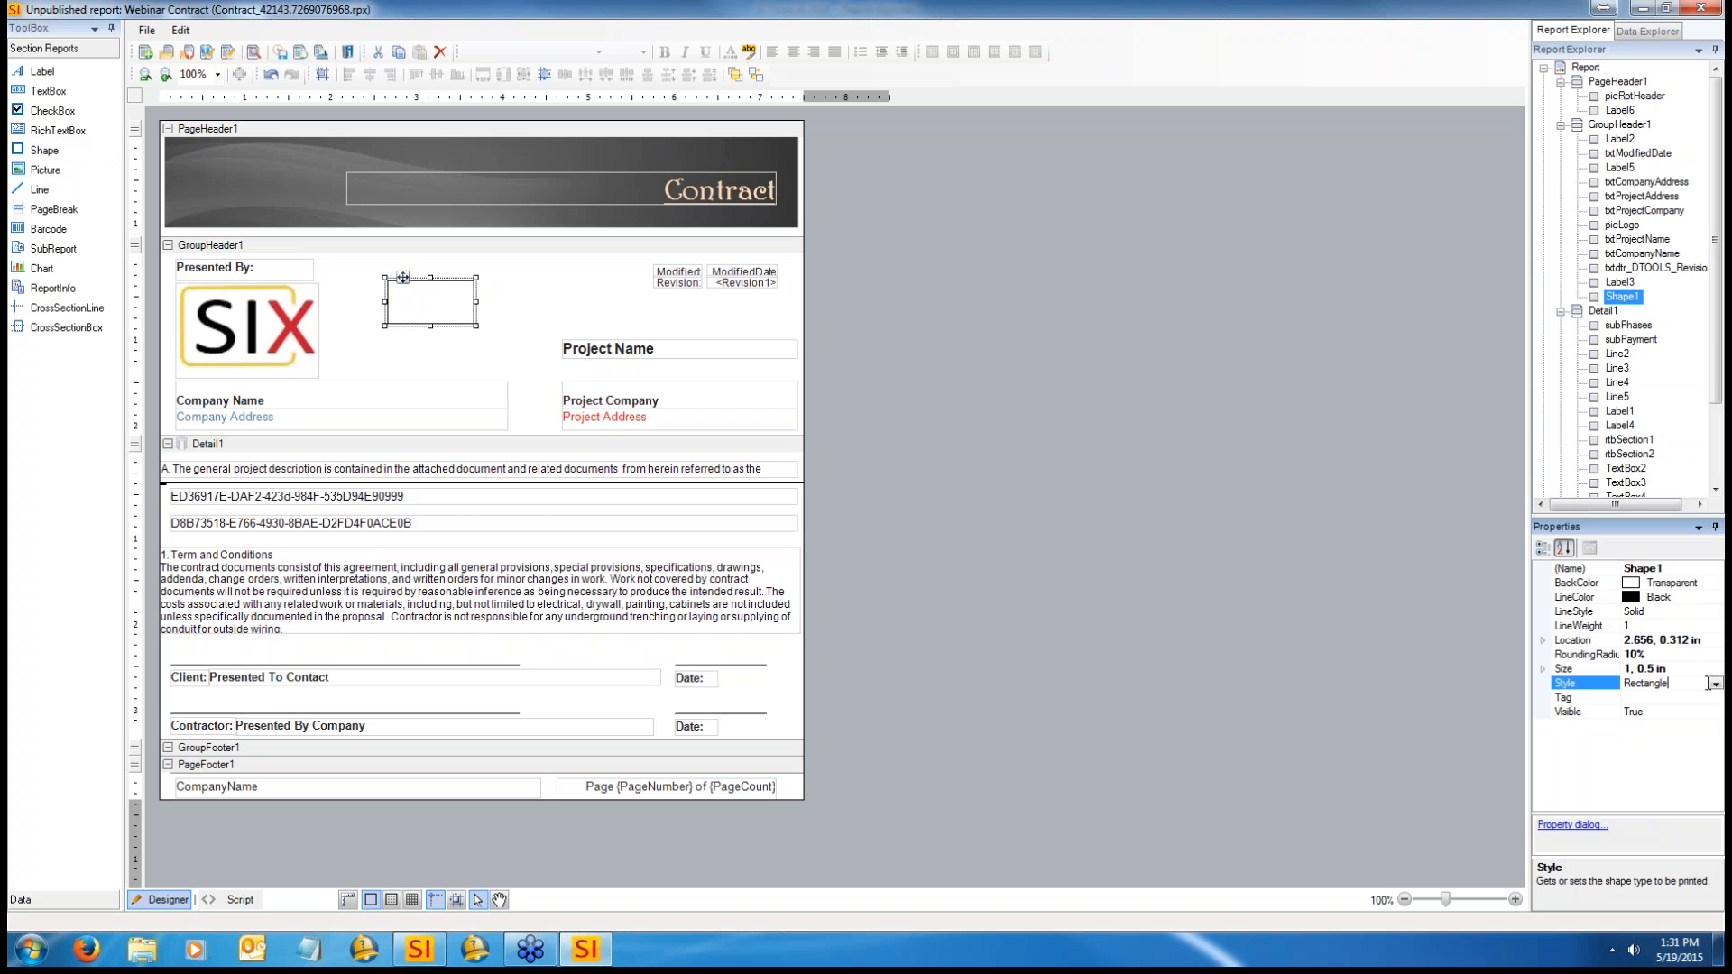
left_click(1715, 686)
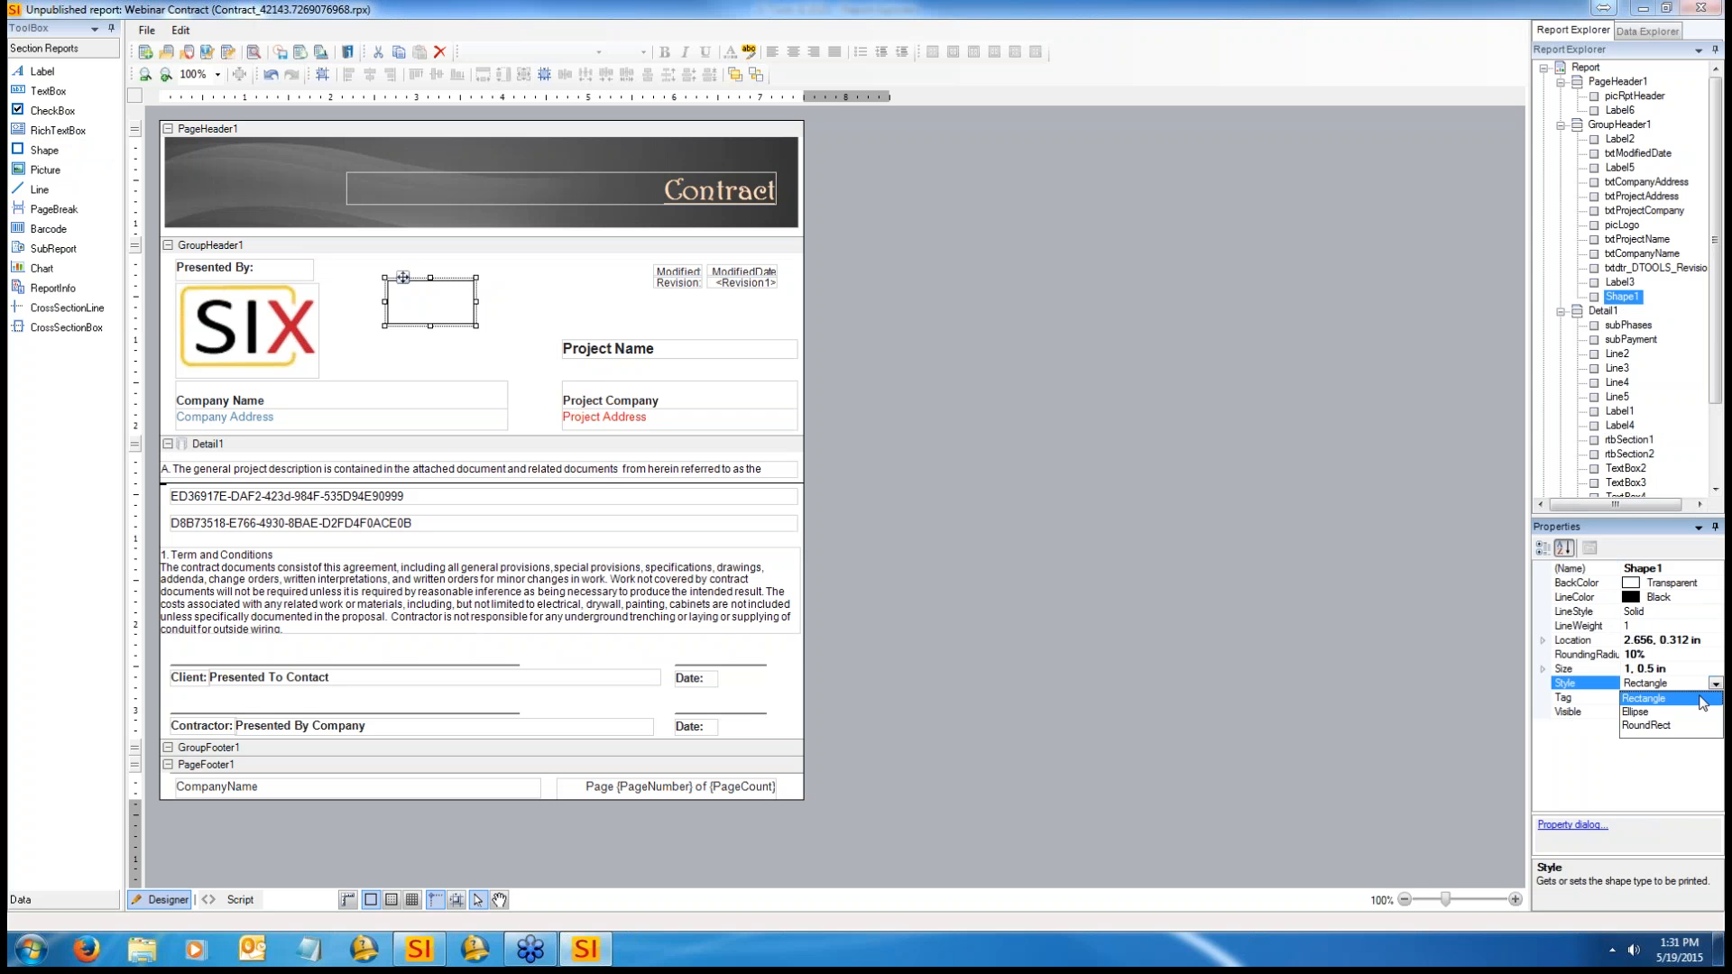
left_click(1674, 727)
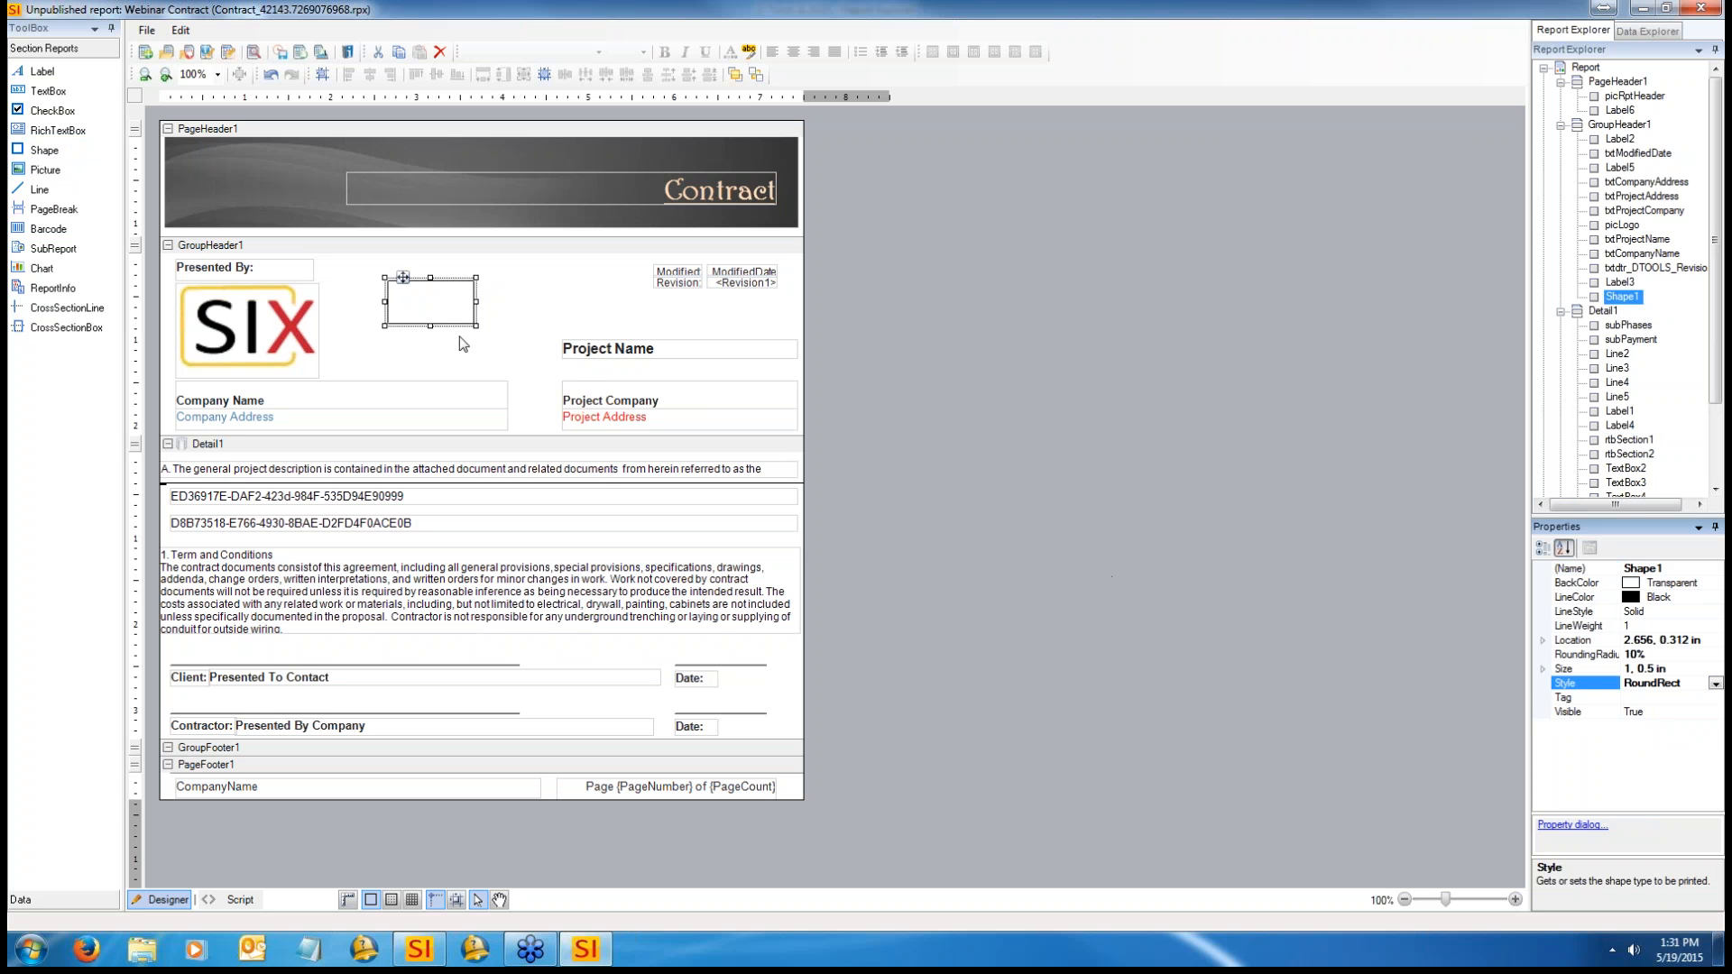
Step: Set the background color of the new shape in the group header to Brown
left_click(437, 304)
left_click(511, 305)
left_click(442, 304)
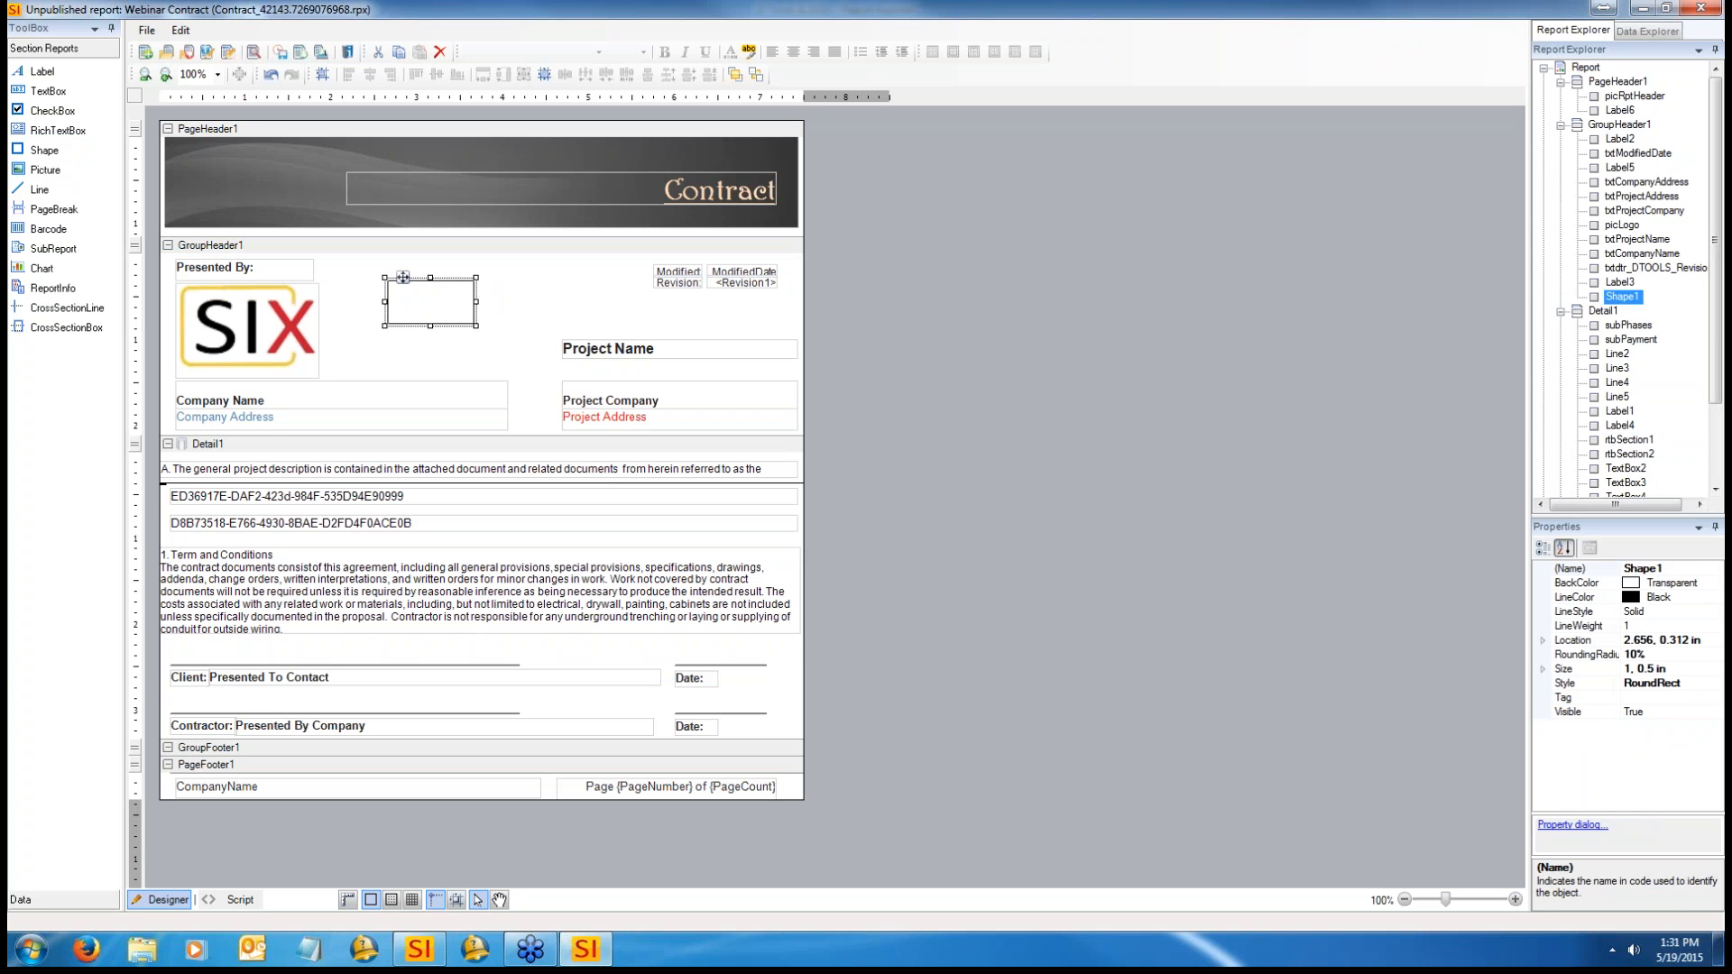
left_click(1690, 586)
left_click(1716, 583)
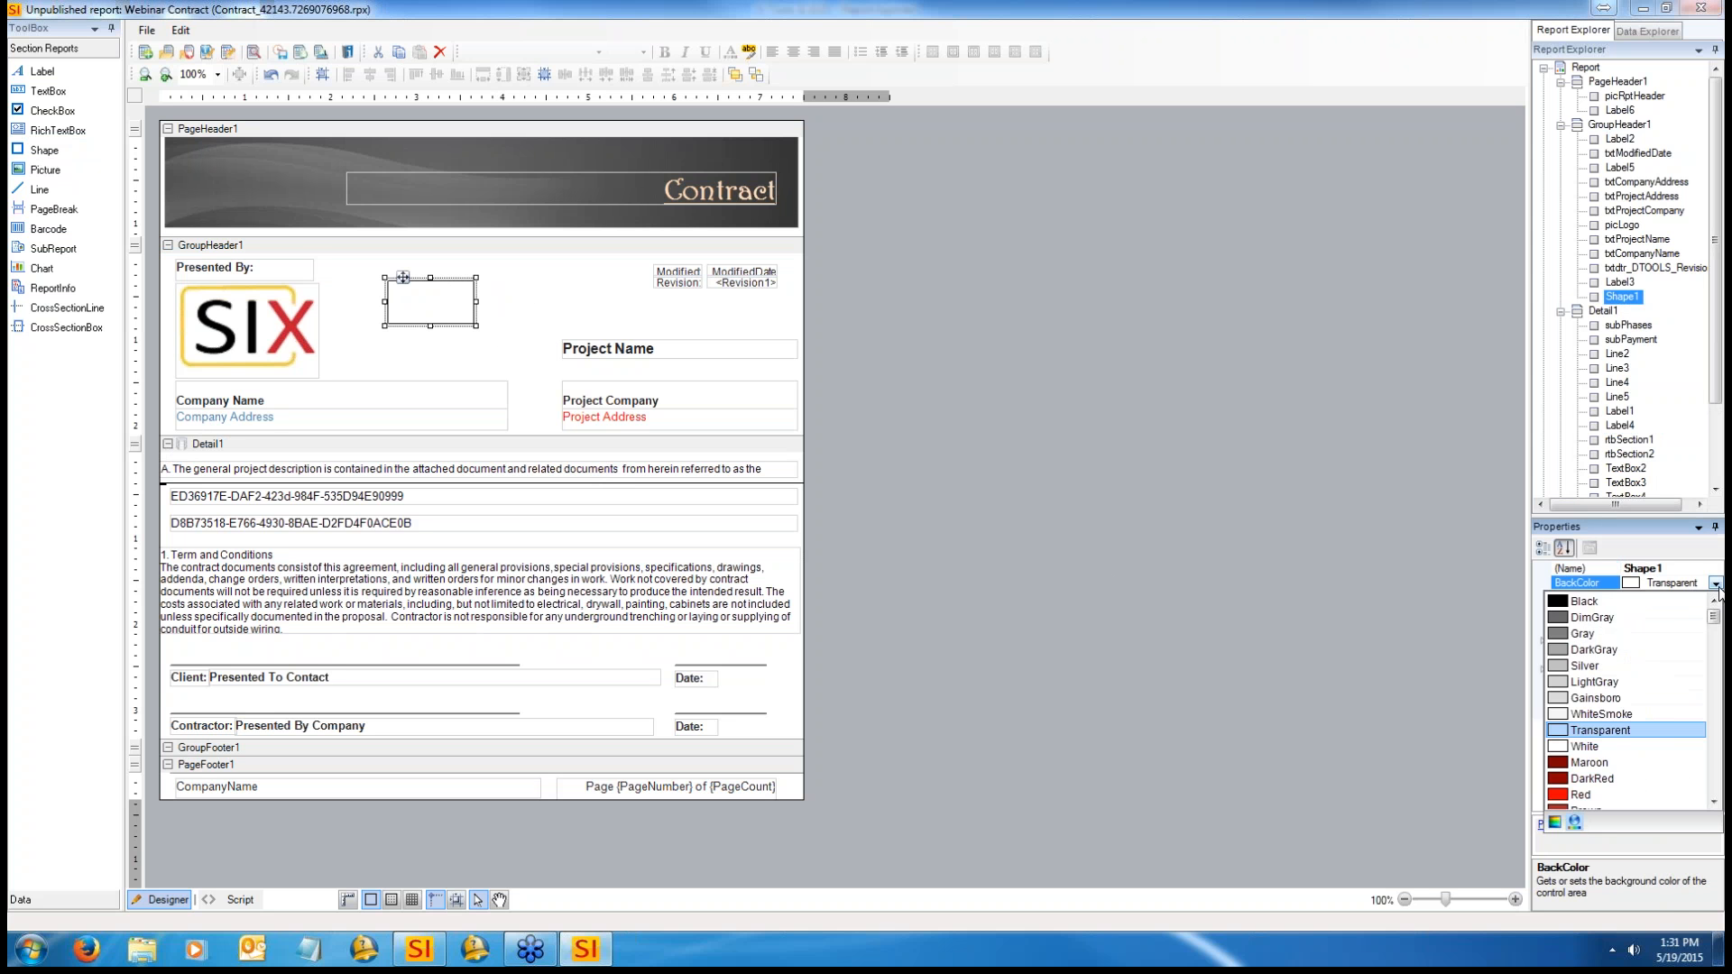
left_click(1599, 806)
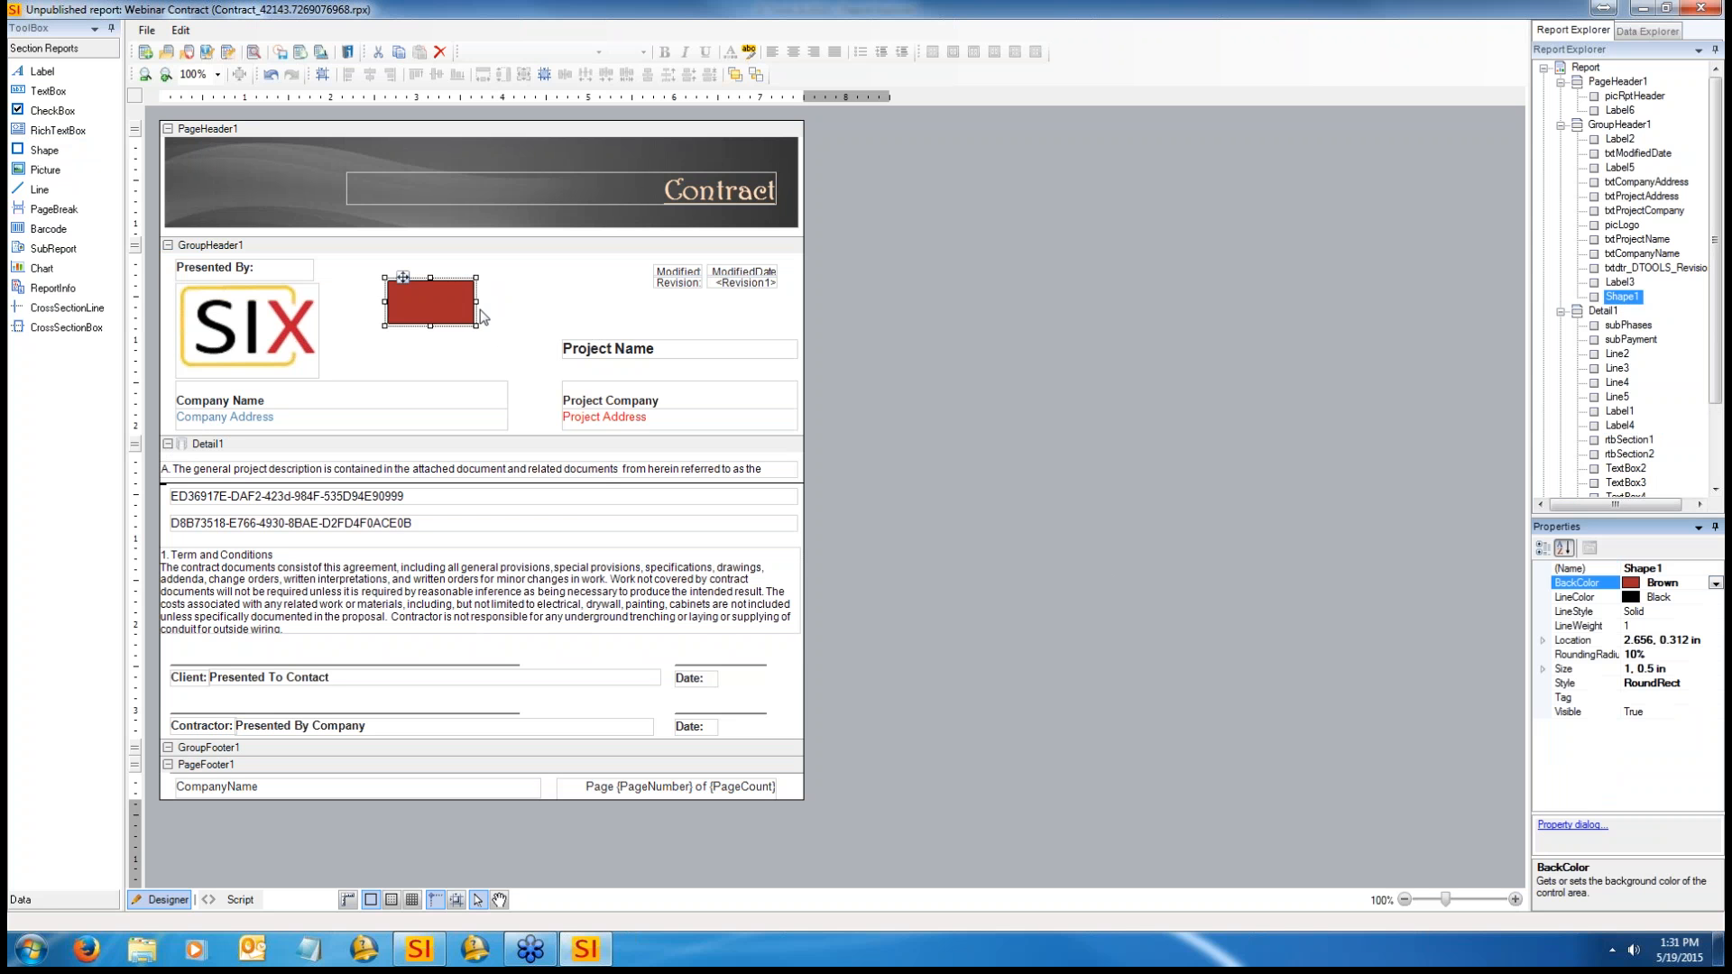
Step: Move the brown shape up beside the "Presented By:" label and widen it to reach the Modified and Revision labels
left_click_drag(478, 300, 648, 299)
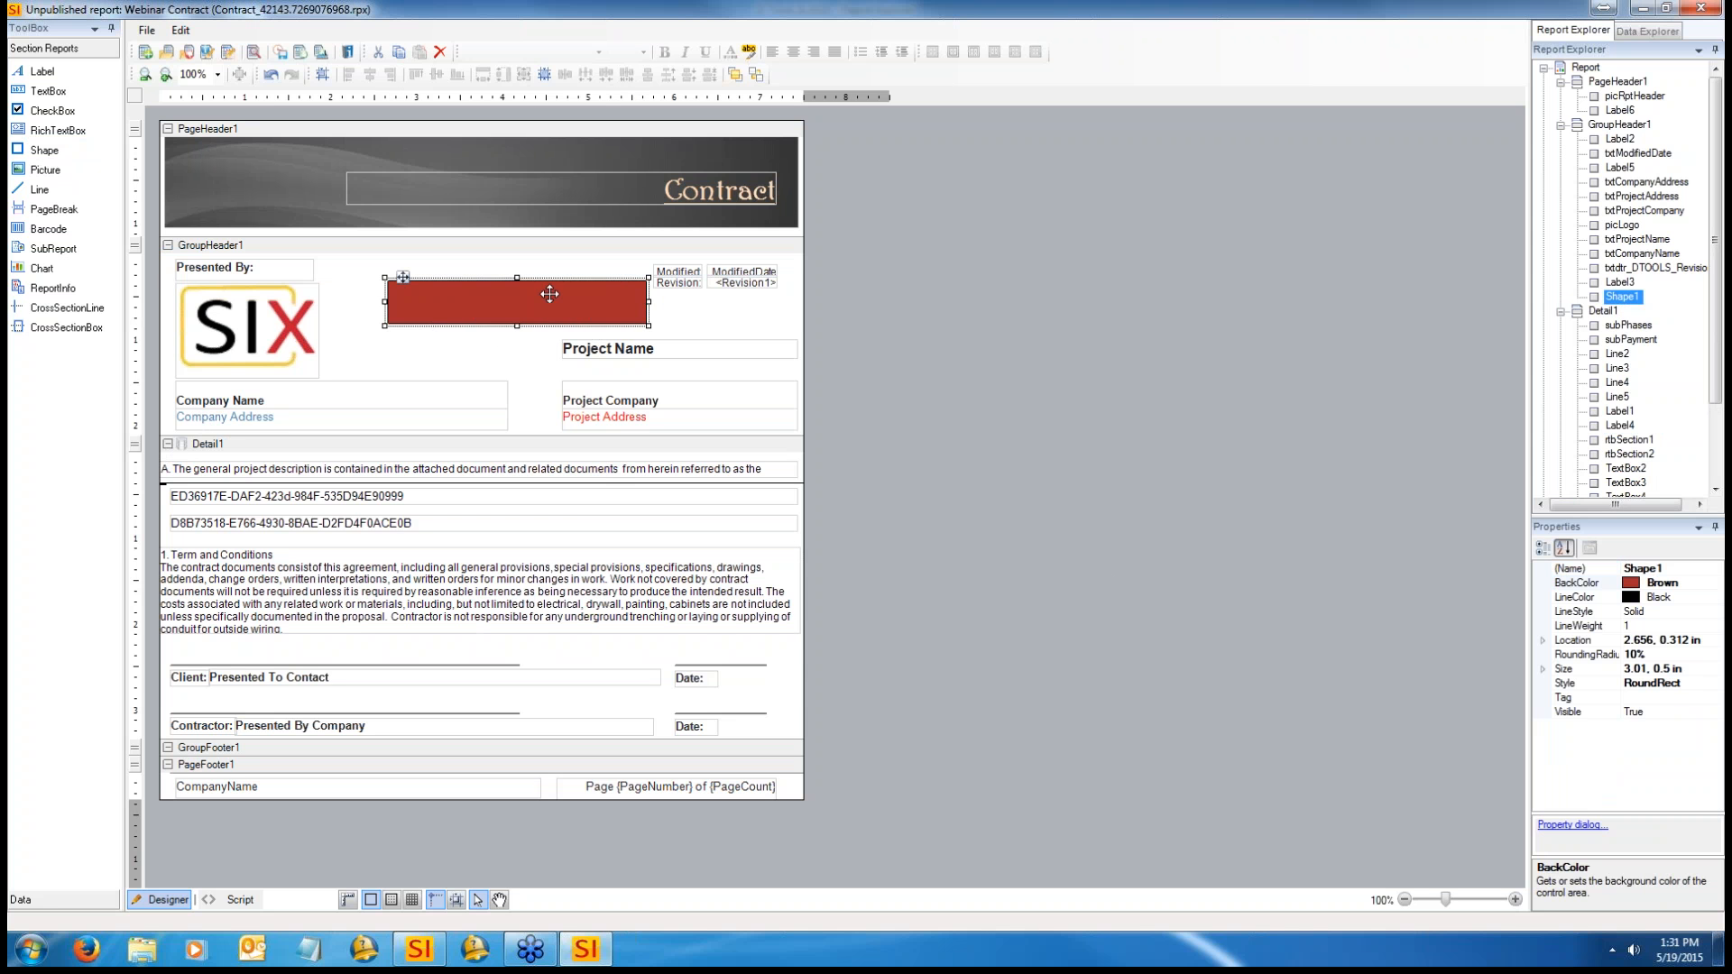
left_click_drag(544, 289, 477, 265)
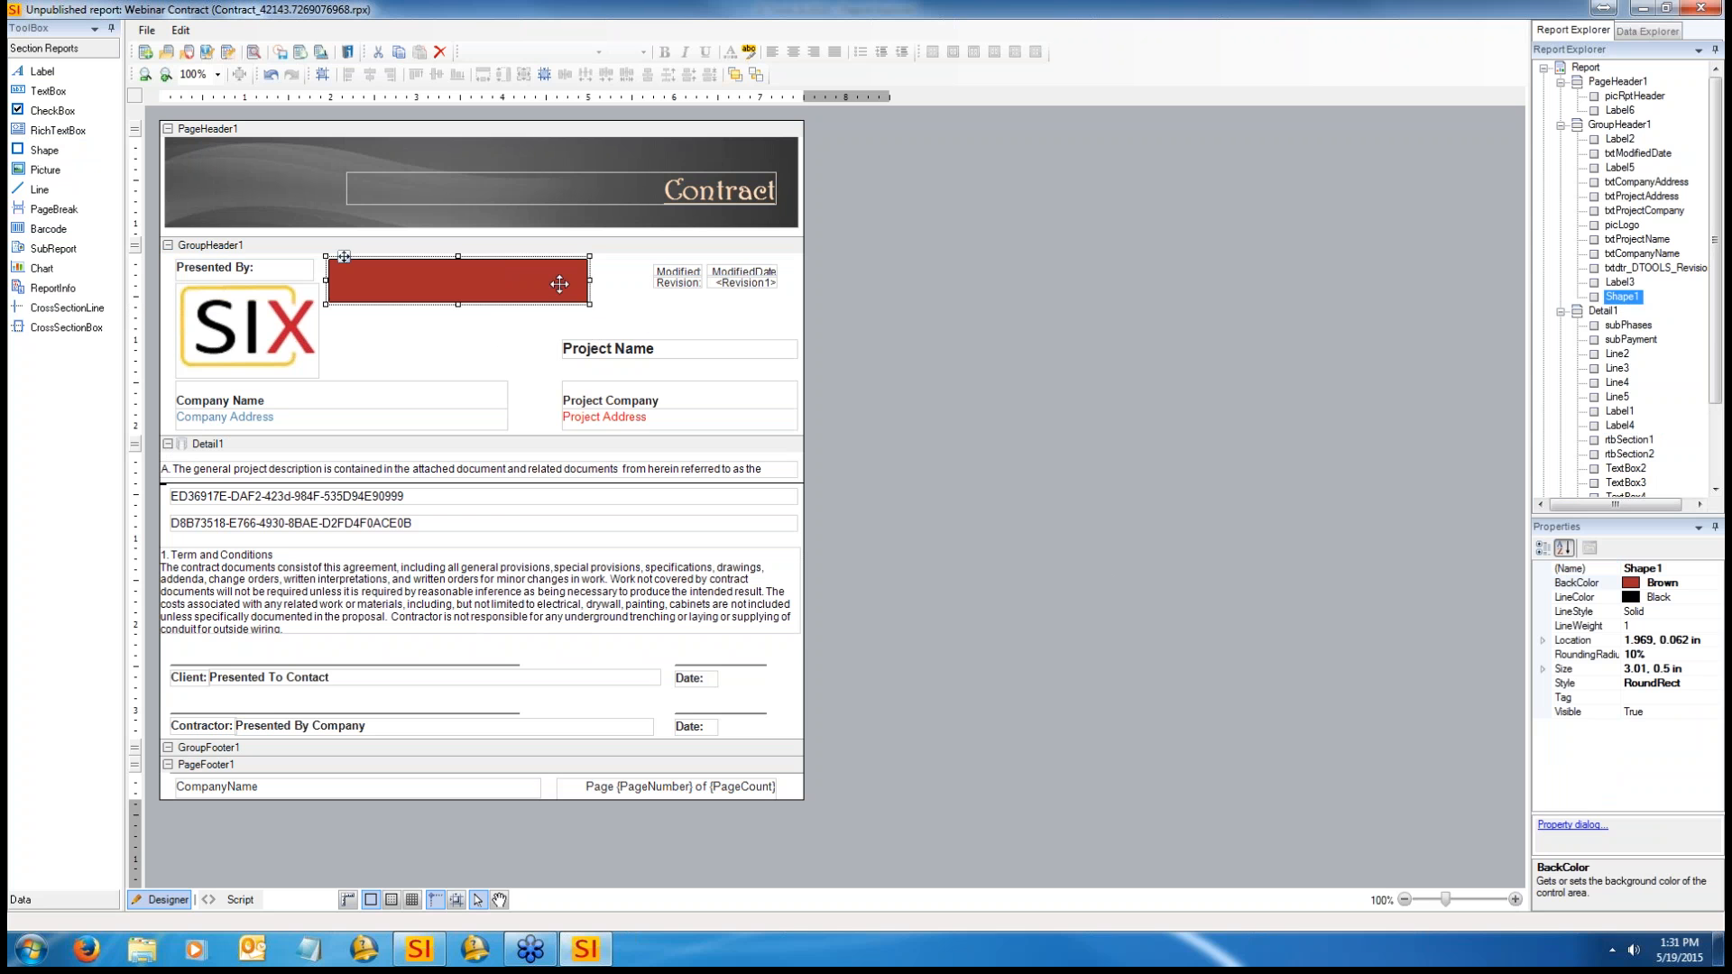
left_click_drag(593, 287, 660, 287)
left_click(568, 330)
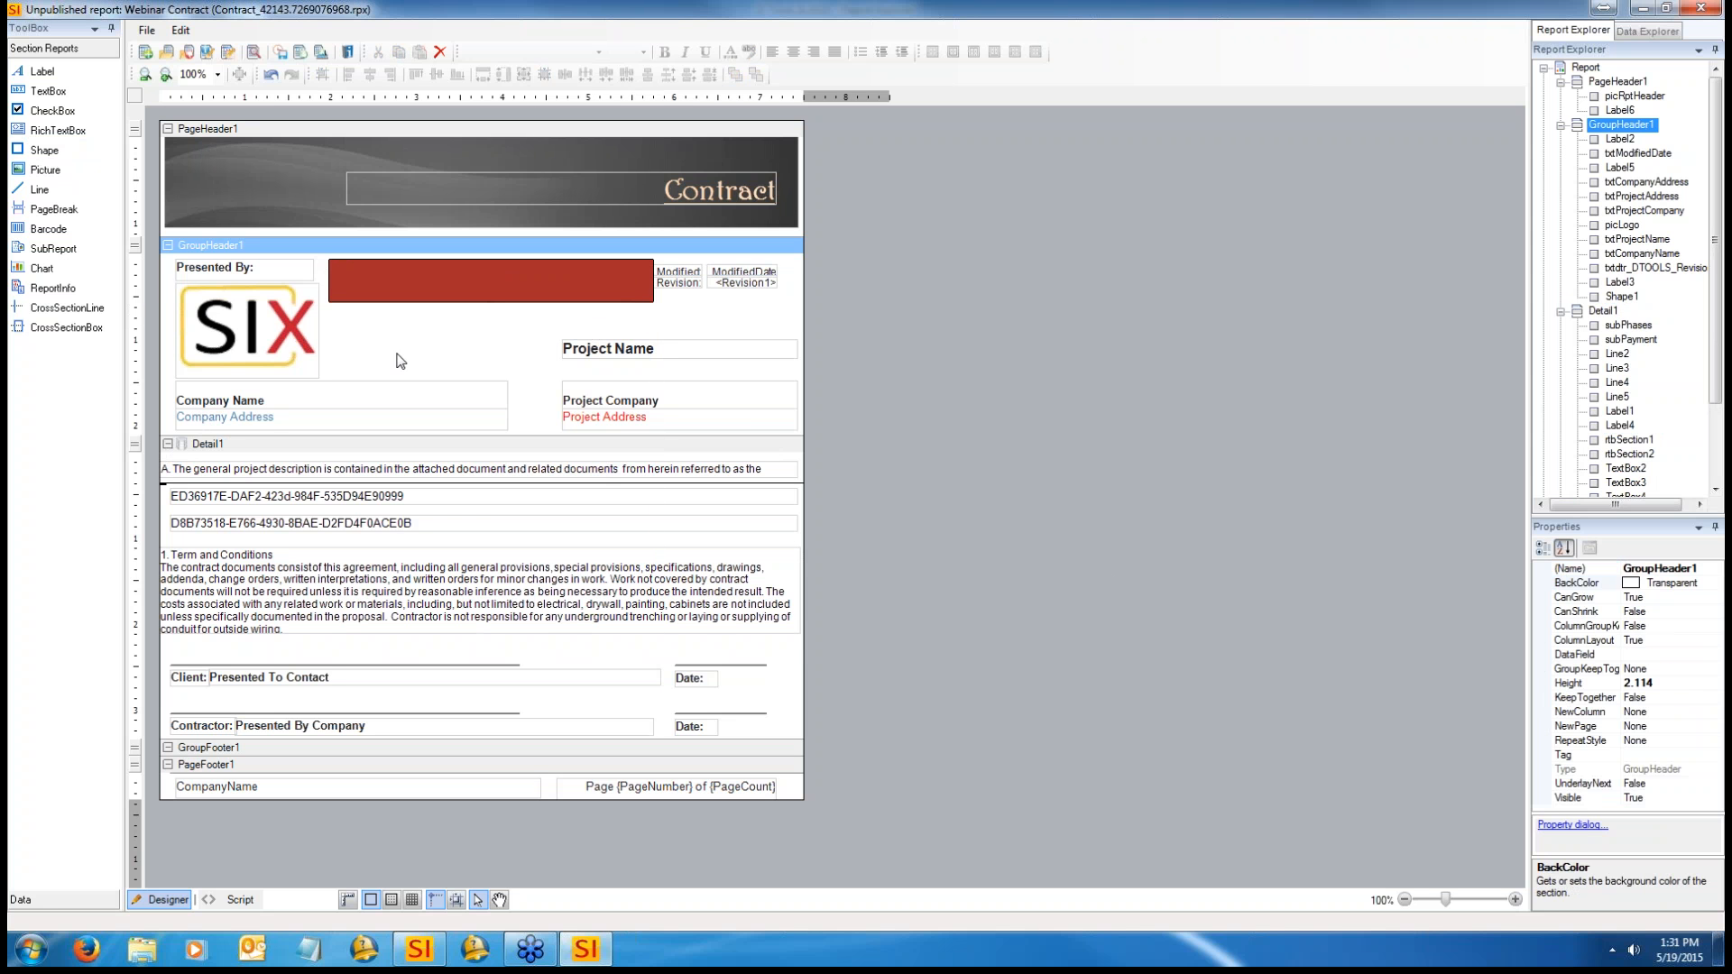
Step: Examine the signature line above the client name and the page break below the first rich text box in the Detail section
left_click(50, 171)
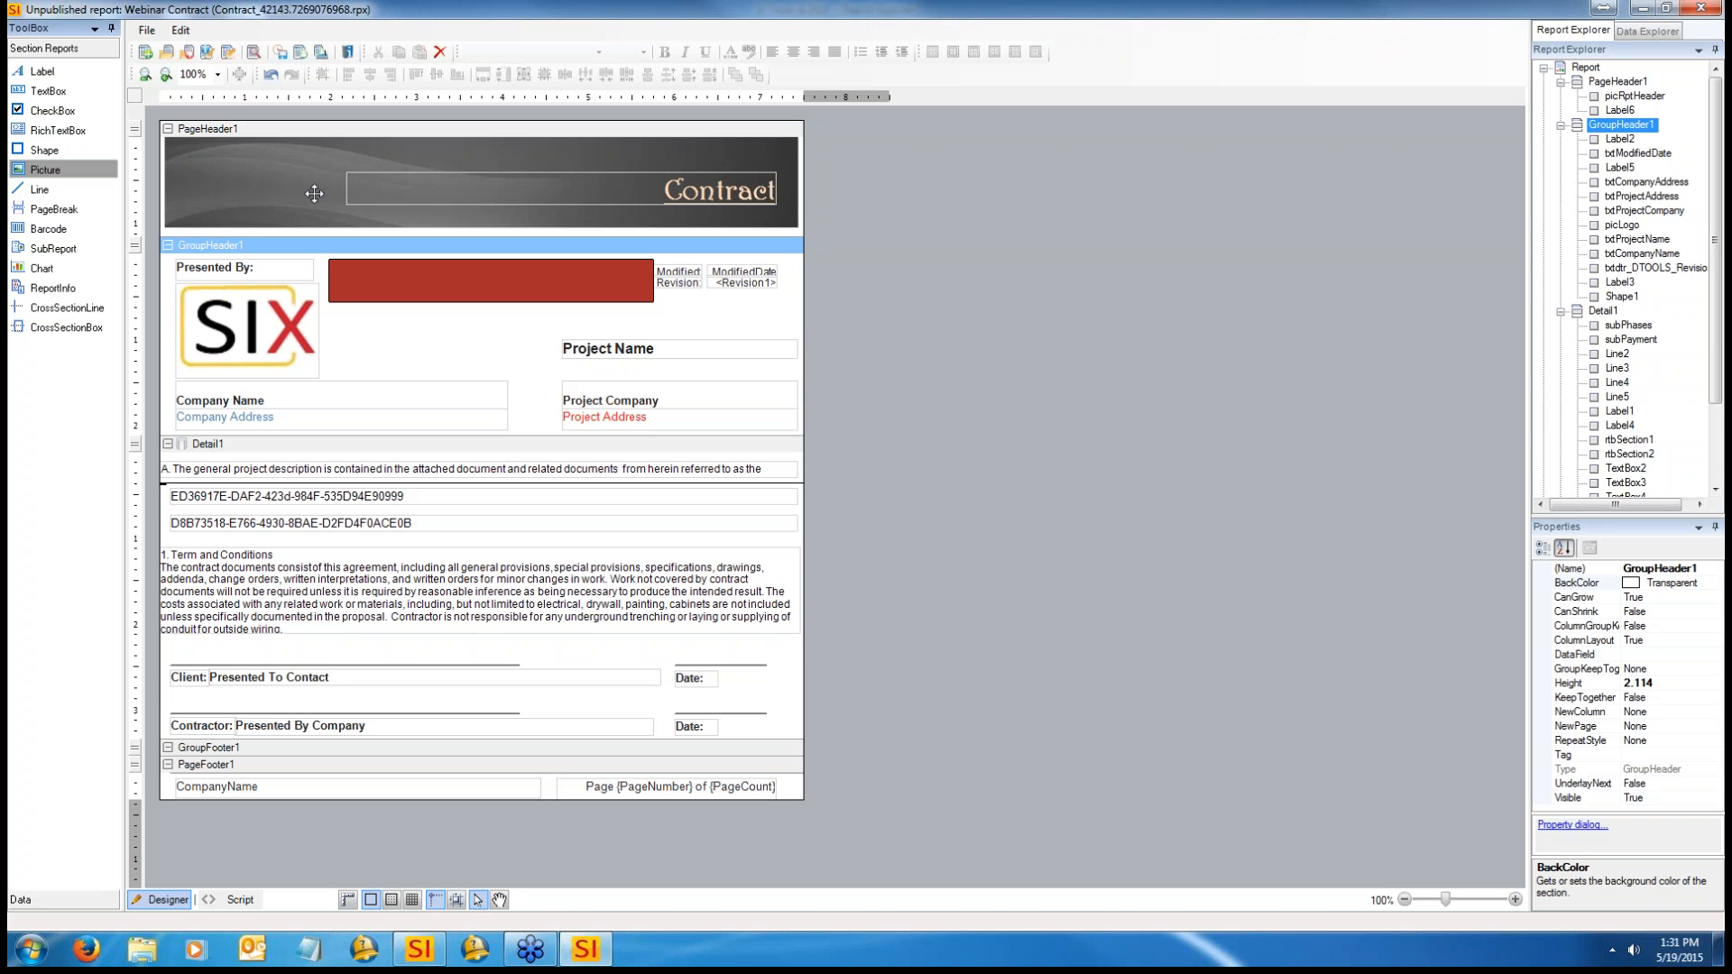
left_click(37, 193)
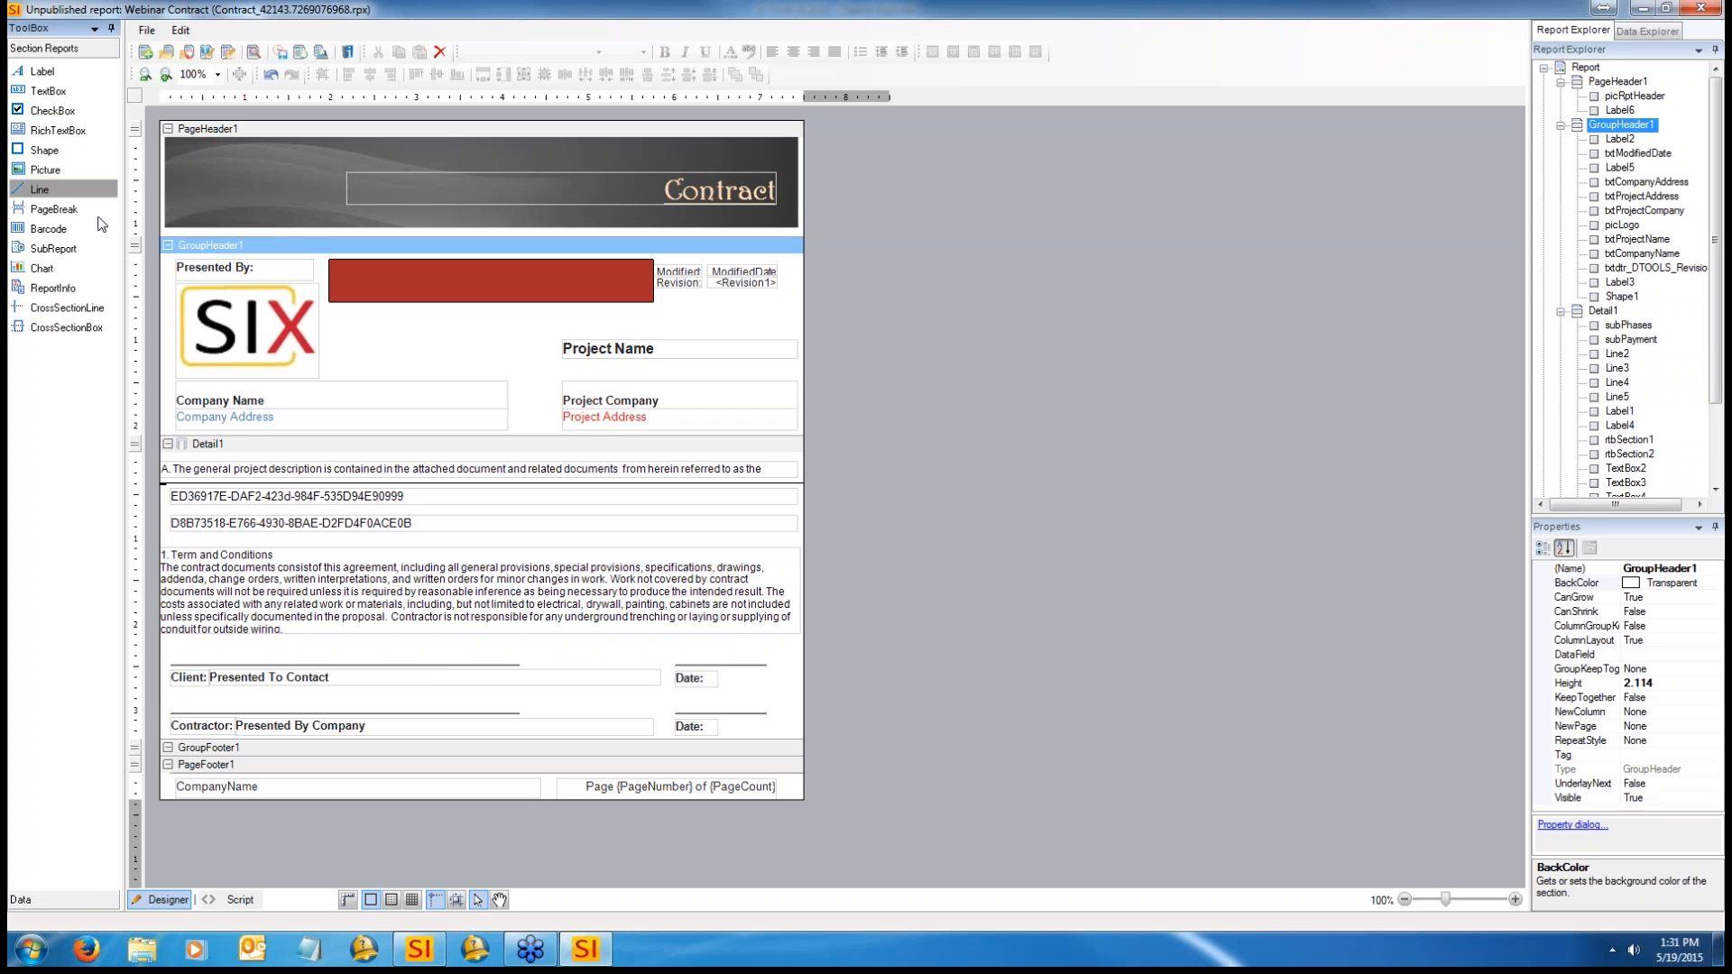
left_click(442, 664)
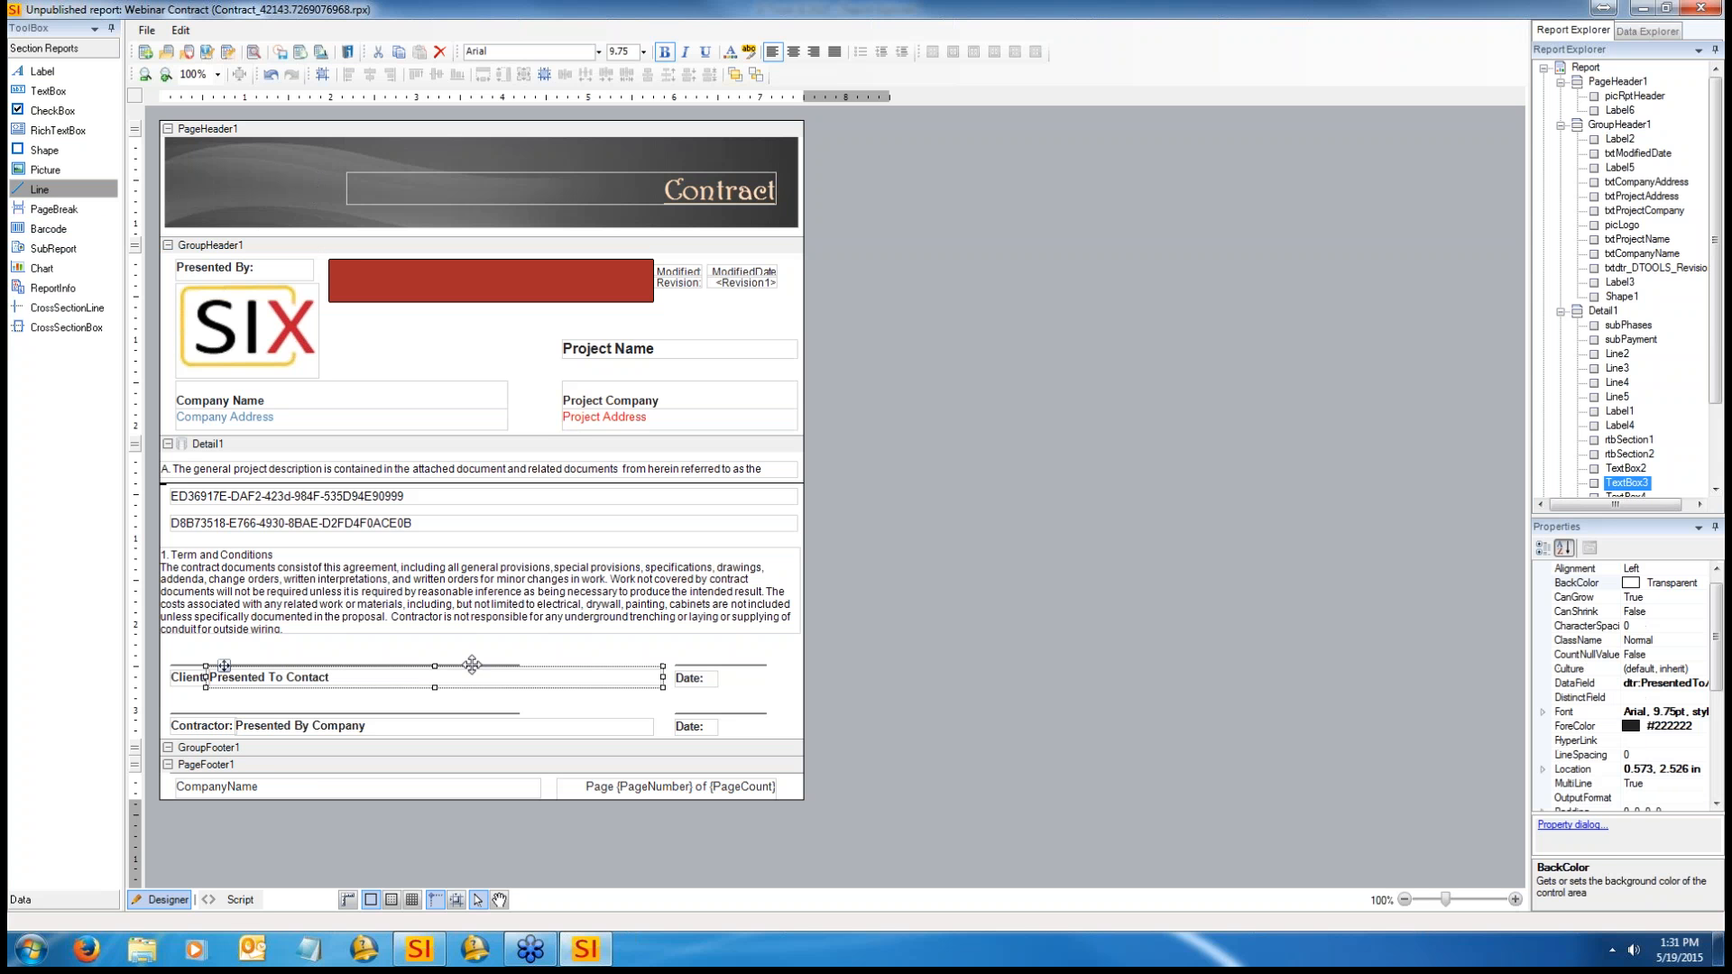
left_click(429, 663)
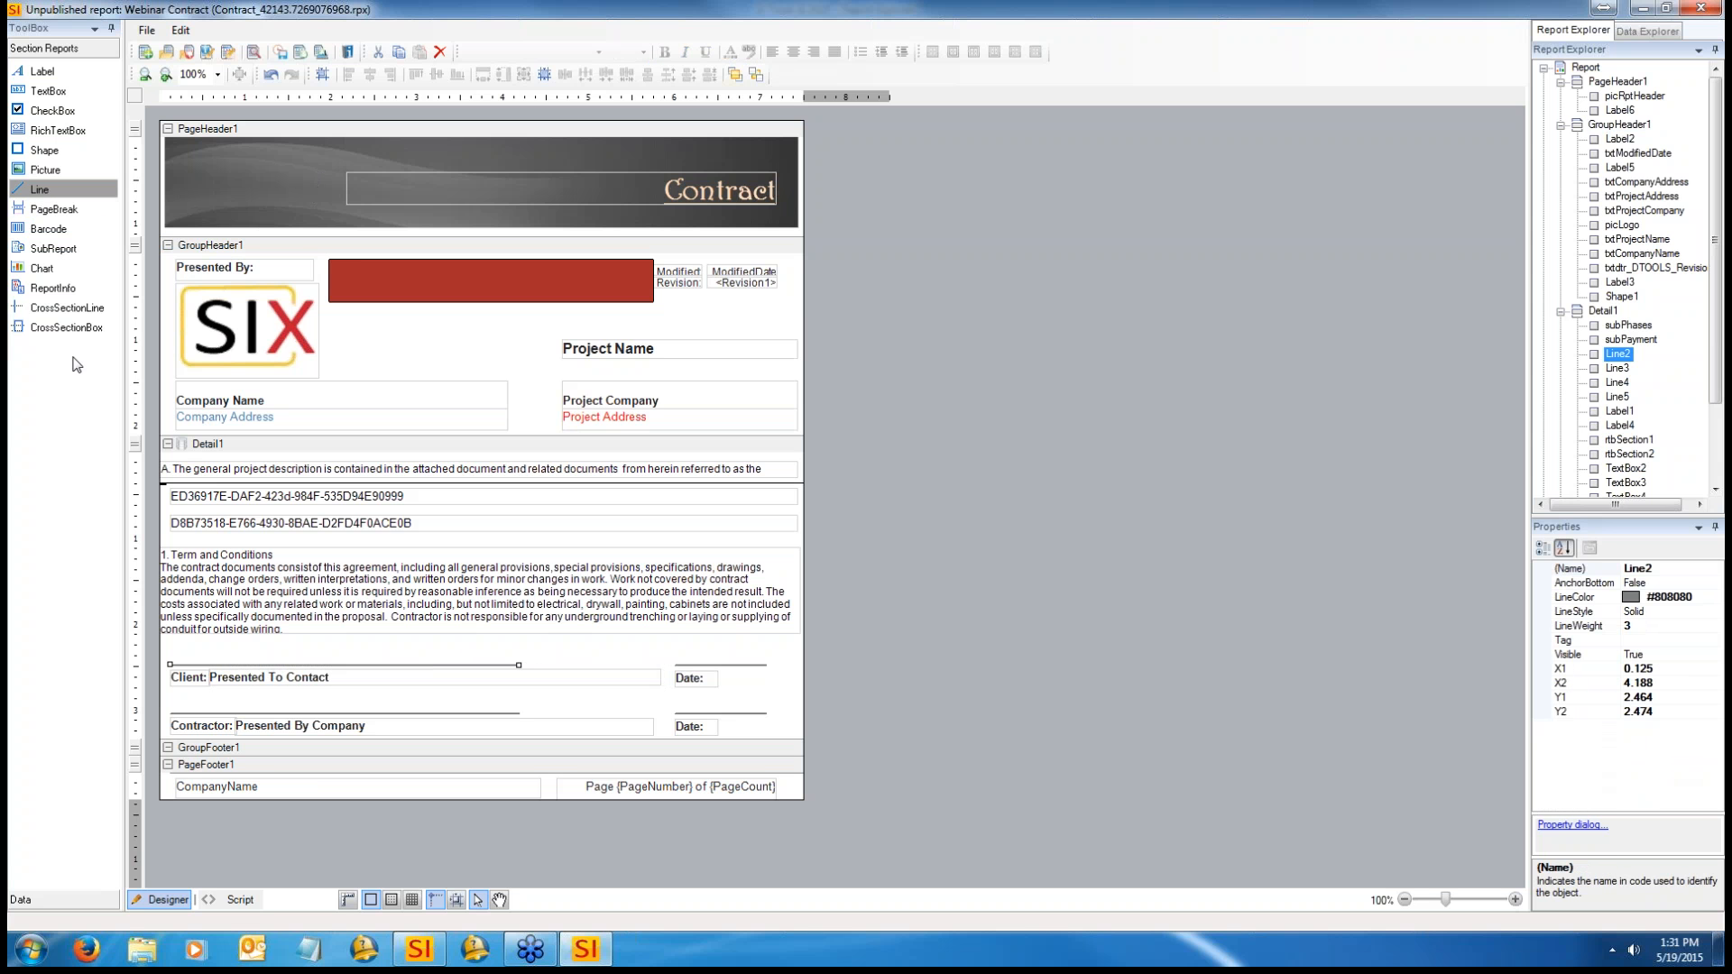
left_click(63, 209)
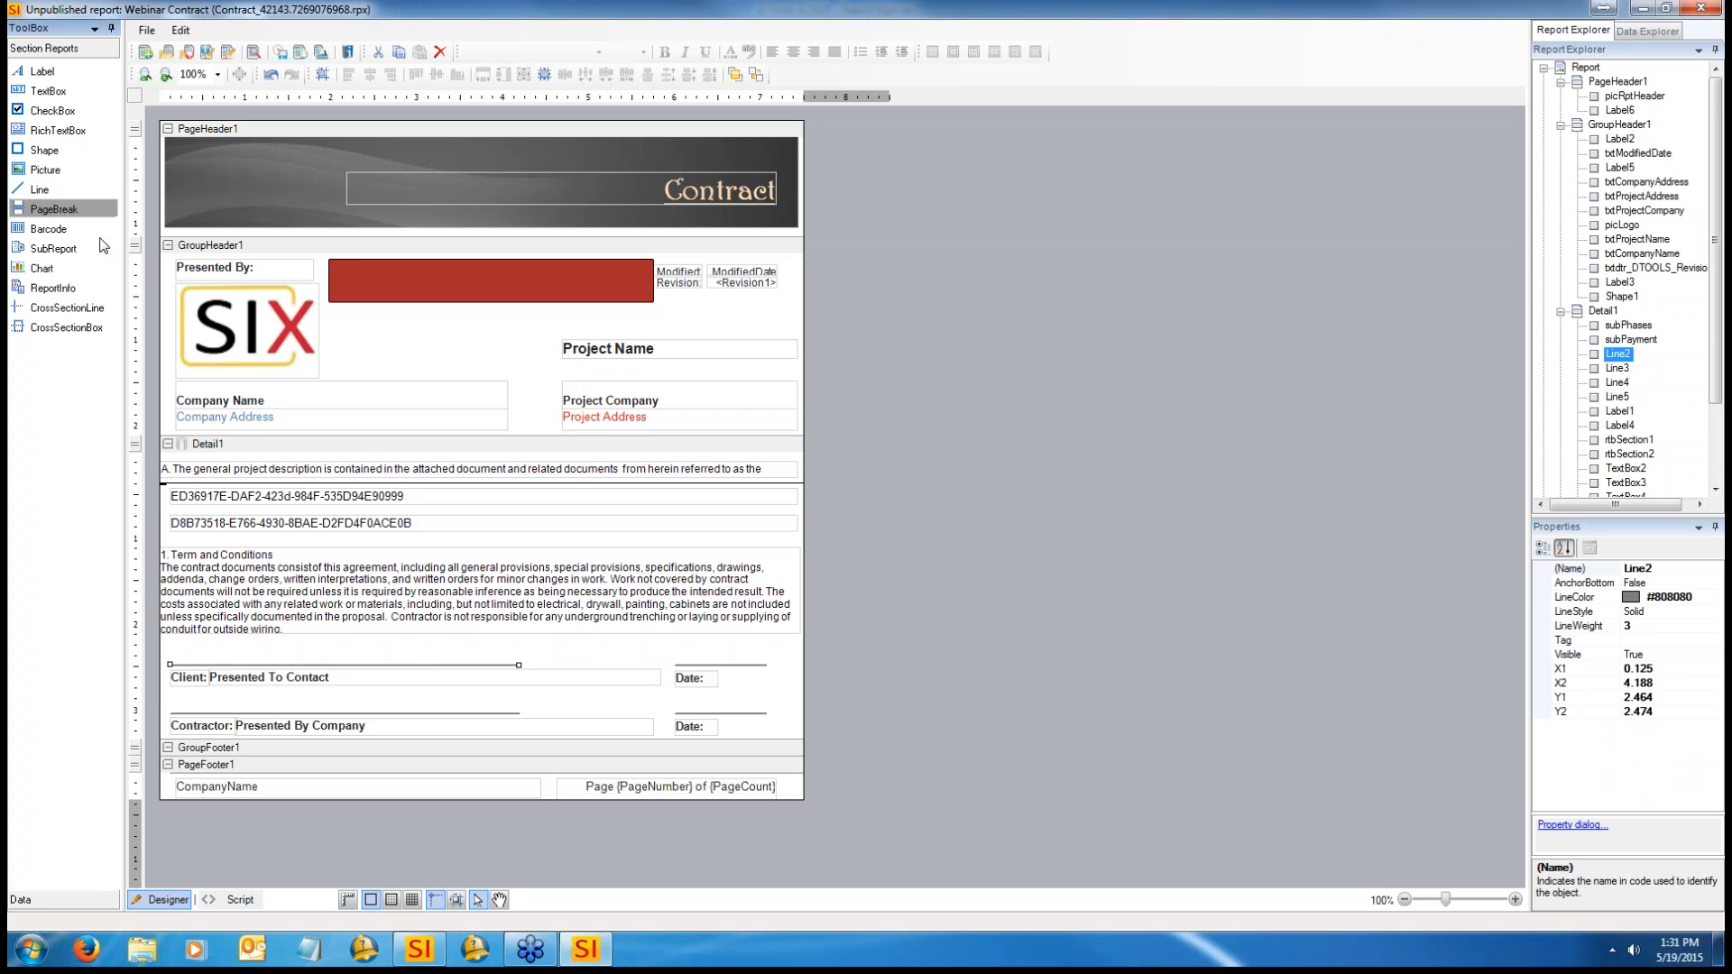
left_click(171, 483)
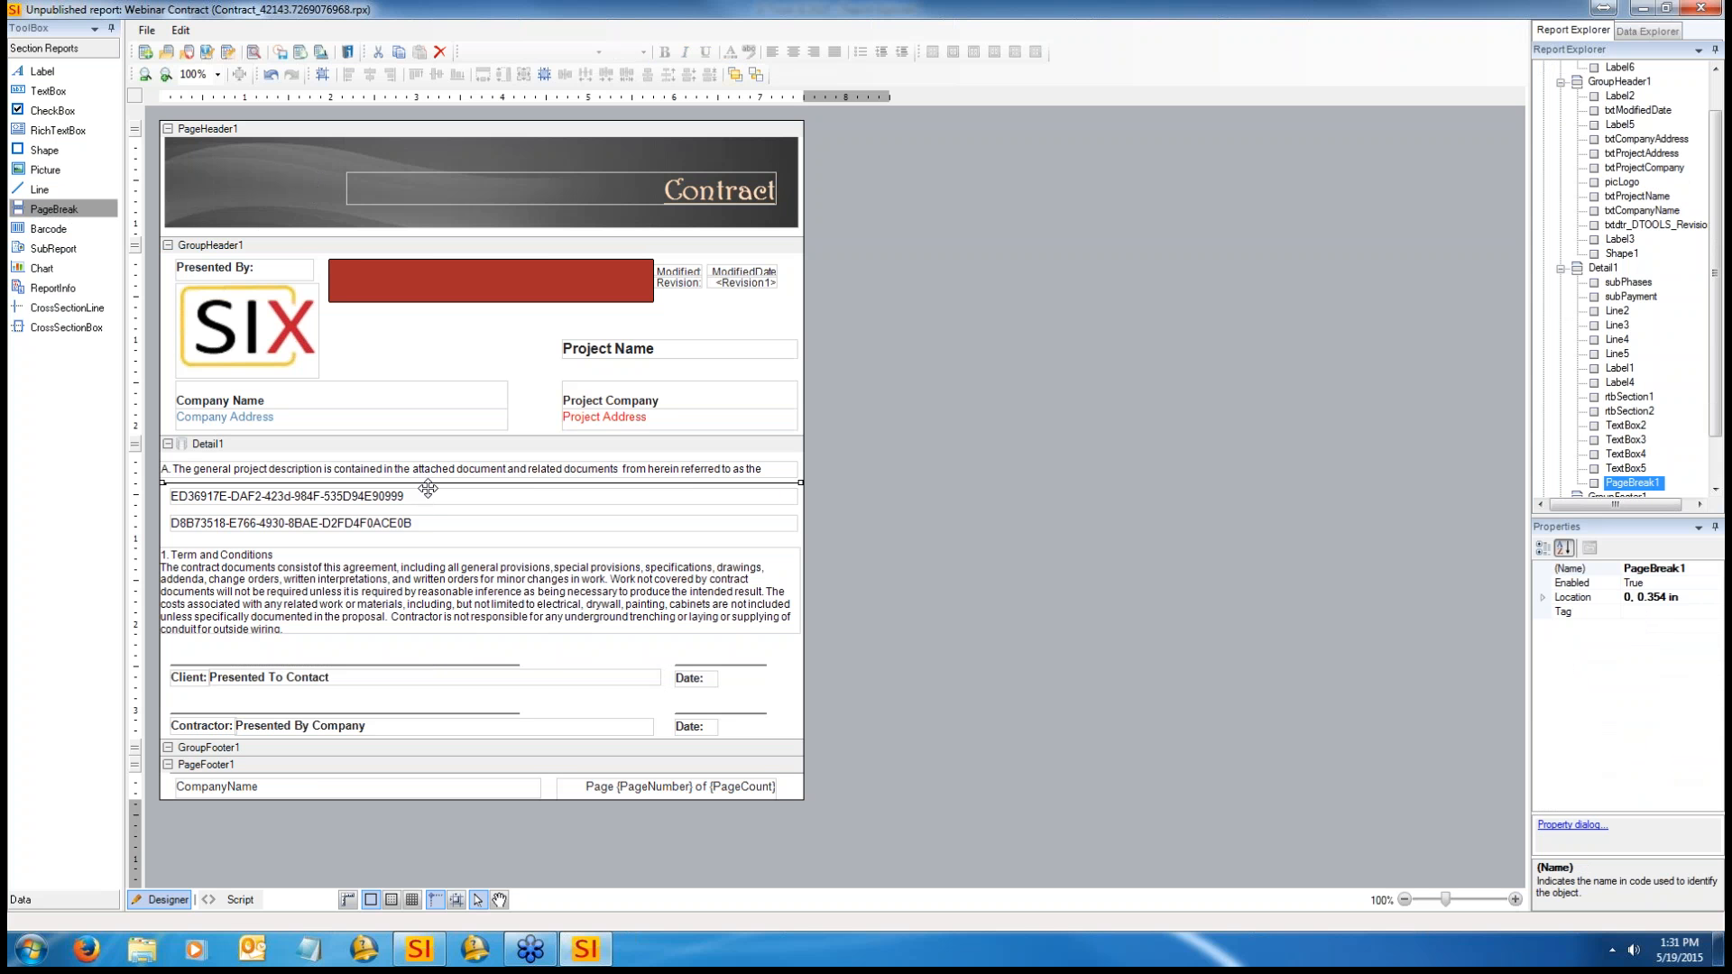
left_click(316, 465)
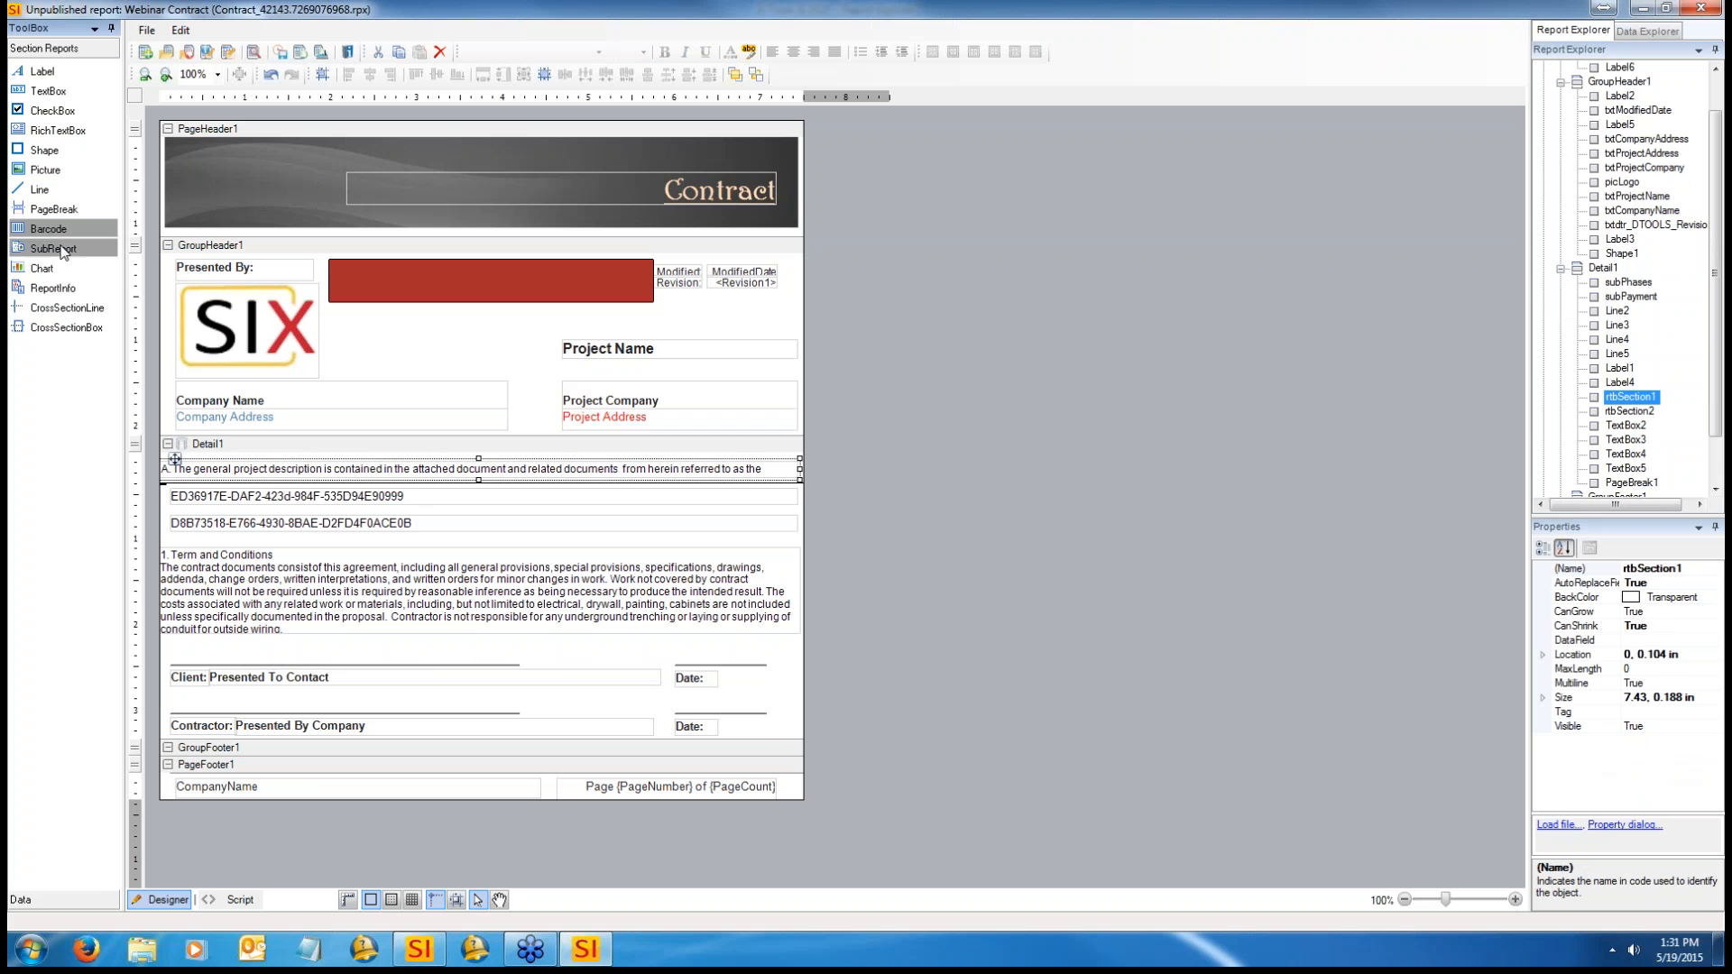
Step: Look through the published reports that can be bound to the Contract Phases subreport in the Detail section, without binding one
left_click(293, 498)
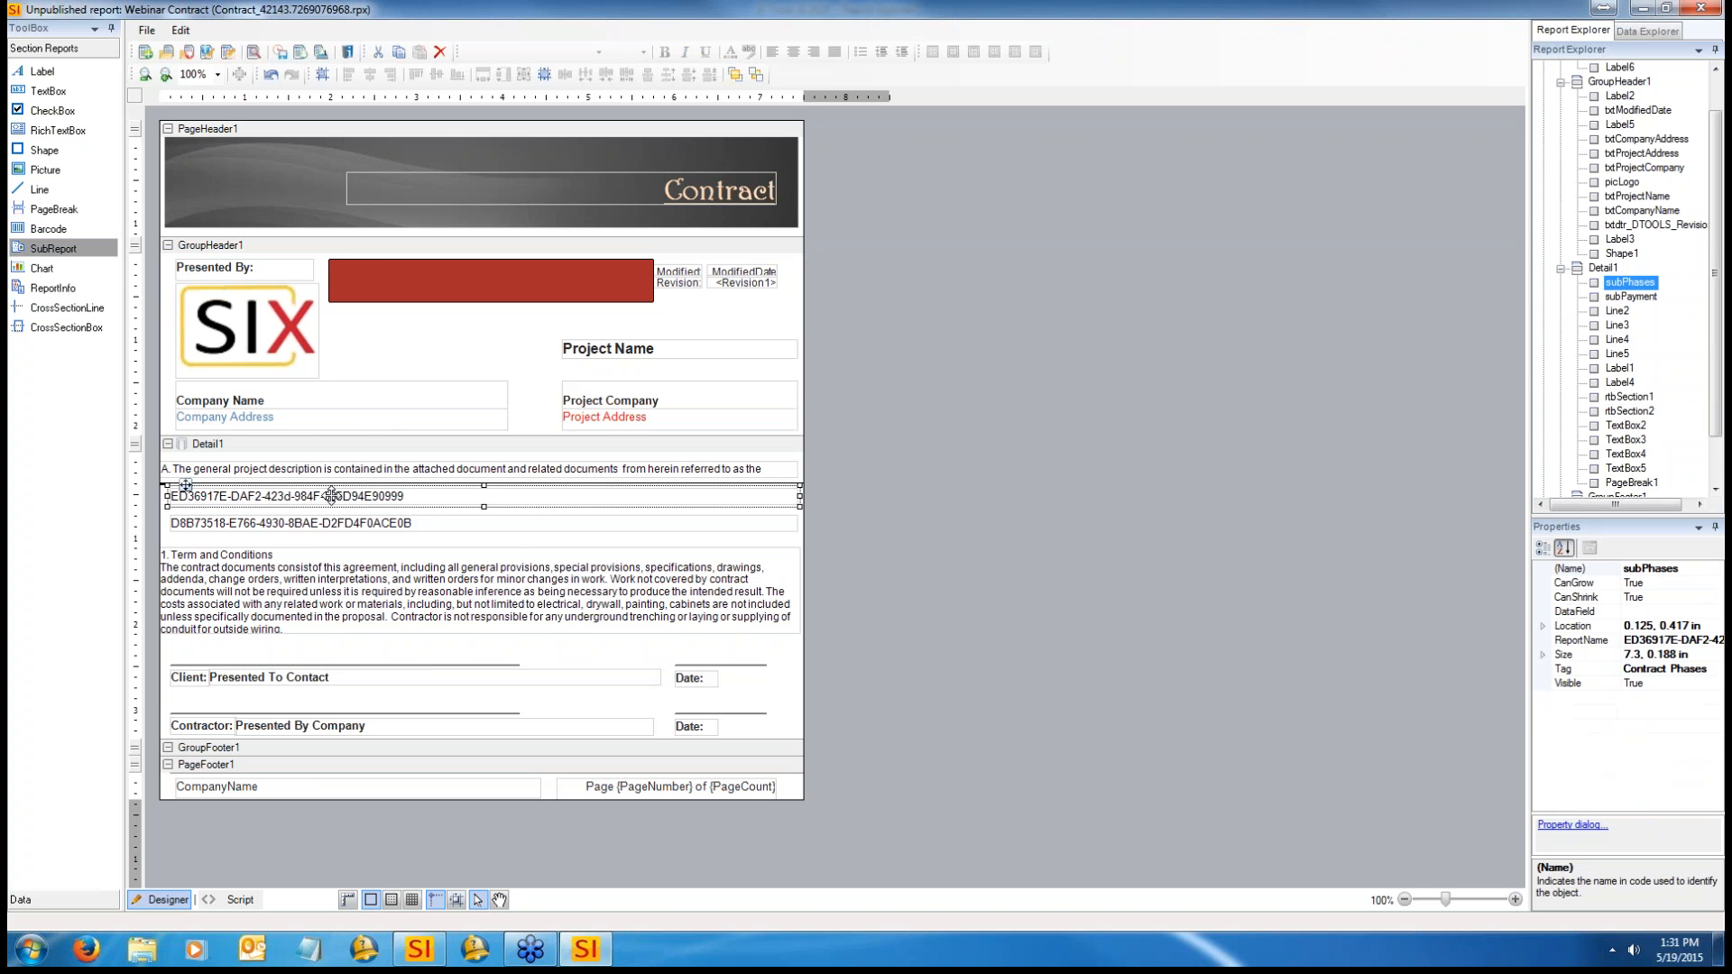
right_click(332, 496)
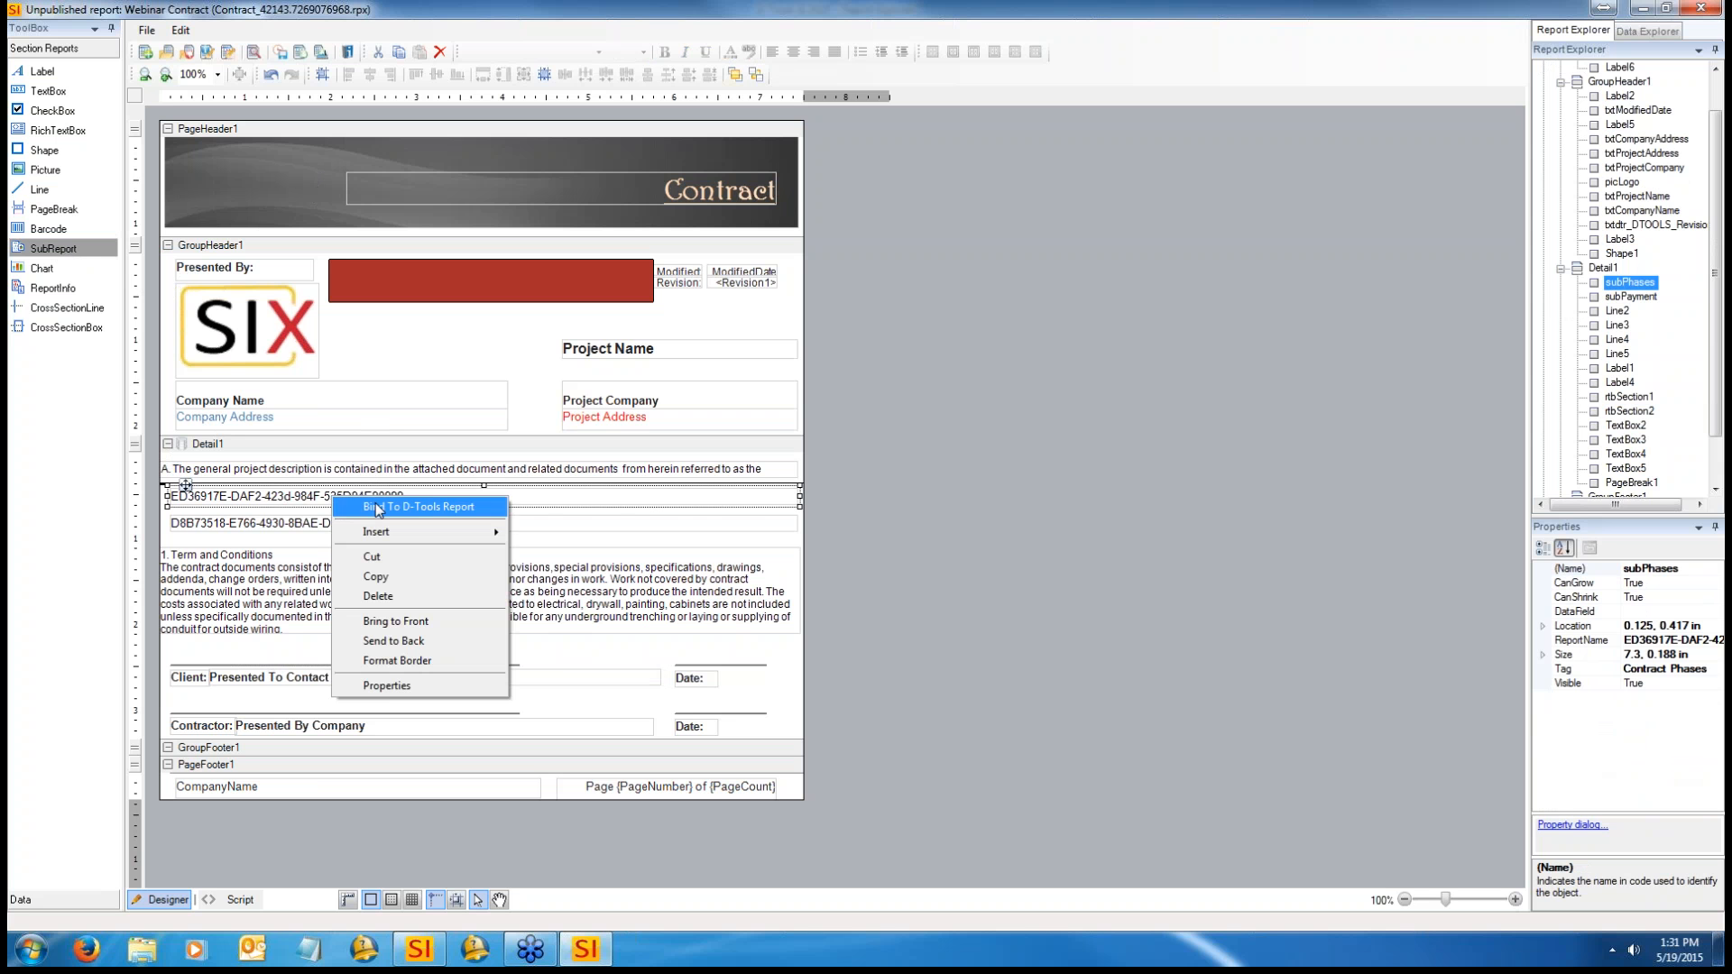
left_click(266, 496)
right_click(266, 495)
left_click(340, 509)
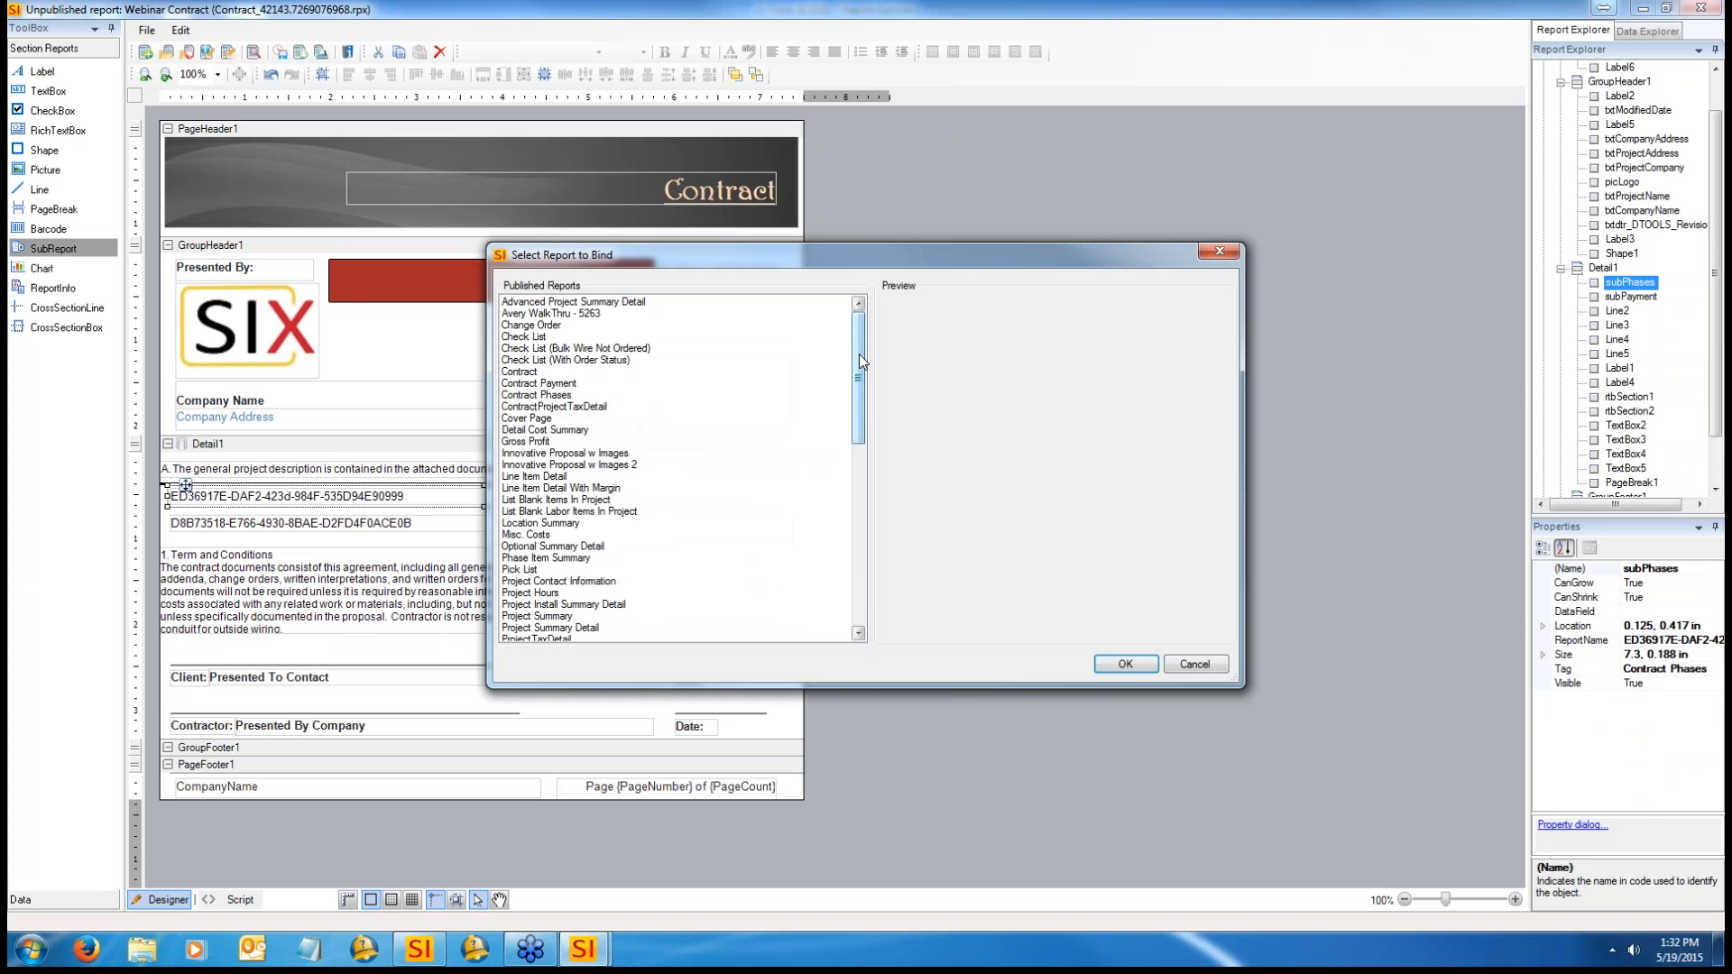
left_click_drag(859, 354, 857, 424)
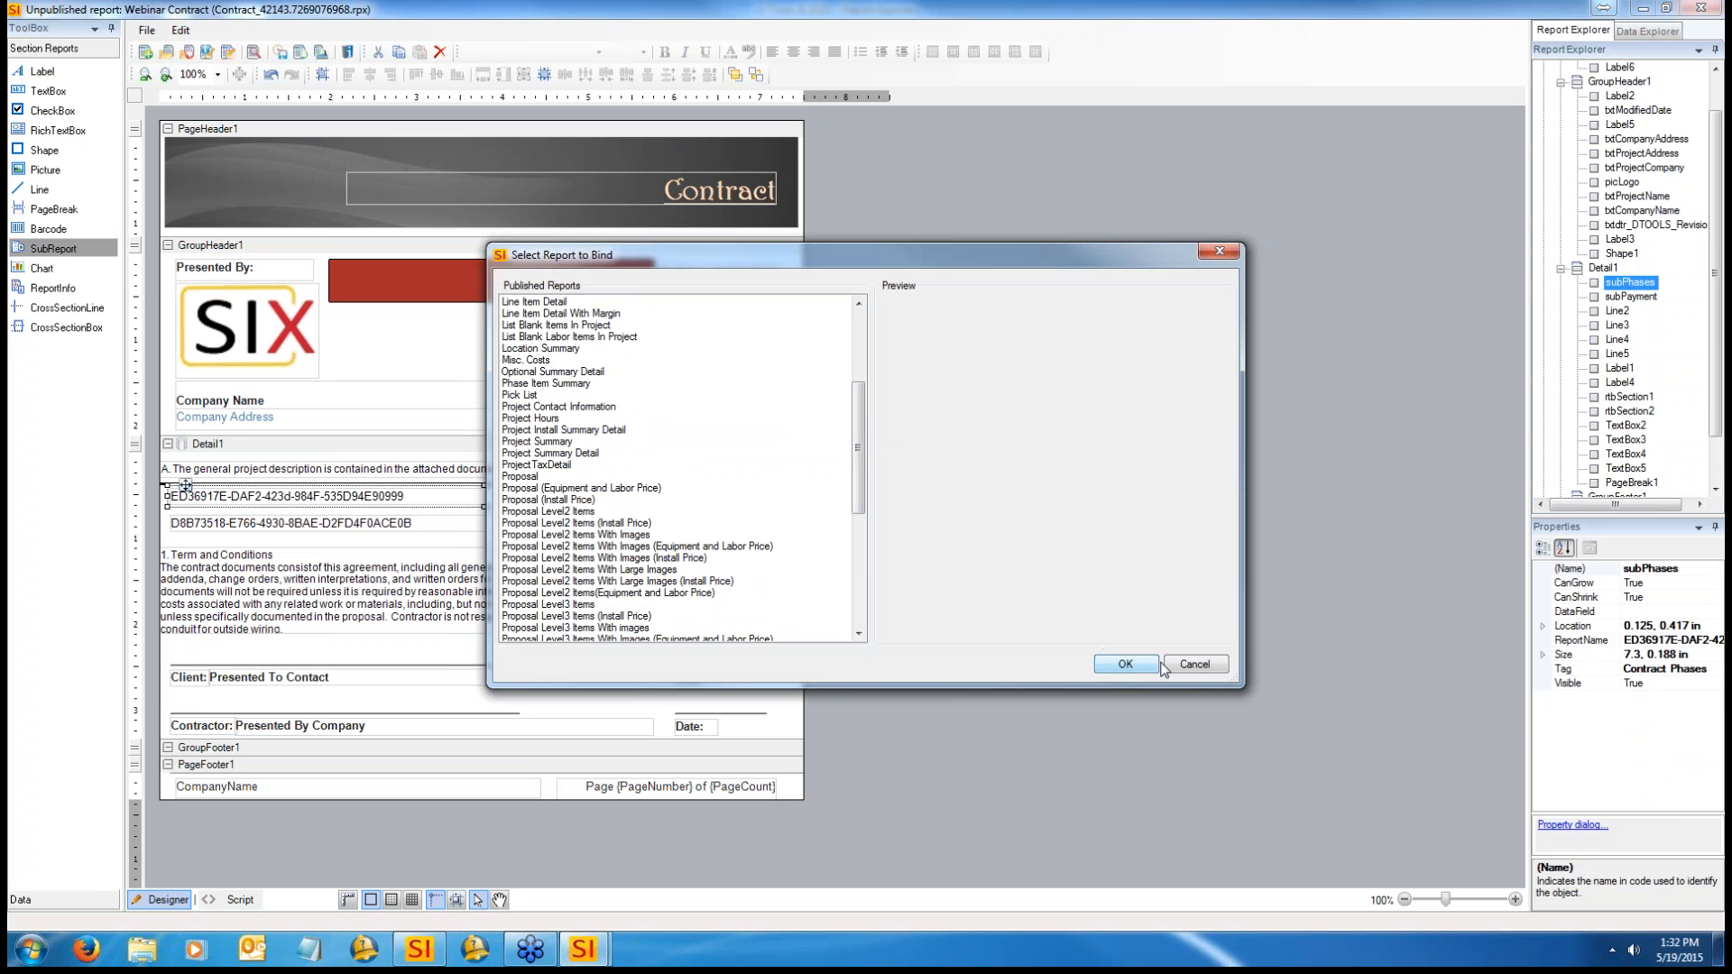
left_click(1220, 253)
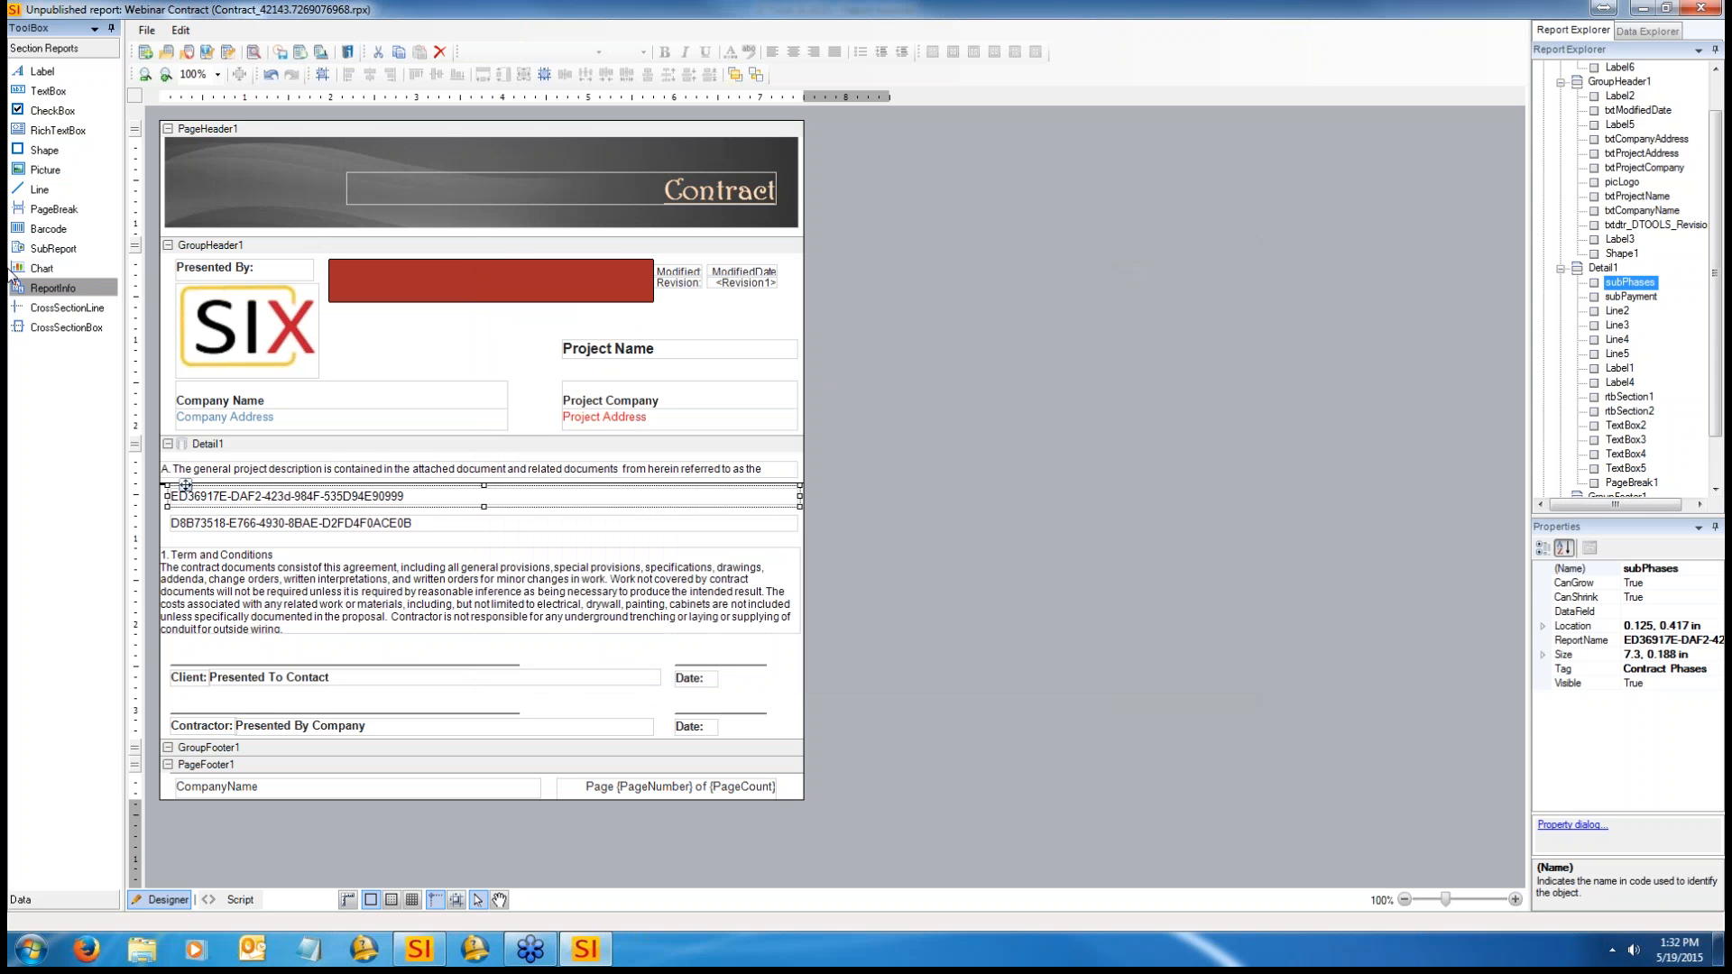
Step: Try a cross-section line and a cross-section box starting in the group header, and undo both
left_click(88, 314)
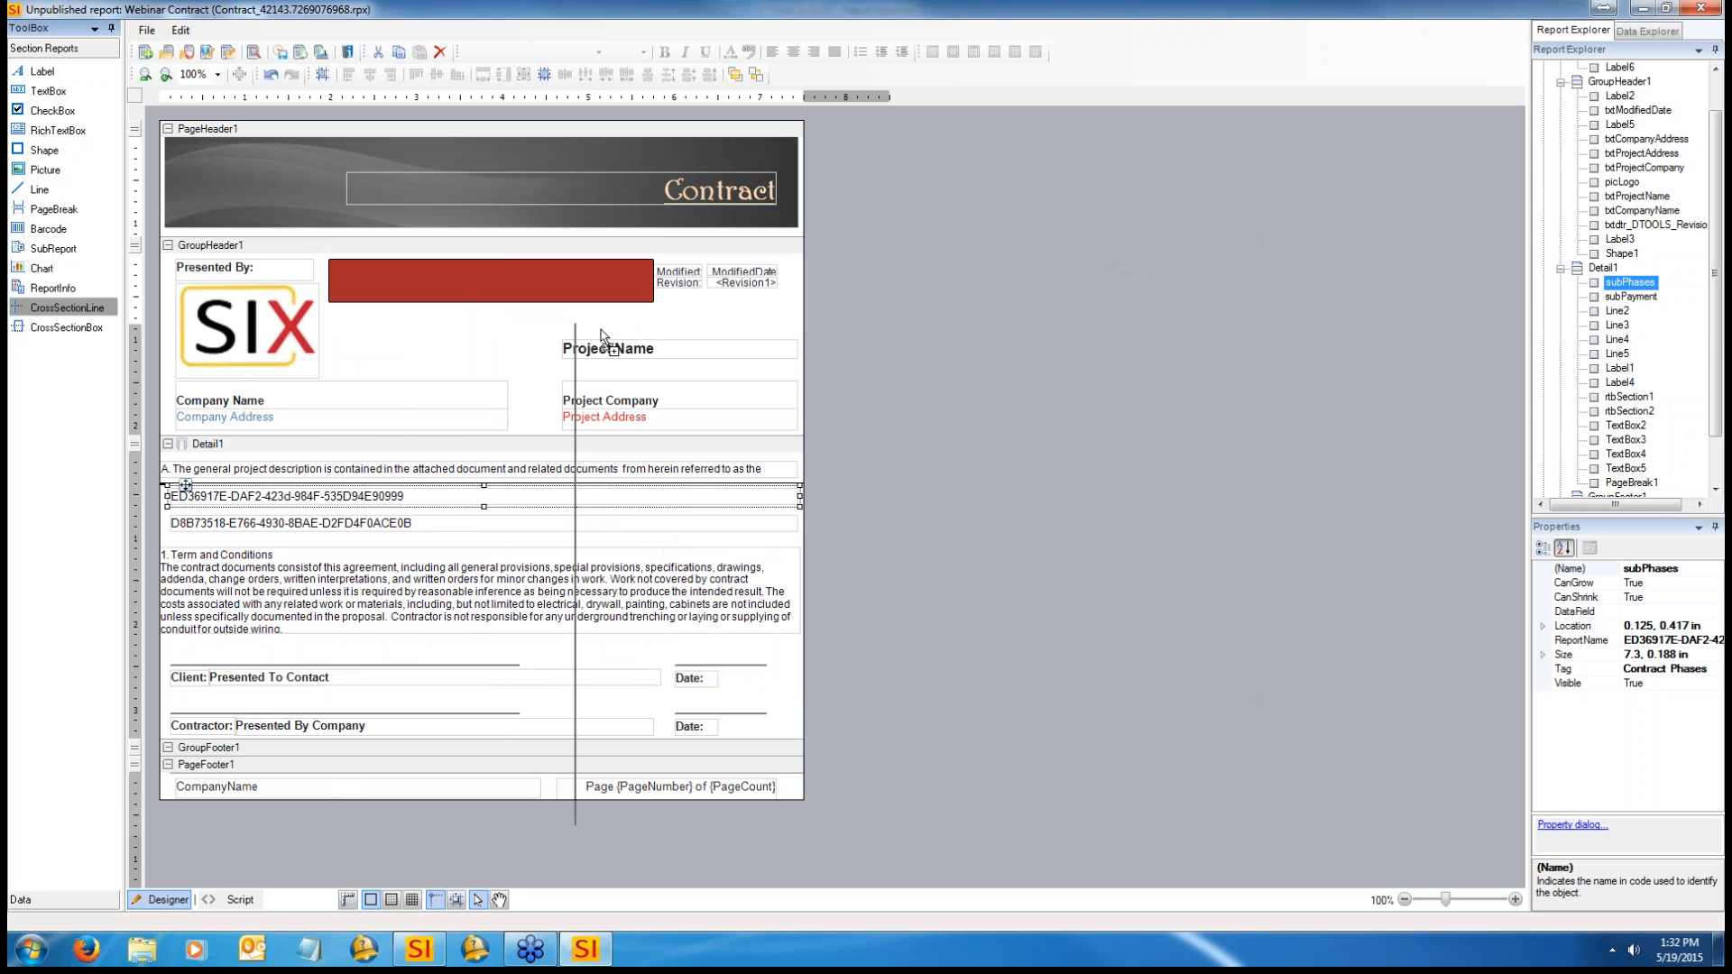
left_click(467, 327)
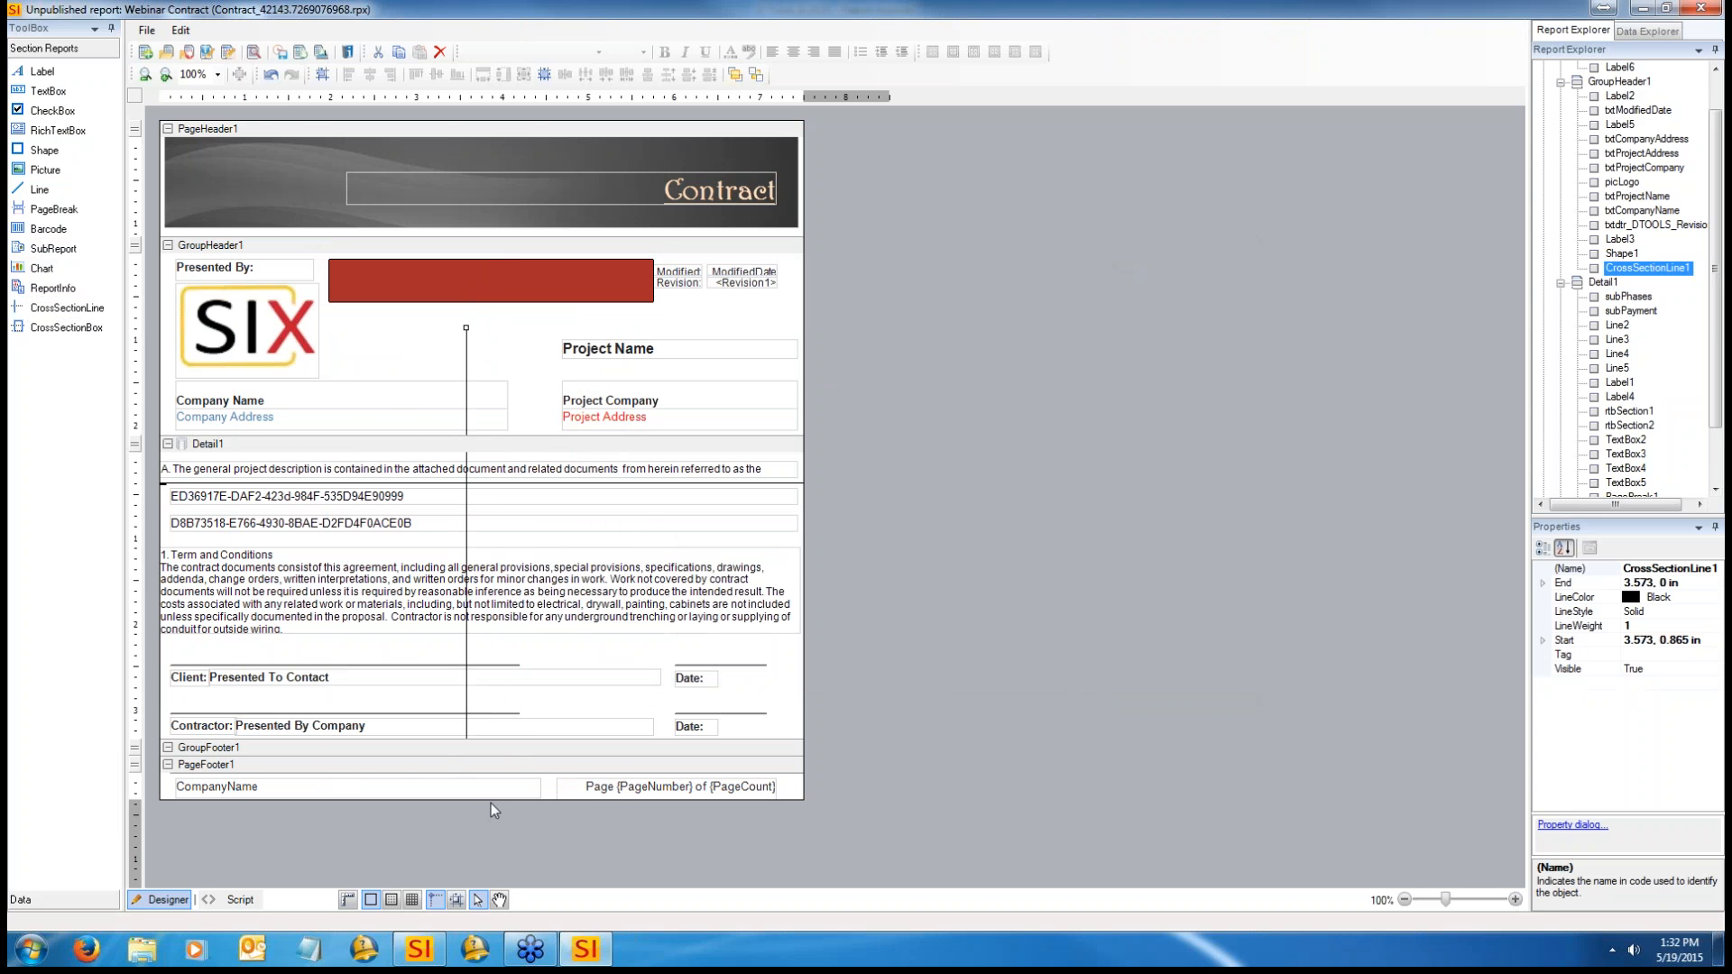
left_click(72, 330)
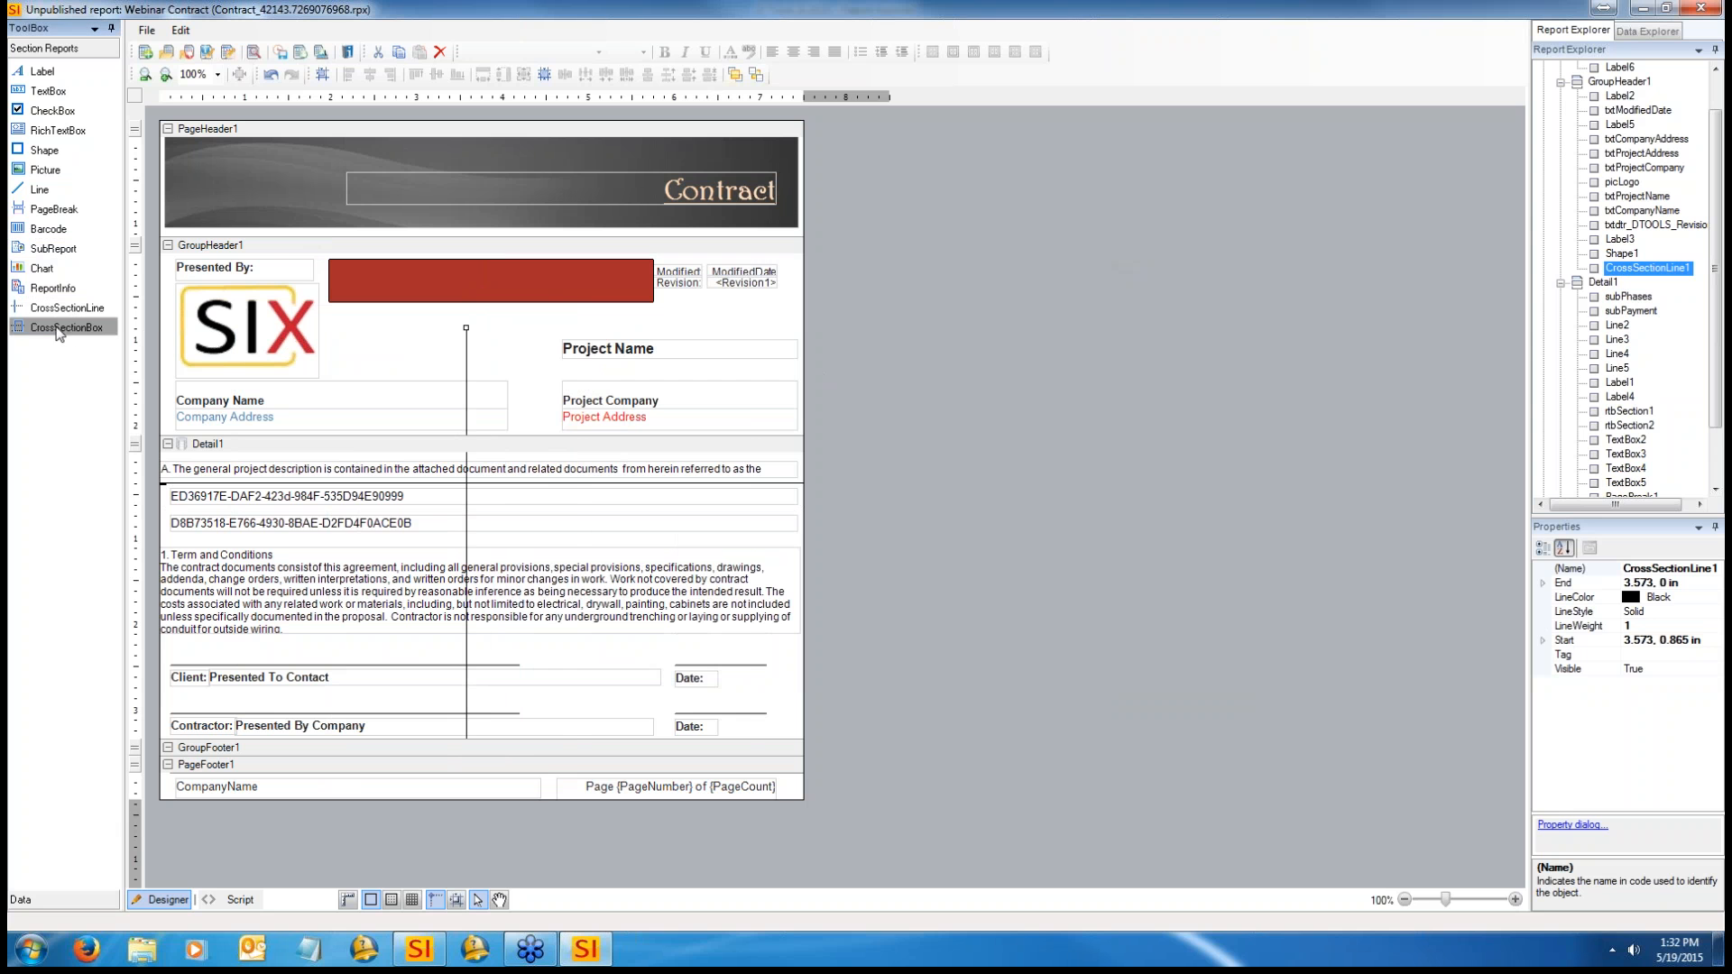
left_click(591, 316)
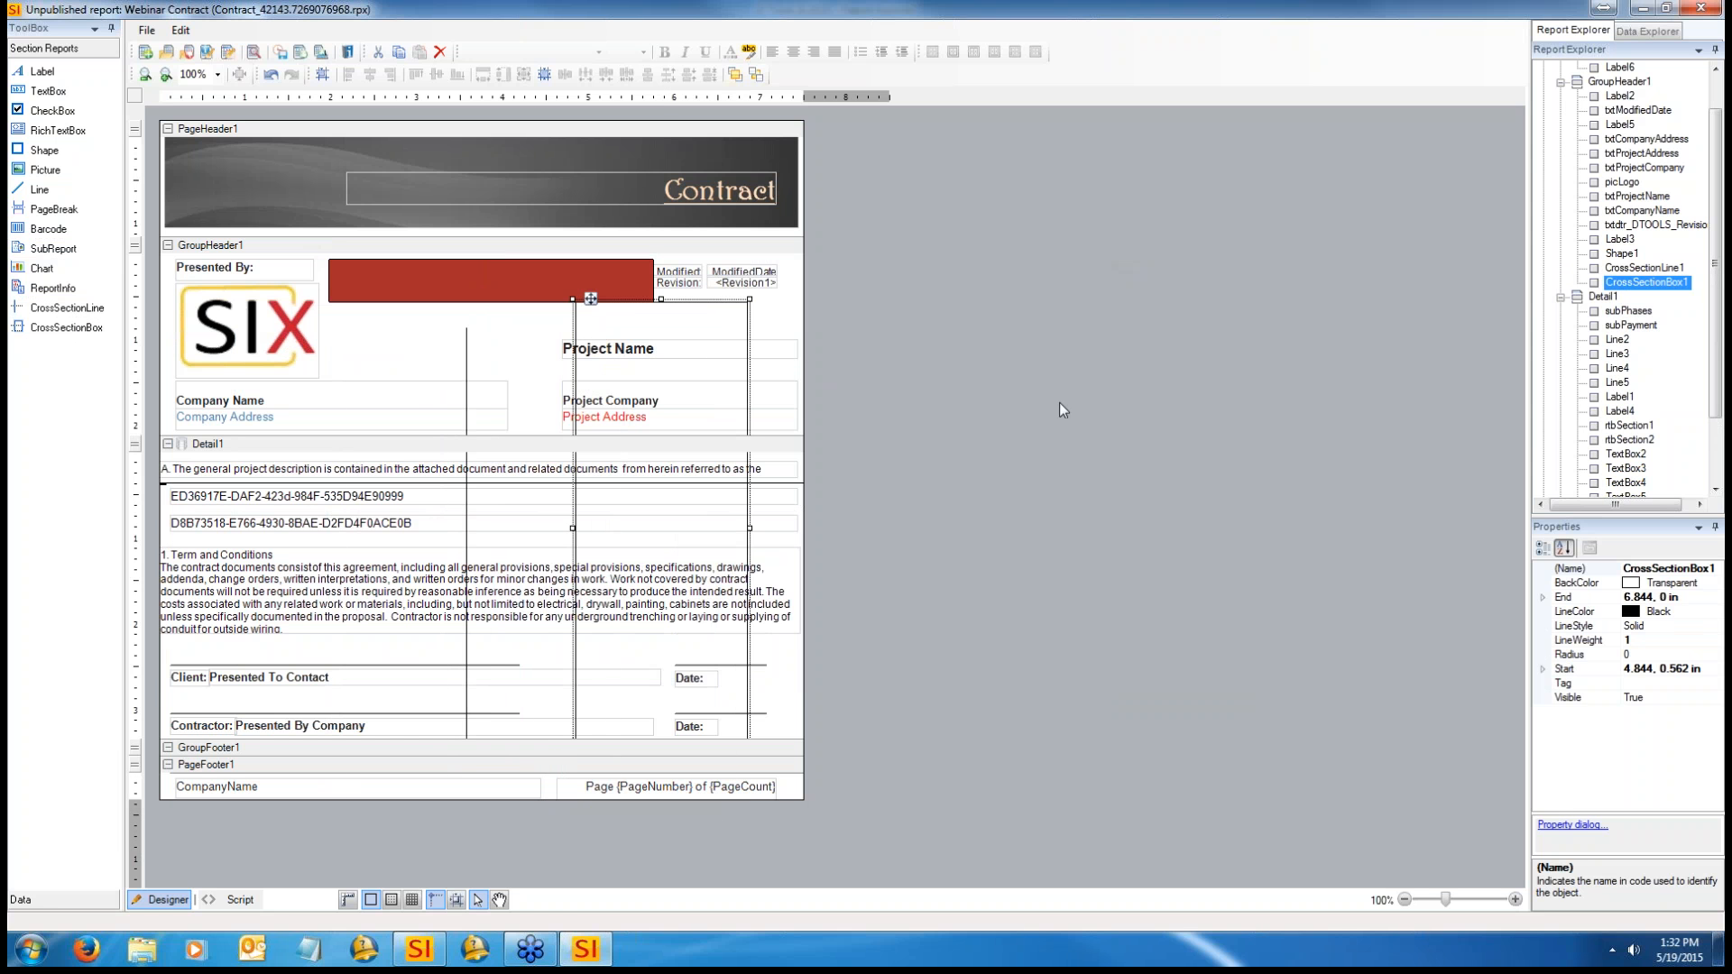
key("ctrl+z")
key("ctrl+z")
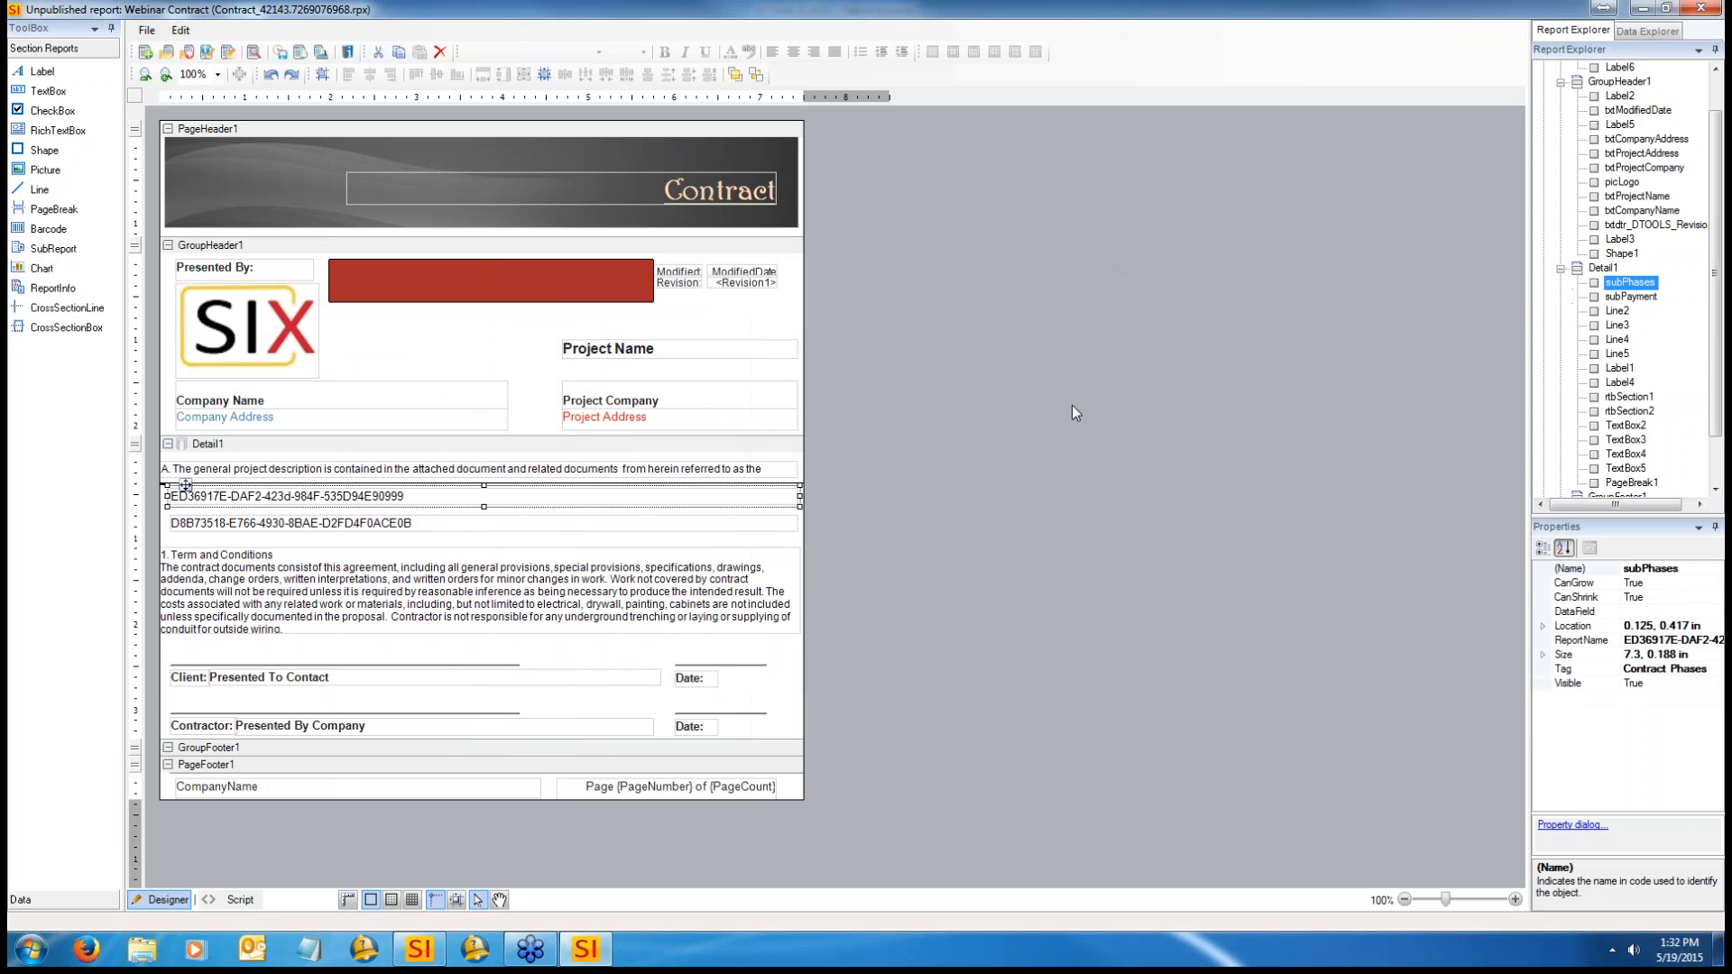
Step: Insert the line "This should also be printed." between sections "2. Time" and "3. Payments and Completion" of the terms and conditions text
left_click(483, 573)
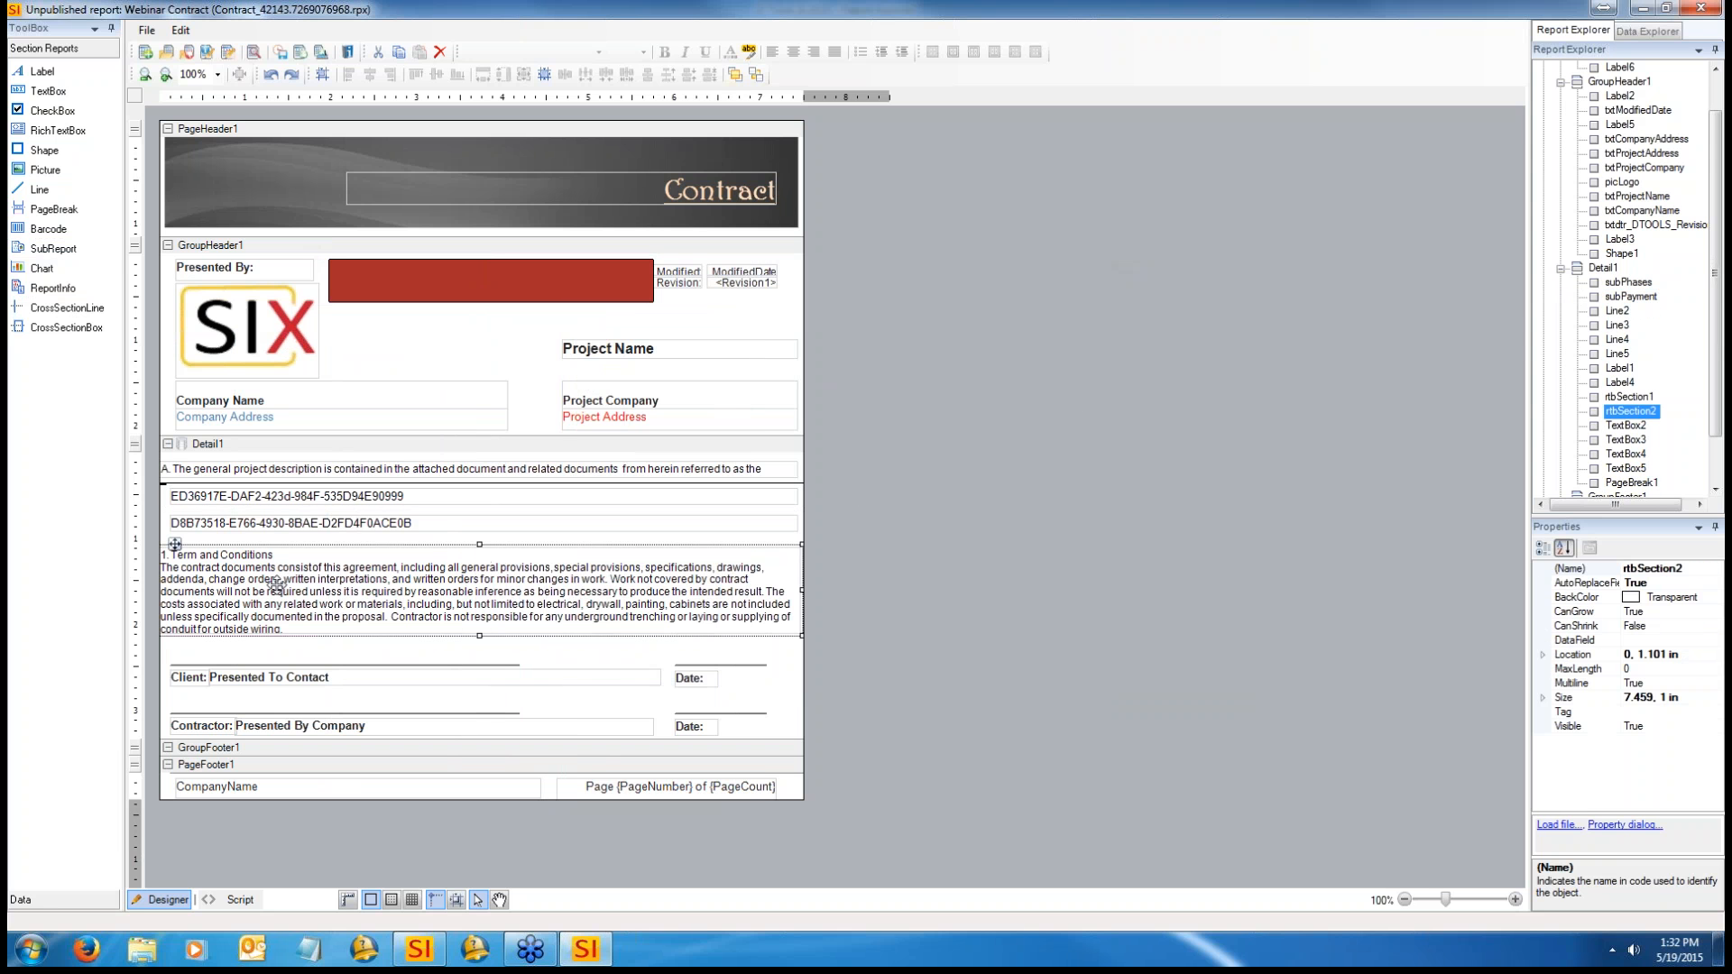
double_click(465, 595)
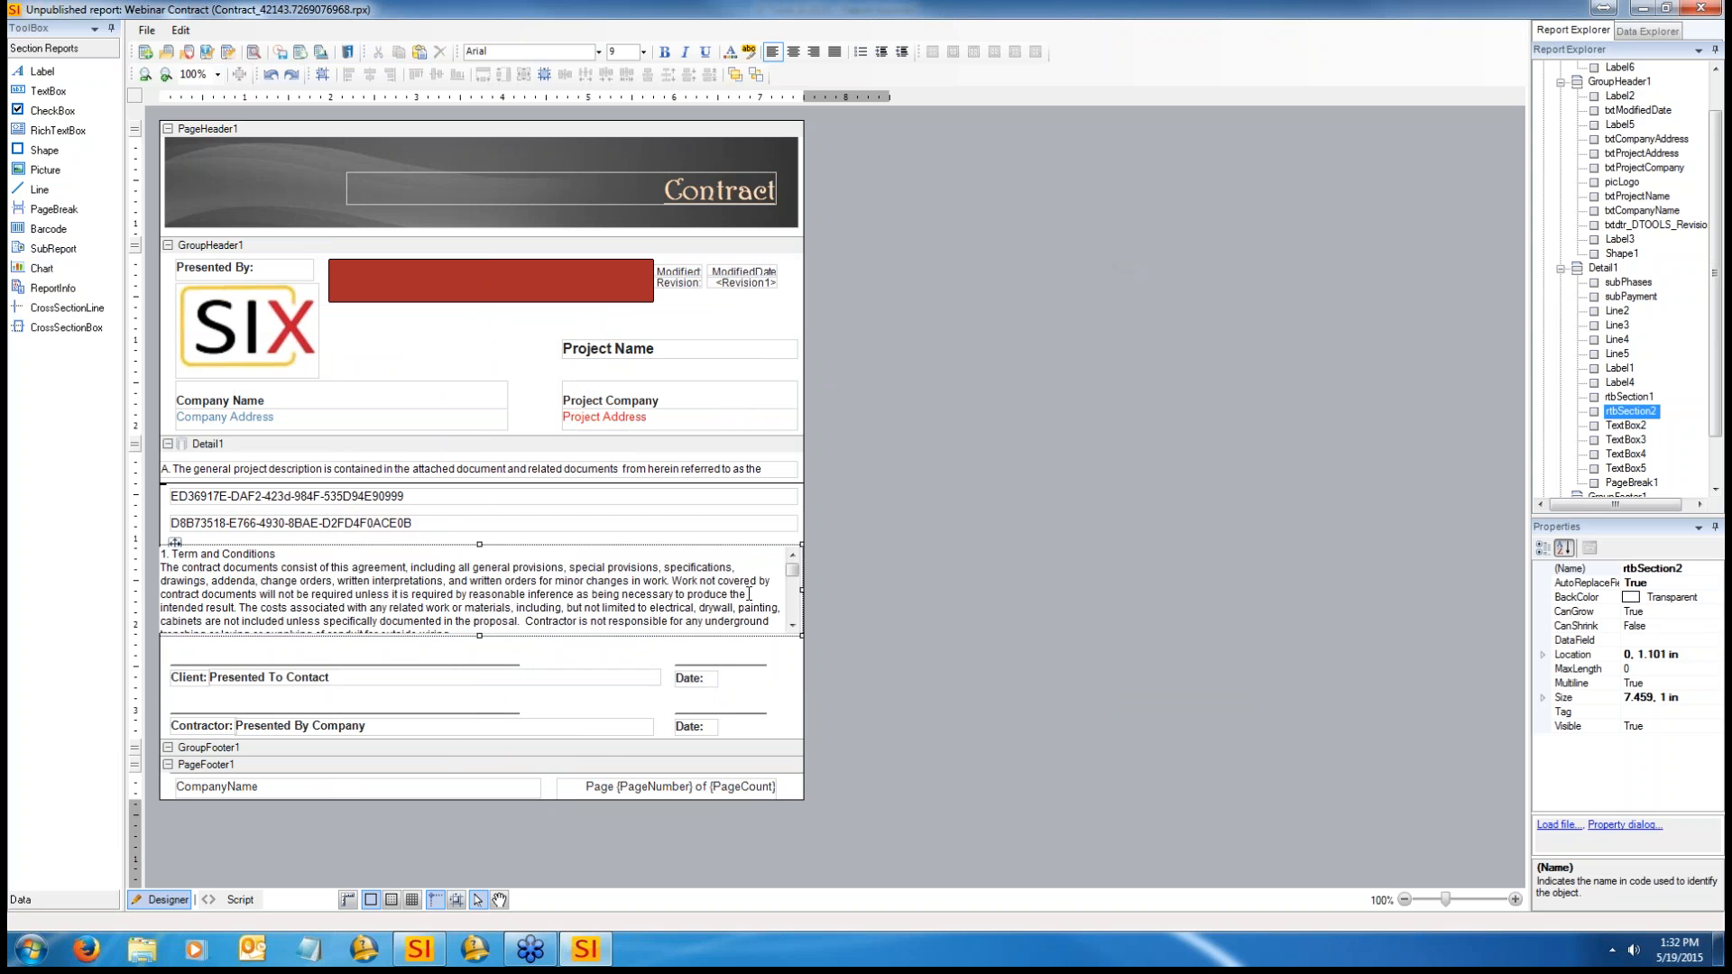
left_click_drag(756, 595, 443, 595)
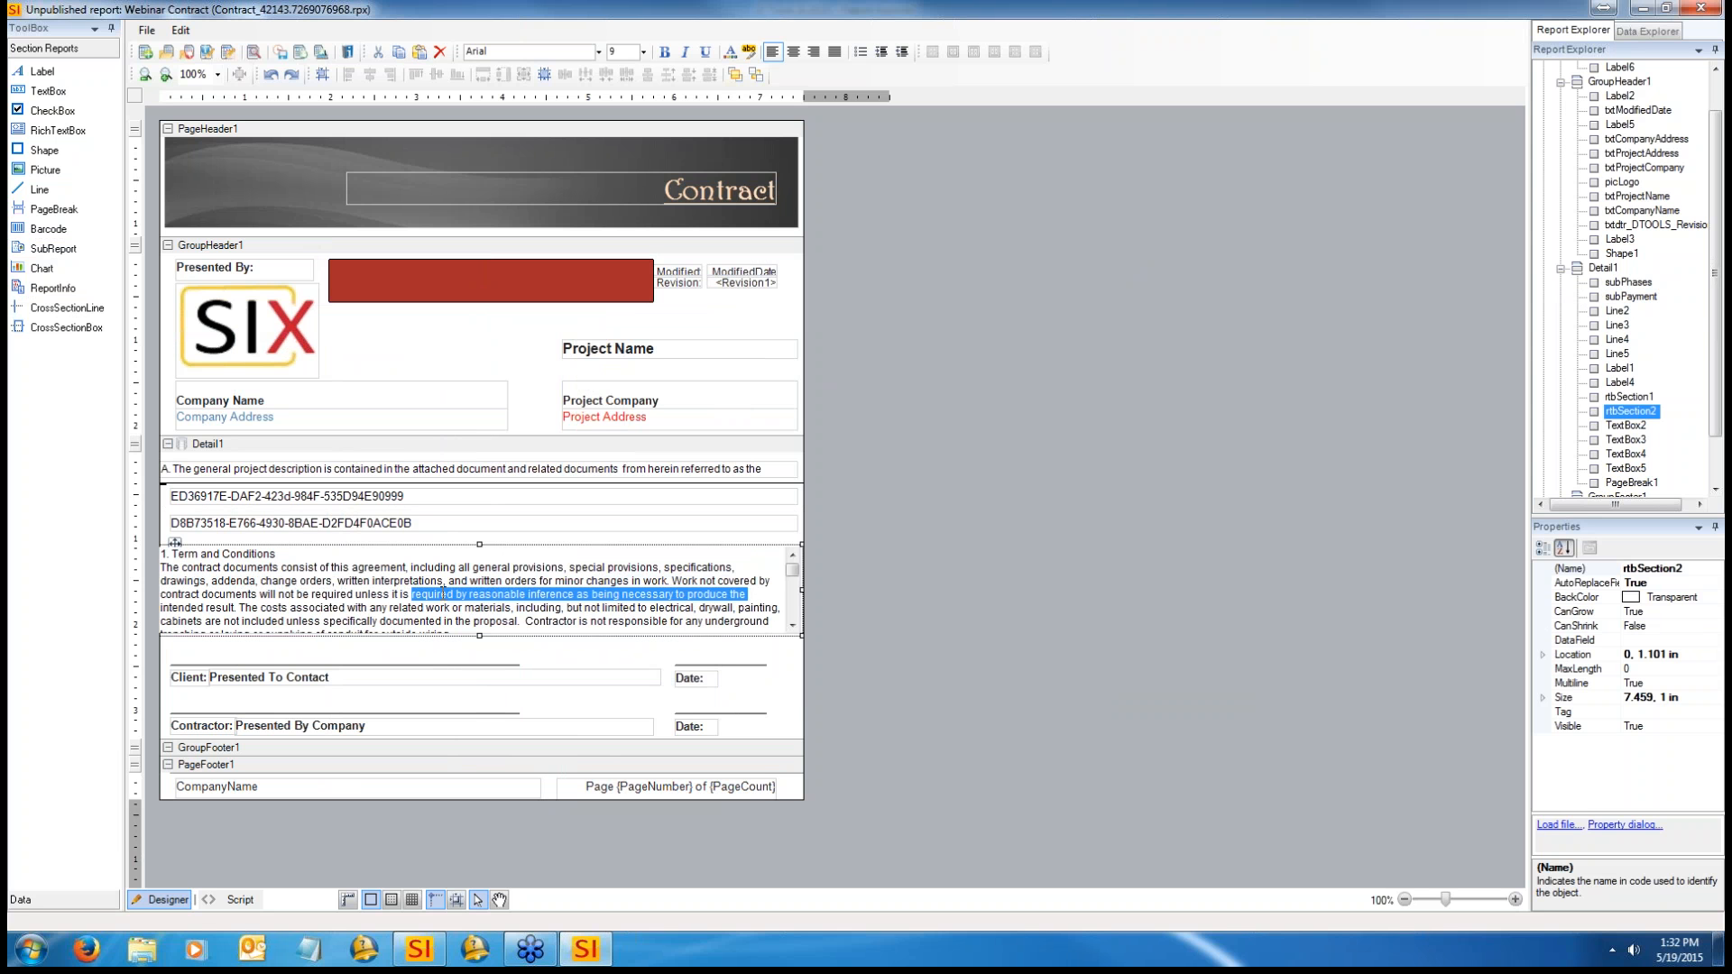
left_click(437, 593)
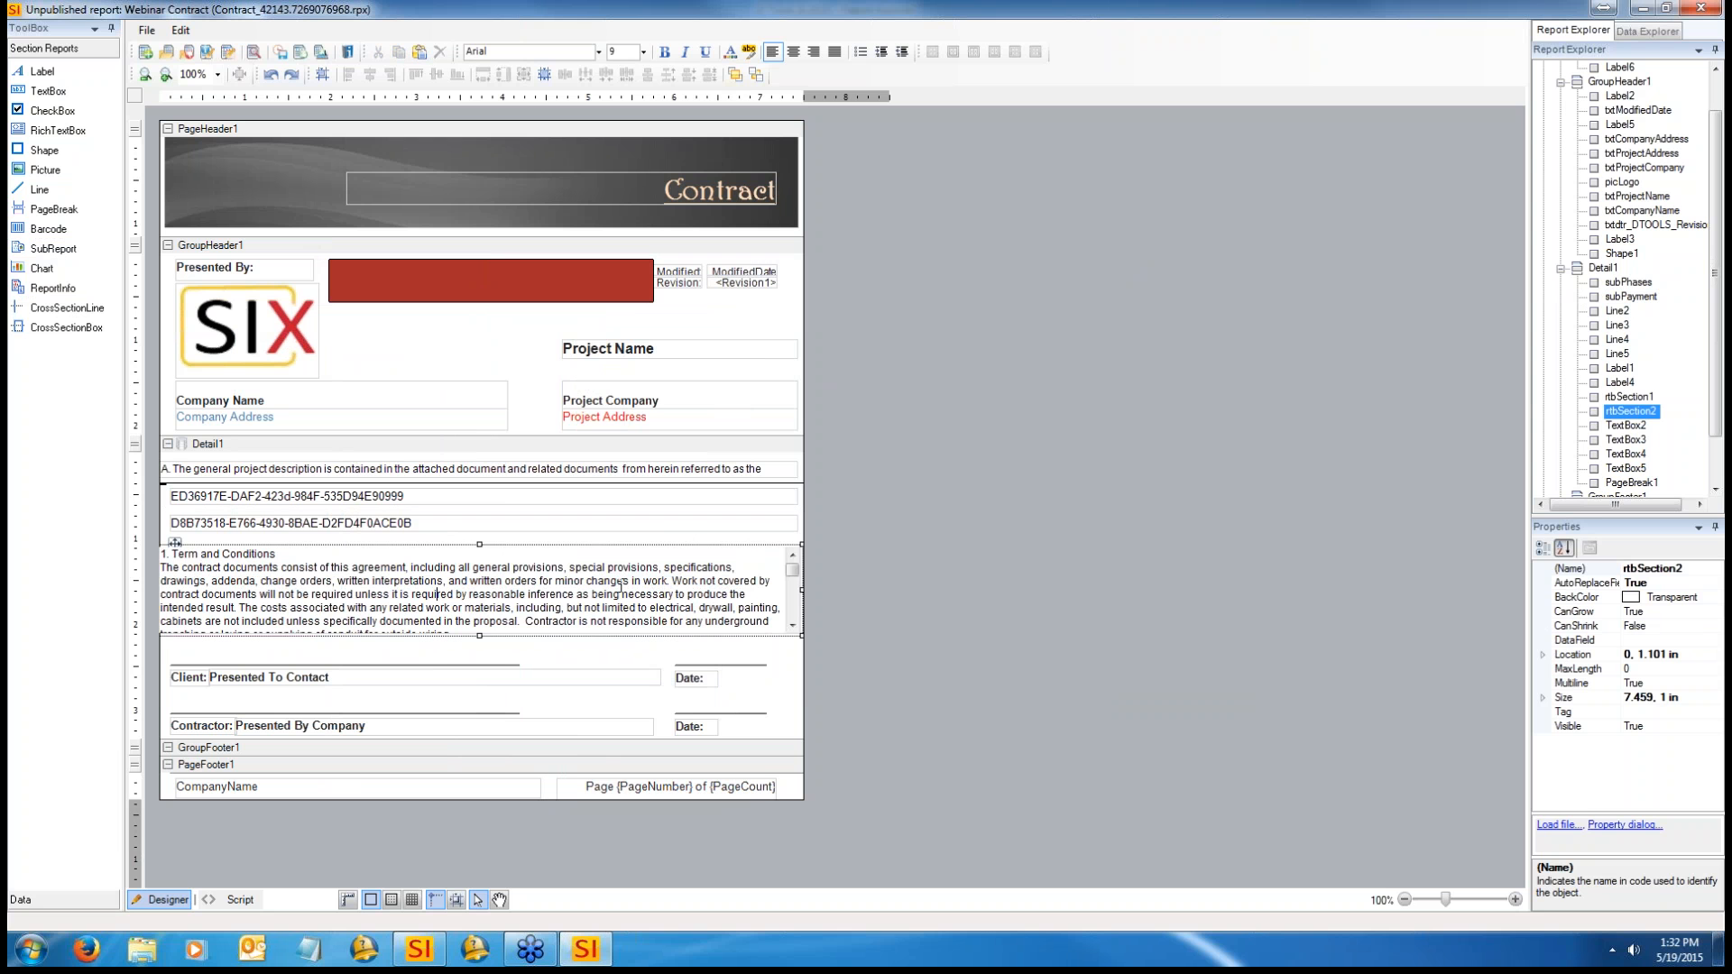
left_click_drag(793, 570, 793, 584)
left_click(279, 602)
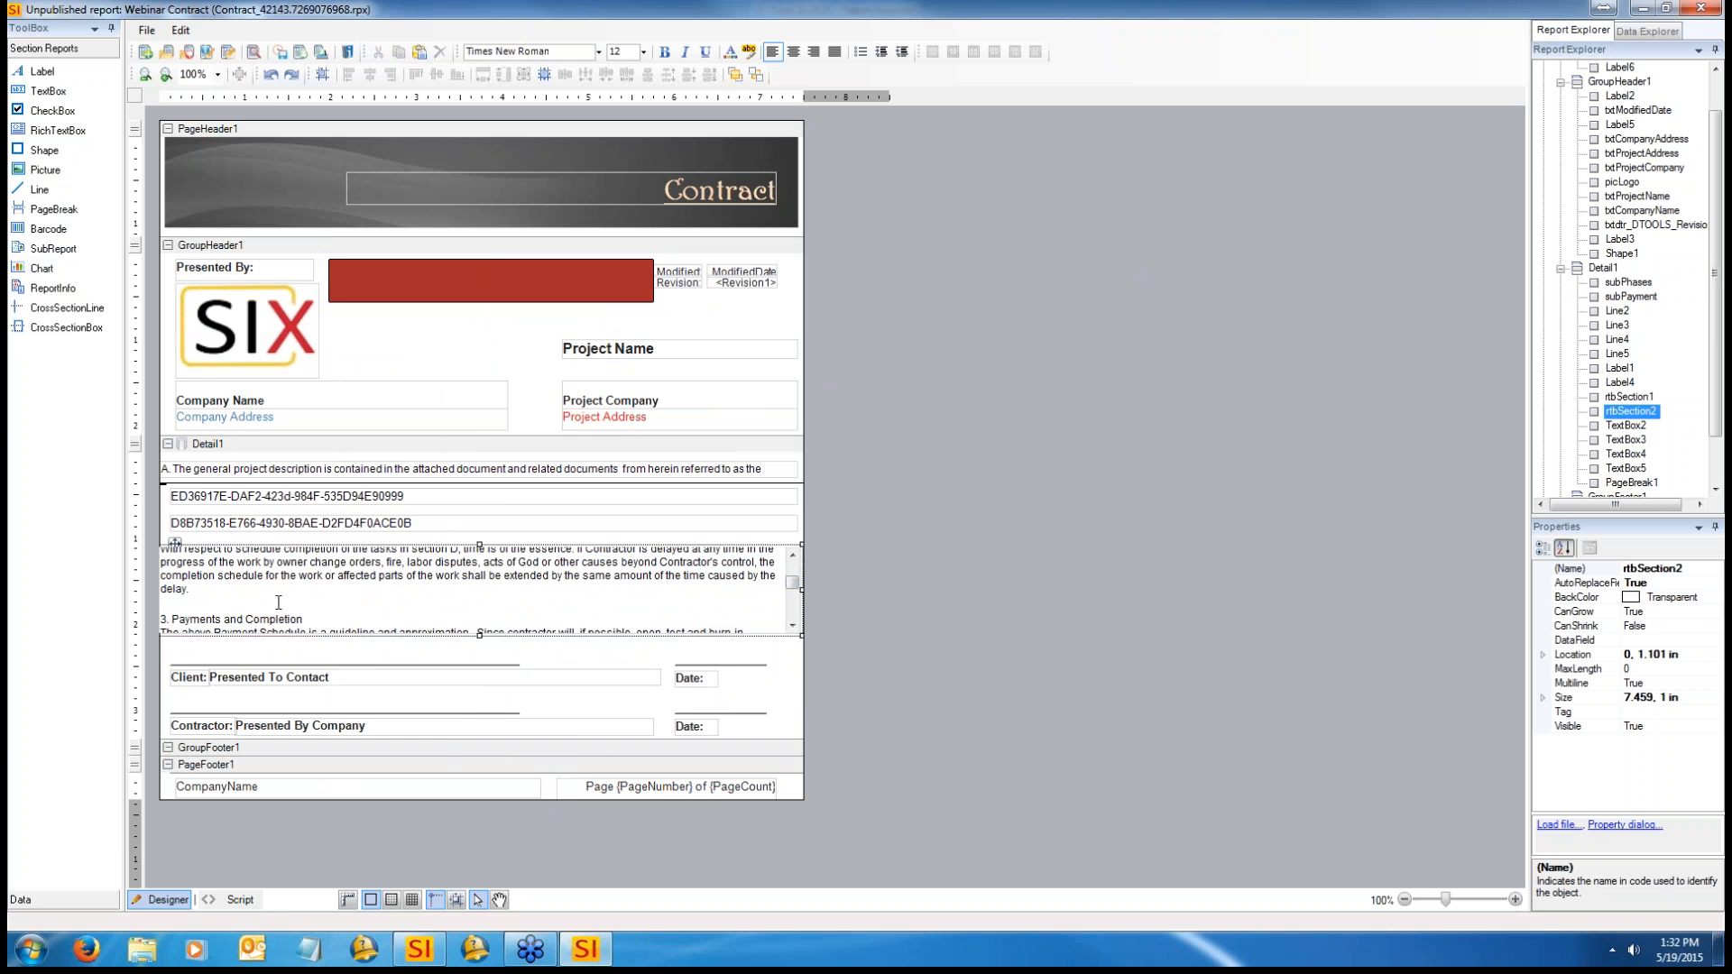
key("Return")
key("Return")
key("Return")
key("Return")
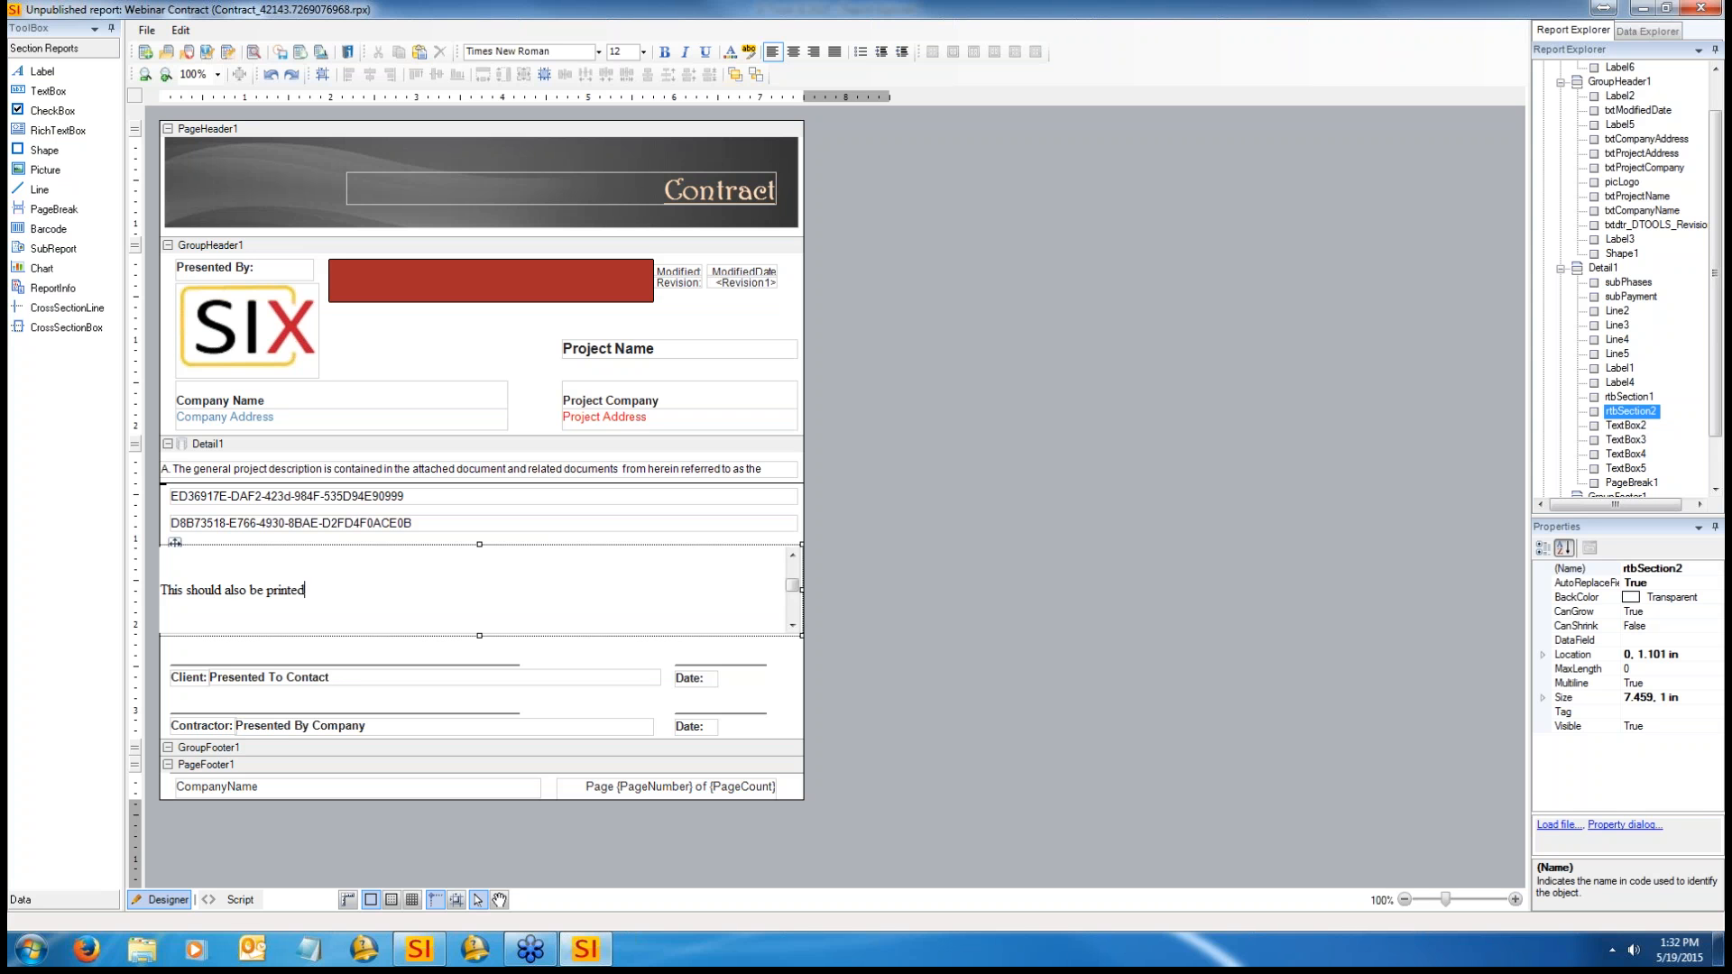
left_click(765, 651)
Step: Check the added line inside the terms and conditions rich text box, and leave the report with no control selected
left_click(767, 566)
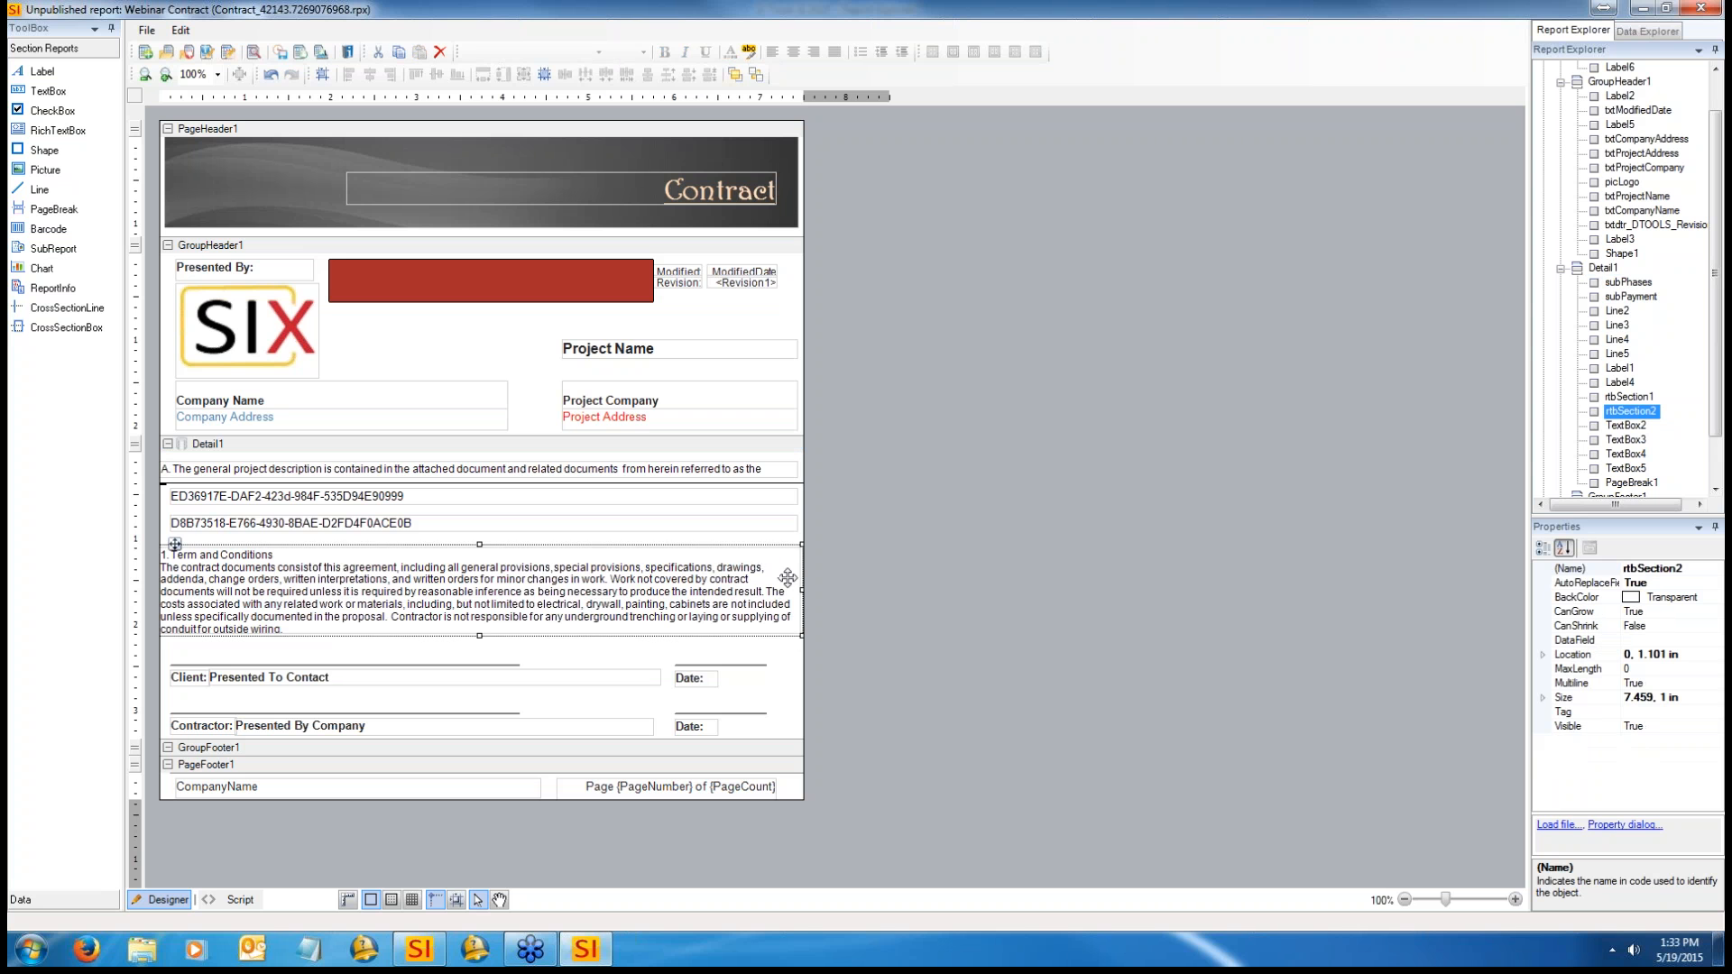
double_click(750, 577)
left_click_drag(793, 570, 794, 592)
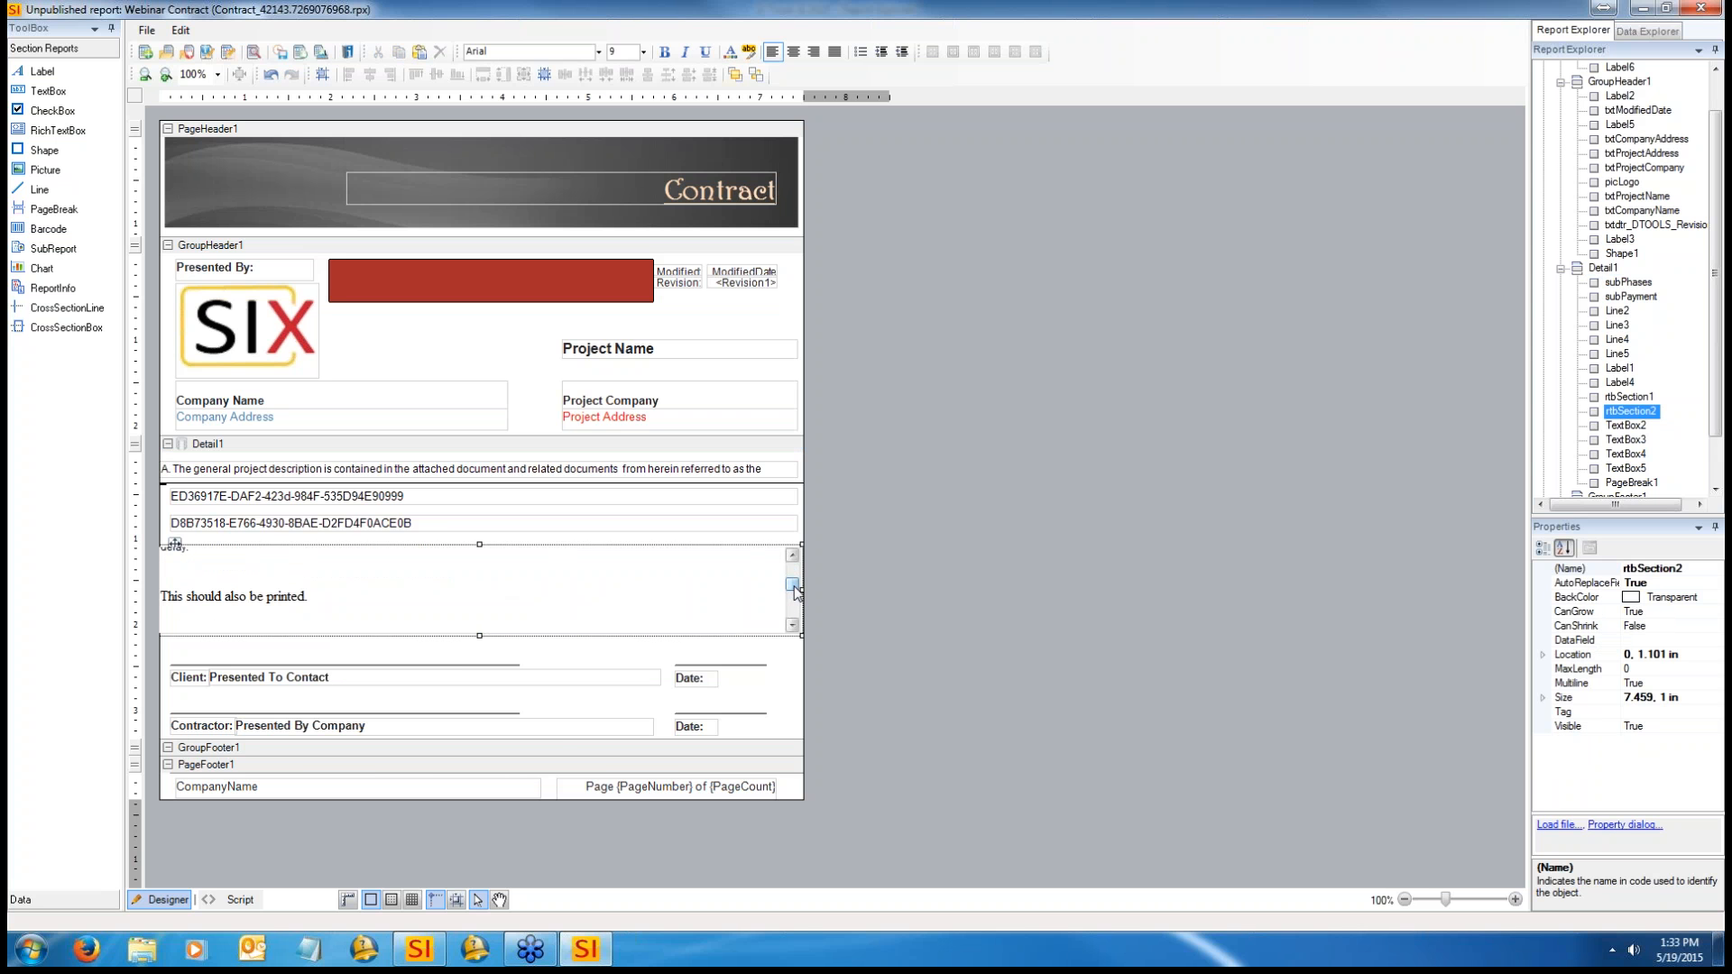
left_click(788, 651)
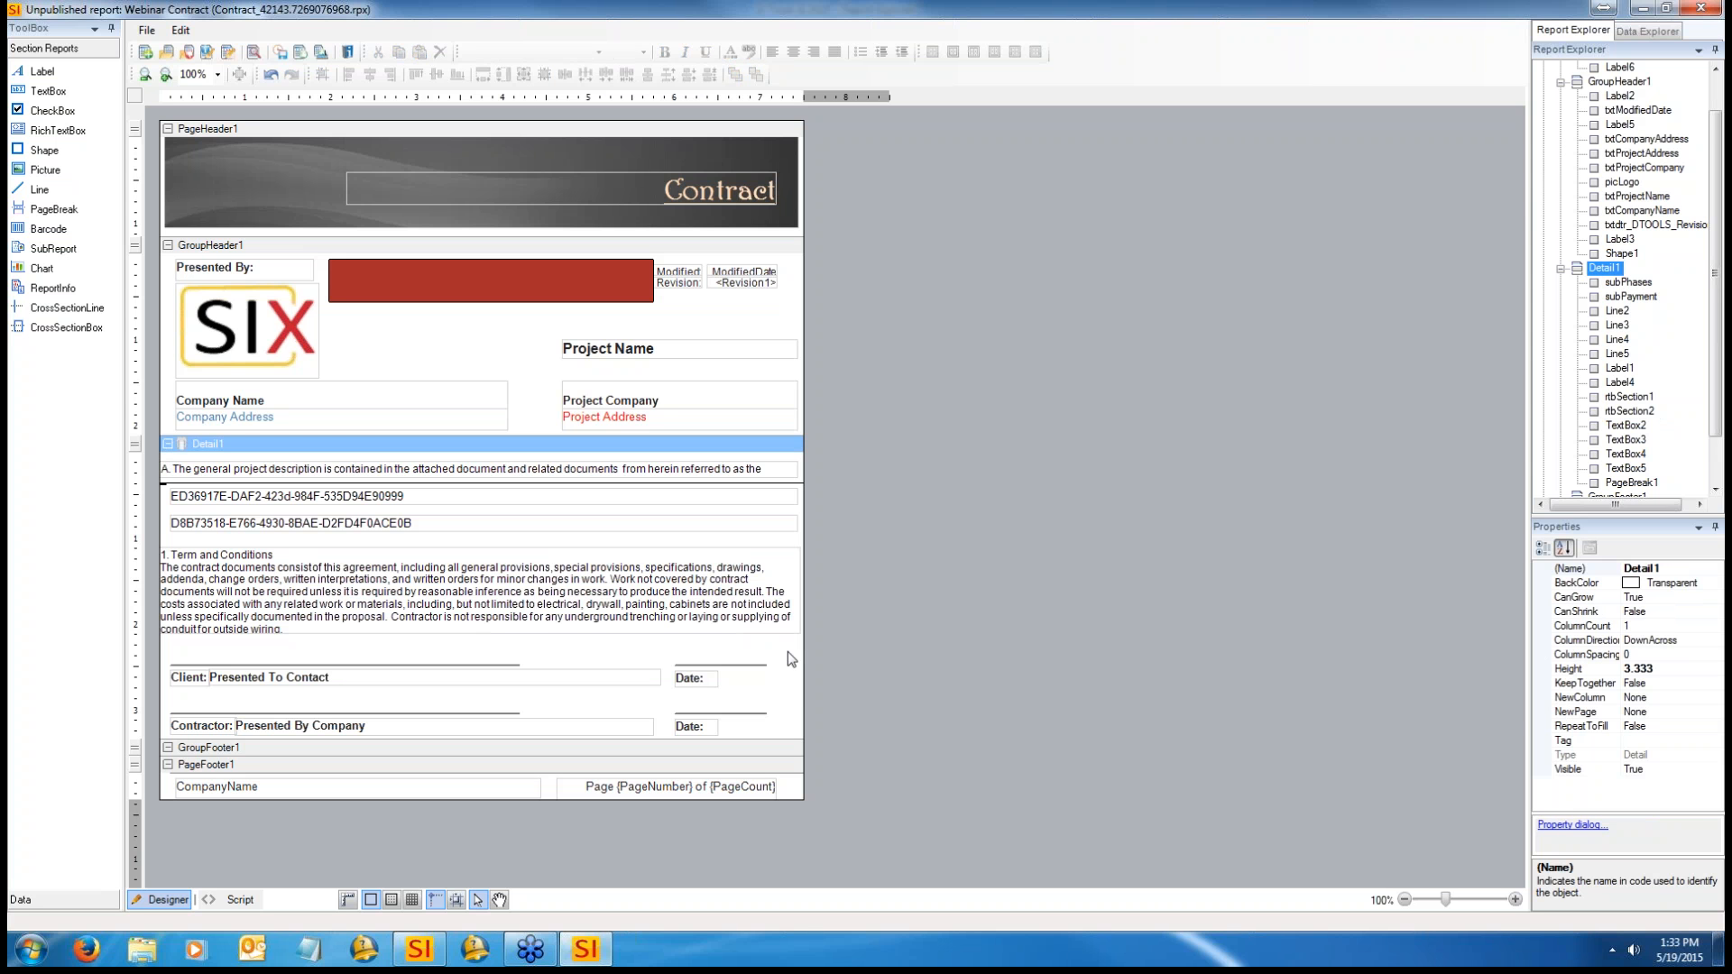
left_click(255, 208)
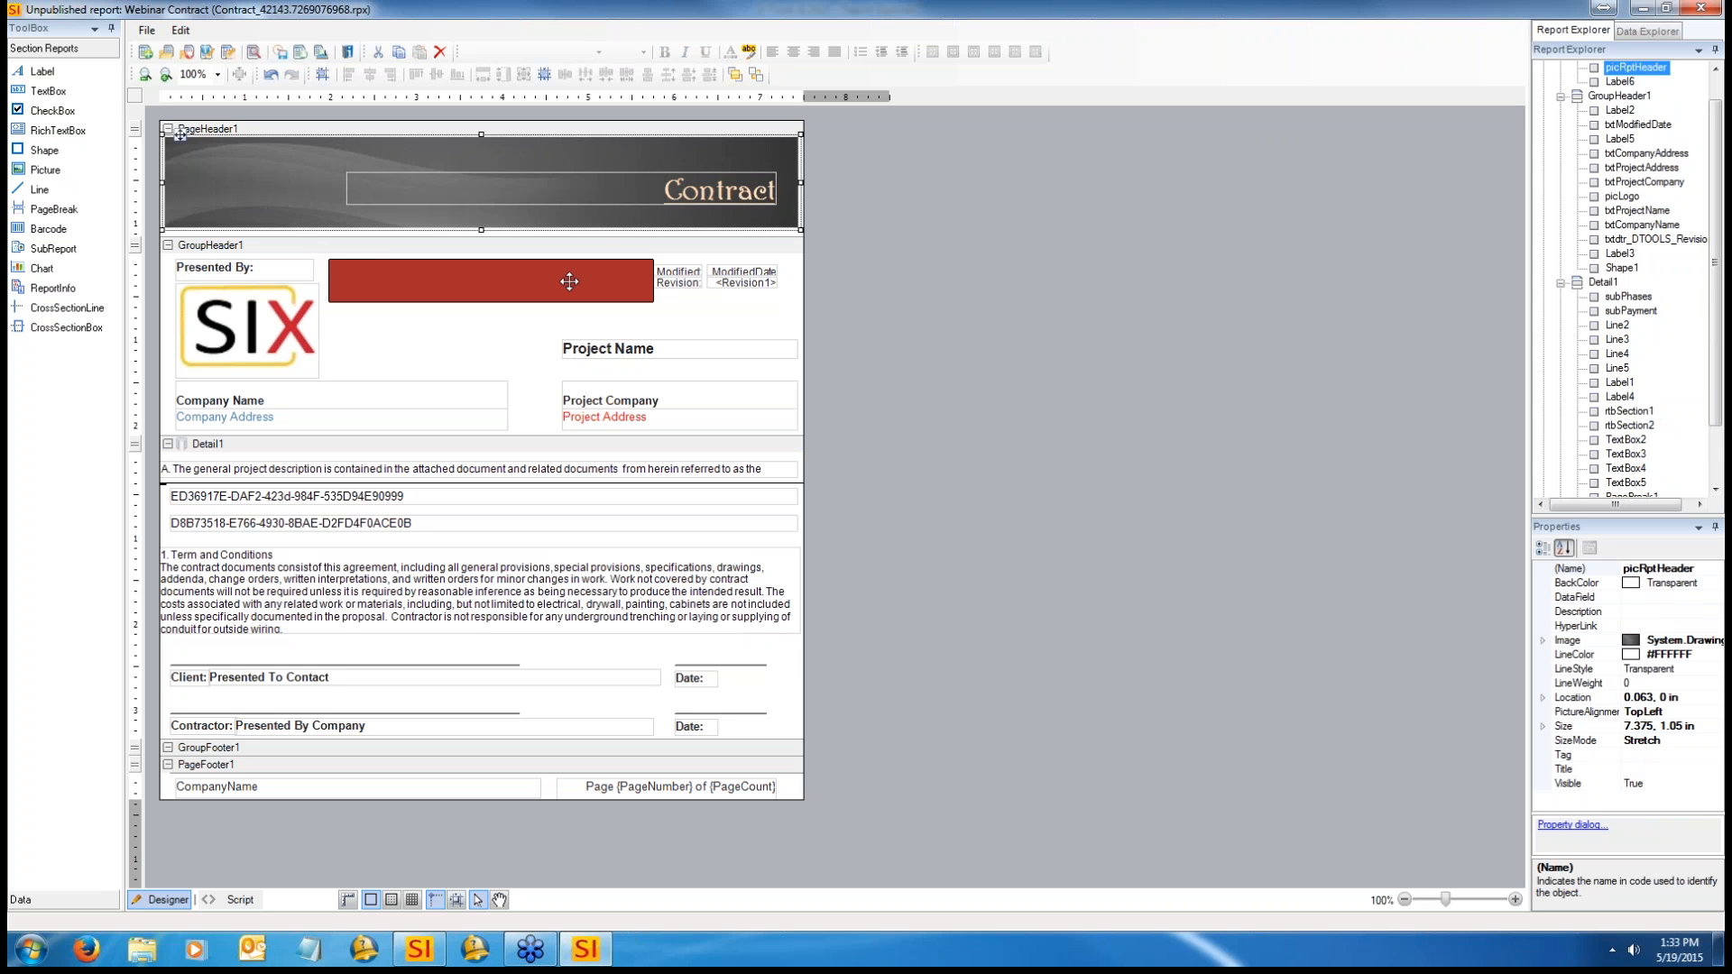
left_click(1117, 461)
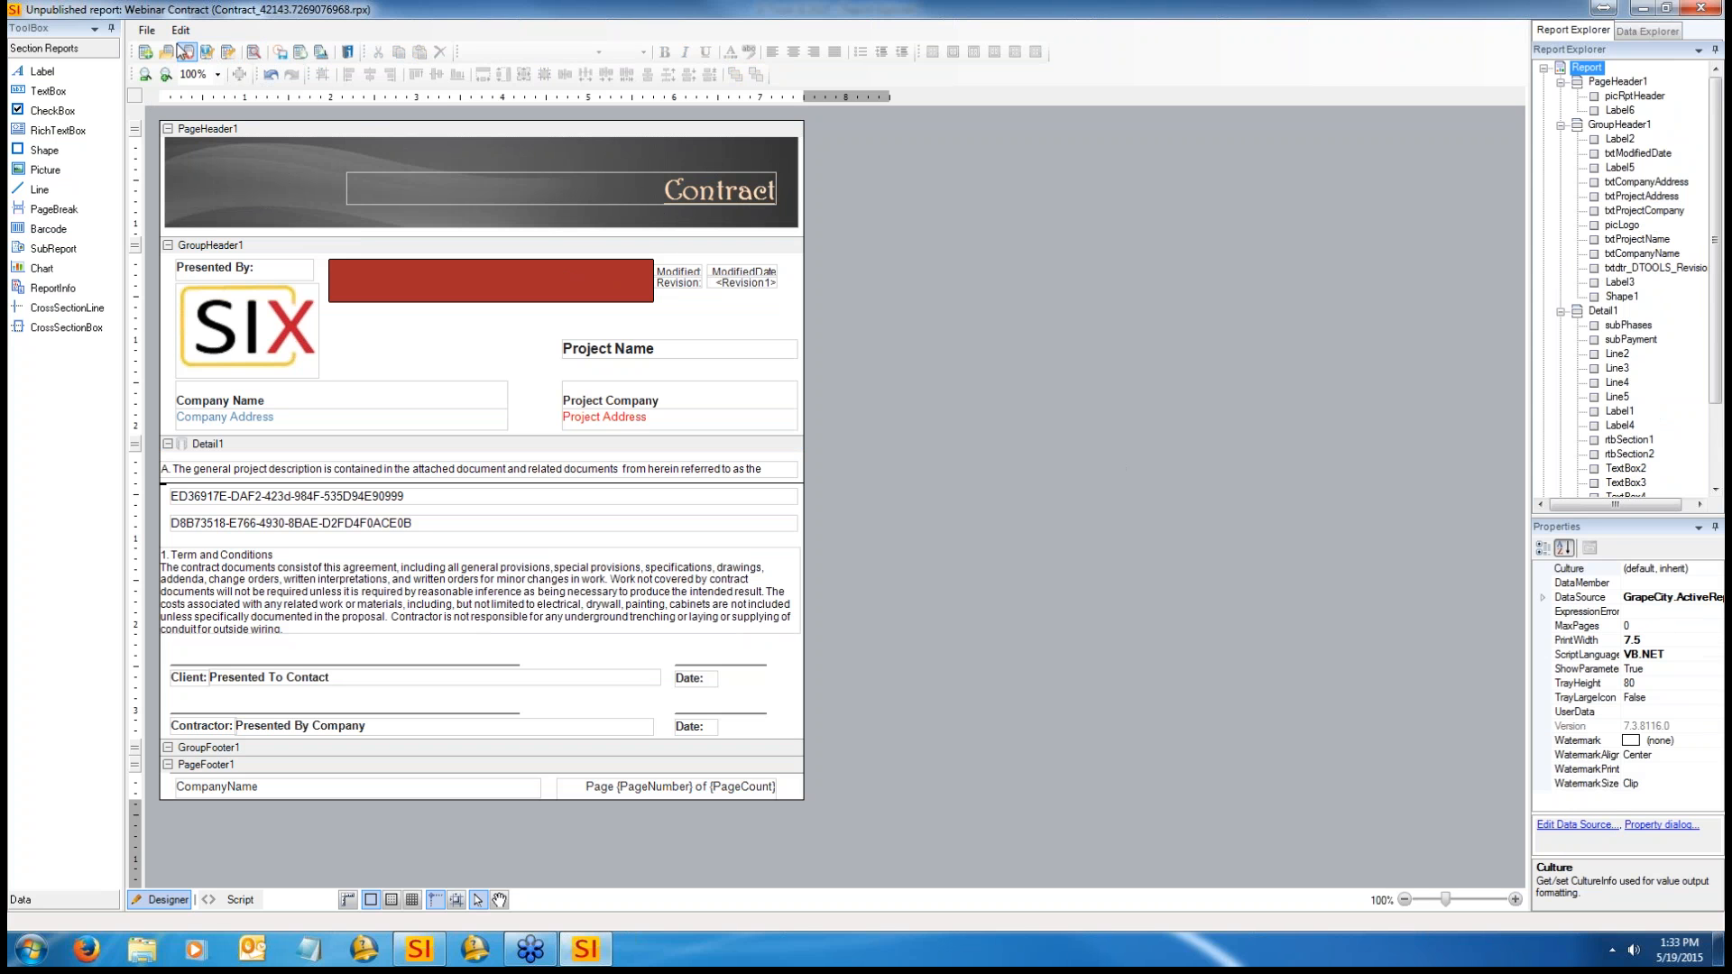
Step: Review every page of the D-Tools report information for Webinar Contract and finish with the existing settings
left_click(147, 32)
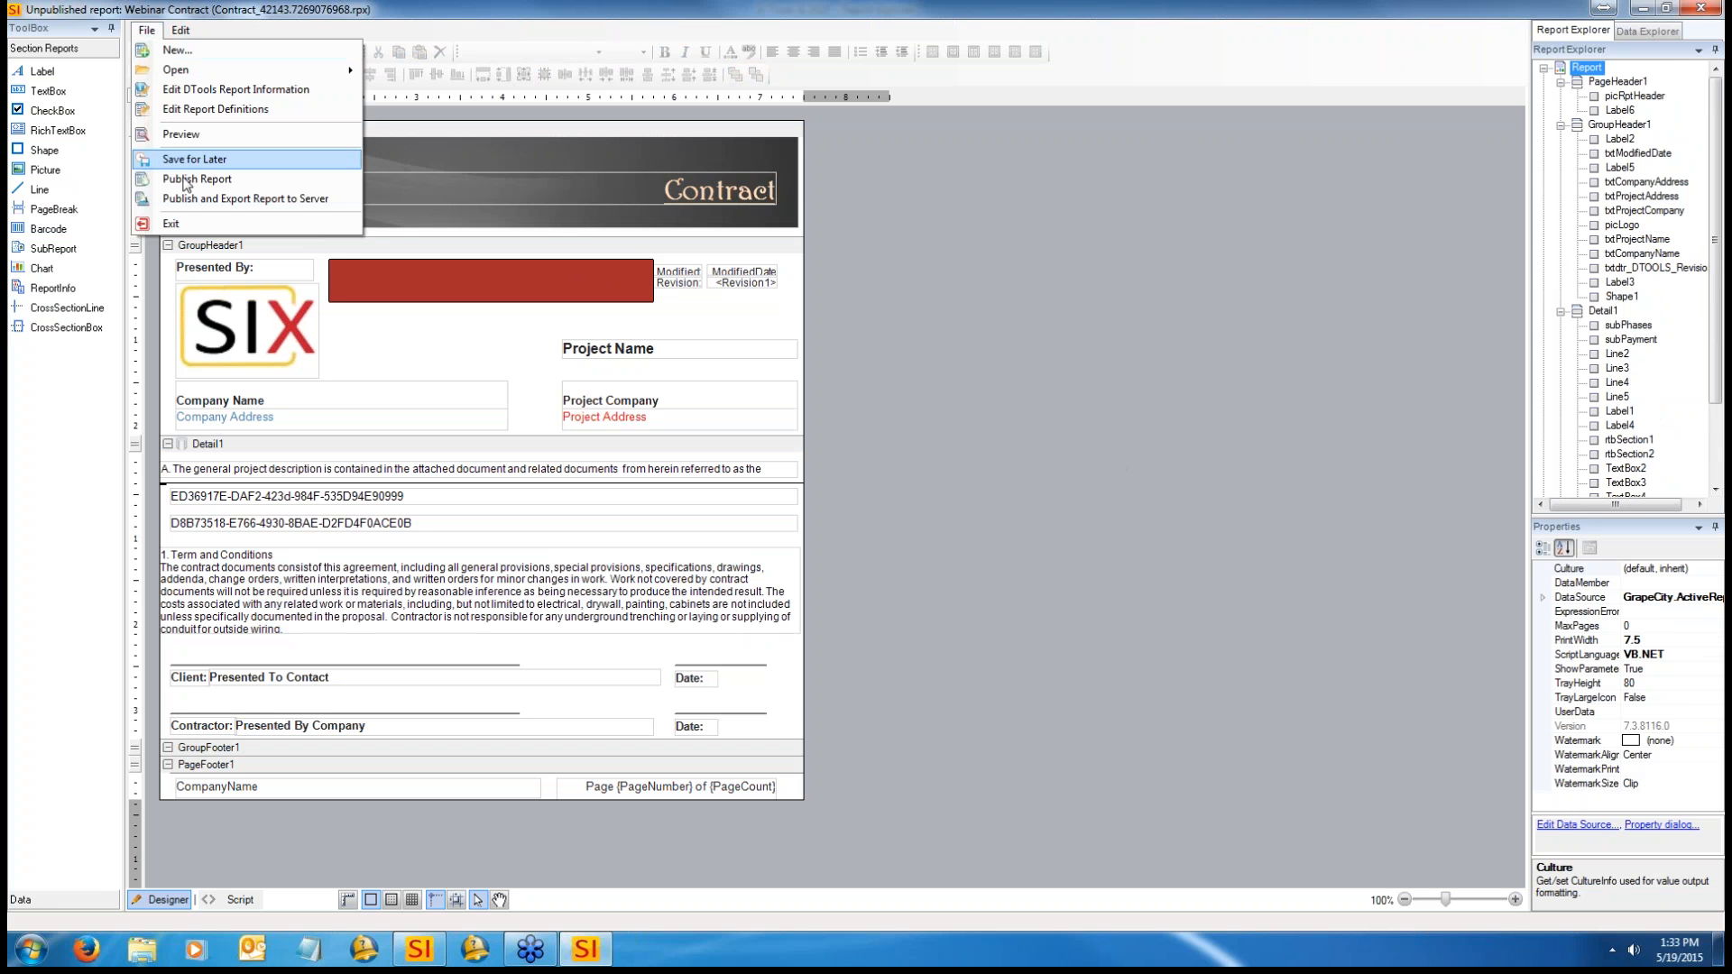
mouse_move(175, 72)
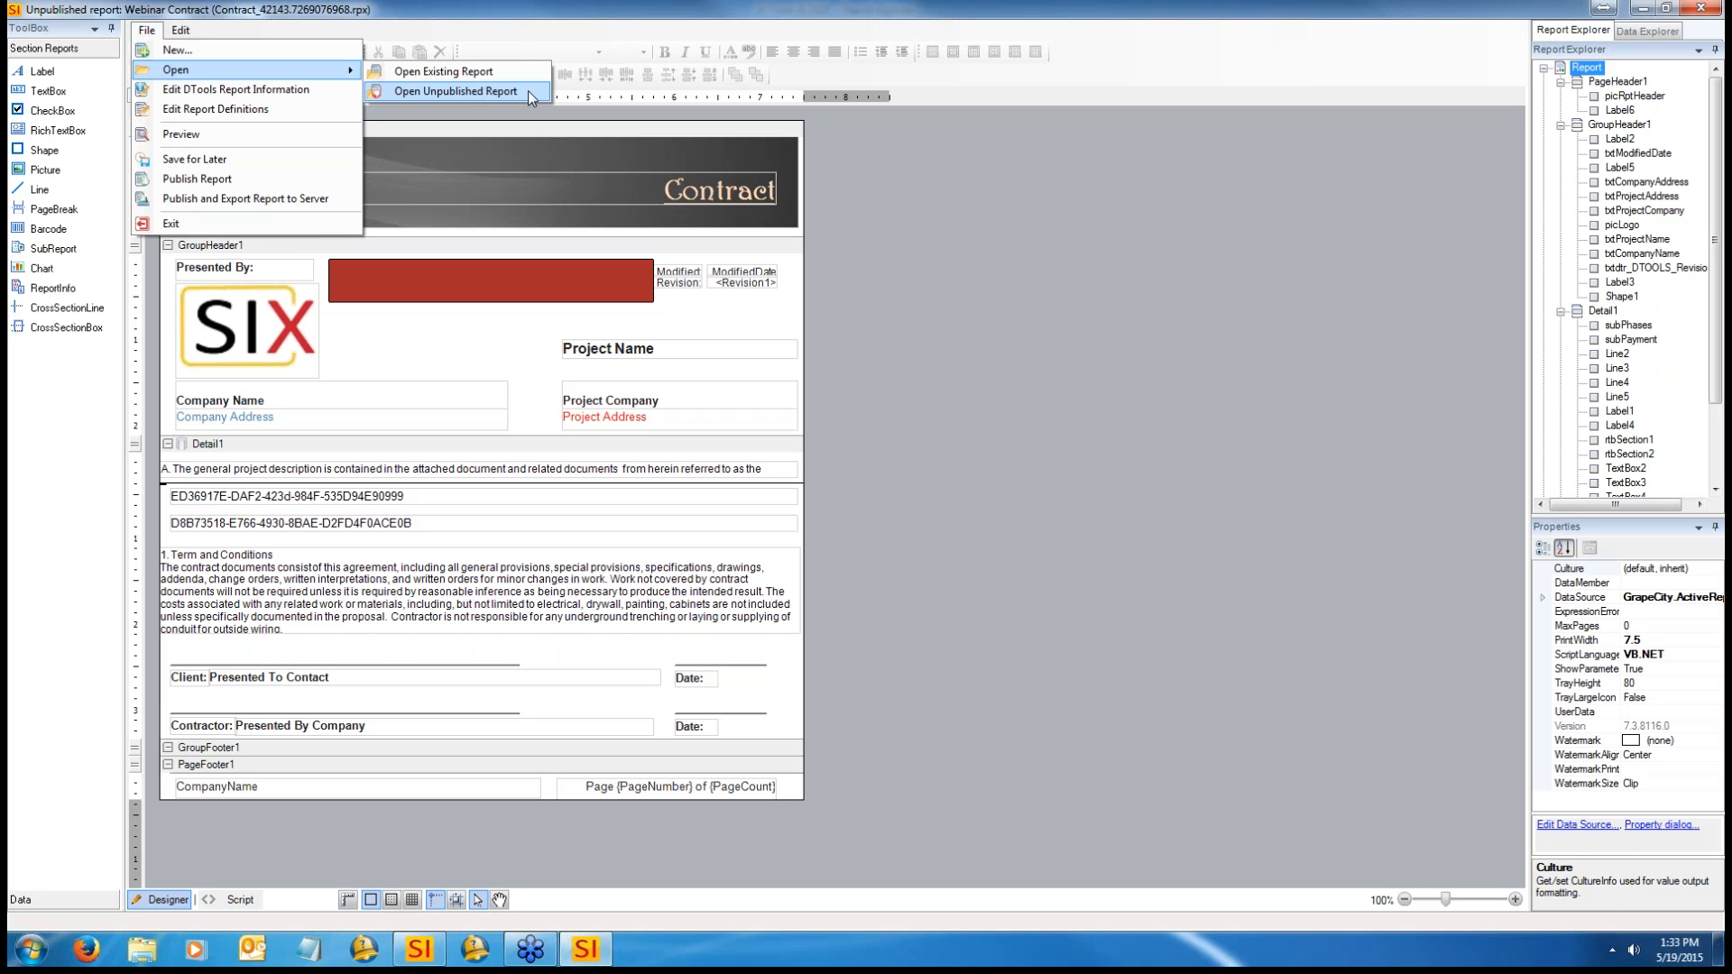
left_click(334, 97)
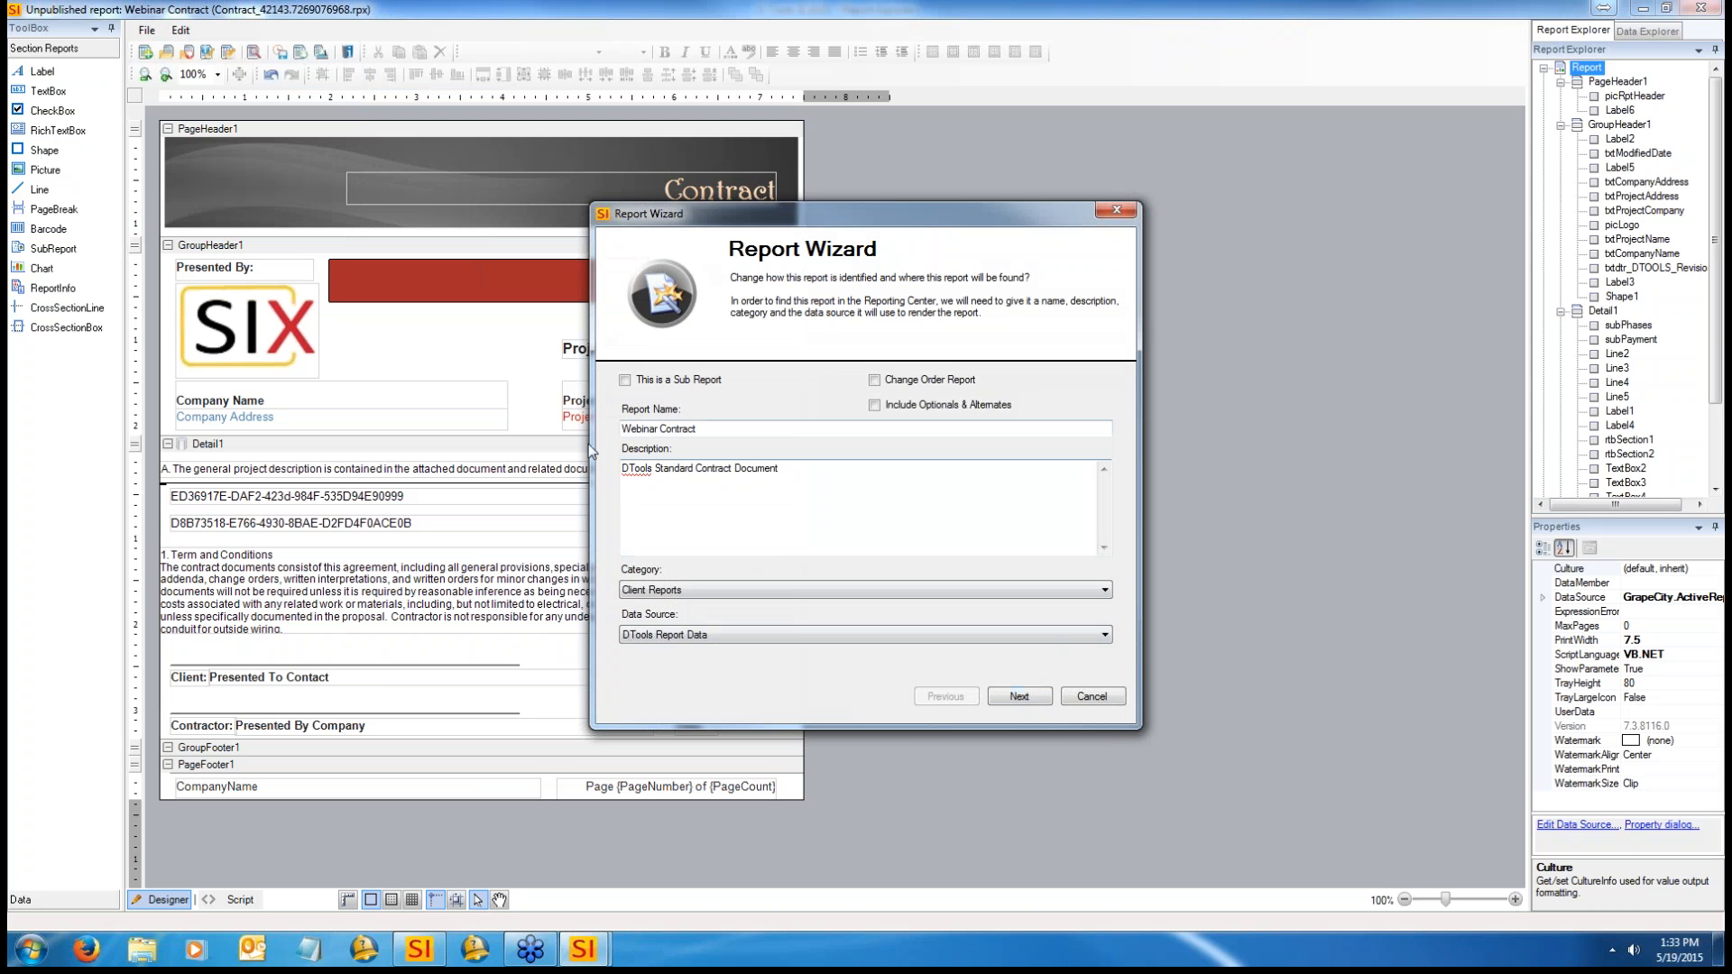
left_click(1021, 696)
left_click(1019, 697)
left_click(1012, 698)
left_click(1011, 698)
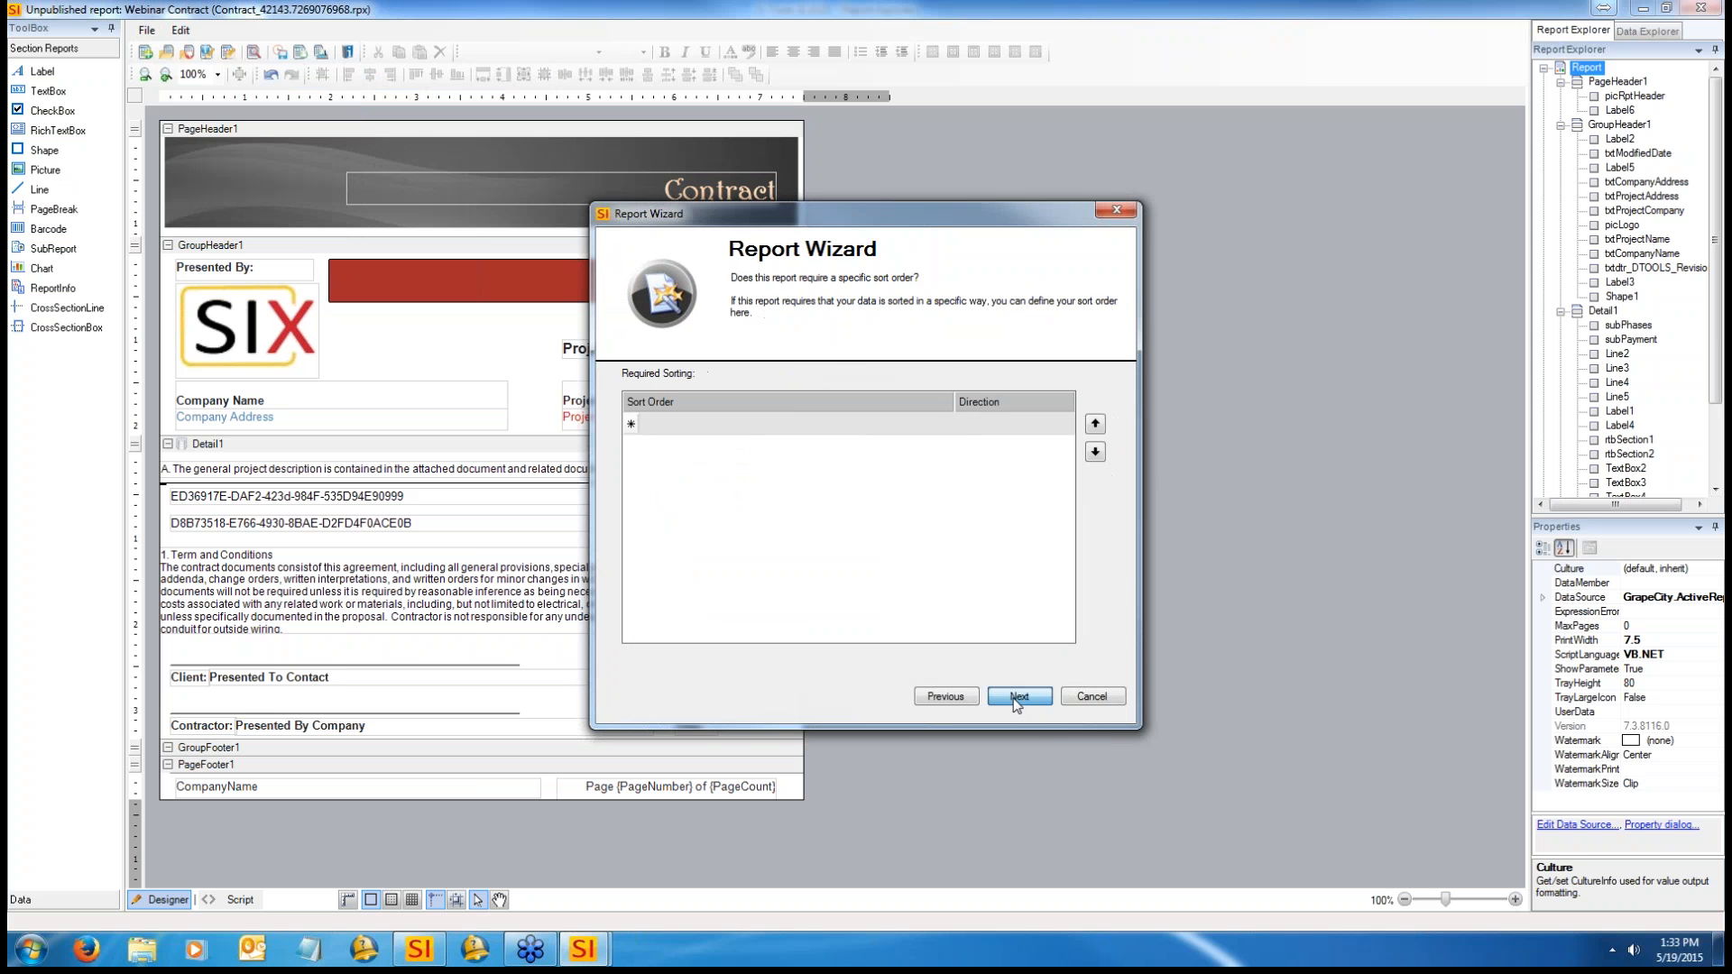
left_click(1017, 700)
left_click(1019, 699)
left_click(1022, 700)
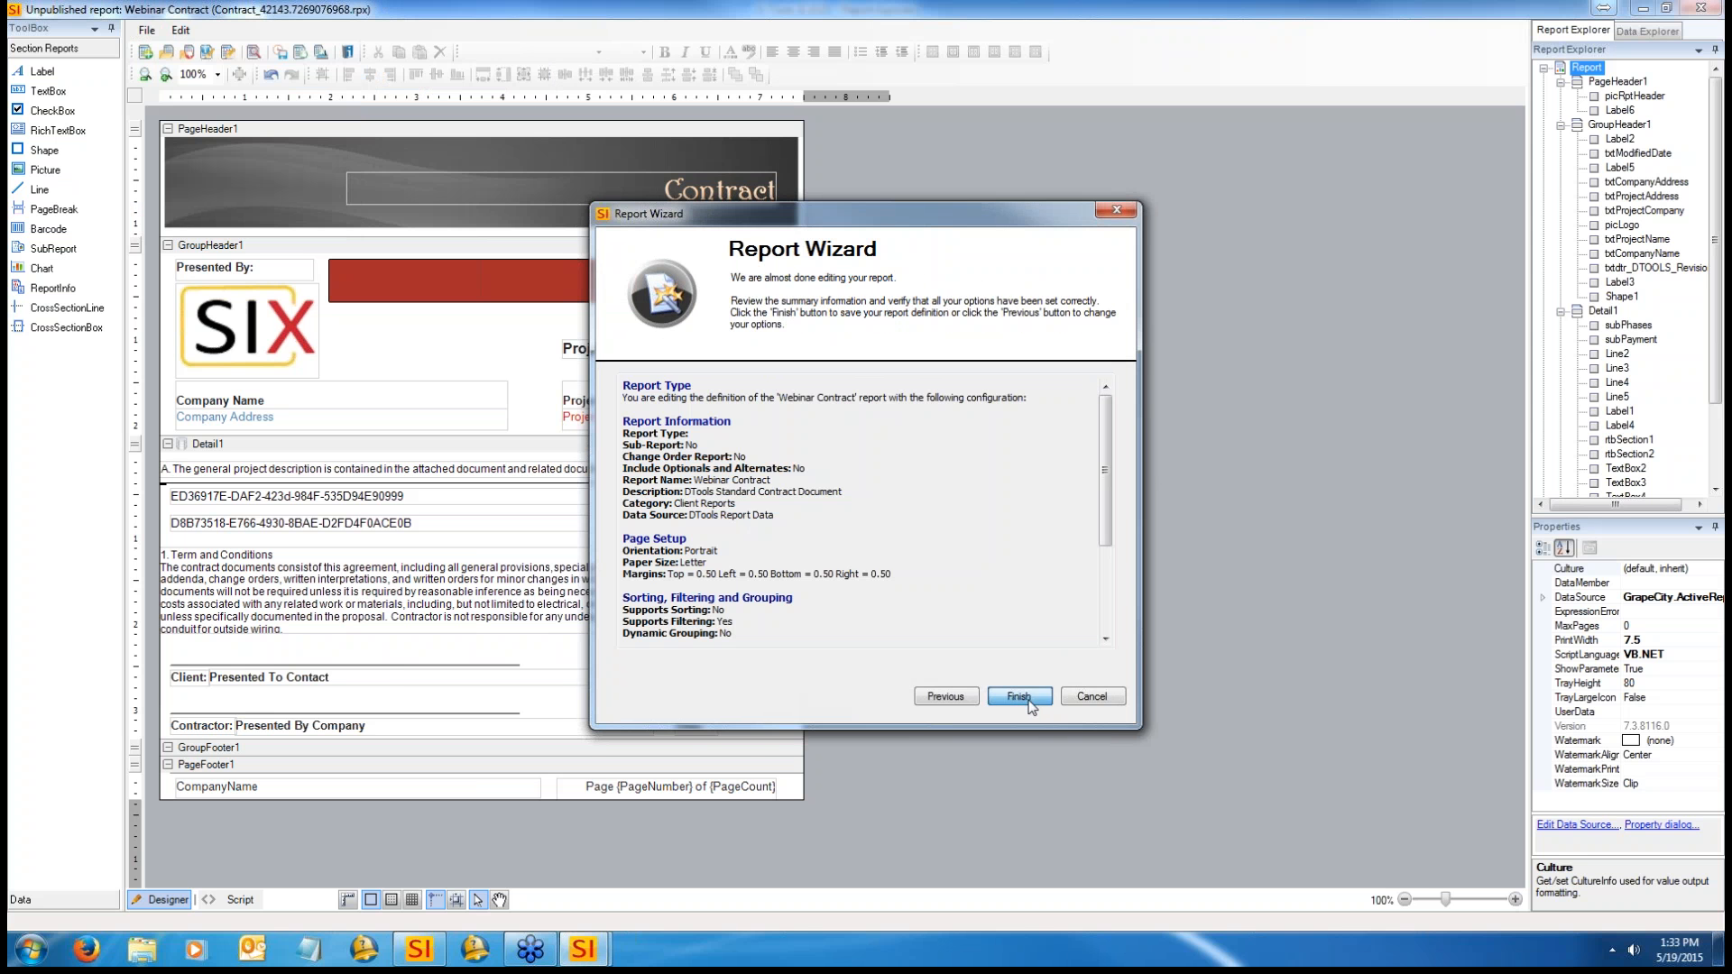
left_click(1029, 702)
Step: View the report definitions of Webinar Contract and close them without adding any
left_click(147, 30)
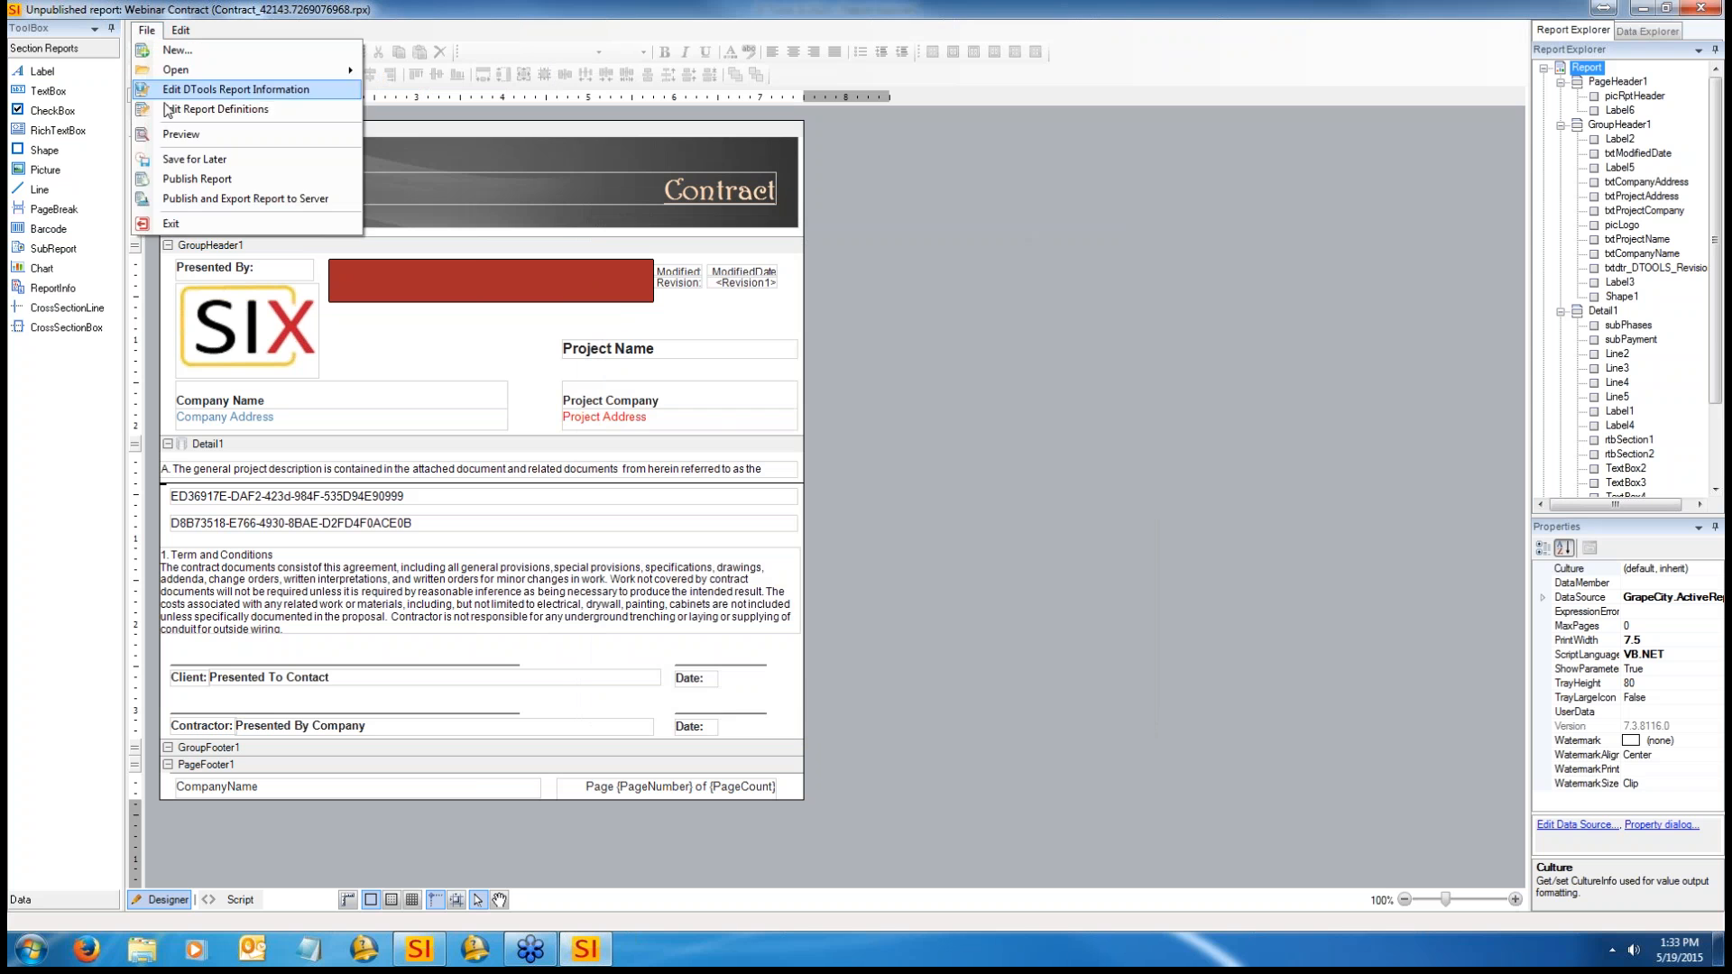
left_click(170, 109)
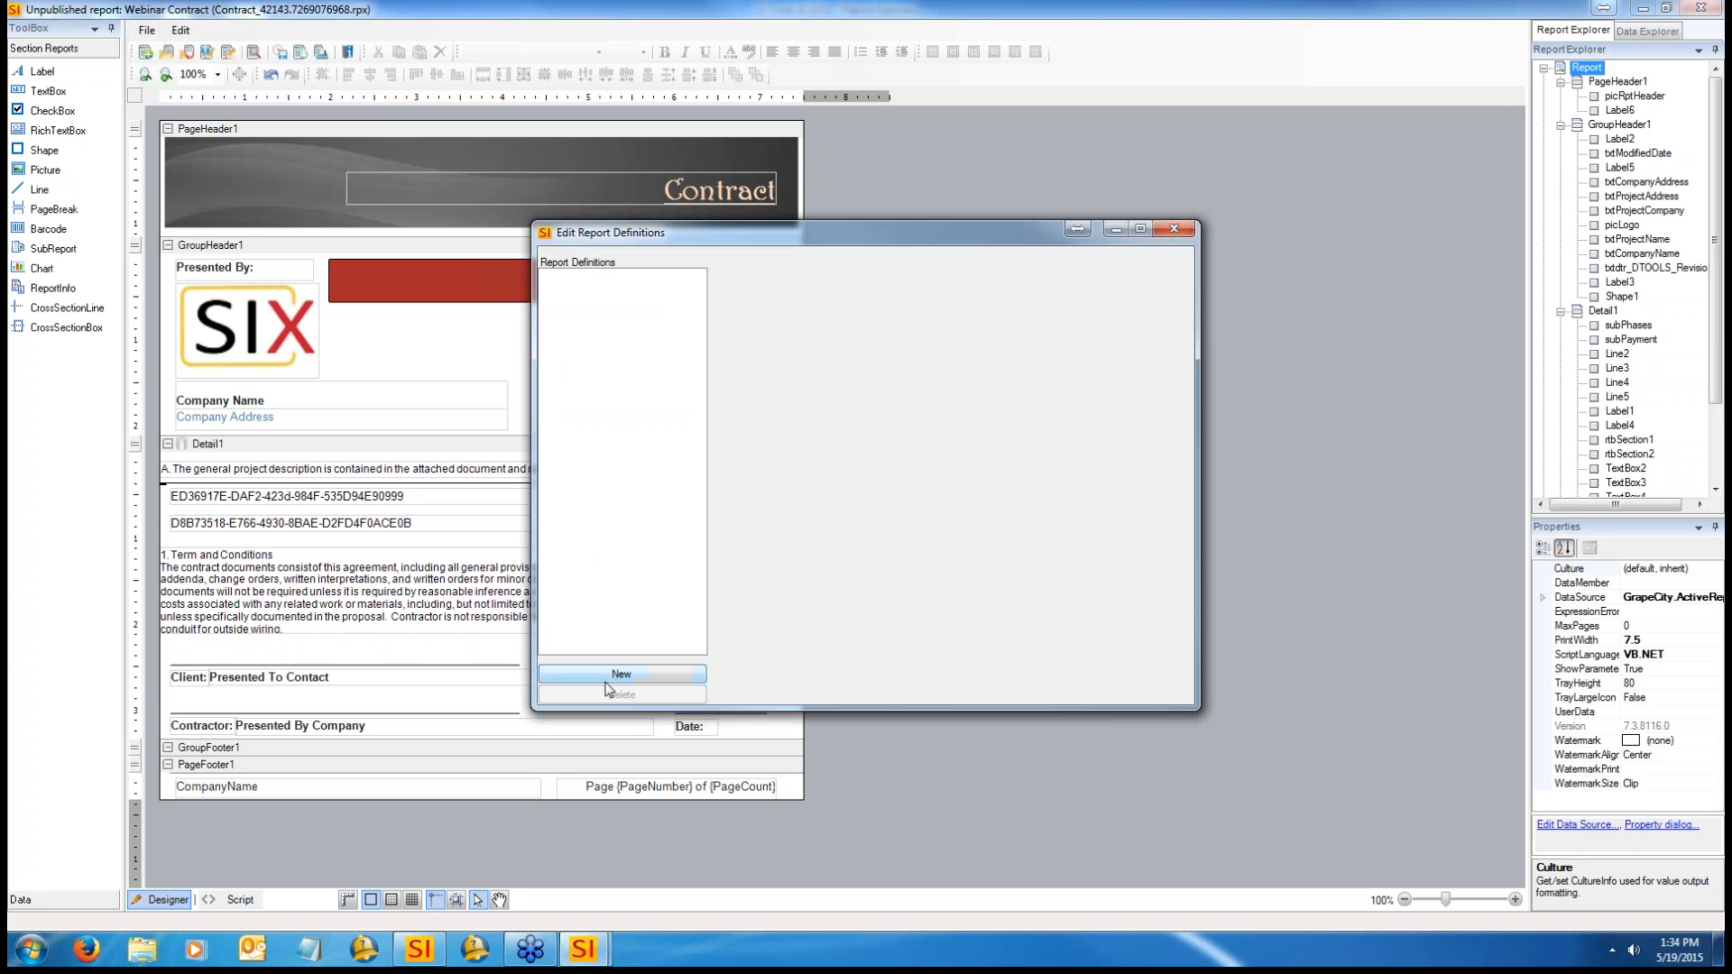
left_click(1177, 229)
Step: Preview the Webinar Contract report and examine its header, payment schedule and the added line in the terms
left_click(146, 31)
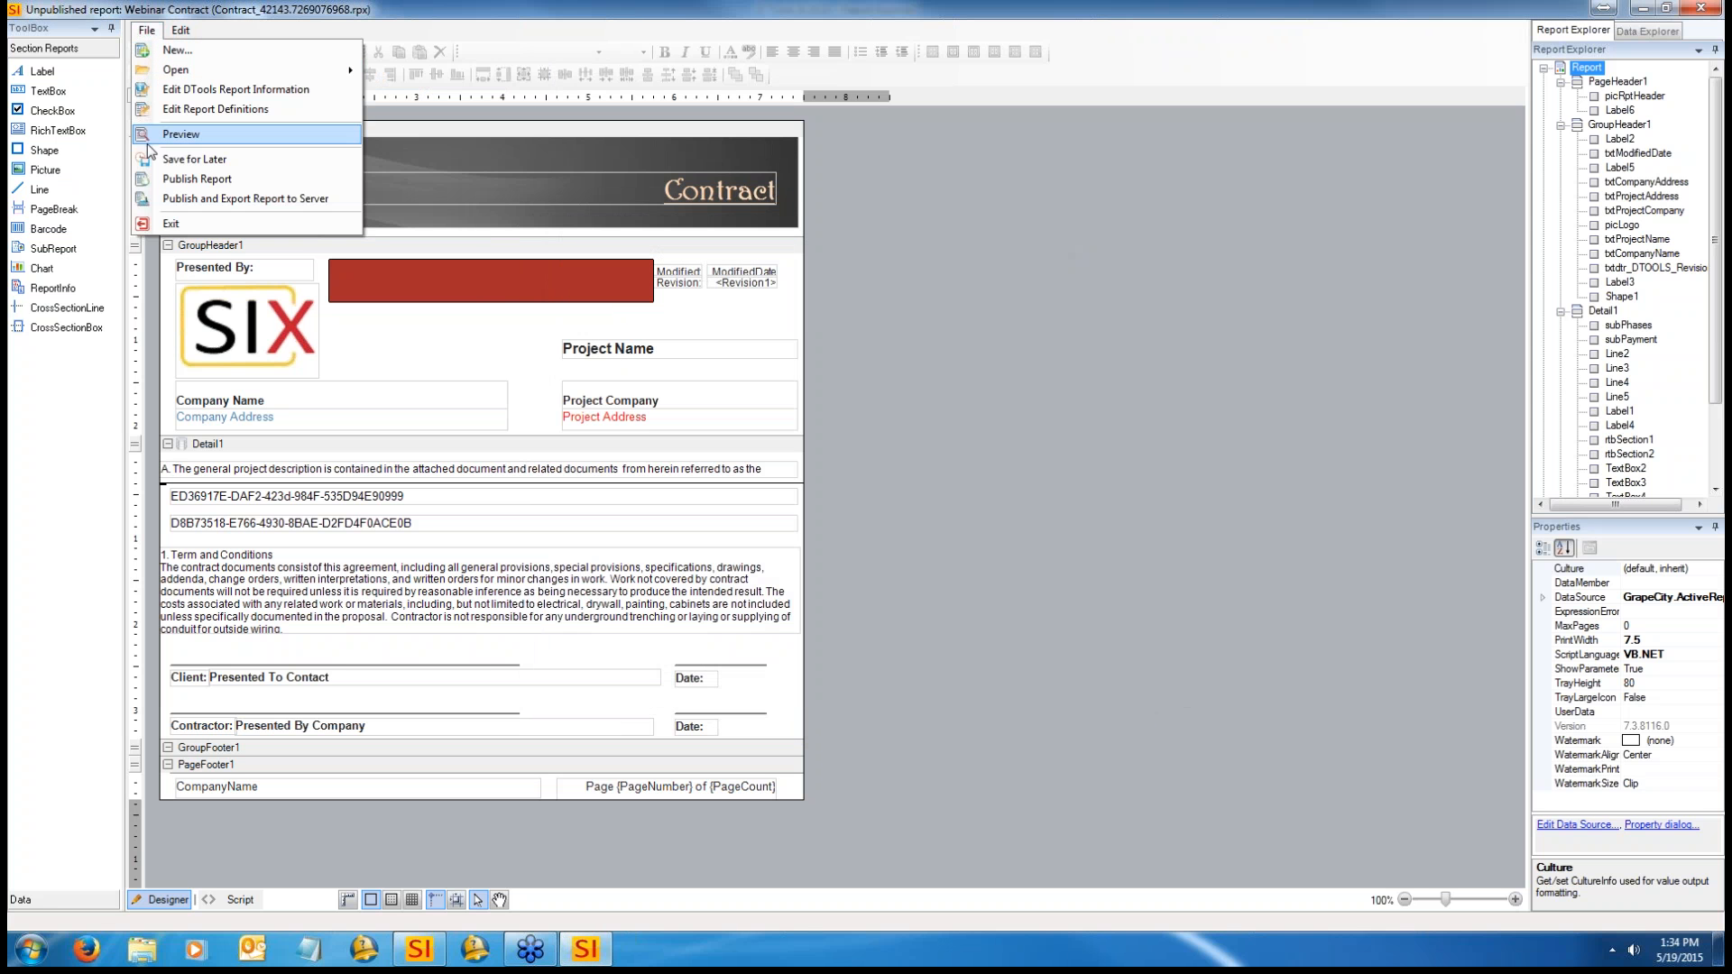
left_click(146, 143)
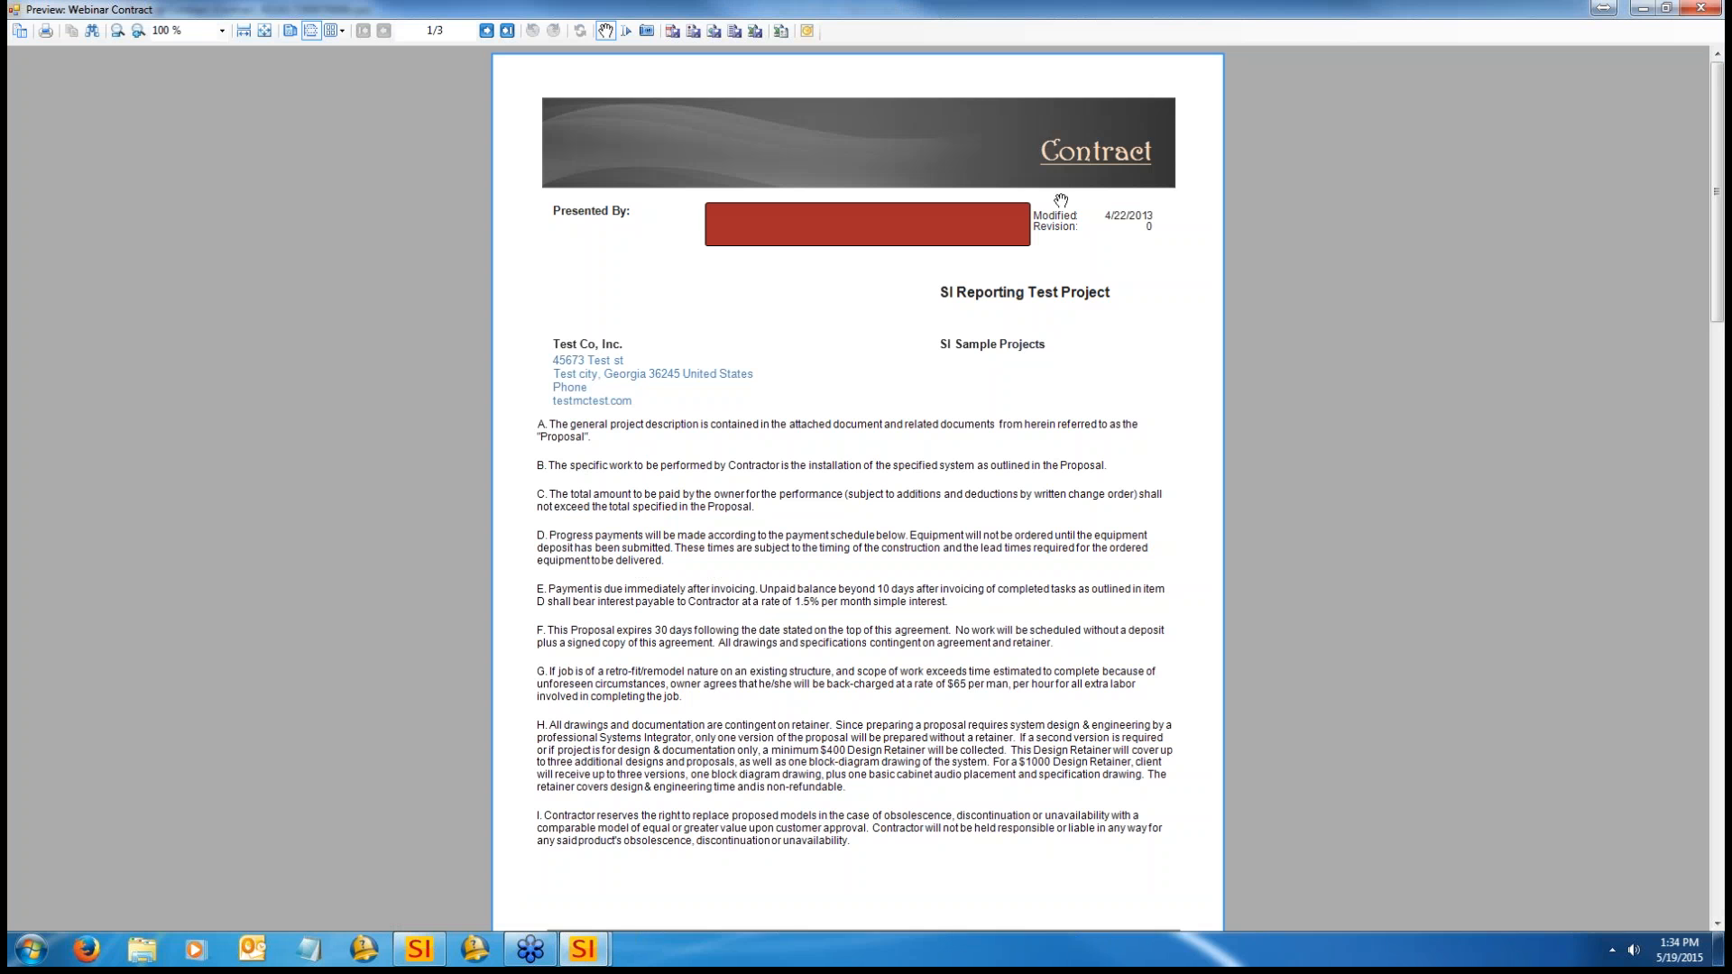
scroll(869, 315, "down", 8)
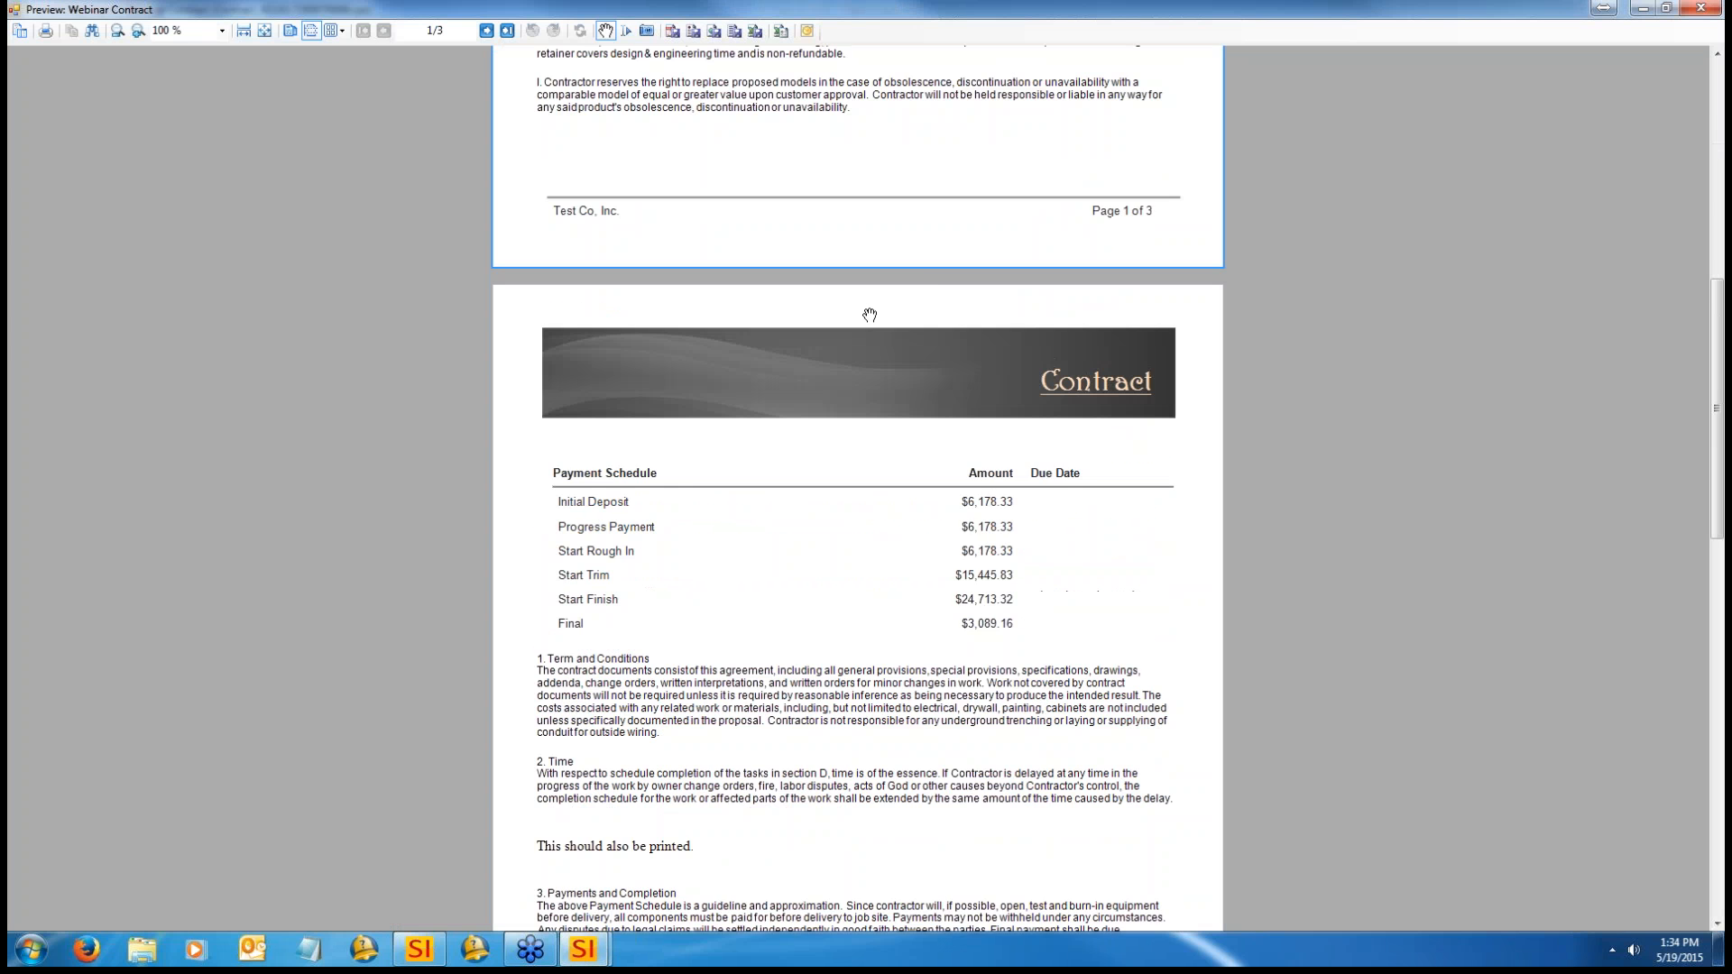
scroll(869, 315, "up", 8)
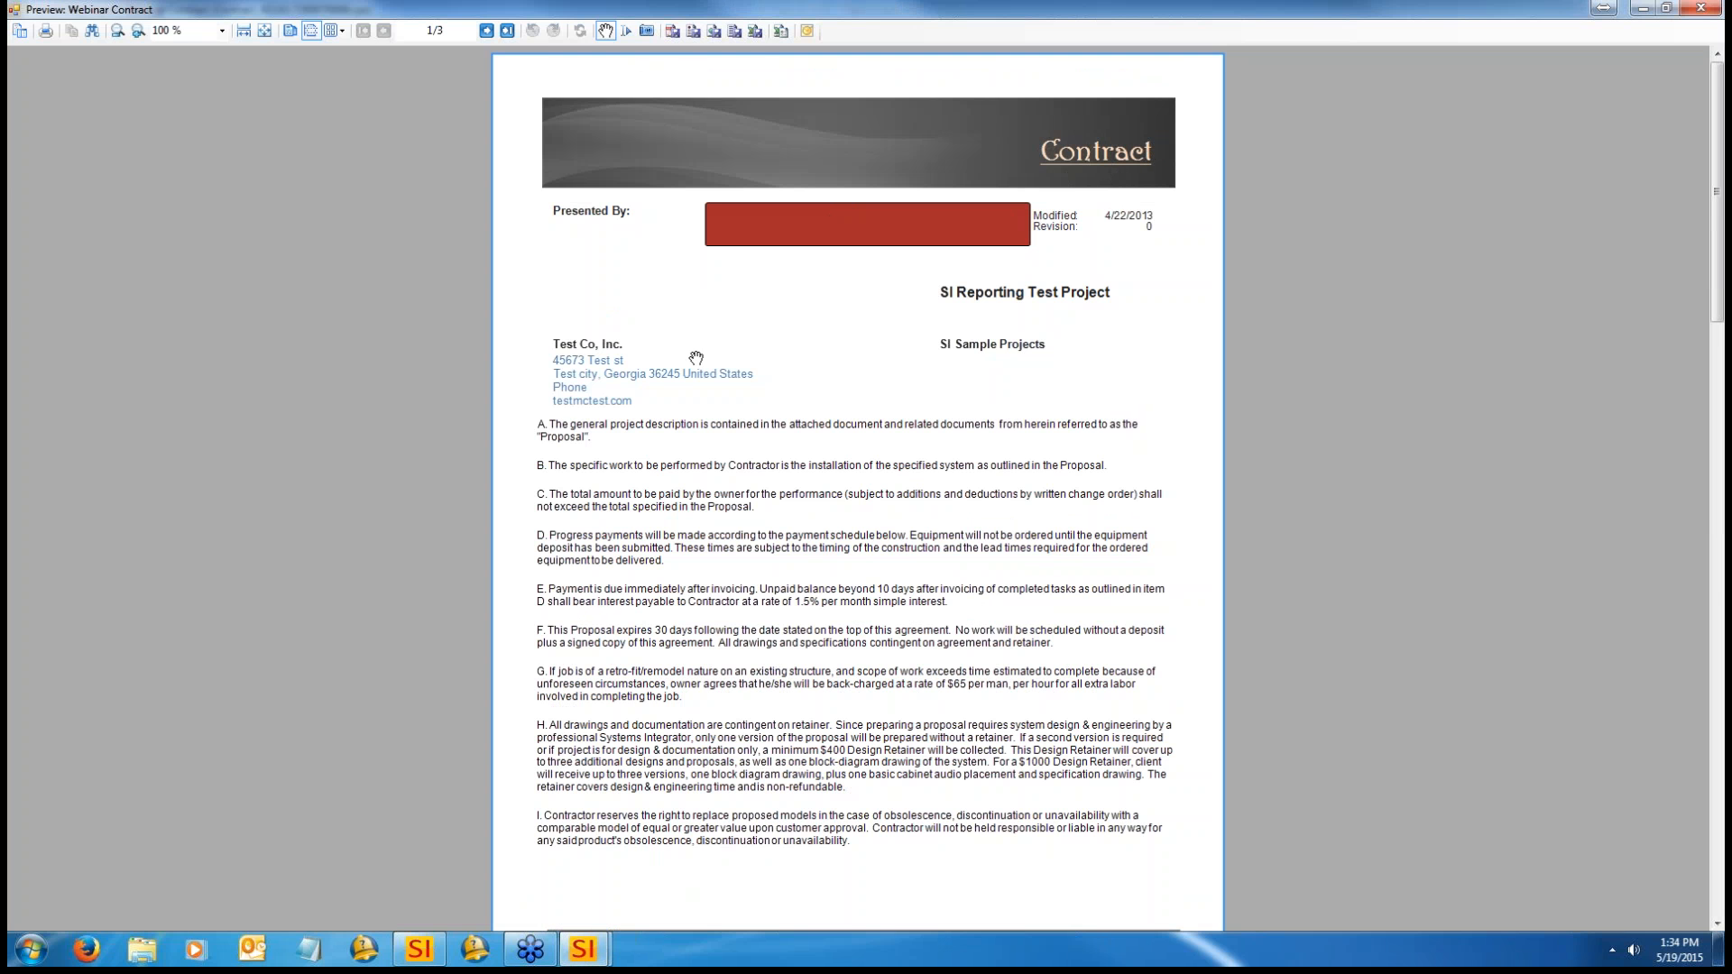
scroll(848, 370, "down", 15)
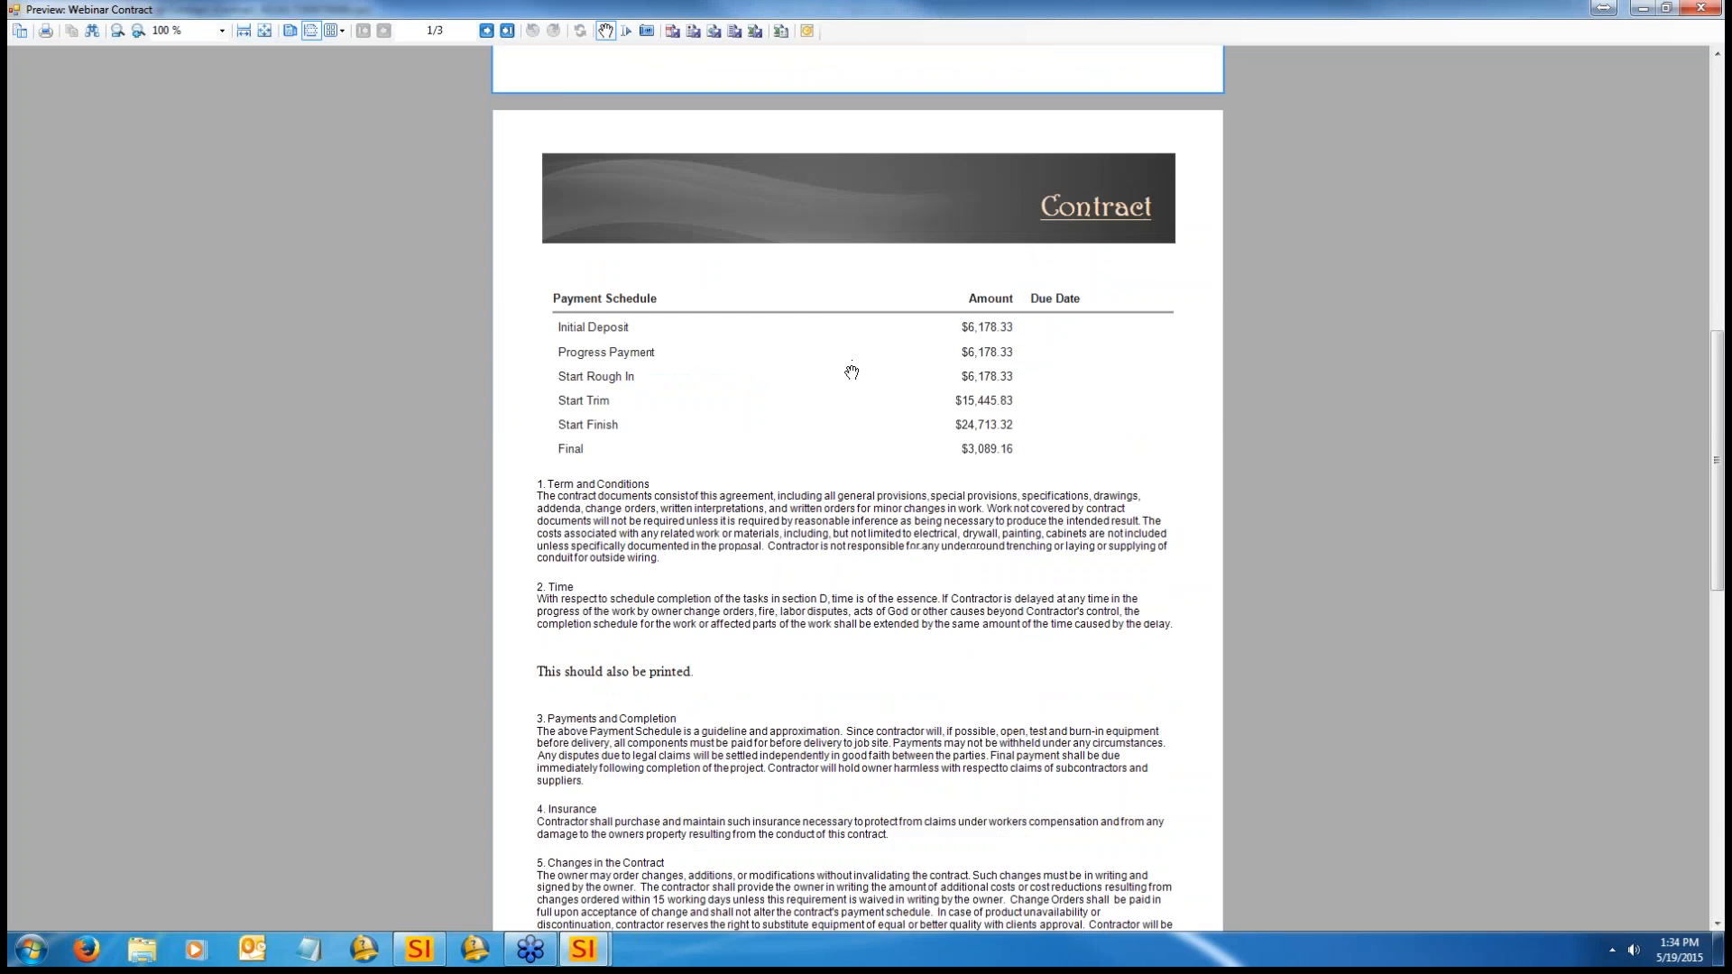
left_click(1702, 8)
Step: Publish the Webinar Contract report without exporting it to the server
left_click(145, 30)
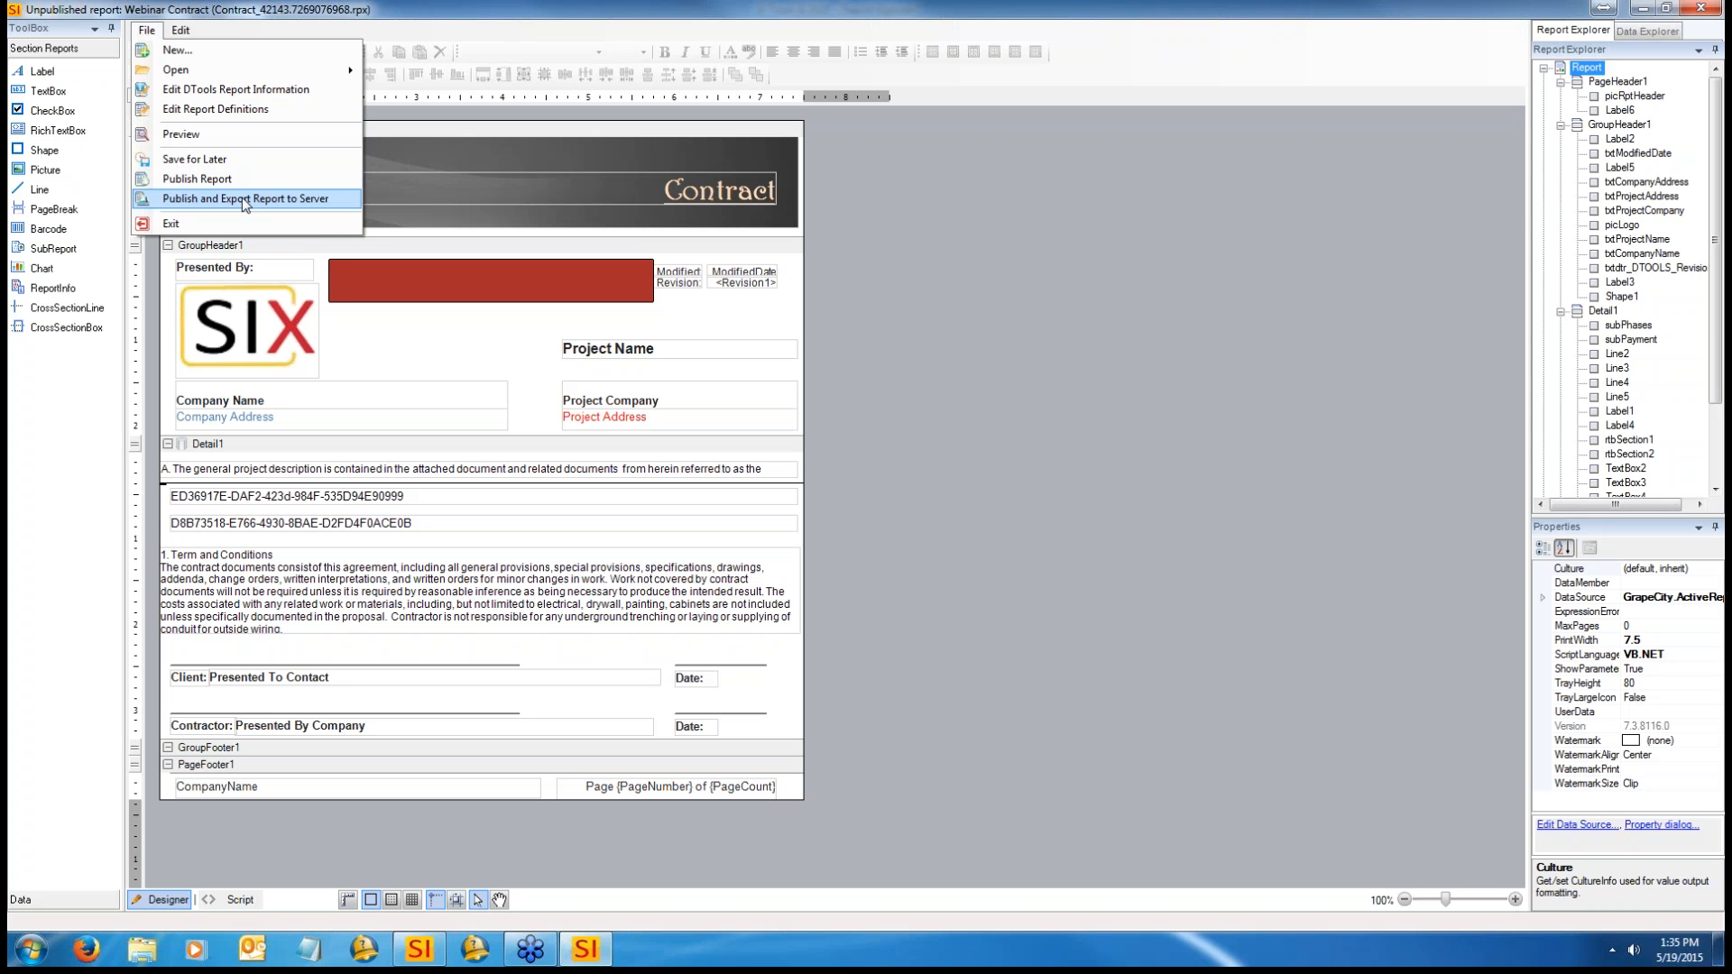
left_click(249, 177)
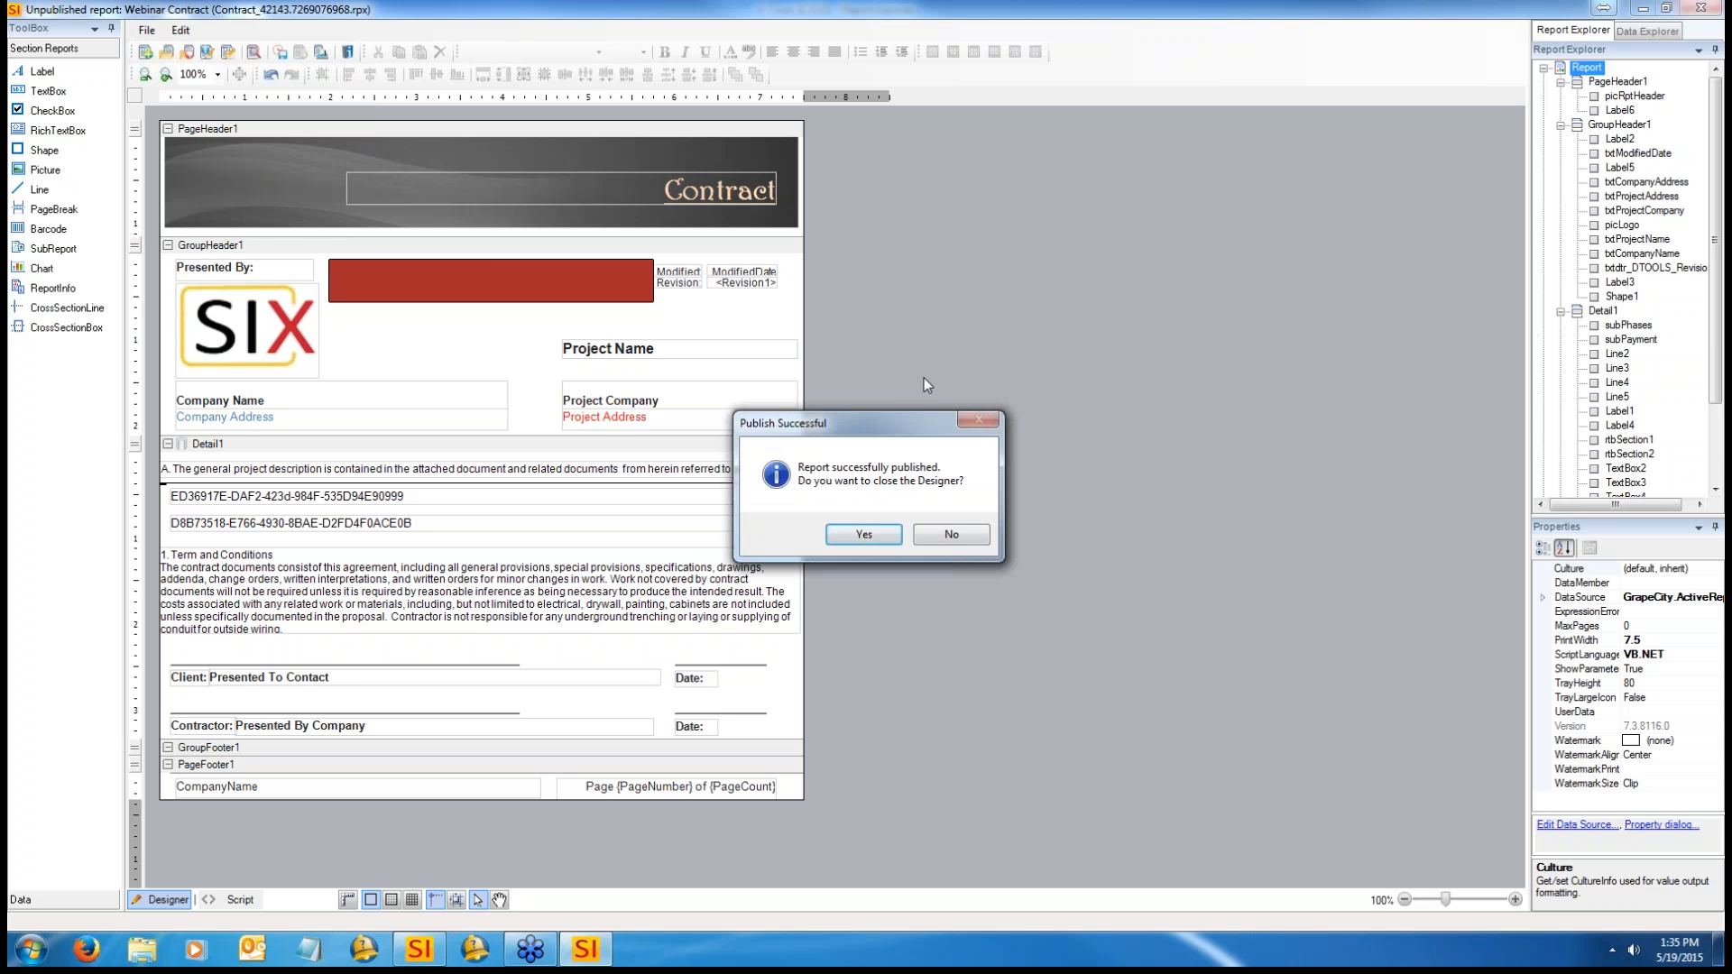
Step: Close the report designer and select the Webinar Contract report among the client reports
left_click(891, 539)
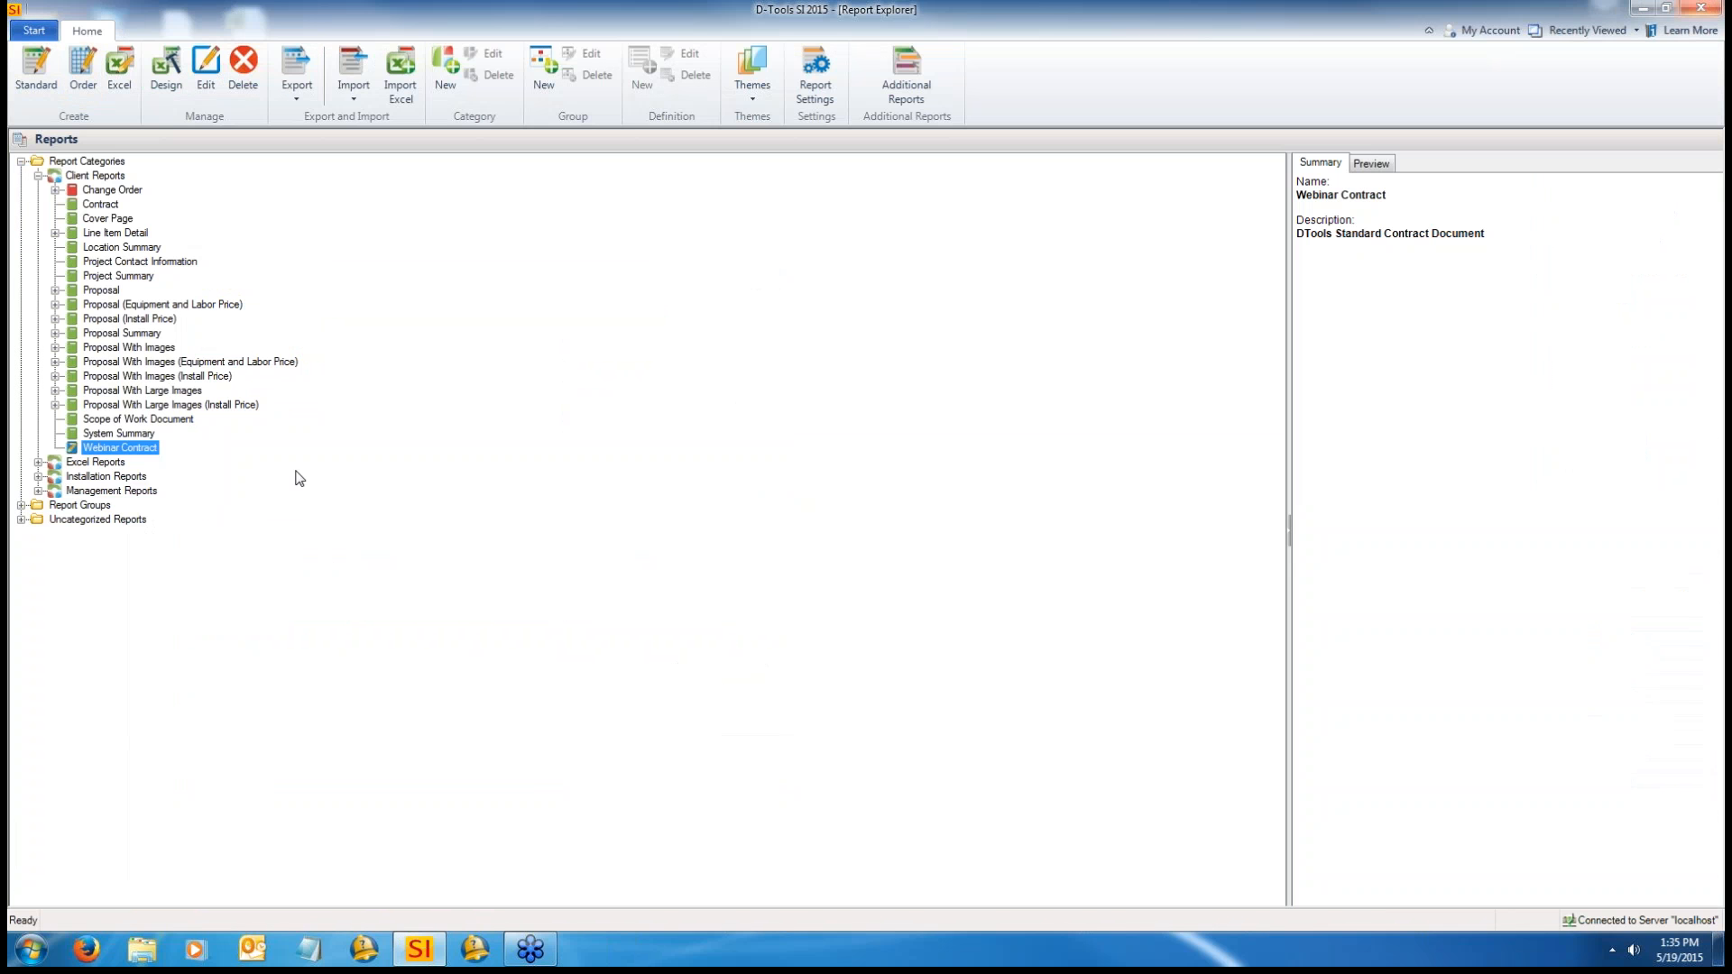
left_click(116, 436)
left_click(116, 448)
Step: Open the project list and run the Webinar Contract client report for the QuickBooks project
left_click(34, 29)
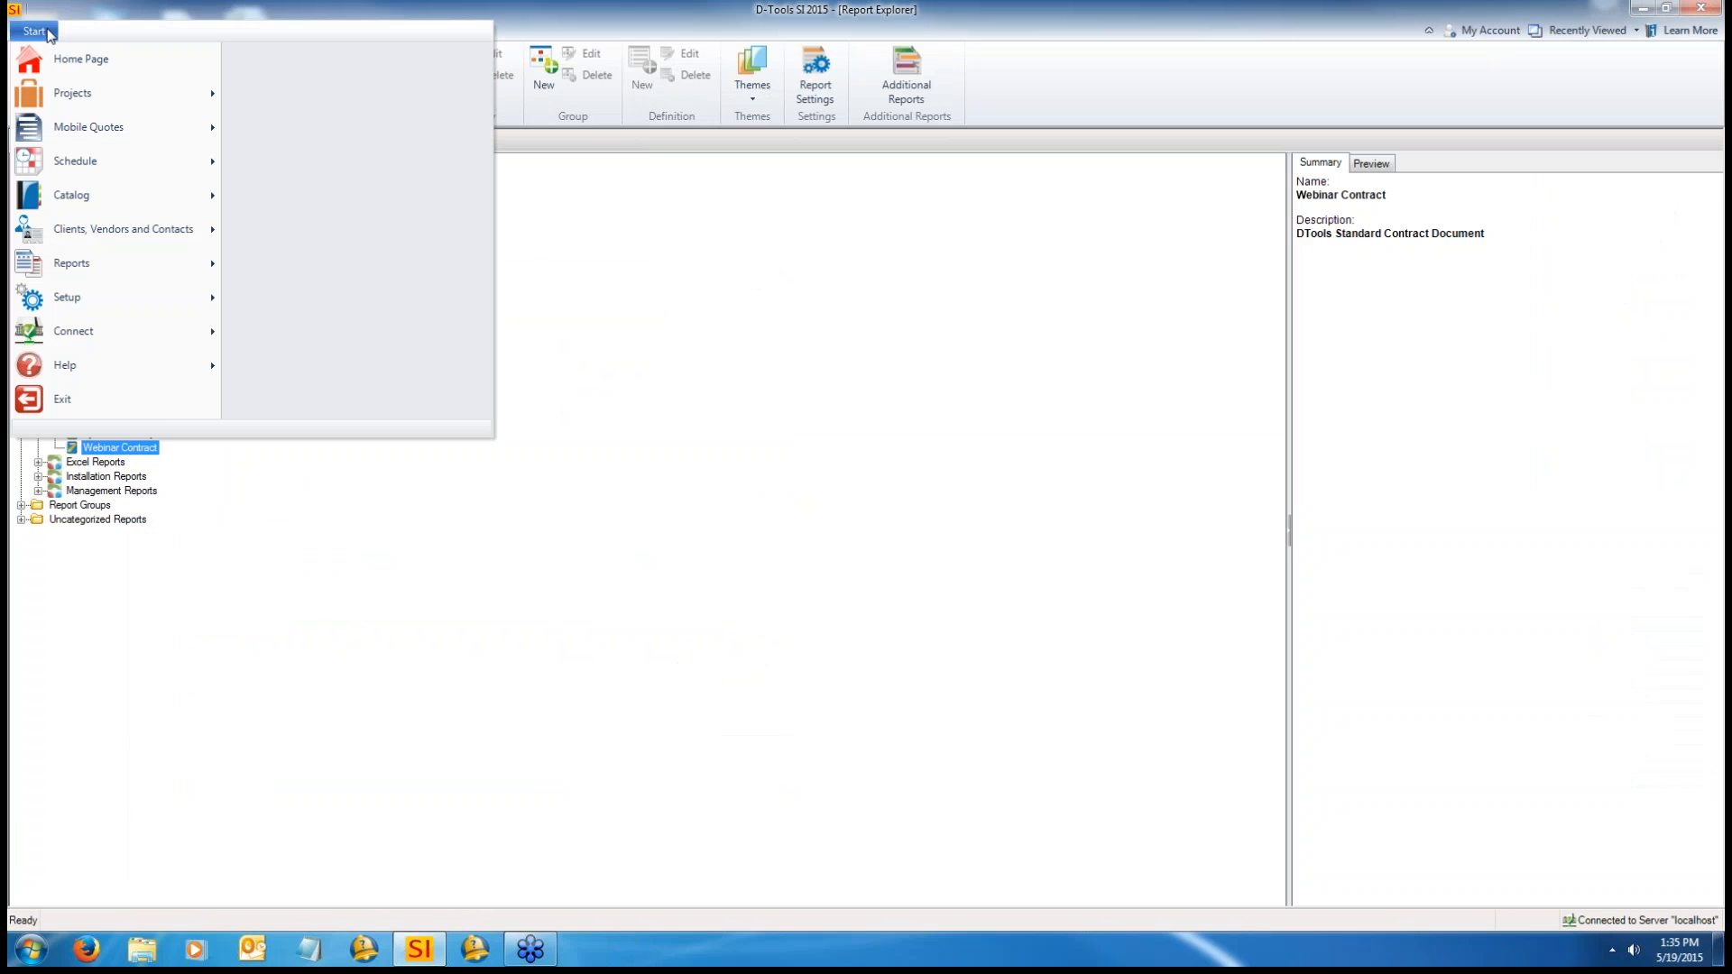
mouse_move(69, 93)
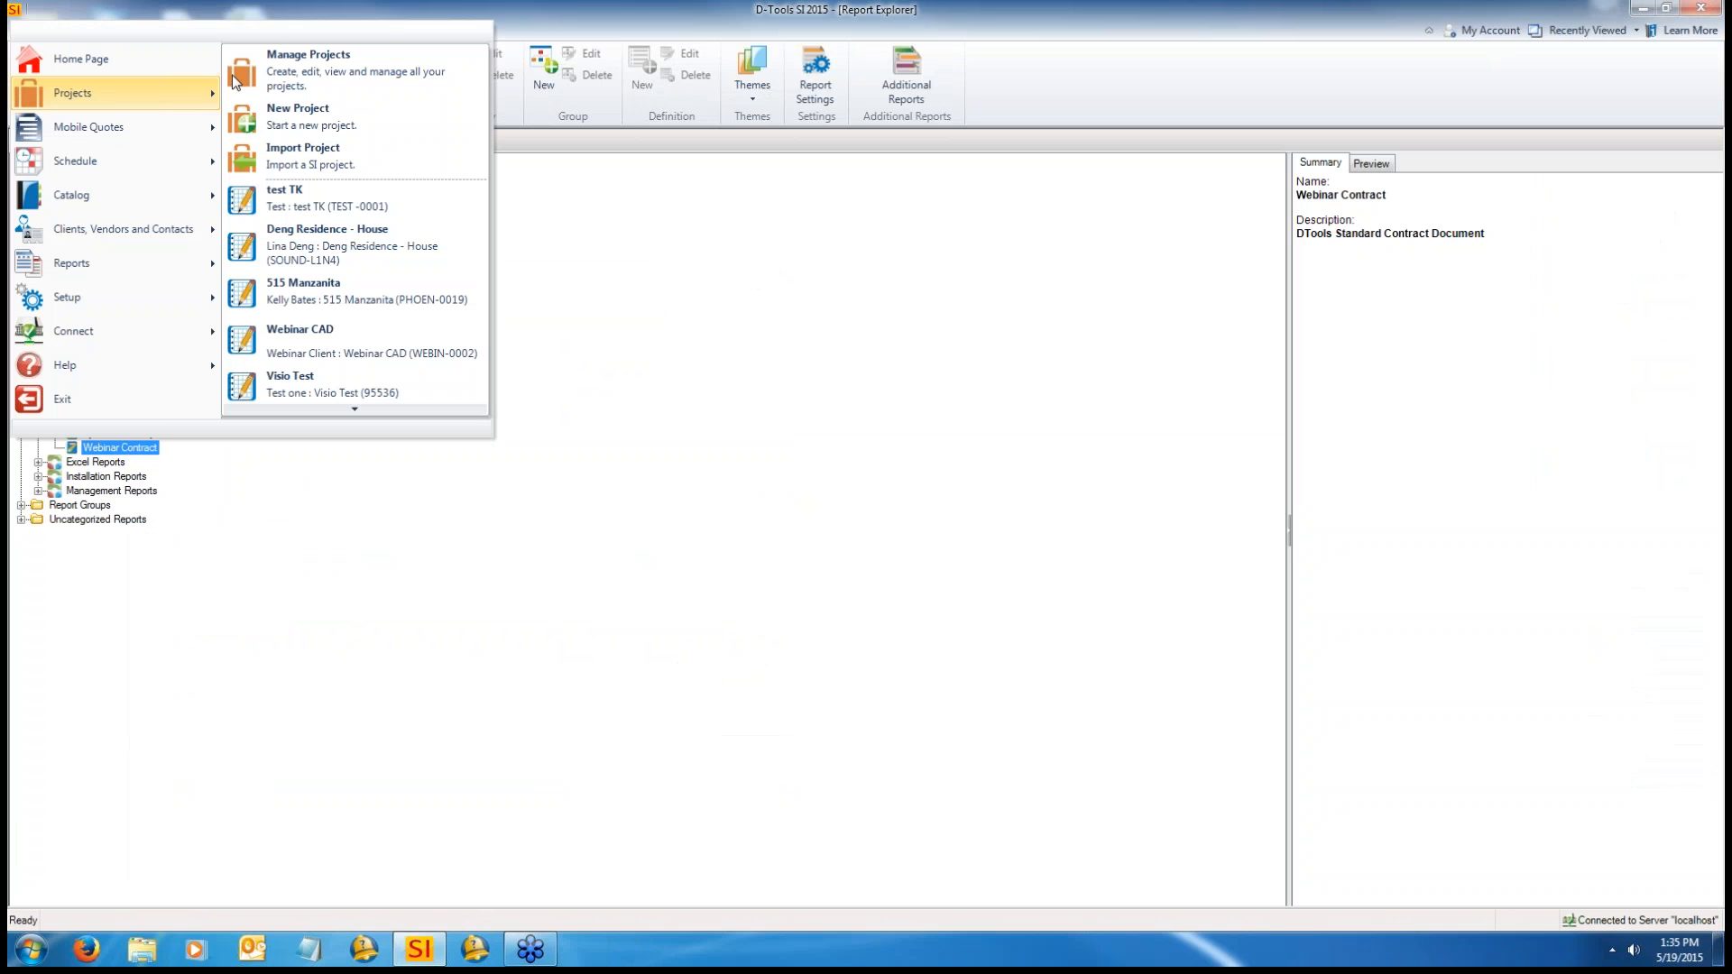
left_click(287, 73)
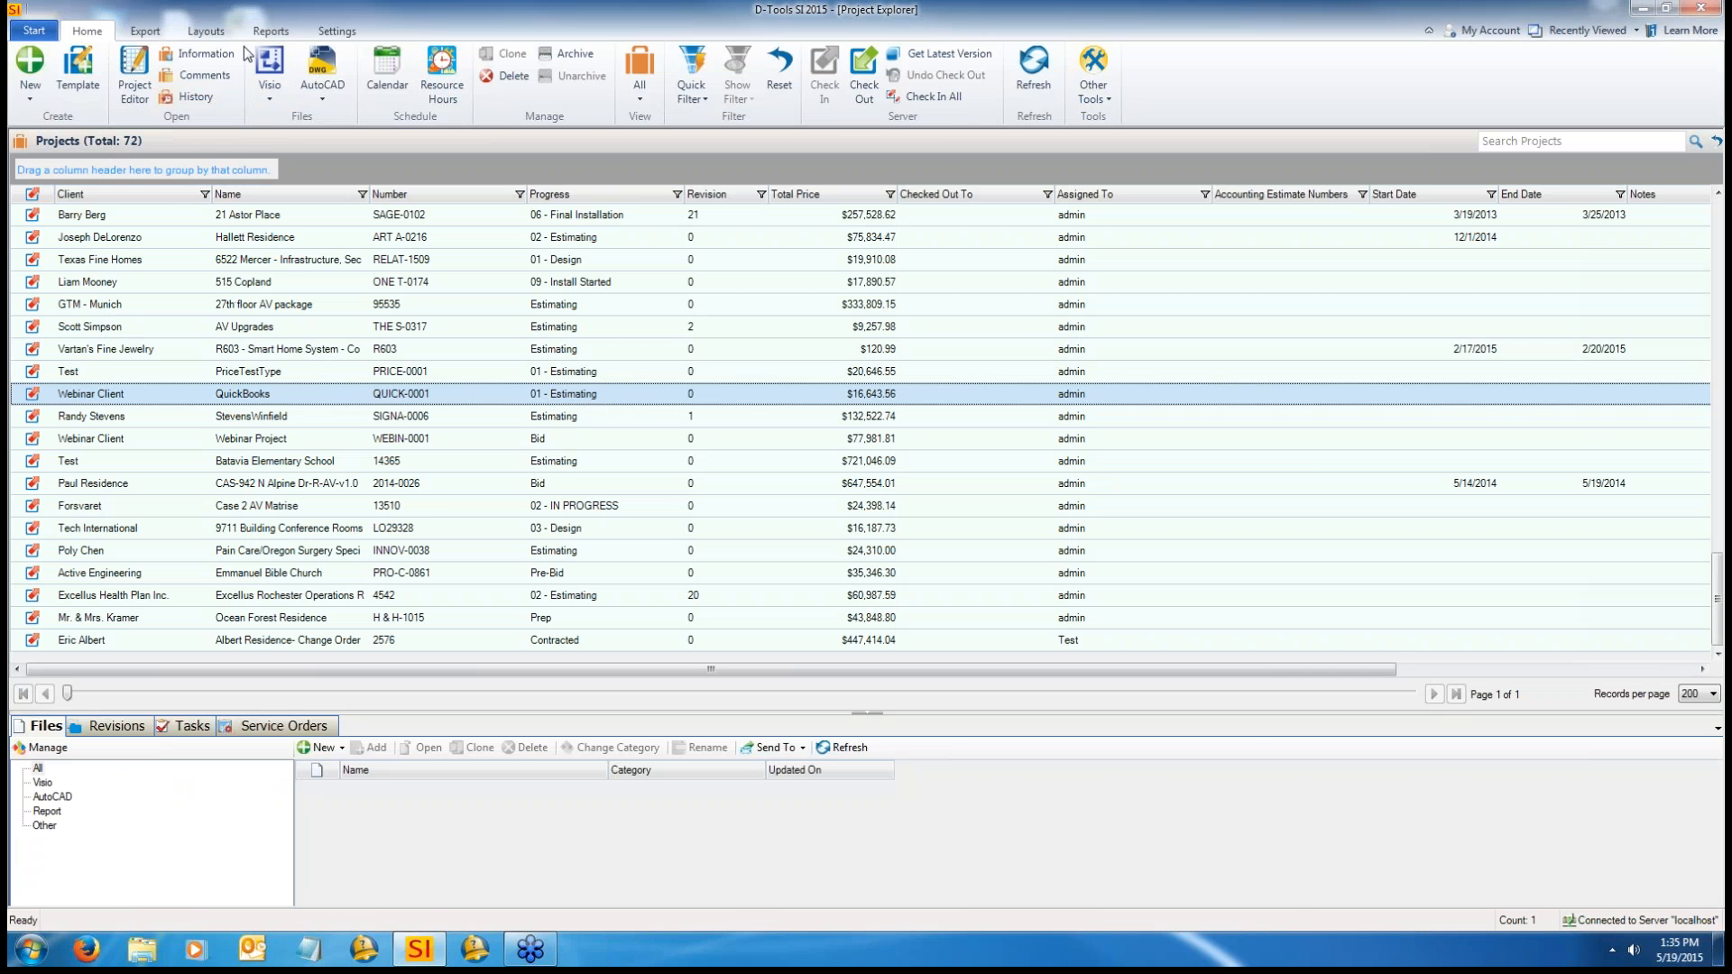
left_click(270, 31)
left_click(33, 72)
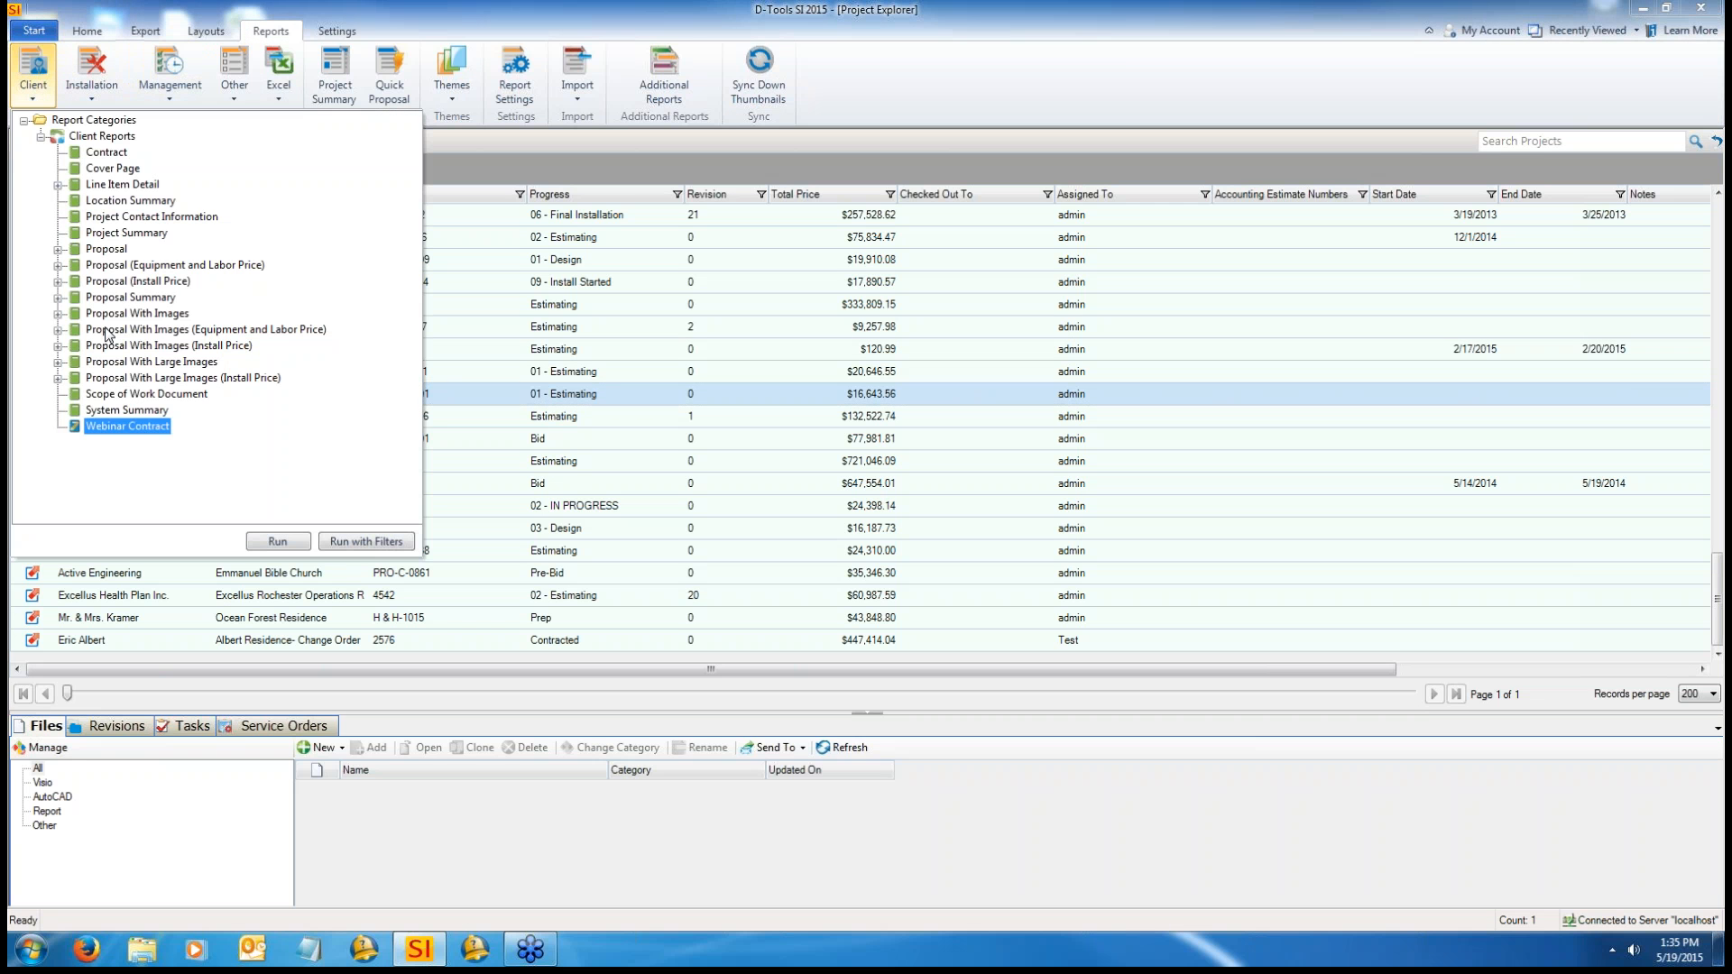
left_click(277, 541)
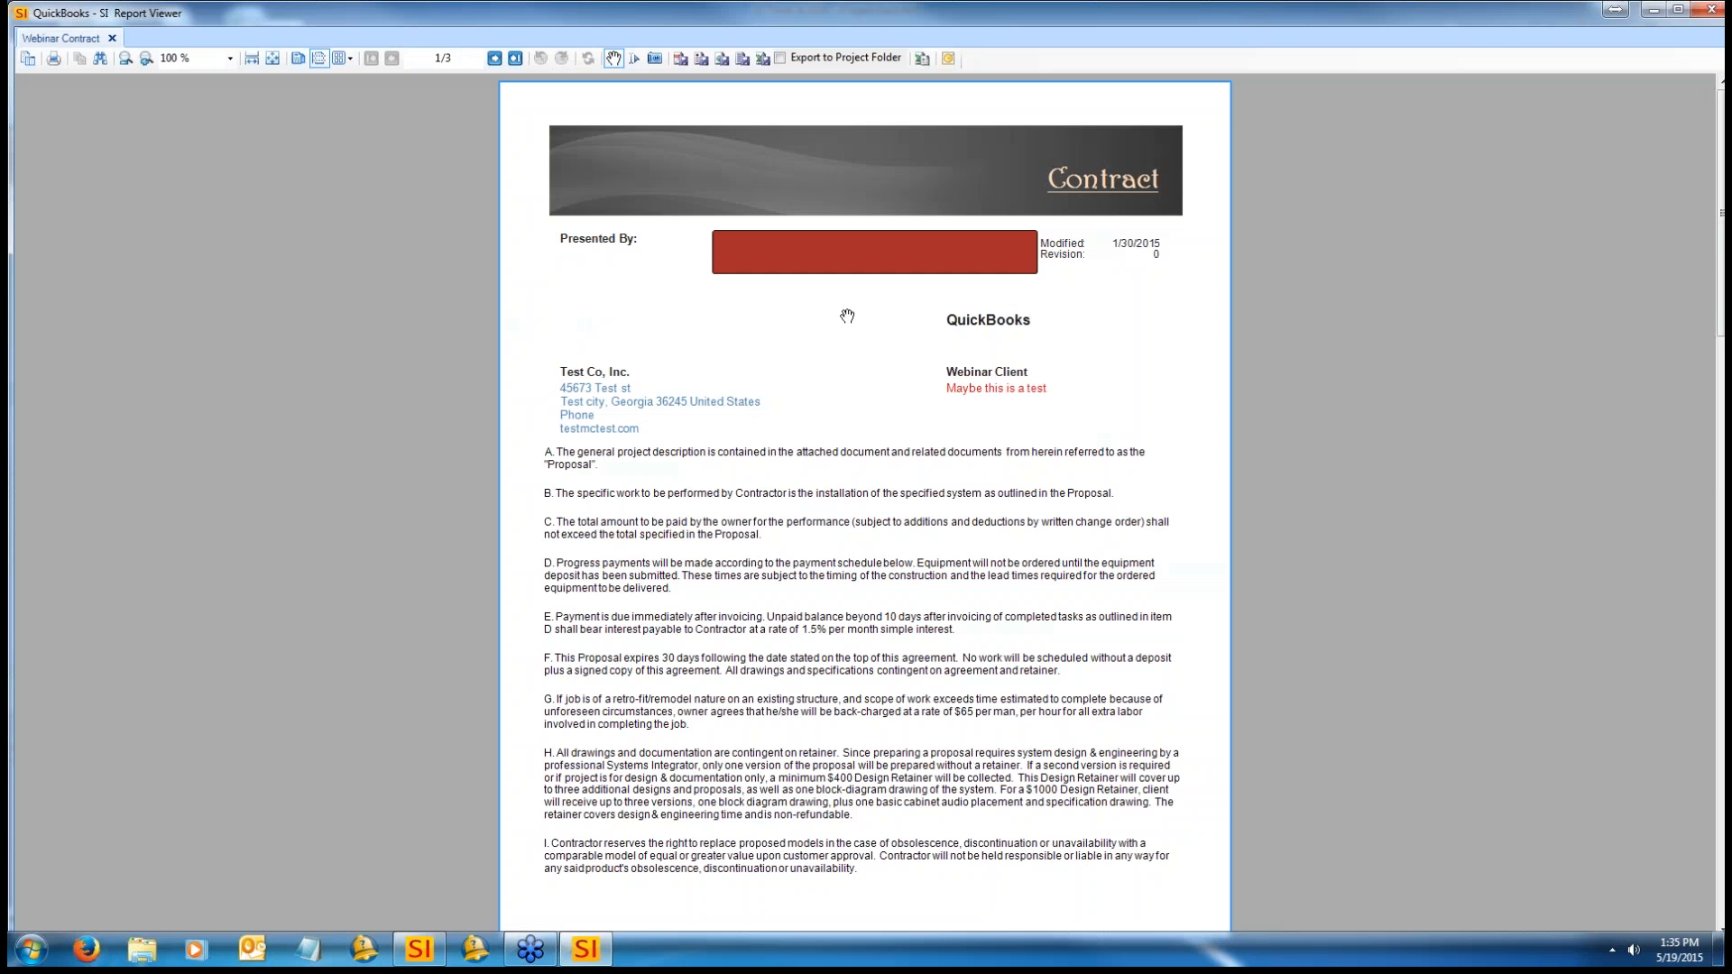
Step: Examine the first pages of the generated Webinar Contract and close the report viewer
scroll(914, 466, "down", 15)
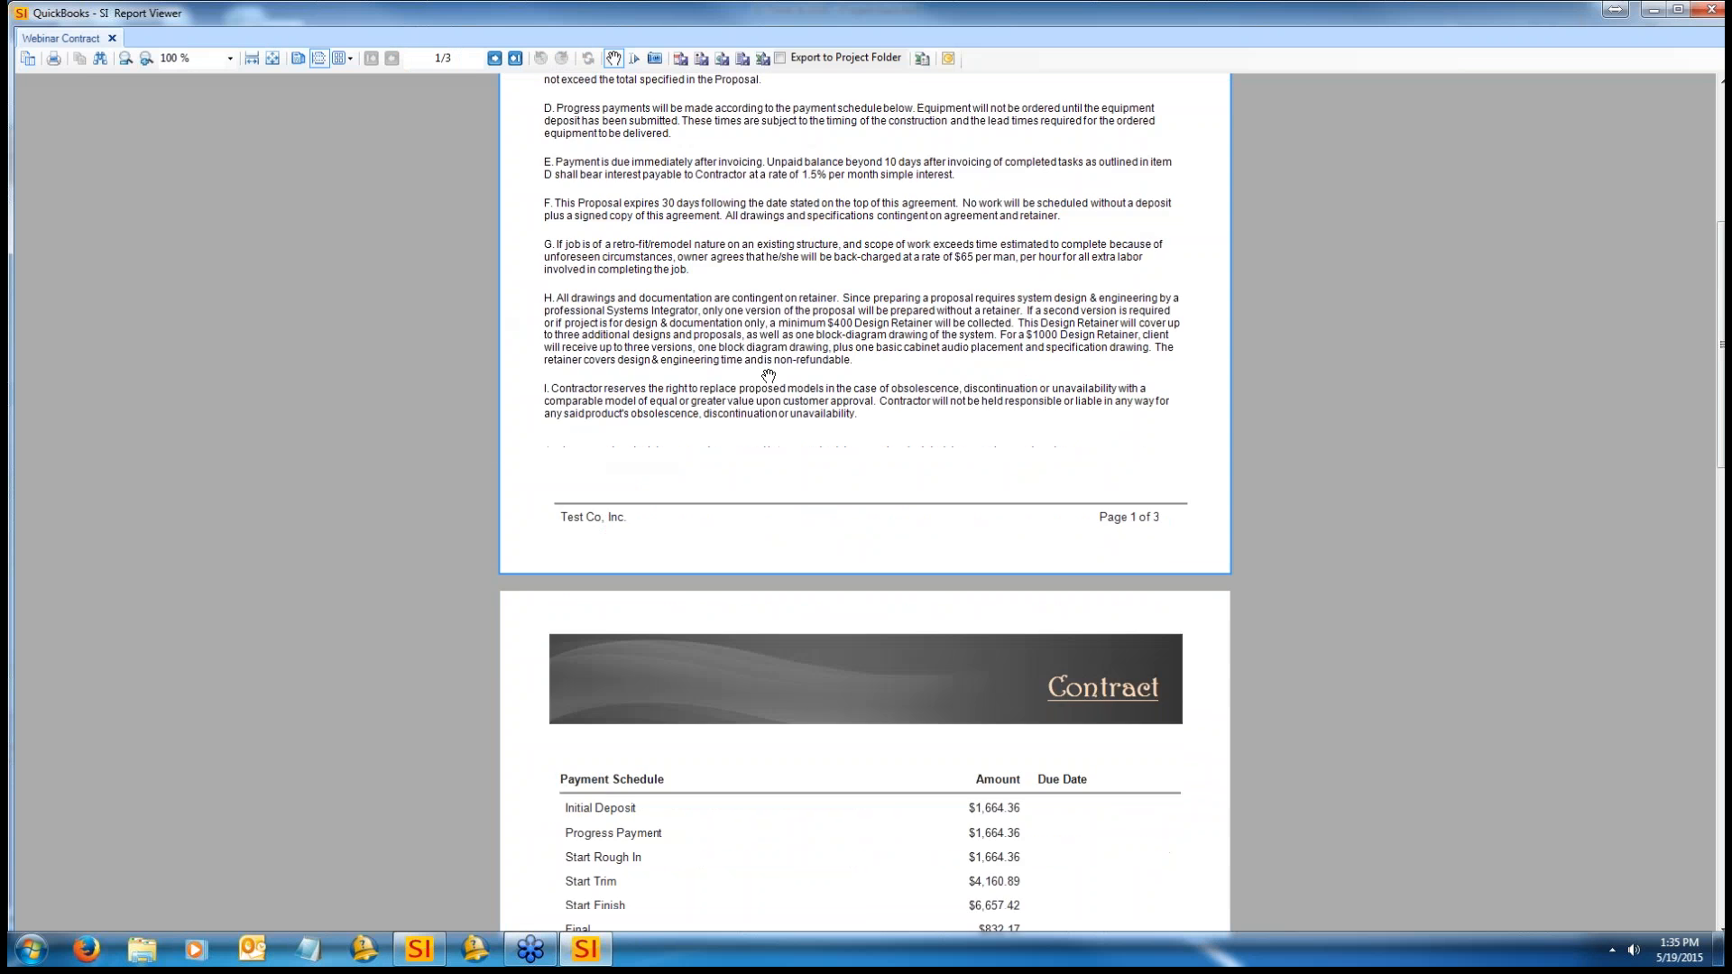
scroll(812, 352, "up", 15)
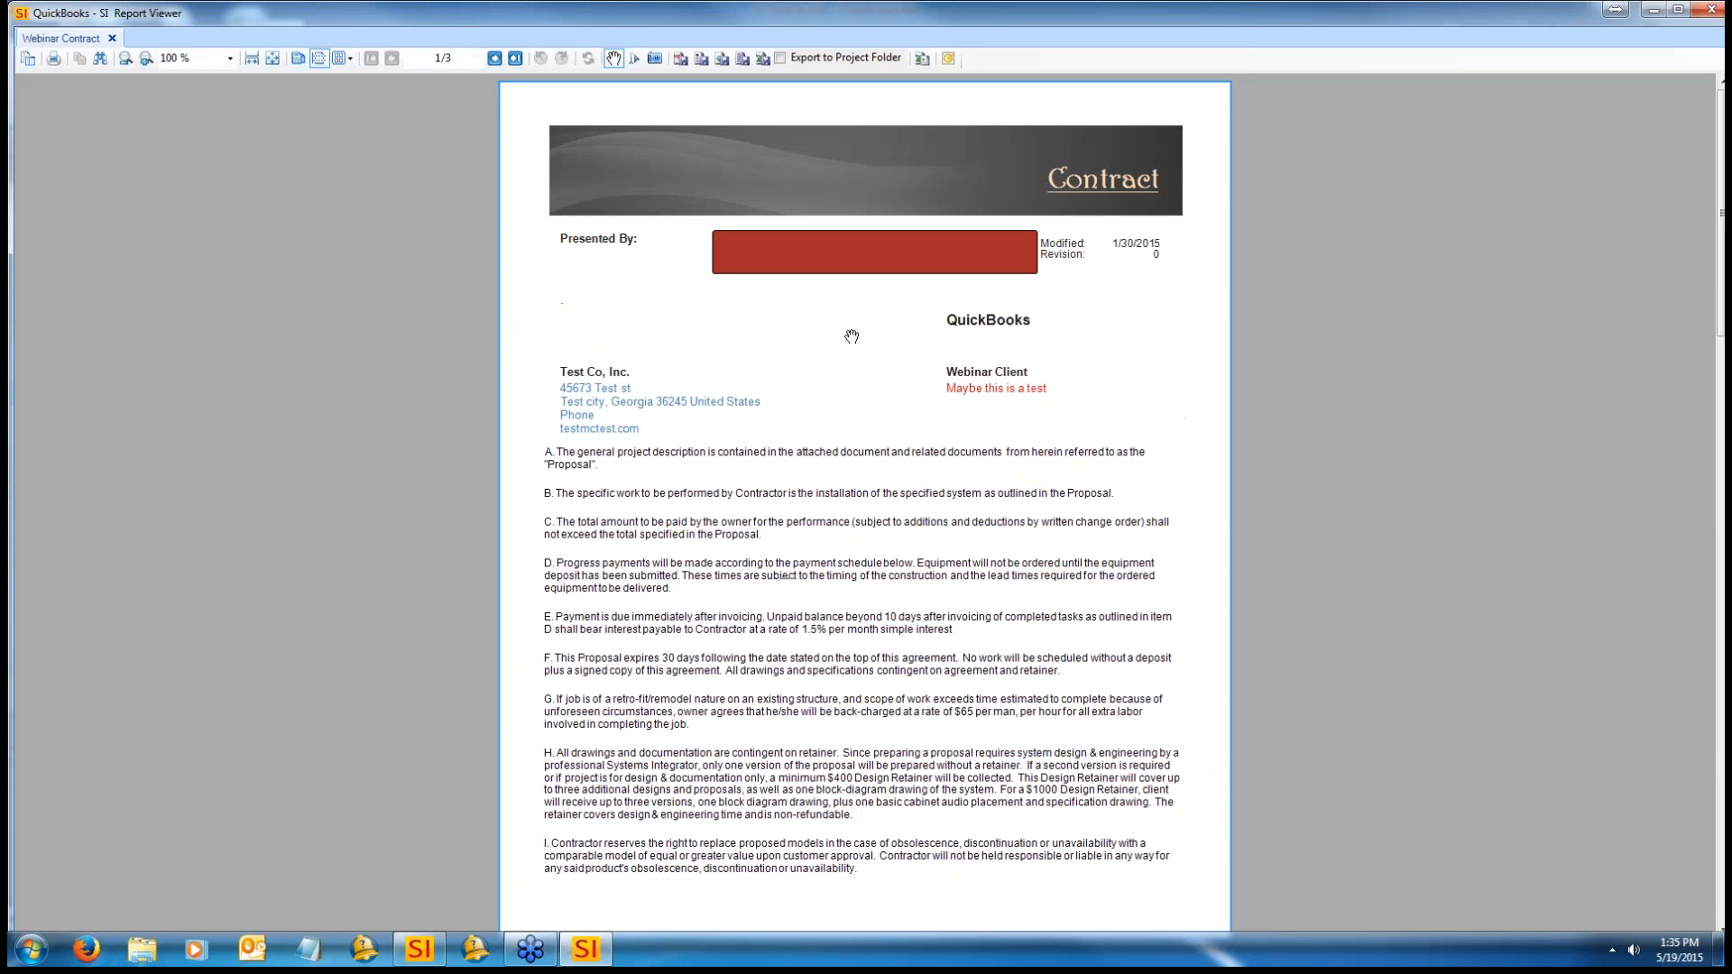
left_click(1709, 9)
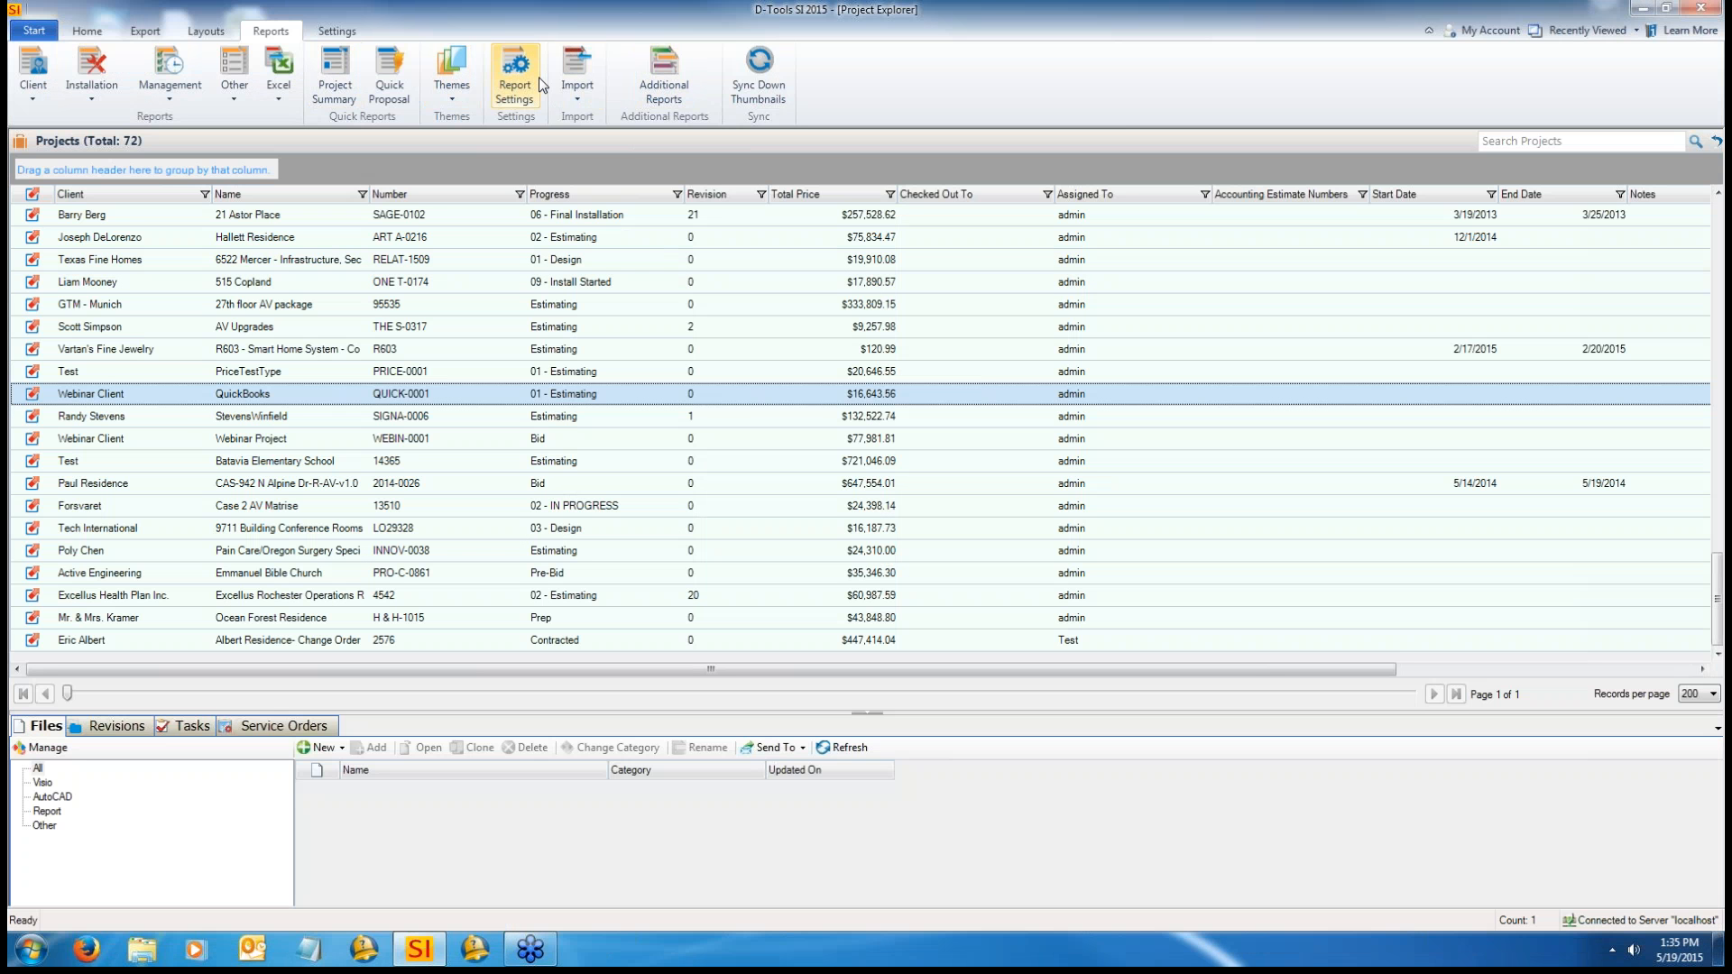
Step: Set the theme for other client reports to Solid (Wood) and save it
left_click(451, 67)
left_click(477, 199)
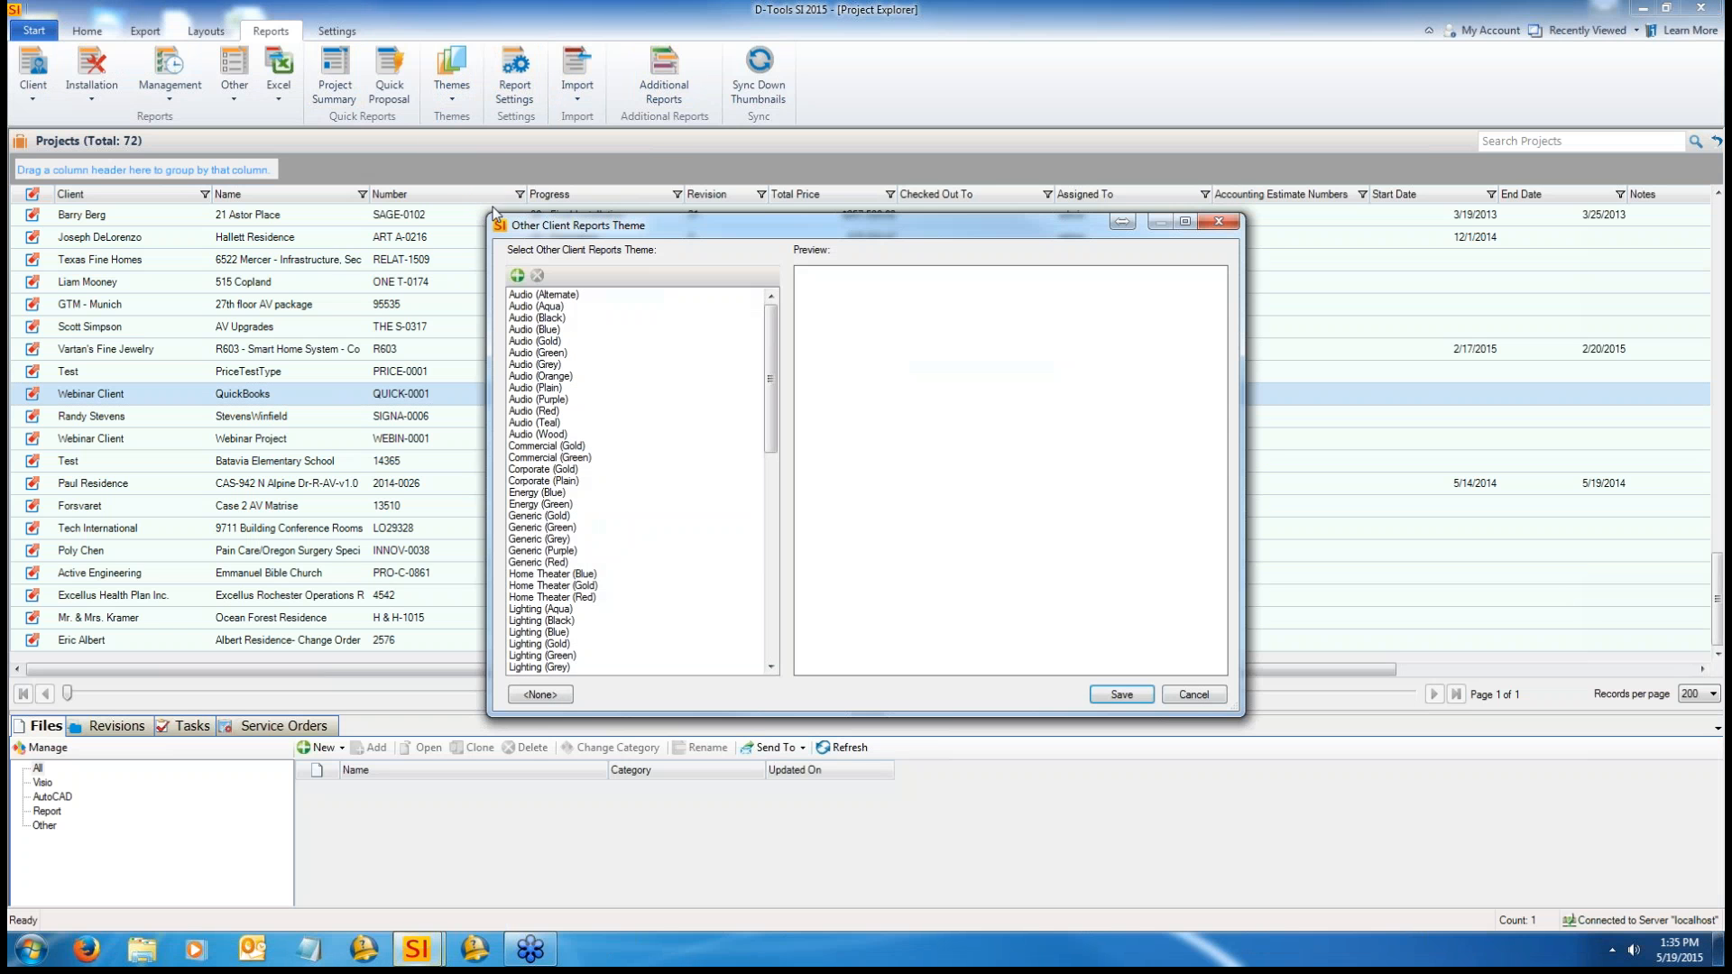
left_click_drag(768, 404, 763, 598)
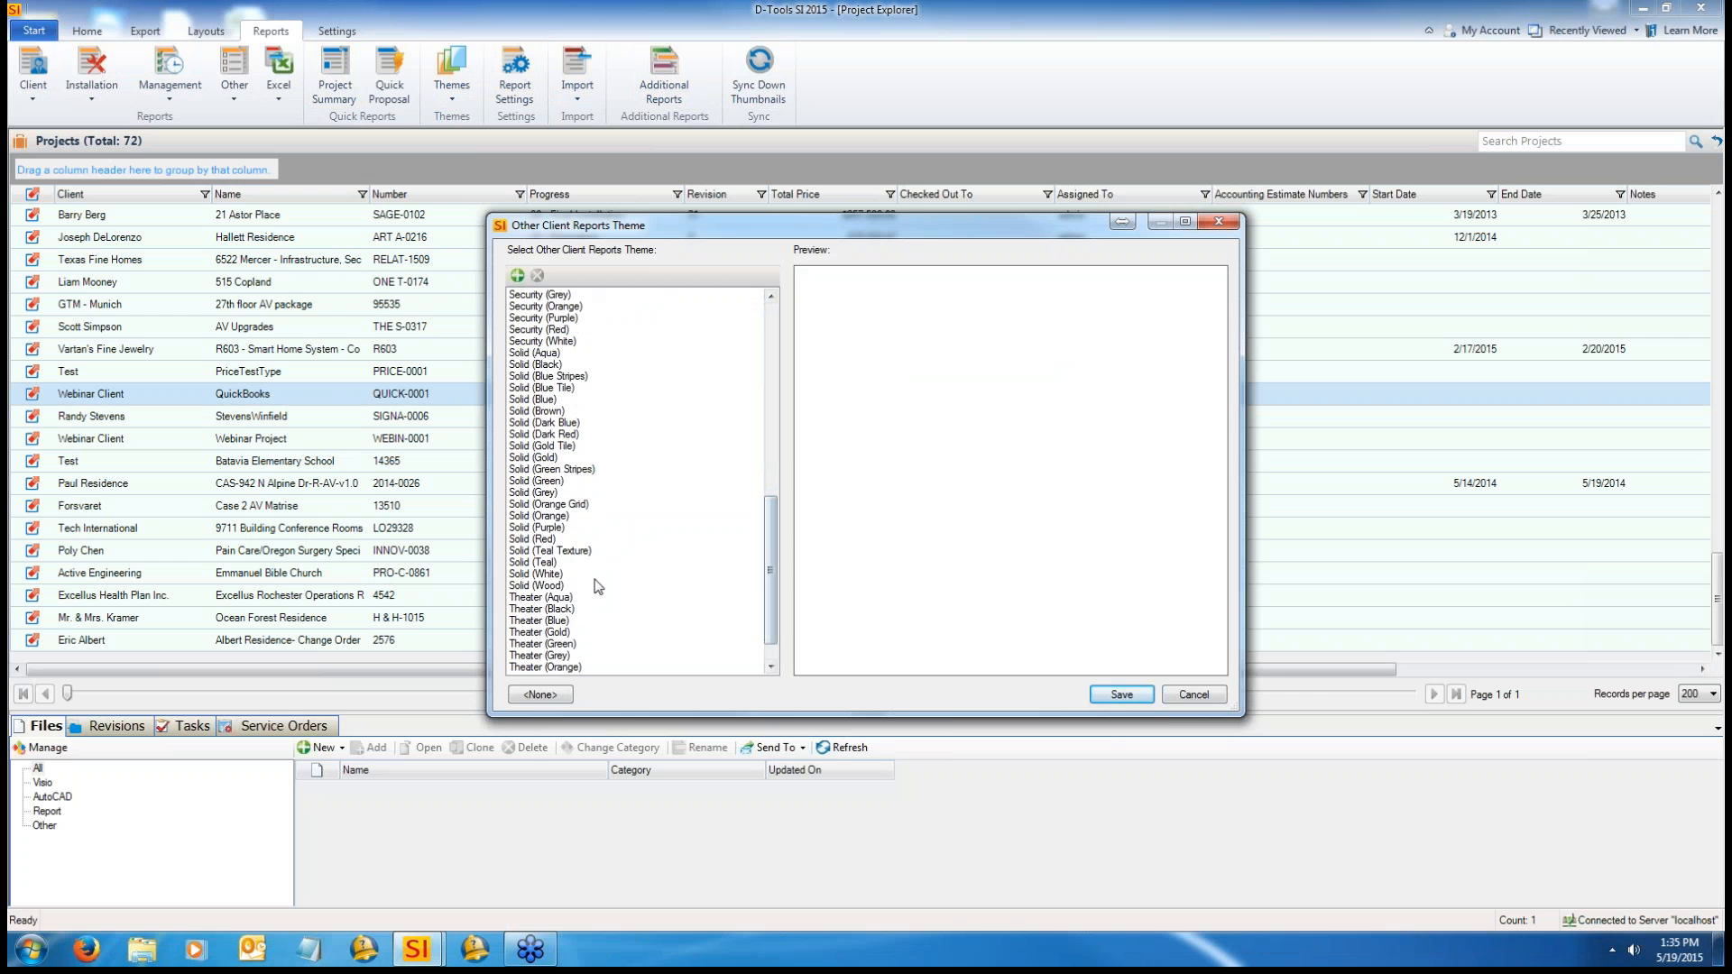
left_click(591, 586)
left_click(1117, 694)
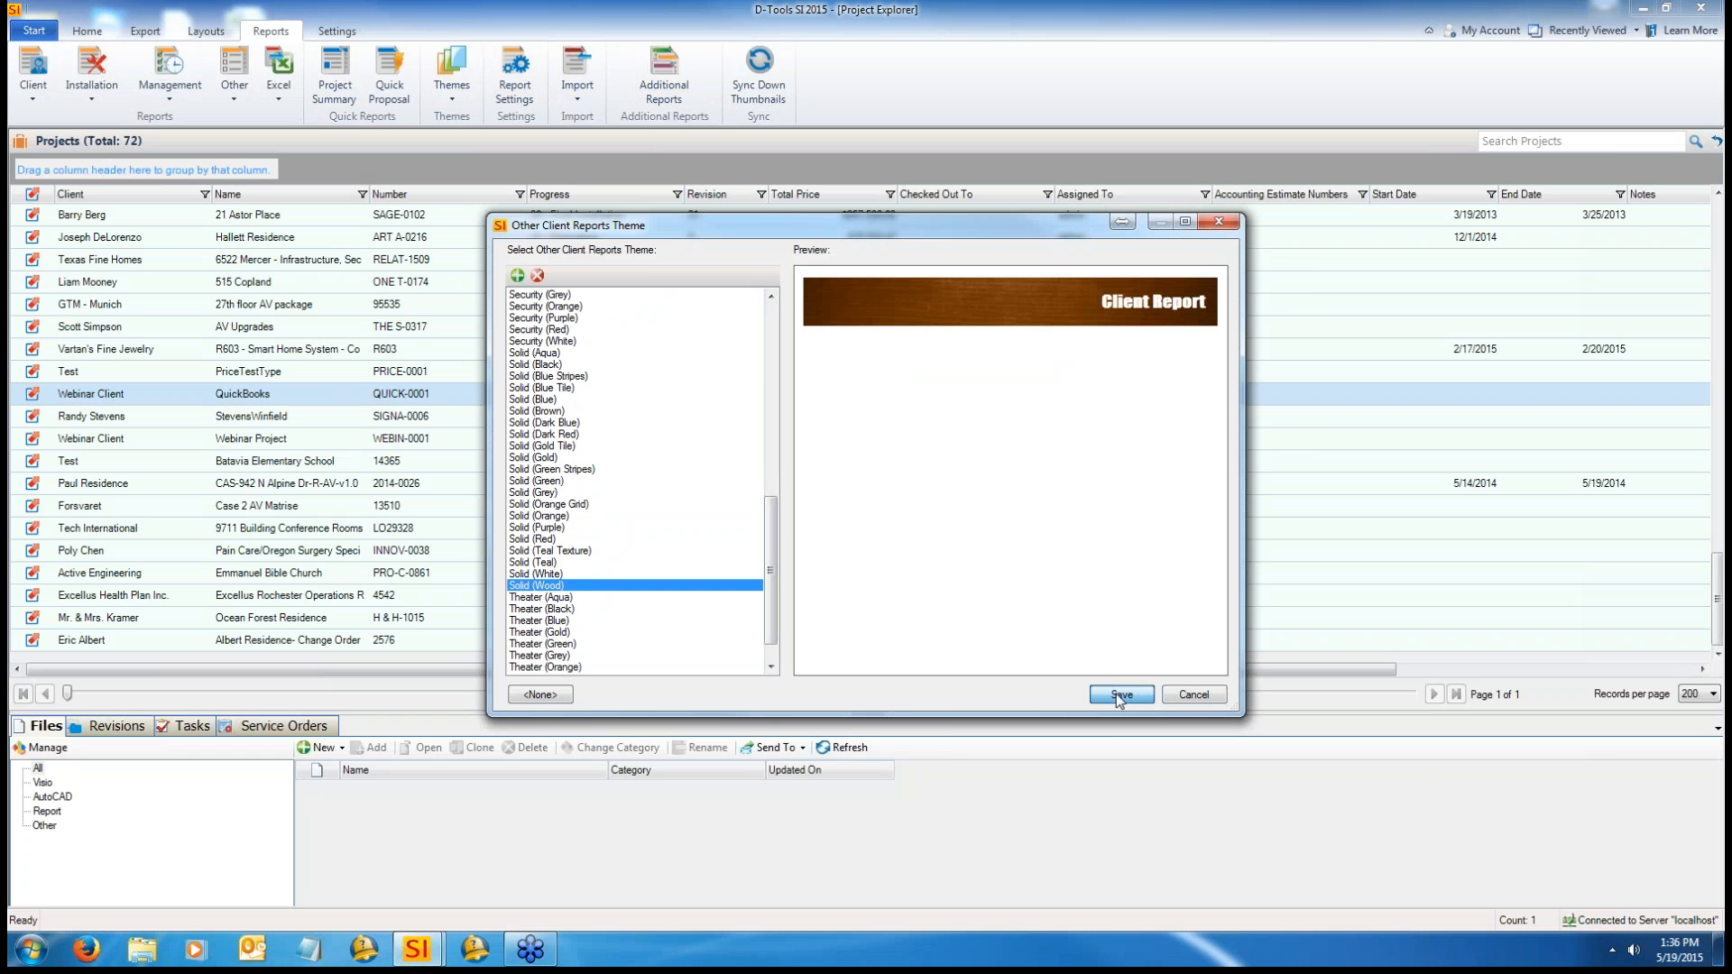
Step: Run Webinar Contract again for the QuickBooks project, examine its header, payment schedule, terms and signature lines, and close it
left_click(34, 76)
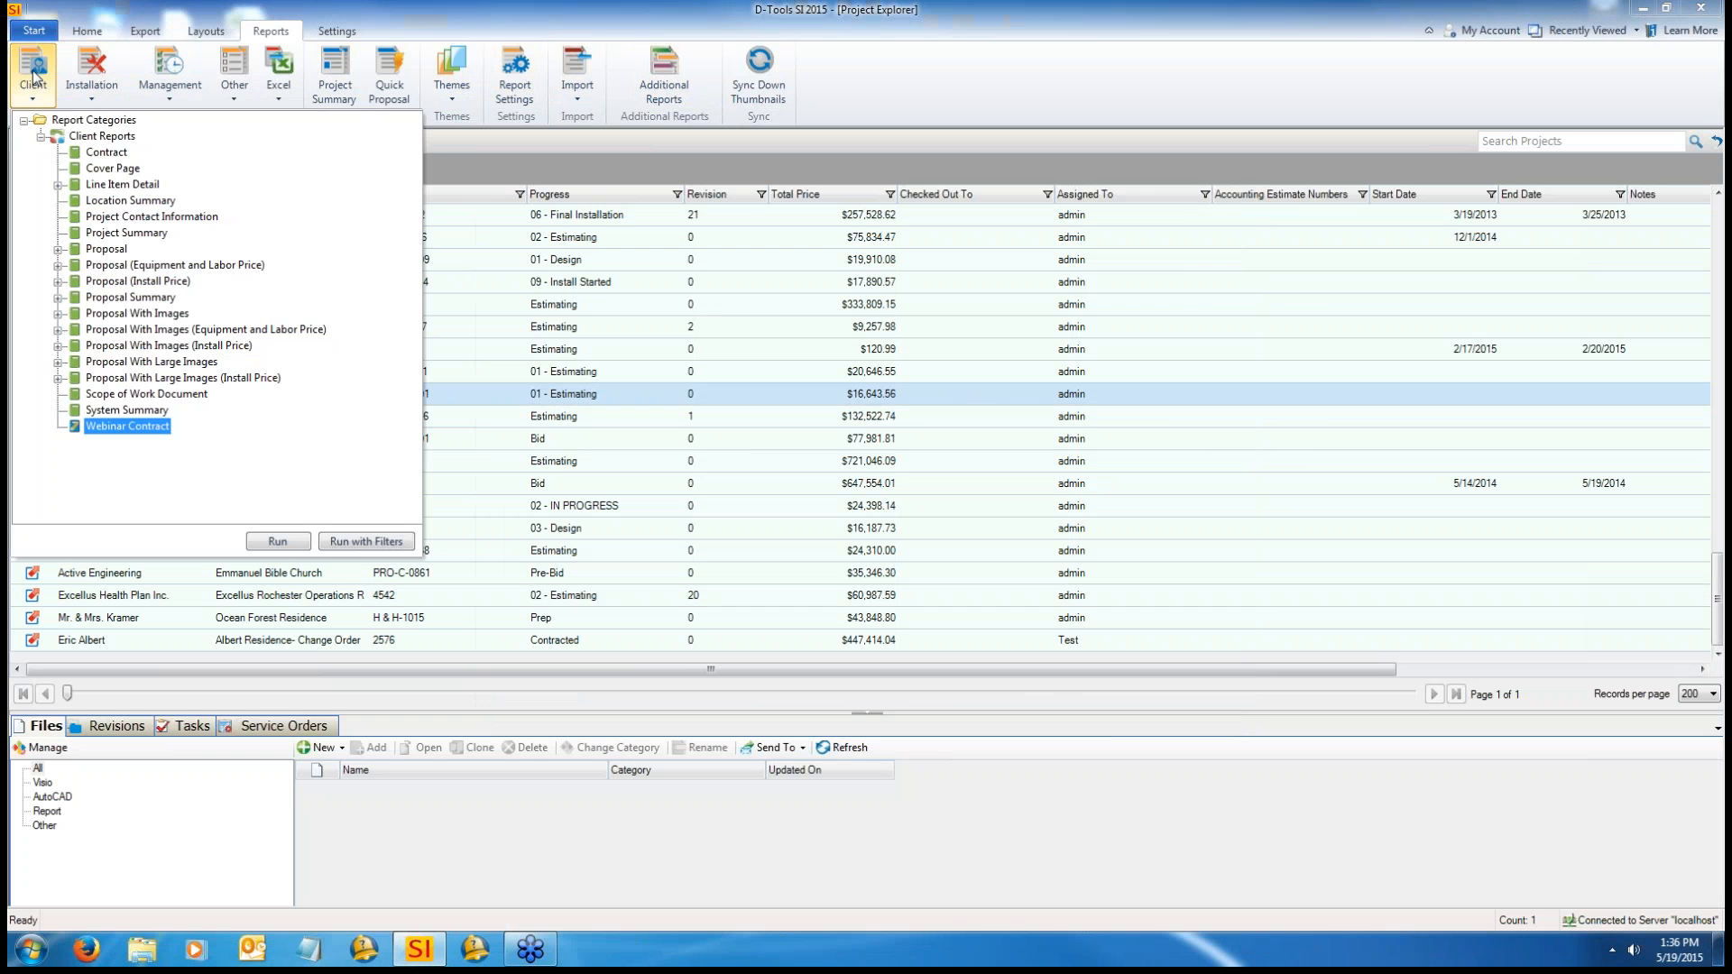
left_click(277, 539)
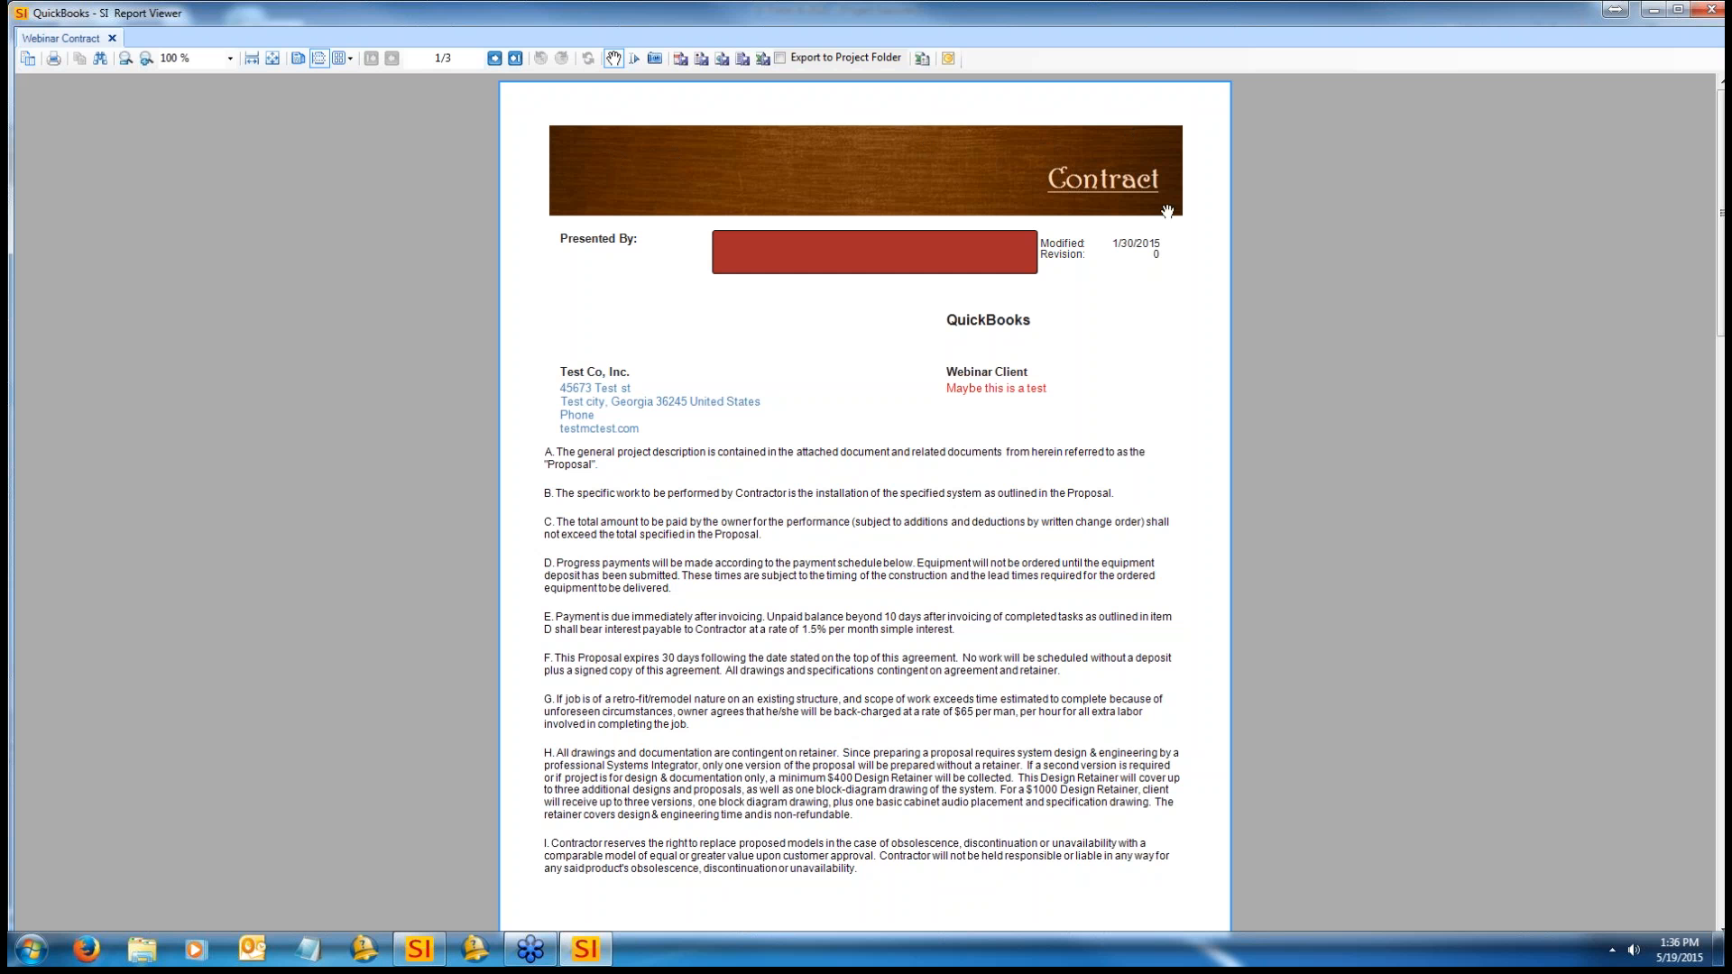
scroll(868, 374, "down", 5)
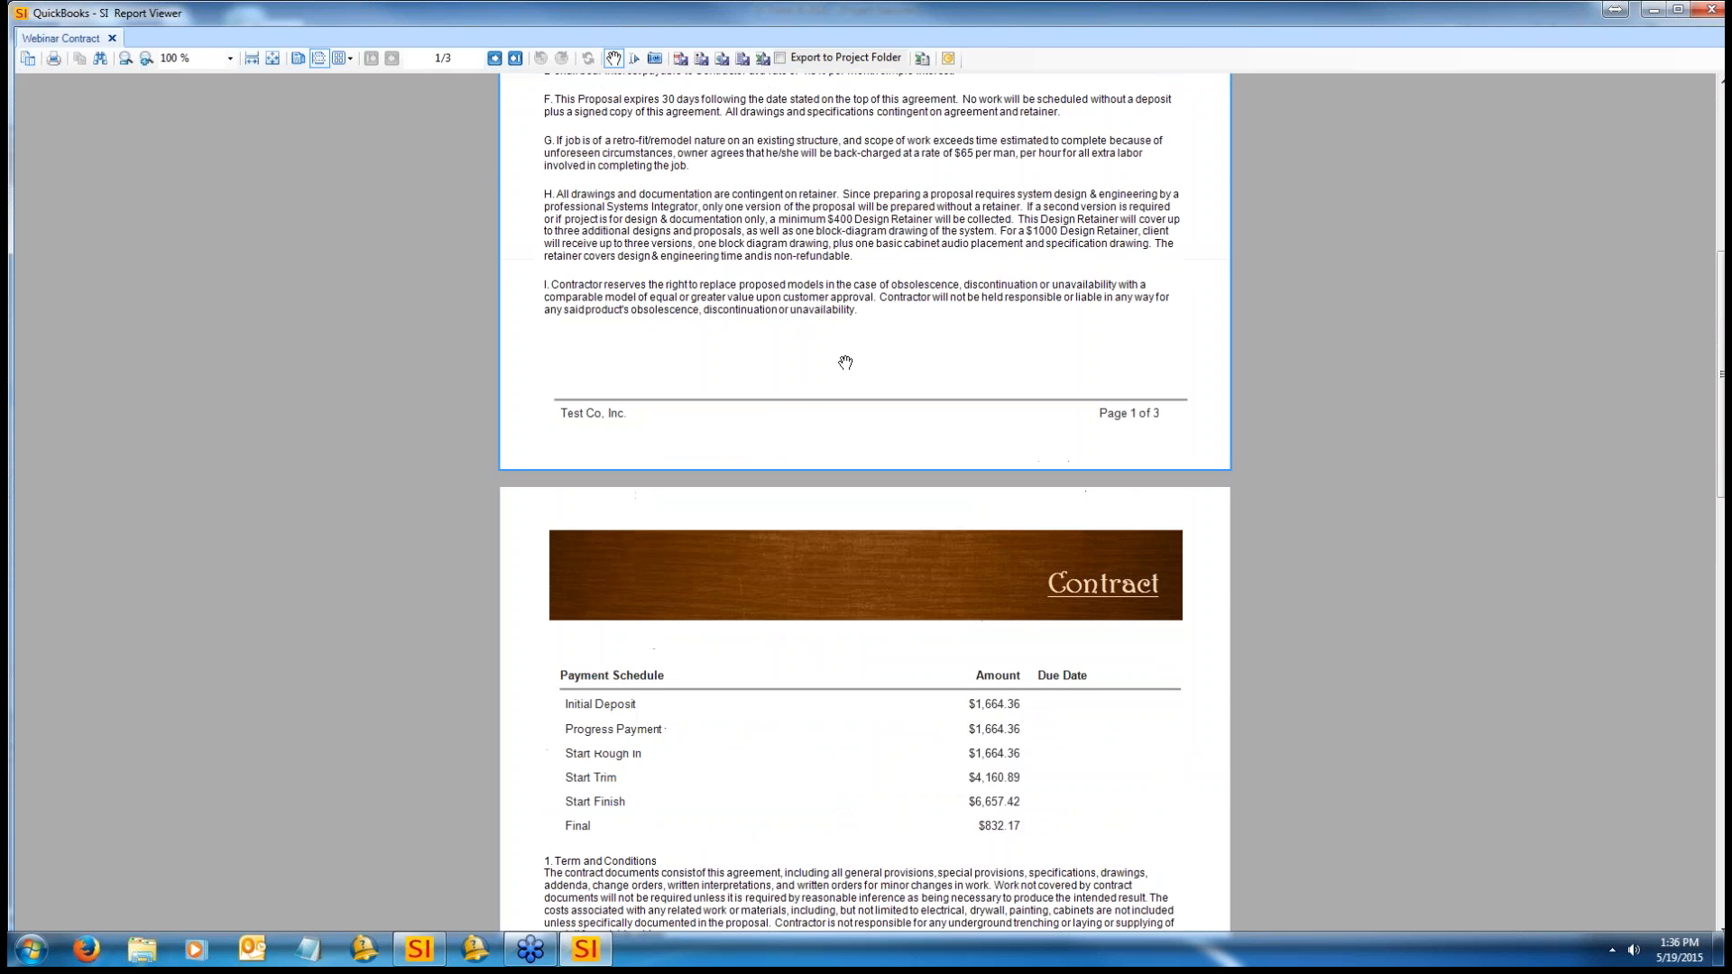
scroll(844, 363, "down", 3)
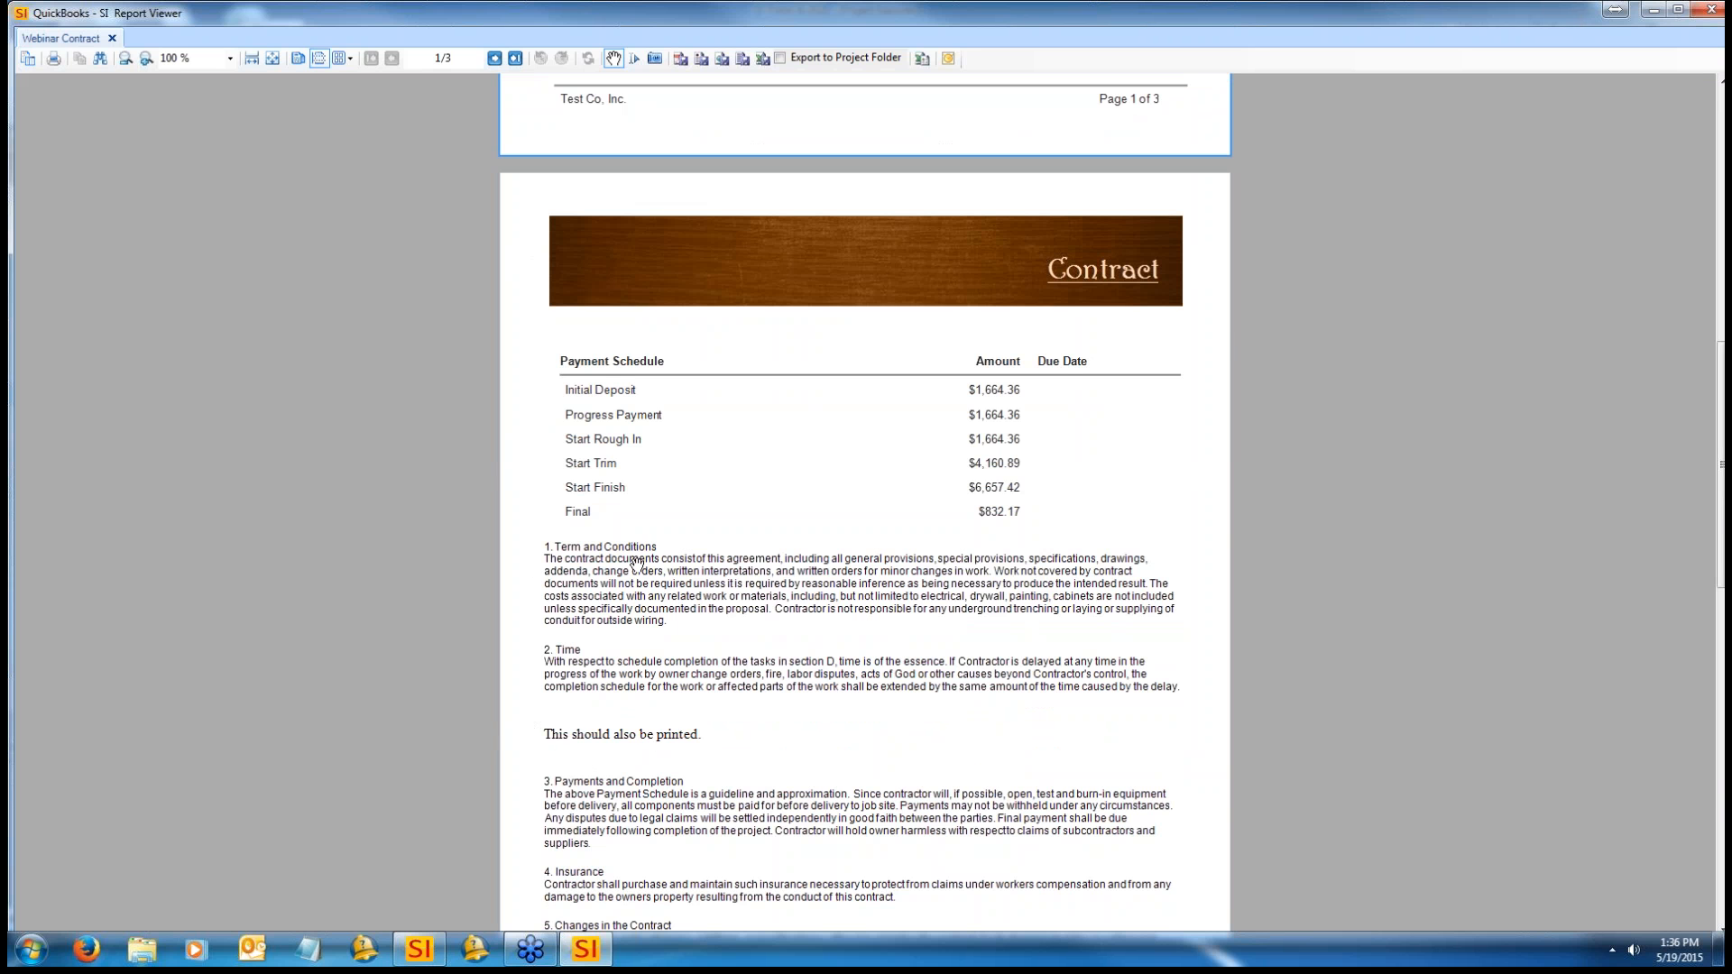
scroll(866, 492, "down", 7)
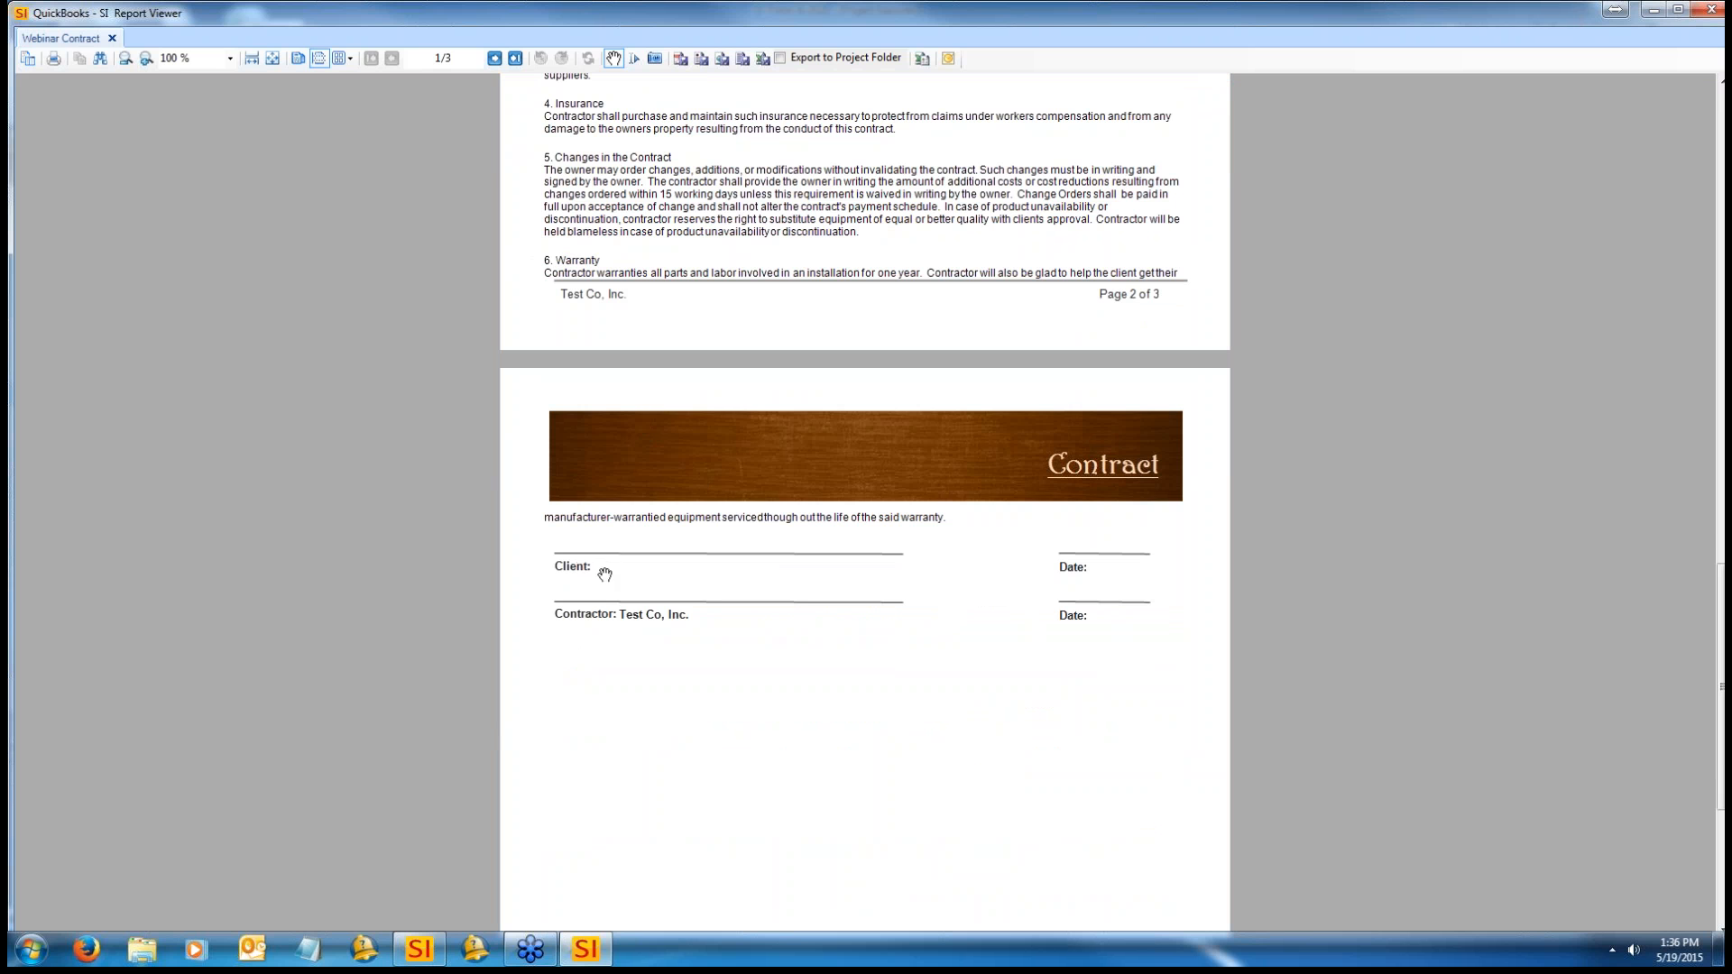
scroll(677, 638, "up", 10)
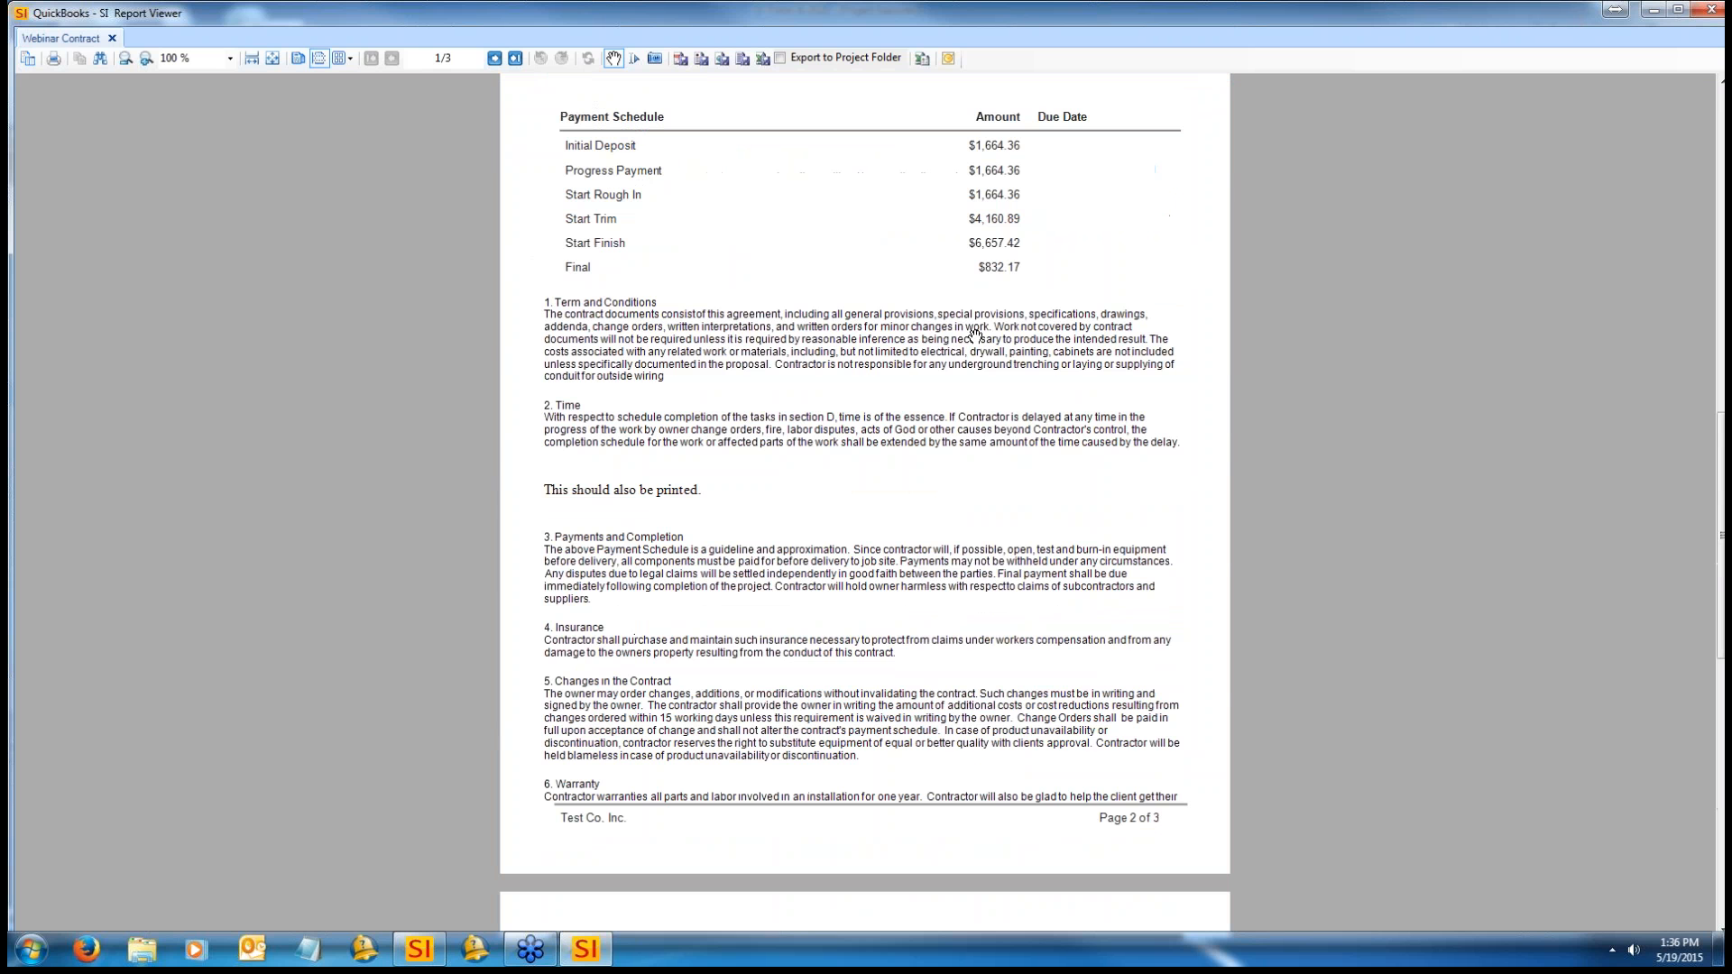
scroll(975, 337, "up", 4)
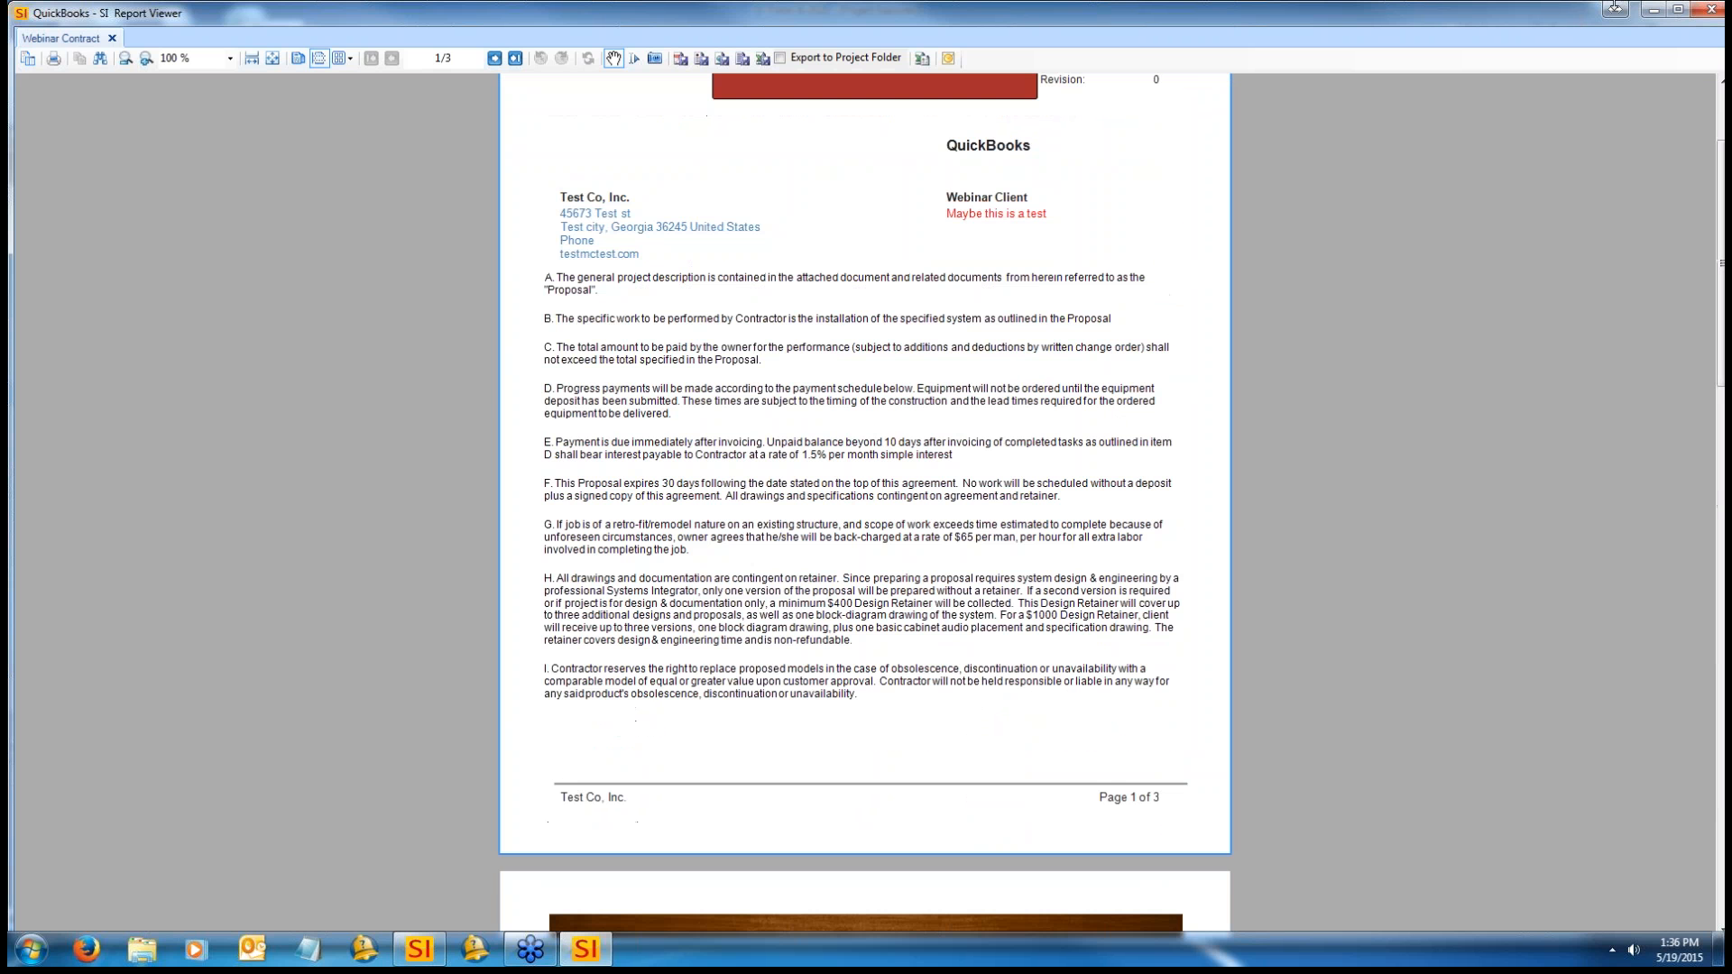
left_click(1712, 12)
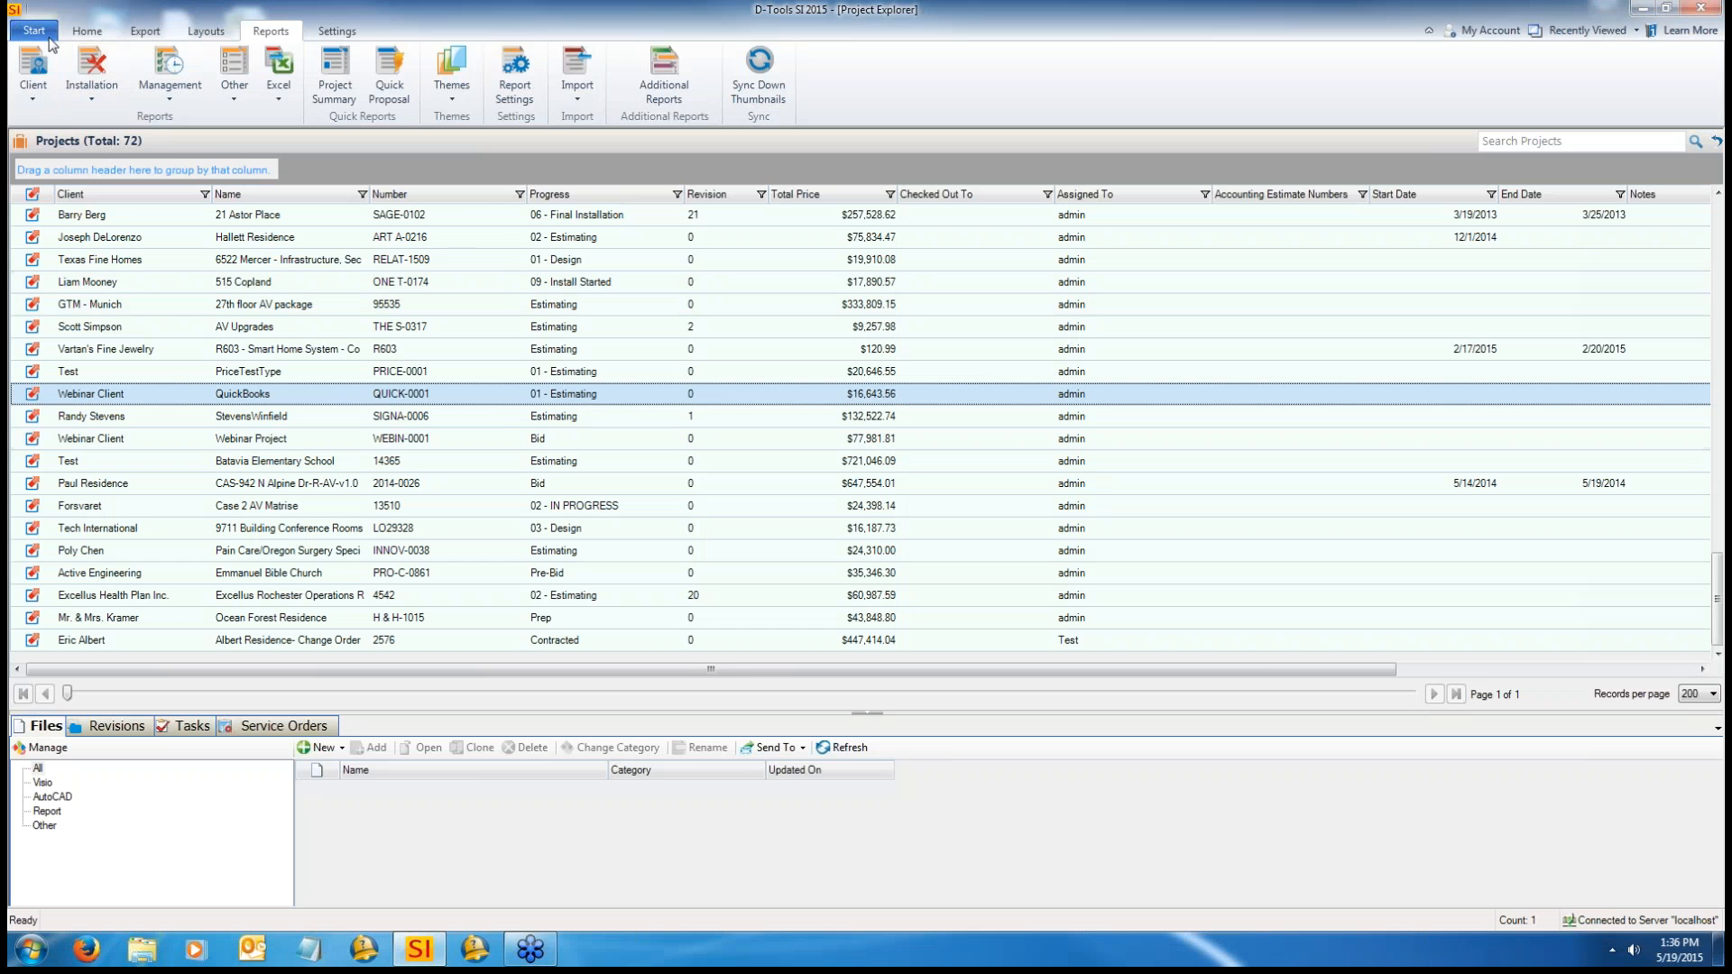
Step: Return to report management and export the custom Webinar Contract report to the server
left_click(43, 32)
mouse_move(56, 83)
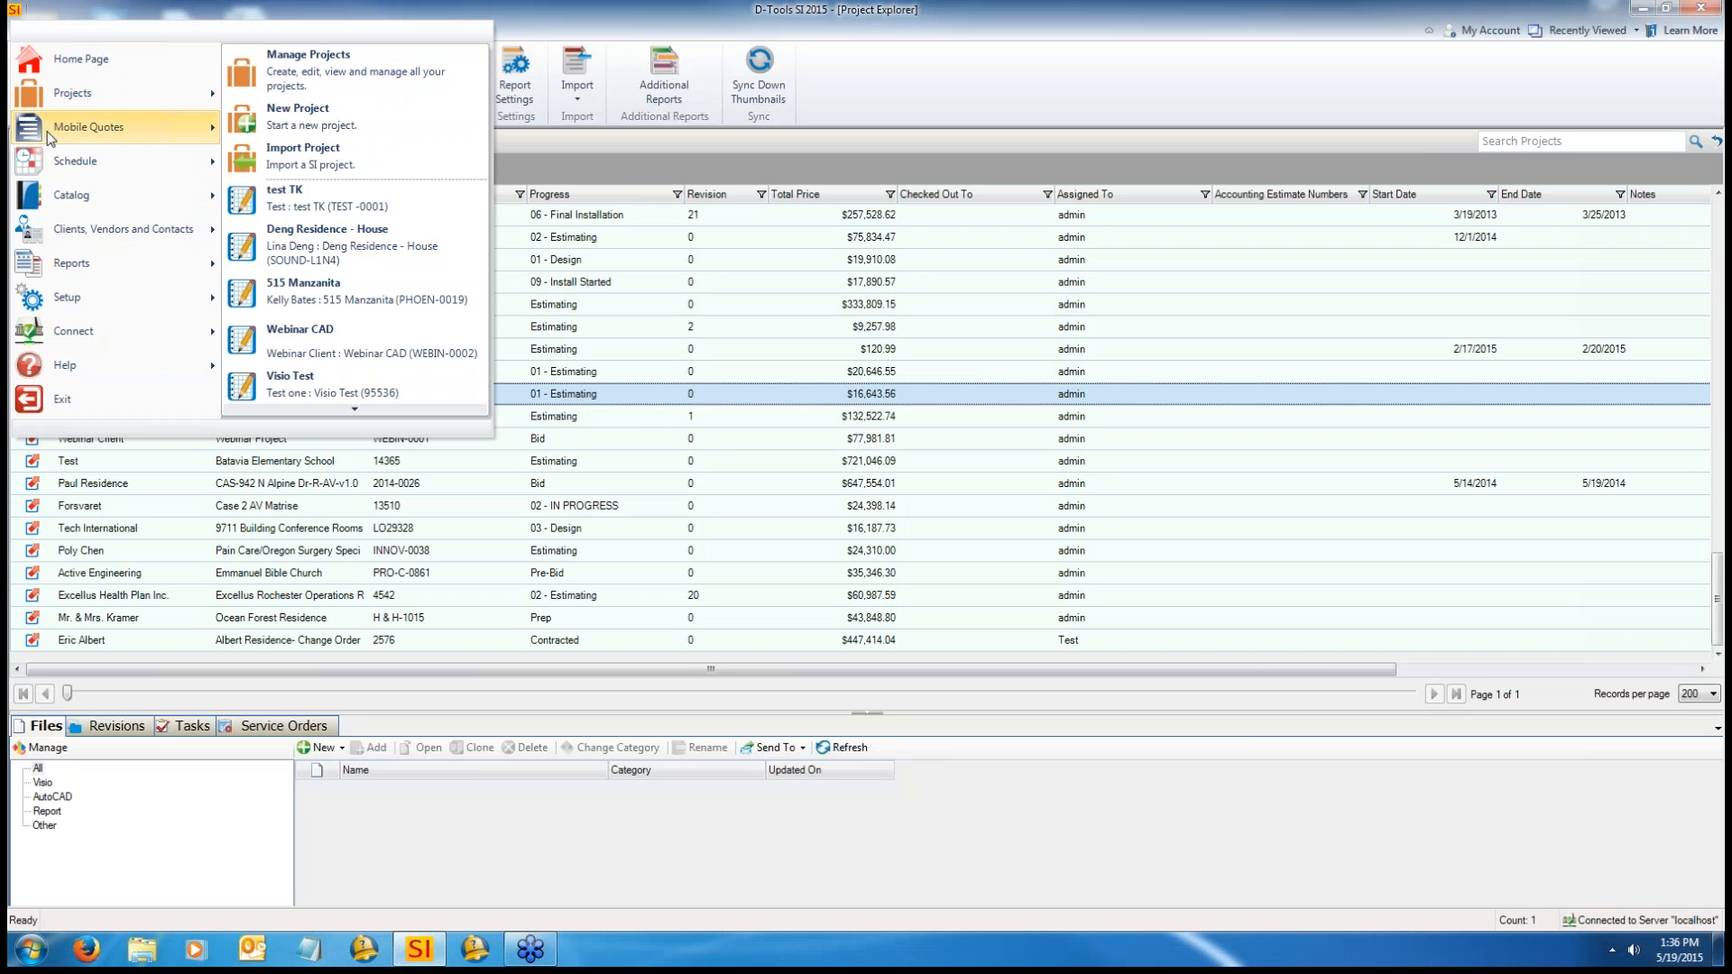
mouse_move(69, 268)
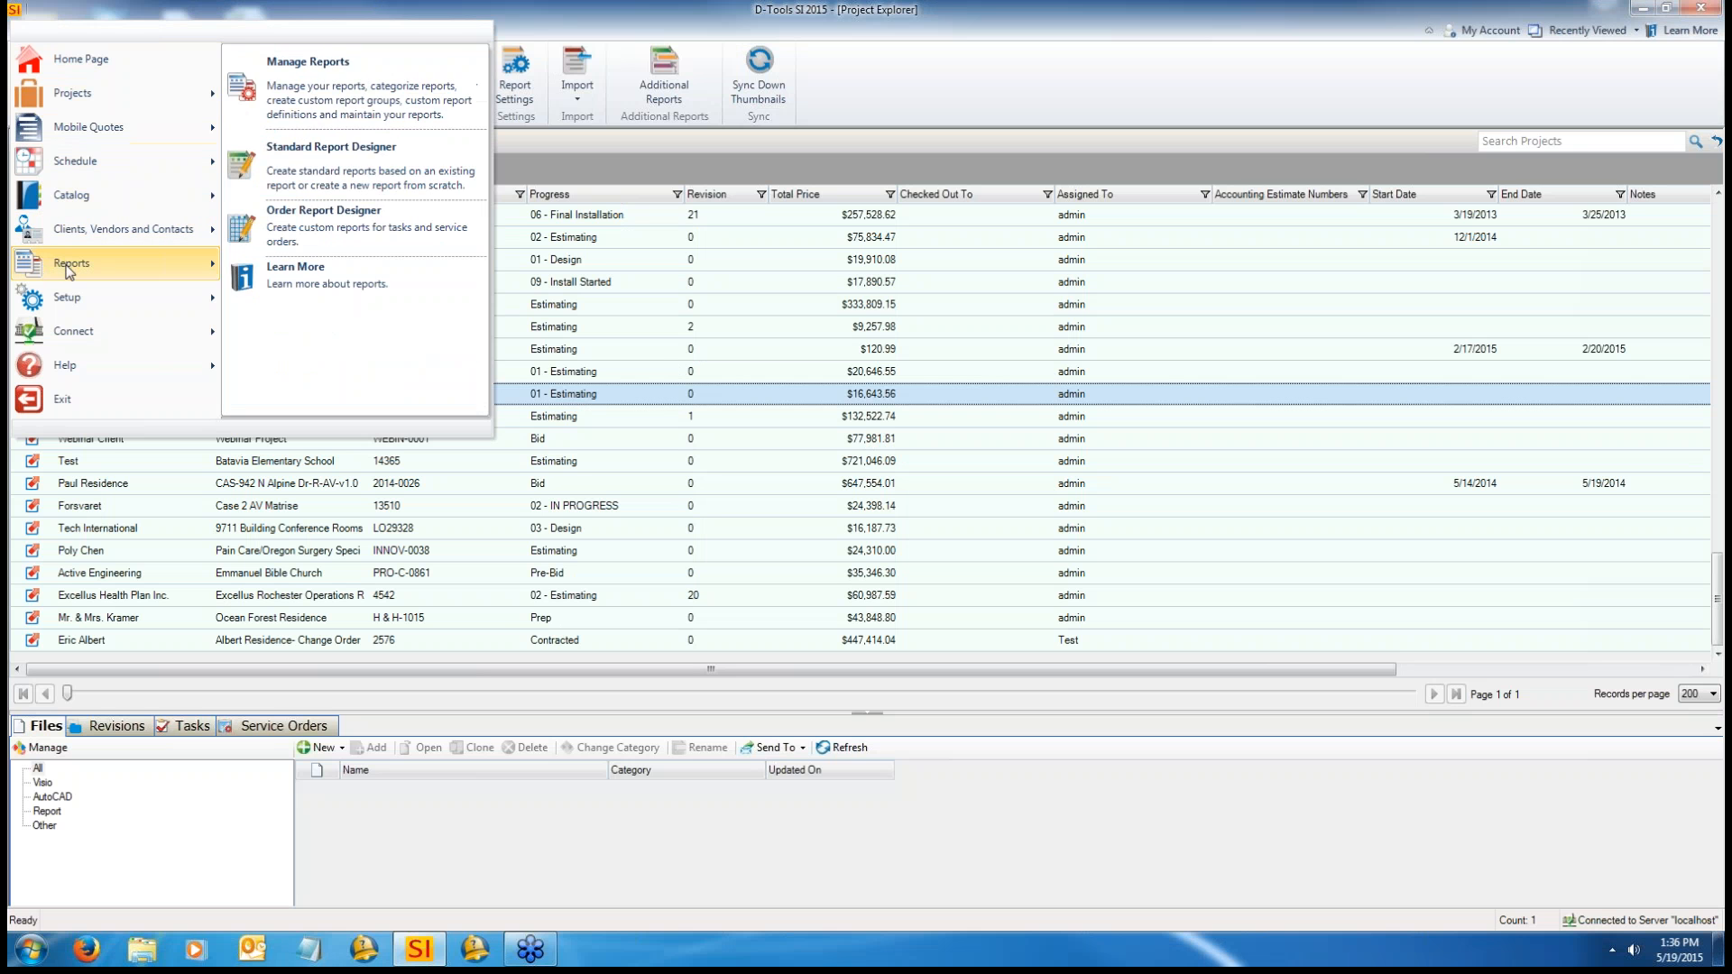
left_click(338, 76)
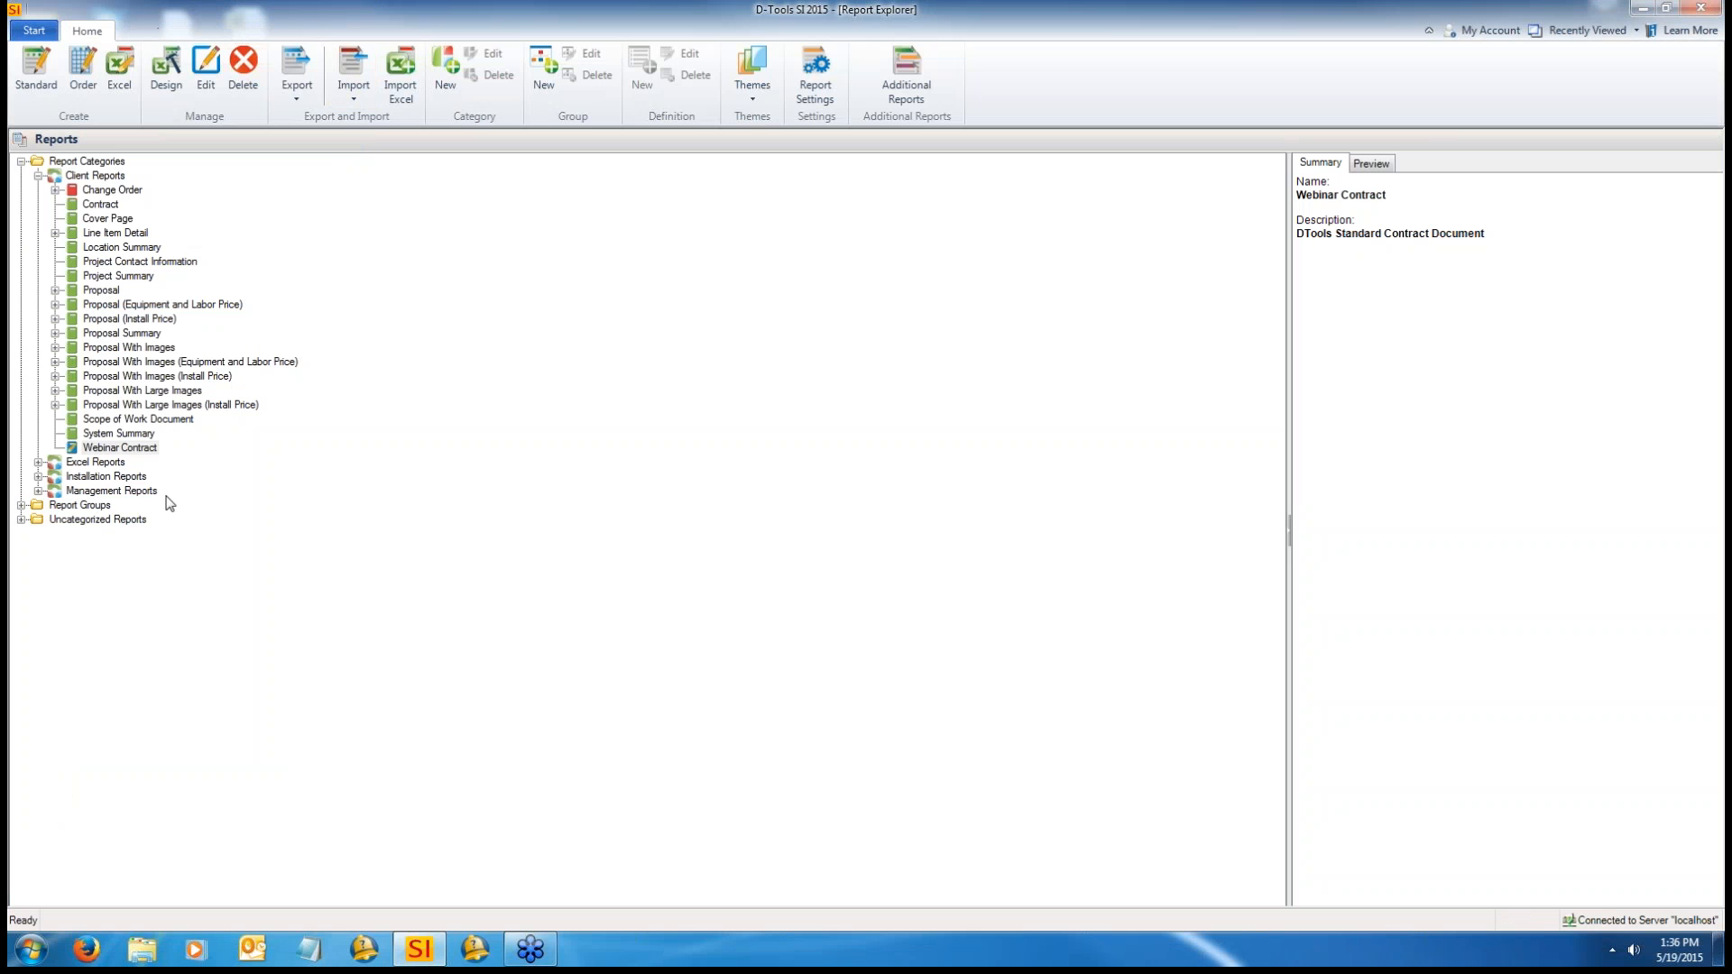
left_click(146, 450)
key("F2")
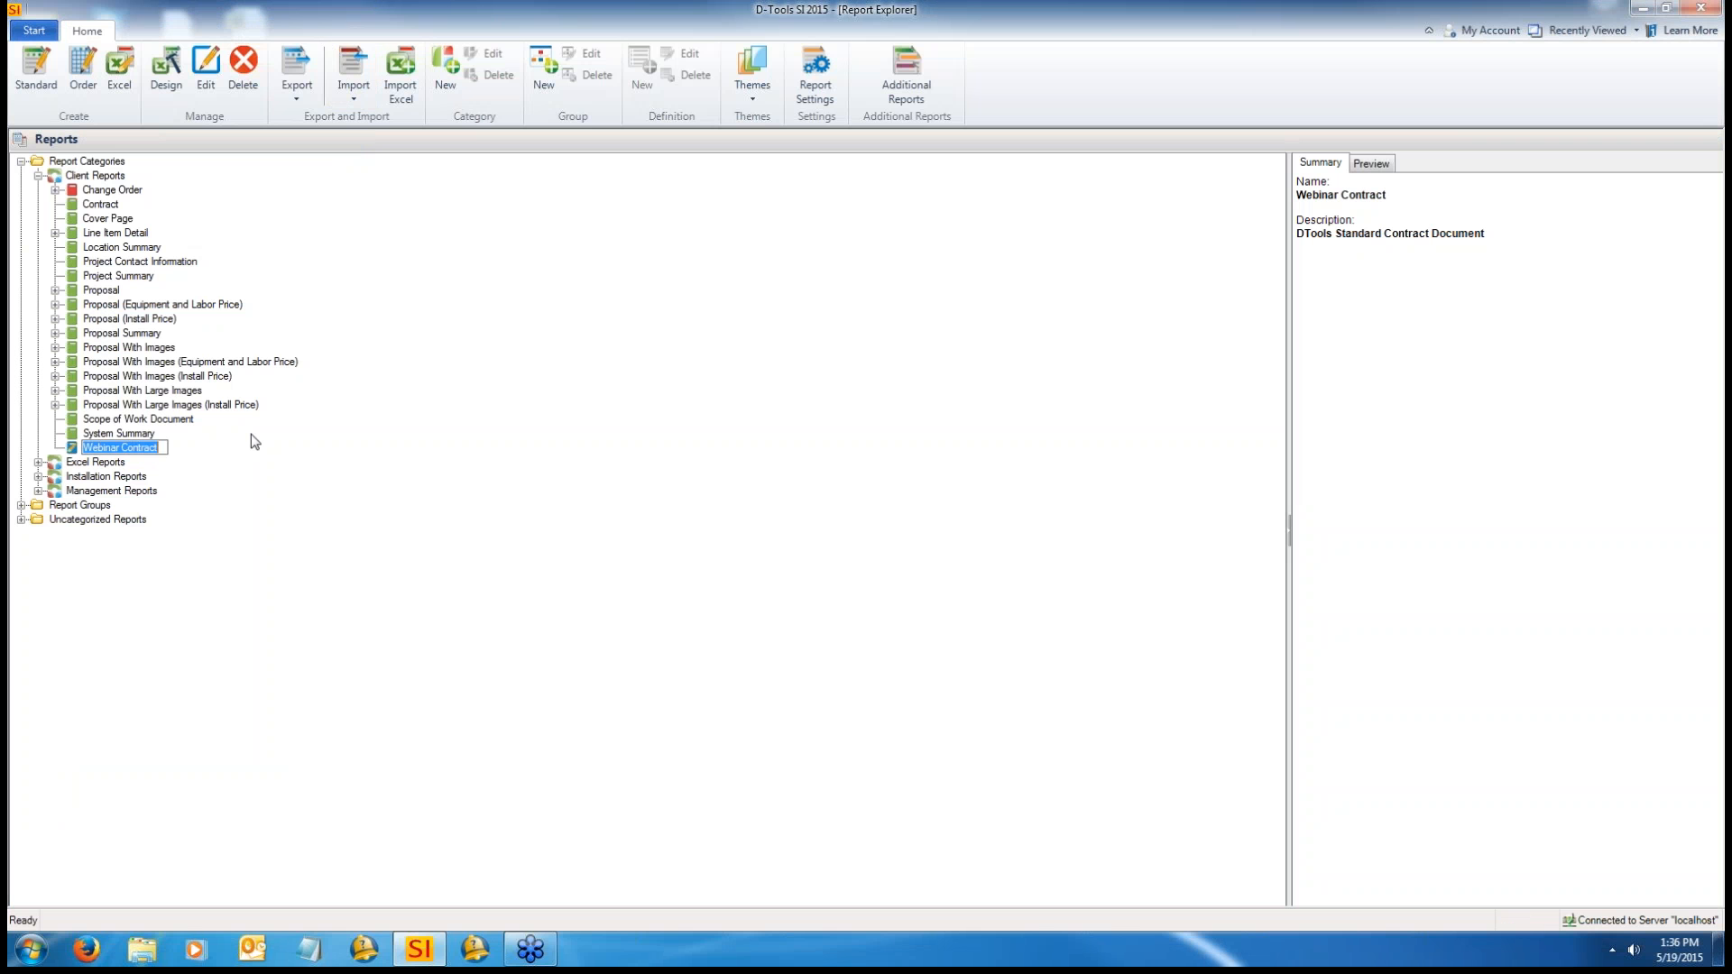
left_click(311, 98)
left_click(311, 142)
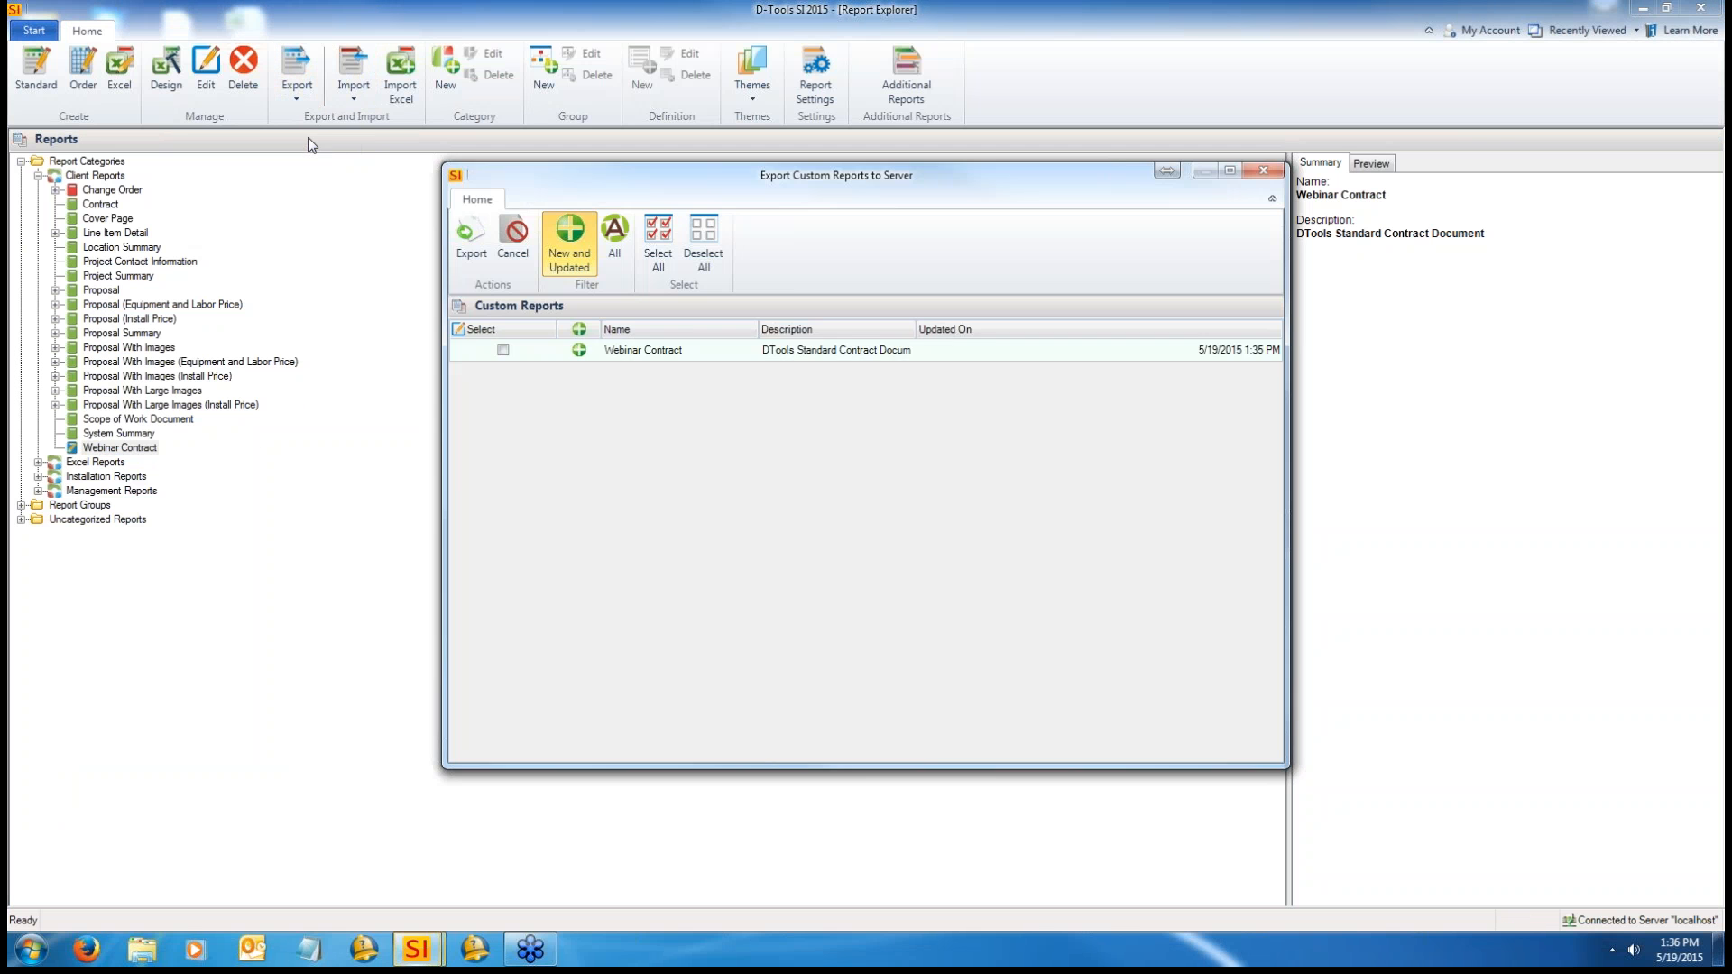
left_click(503, 350)
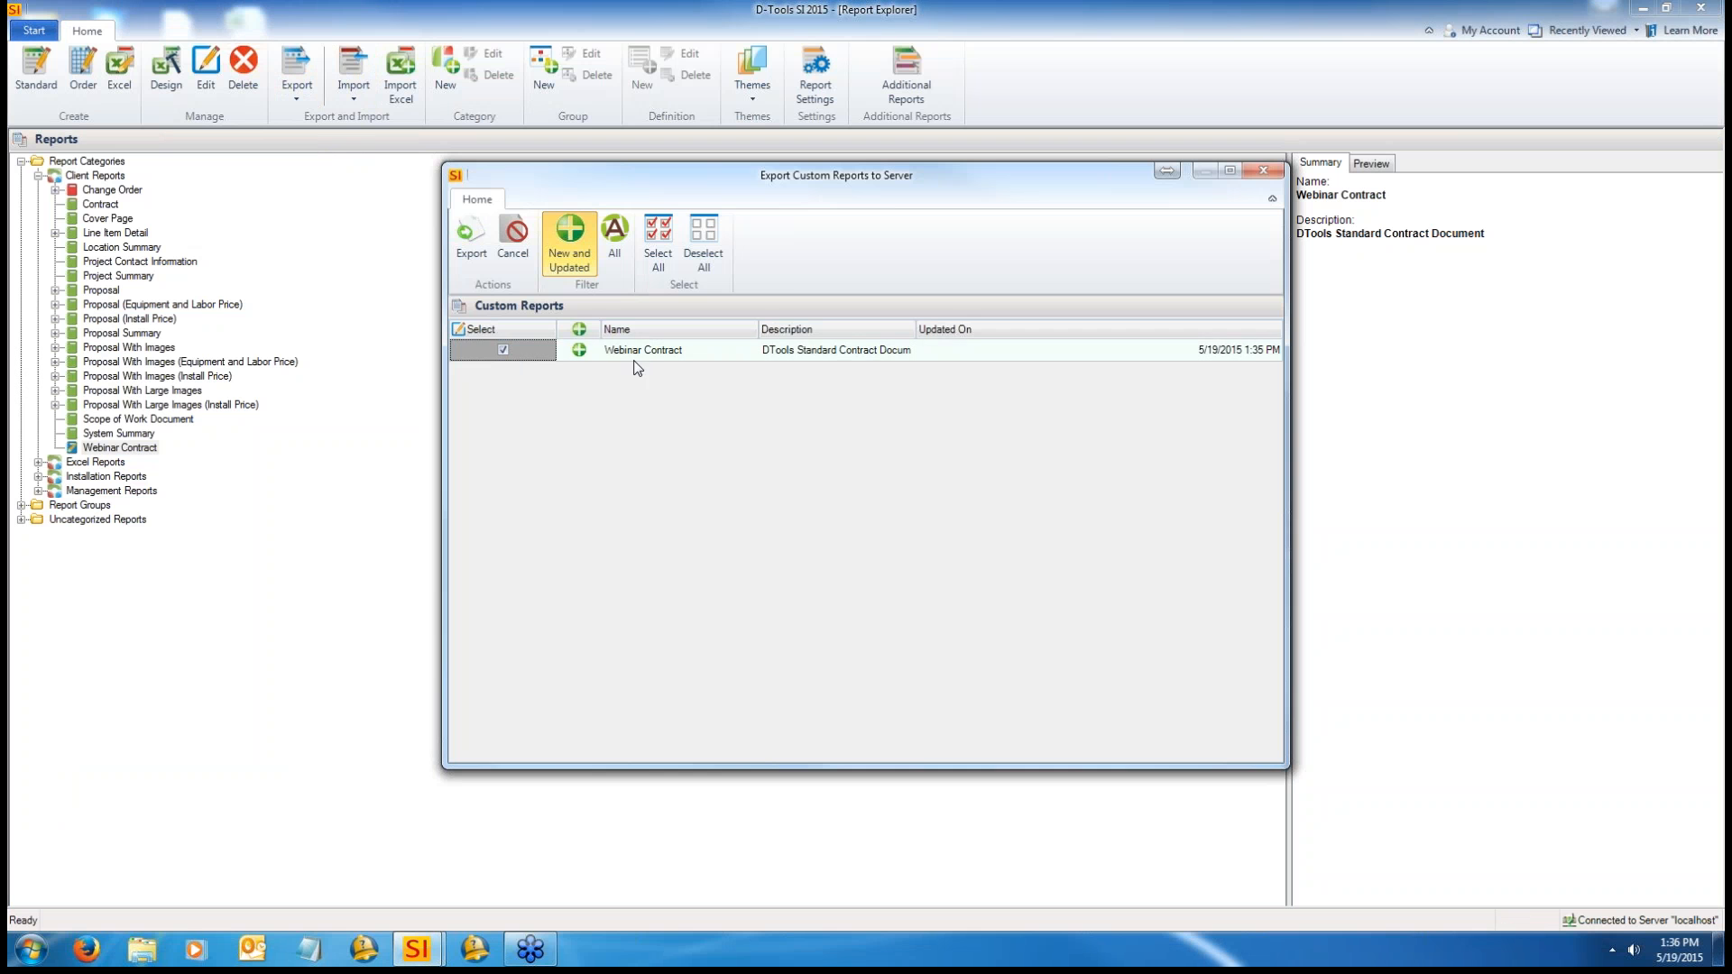
left_click(471, 260)
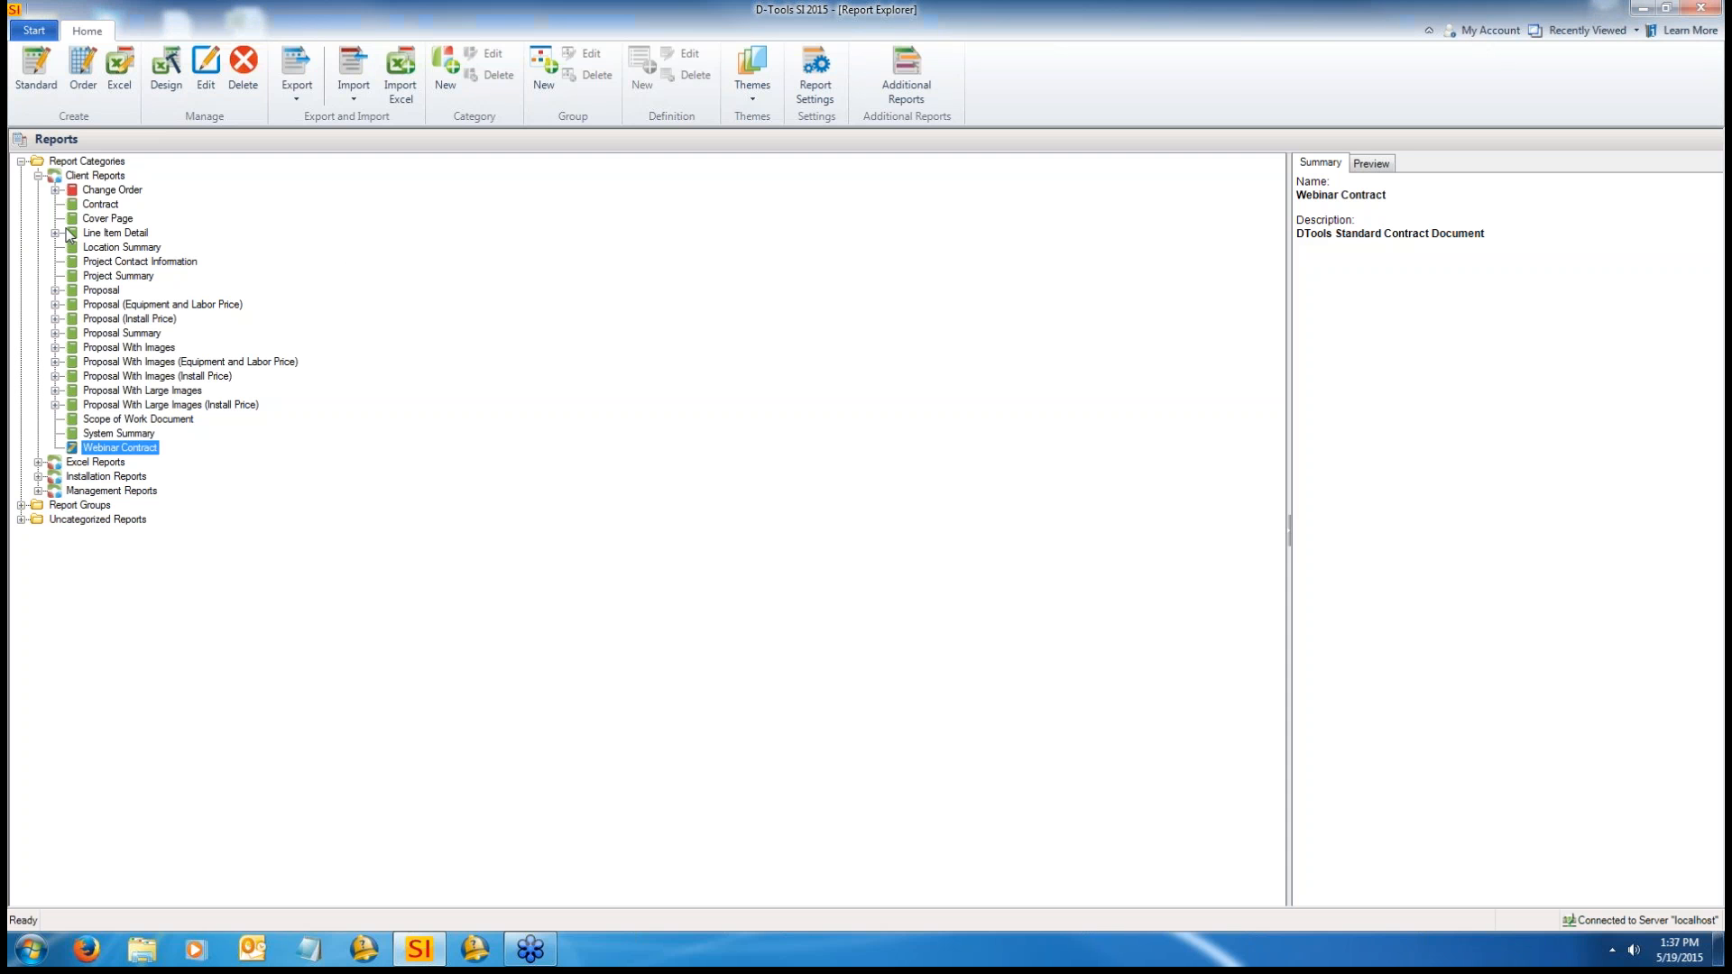
Step: Return to the home page and view the available help and support options
left_click(35, 31)
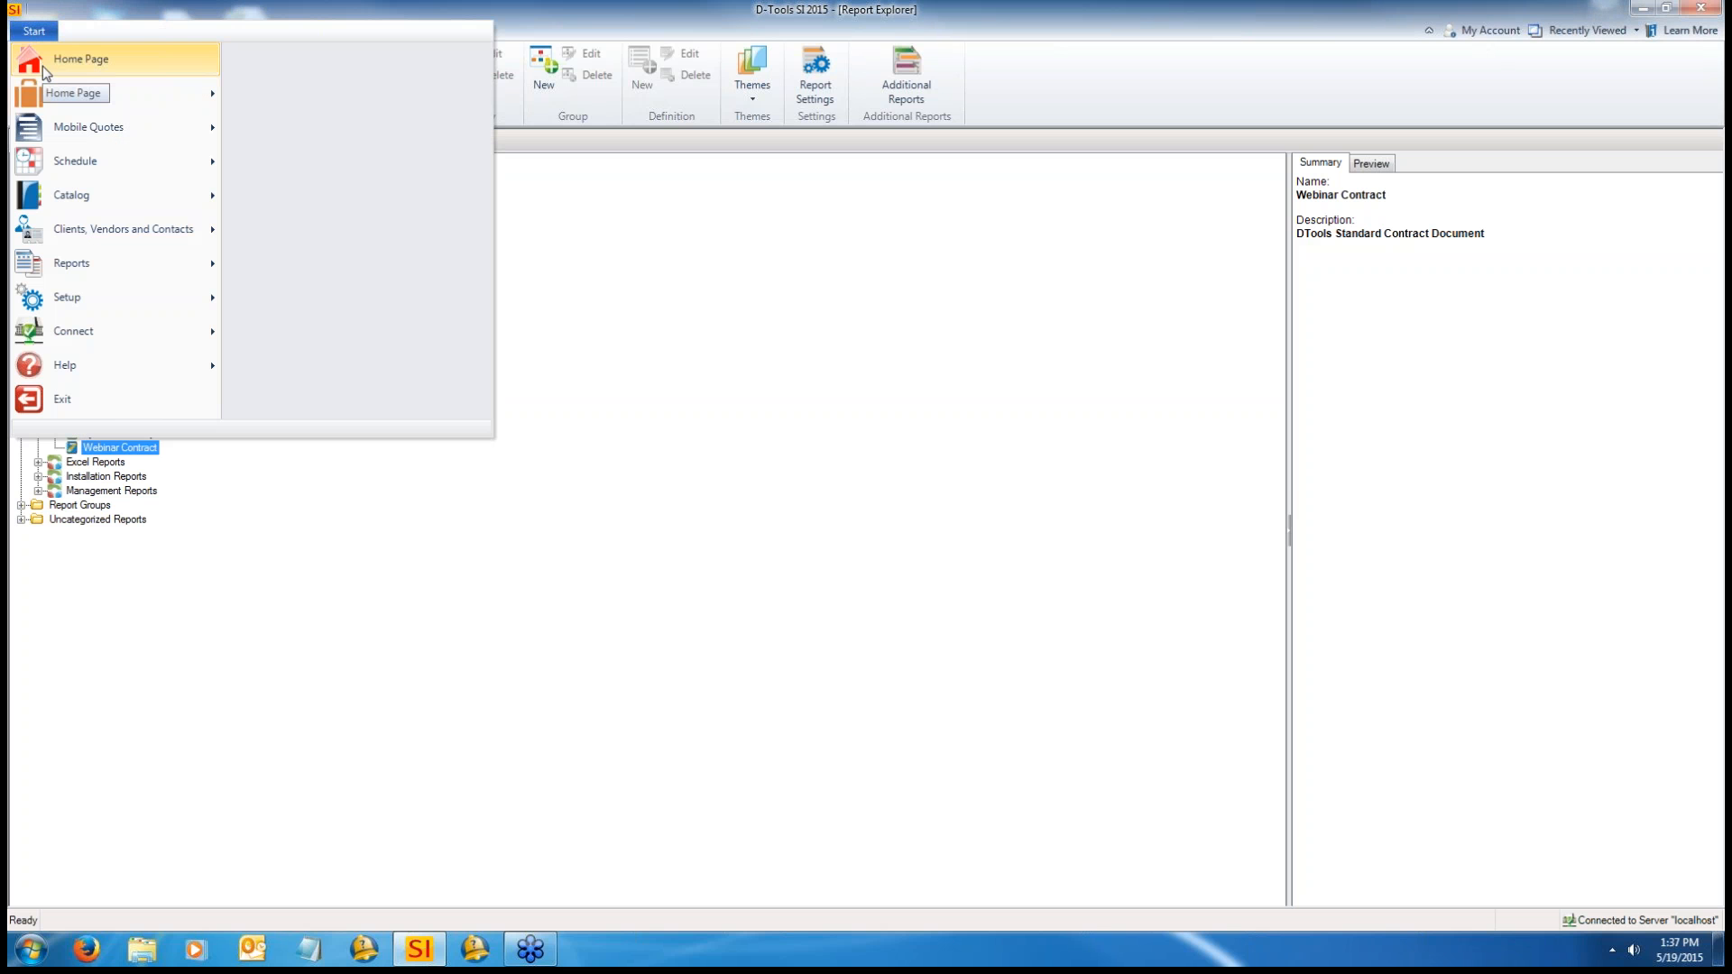
left_click(54, 60)
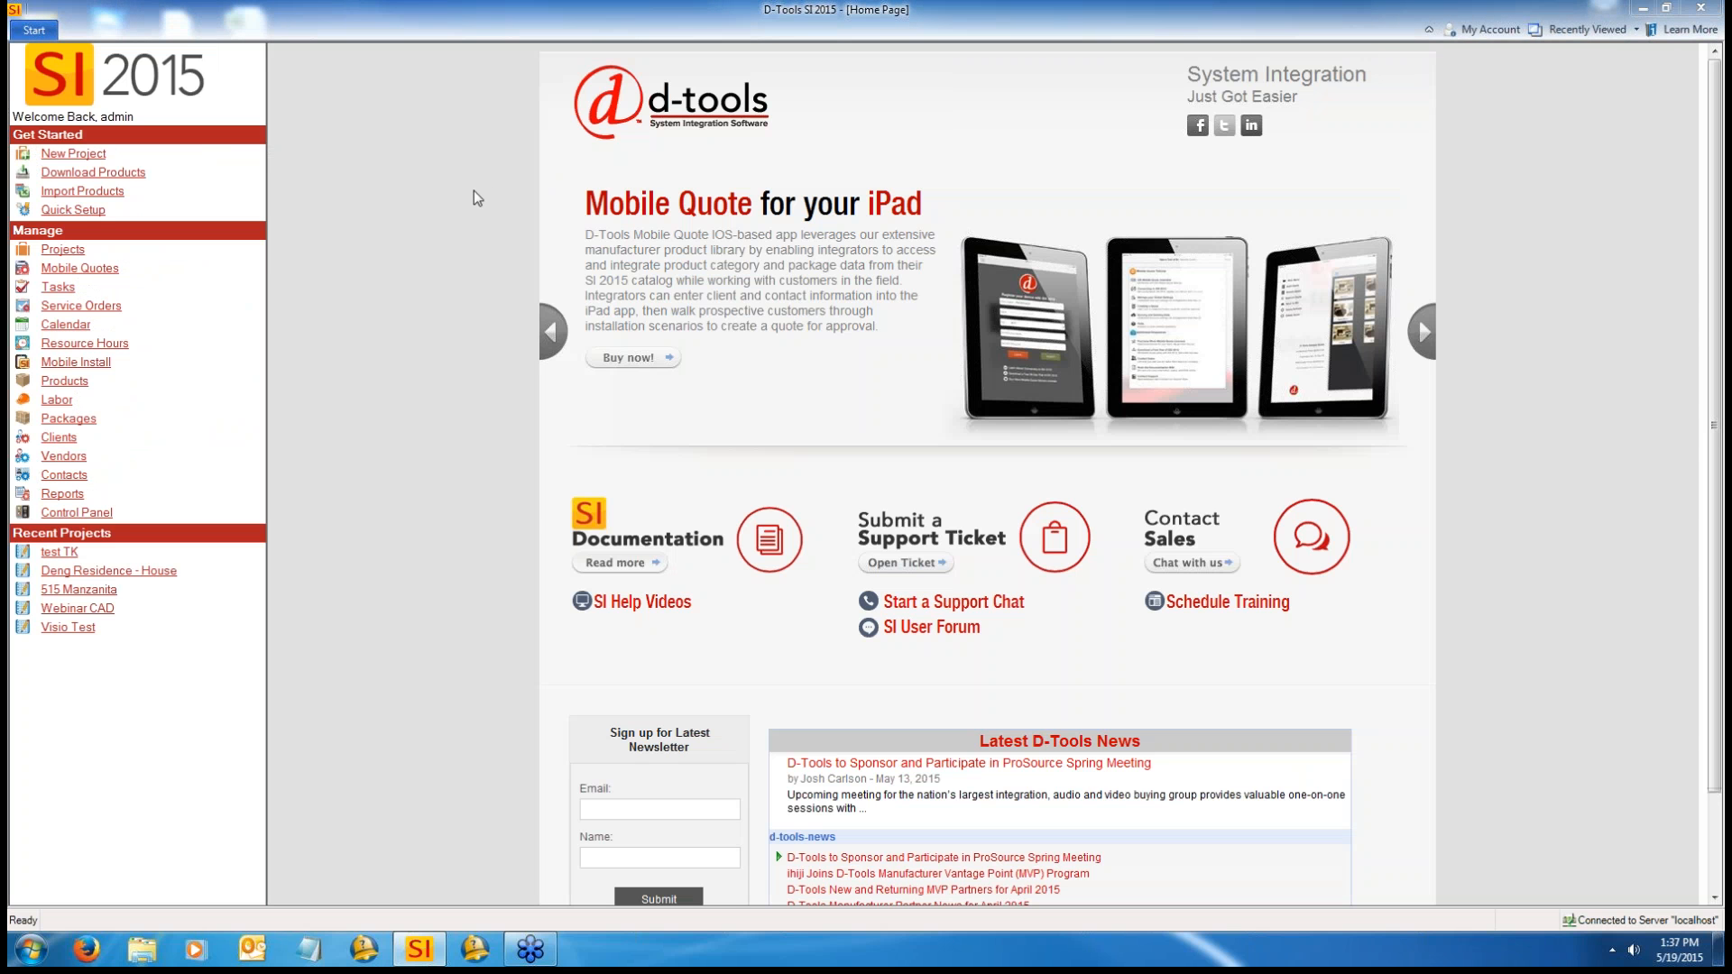
left_click(44, 36)
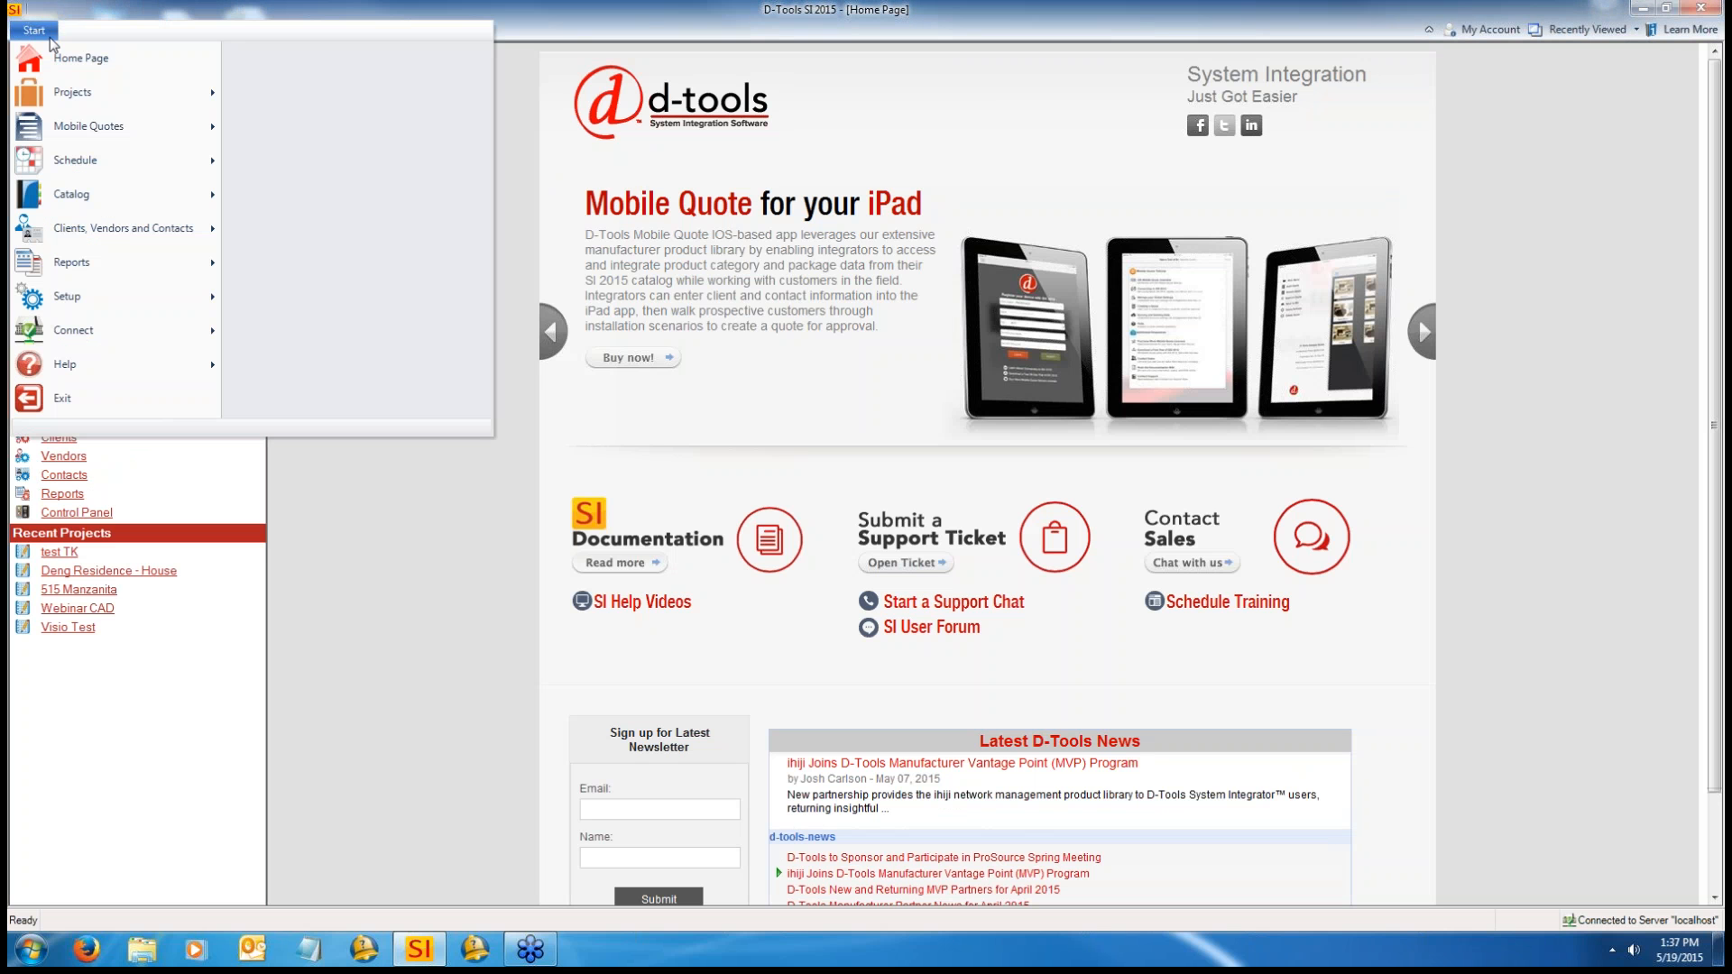
mouse_move(59, 368)
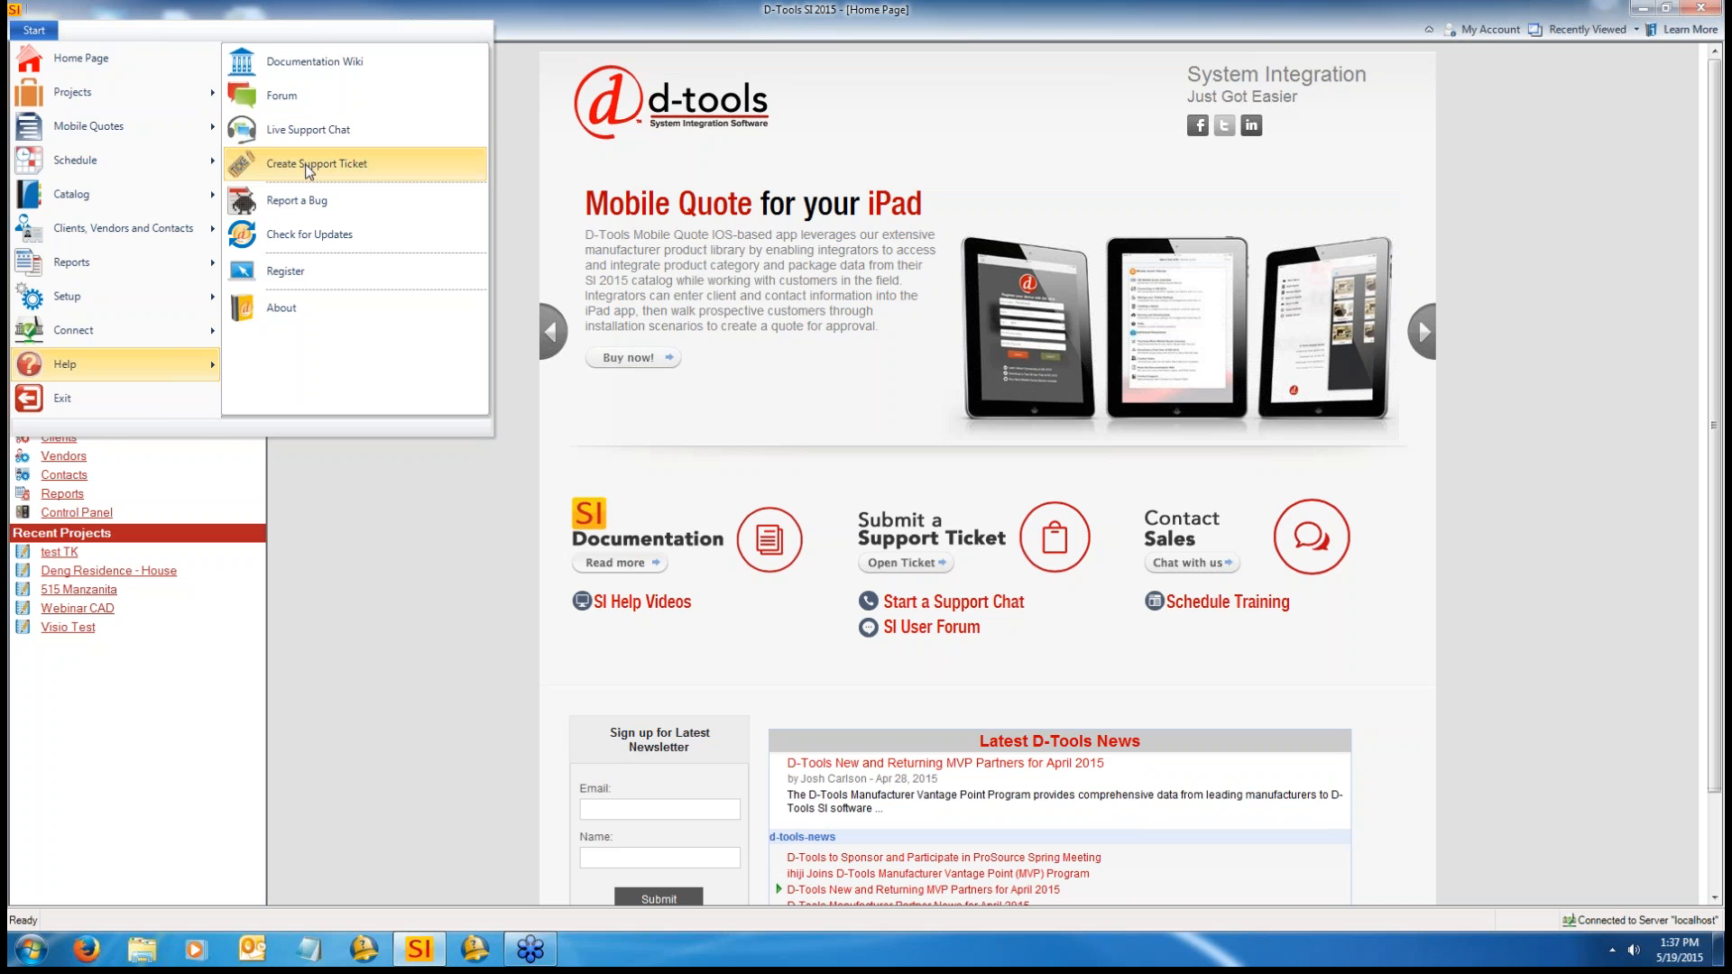
left_click(514, 152)
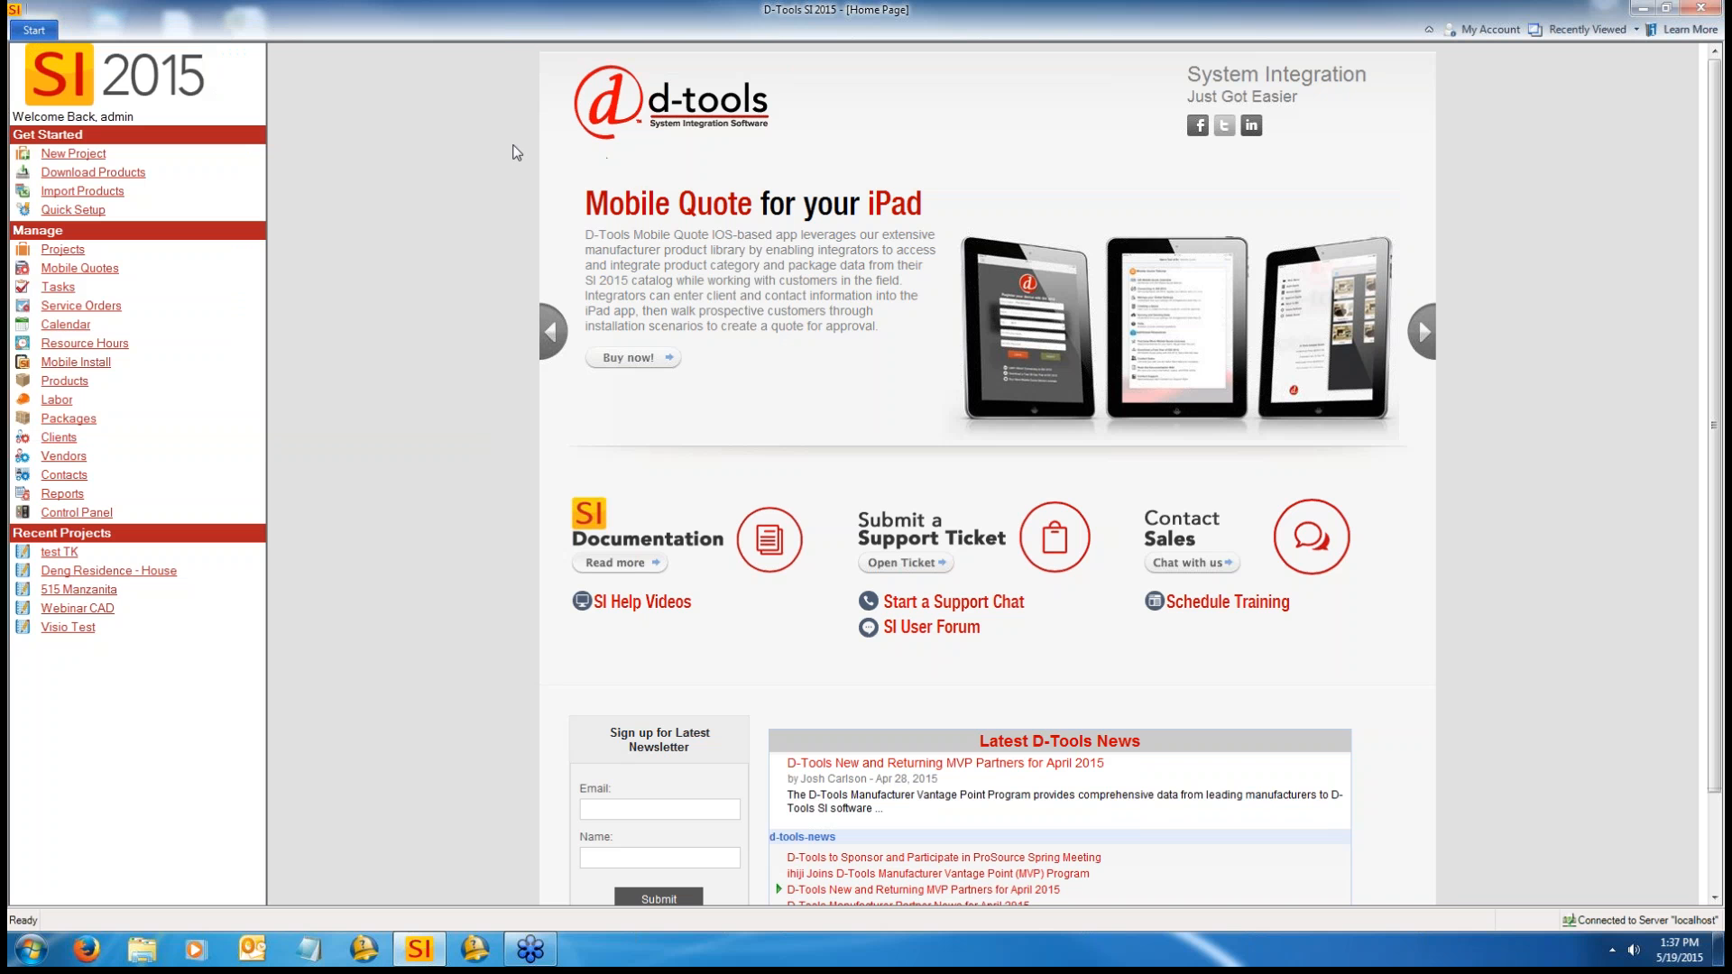